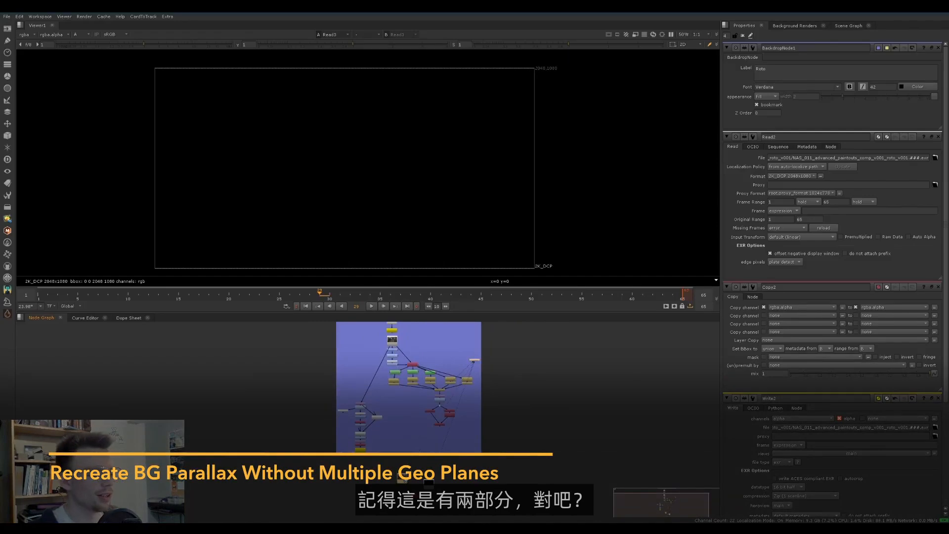
Step: Show the Copy2 node's output in the viewer and switch from the alpha matte to the colour image
key("1")
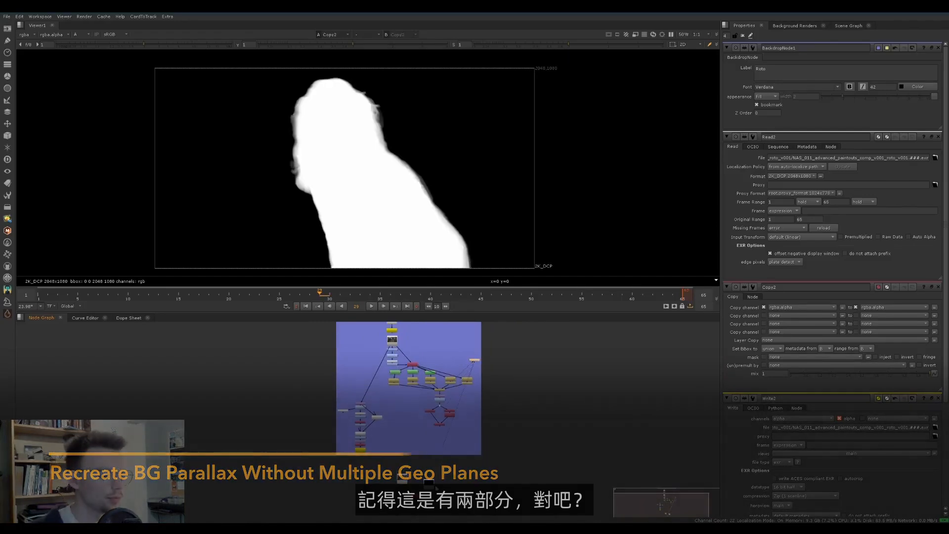
key("a")
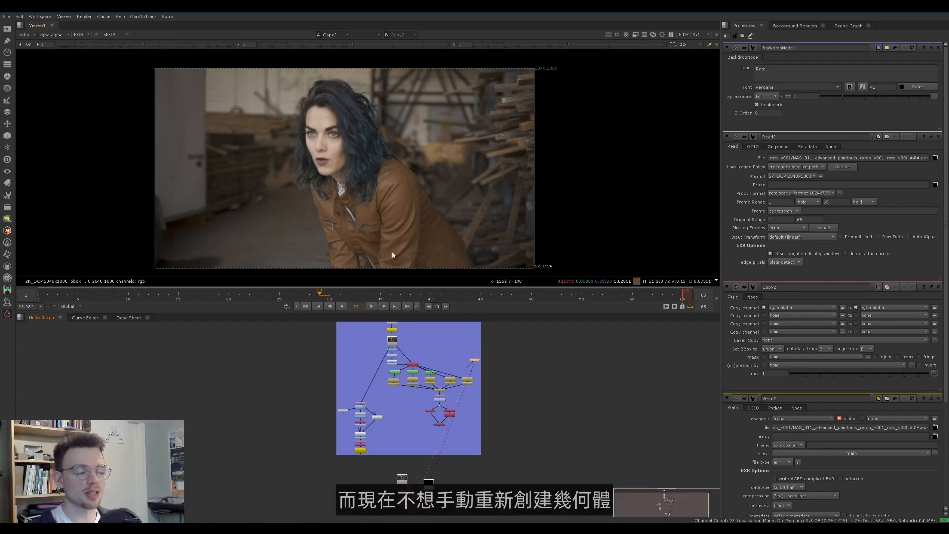
Step: Add a 3D Classic CameraTracker node below the two Read nodes in the node graph
middle_click_drag(413, 456, 423, 378)
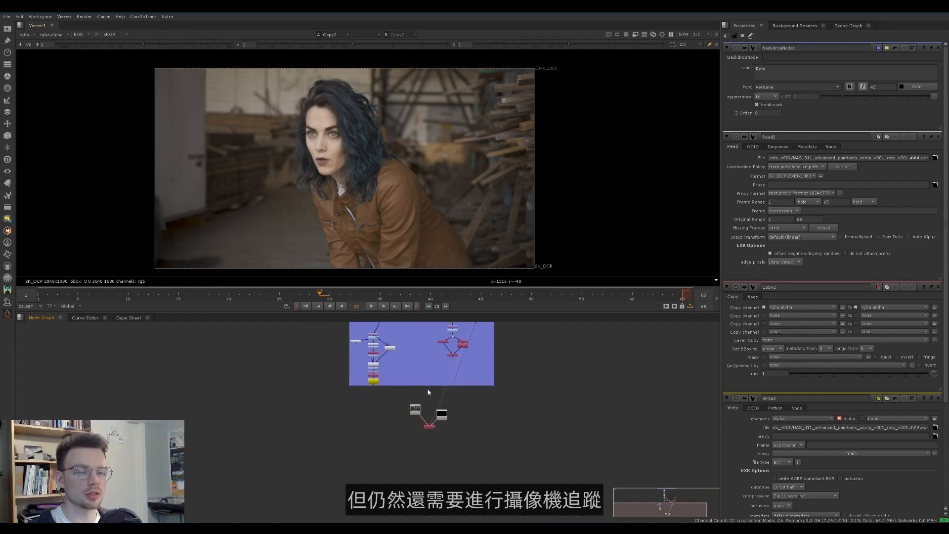
scroll(434, 402, "up", 3)
scroll(430, 405, "up", 4)
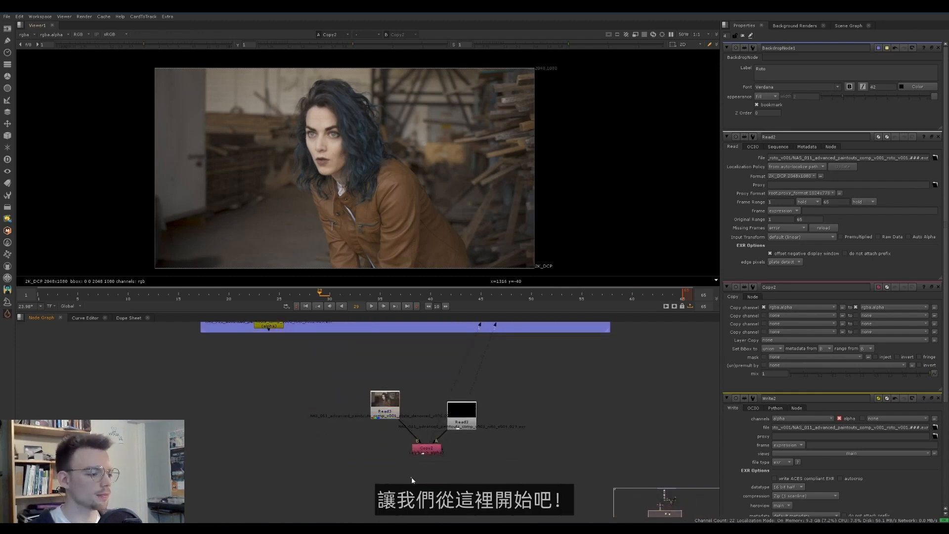
key("Tab")
type("cameratr")
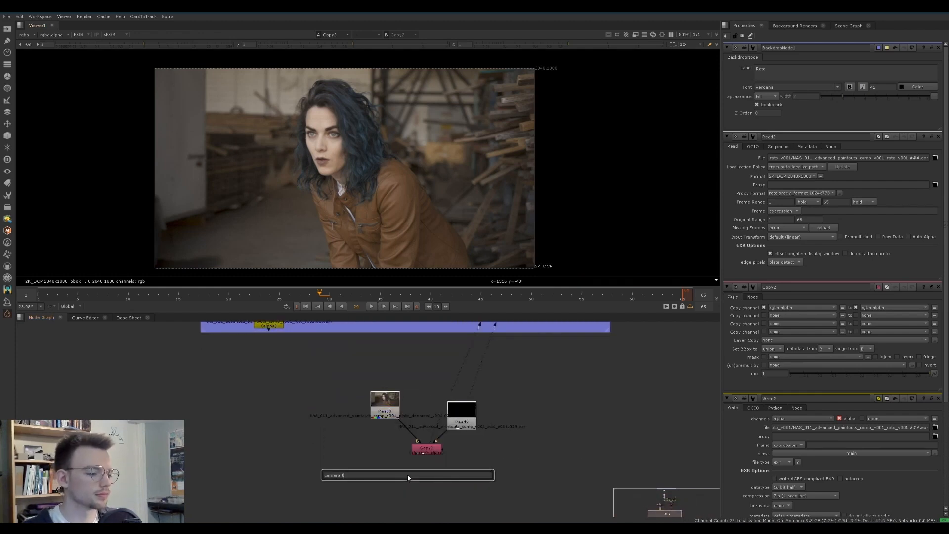
key("Down")
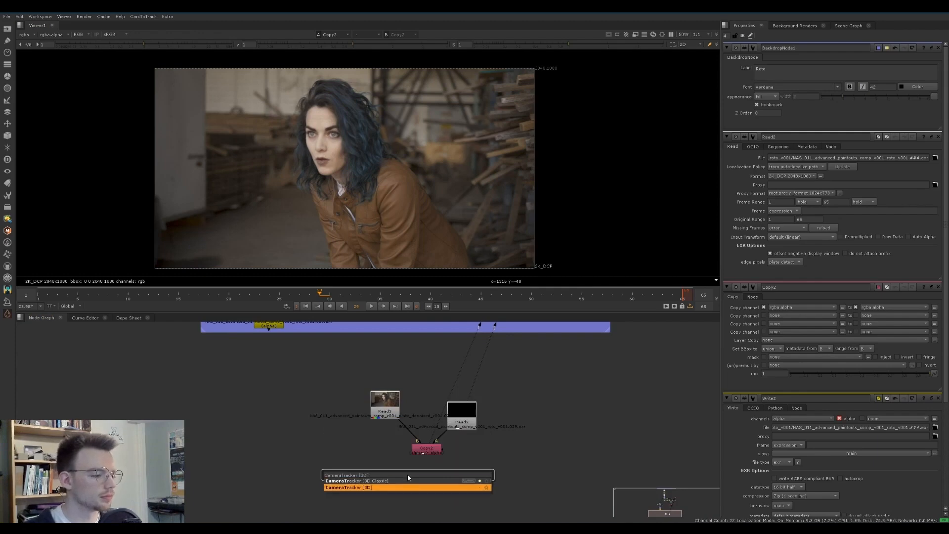
left_click(408, 478)
scroll(405, 472, "up", 1)
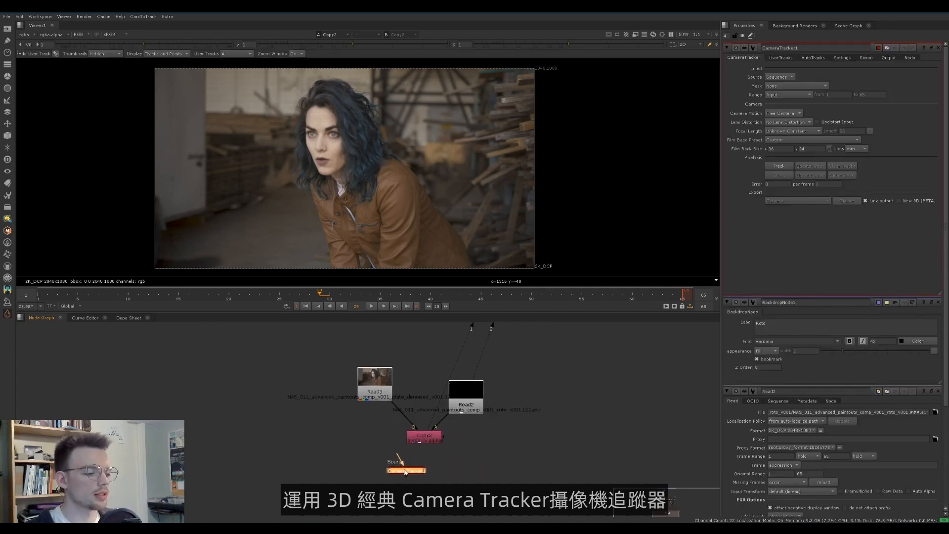
Step: Connect the CameraTracker's source input to the denoised plate in Read3 and its mask input to the roto in Read2
left_click_drag(405, 472, 431, 442)
left_click(428, 477)
left_click_drag(424, 475, 373, 399)
left_click_drag(375, 467, 387, 437)
scroll(414, 398, "up", 3)
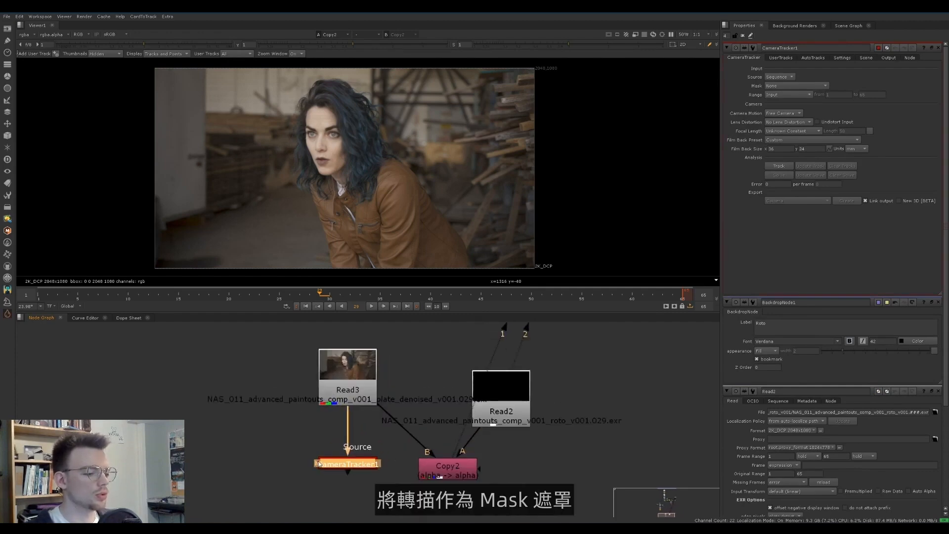
left_click_drag(317, 463, 487, 400)
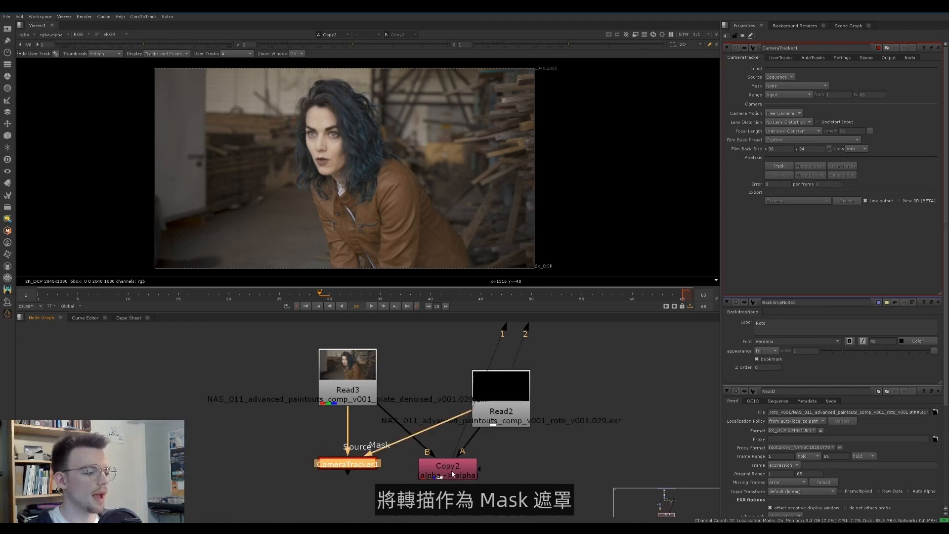
Step: Delete the Copy2 node and place the roto Read2 node beside the CameraTracker
left_click_drag(452, 474, 483, 466)
key("Delete")
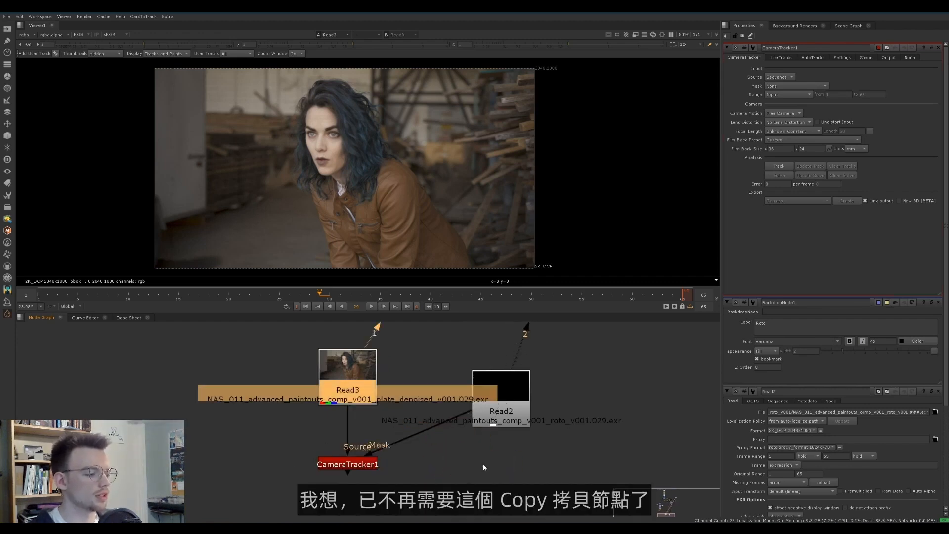
left_click_drag(499, 414, 542, 479)
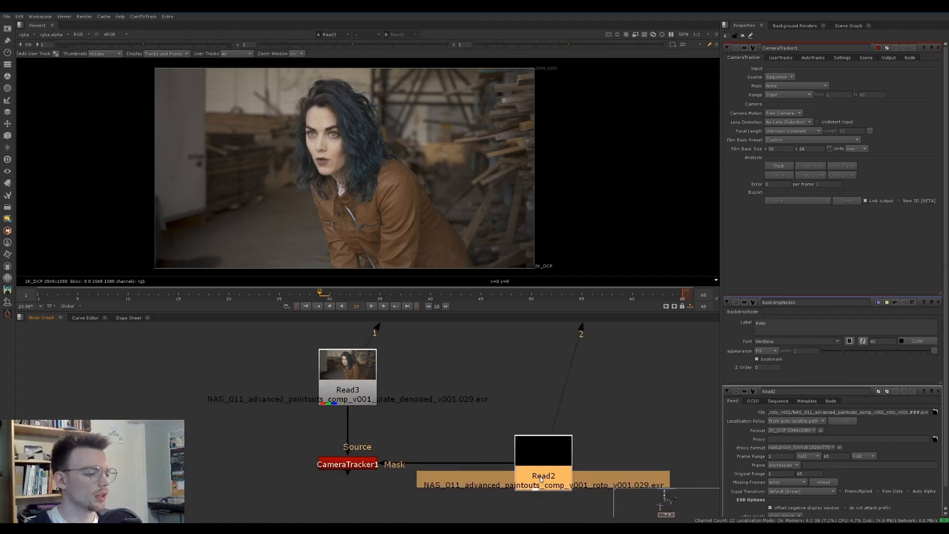
Step: View the CameraTracker, then set its mask to Mask Alpha and its lens distortion to Unknown Lens
left_click(346, 464)
key("1")
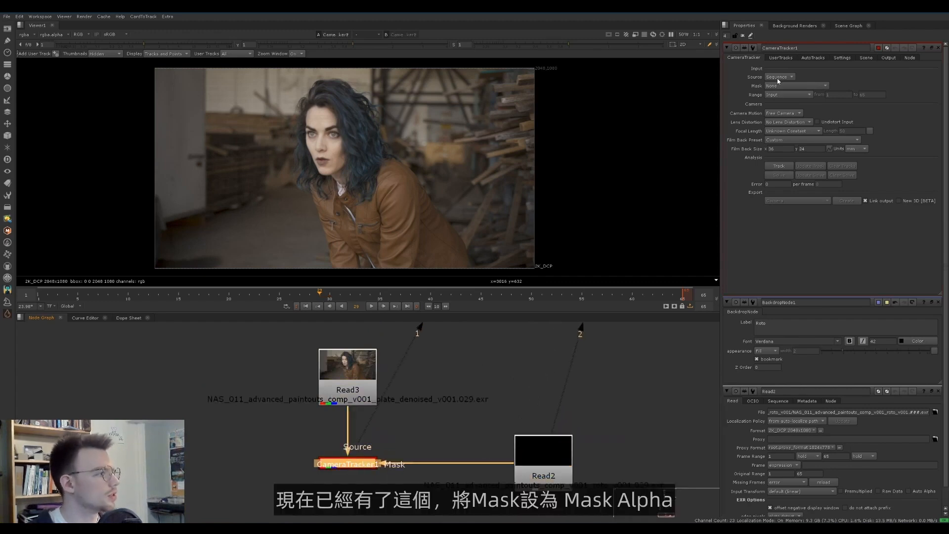
left_click(787, 86)
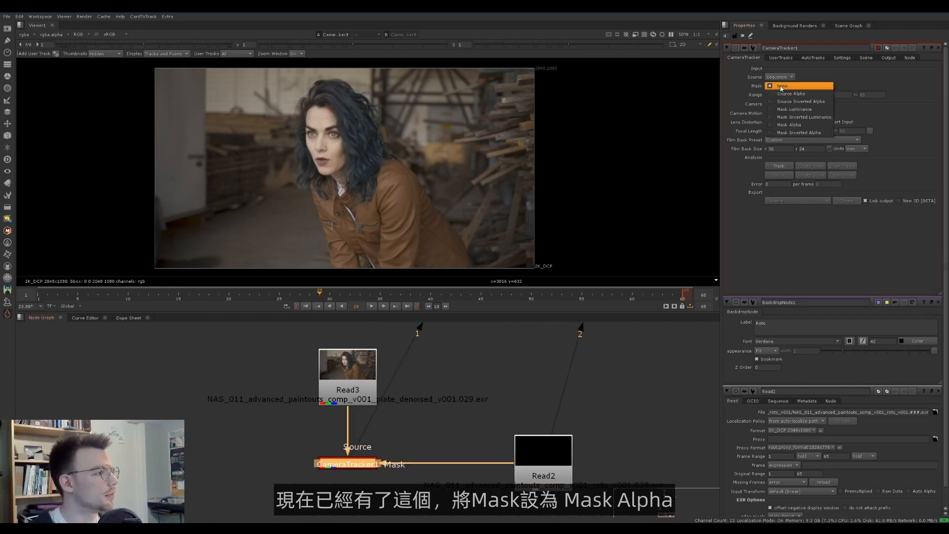
left_click(790, 126)
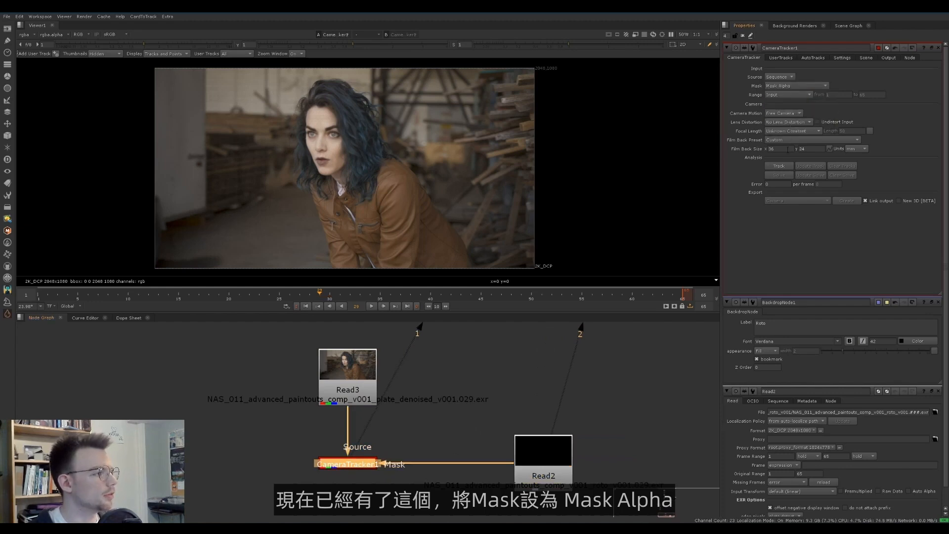
left_click(788, 122)
left_click(779, 131)
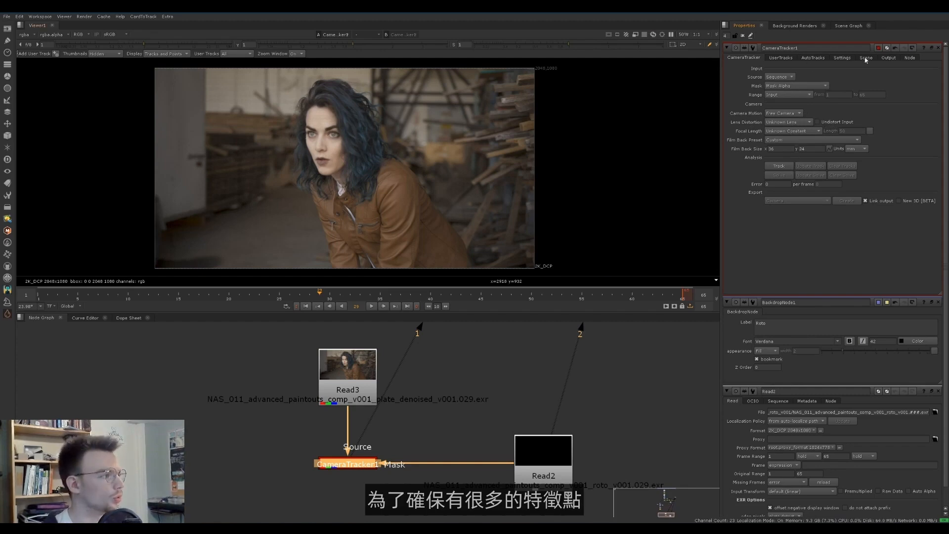
Step: Set the CameraTracker's number of features to 1000
left_click(847, 59)
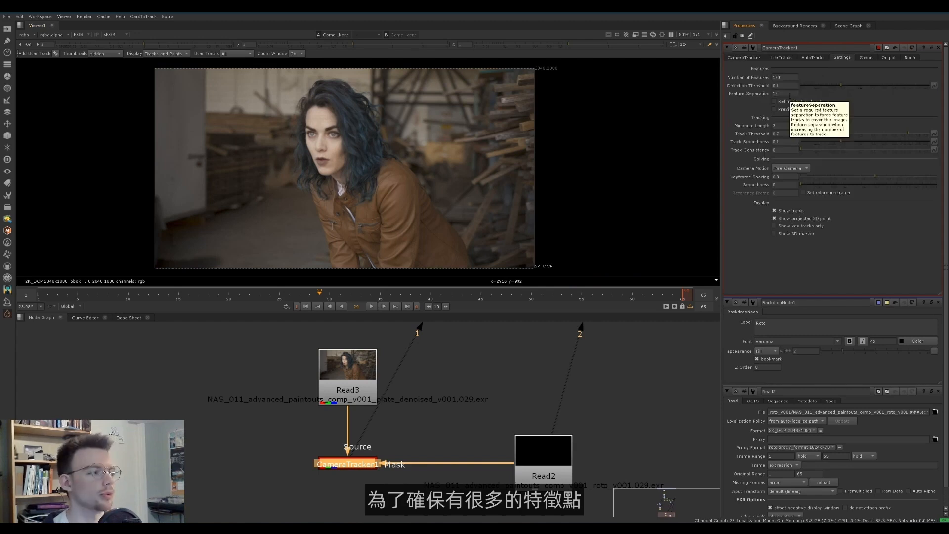
left_click(785, 77)
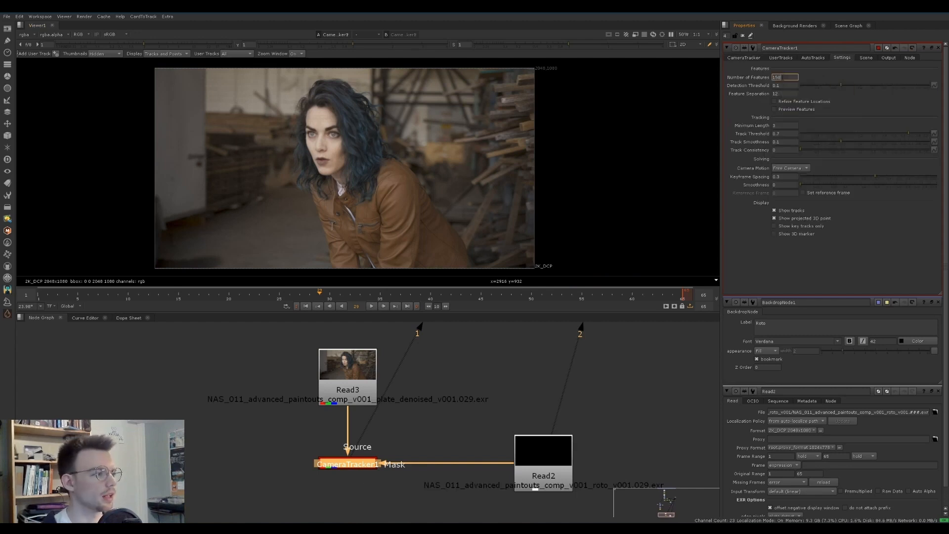
left_click_drag(787, 78, 758, 78)
left_click(792, 77)
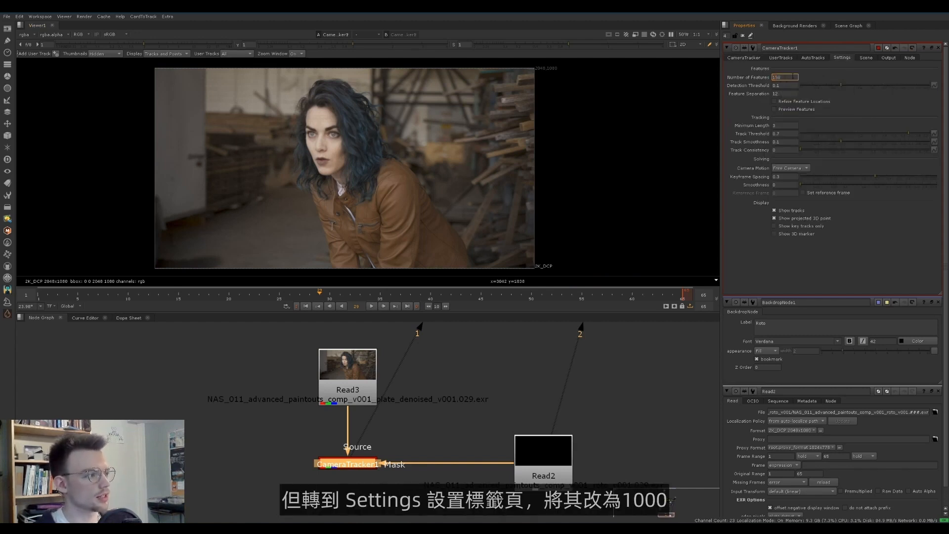
type("1")
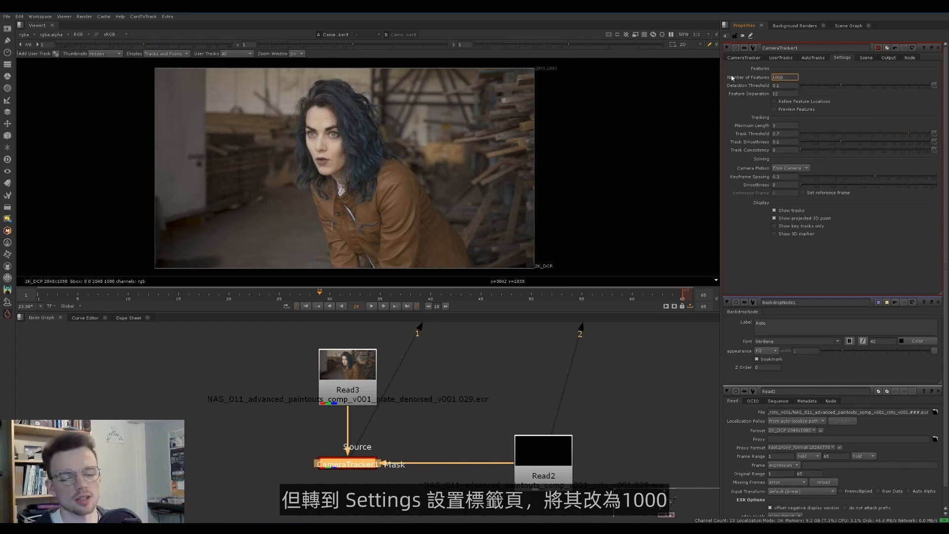
left_click(510, 382)
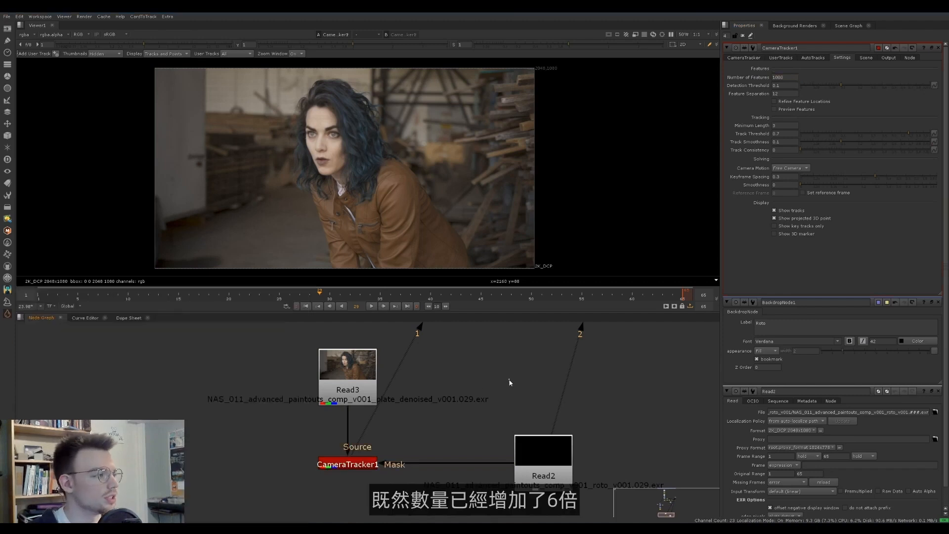
Step: Reduce the CameraTracker's feature separation to 2 and turn on Preview Features
left_click(782, 94)
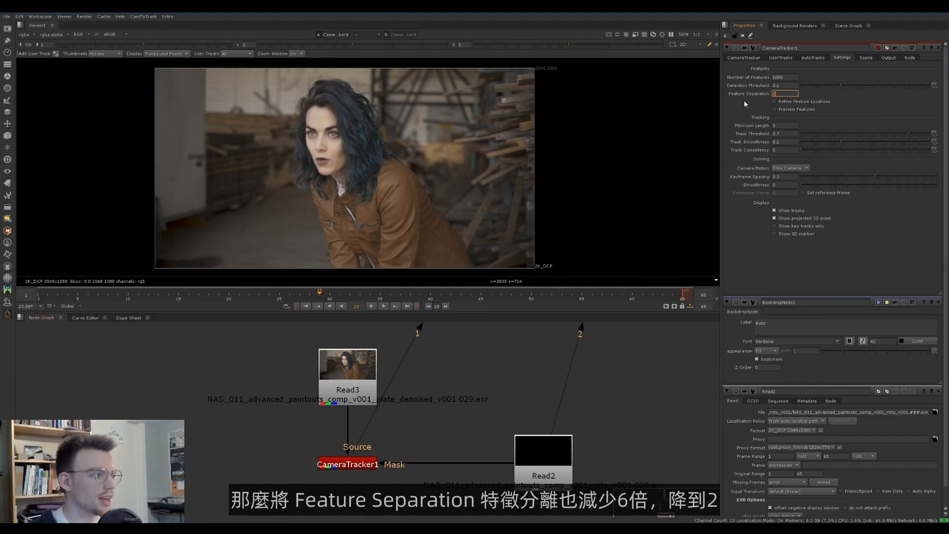
key("Return")
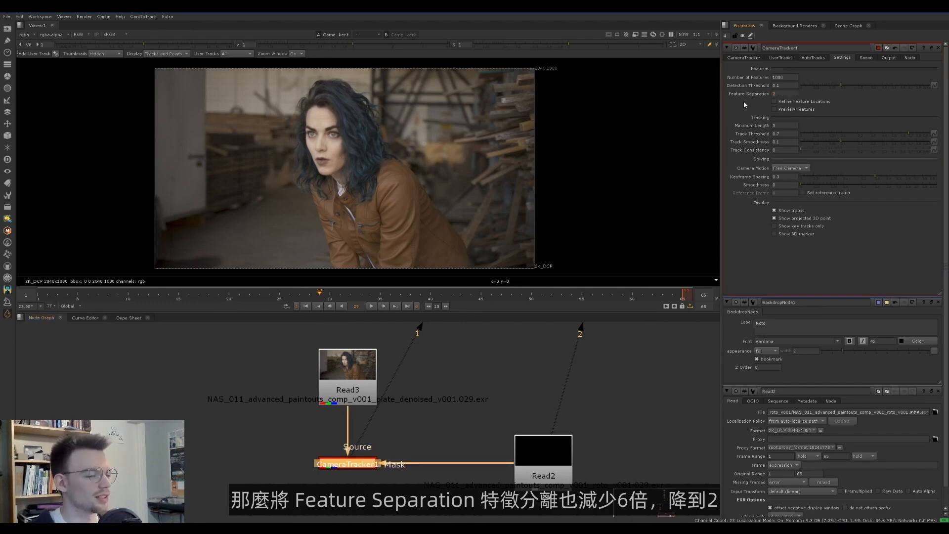
left_click(787, 110)
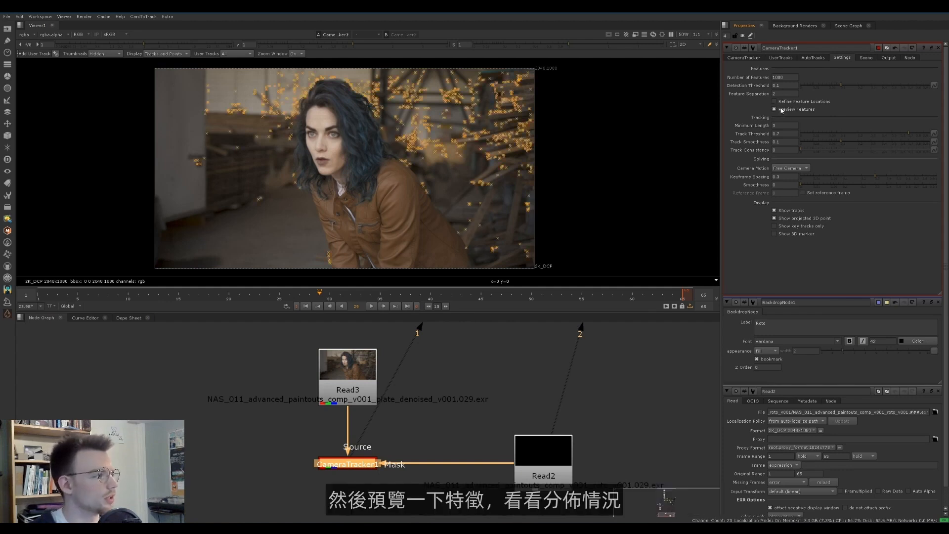
Step: Insert an Erode (filter) node between Read2 and the CameraTracker's mask input and set its size to -34
middle_click_drag(452, 422, 385, 421)
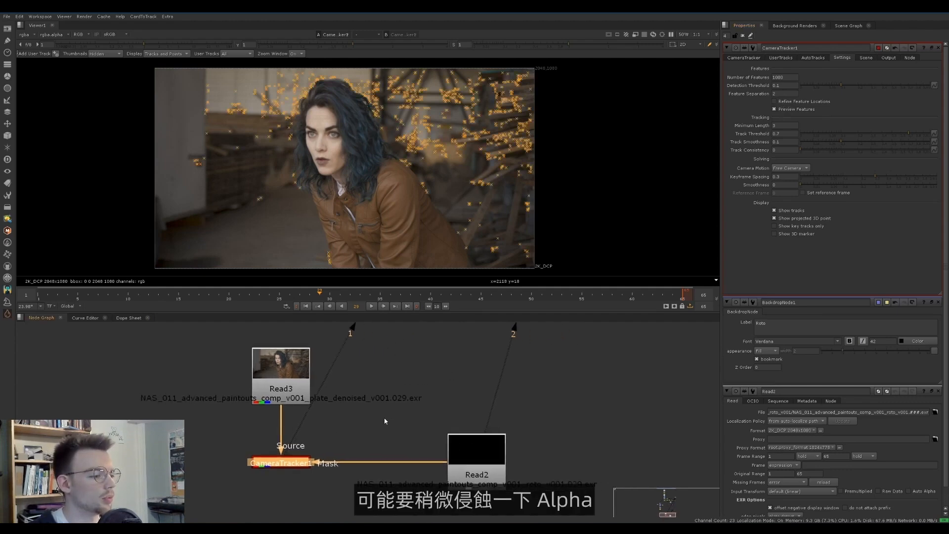
scroll(385, 421, "down", 3)
key("Tab")
type("er")
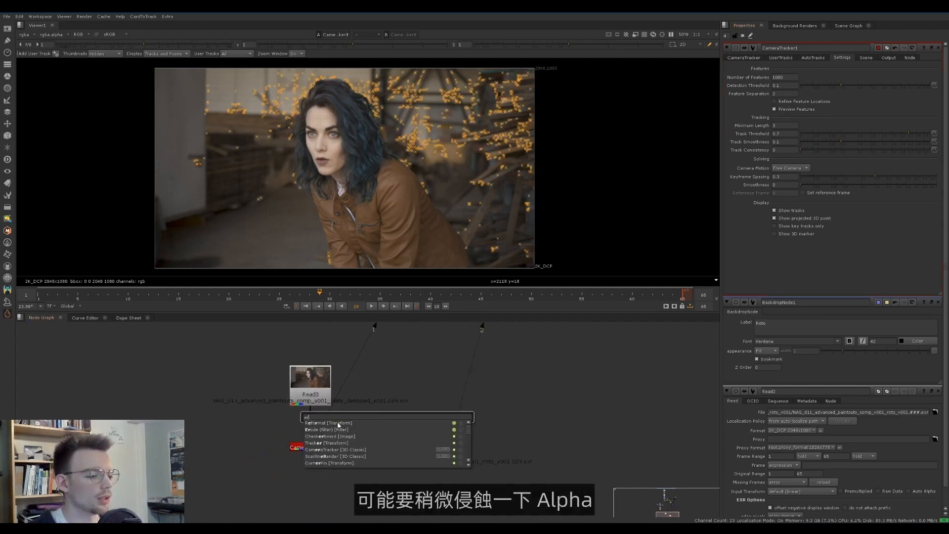
left_click(328, 430)
left_click_drag(388, 420, 381, 448)
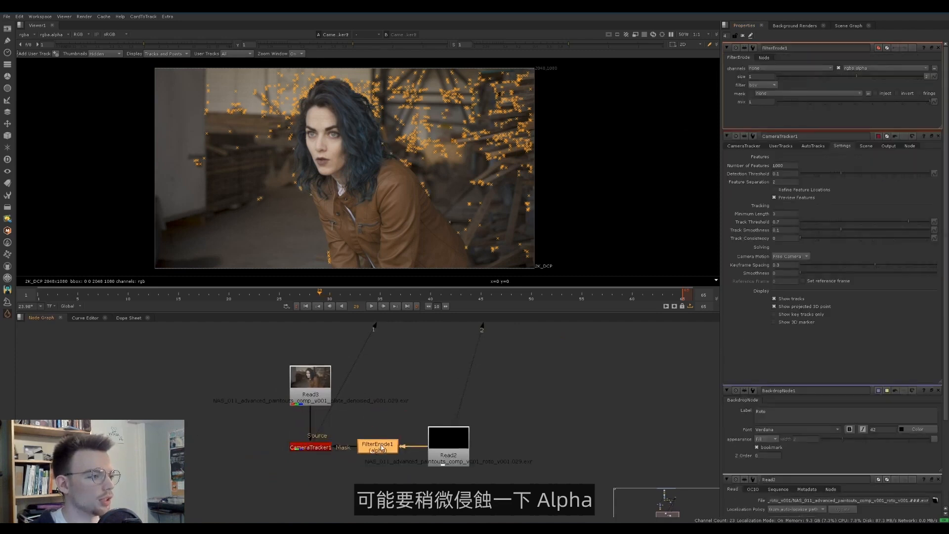
left_click(874, 76)
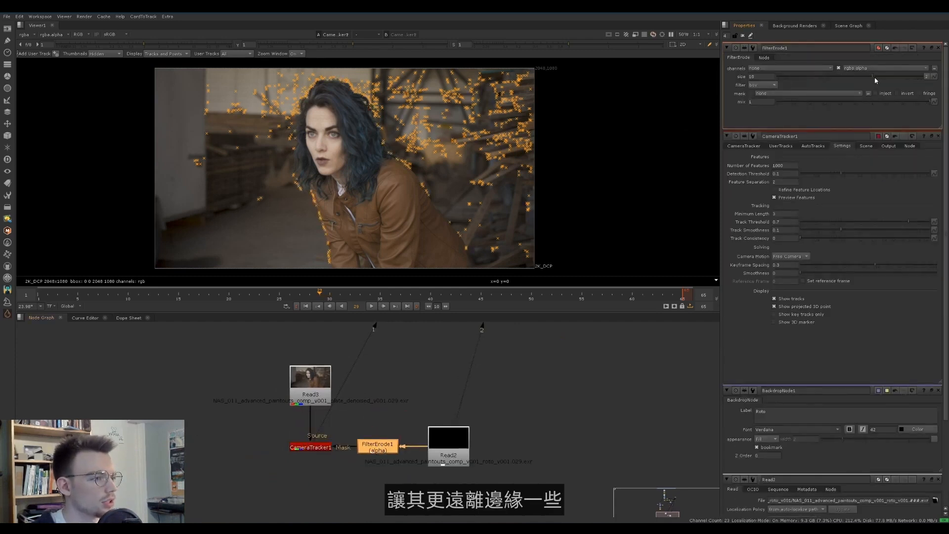
left_click_drag(874, 77, 807, 82)
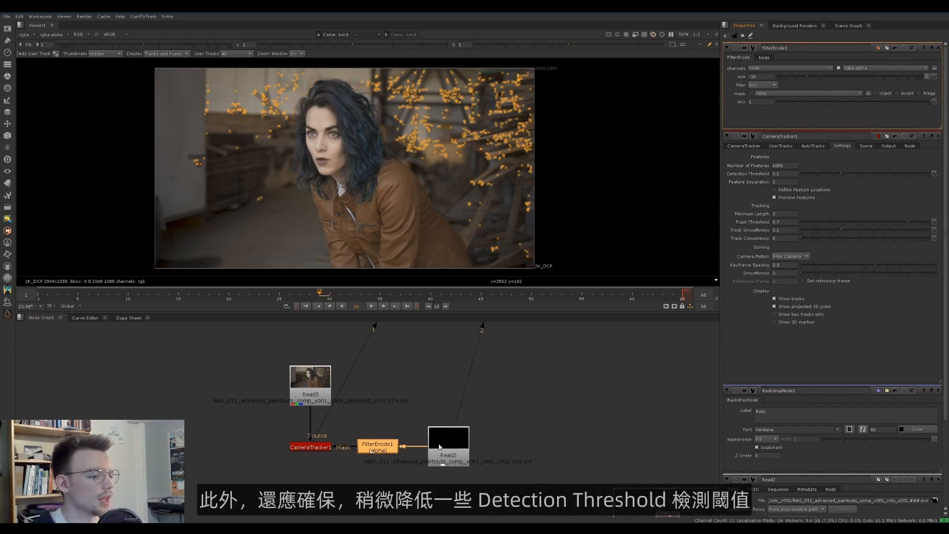
Step: Lower the CameraTracker's detection threshold to 0.03 and enable Refine Feature Locations
double_click(312, 445)
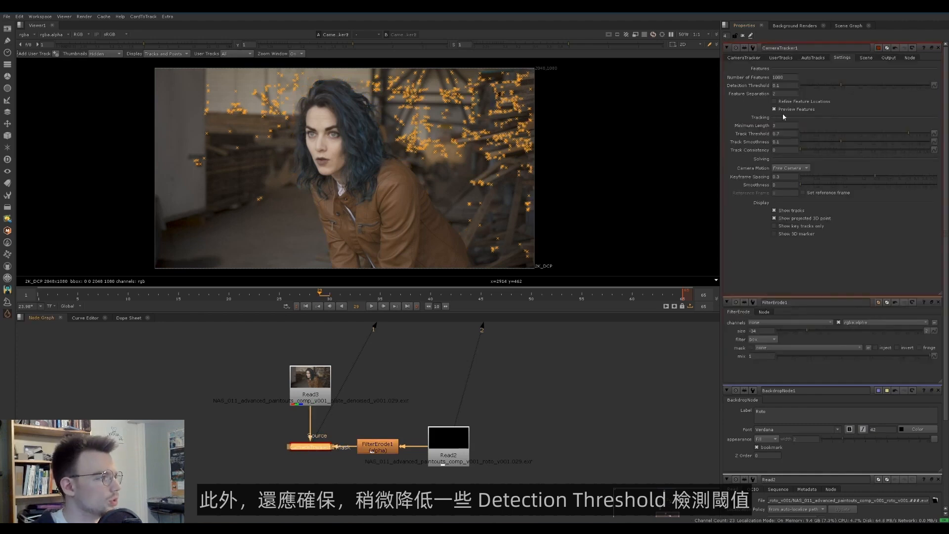
left_click_drag(835, 84, 822, 84)
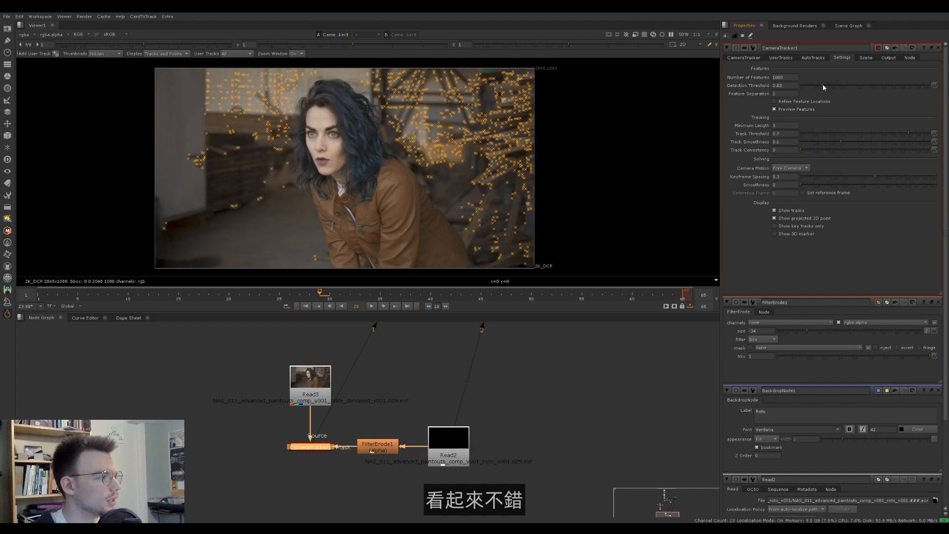
left_click(775, 101)
Step: Turn off Preview Features and run the camera tracking analysis on the sequence
left_click(775, 110)
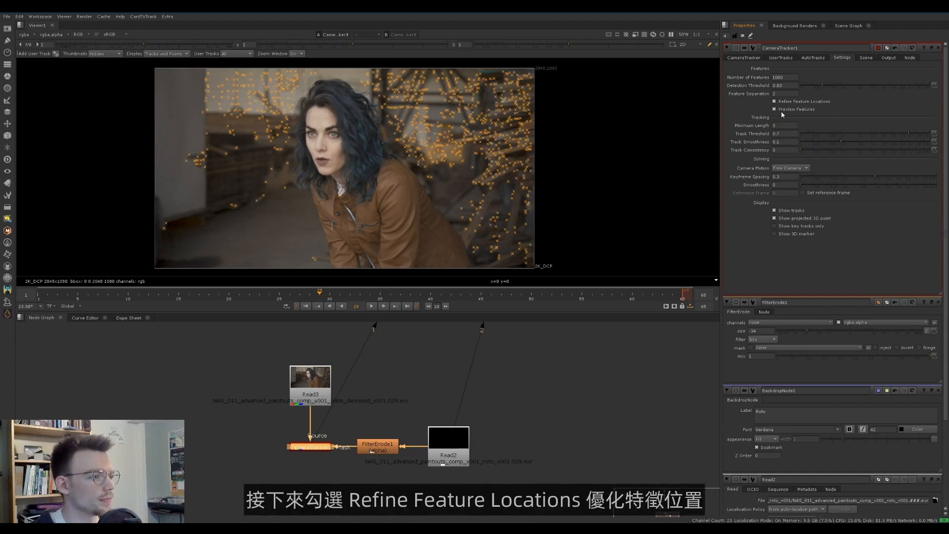
left_click(743, 57)
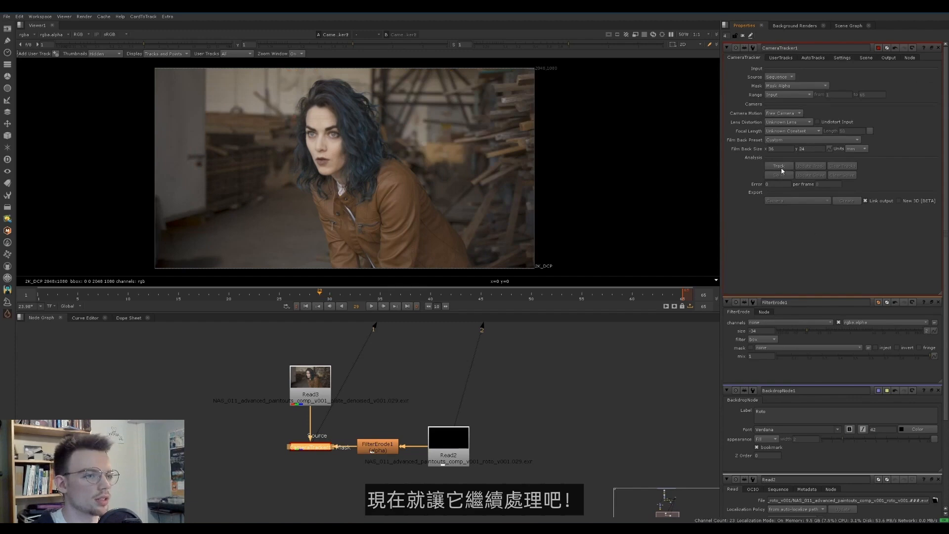
left_click(780, 166)
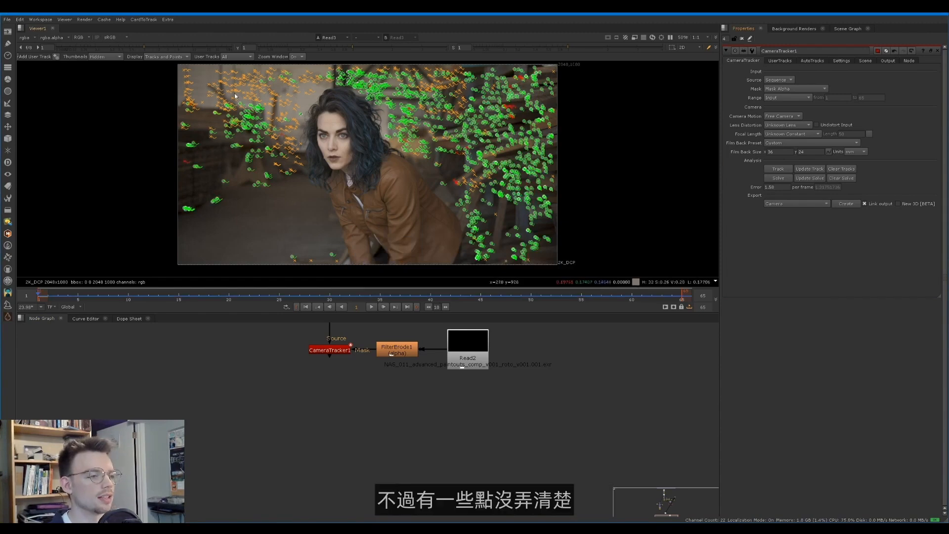
Step: Scrub the tracked shot to frame 17 and examine the solve error of the automatic tracks
left_click_drag(234, 297, 205, 282)
left_click(780, 61)
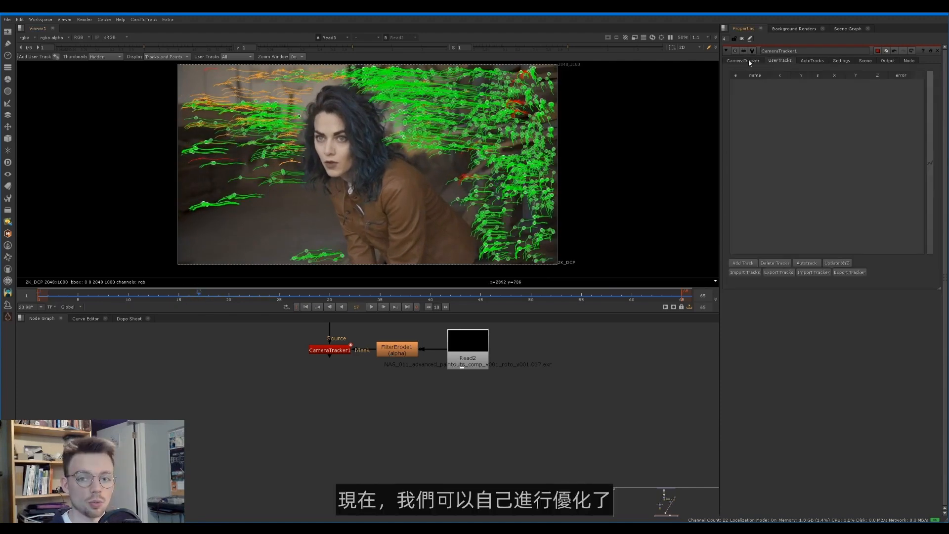
left_click(813, 60)
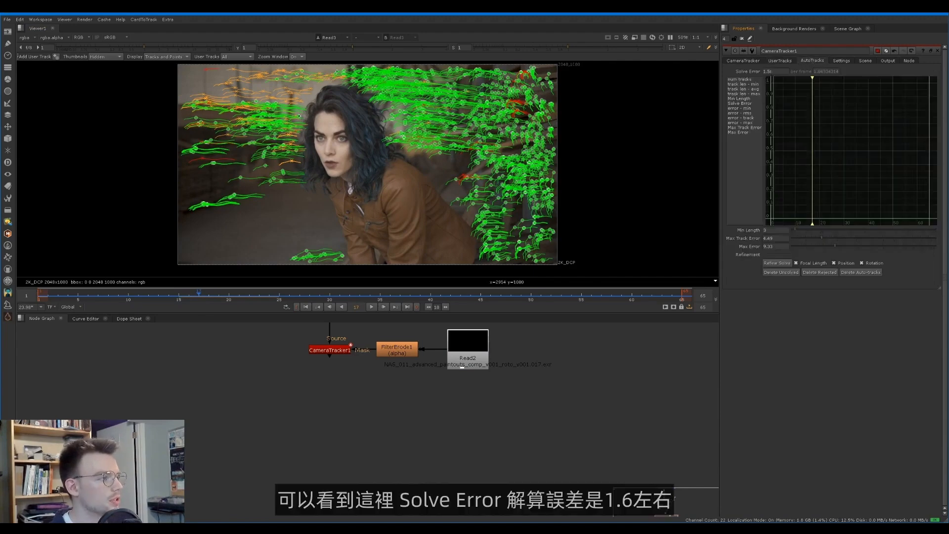
Step: Delete the rejected and unsolved automatic tracks and refine the camera solve
left_click(775, 71)
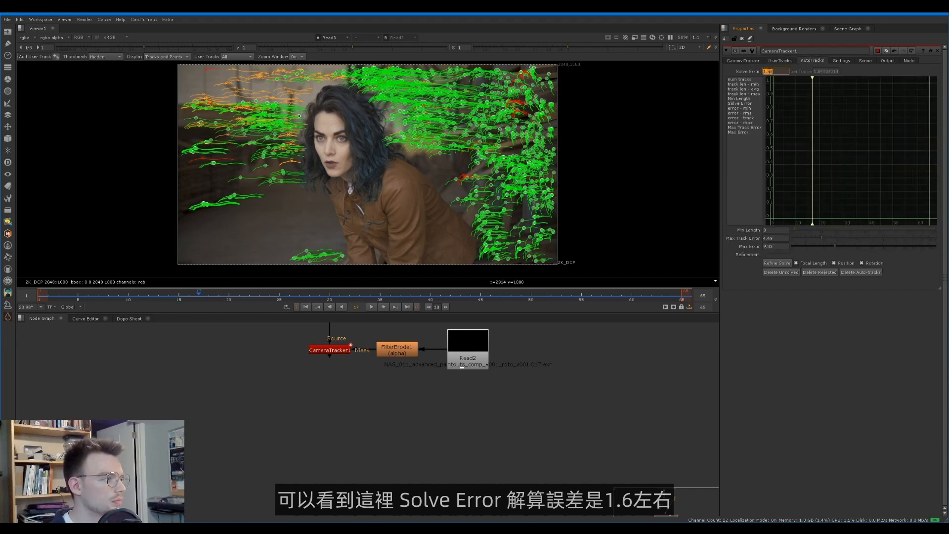
left_click(739, 173)
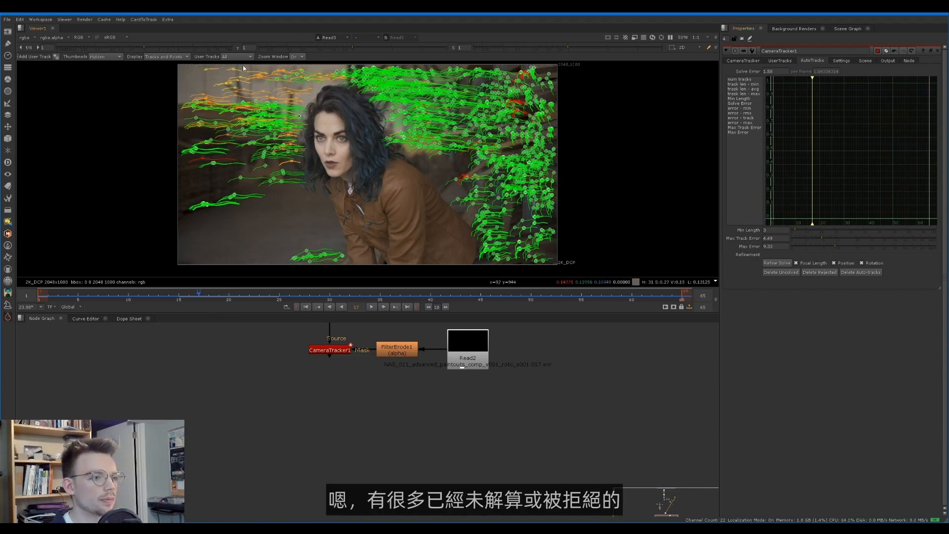
left_click(820, 273)
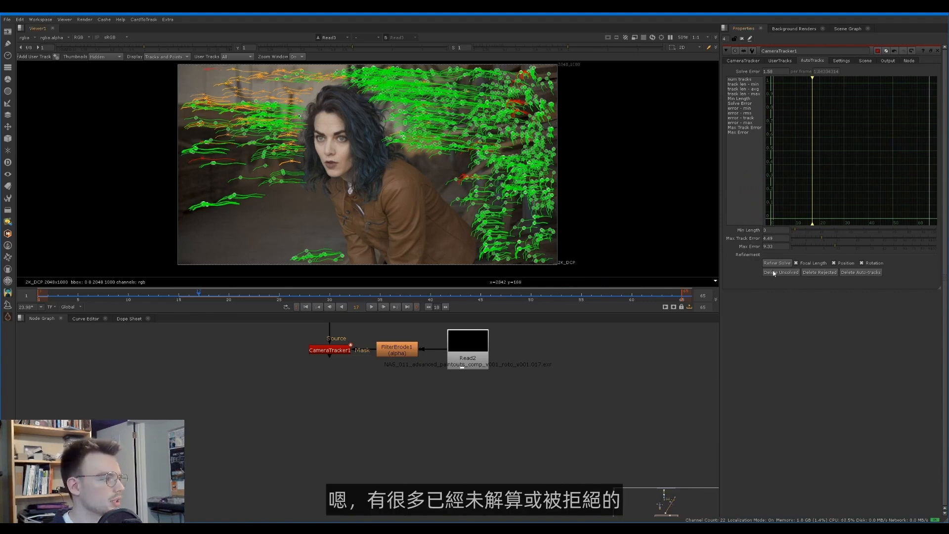
left_click(514, 276)
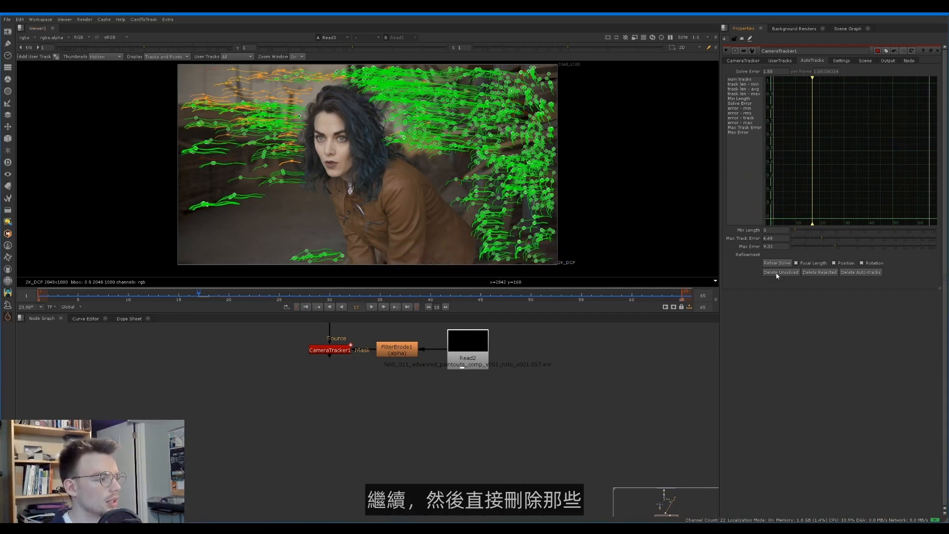
left_click(780, 272)
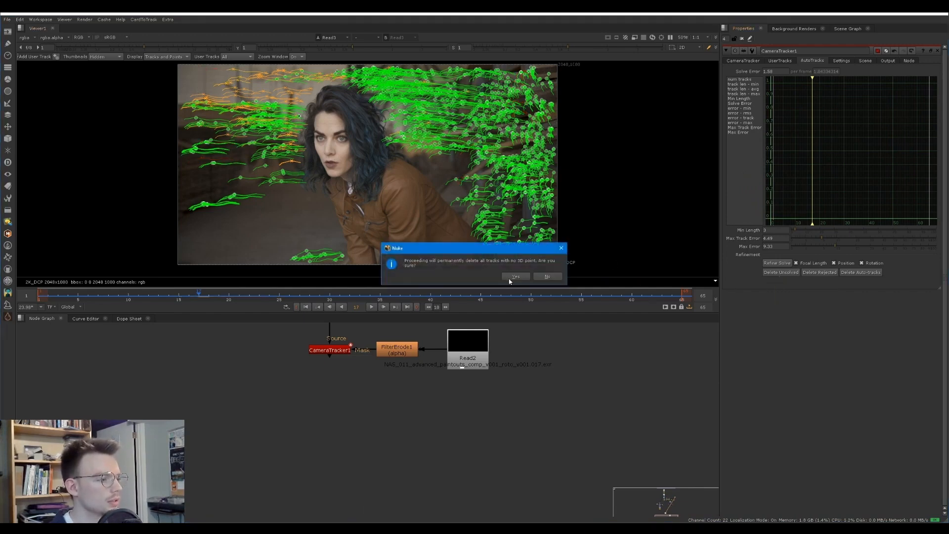
key("Return")
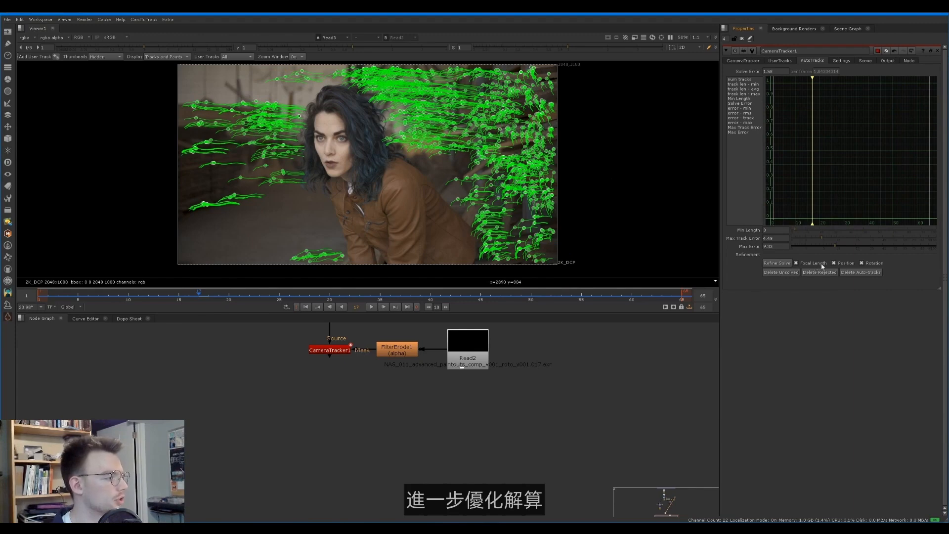
left_click(787, 263)
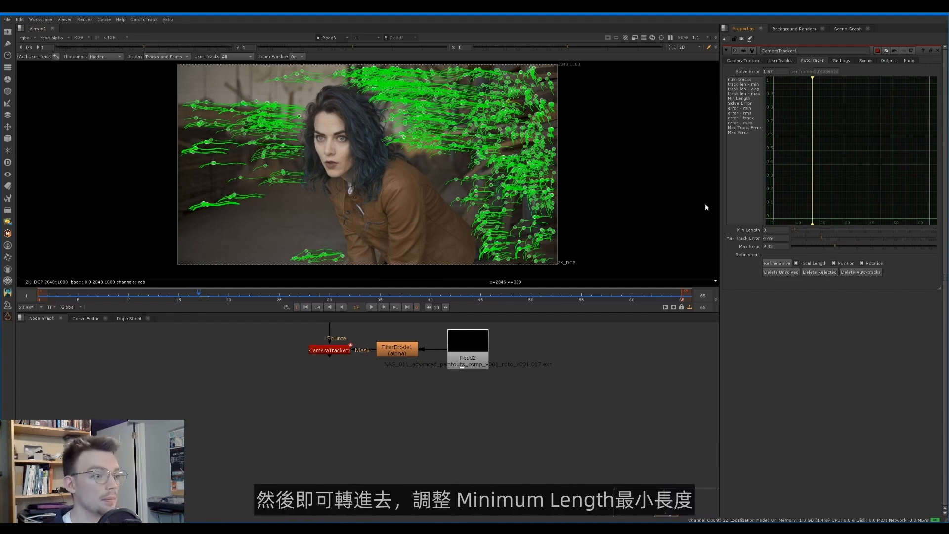
Step: Raise the automatic tracks' Min Length threshold to 12 and delete the tracks it rejects
left_click_drag(796, 233, 809, 233)
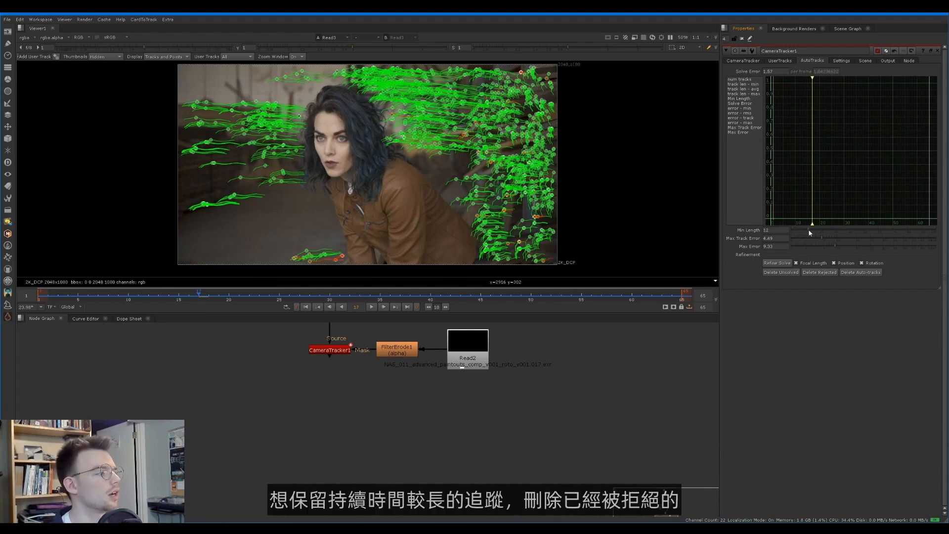
left_click(819, 272)
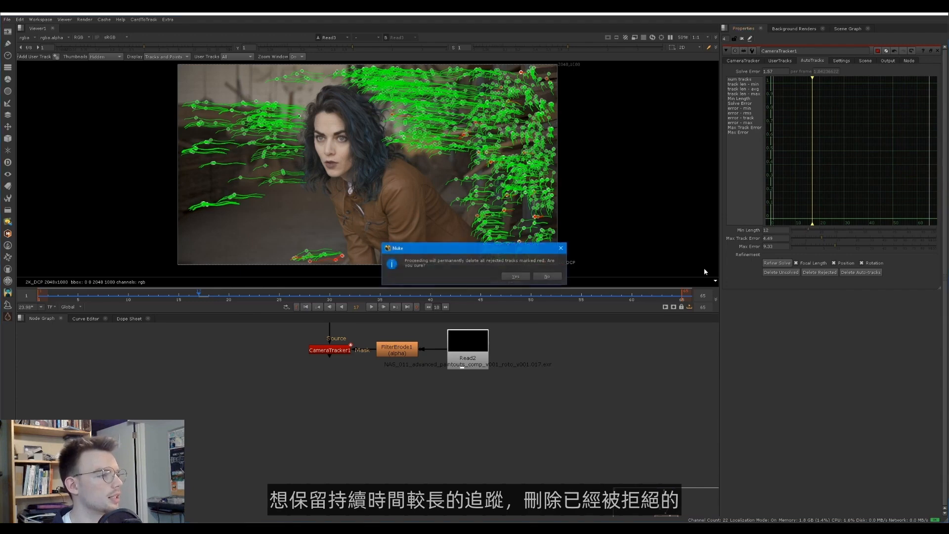
left_click(521, 278)
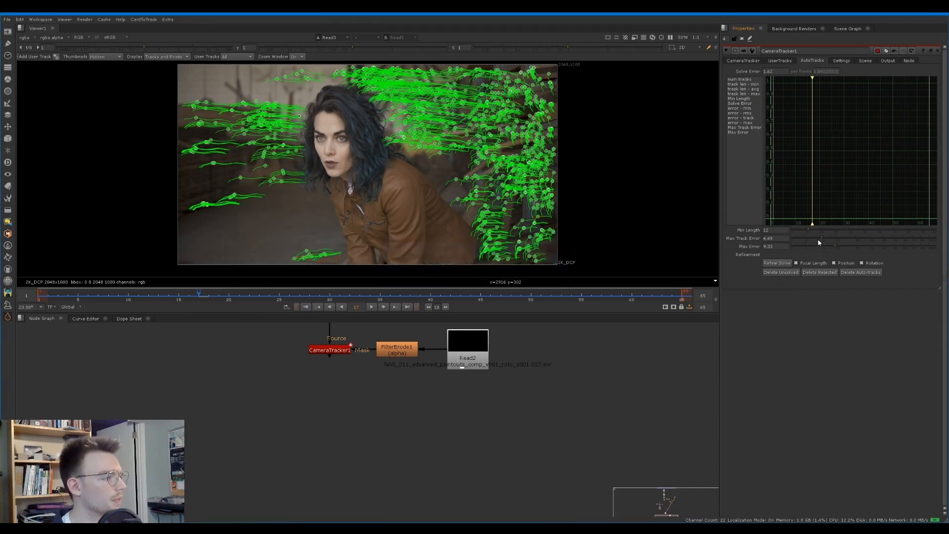
Step: Lower Max Error to 6.2 and Max Track Error to 2.7, deleting the rejected tracks and refining the solve
left_click(835, 247)
left_click_drag(834, 250, 828, 249)
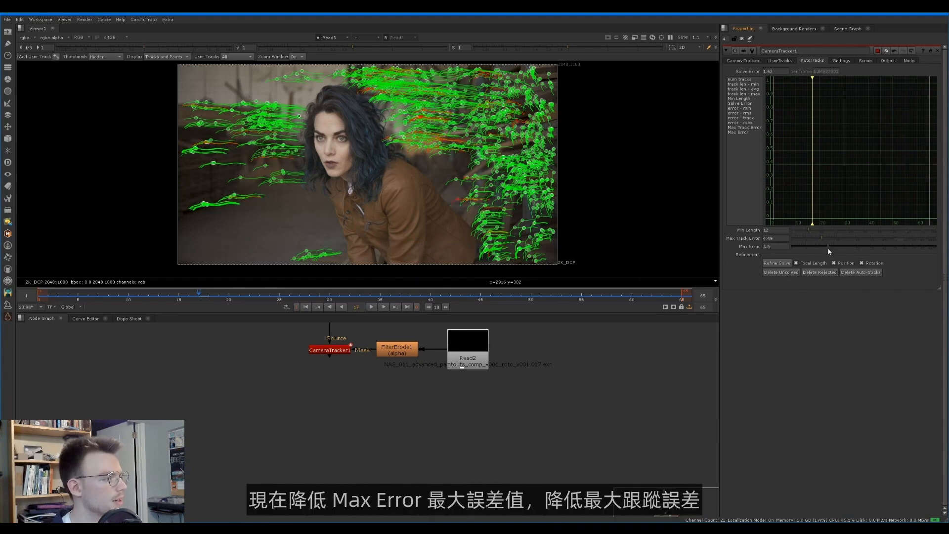
left_click(818, 239)
left_click(814, 236)
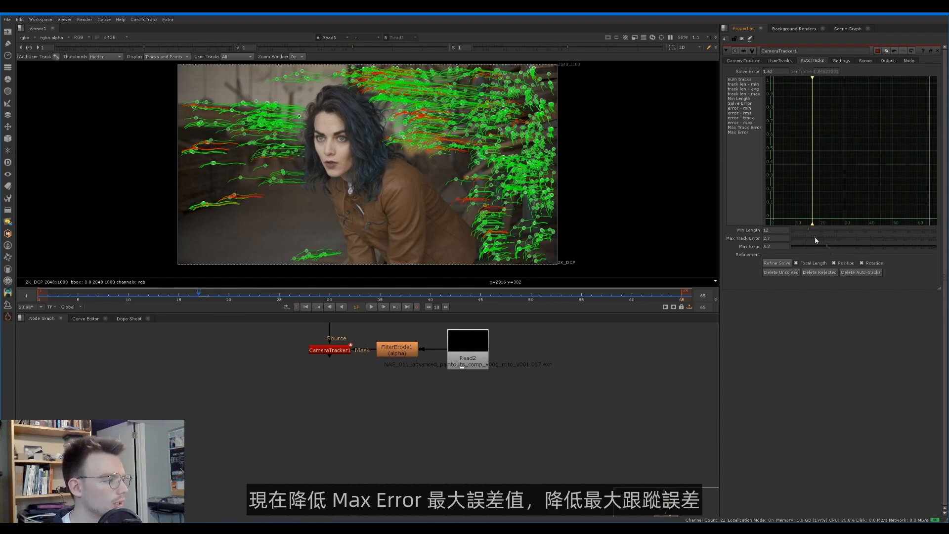
left_click(801, 274)
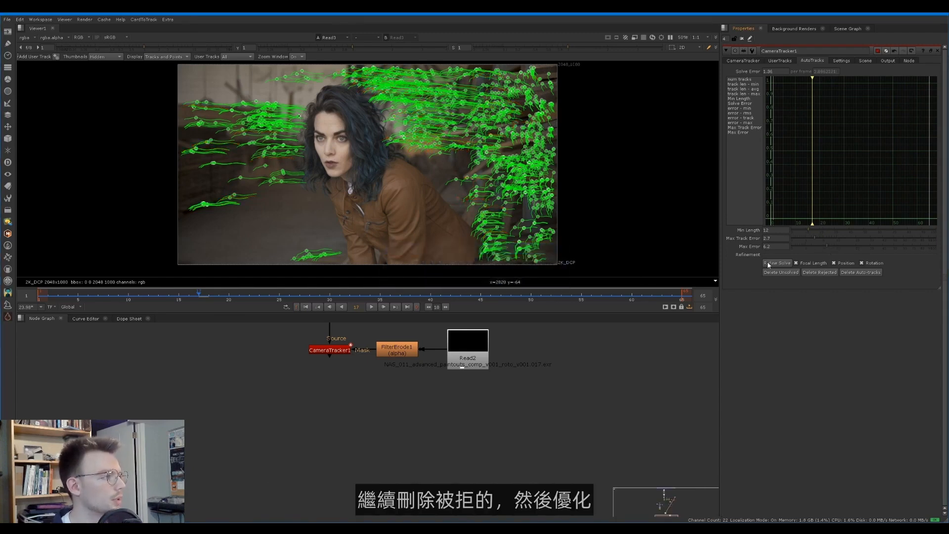
Step: Lower Max Track Error to 1.8 and Max Error to 5, deleting the unsolved and rejected tracks and refining the solve
left_click(812, 238)
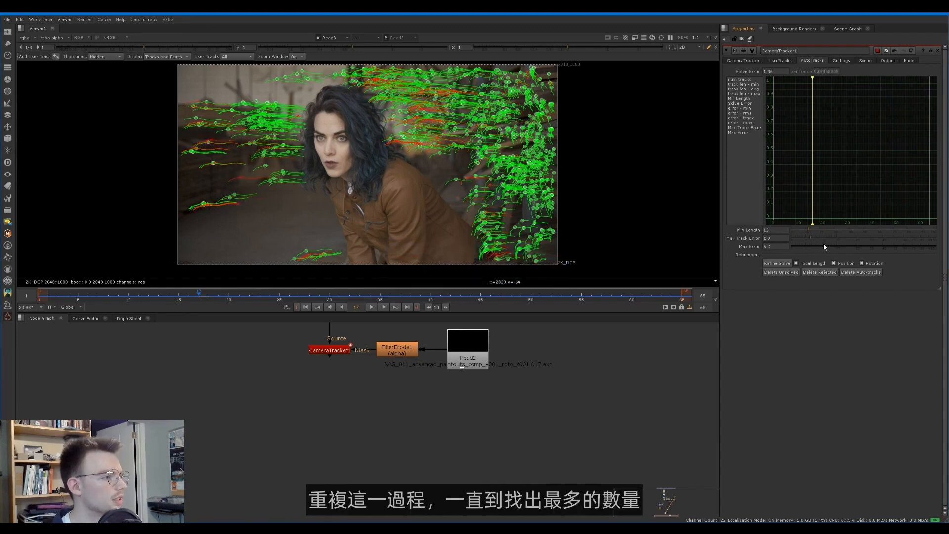
left_click(824, 244)
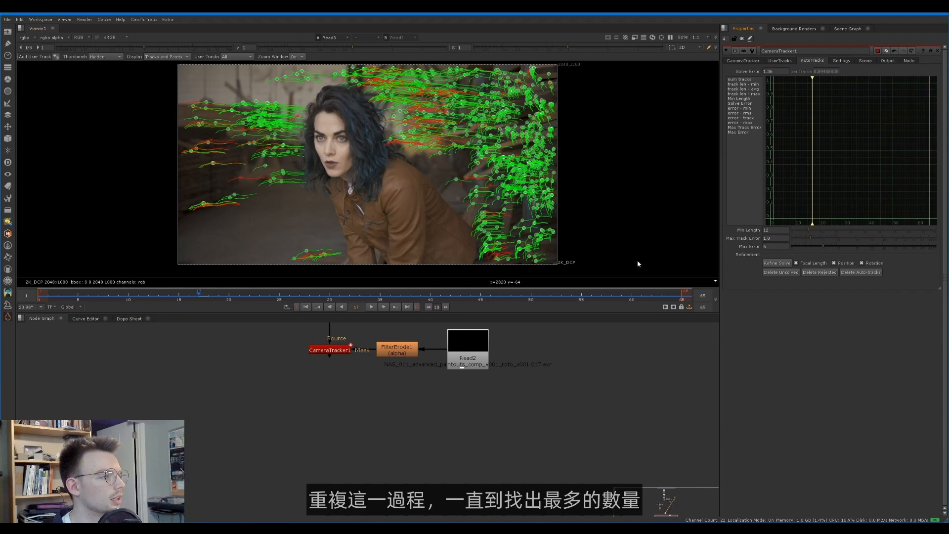
left_click(769, 272)
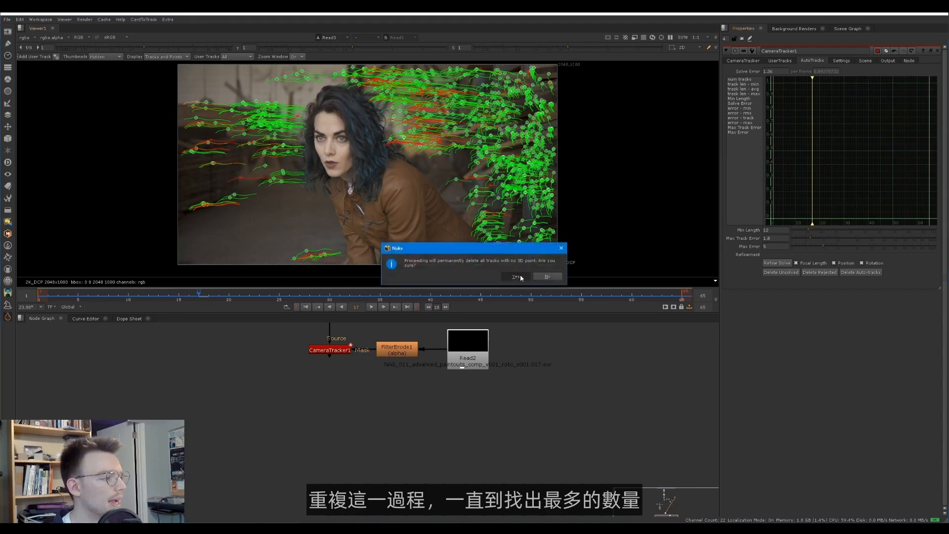
left_click(778, 264)
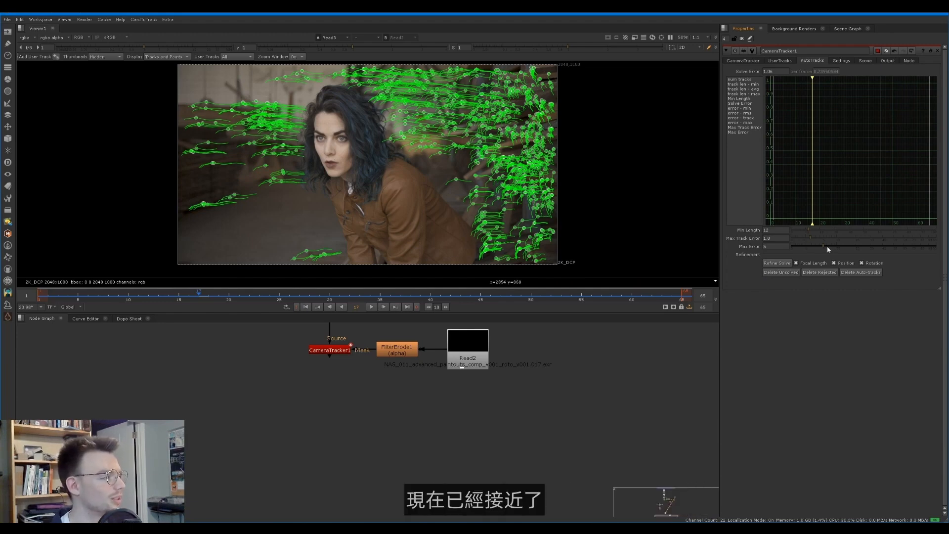
Step: Lower Max Error to 4.4 and again to 3.7, deleting the rejected tracks and refining the solve each time
left_click_drag(826, 246, 823, 247)
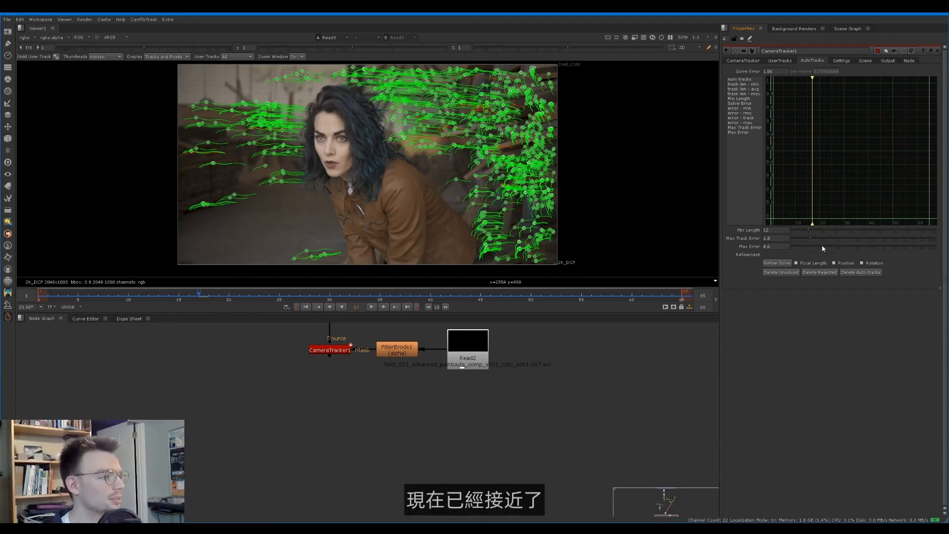
left_click(819, 272)
left_click(767, 263)
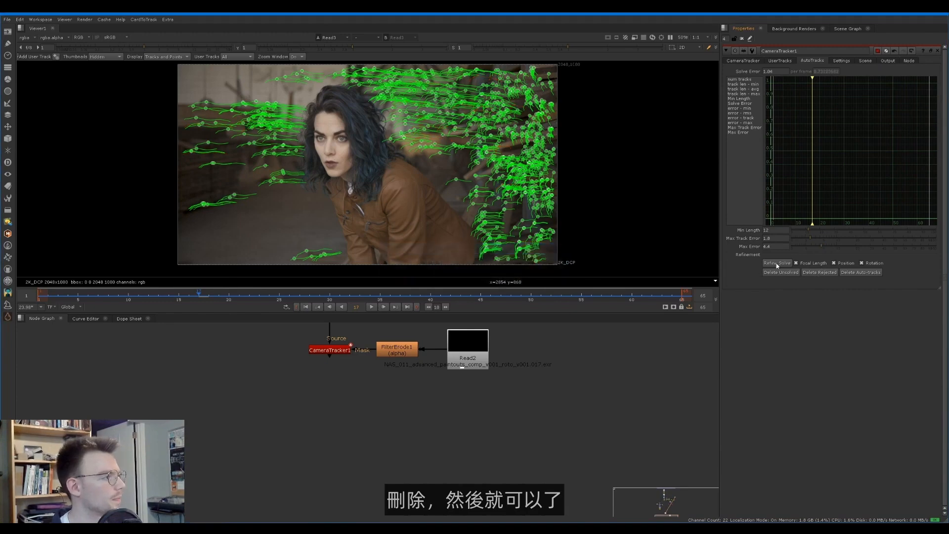
left_click(817, 244)
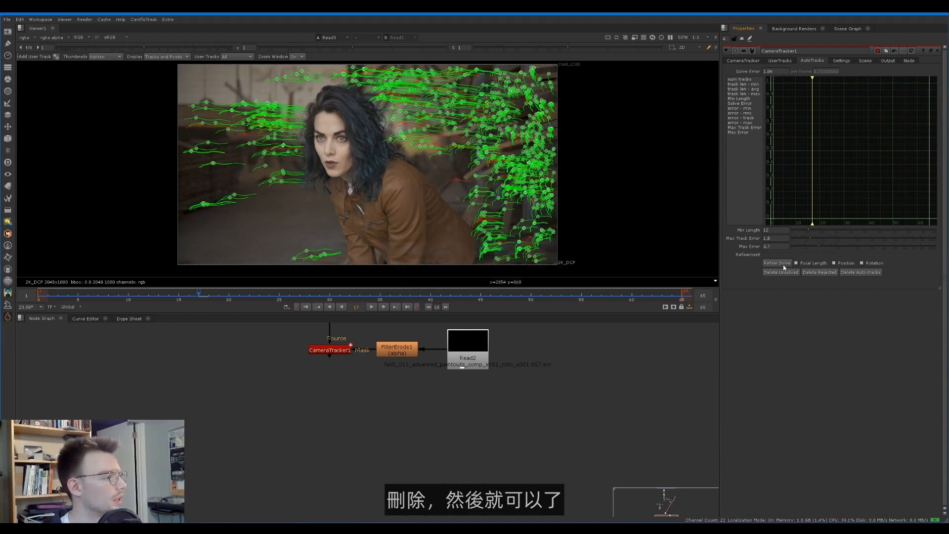
left_click(816, 273)
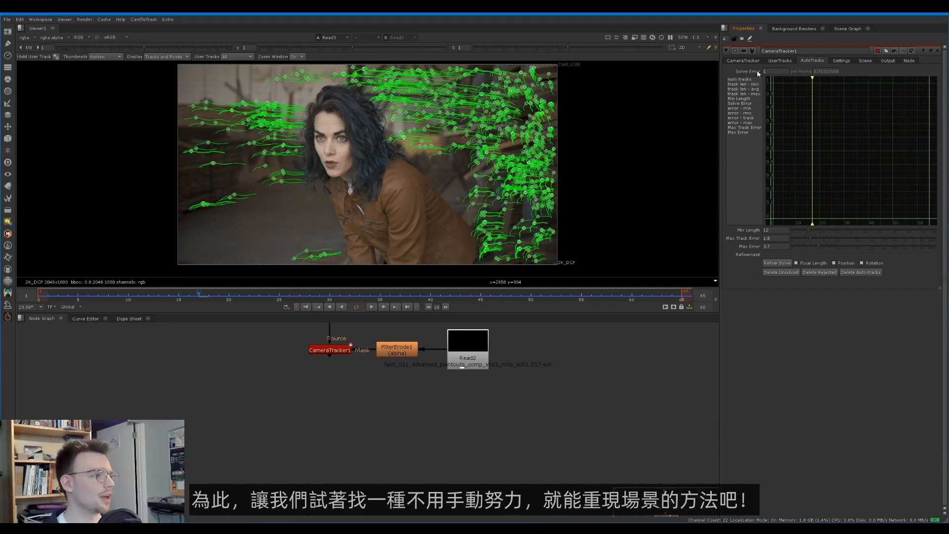
Step: Export a Point cloud node from the CameraTracker's solve
left_click(744, 60)
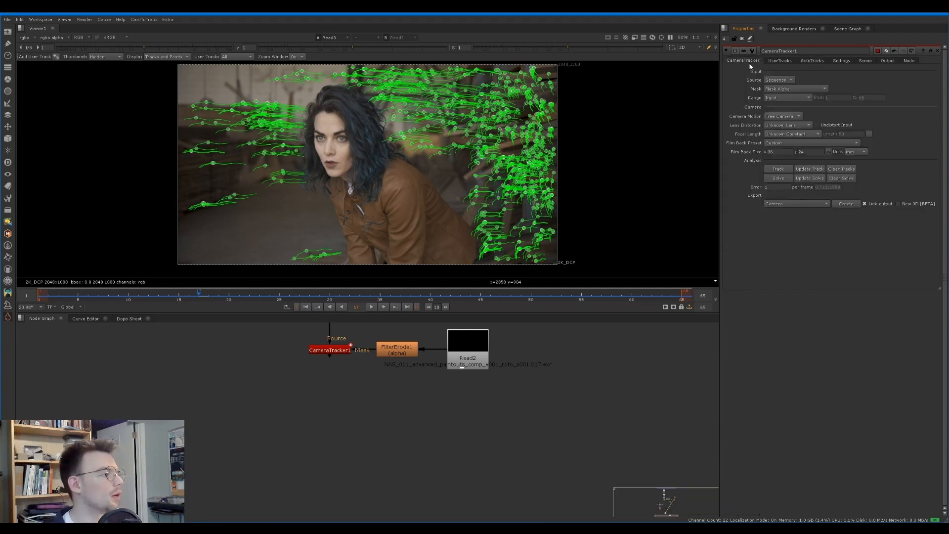
left_click(780, 205)
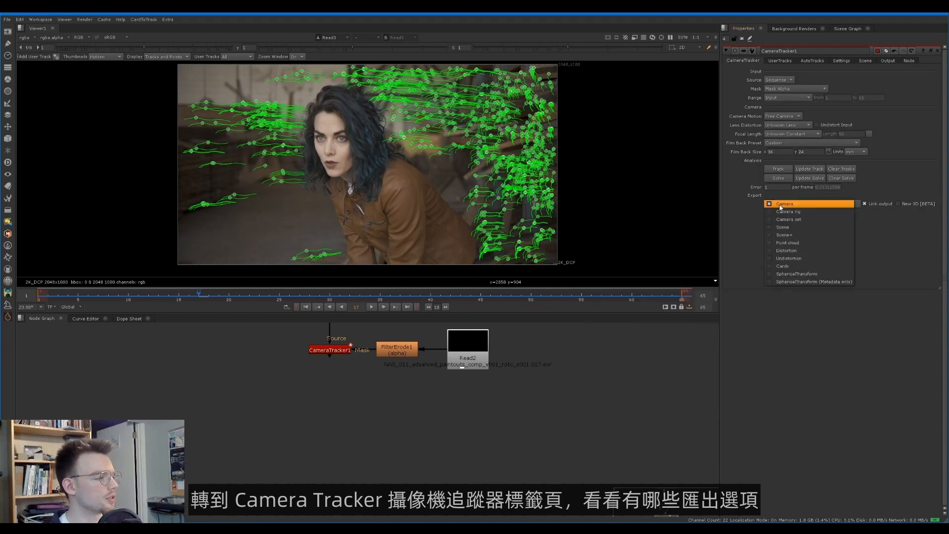
left_click(817, 245)
left_click(846, 204)
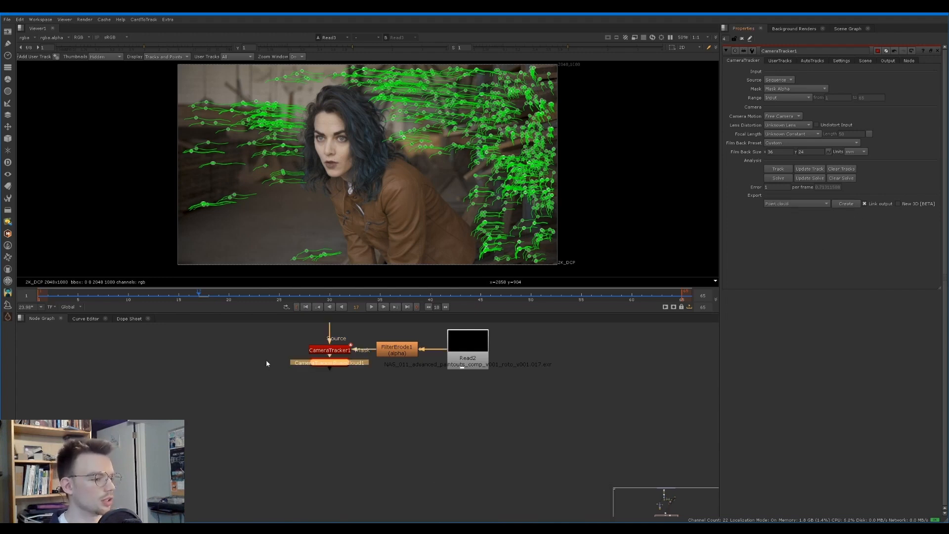
Step: Export an Undistortion node and a Camera from the CameraTracker and arrange both beside the tracker in the node graph
left_click(797, 204)
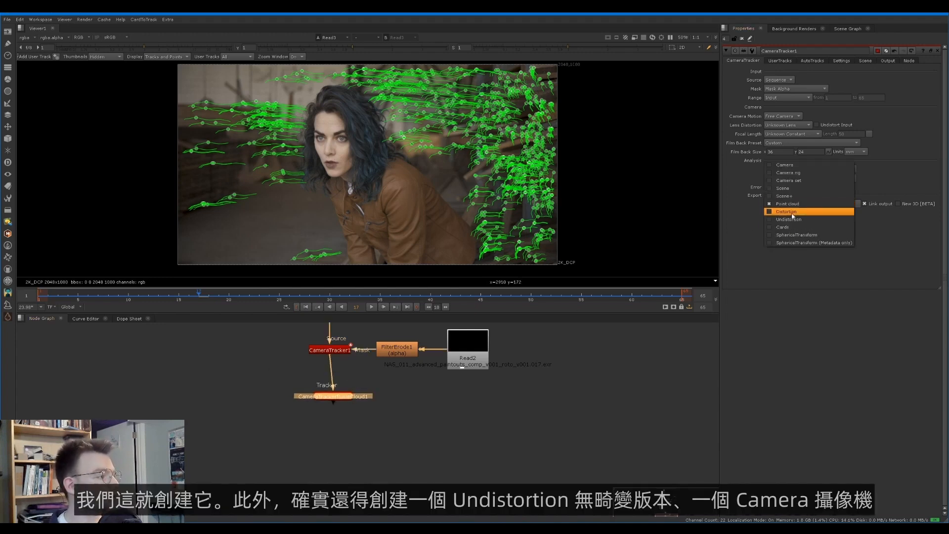
left_click(794, 223)
left_click(846, 204)
left_click(797, 204)
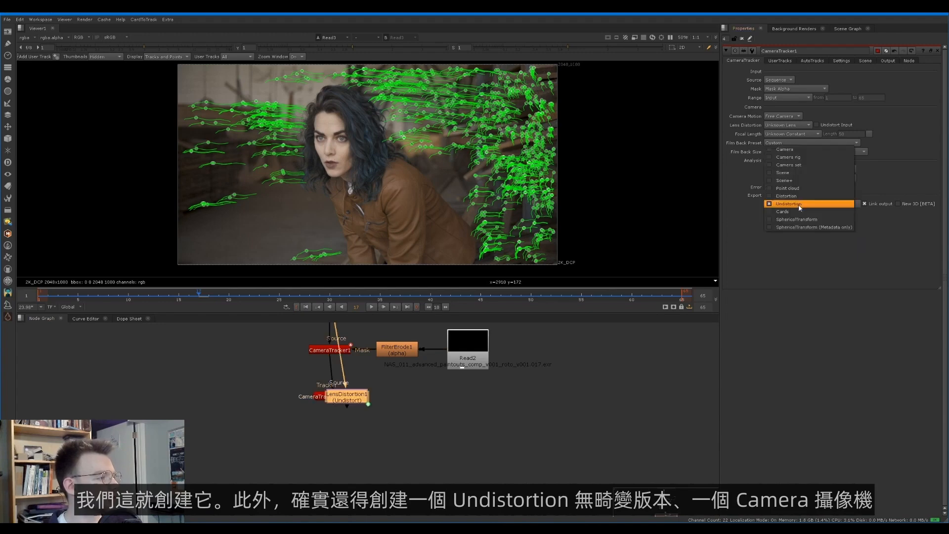
left_click(791, 150)
left_click(846, 205)
left_click_drag(327, 403, 205, 375)
middle_click_drag(242, 414, 262, 426)
left_click_drag(241, 424, 235, 434)
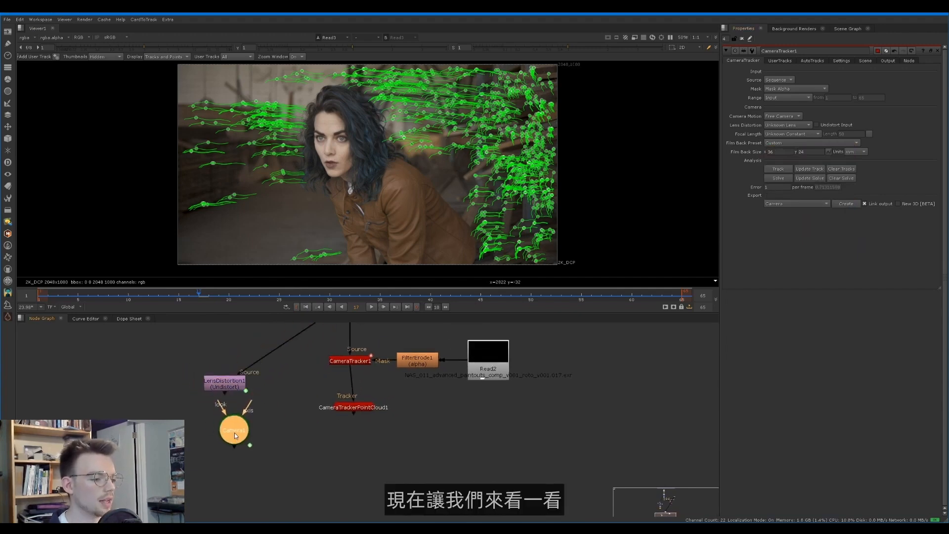
Step: Examine the tracker's point cloud from several angles in the 3D view, including the gap where the foreground was masked
left_click(342, 412)
key("Tab")
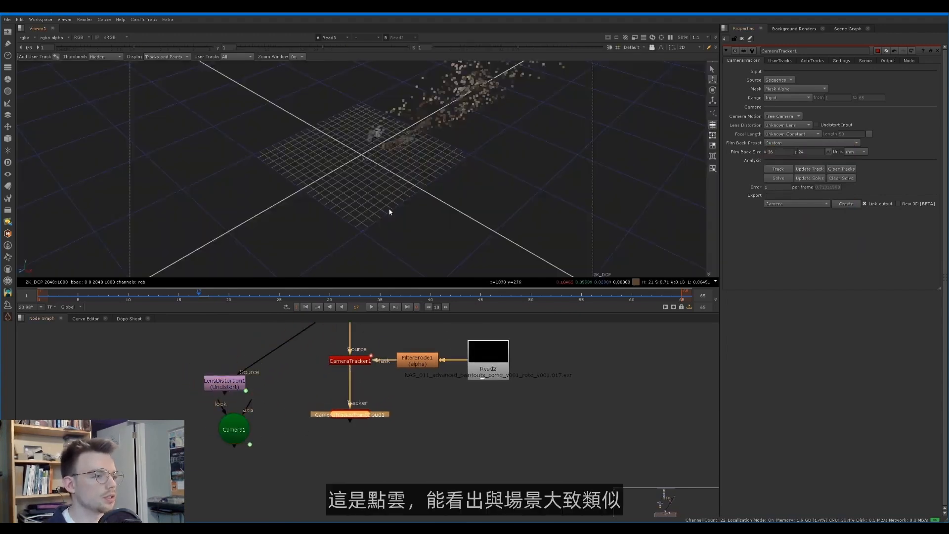
left_click_drag(462, 87, 404, 222, "ctrl")
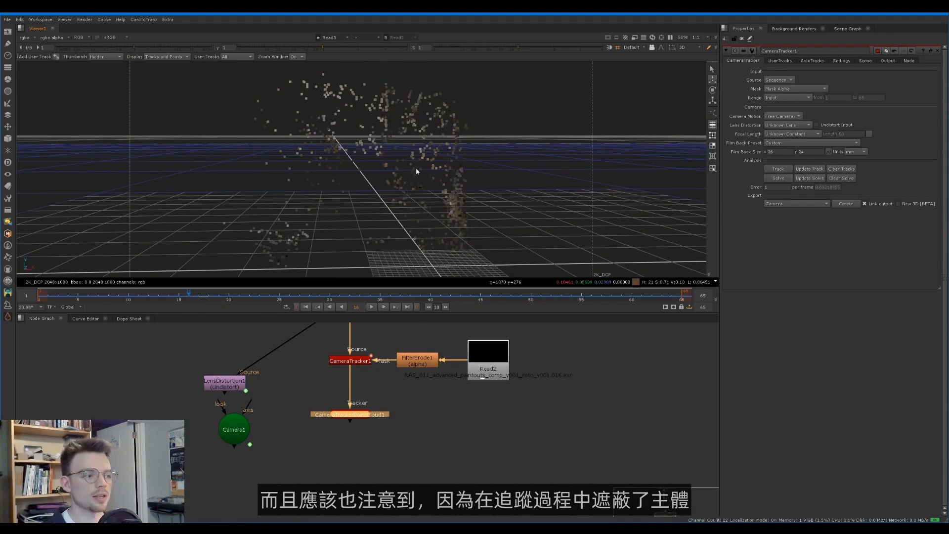
mouse_move(410, 159)
left_mouse_down("ctrl")
mouse_move(396, 163)
mouse_move(388, 182)
mouse_move(429, 147)
mouse_move(414, 164)
mouse_move(442, 168)
mouse_move(413, 155)
mouse_move(396, 161)
left_mouse_up("ctrl")
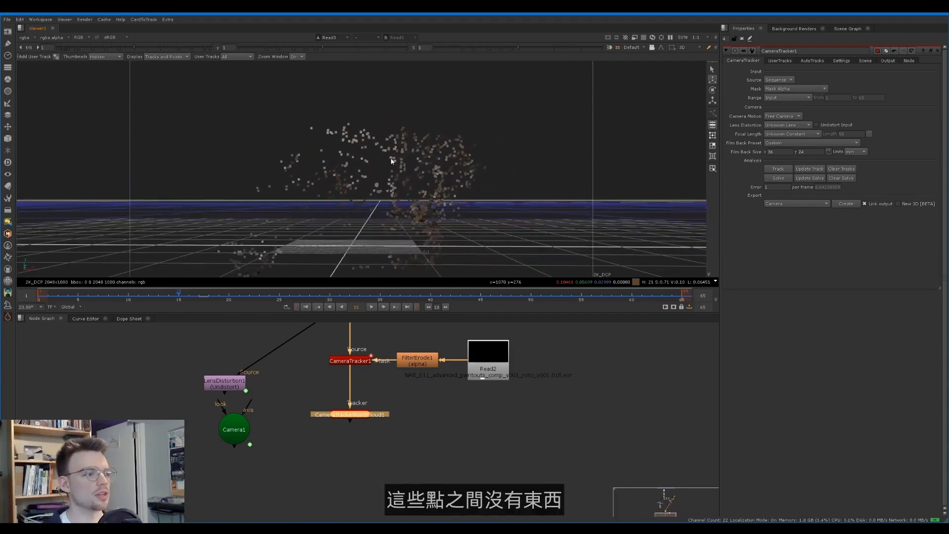
left_click_drag(394, 161, 346, 163, "ctrl")
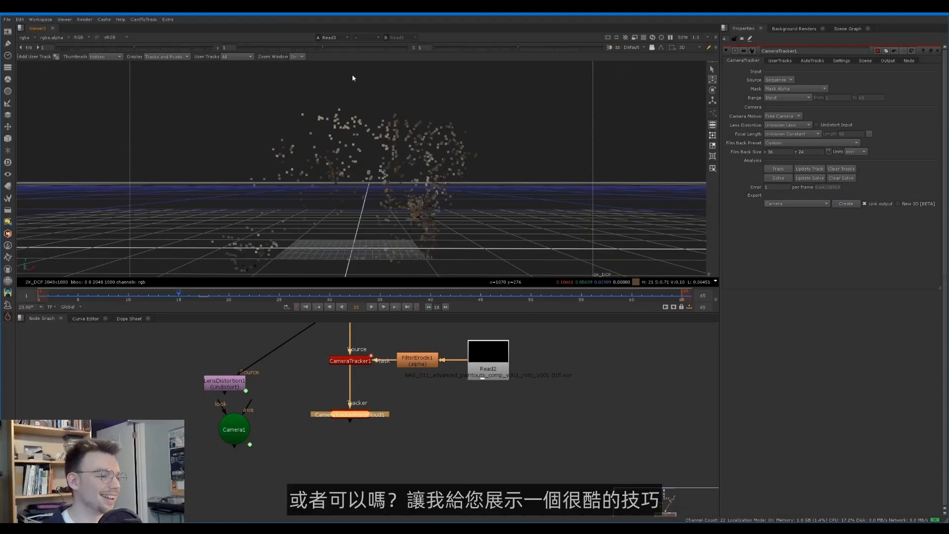
Step: Add a ScanlineRender (3D Classic) node near the exported camera
left_click(396, 234)
key("Tab")
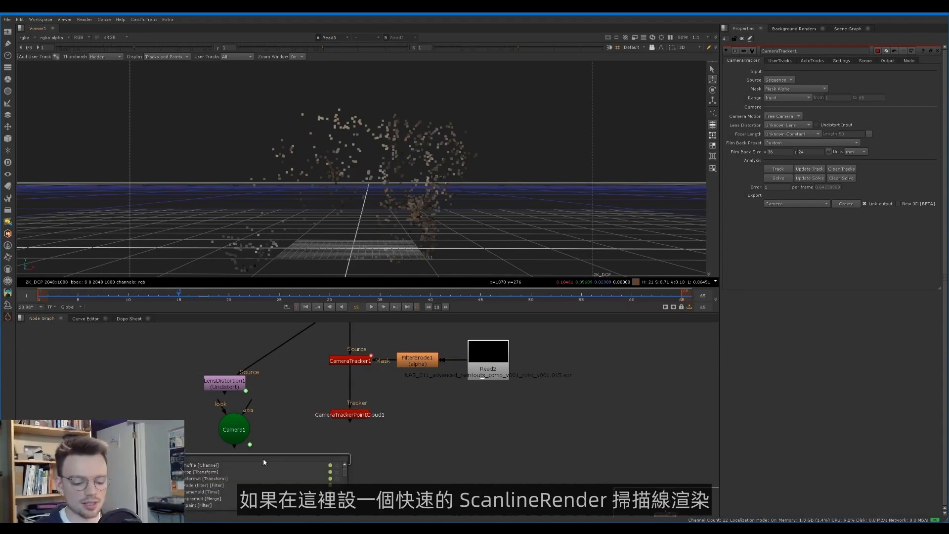
type("scan")
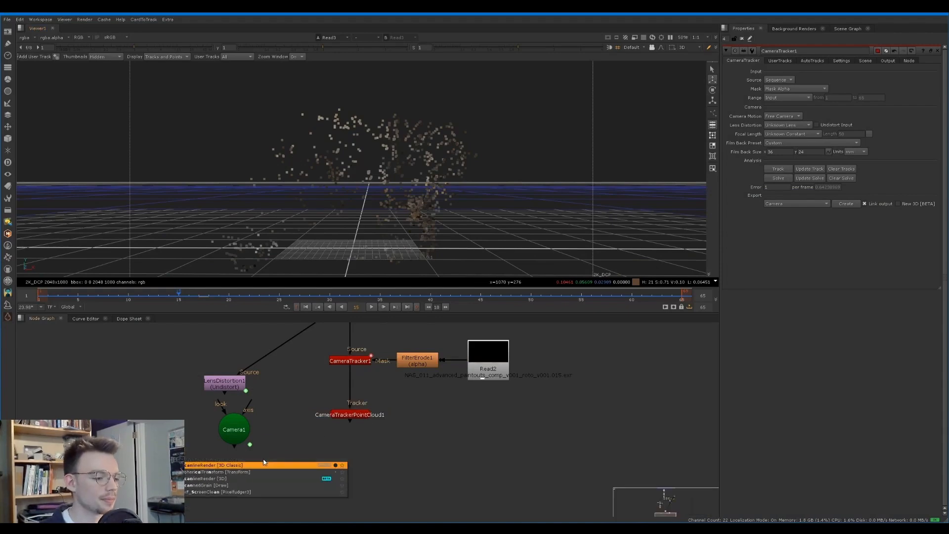
key("Return")
Step: Connect the ScanlineRender's camera input to Camera1 and its object input to CameraTrackerPointCloud1, and view its render
left_click_drag(287, 459, 234, 429)
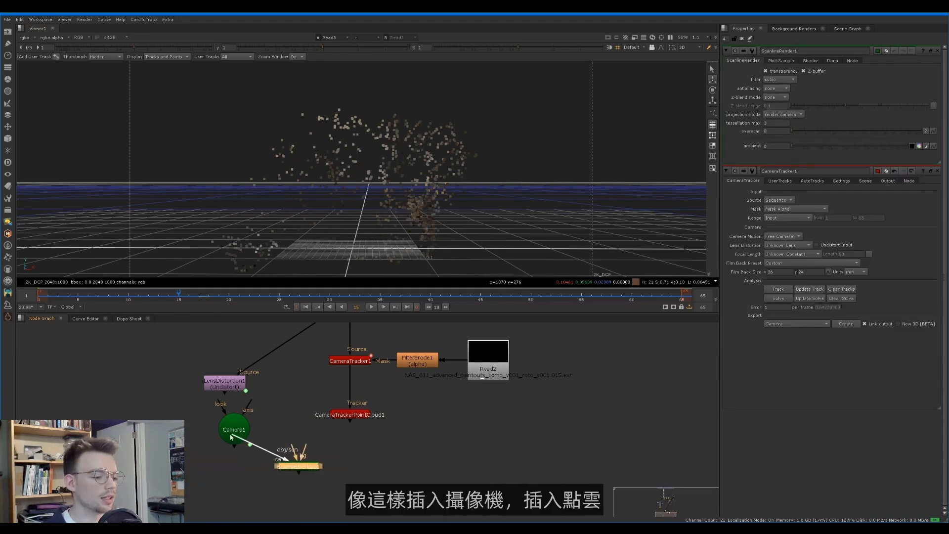
left_click_drag(300, 453, 350, 414)
left_click_drag(298, 471, 350, 469)
key("1")
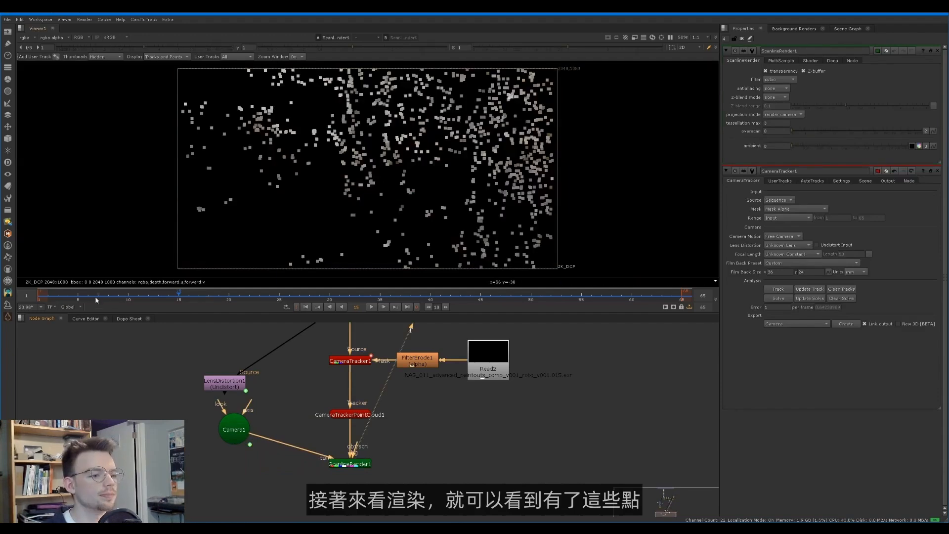
Step: At frame 55, add a Reformat node of type scale set to 0.25 and connect it to the ScanlineRender's bg input
left_click_drag(96, 298, 581, 271)
scroll(419, 412, "up", 2)
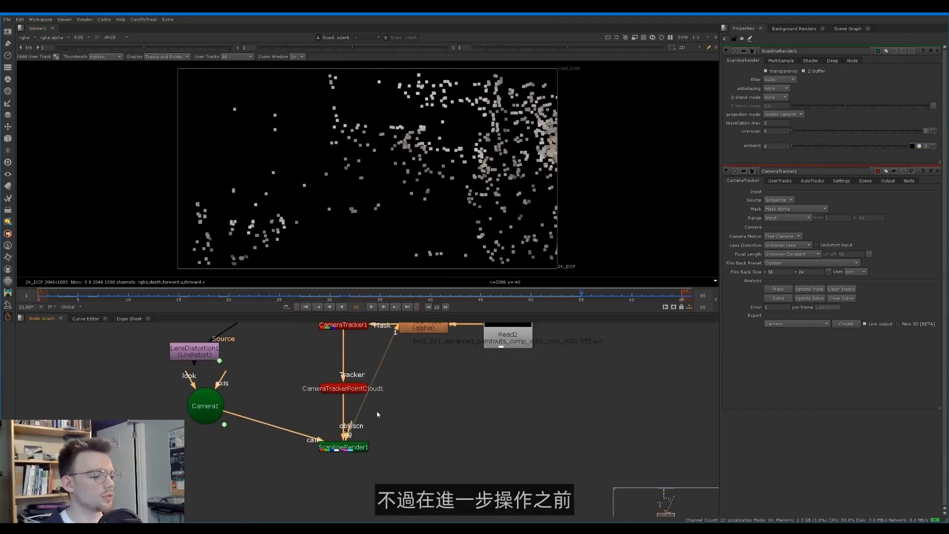
key("Tab")
type("re")
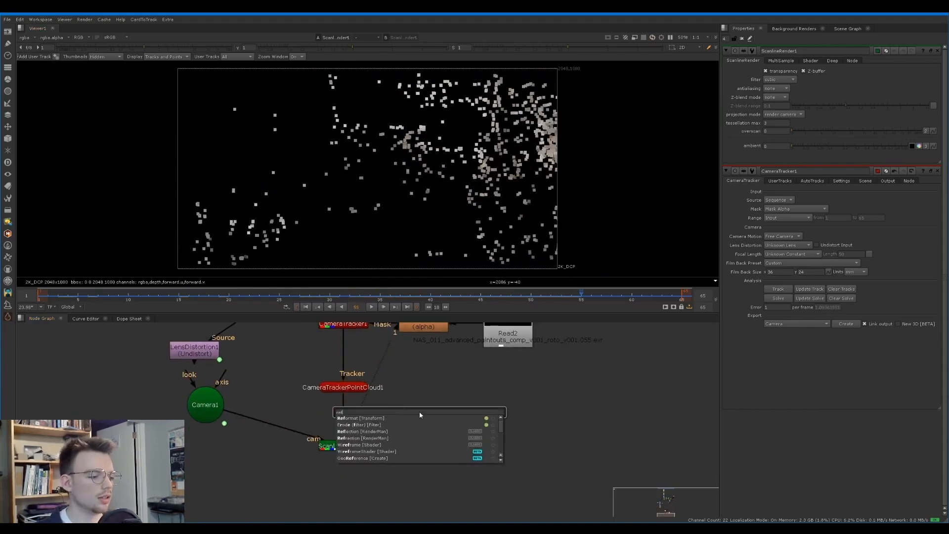
key("Return")
left_click(781, 73)
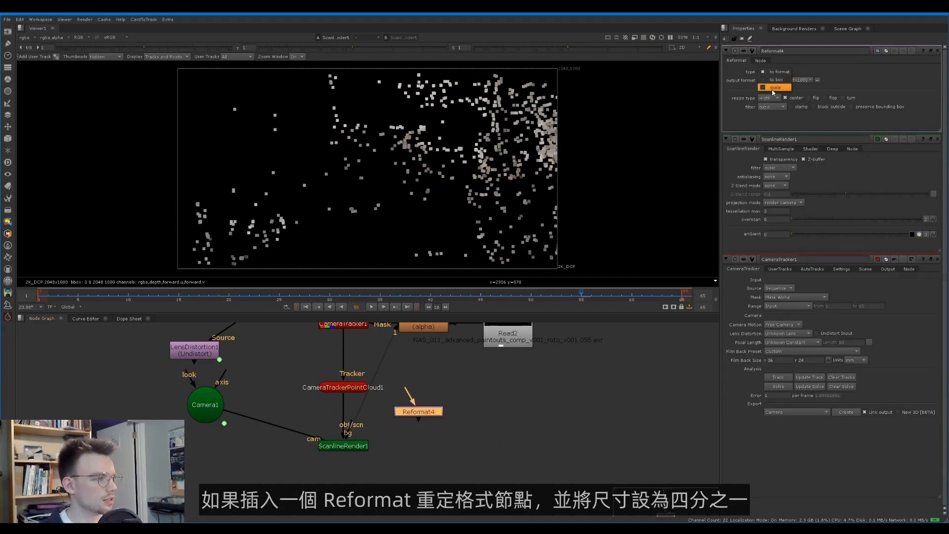
left_click(772, 90)
type("0.25")
key("Return")
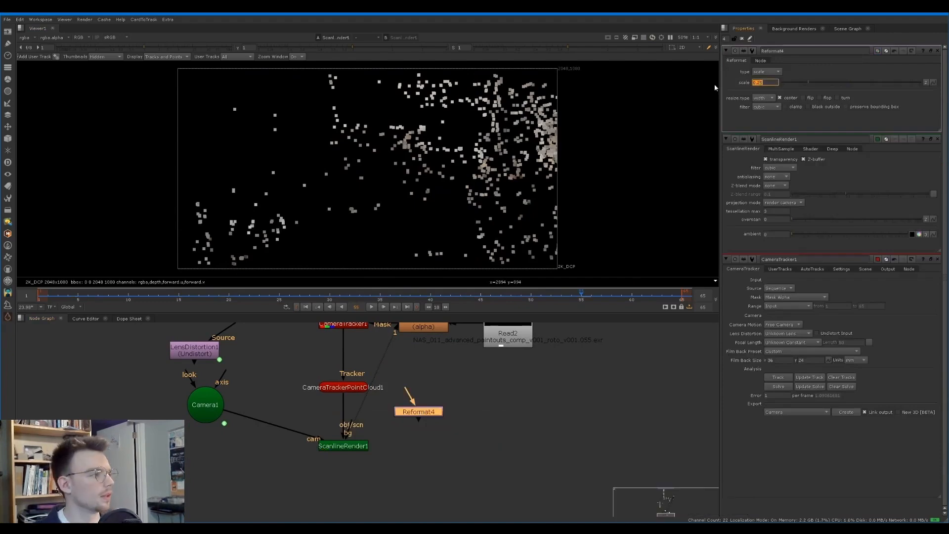
left_click_drag(352, 427, 422, 412)
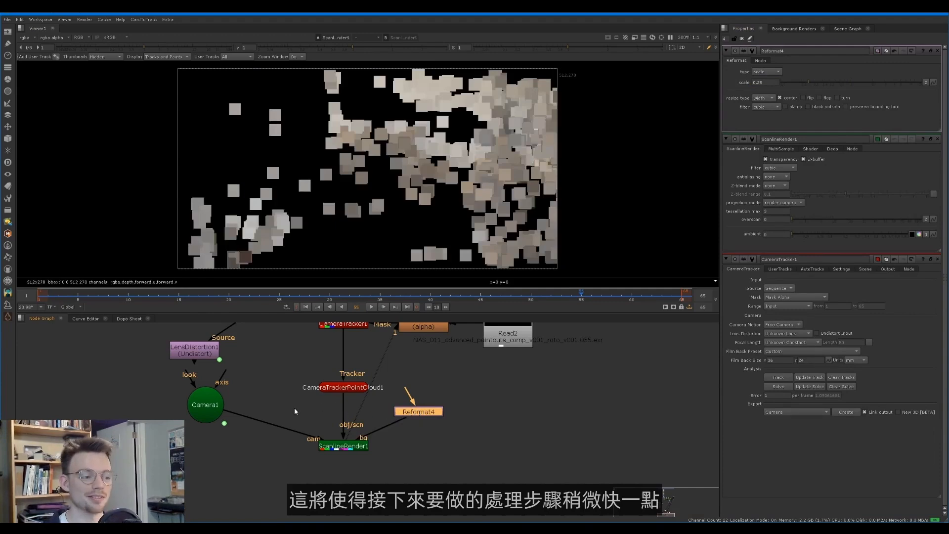
Step: Set the point size of CameraTrackerPointCloud1 to 1 so the points suit the reduced render resolution
left_click_drag(205, 404, 223, 417)
double_click(346, 387)
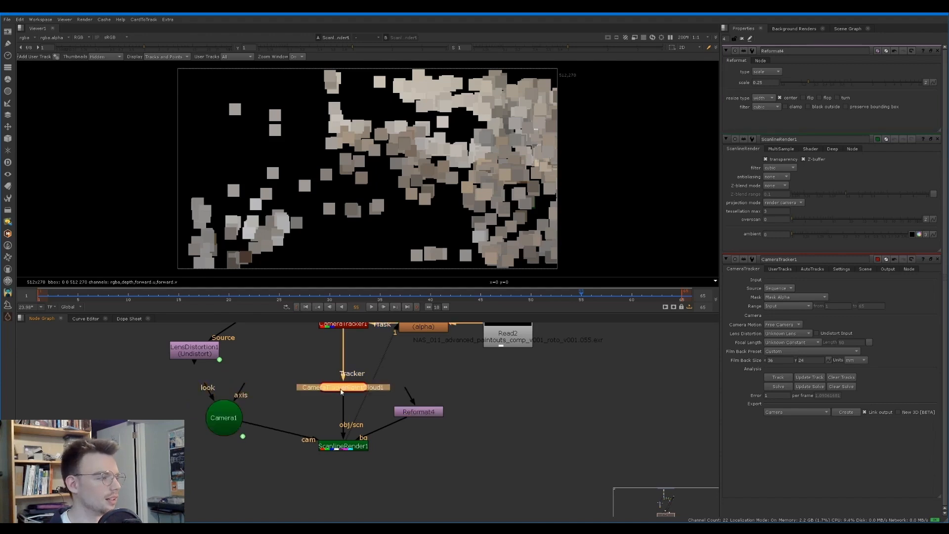
left_click_drag(837, 98, 795, 99)
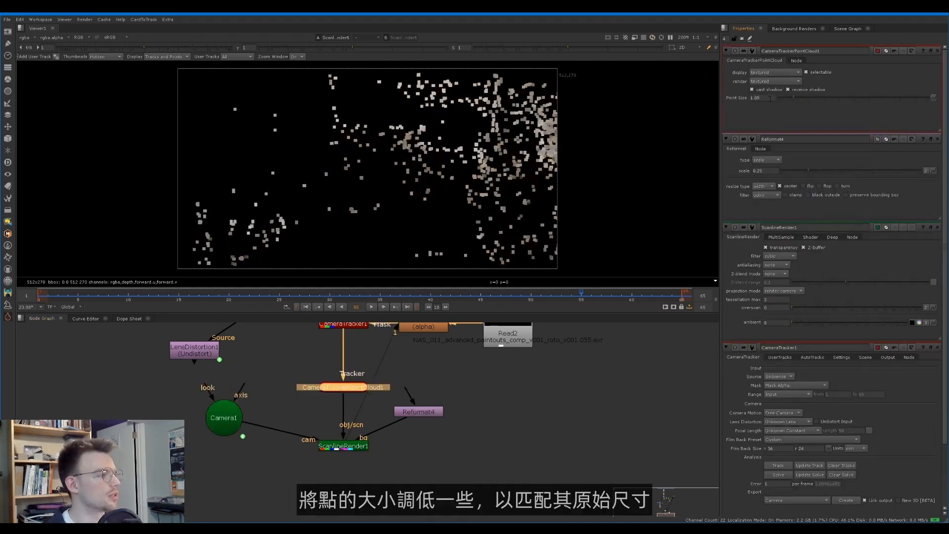
double_click(769, 99)
type("1")
left_click(339, 345)
middle_click_drag(485, 405, 483, 390)
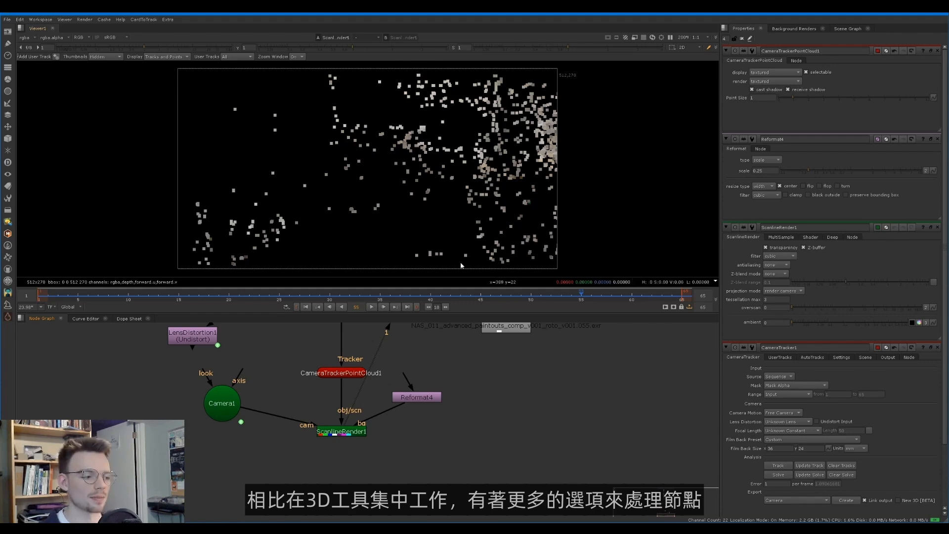
Step: Add an Inpaint node below the ScanlineRender, connect its Source input to the render, and view it
middle_click_drag(352, 449, 354, 403)
key("Tab")
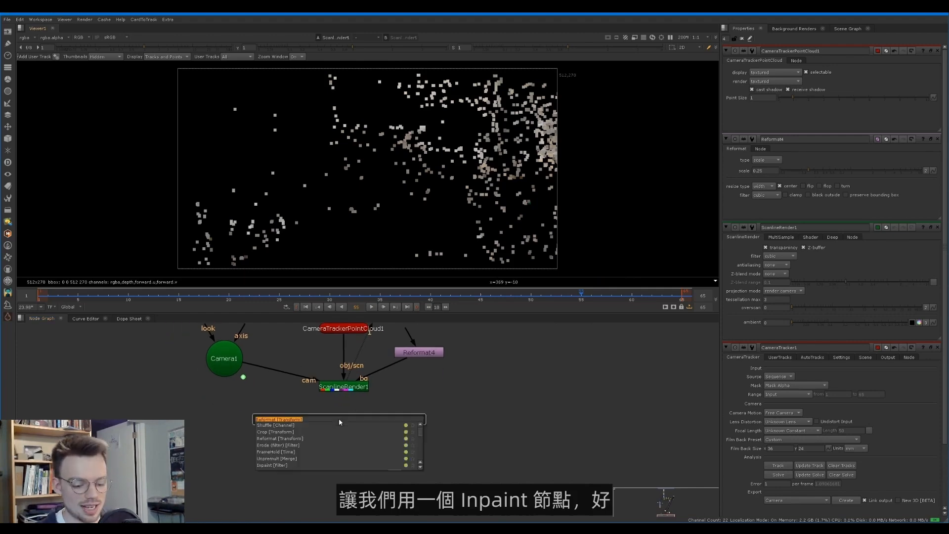
type("inpaint")
key("Return")
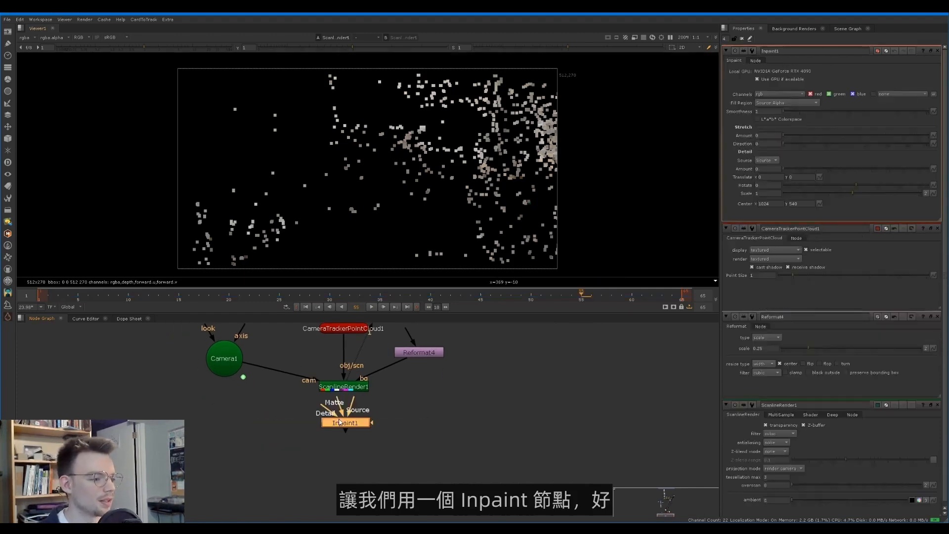
left_click_drag(353, 399, 349, 389)
left_click_drag(351, 421, 349, 425)
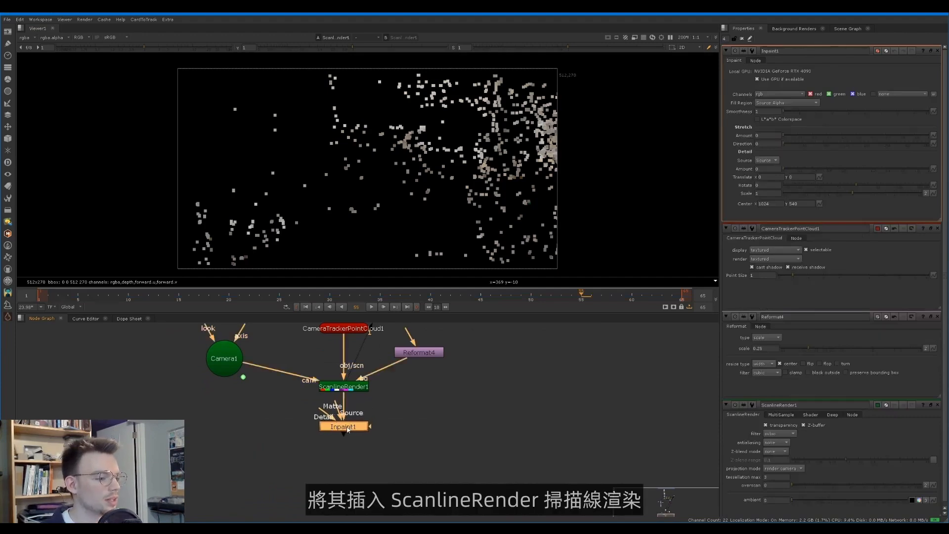
key("1")
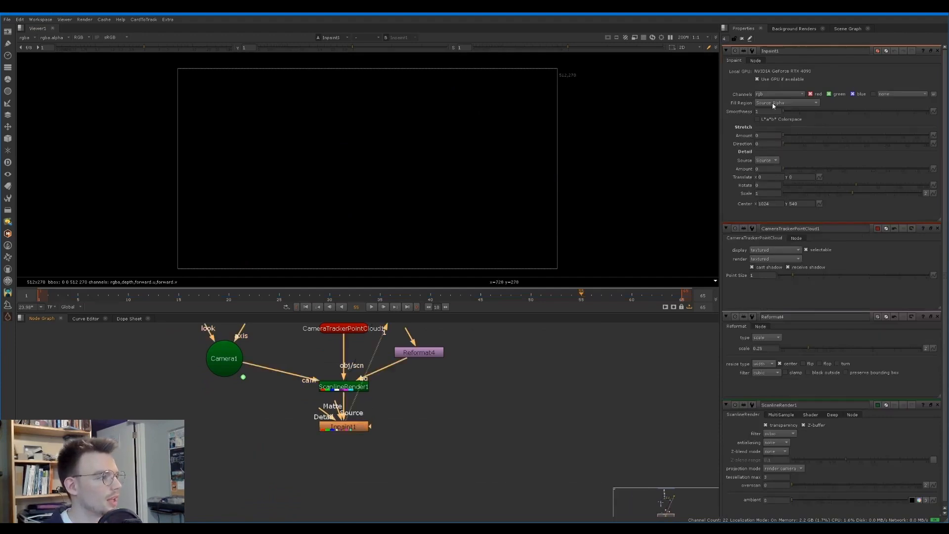
Step: Set Inpaint1's fill region to Source Inverted Alpha and its channels to depth, with the depth layer shown in the viewer
left_click(786, 103)
left_click(774, 111)
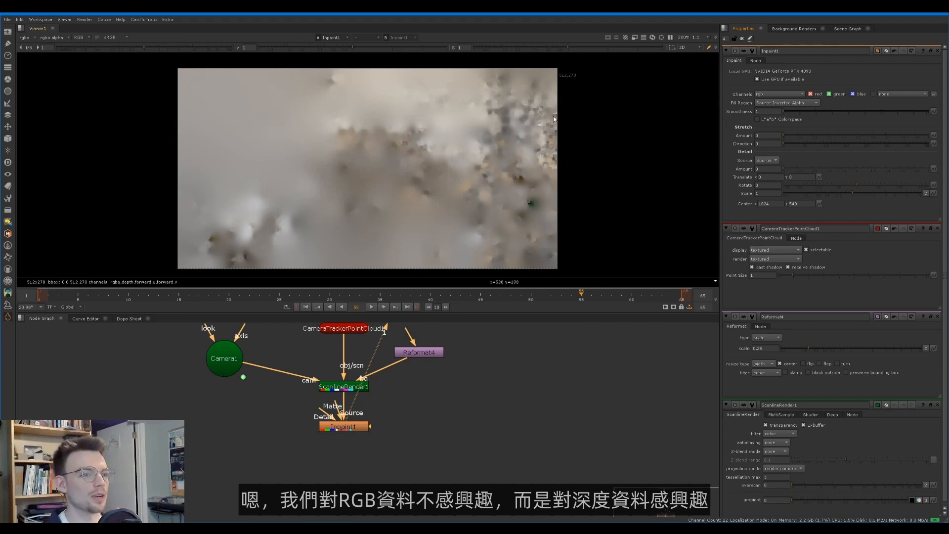
left_click(25, 37)
left_click(37, 79)
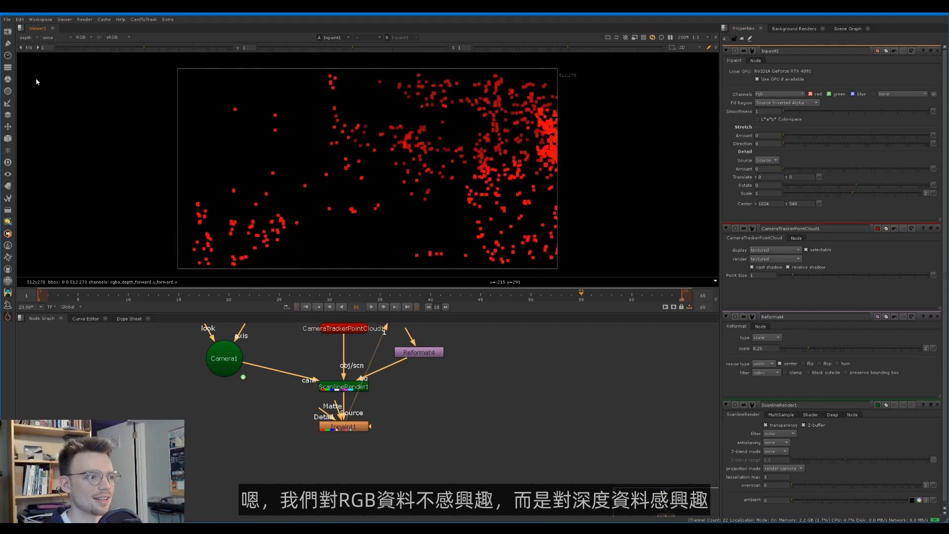
left_click(779, 93)
left_click(773, 133)
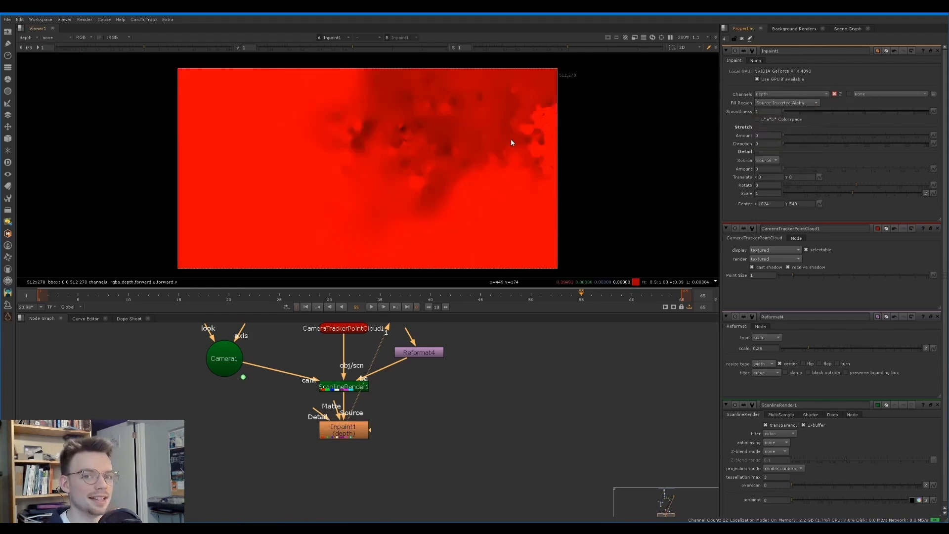
Step: Line up Camera1 beside the ScanlineRender and add a DepthToPoints node below the Inpaint node
middle_click_drag(359, 426, 386, 434)
left_click(387, 434)
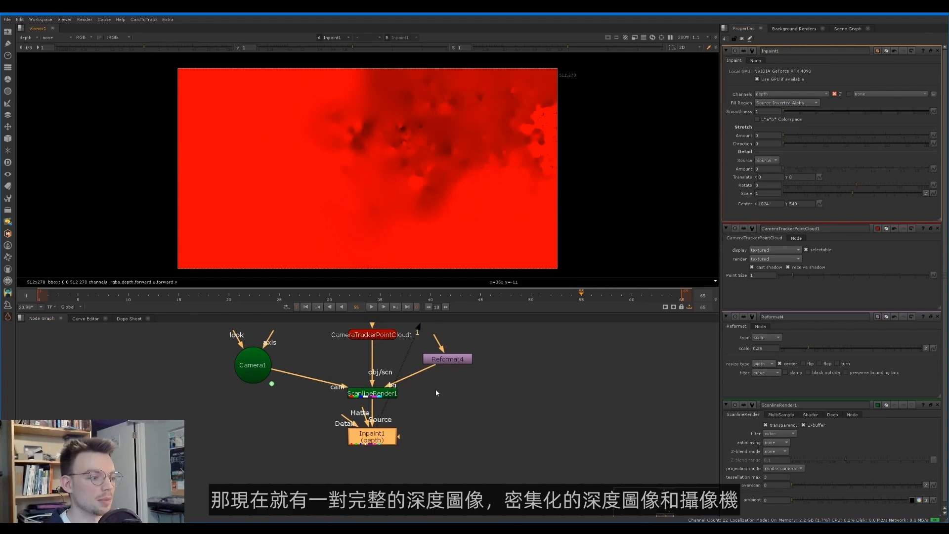
middle_click_drag(435, 389, 441, 415)
left_click_drag(262, 391, 250, 410)
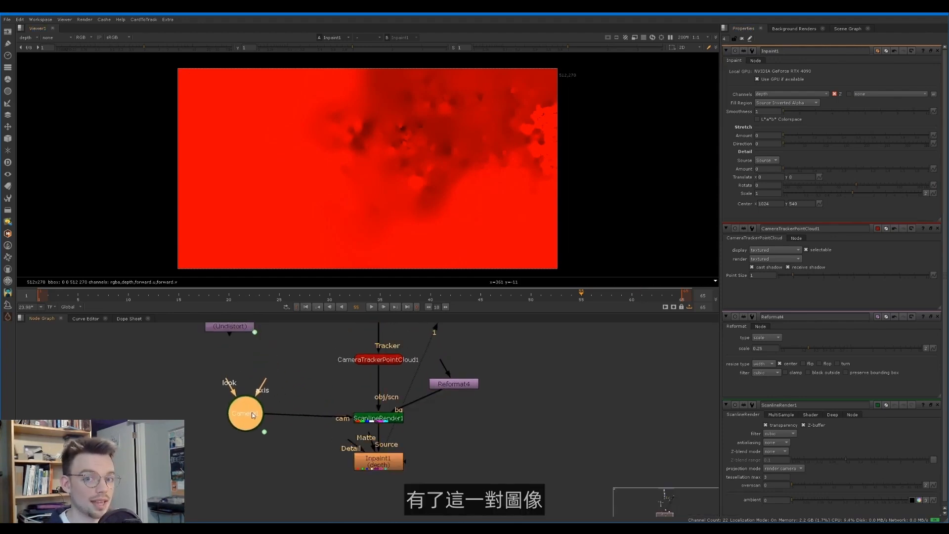
middle_click_drag(275, 411, 288, 390)
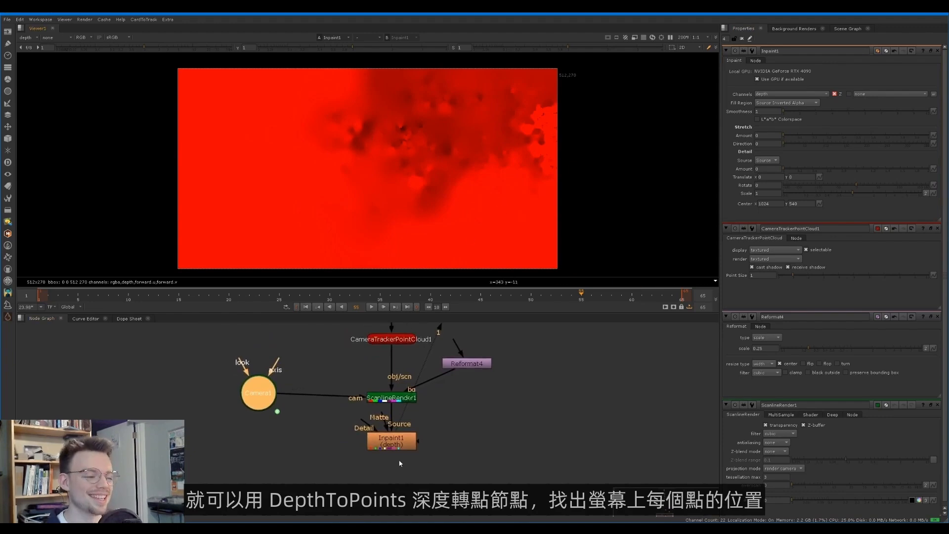
middle_click_drag(305, 475, 317, 439)
left_click(317, 439)
key("Tab")
type("depth")
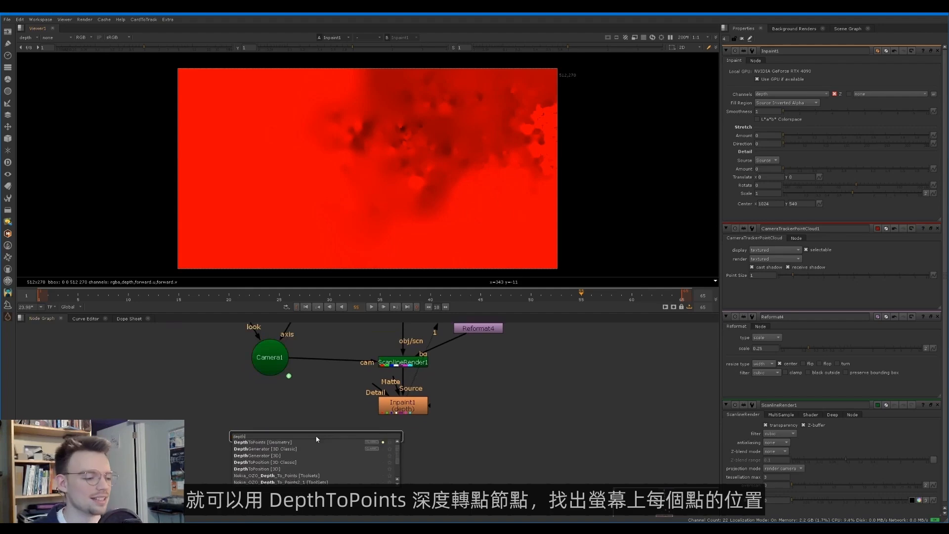
key("Down")
key("Return")
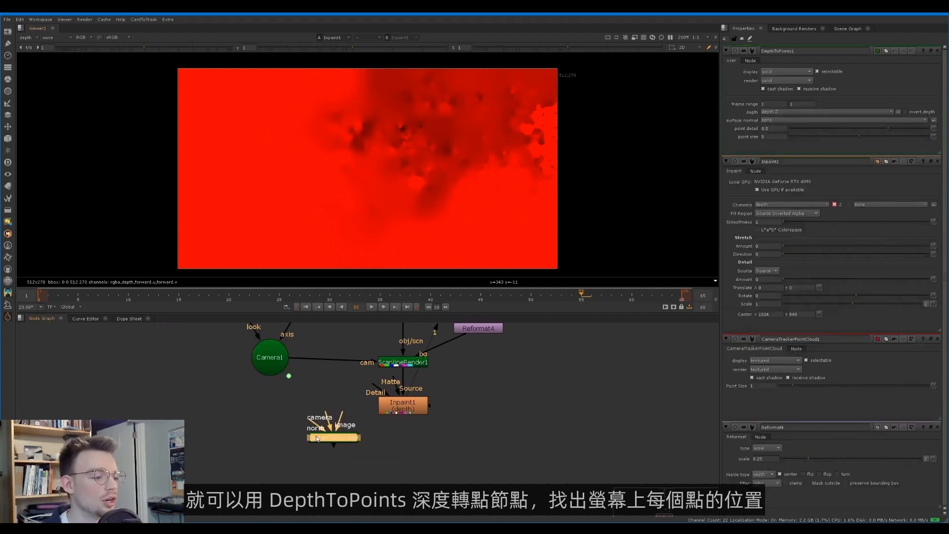
Step: Connect the DepthToPoints camera input to Camera1 and its image input to Inpaint1, placing the node below them
left_click_drag(263, 353, 260, 358)
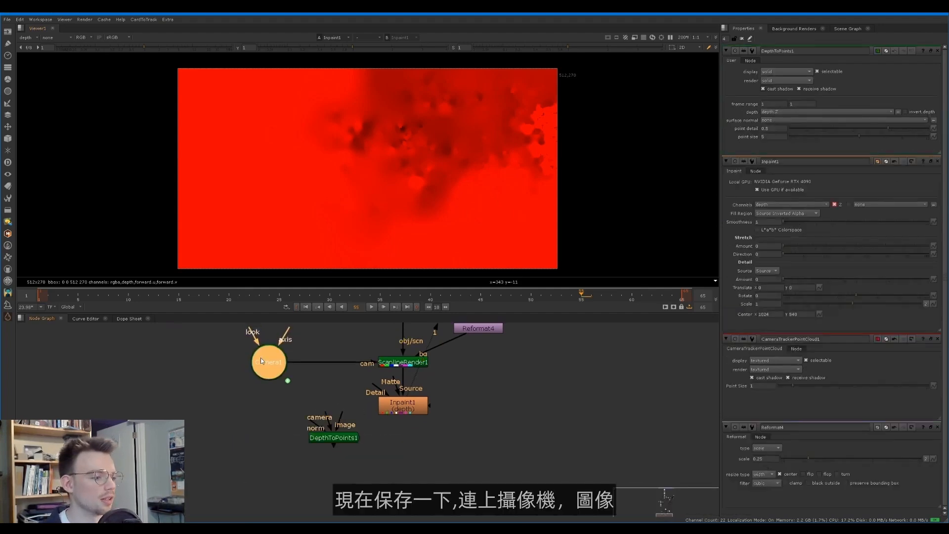
middle_click_drag(309, 389, 319, 396)
left_click_drag(339, 428, 411, 414)
left_click(340, 446)
left_click_drag(340, 447, 333, 464)
Step: Set Inpaint1's channels to all and inspect the dense point cloud from several angles in the 3D view
double_click(405, 417)
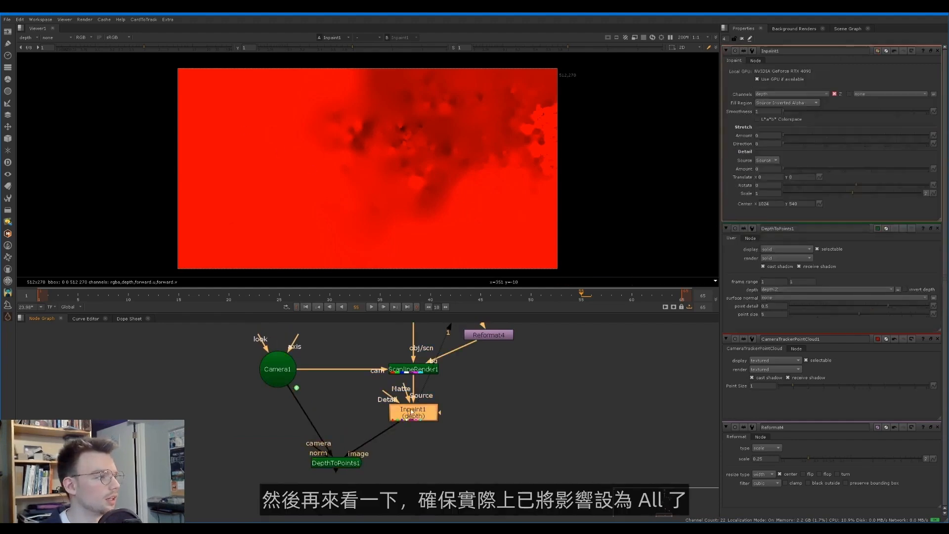
left_click(779, 94)
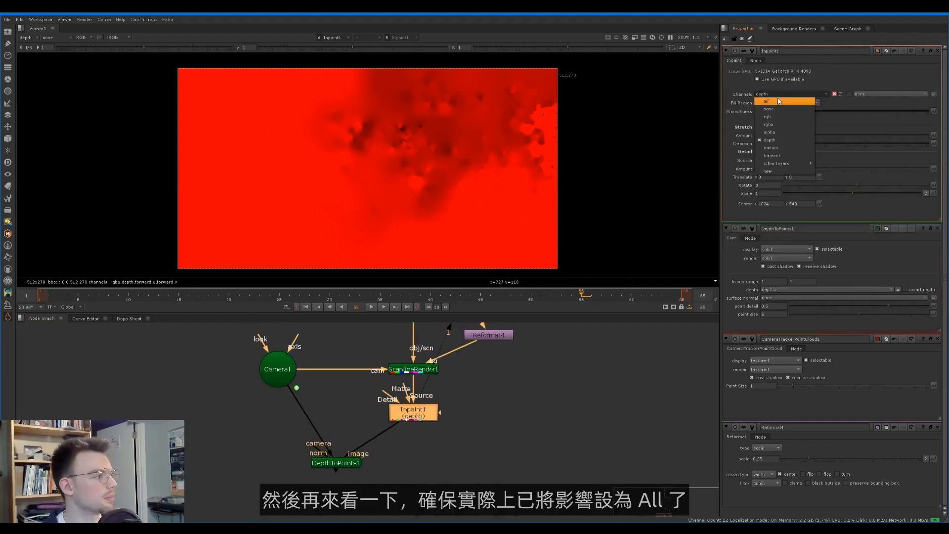
left_click(778, 100)
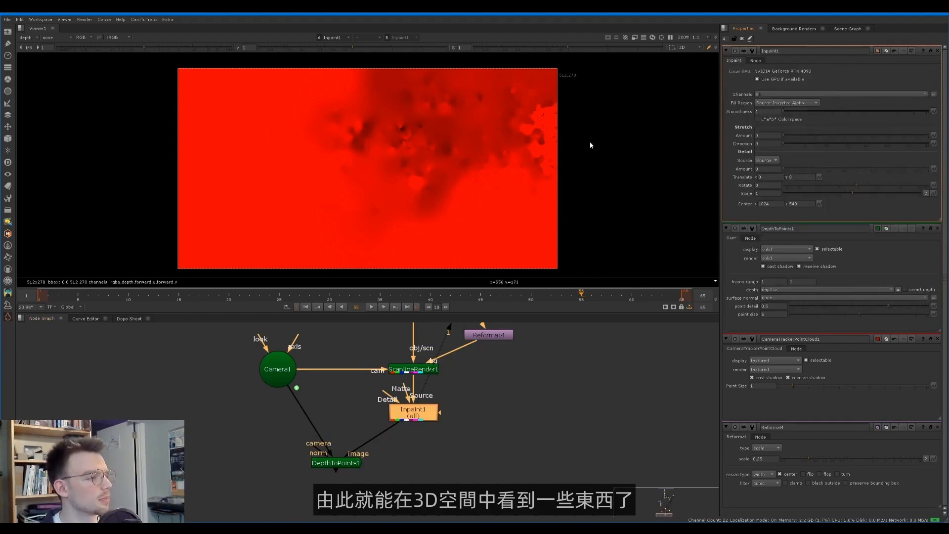
key("Tab")
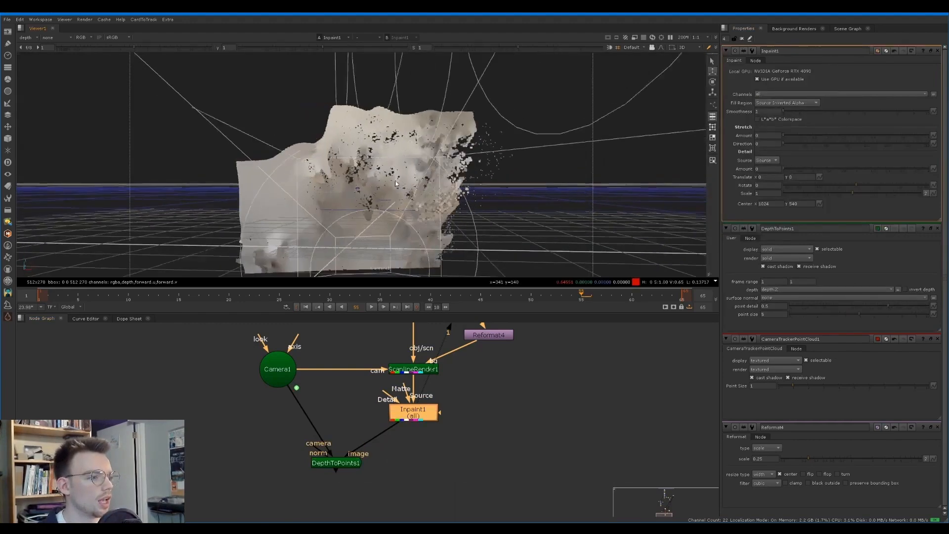
left_click_drag(385, 191, 361, 181, "ctrl")
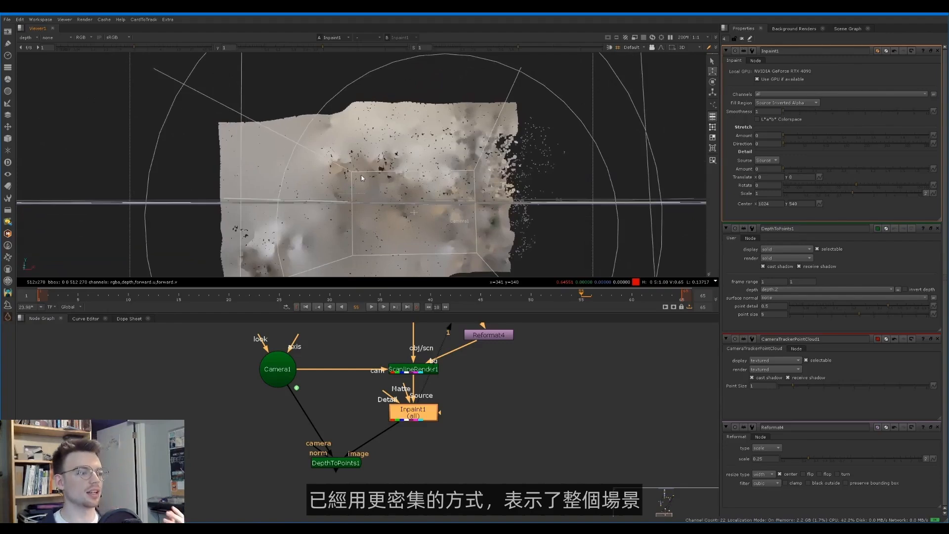
left_click_drag(361, 178, 486, 163, "ctrl")
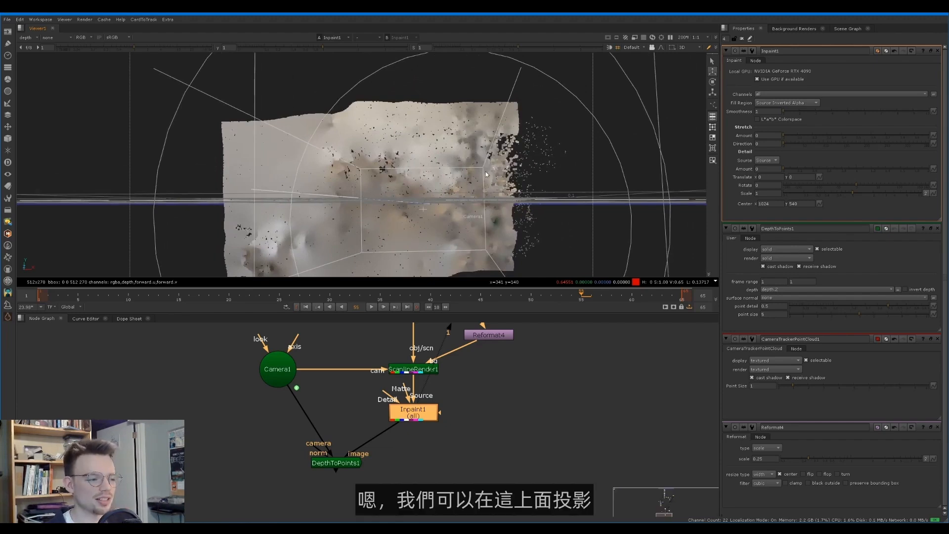
Step: Insert a Copy node between Inpaint1 and DepthToPoints1, connect the plate's Read node to it, and swap its inputs
middle_click_drag(438, 412, 503, 471)
scroll(503, 471, "down", 1)
left_click(404, 469)
key("k")
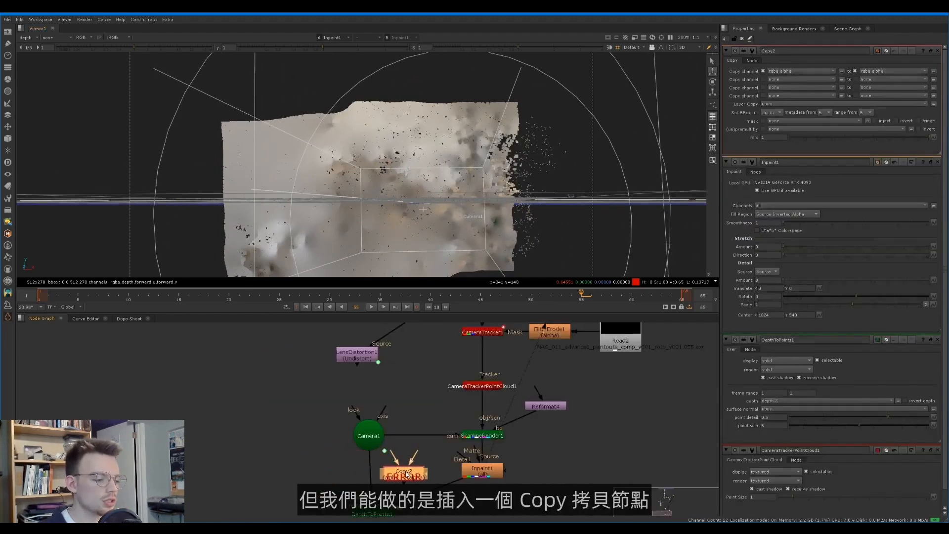
left_click_drag(404, 470, 425, 492)
scroll(414, 478, "down", 2)
middle_click_drag(414, 474, 413, 489)
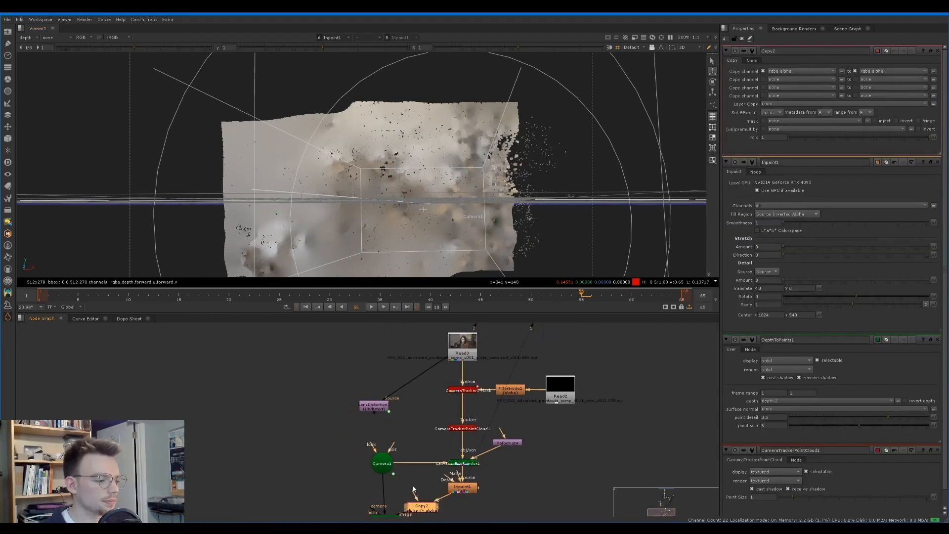
left_click_drag(449, 365, 458, 352)
middle_click_drag(409, 384, 411, 325)
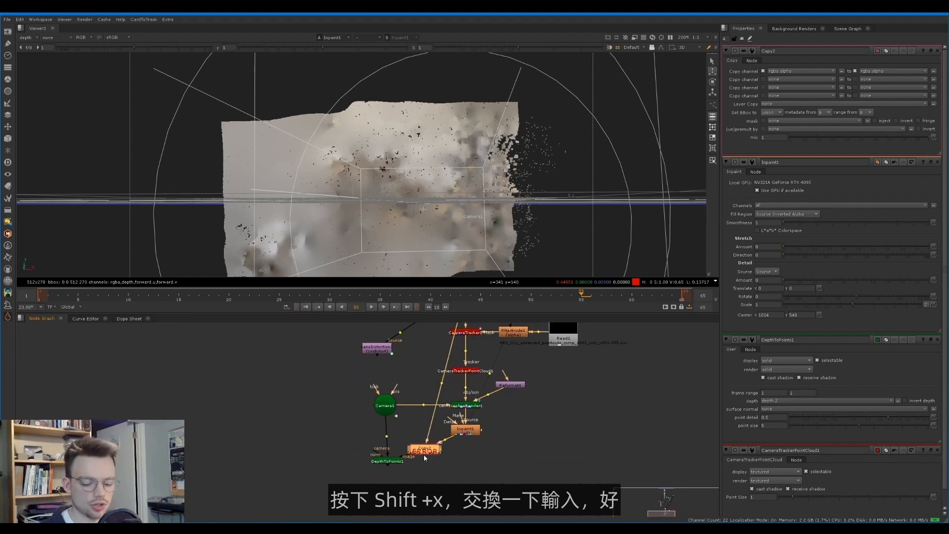
key("shift+x")
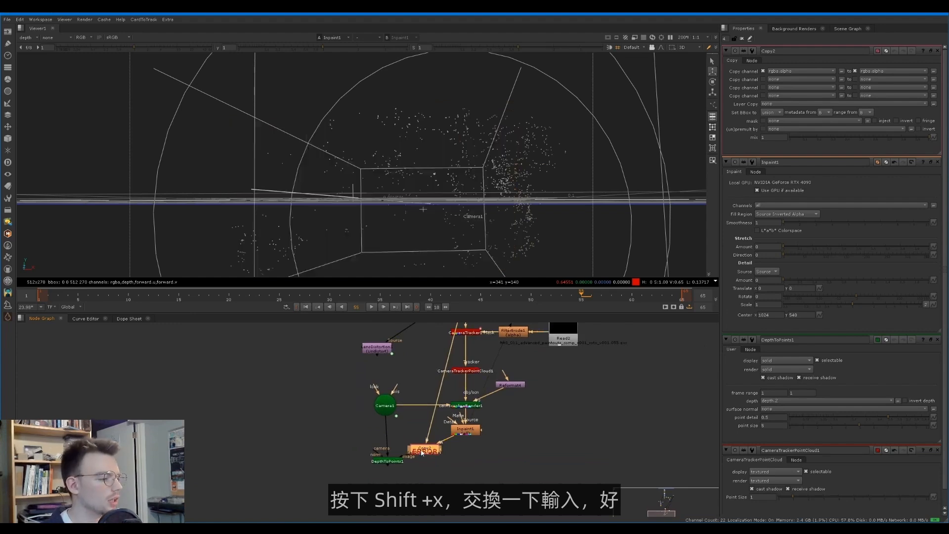
Step: Set the Copy node to copy depth.Z from the Inpaint result into depth.Z of the plate
left_click(783, 71)
left_click(785, 117)
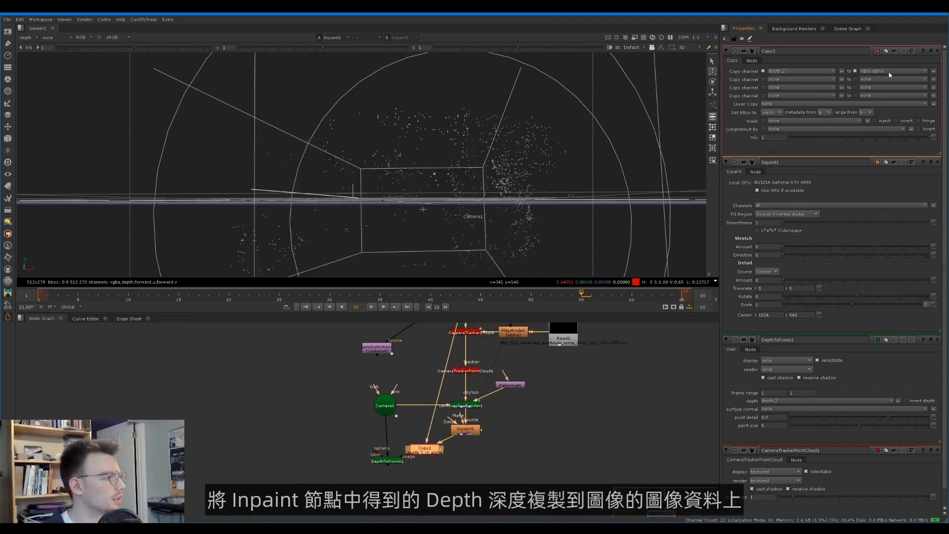
left_click(892, 71)
left_click(885, 117)
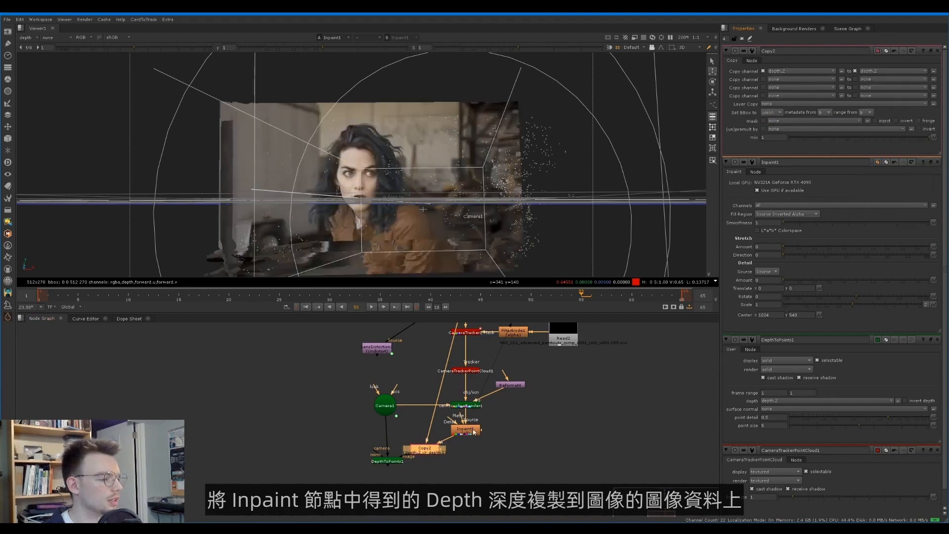
left_click(473, 432)
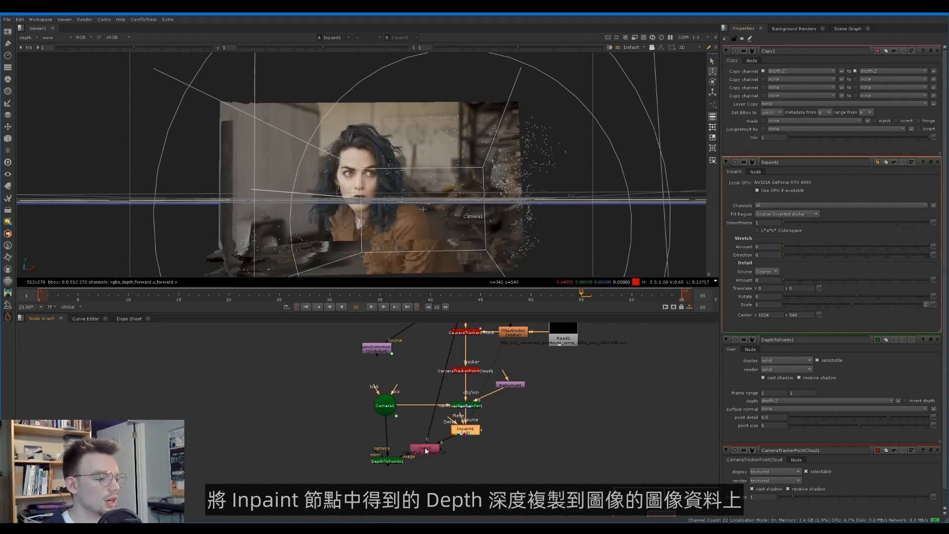
left_click(425, 450)
middle_click_drag(458, 330, 449, 366)
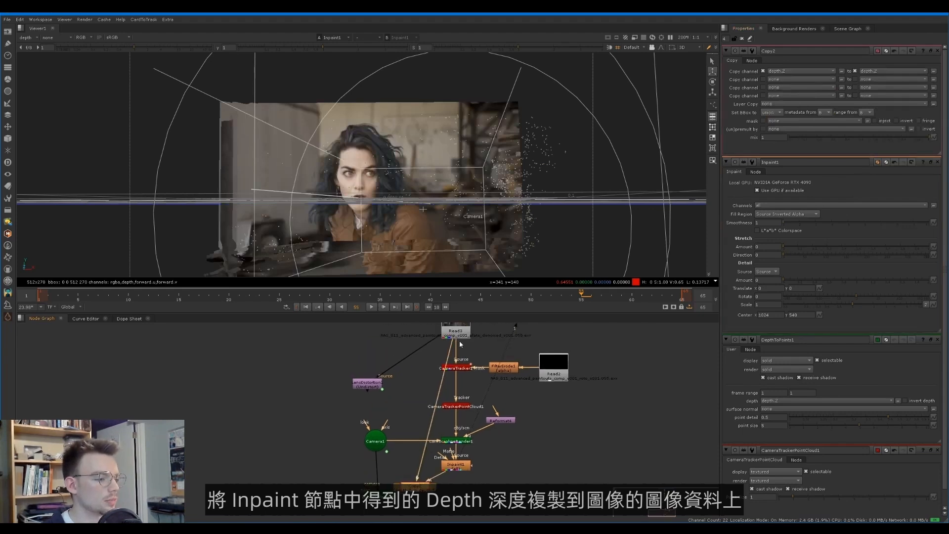
Step: Duplicate the Reformat node and insert the duplicate between the plate's Read node and the Copy node
left_click(499, 421)
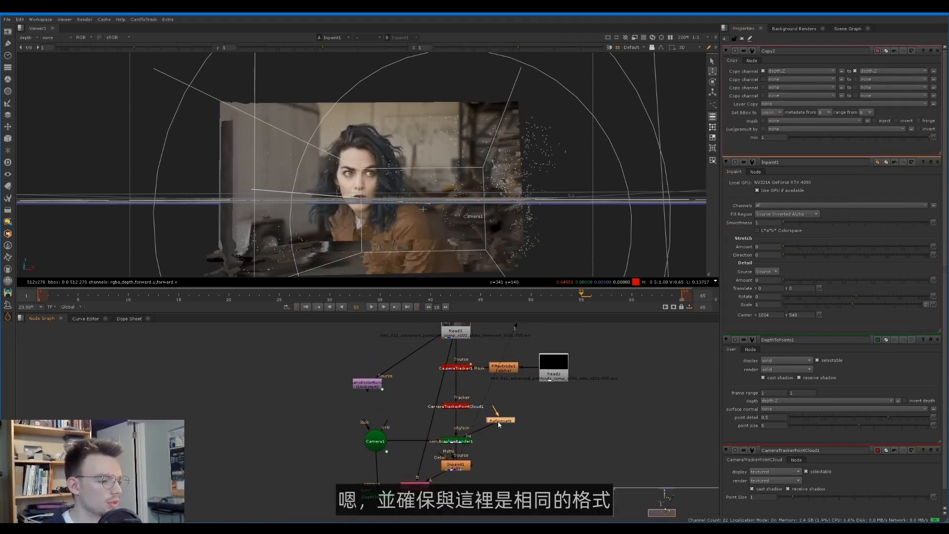
key("ctrl+v")
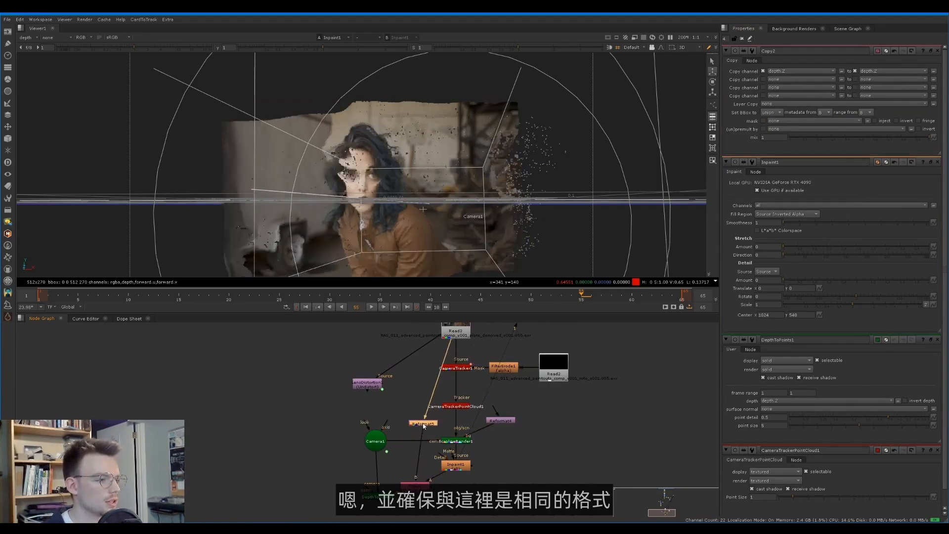
mouse_move(402, 205)
left_mouse_down("ctrl")
mouse_move(399, 213)
mouse_move(420, 202)
mouse_move(407, 214)
mouse_move(397, 201)
left_mouse_up("ctrl")
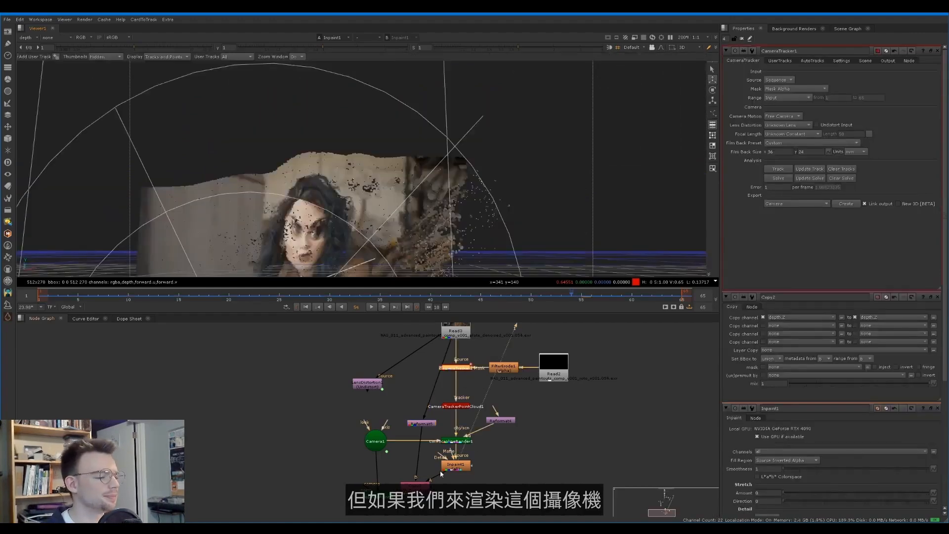
Step: Duplicate the ScanlineRender node below DepthToPoints1 and connect its camera input to Camera1 and its object input to DepthToPoints1
middle_click_drag(374, 501, 386, 443)
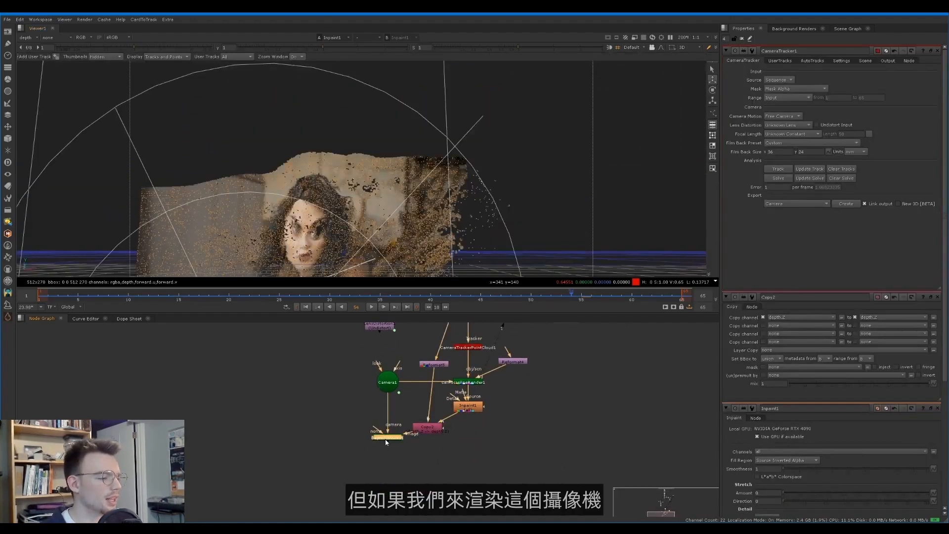
left_click(471, 383)
key("ctrl+c")
left_click(439, 457)
key("ctrl+v")
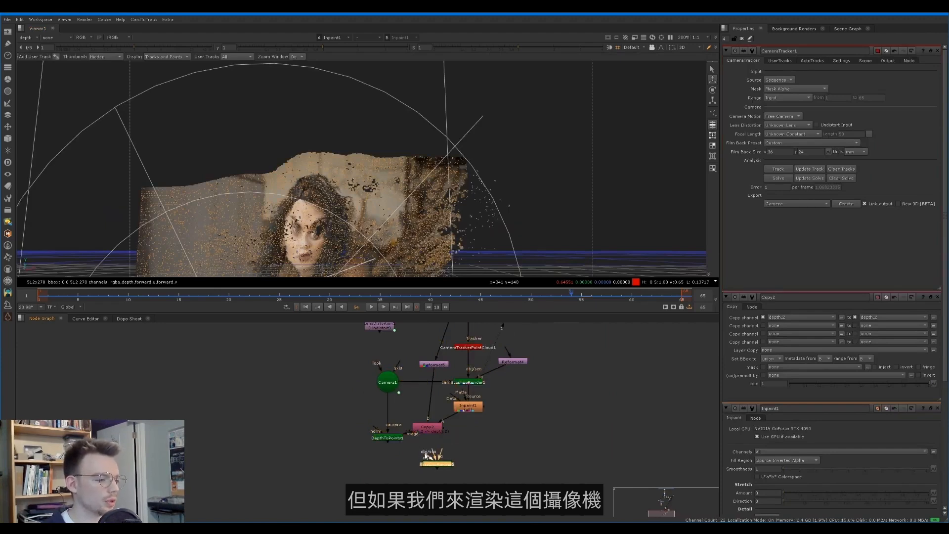
left_click_drag(427, 458, 393, 389)
left_click_drag(434, 453, 390, 438)
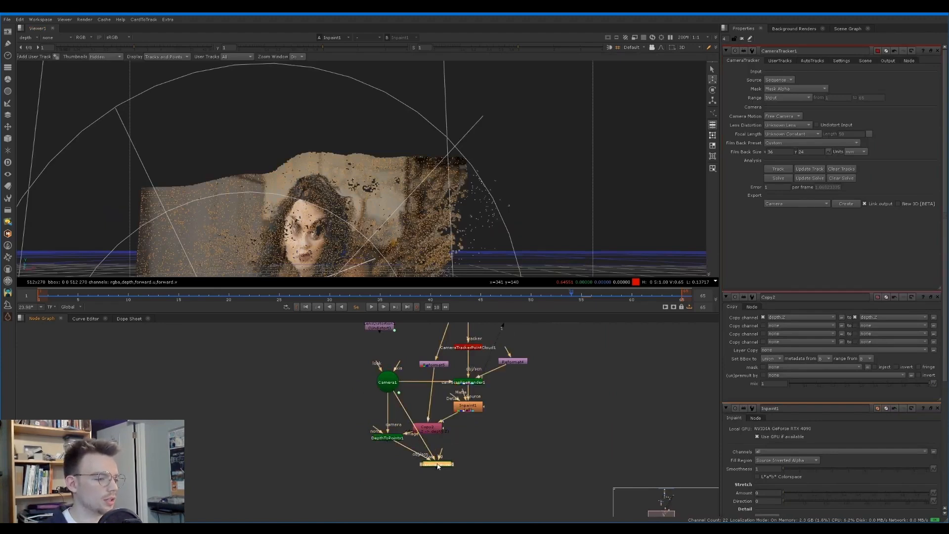
Step: View the duplicated ScanlineRender's output in the rgba channels and inspect it around the woman
key("1")
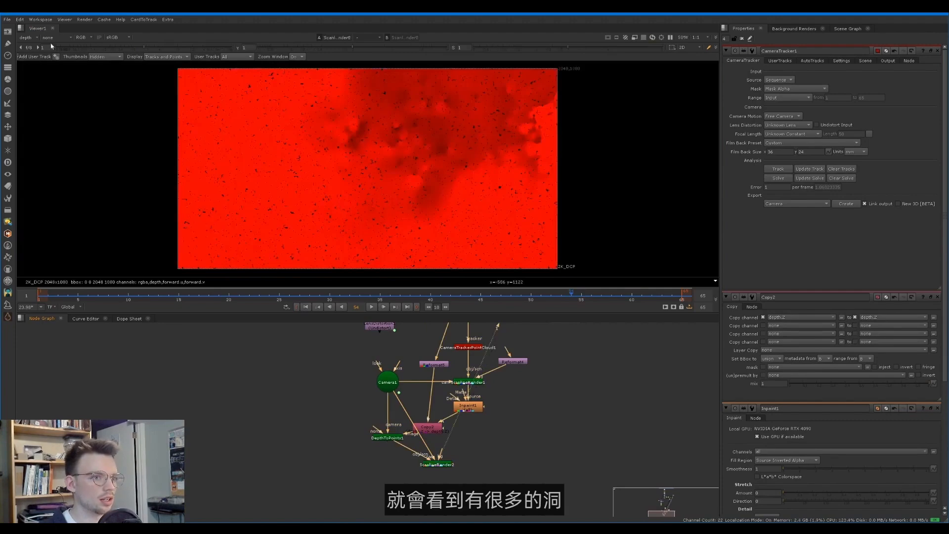
left_click(28, 38)
left_click(33, 61)
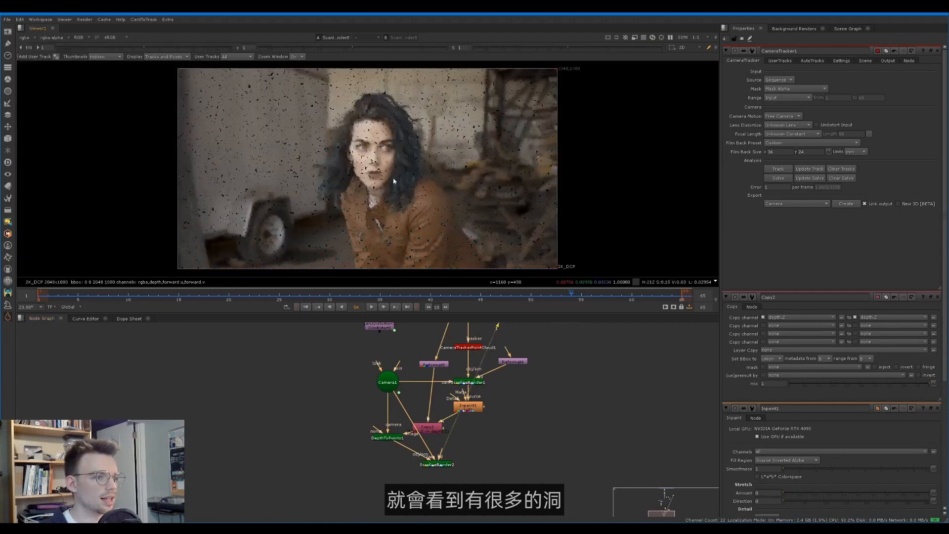
scroll(376, 169, "up", 2)
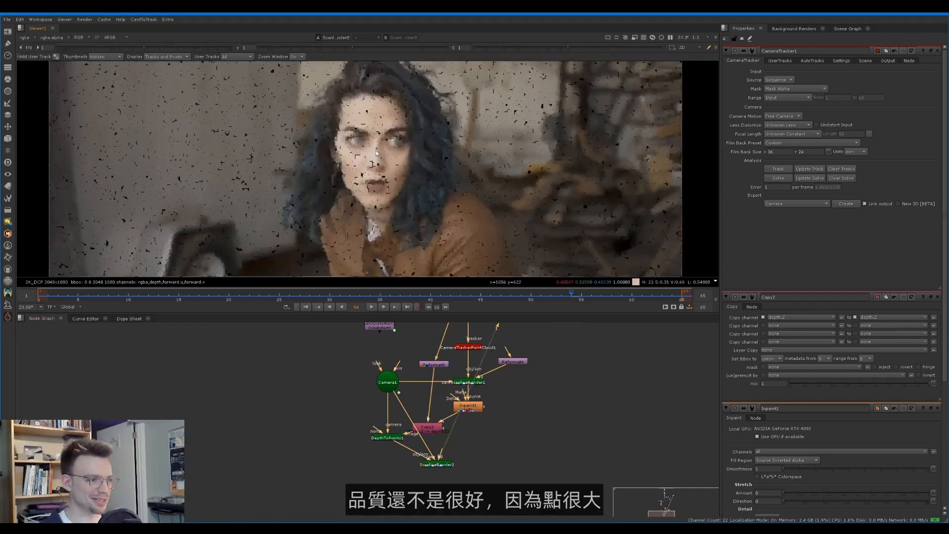
Step: Raise DepthToPoints1's point detail to 1 and reduce its point size to 1.6
double_click(387, 438)
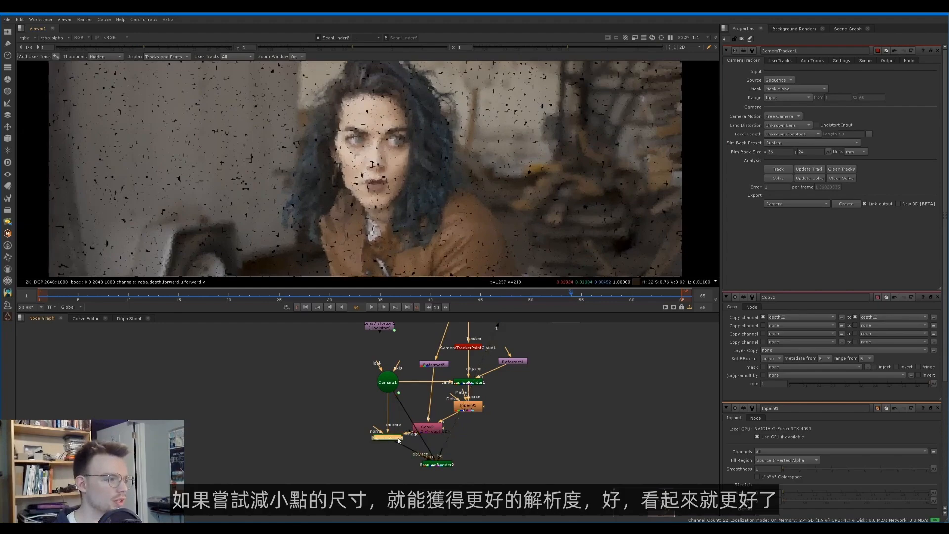
left_click_drag(860, 136, 832, 139)
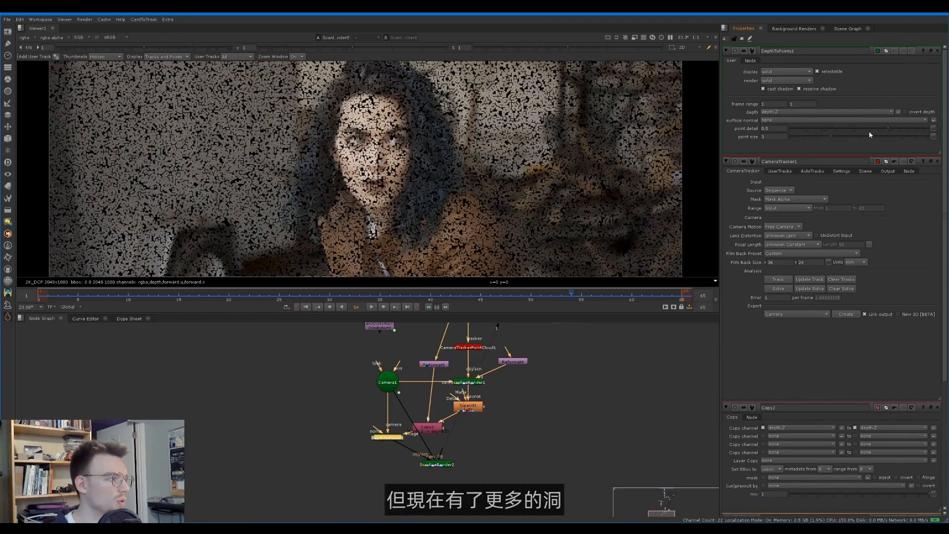
left_click(900, 127)
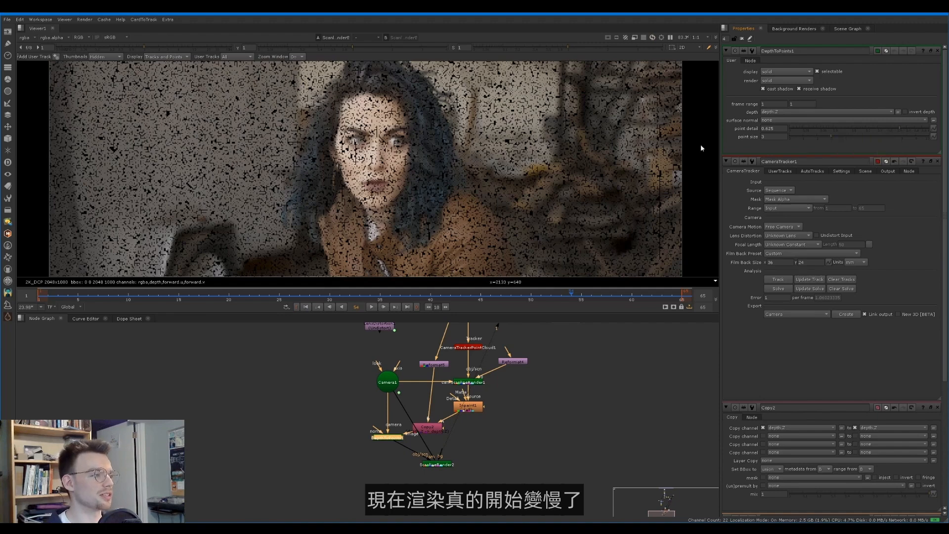
scroll(701, 144, "down", 2)
left_click_drag(911, 127, 932, 129)
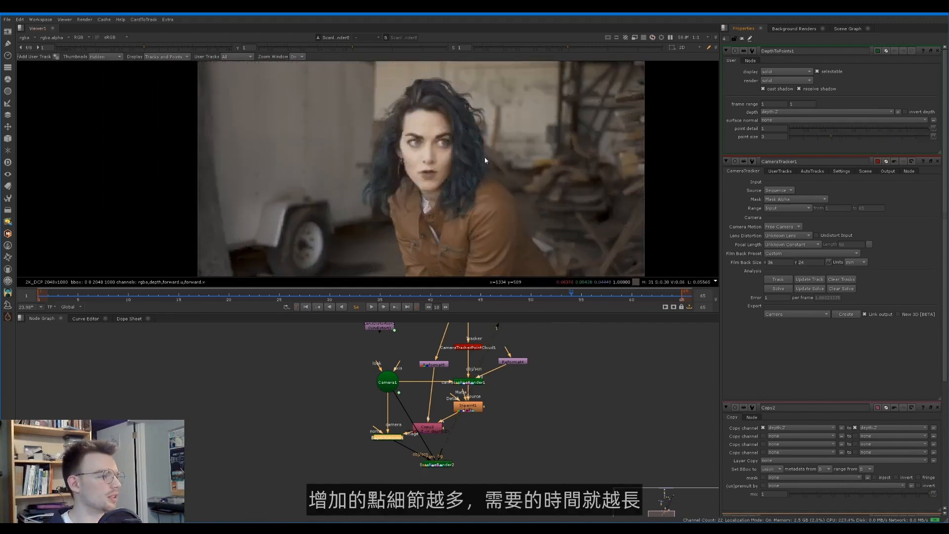
left_click_drag(830, 136, 811, 137)
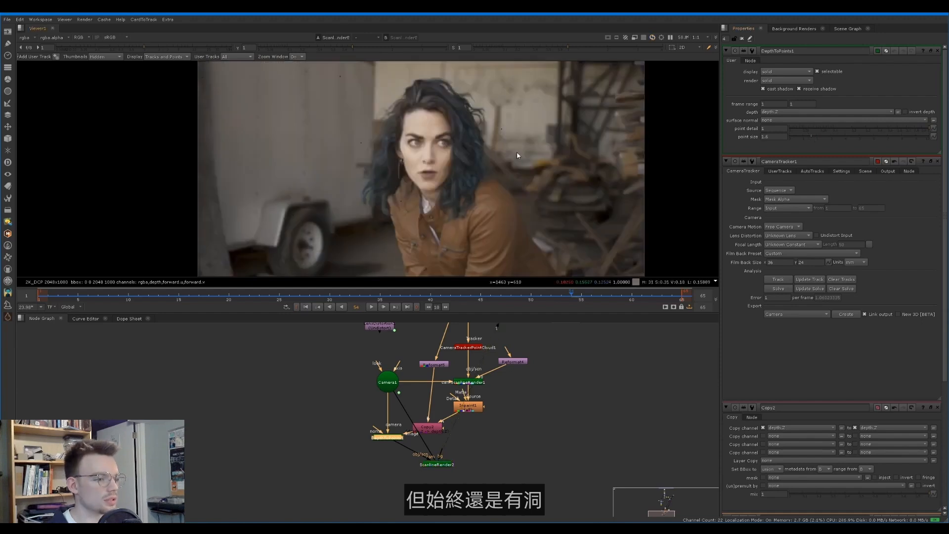
Step: Play the rendered point cloud and examine its resolution and gaps around the woman's face
key("l")
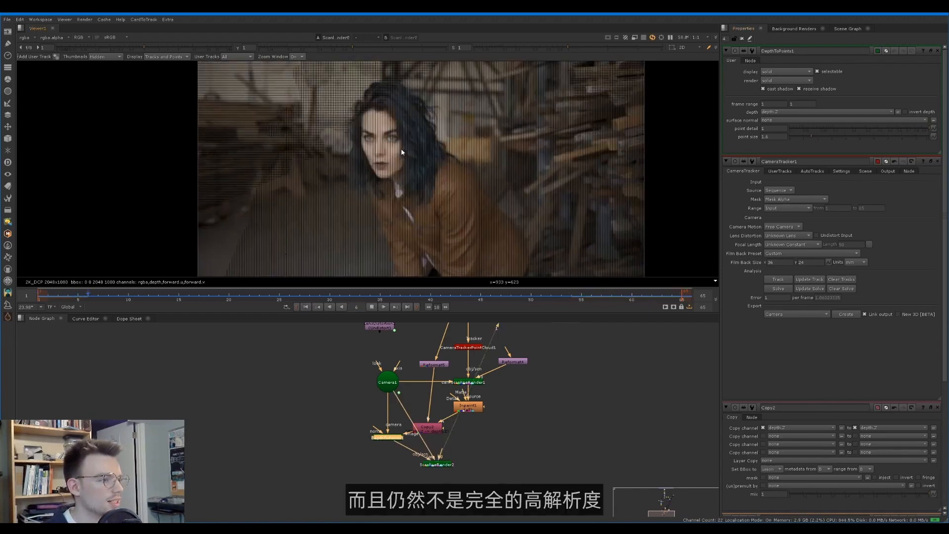
key("k")
scroll(380, 153, "up", 5)
scroll(378, 154, "down", 3)
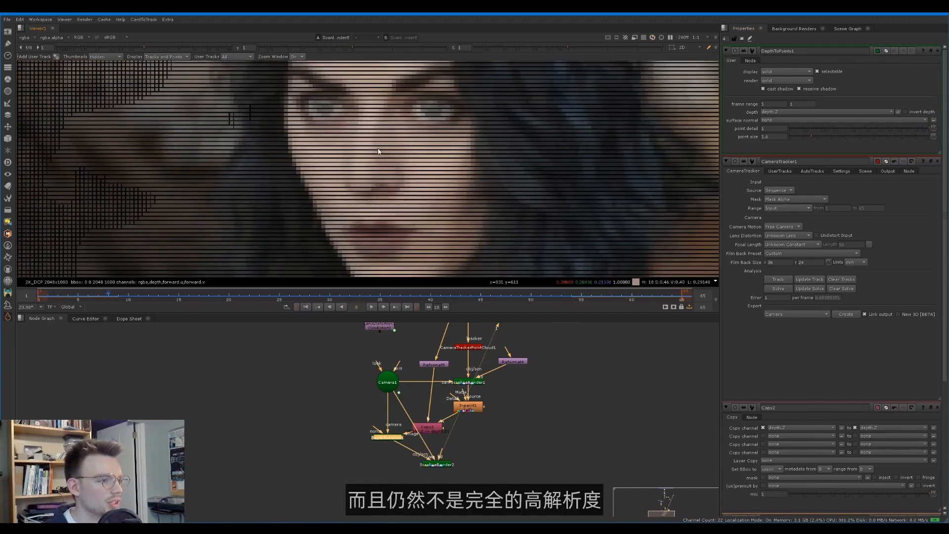
scroll(396, 154, "down", 3)
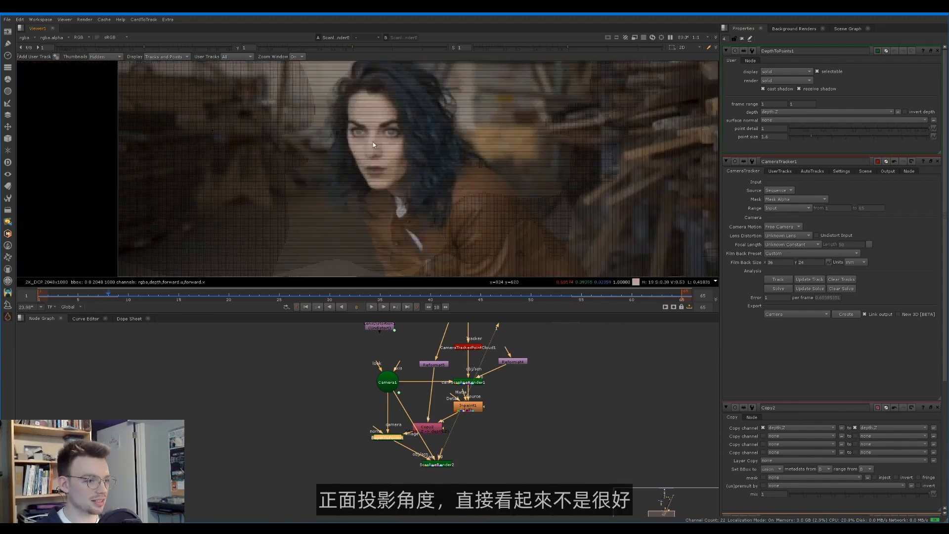
scroll(379, 142, "up", 1)
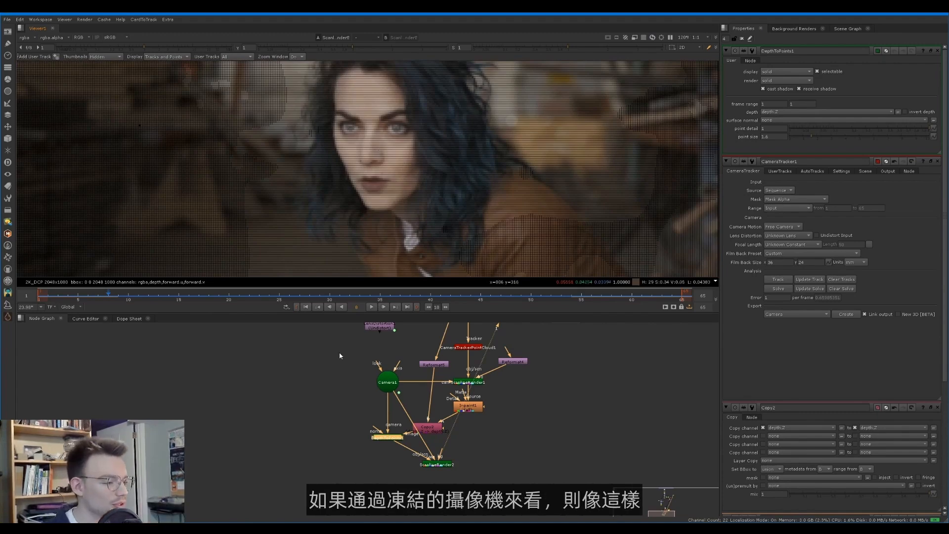
Step: Duplicate Camera1 and place the duplicate beside the original camera
left_click(384, 382)
key("ctrl+c")
left_click(350, 393)
key("ctrl+v")
Step: Freeze the duplicated camera at the current frame by deleting the animation on its translate and rotate values
double_click(351, 394)
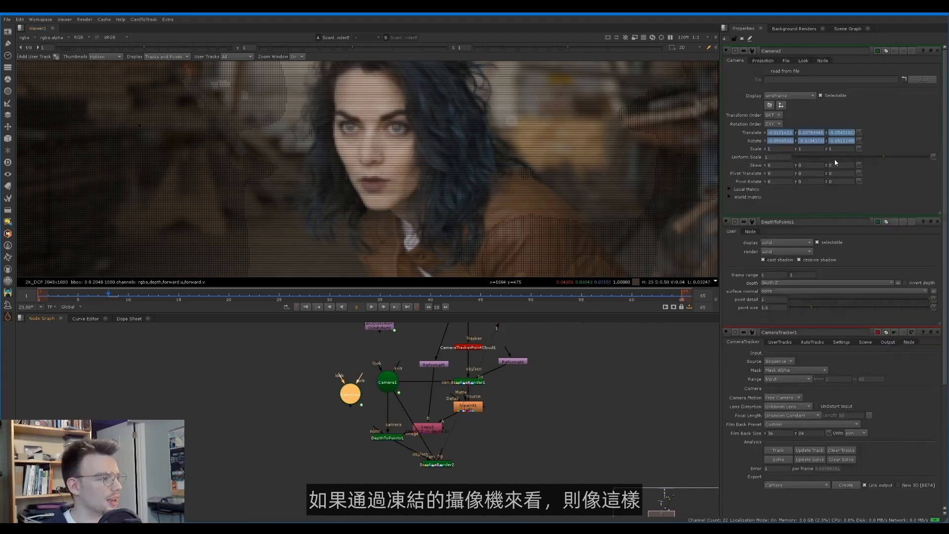
left_click(859, 132)
left_click(873, 152)
key("Return")
left_click(859, 141)
left_click(872, 160)
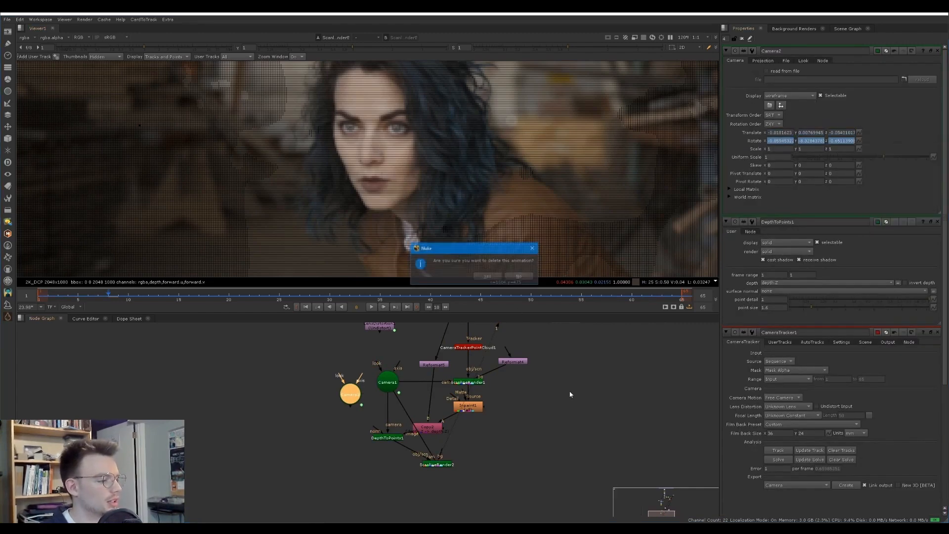
key("Return")
Step: Reconnect ScanlineRender2's camera input to the frozen Camera2 and open the render node's properties
left_click_drag(401, 399, 352, 394)
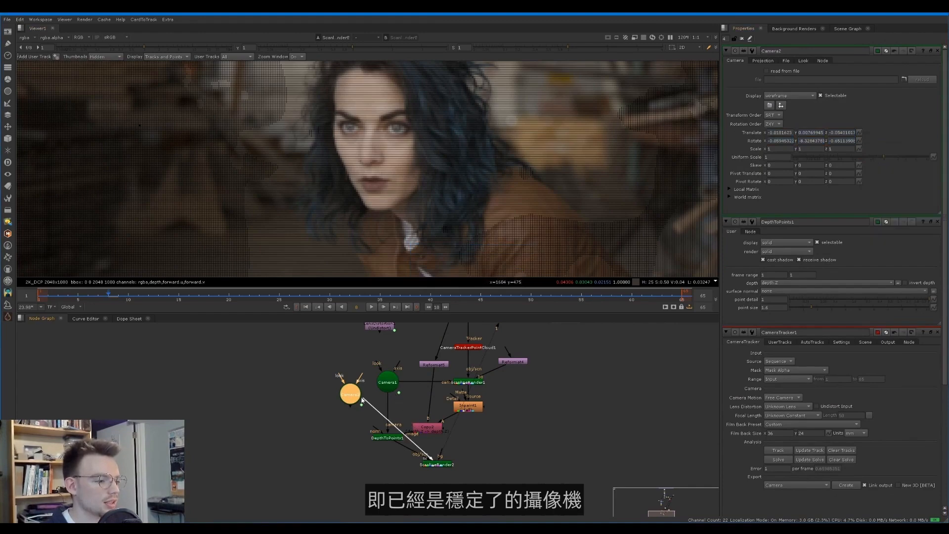
left_click(437, 465)
double_click(437, 465)
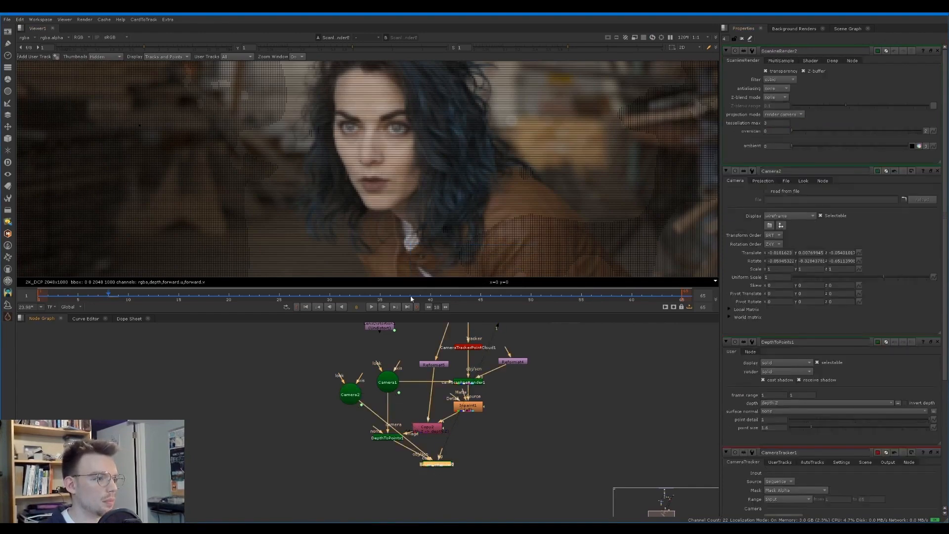
Step: Play the frozen-camera render and examine the point artifacts in the background and around the woman
key("l")
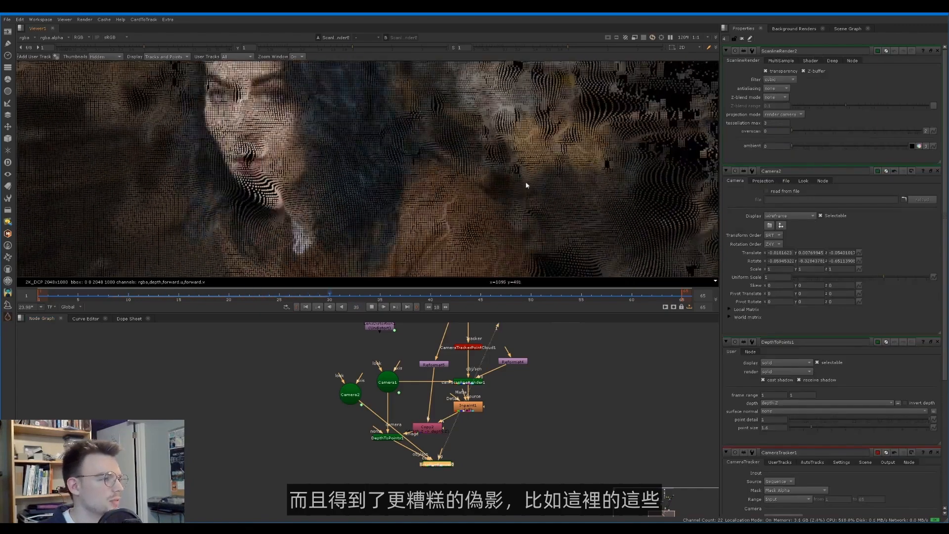
scroll(527, 185, "up", 1)
key("k")
middle_click_drag(638, 105, 439, 163)
middle_click_drag(505, 62, 460, 114)
scroll(457, 146, "down", 4)
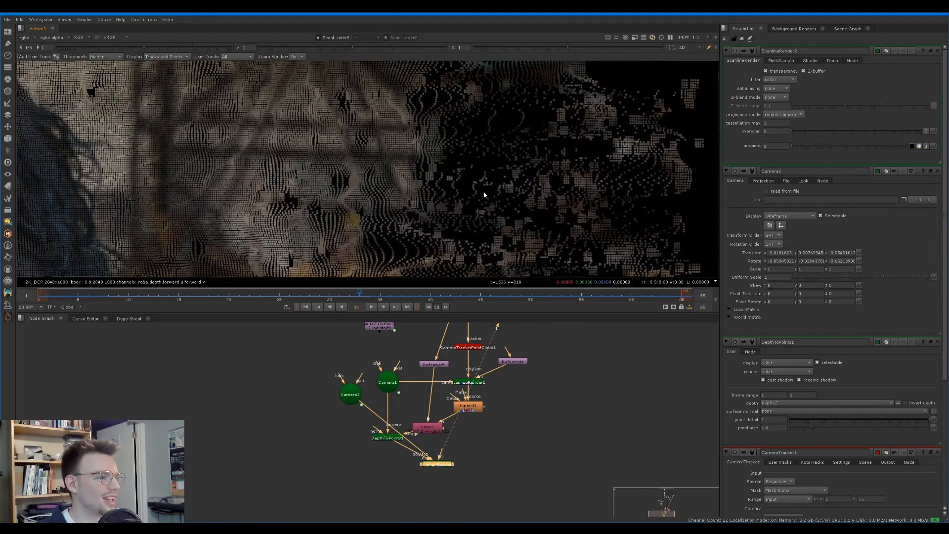
middle_click_drag(482, 154, 489, 148)
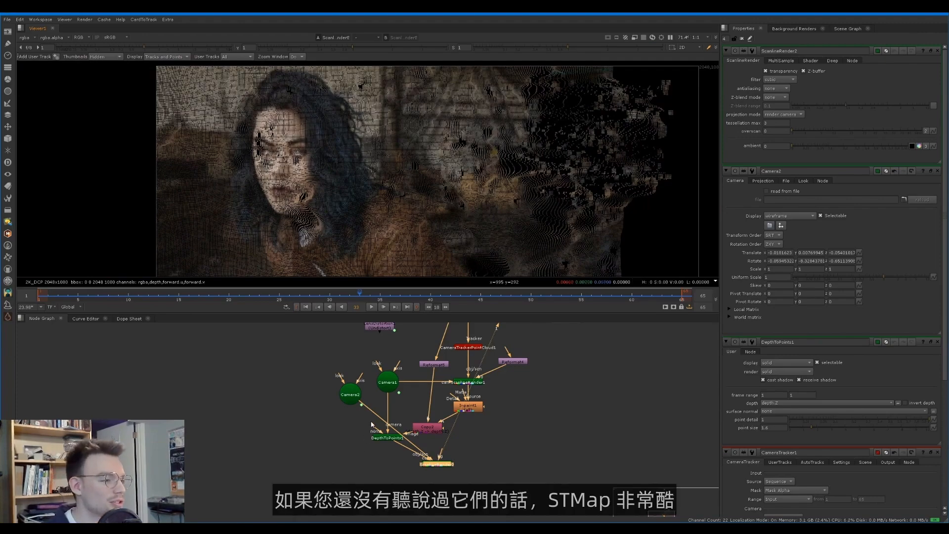
Step: Remove Camera2 and ScanlineRender2 from the node graph, keeping DepthToPoints1 below Camera1
left_click_drag(383, 441, 383, 452)
left_click_drag(338, 401, 497, 449)
left_click_drag(436, 469, 445, 466)
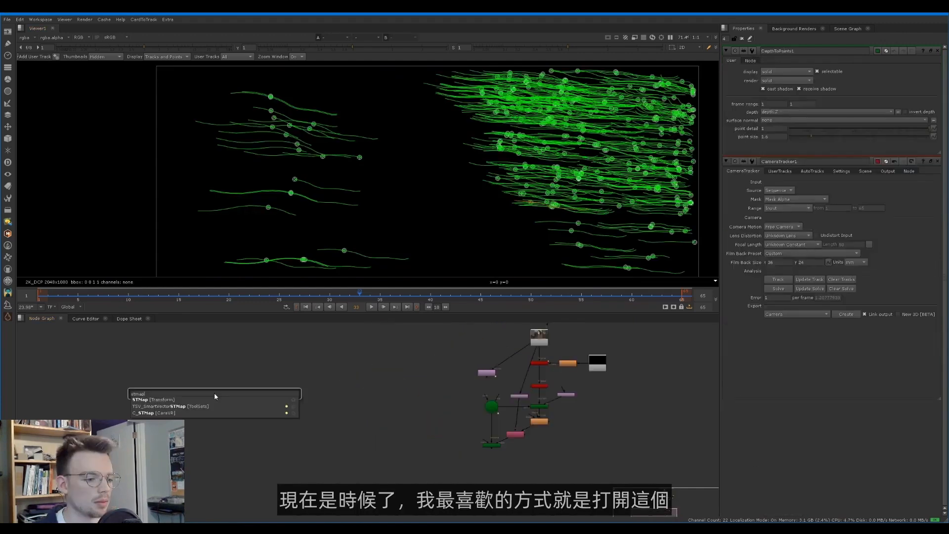
Step: Add the SmartVectorSTMap toolset to an empty area of the node graph
key("Down")
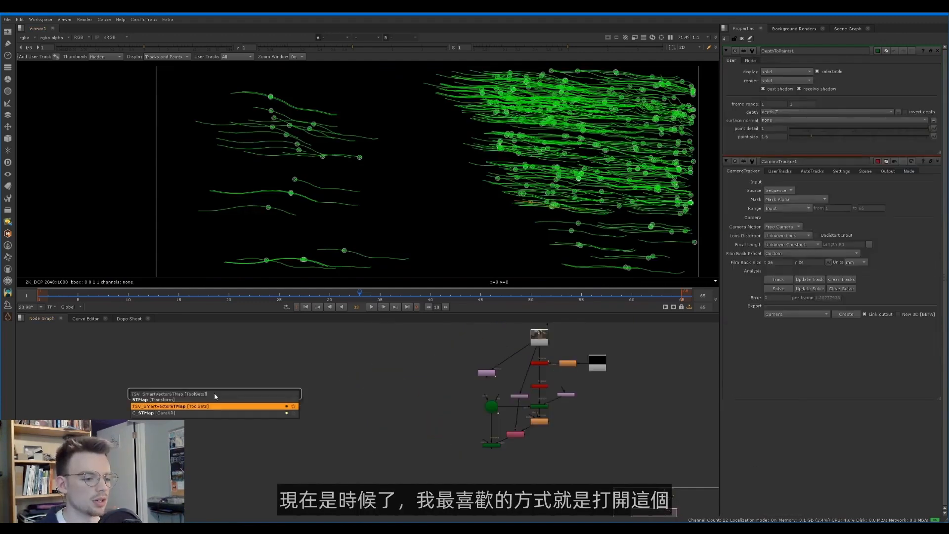
key("Return")
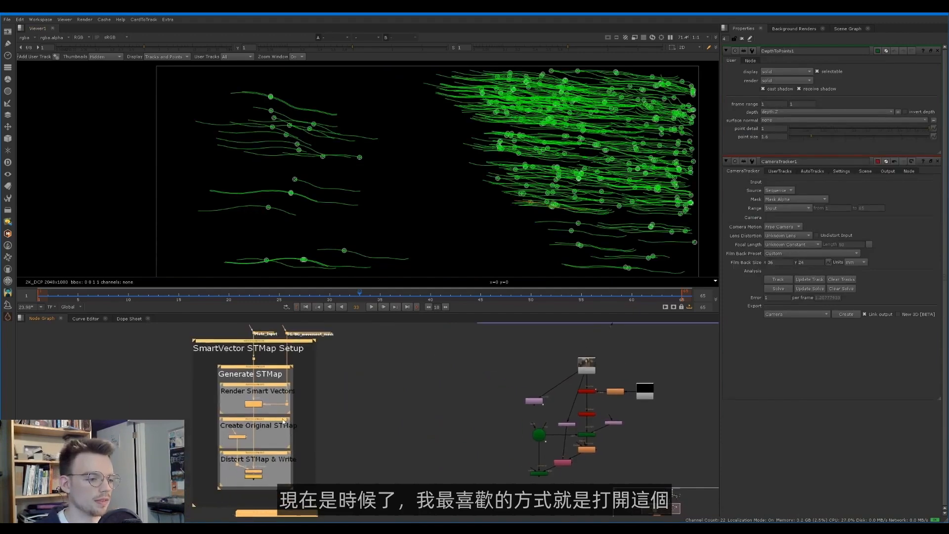
scroll(348, 358, "down", 2)
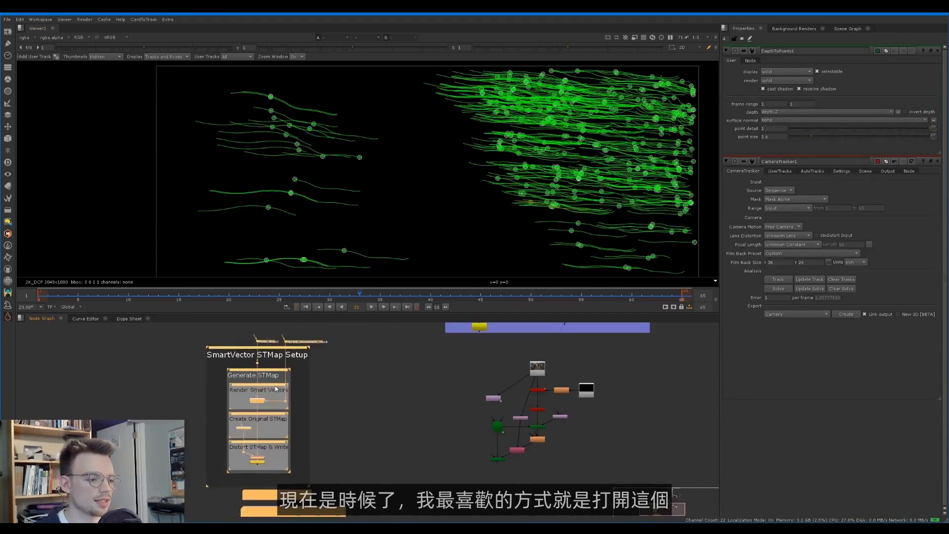
left_click(325, 388)
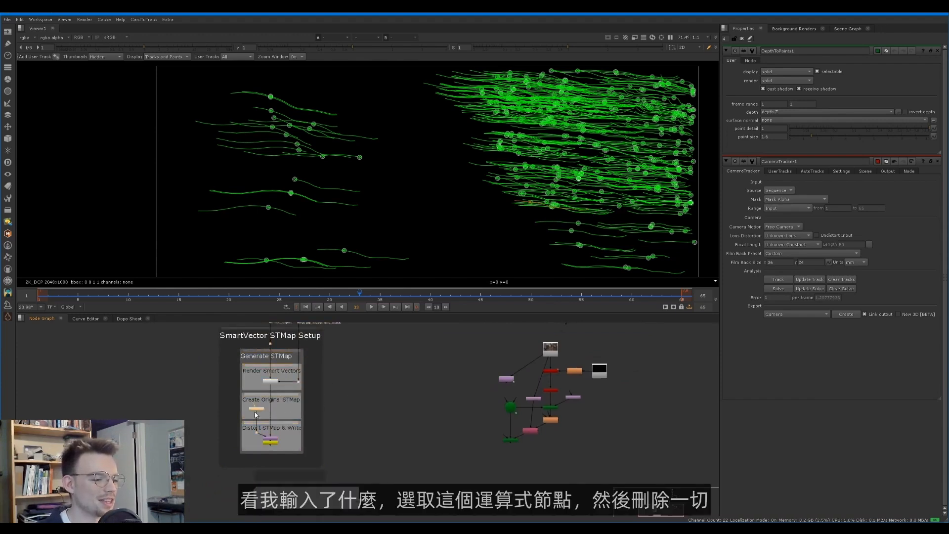
Step: Move the Expression node out of the Create Original STMap backdrop and delete the rest of the toolset
scroll(255, 412, "up", 5)
left_click_drag(255, 406, 605, 368)
scroll(588, 372, "down", 2)
scroll(403, 409, "down", 5)
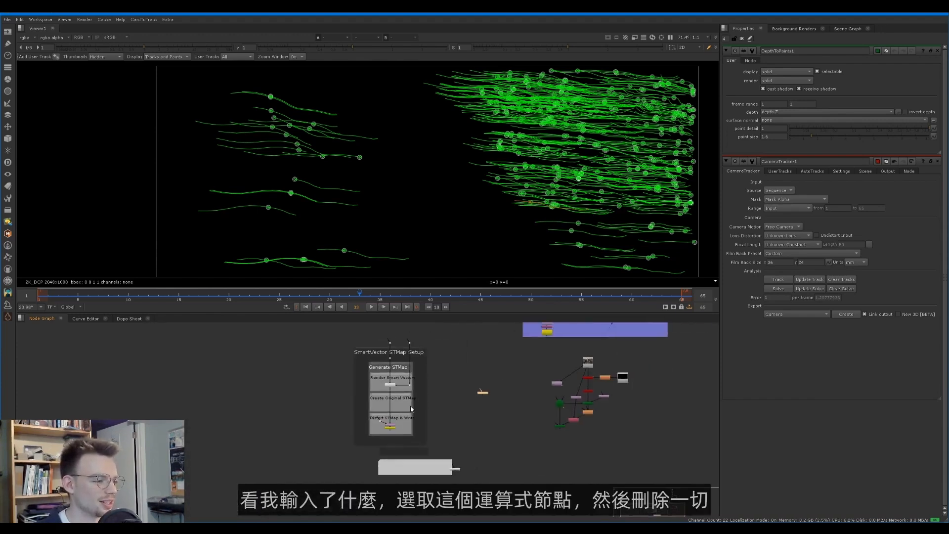
left_click_drag(288, 506, 445, 350)
key("Delete")
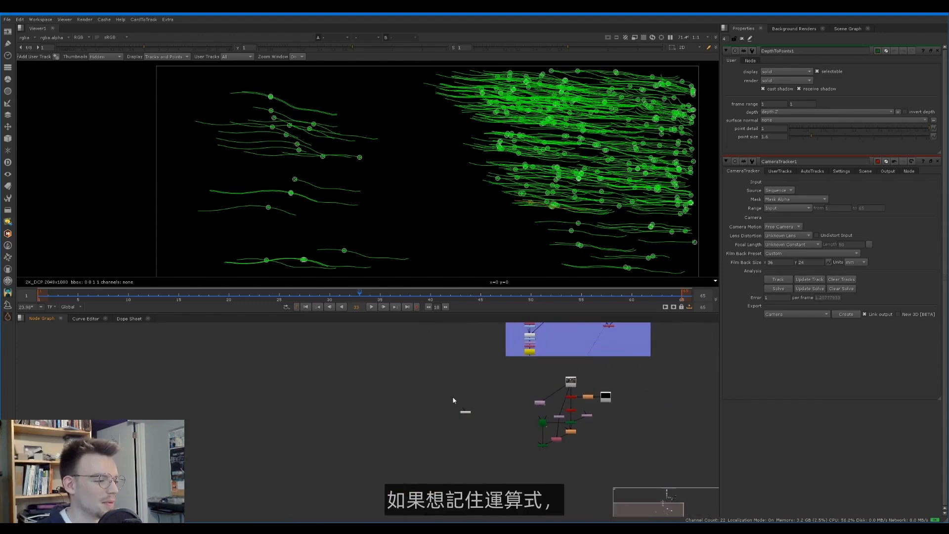
Step: Open the Expression node's properties and examine its red and green channel expressions
scroll(465, 407, "up", 6)
middle_click_drag(482, 424, 393, 389)
double_click(392, 391)
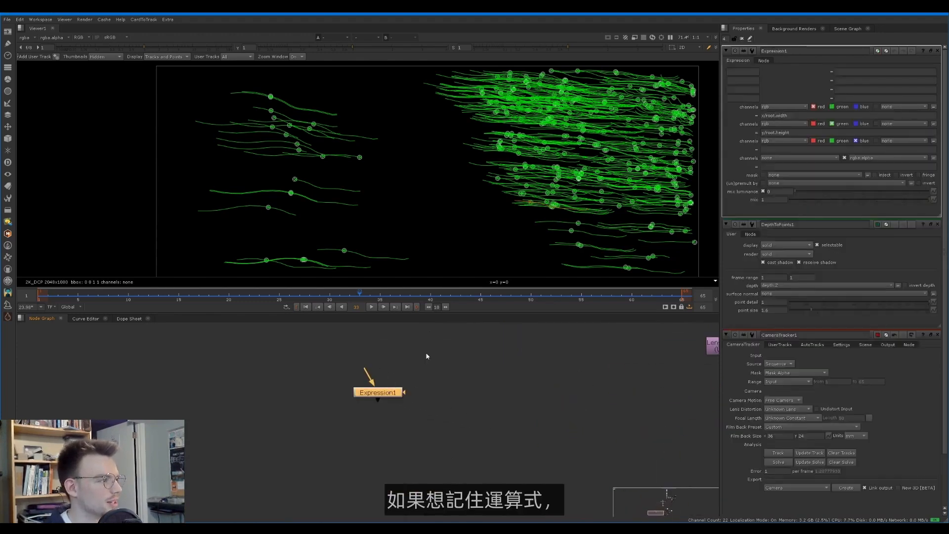
left_click(762, 115)
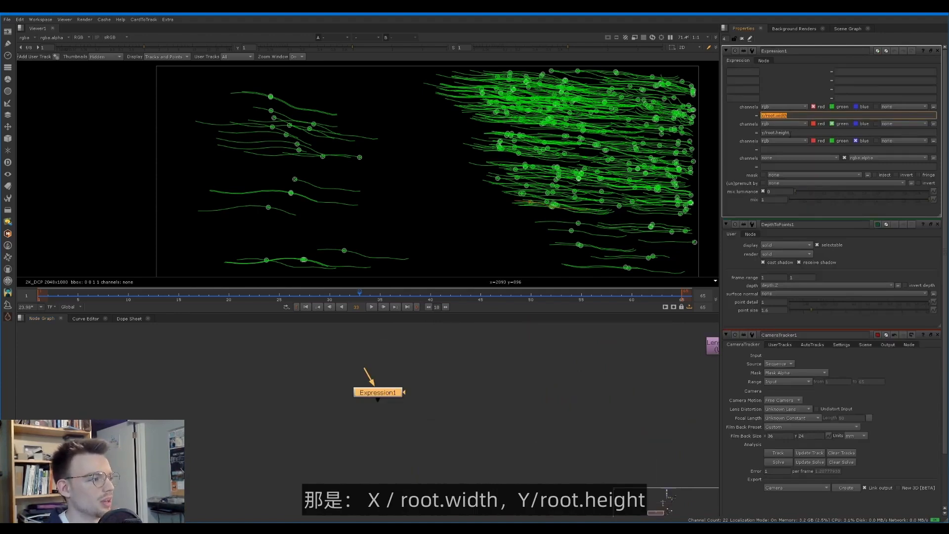
key("Tab")
left_click(443, 415)
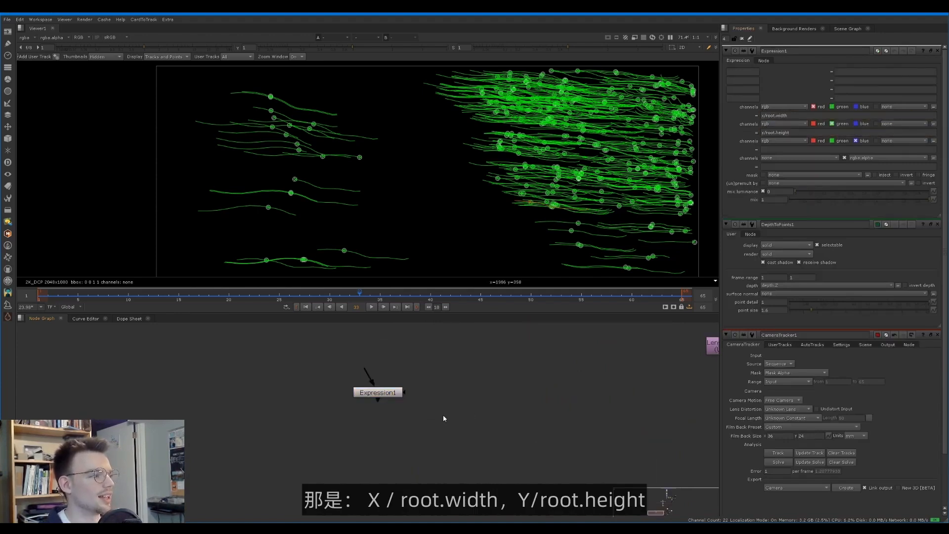
Step: View the Expression1 output and move the node to the empty area beside the camera tracking nodes
left_click(378, 394)
key("1")
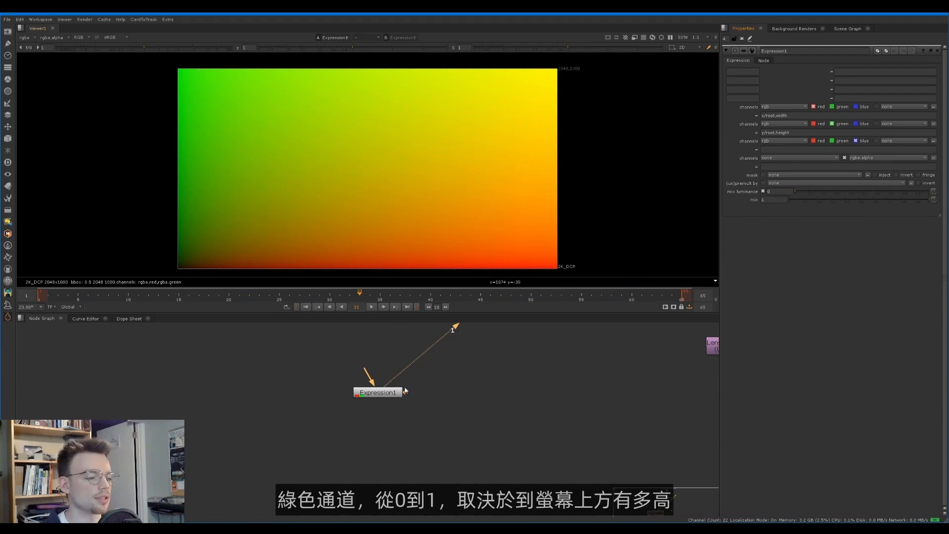
middle_click_drag(410, 357, 299, 354)
scroll(299, 355, "down", 1)
left_click_drag(273, 387, 421, 387)
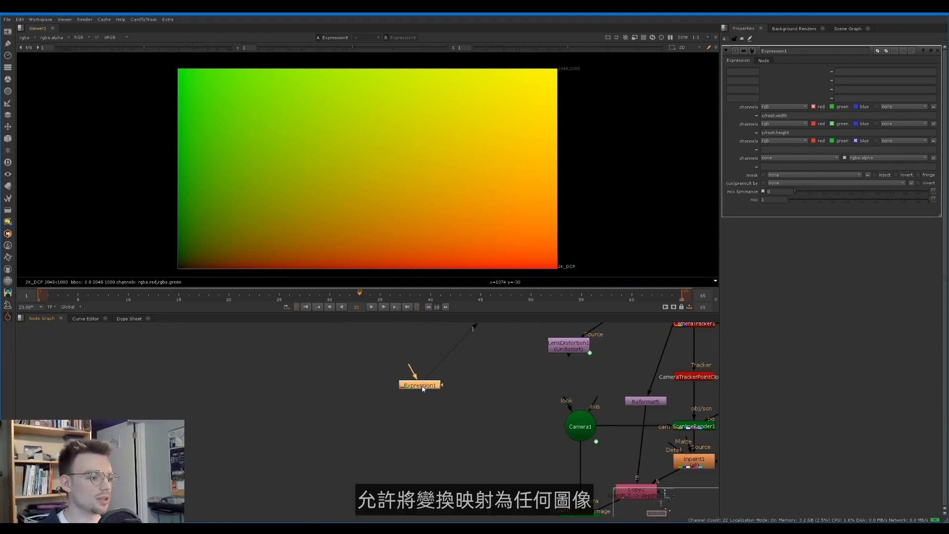
left_click_drag(423, 389, 367, 391)
middle_click_drag(368, 391, 332, 384)
left_click_drag(342, 381, 280, 378)
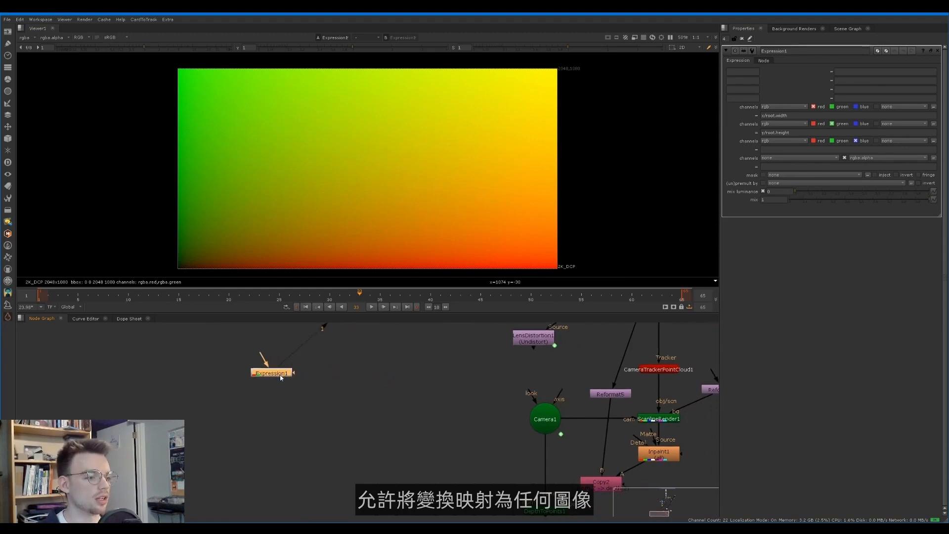
Step: Add a Transform after Expression1 with scale 0.54, translate -234, 162, rotate about -4.1 and skew X about 1.01
key("t")
left_click(846, 89)
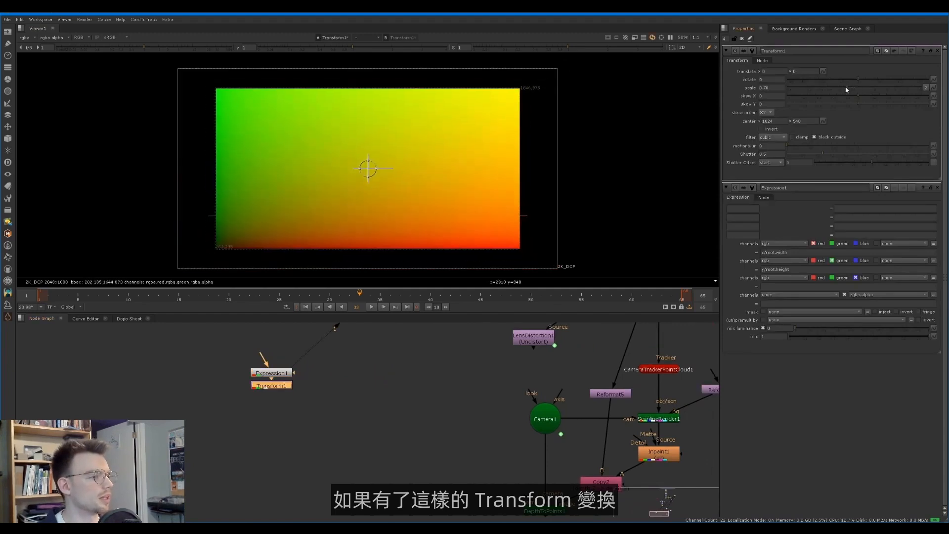
left_click_drag(846, 90, 835, 90)
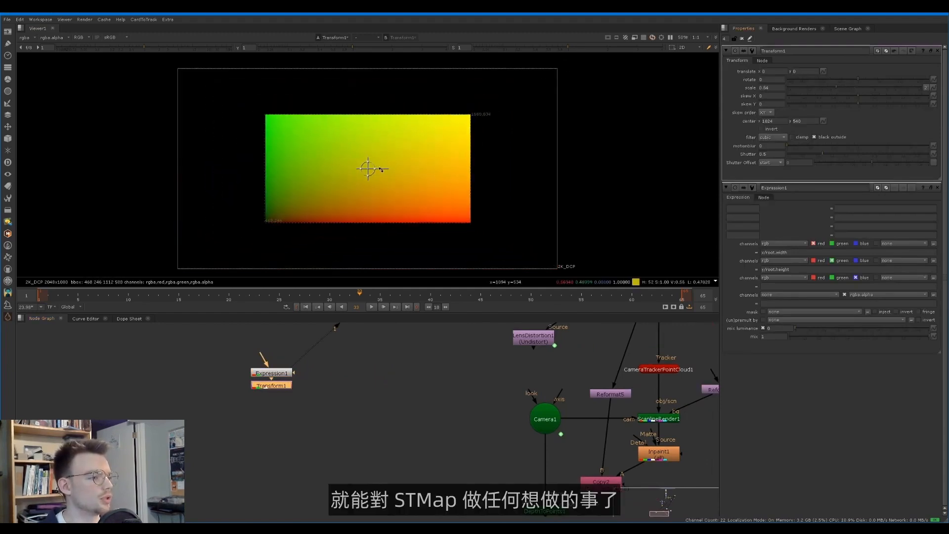
left_click_drag(380, 170, 335, 145)
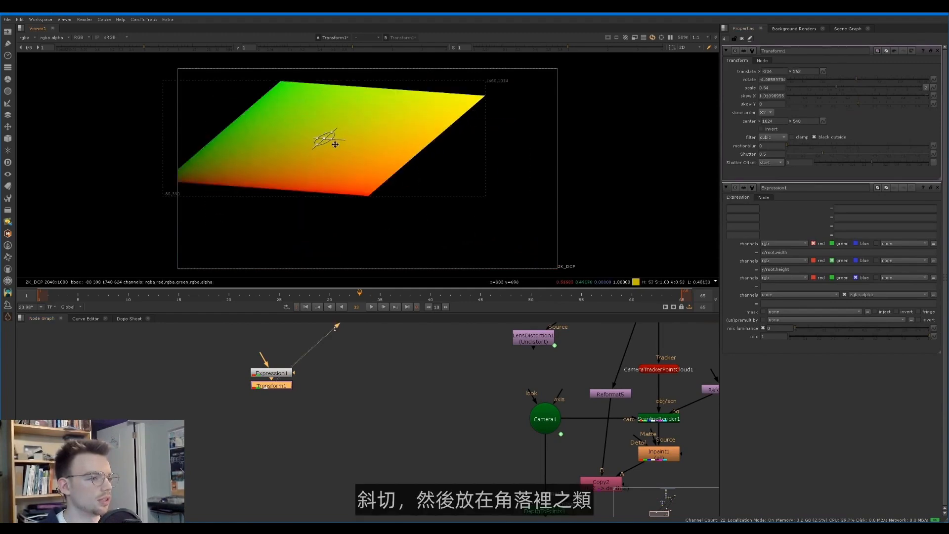
Step: Add a C_STMap node near Transform1 and connect its map input to Transform1
left_click(365, 388)
key("Tab")
type("c")
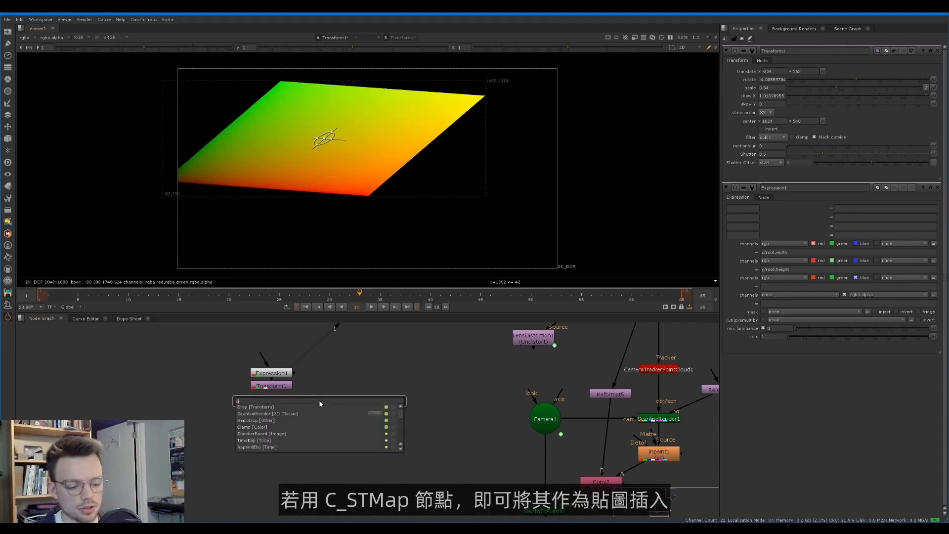
type("_stmap")
key("Return")
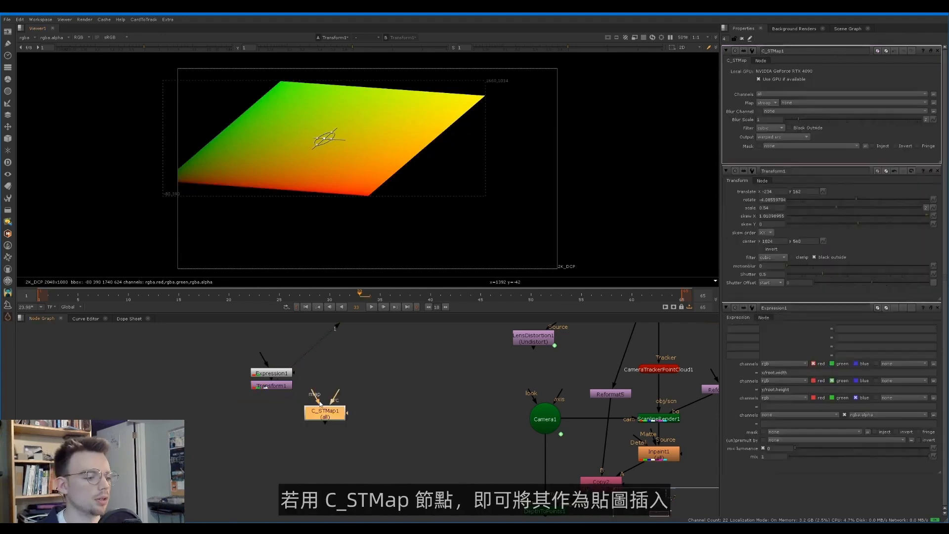
scroll(360, 382, "down", 3)
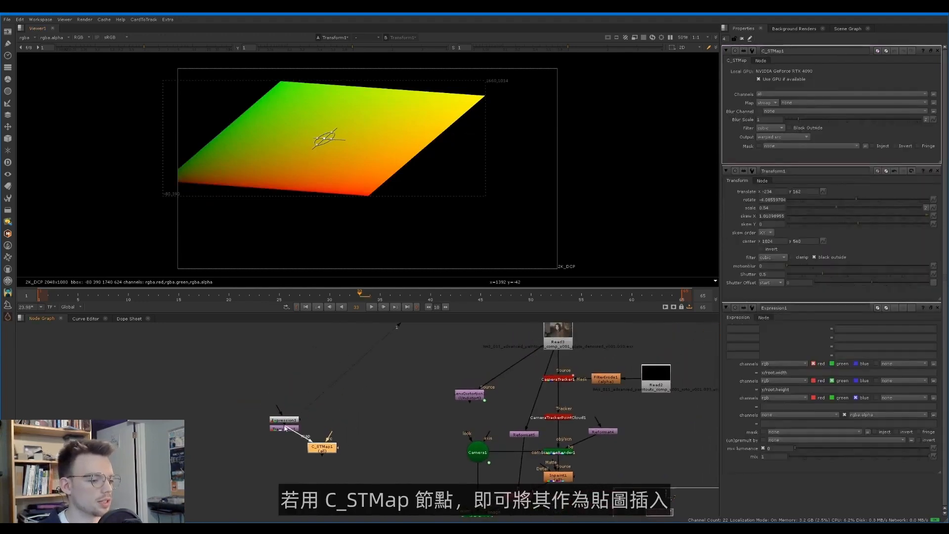
Step: Set C_STMap1's map channels to rgb, connect its source to the Read3 plate, and view the warped image
left_click(786, 103)
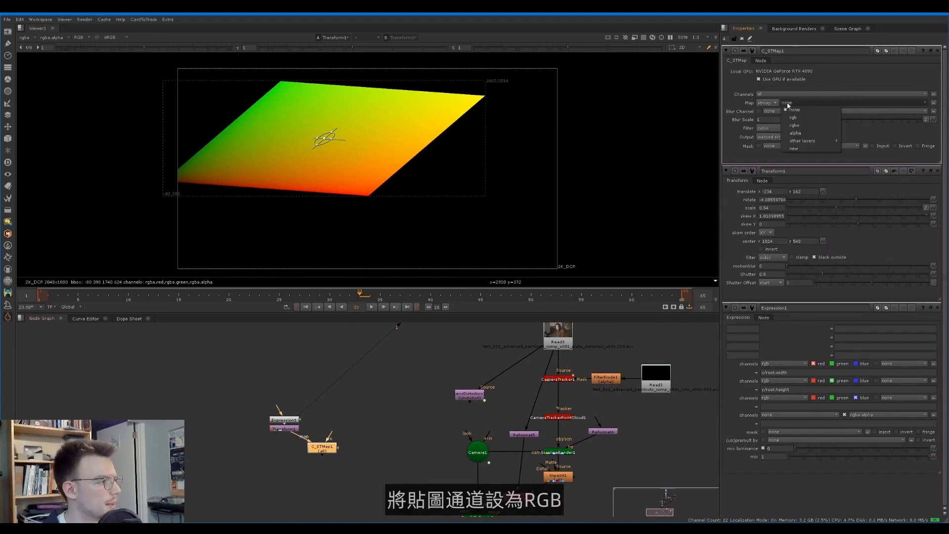
left_click(797, 122)
scroll(341, 418, "down", 1)
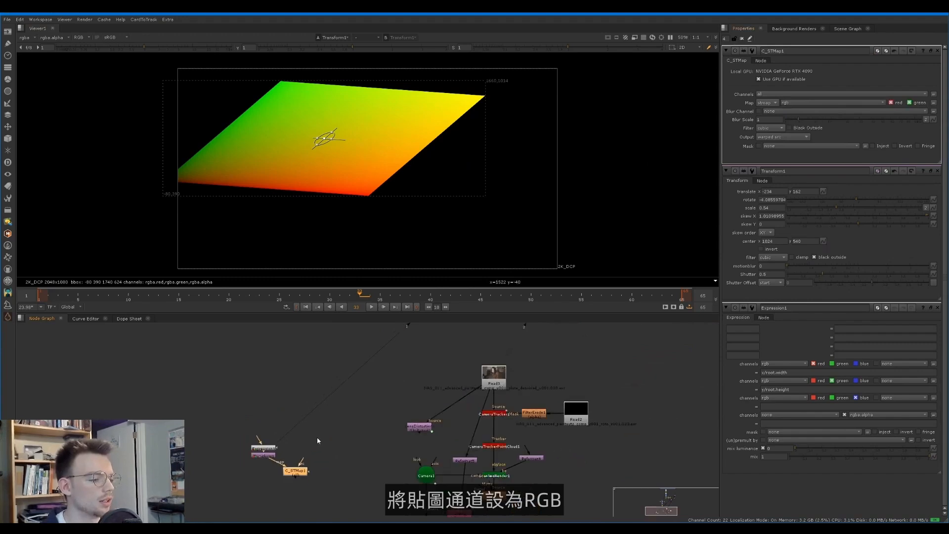
left_click_drag(311, 464, 497, 379)
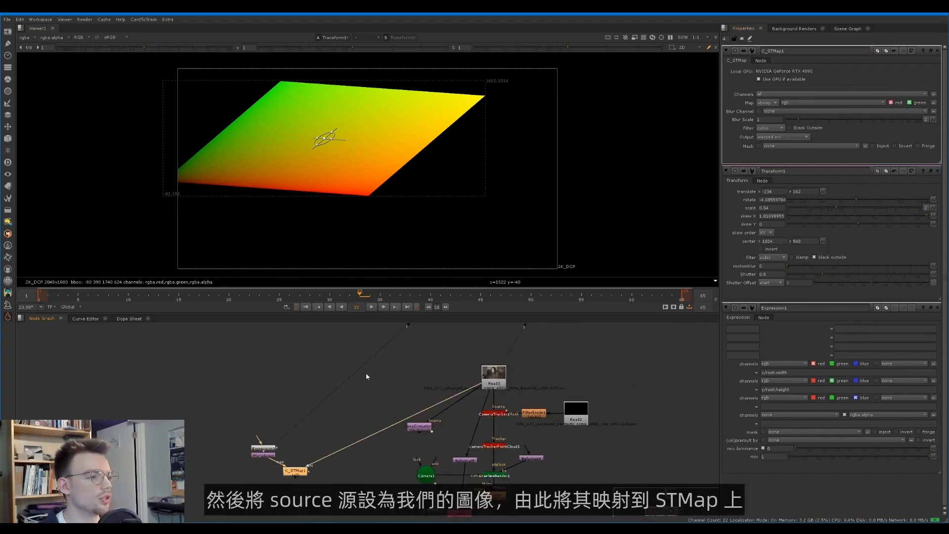
key("1")
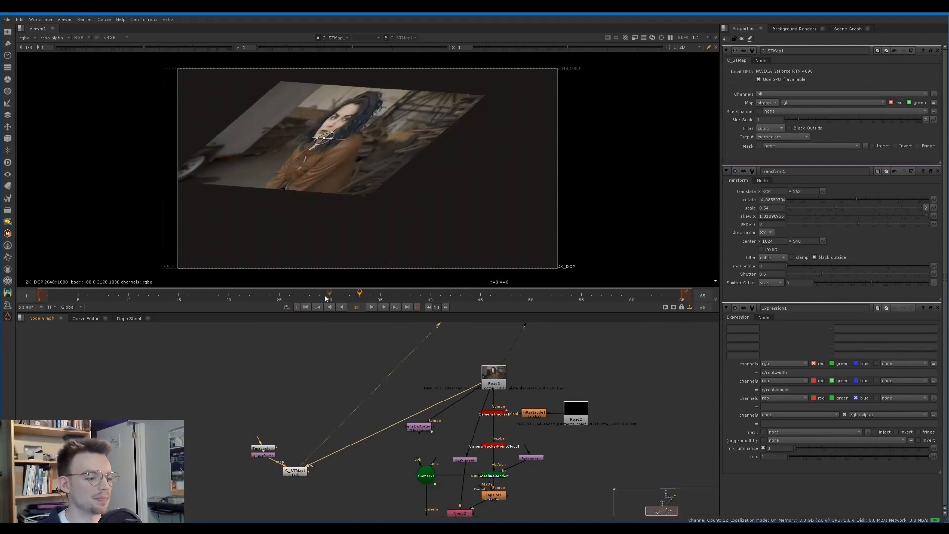
Step: Compare the transformed STMap with the C_STMap1 output, examining the gradient up close for detail
left_click_drag(288, 474, 292, 474)
scroll(264, 461, "up", 3)
left_click(263, 452)
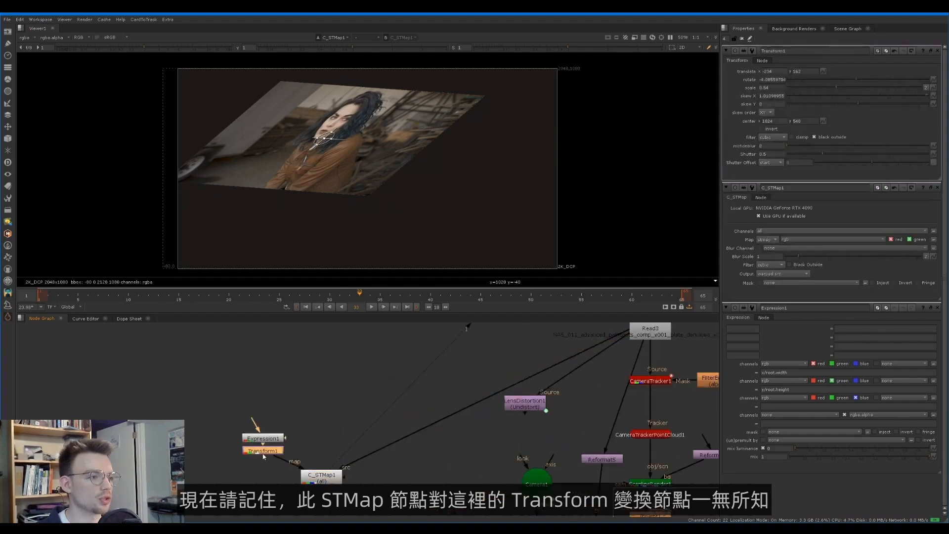
key("1")
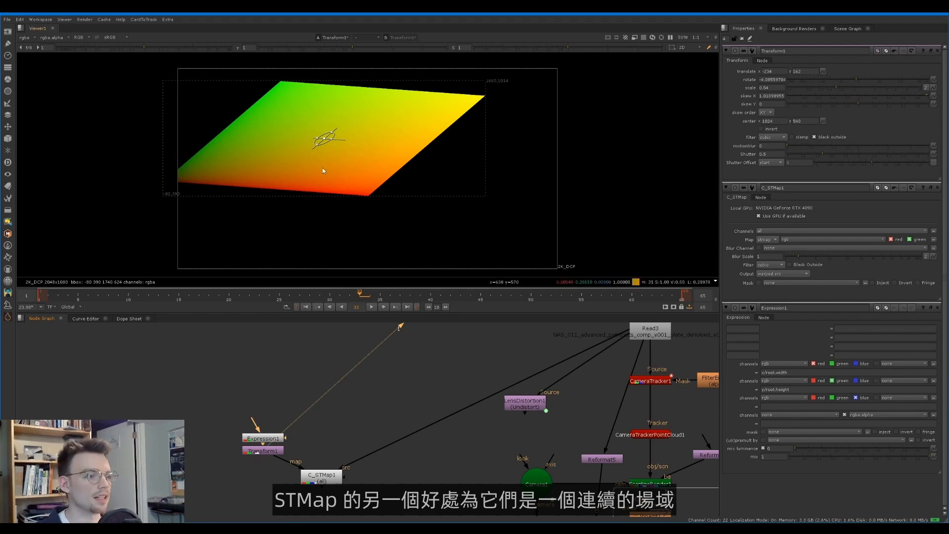
scroll(287, 148, "up", 5)
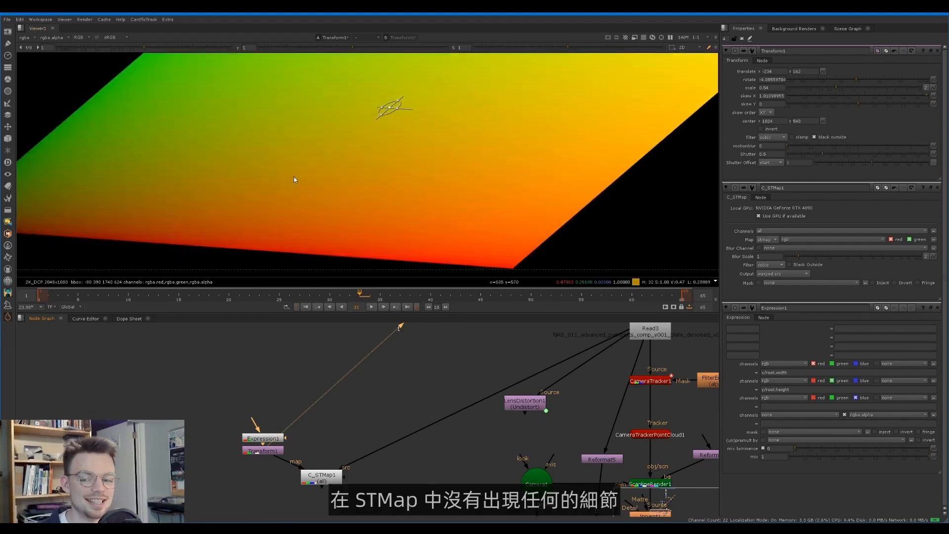
scroll(296, 156, "up", 2)
scroll(301, 147, "down", 5)
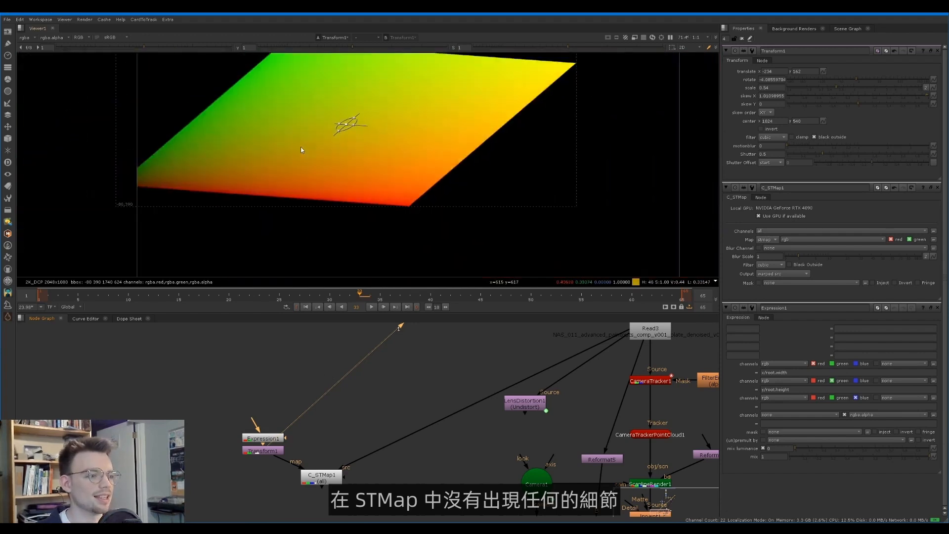
key("1")
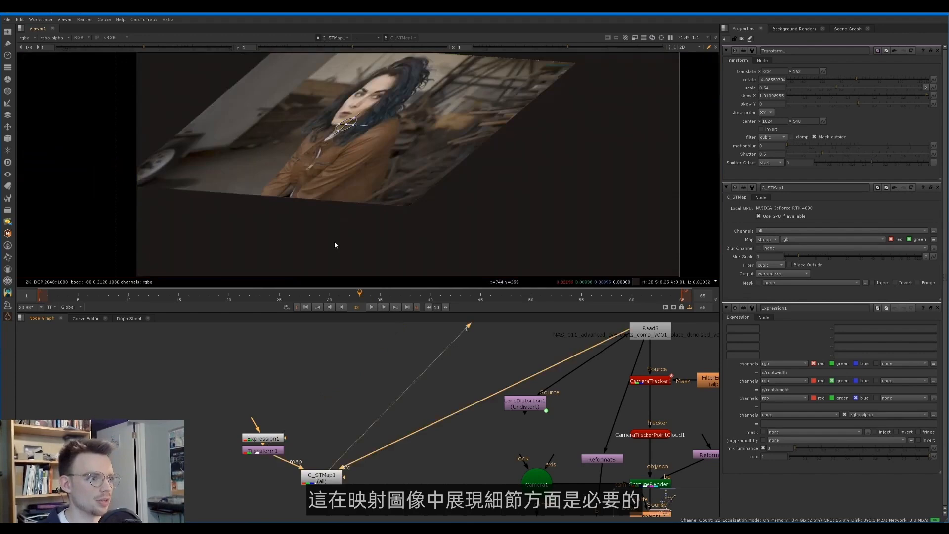
left_click(266, 451)
key("1")
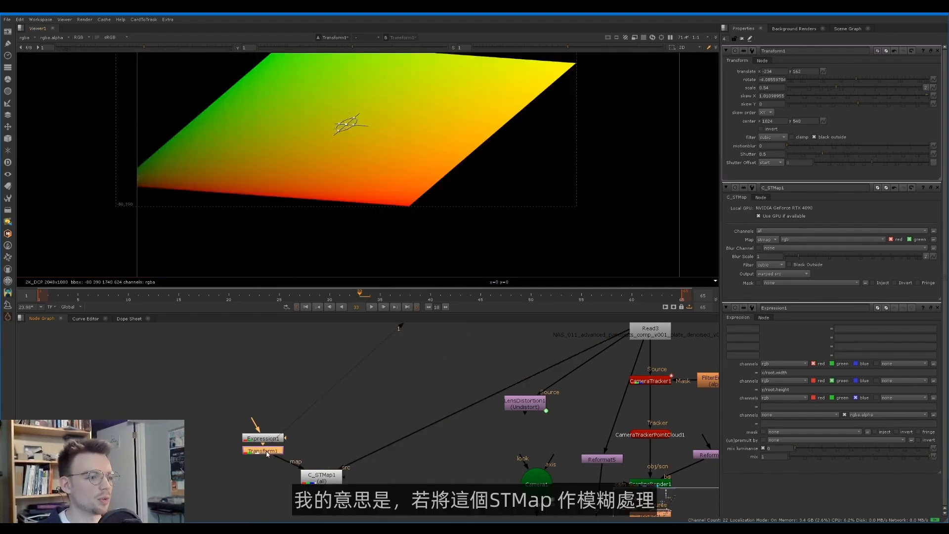
Step: Insert a Blur after Transform1 with size 71.5 while viewing its effect on the C_STMap1 output
key("b")
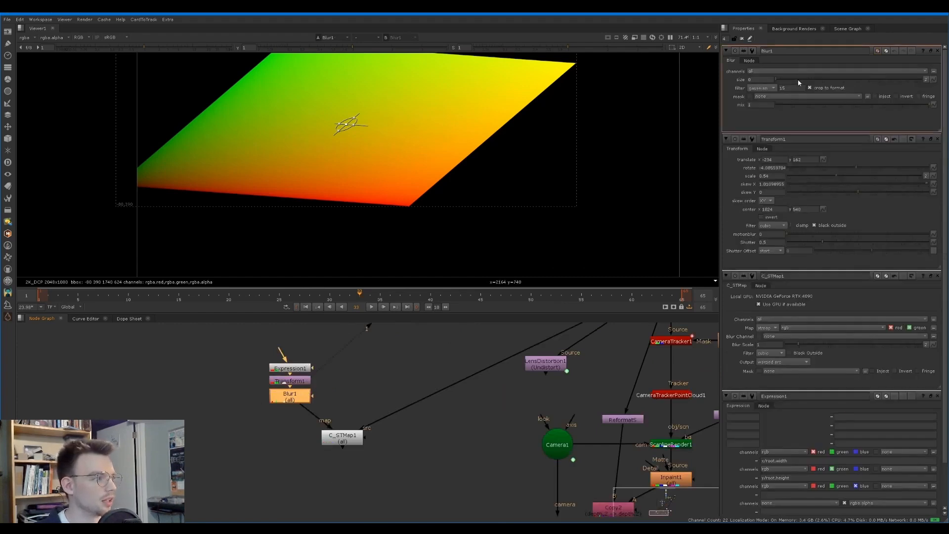
left_click(340, 435)
key("1")
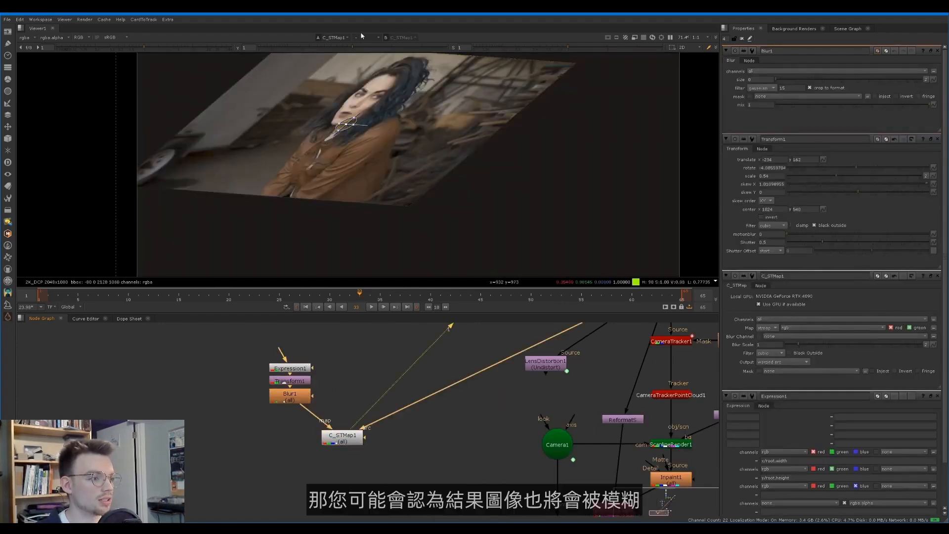
left_click_drag(778, 78, 913, 75)
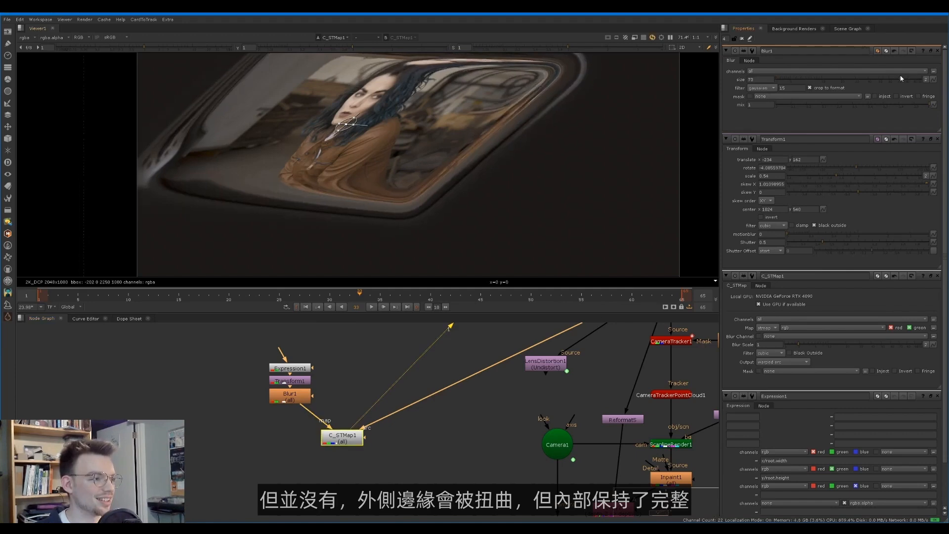
middle_click_drag(420, 149, 430, 180)
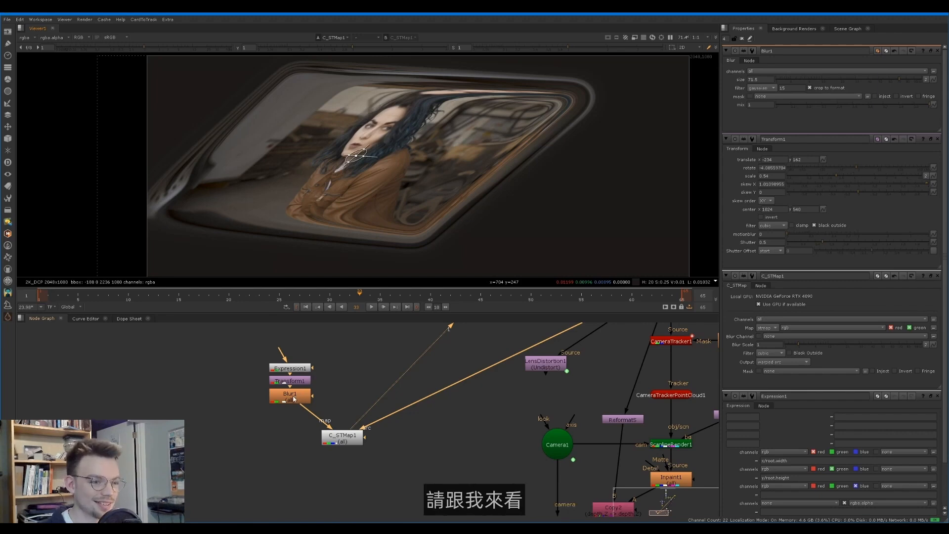
Step: Extract Expression1 from above Transform1 and move it above the Reformat node that feeds Copy2
scroll(194, 402, "down", 2)
left_click(260, 415)
left_click(198, 359)
key("ctrl+shift+x")
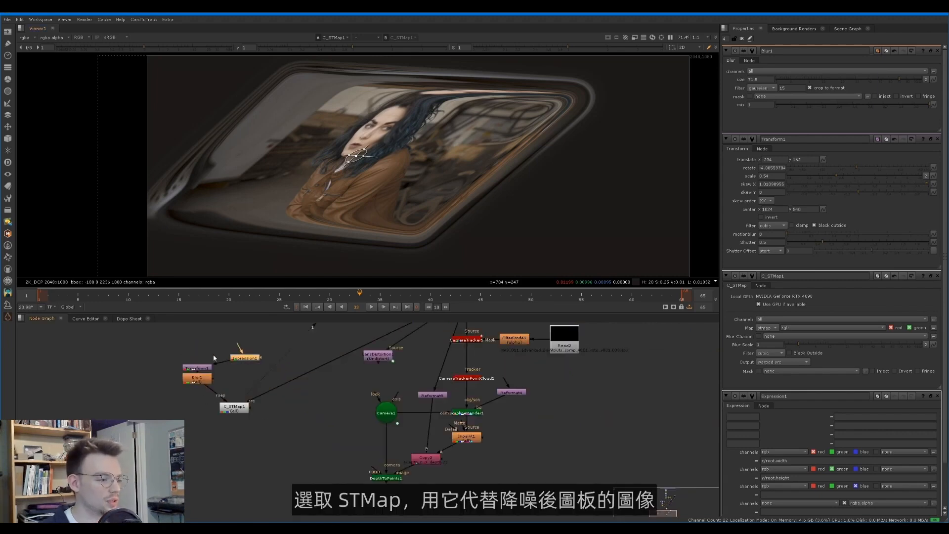
left_click_drag(243, 357, 332, 380)
middle_click_drag(331, 382, 295, 418)
left_click_drag(294, 415, 384, 401)
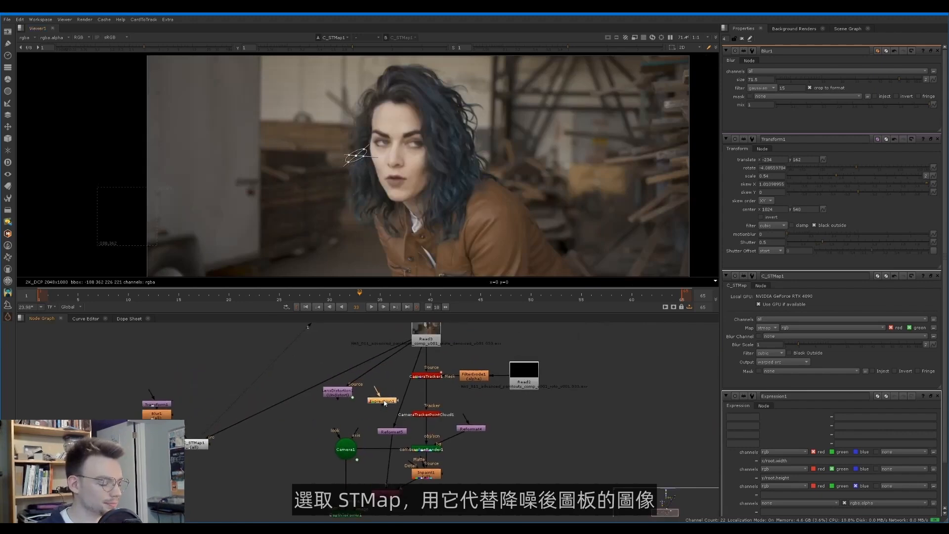
Step: Connect the Reformat node feeding Copy2 to Expression1 instead of the Read3 denoised plate
left_click(427, 342)
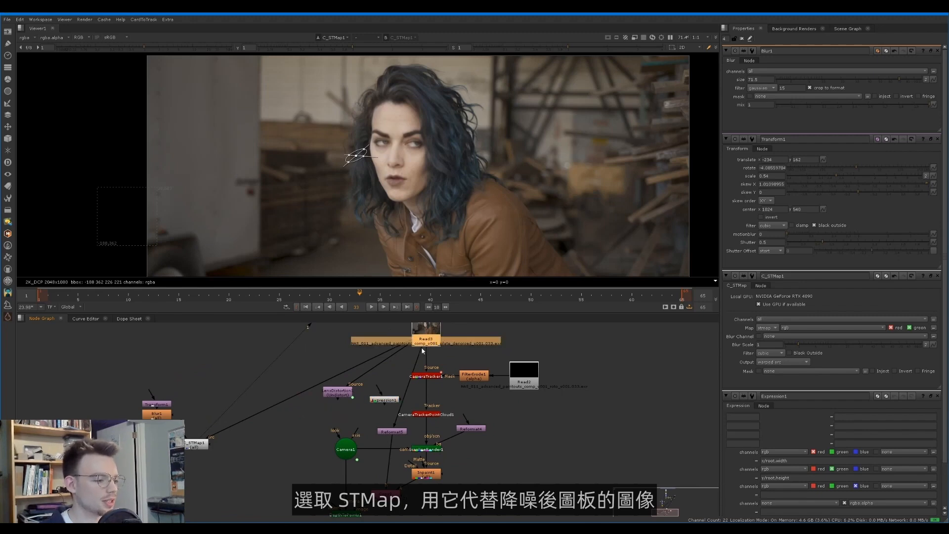
middle_click_drag(385, 371, 391, 363)
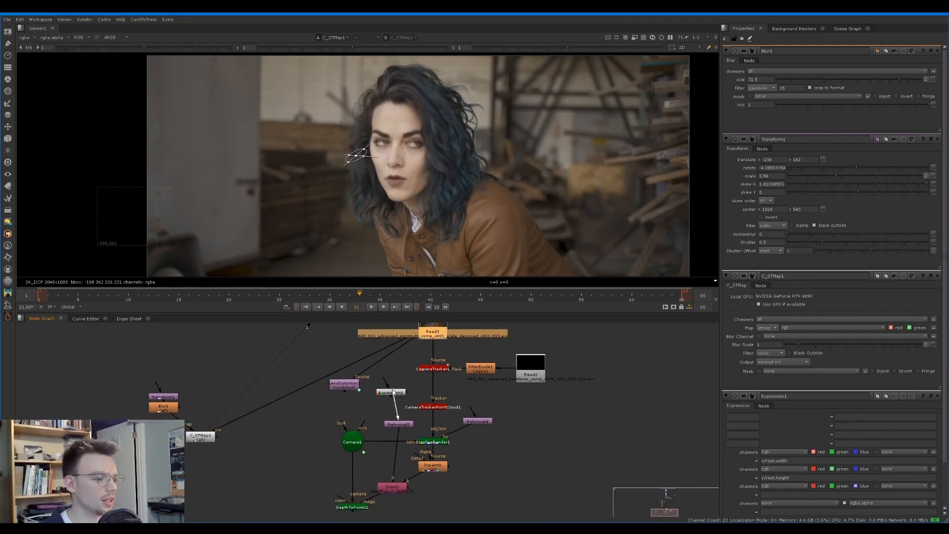
left_click(394, 426)
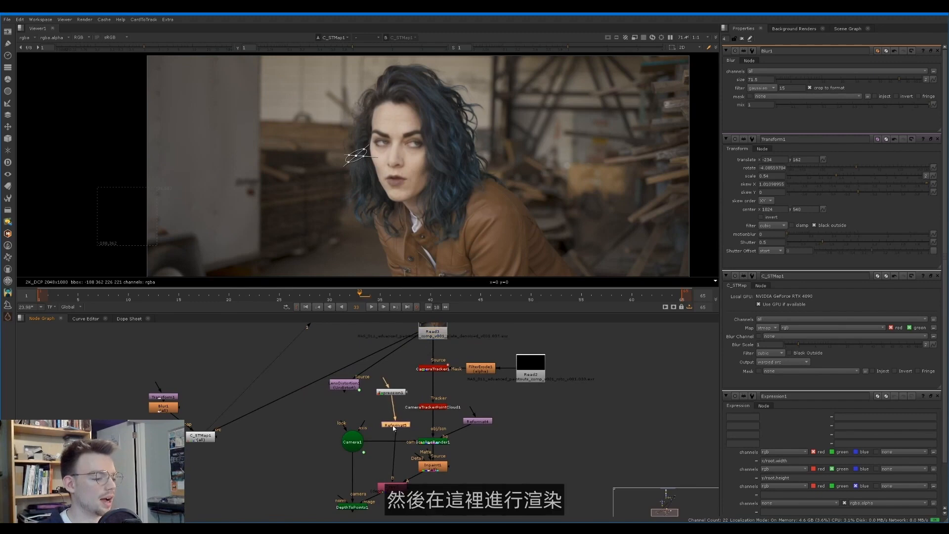
Step: Duplicate ScanlineRender1 below DepthToPoints1, connect the copy to DepthToPoints1 and Camera1, and view the rendered STMap
left_click(349, 511)
middle_click_drag(424, 458, 414, 413)
left_click(426, 398)
key("ctrl+c")
left_click(392, 487)
key("ctrl+v")
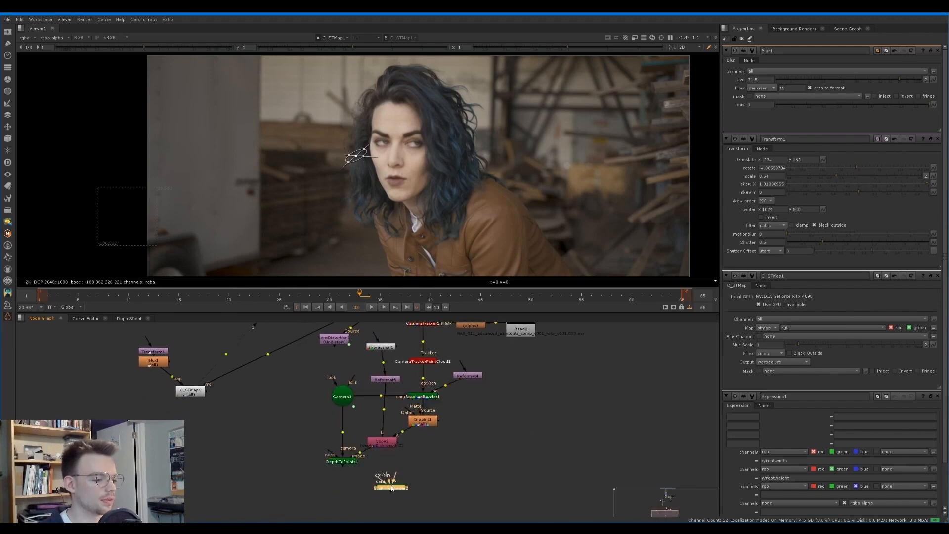
left_click_drag(392, 488, 343, 397)
key("1")
double_click(401, 489)
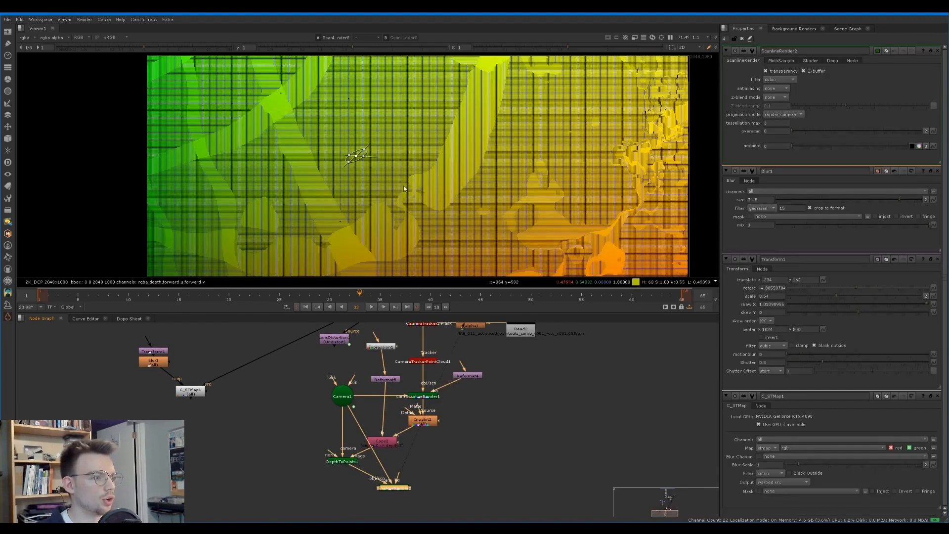
scroll(411, 184, "down", 2)
scroll(429, 162, "up", 2)
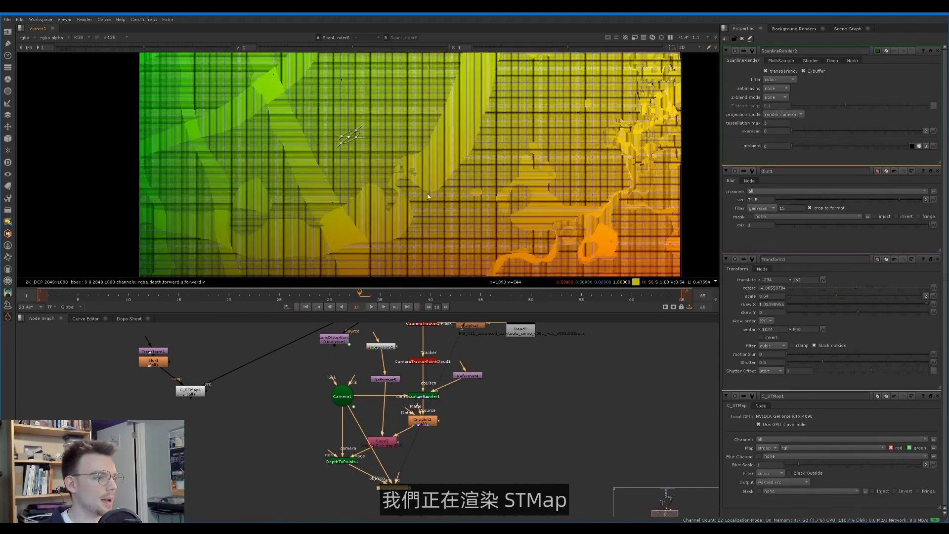
Step: Open the DepthToPoints1 and Blur1 properties and view the Blur1 output
double_click(341, 462)
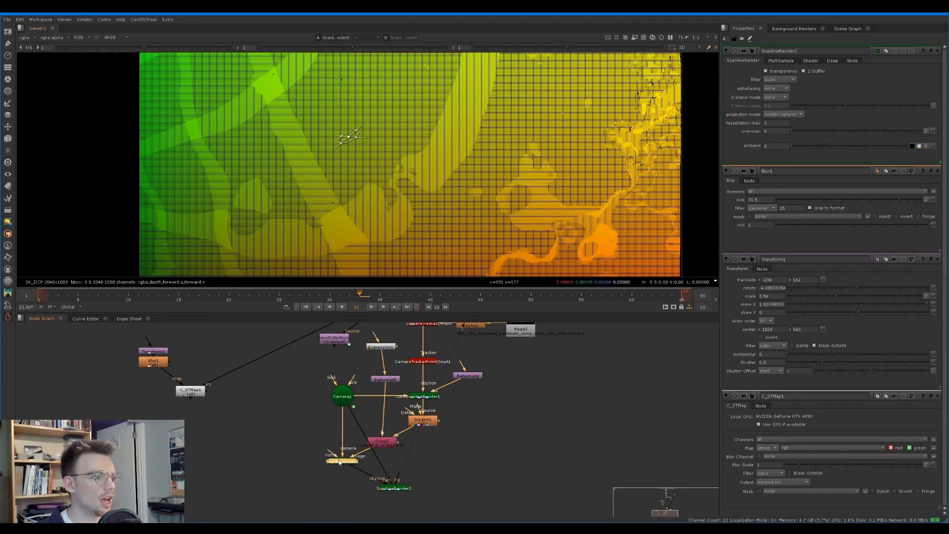
left_click(156, 364)
key("1")
key("1")
double_click(156, 363)
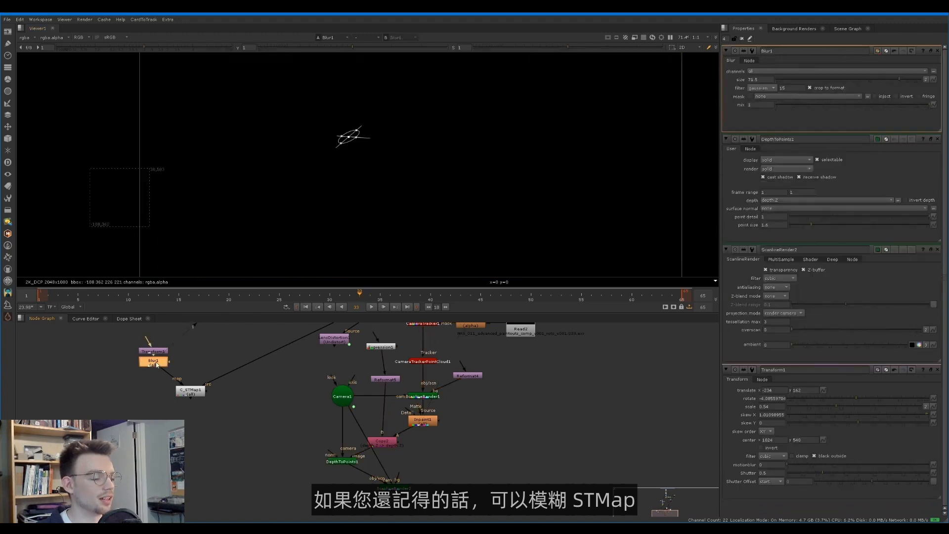
Step: View ScanlineRender2 and set the DepthToPoints1 point detail to about 0.068 and point size to about 4.95
left_click(394, 487)
key("1")
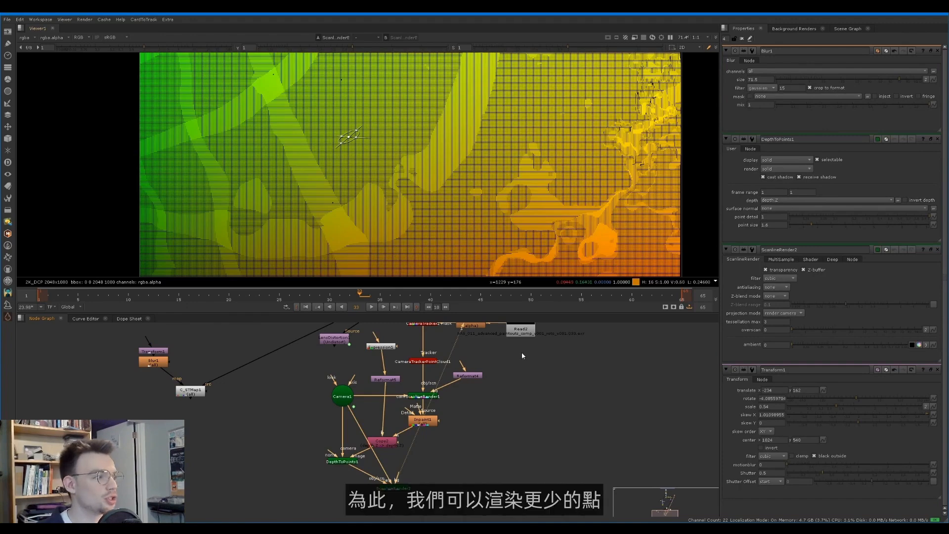
double_click(327, 460)
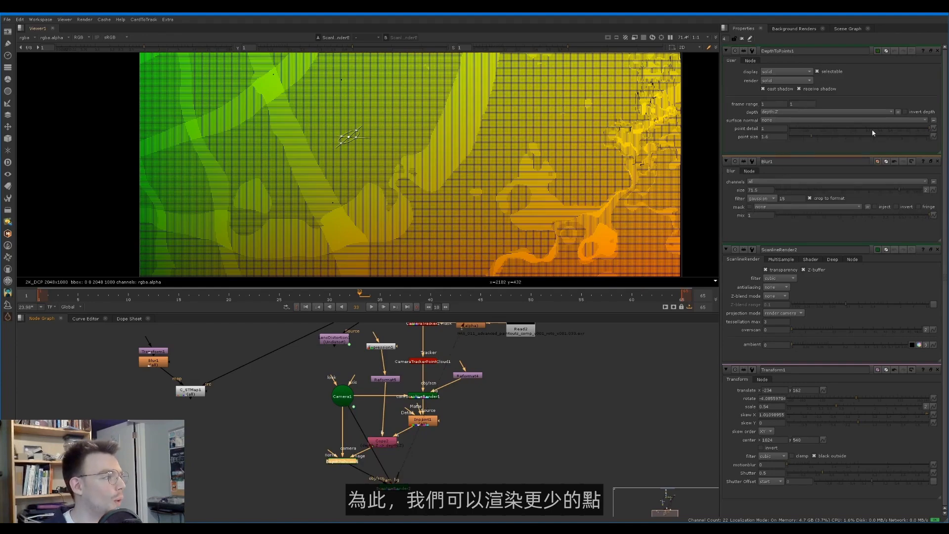
left_click_drag(873, 132, 825, 129)
left_click(819, 129)
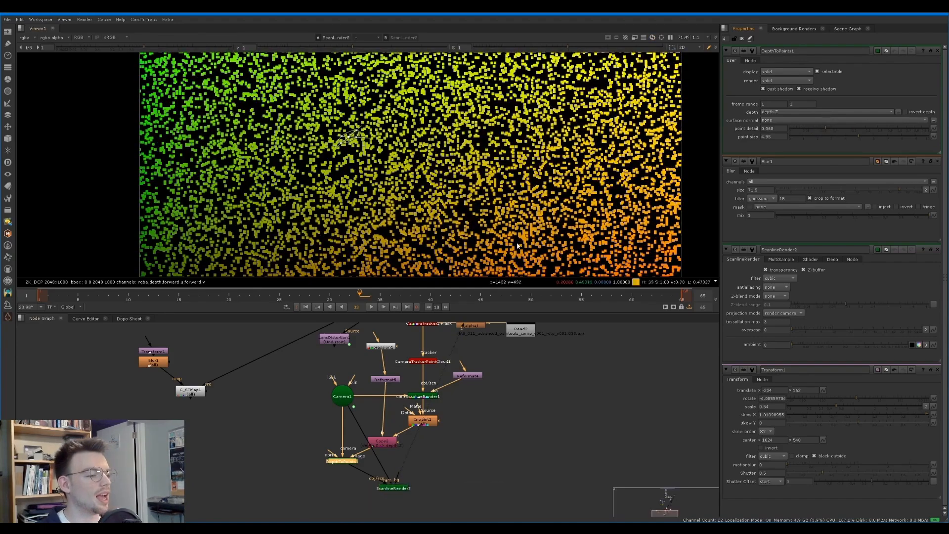
Step: Add a Blur node below ScanlineRender2 and set its size to about 18.5
middle_click_drag(416, 474, 418, 442)
left_click_drag(395, 457, 396, 451)
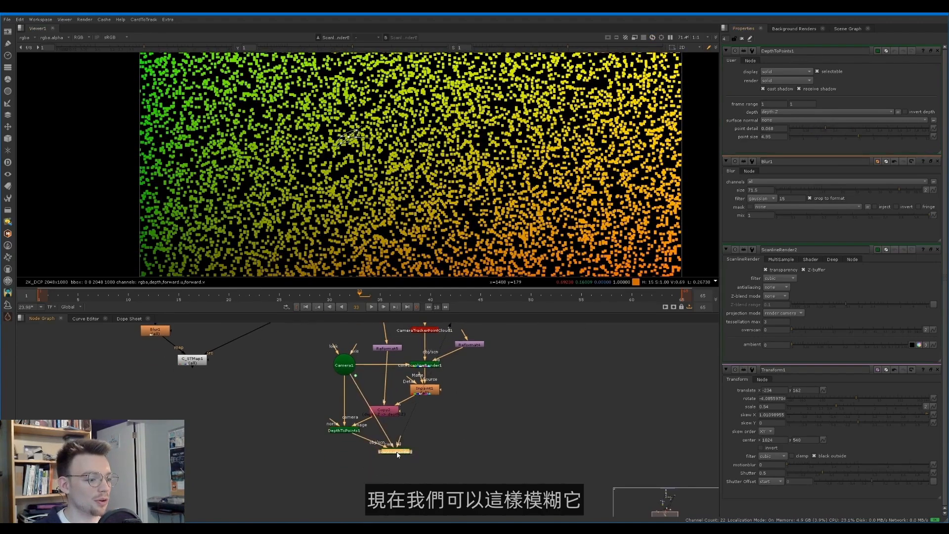
key("b")
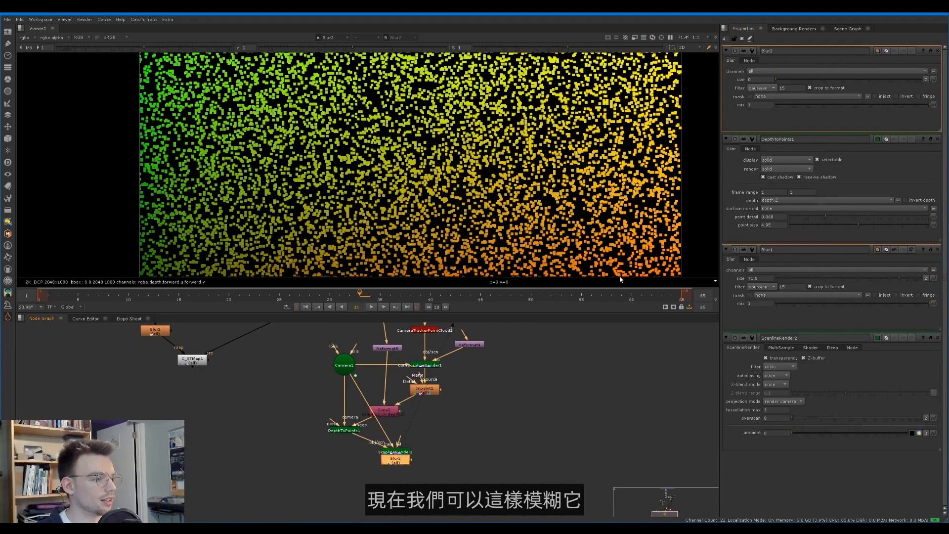
left_click_drag(774, 79, 839, 80)
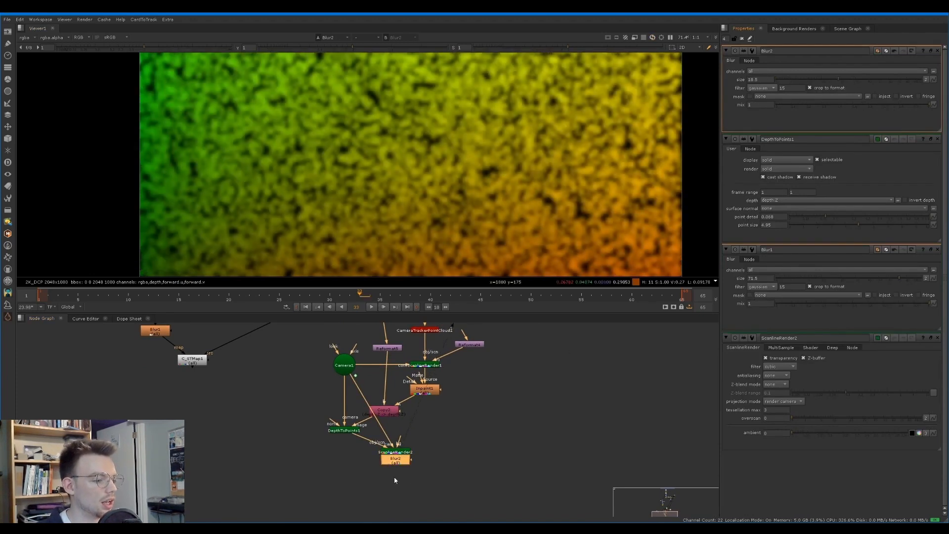
Step: Insert an Unpremult node below Blur2 to fill the gaps in the rendered STMap
left_click_drag(396, 463, 396, 465)
key("Tab")
type("unpremult")
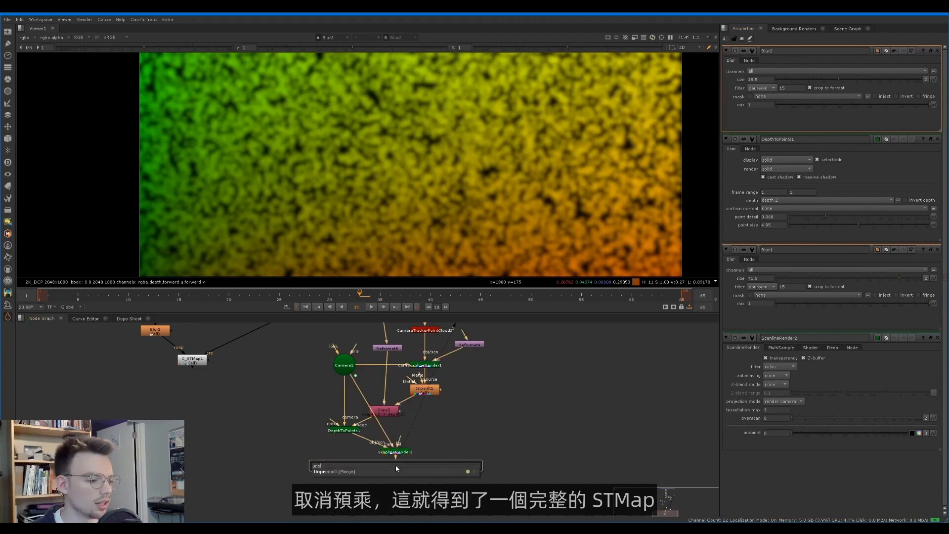
key("Return")
scroll(353, 208, "down", 2)
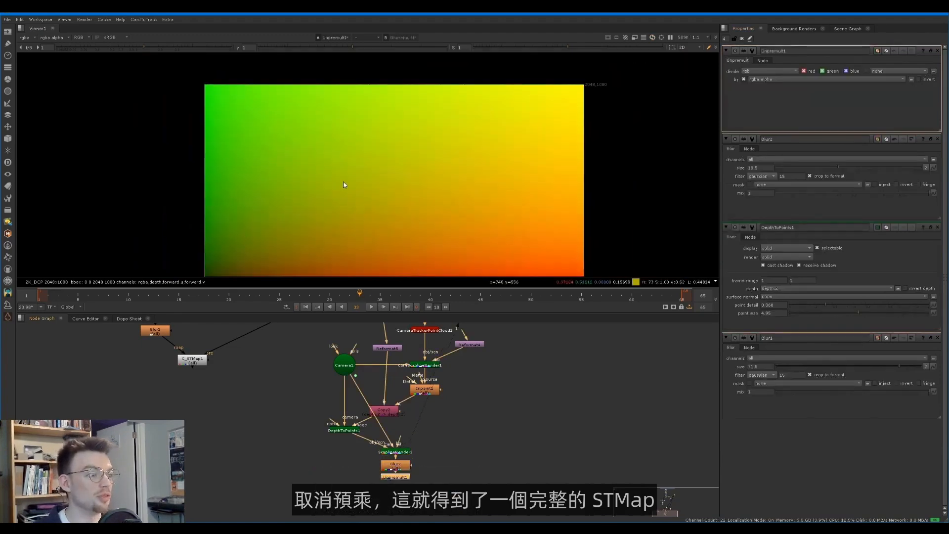
Step: Inspect the lower edge of the unpremultiplied STMap and increase the Blur2 size to about 59
scroll(321, 214, "up", 2)
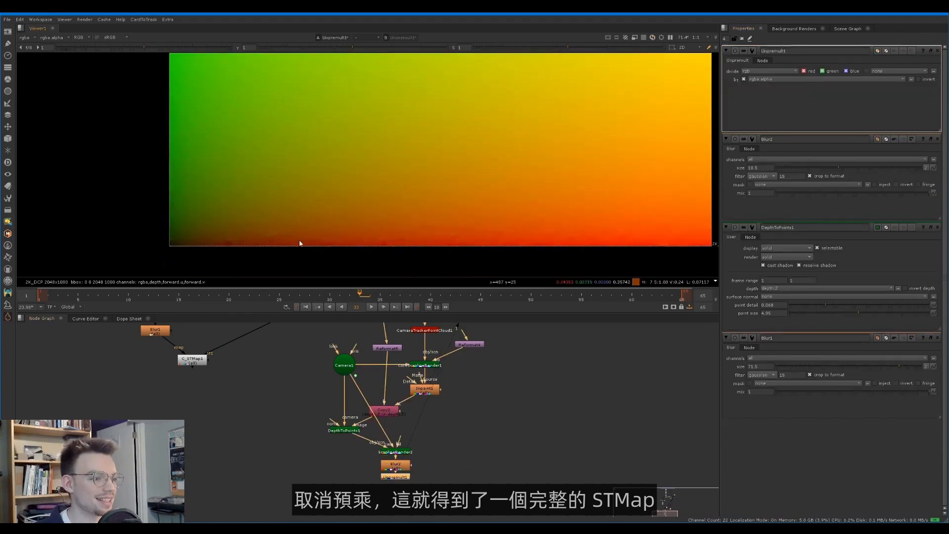
scroll(291, 230, "up", 2)
double_click(396, 463)
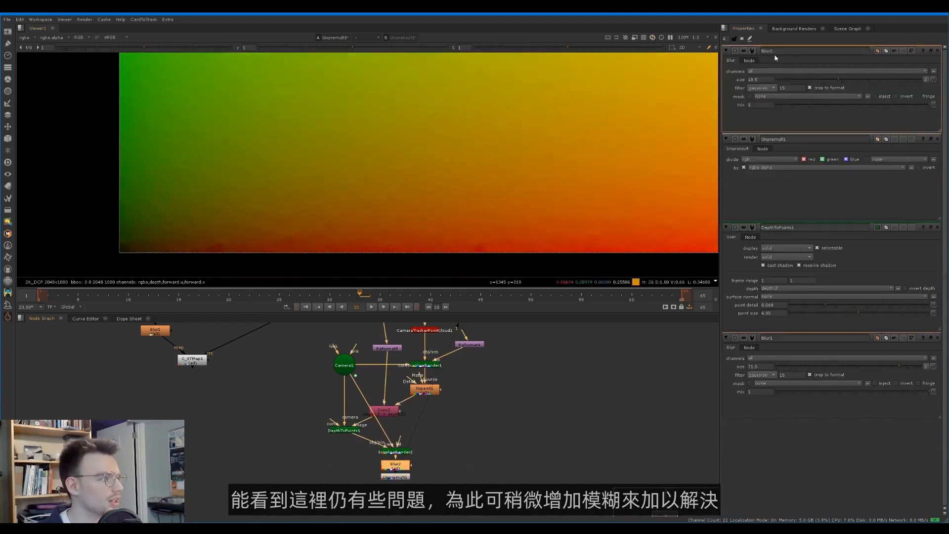
left_click_drag(847, 78, 889, 81)
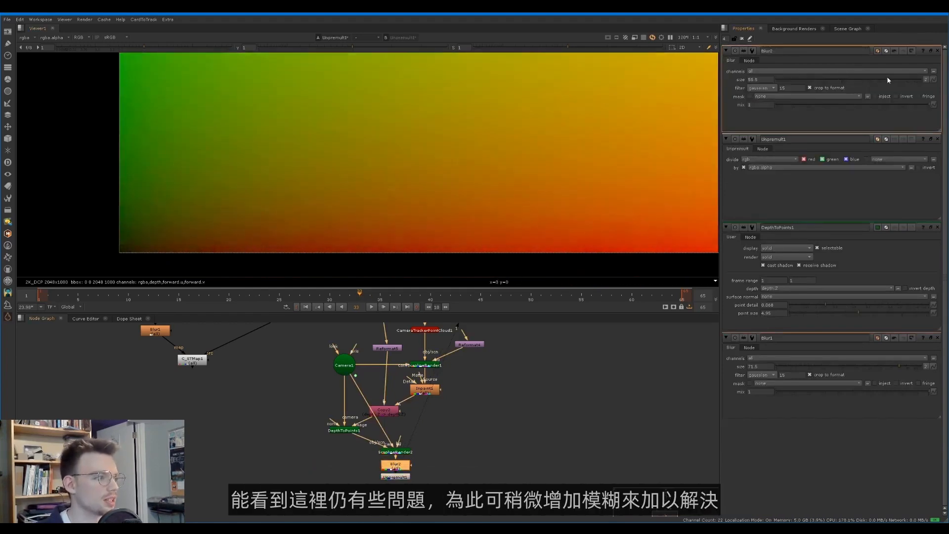
scroll(426, 136, "down", 5)
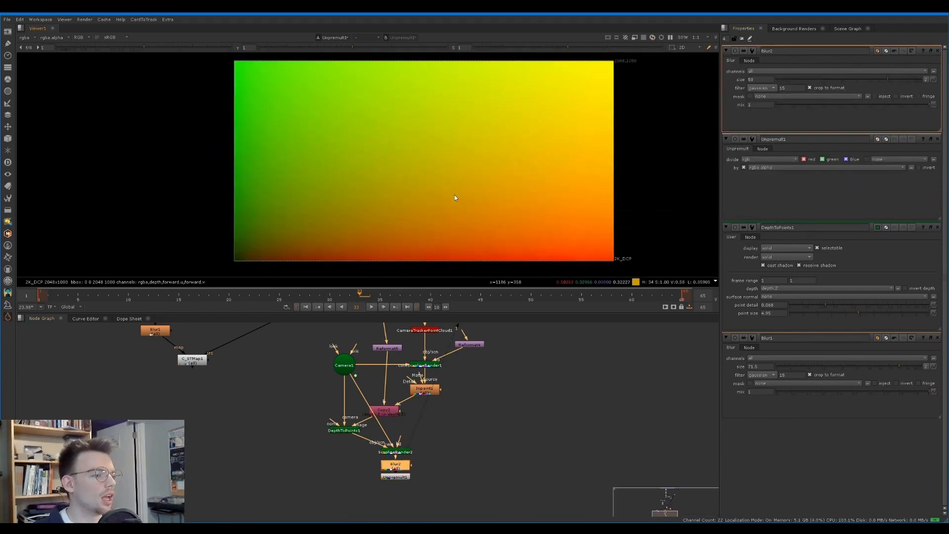
Step: Connect the map input of C_STMap1 to Unpremult1, view C_STMap1 with its properties open, and move the node lower in the graph
scroll(224, 416, "up", 1)
middle_click_drag(223, 417, 203, 390)
left_click(198, 336)
scroll(205, 388, "down", 3)
left_click_drag(343, 463, 325, 440)
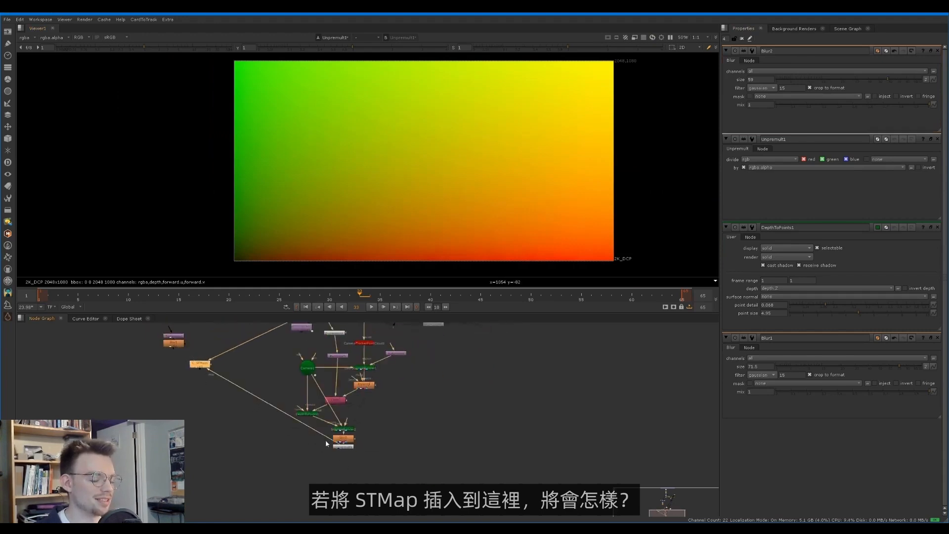
key("1")
double_click(202, 367)
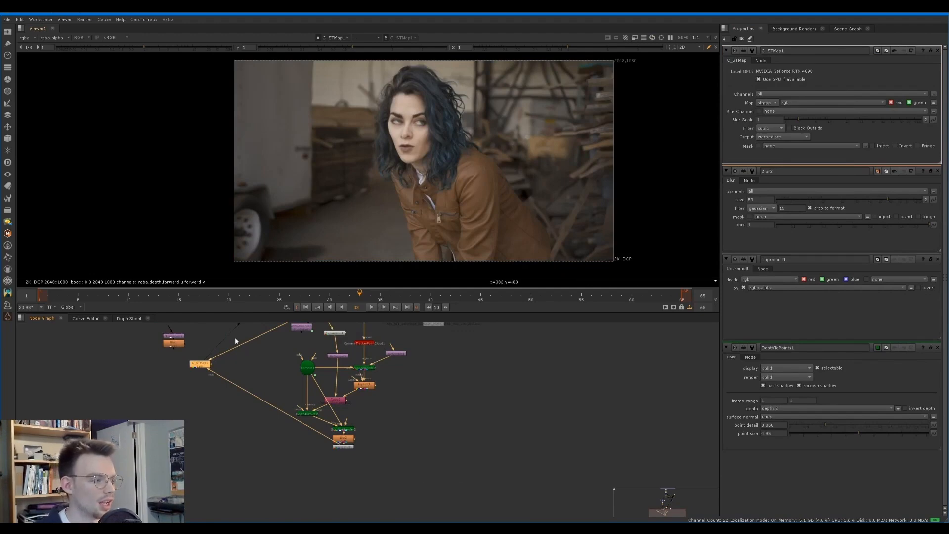
left_click_drag(201, 367, 210, 416)
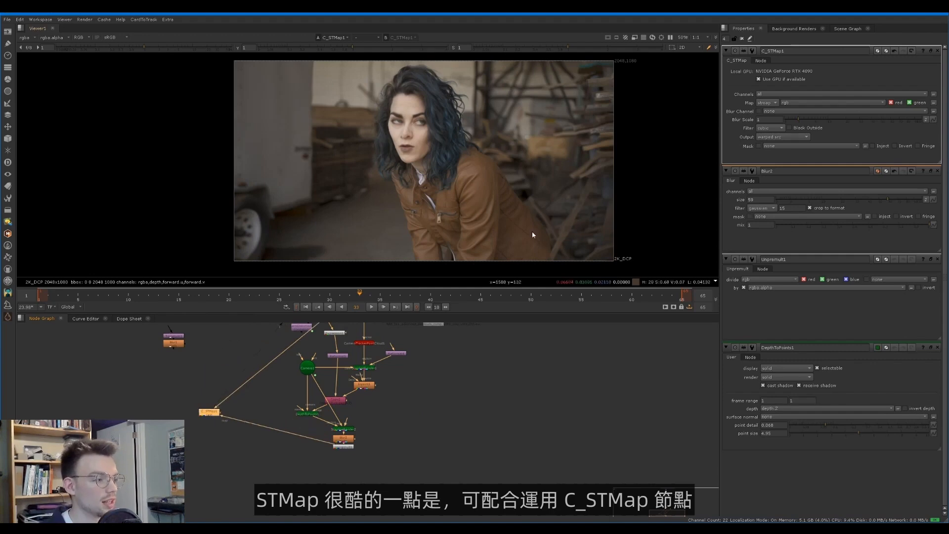
Step: Check the C_STMap1 output options, play back the forward-warped plate, and return to the first frame
scroll(212, 417, "up", 3)
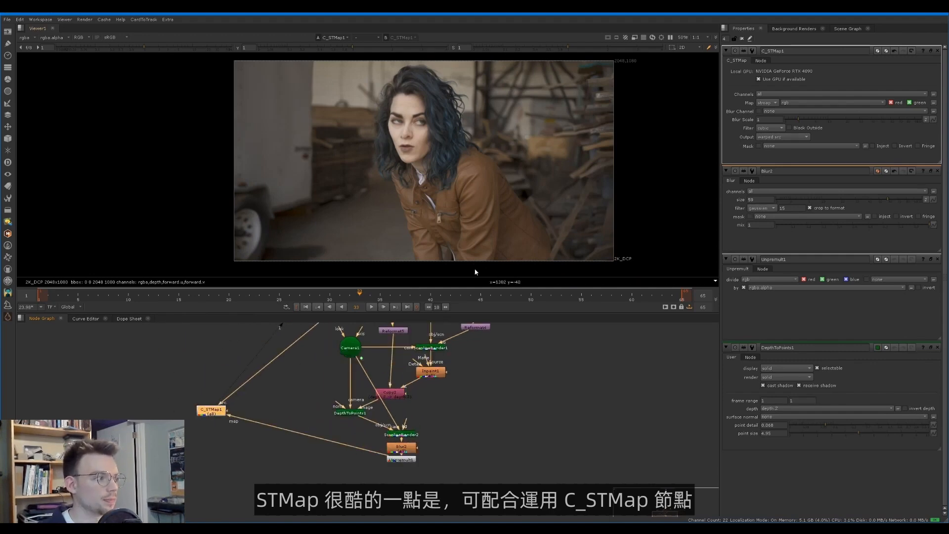
left_click(761, 138)
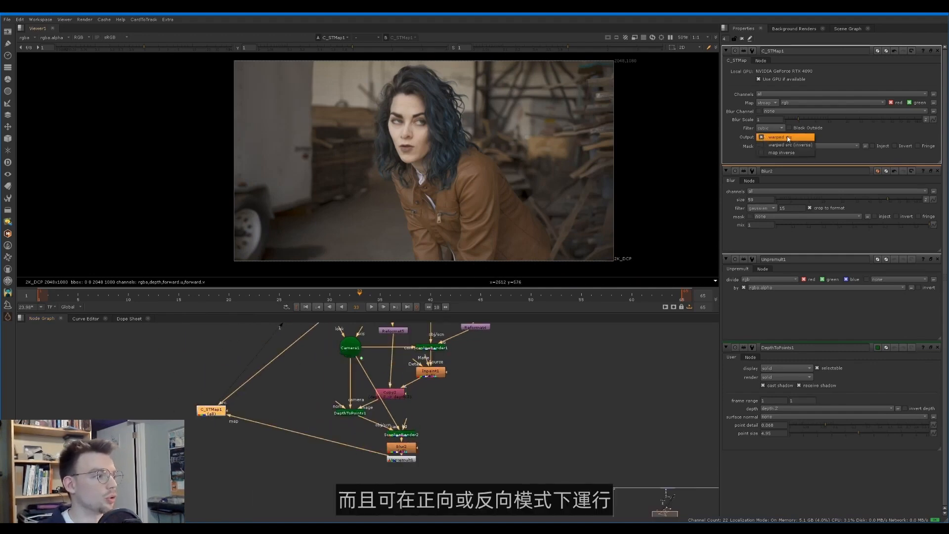
left_click(826, 137)
key("l")
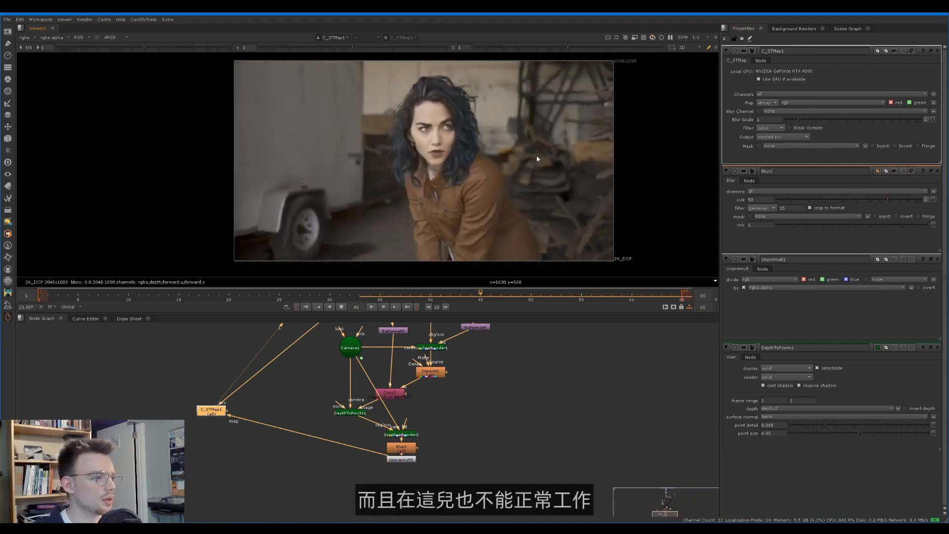
left_click(41, 296)
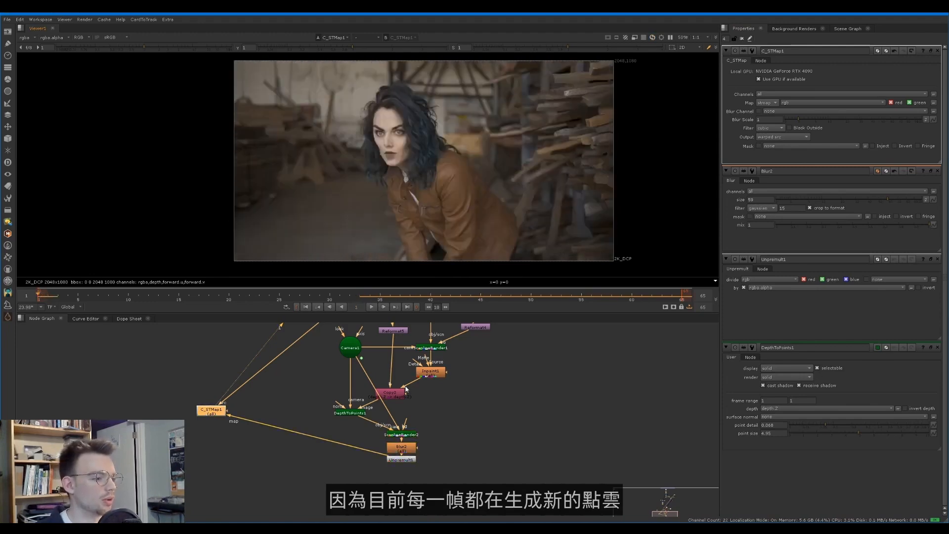
Step: Insert a FrameHold at frame 1 between DepthToPoints1 and ScanlineRender2 to freeze the point cloud
middle_click_drag(406, 387, 411, 397)
left_click(363, 436)
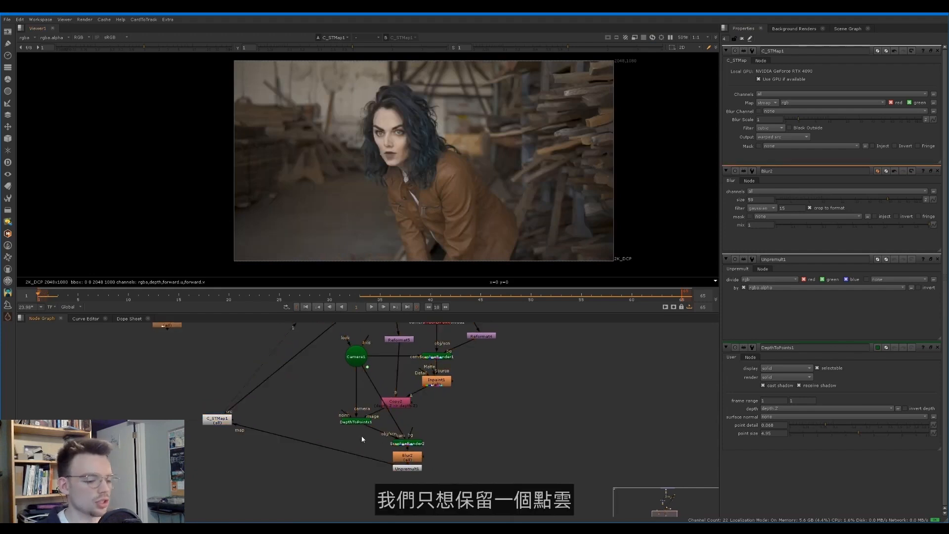
key("Tab")
type("fra")
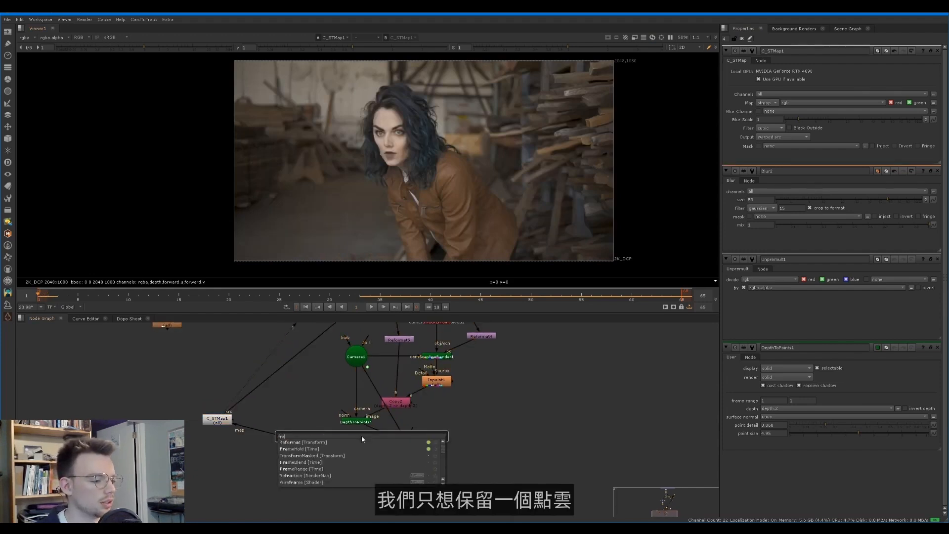
key("Down")
key("Return")
left_click_drag(375, 433, 357, 433)
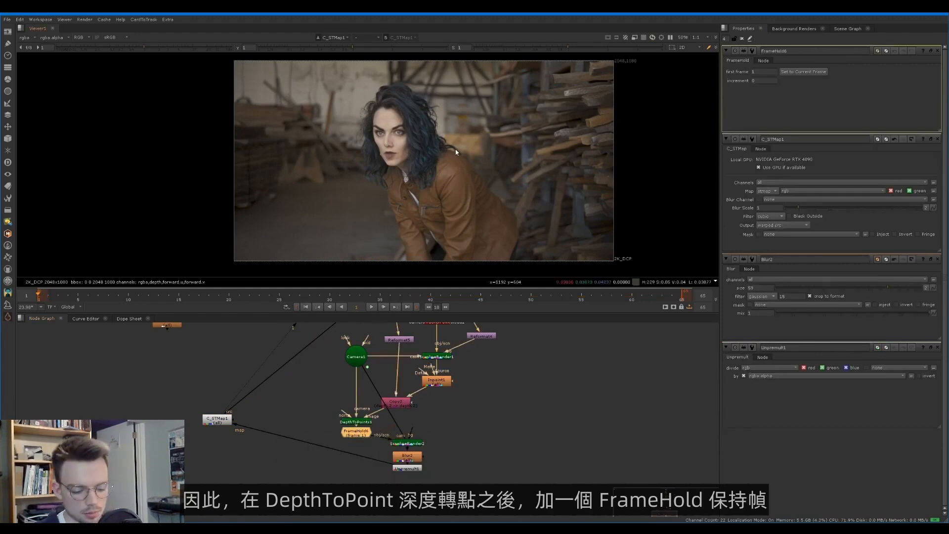
Step: Play back the C_STMap1 output with the held point cloud and return to the first frame
key("l")
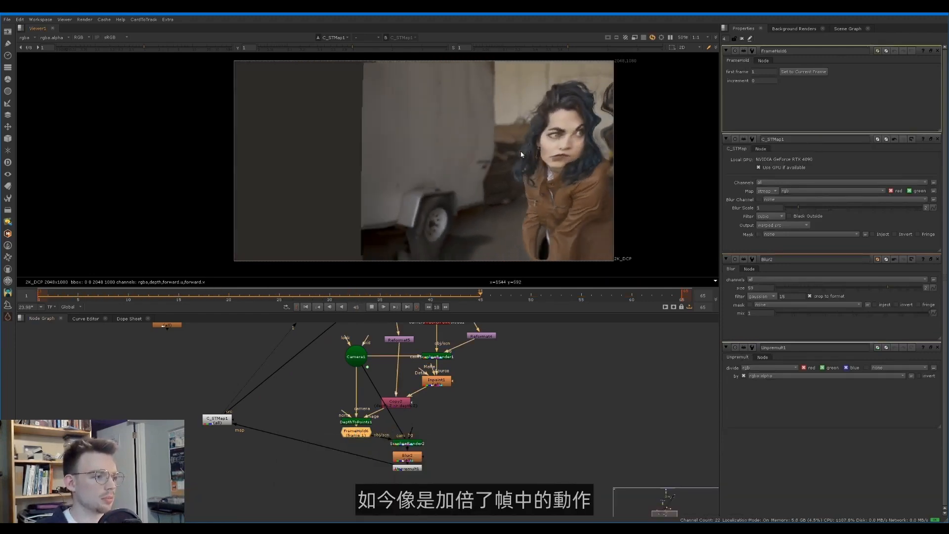
key("k")
left_click(37, 296)
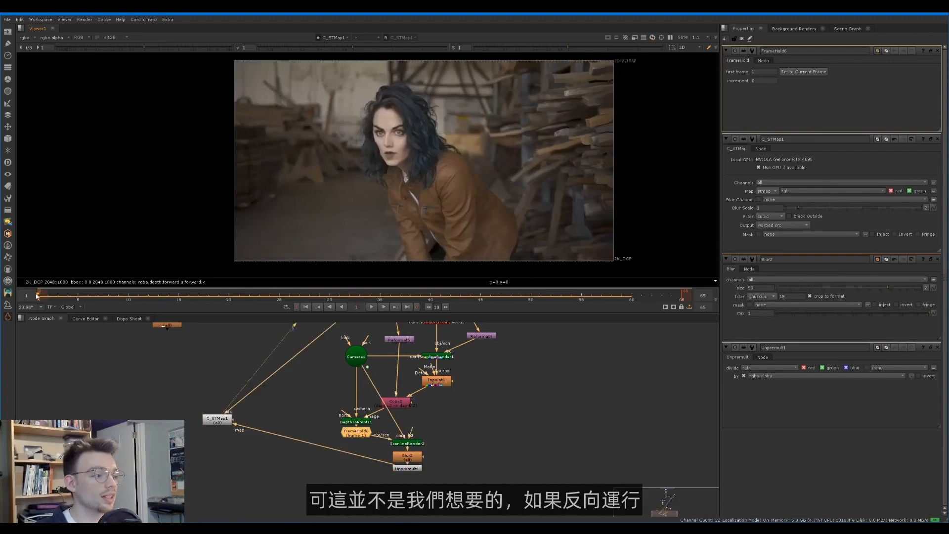
Step: Set the C_STMap1 output to warped src (inverse) and play back the stabilized plate
left_click(792, 223)
left_click(783, 233)
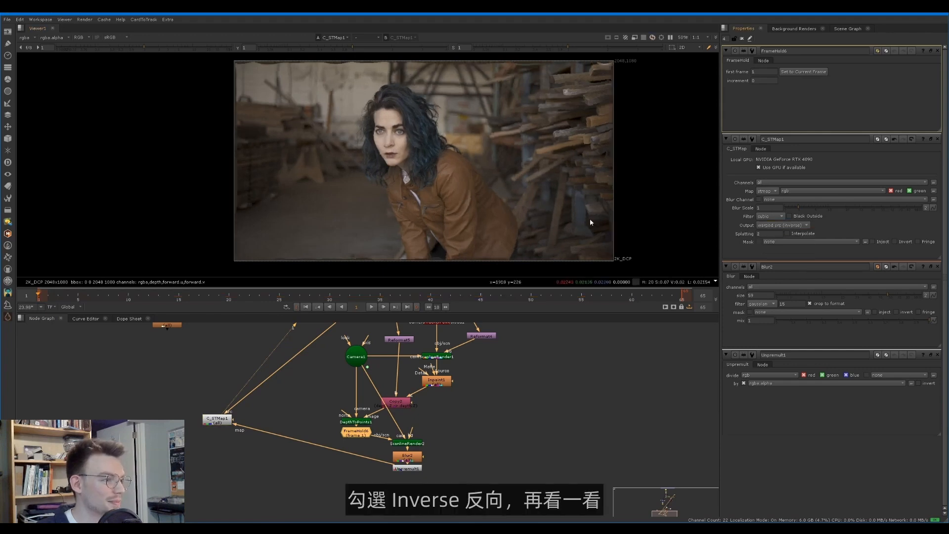
key("l")
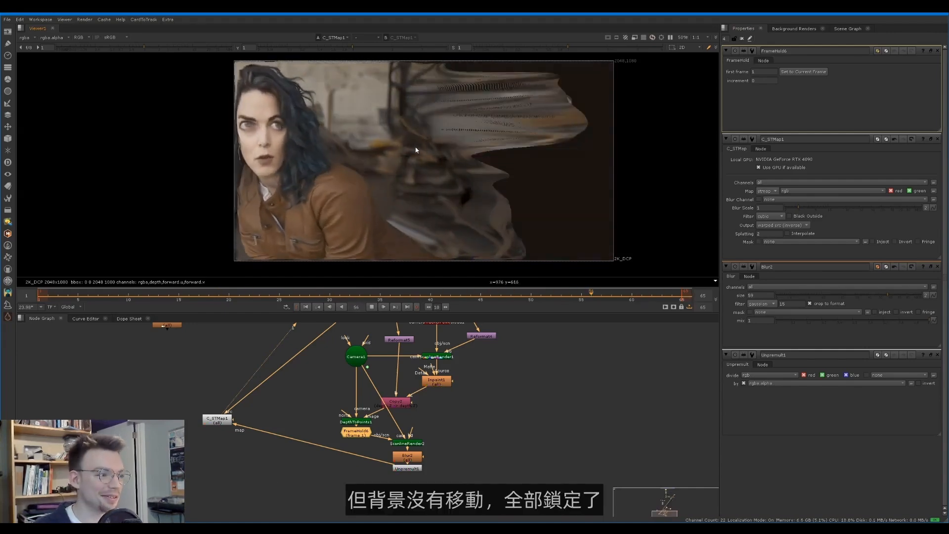
key("k")
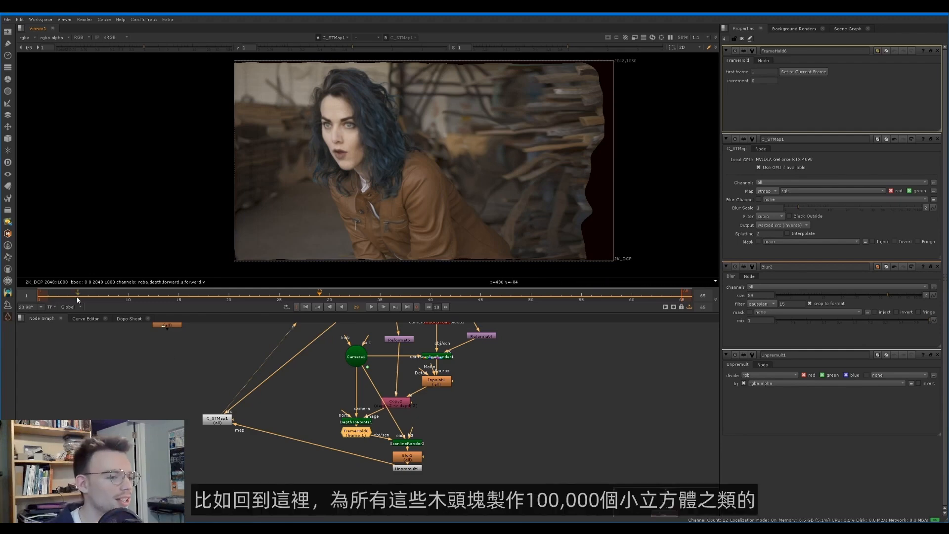
Step: Scrub to about frame 14, examine the wood pile and background in the inverse-warped plate, and replay the sequence
left_click_drag(78, 299, 166, 290)
scroll(593, 129, "up", 3)
middle_click_drag(591, 117, 597, 165)
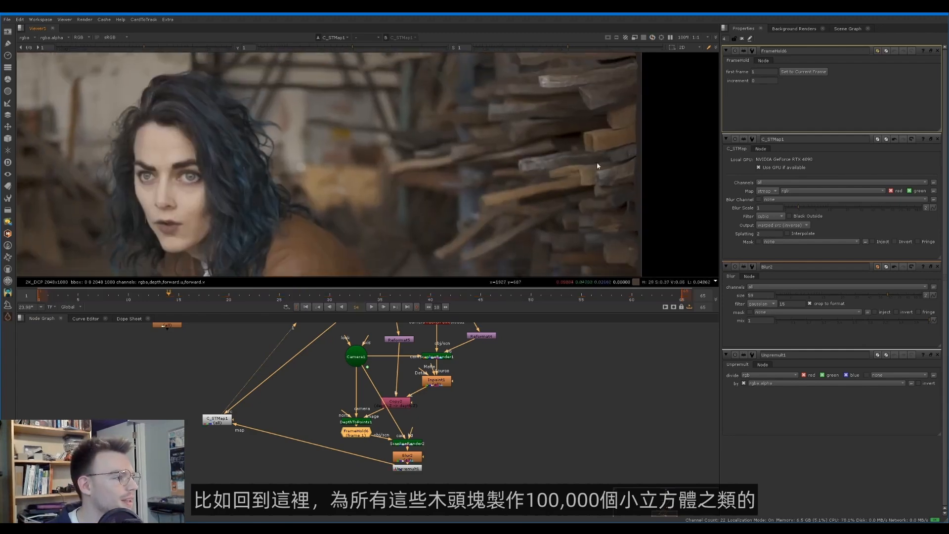
middle_click_drag(230, 170, 536, 139)
scroll(341, 130, "up", 1)
scroll(381, 171, "down", 3)
middle_click_drag(395, 169, 370, 143)
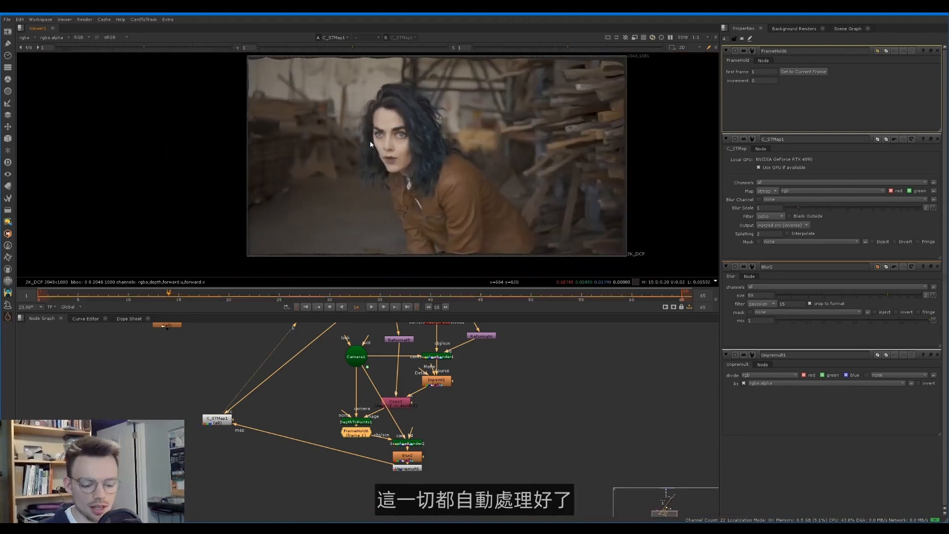
key("l")
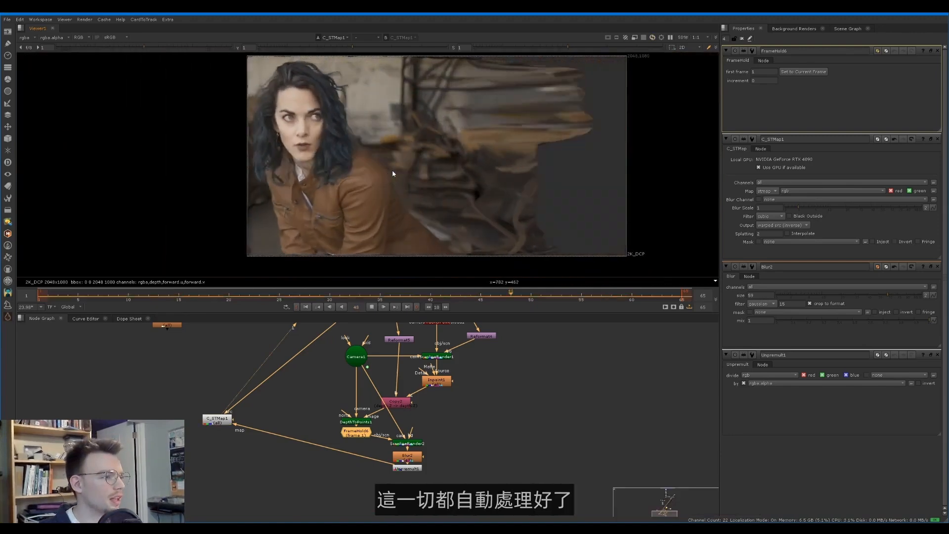
key("k")
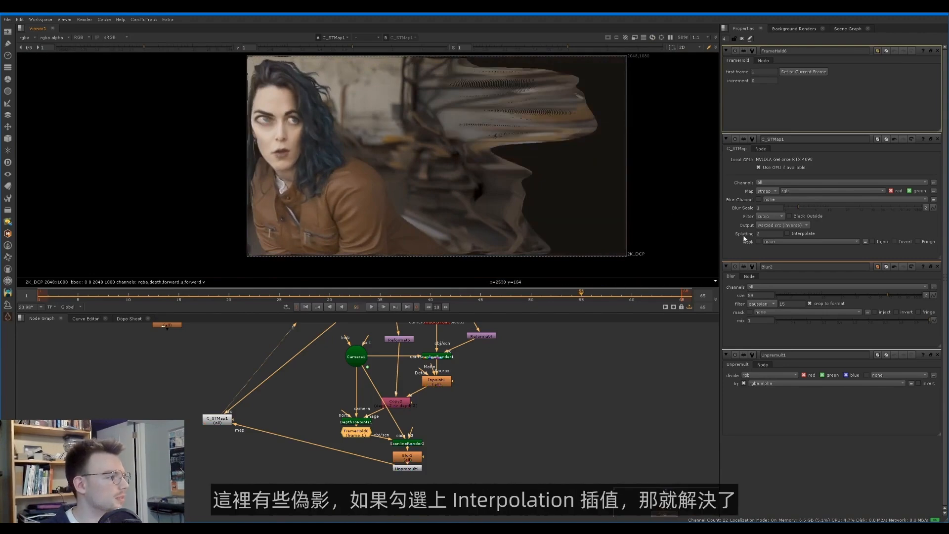
Step: Enable Interpolate on C_STMap1, raise the Blur2 size to 89 to smooth the warp, and play back the result
left_click(788, 233)
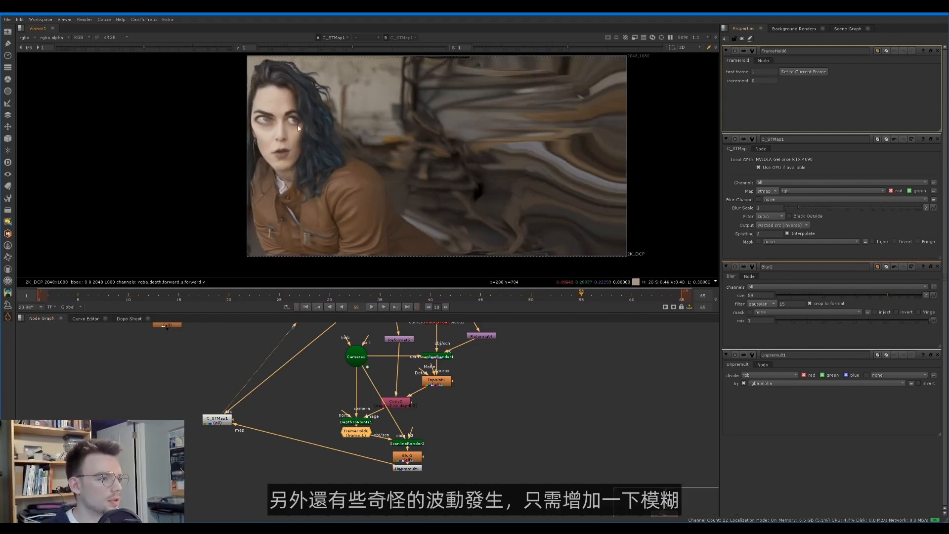
left_click(409, 461)
double_click(408, 462)
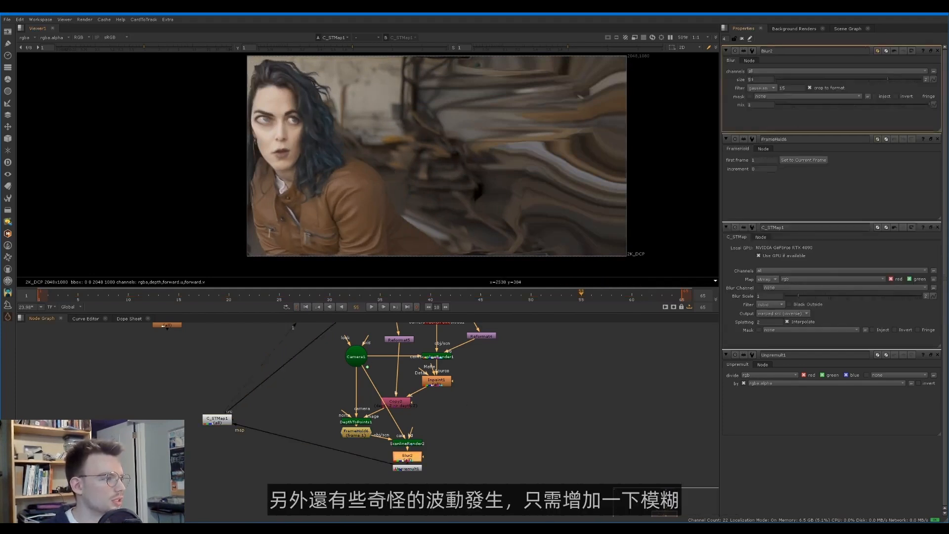
left_click(751, 79)
key("Up")
key("Up")
key("Up")
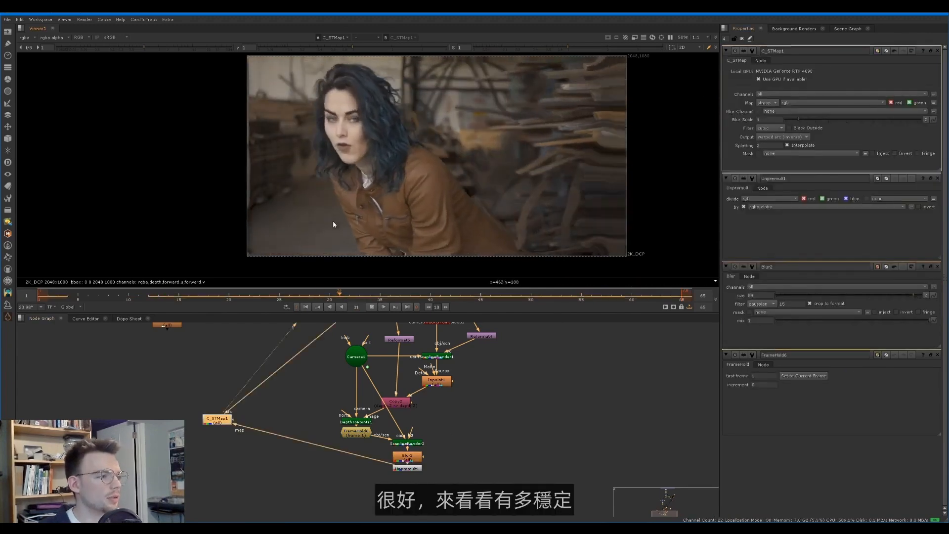
key("k")
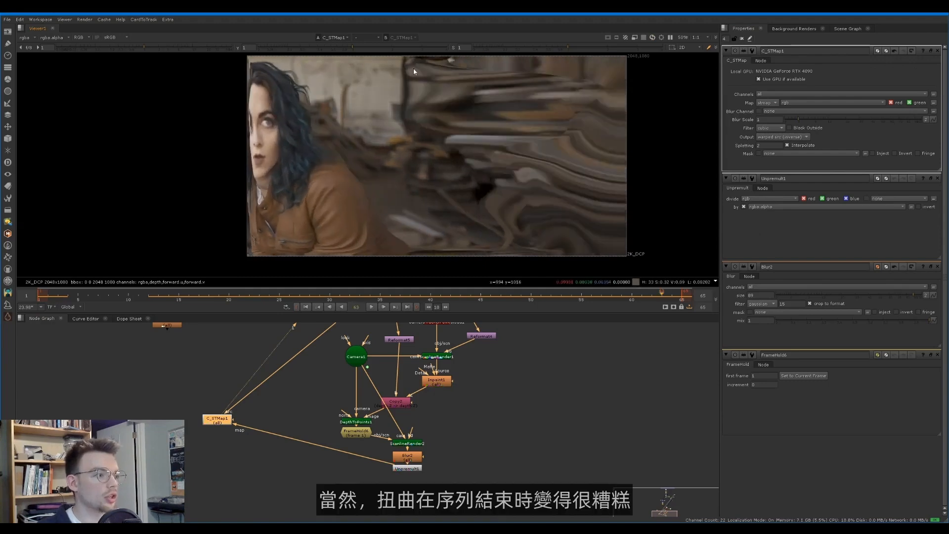
Step: Set FrameHold6 to hold the last frame, 65, and play the stabilized result backwards
key("Right")
key("Right")
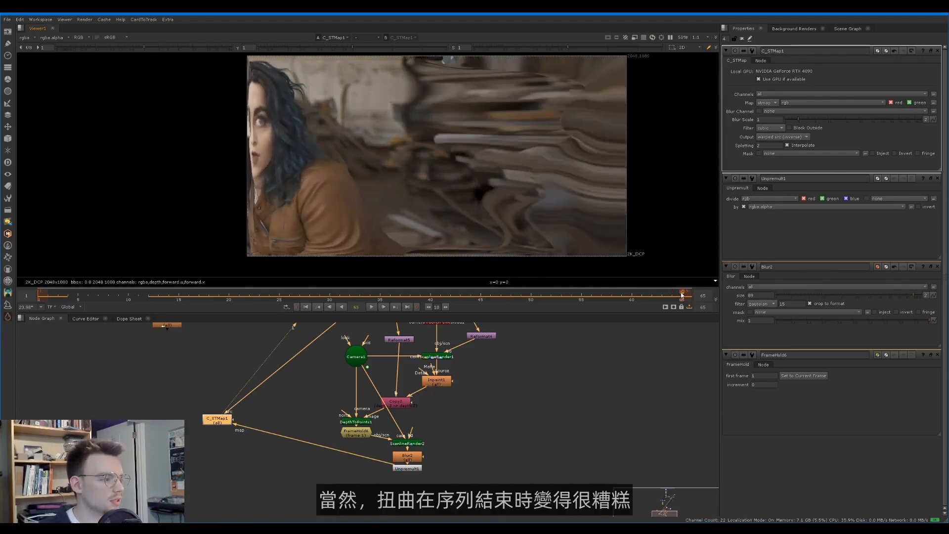
double_click(346, 430)
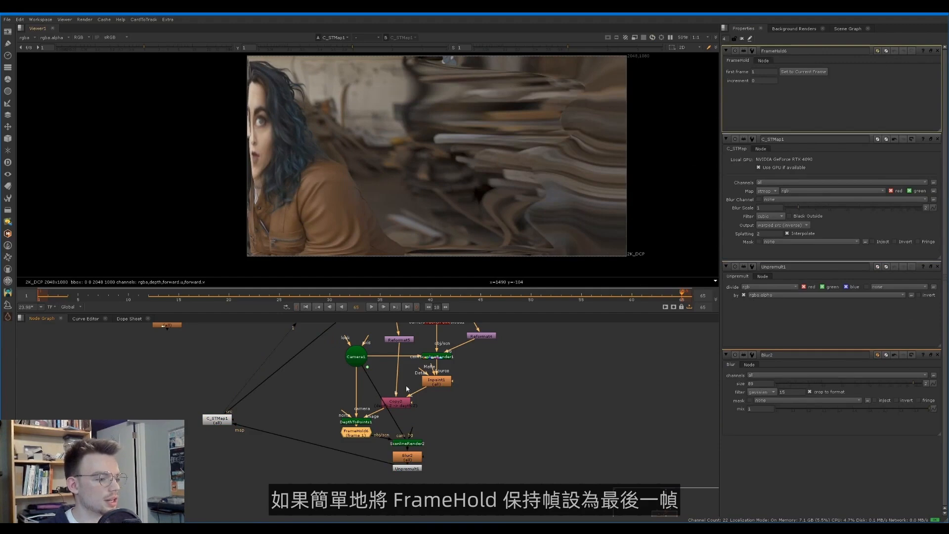
left_click(803, 73)
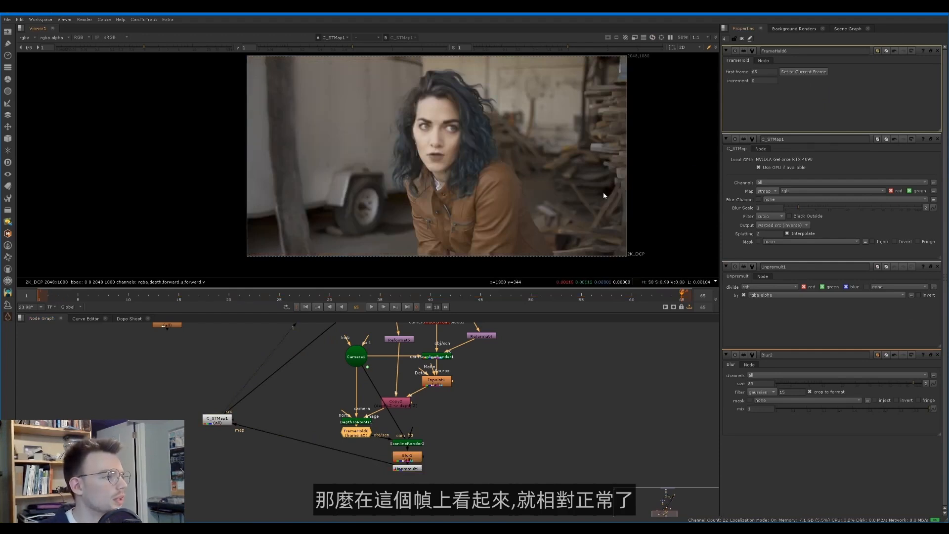
key("j")
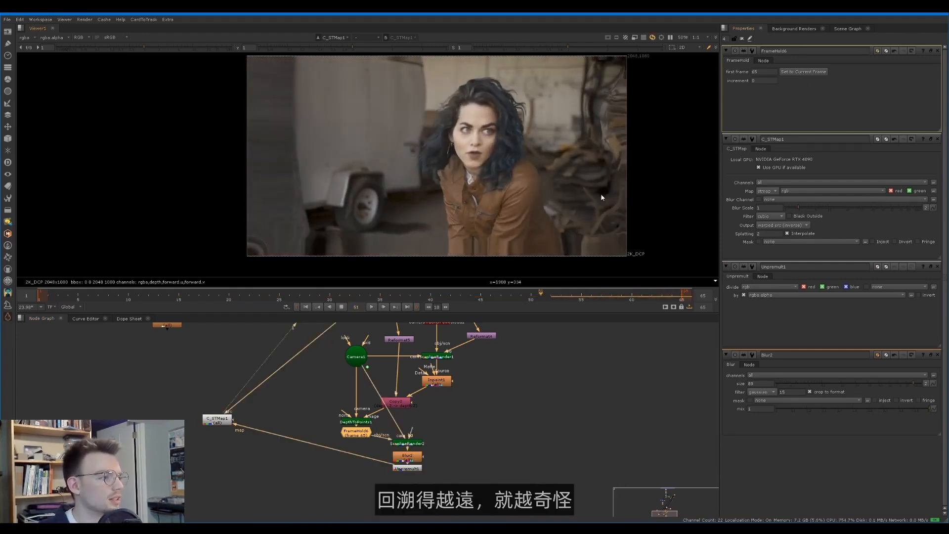
Step: Set FrameHold6 to hold frame 35, view the ScanlineRender2 output, and clear all caches
left_click(384, 298)
left_click(791, 72)
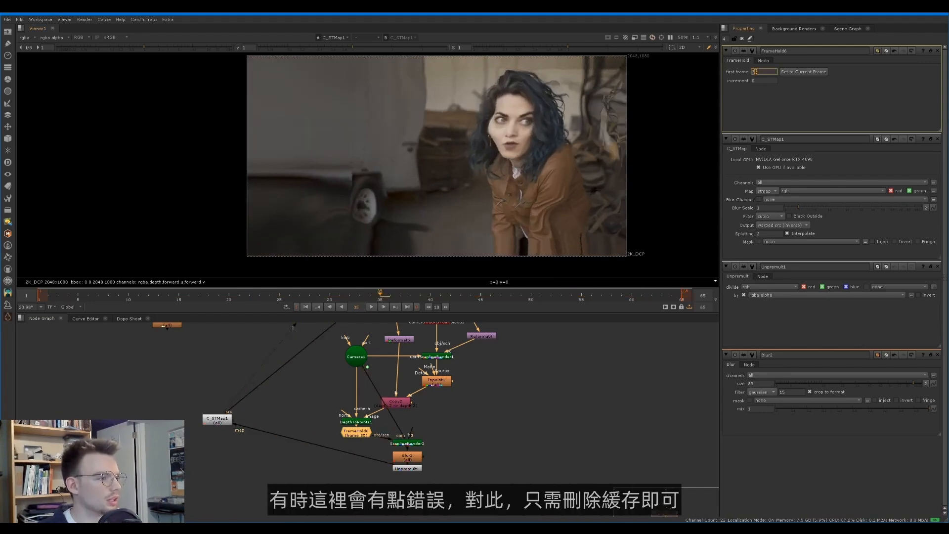
left_click(402, 444)
key("1")
left_click(104, 19)
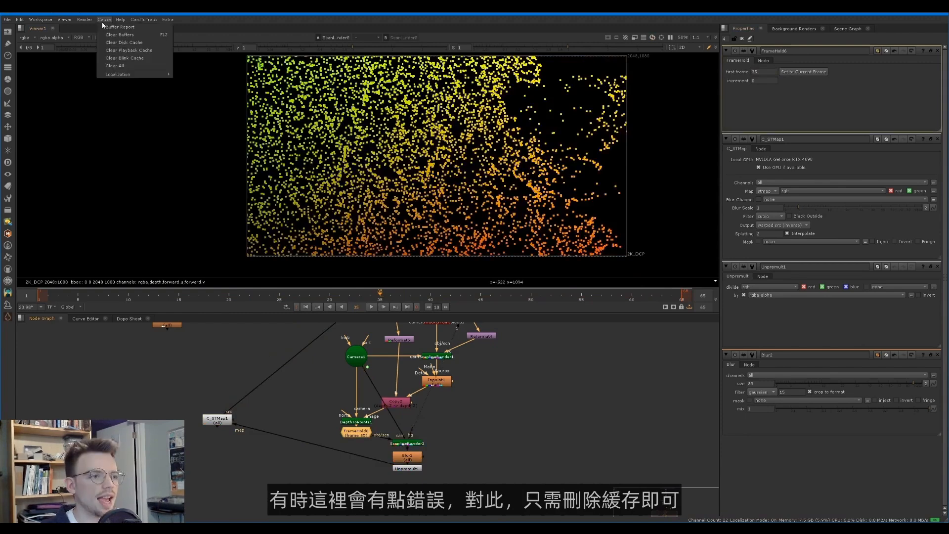
left_click(119, 63)
Step: View the FrameHold6 point cloud in 3D through Camera1 to check which frame is being held
double_click(406, 443)
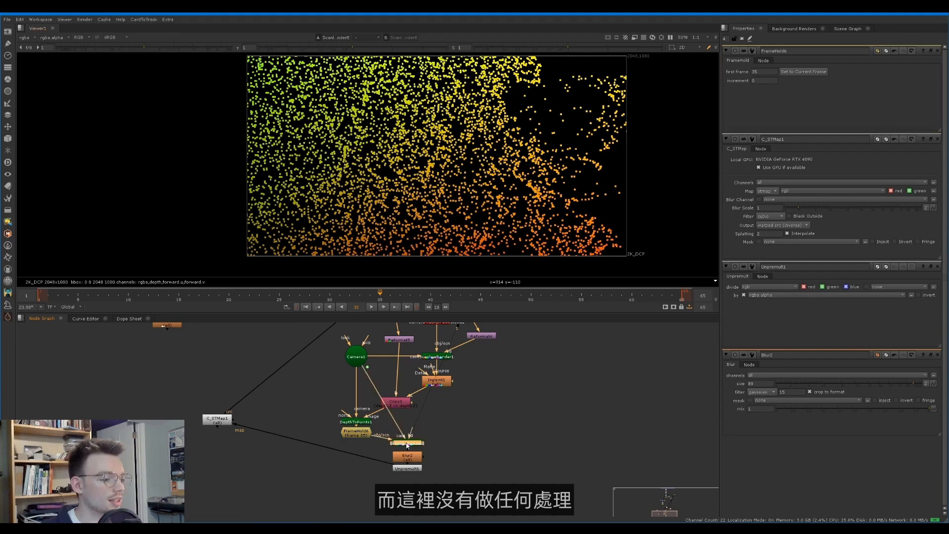
left_click_drag(399, 406, 403, 399)
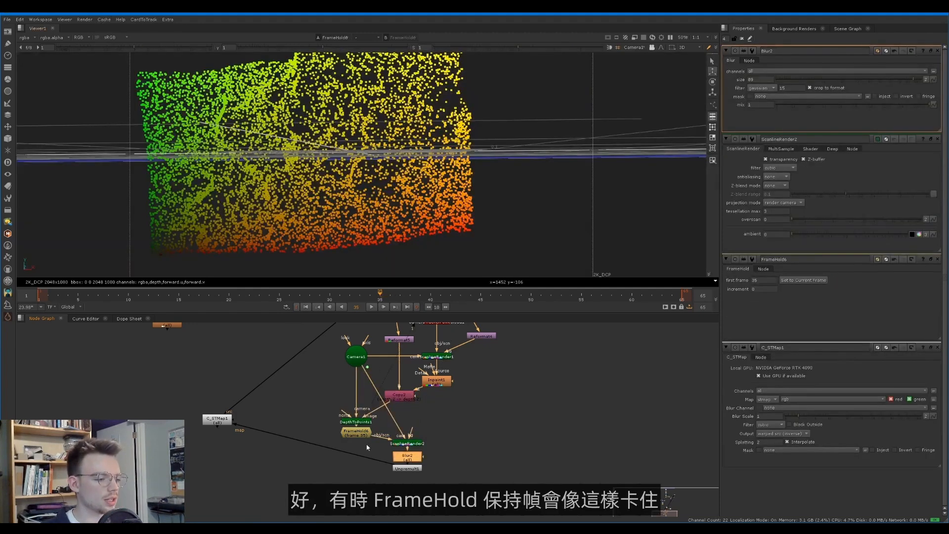
double_click(362, 437)
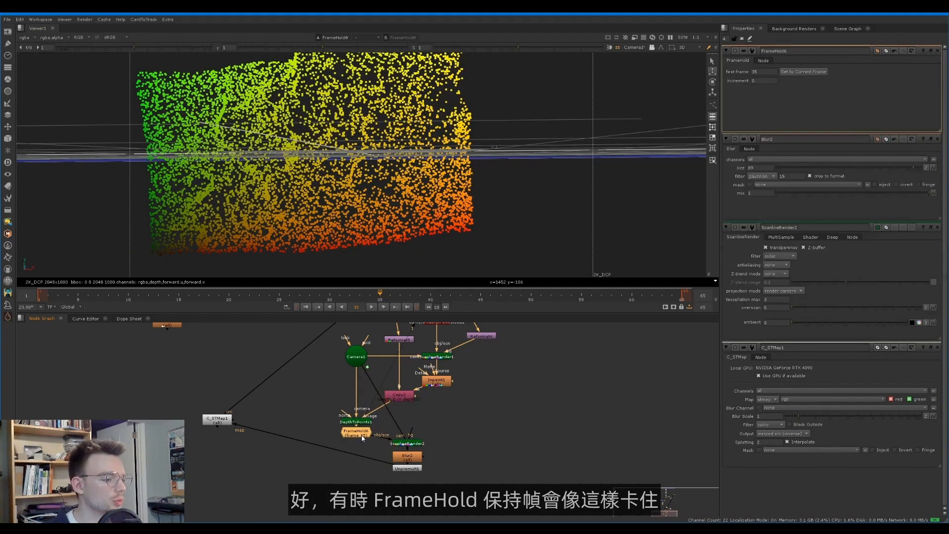
left_click(635, 49)
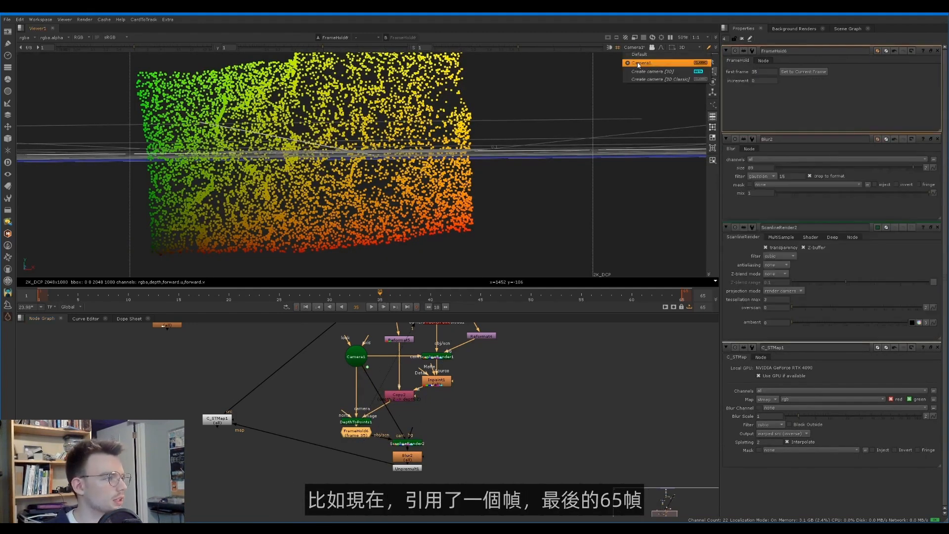
left_click(638, 64)
Step: Disable FrameHold6 to refresh the points at frame 36, set its first frame to 36, and re-enable it
mouse_move(385, 300)
left_mouse_down()
mouse_move(330, 301)
mouse_move(681, 299)
mouse_move(380, 300)
left_mouse_up()
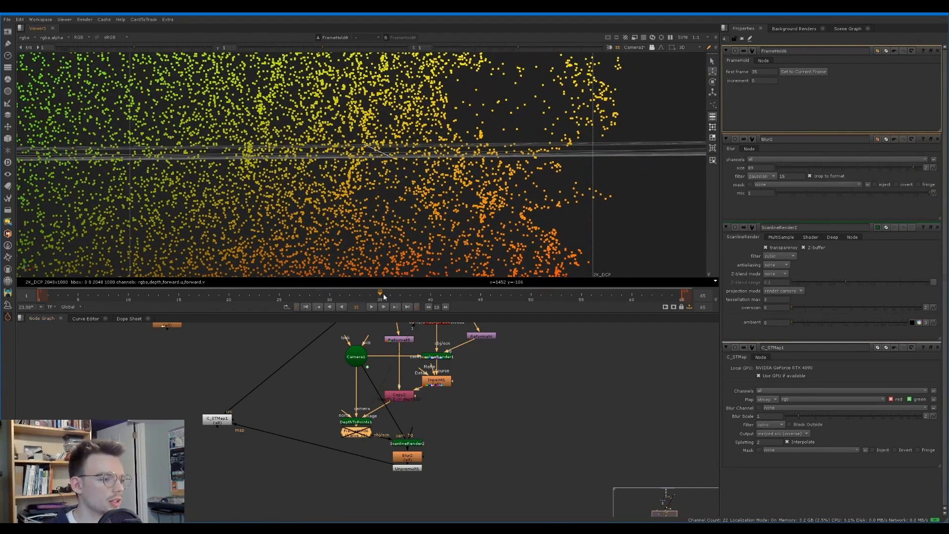
left_click_drag(381, 298, 389, 298)
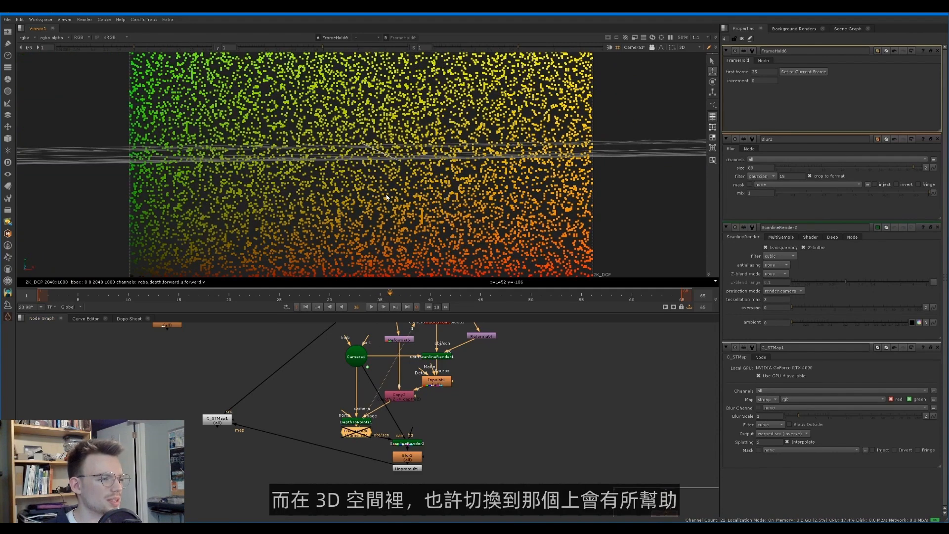
left_click(754, 71)
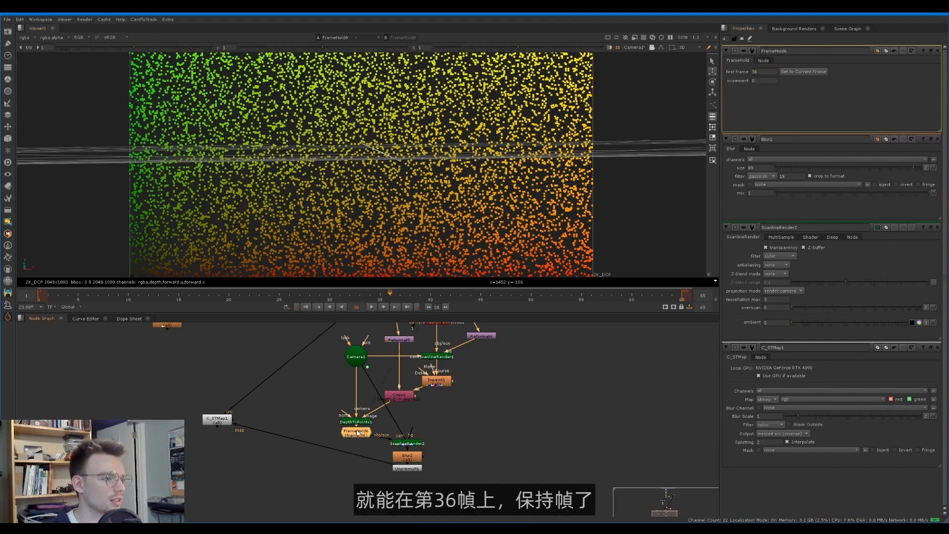
left_click_drag(390, 294, 333, 295)
Step: View the Blur2 output and return to the C_STMap1 output to check the stabilized plate
left_click(408, 459)
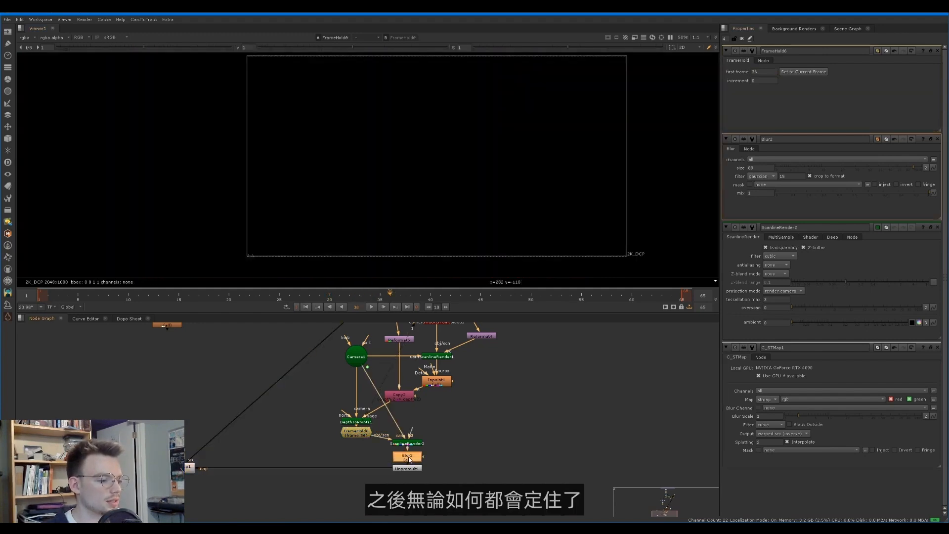
key("1")
key("1")
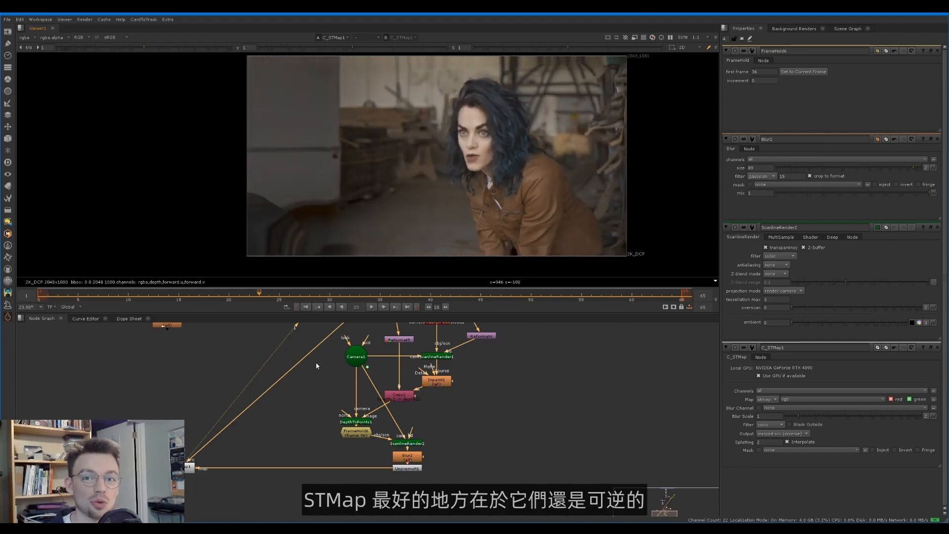
Step: Duplicate C_STMap1 below itself, connecting the copy's map input to the Unpremult node and its source input to C_STMap1
middle_click_drag(229, 452, 248, 424)
left_click(199, 439)
key("ctrl+c")
left_click(206, 479)
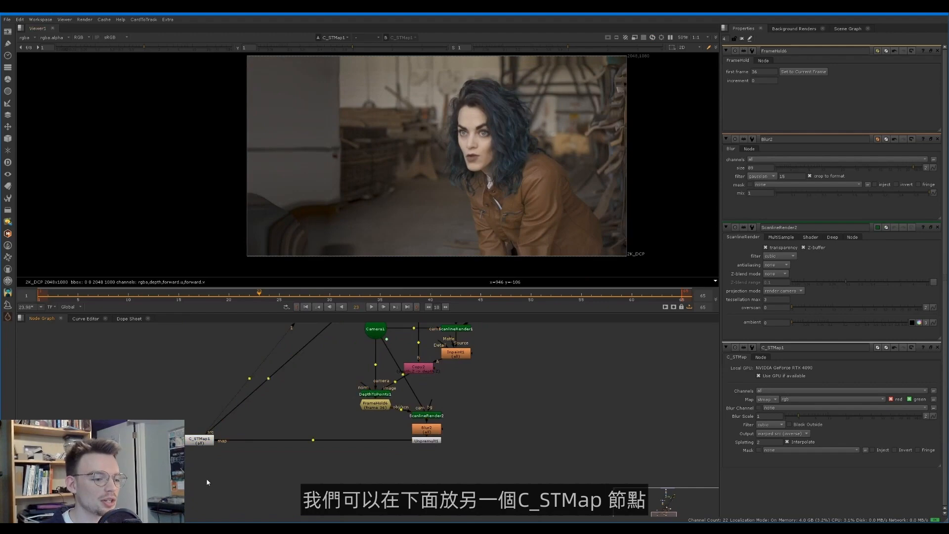
key("ctrl+v")
left_click_drag(206, 479, 425, 441)
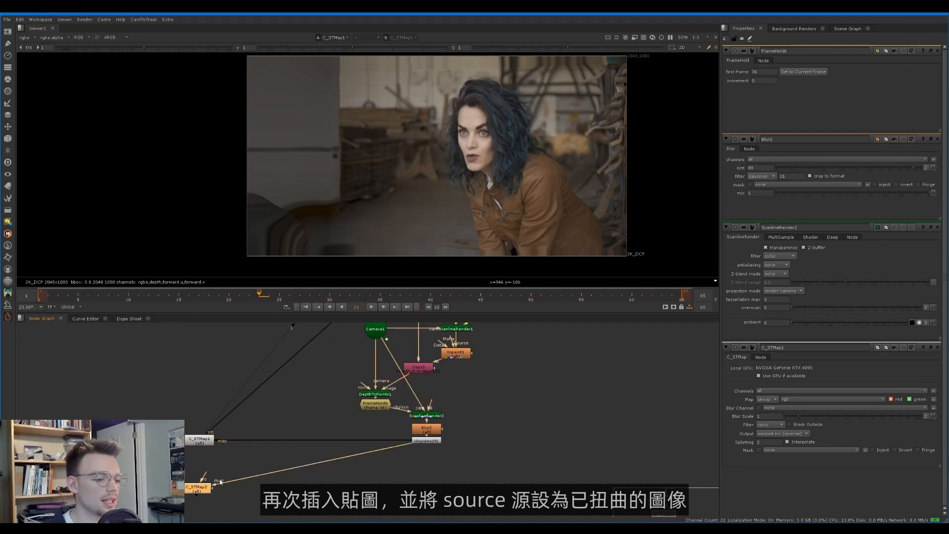
left_click(198, 441)
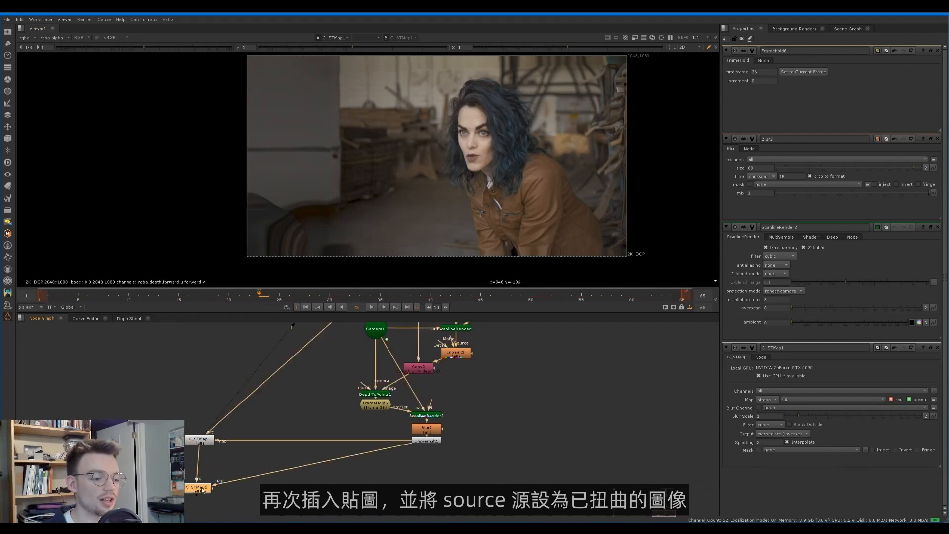
Step: Set the C_STMap2 output to warped src and view the reconstructed plate
double_click(200, 489)
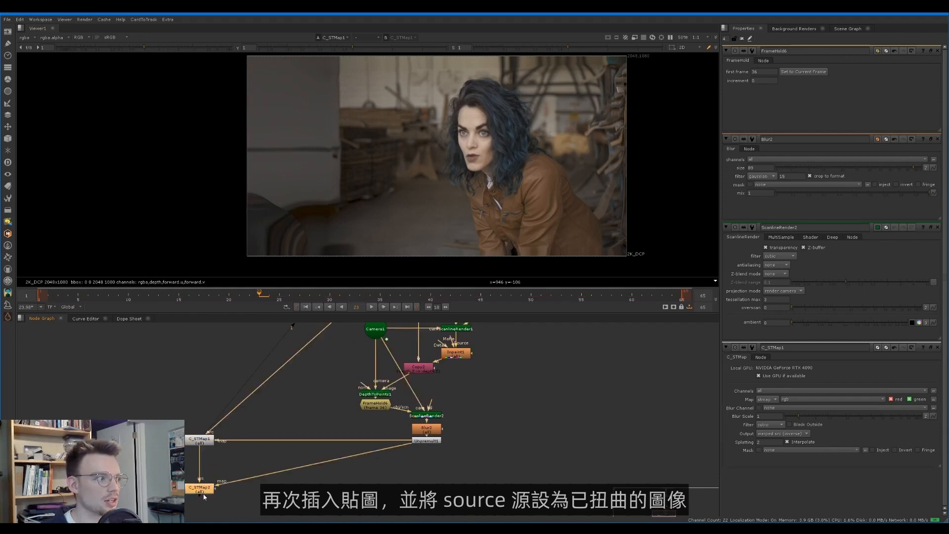
left_click(781, 138)
left_click(780, 129)
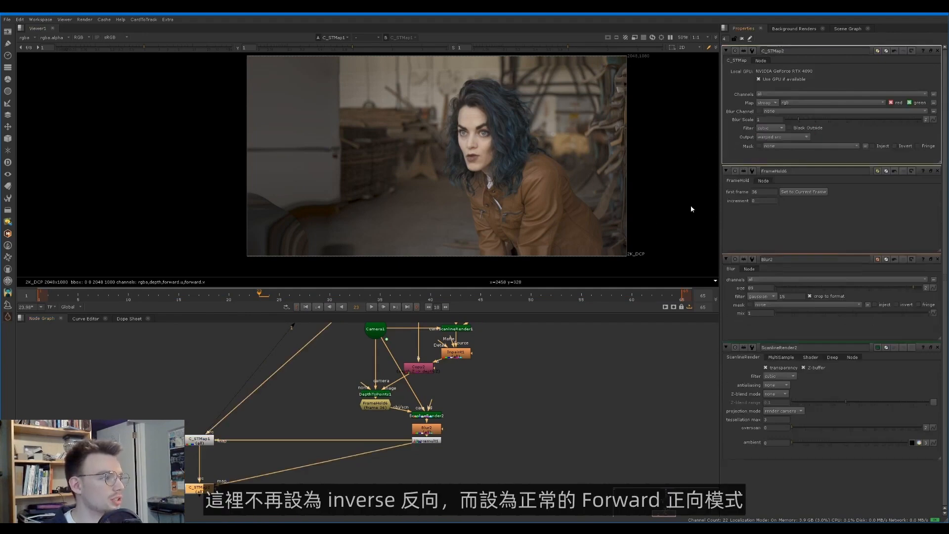
key("1")
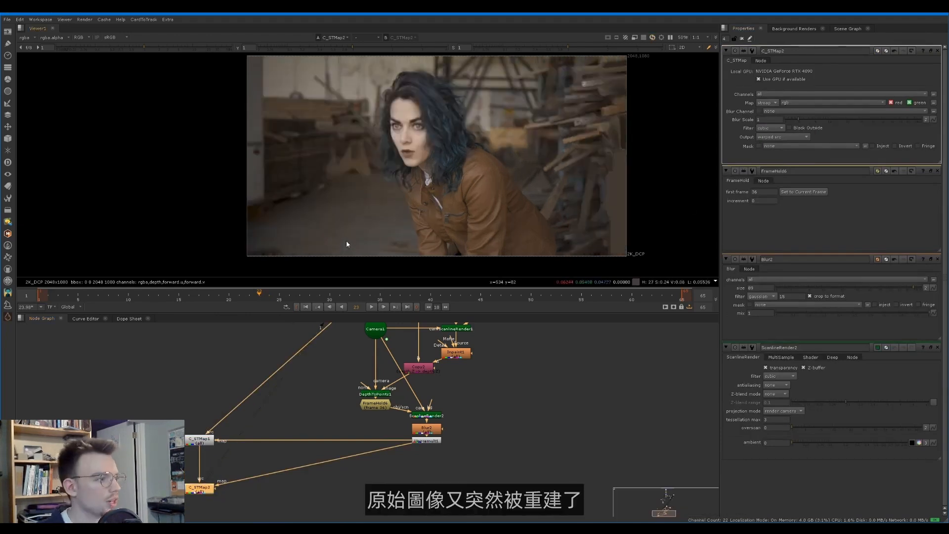
Step: Play back the C_STMap2 output and examine the frame edges and the area around the woman
key("l")
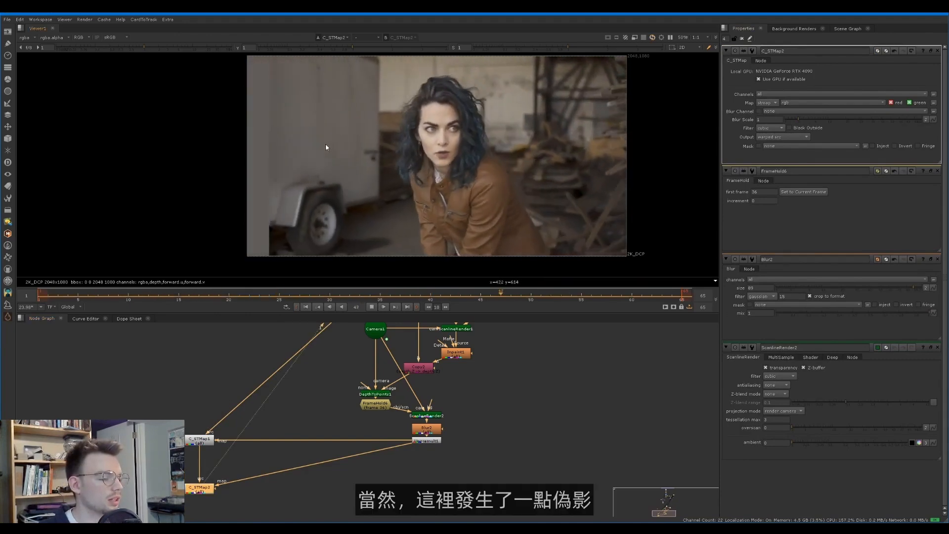
key("k")
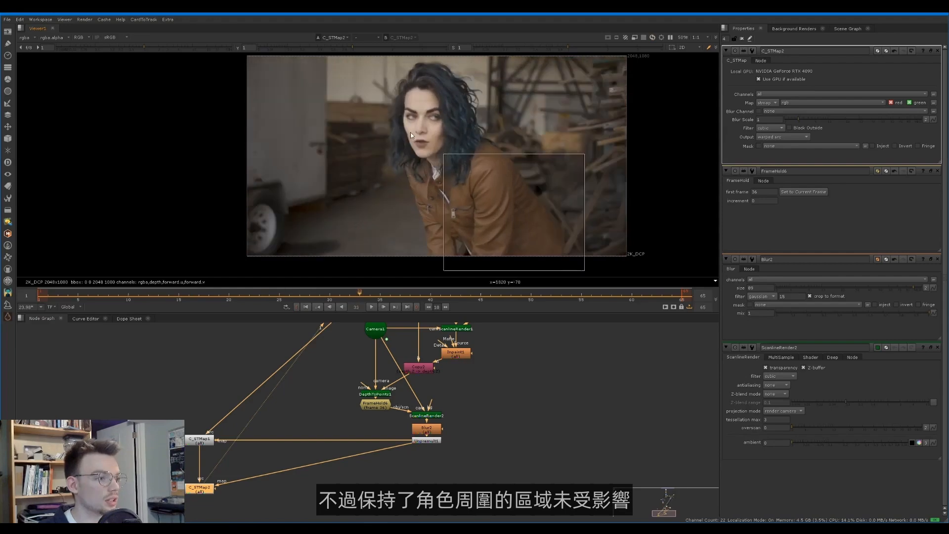
key("l")
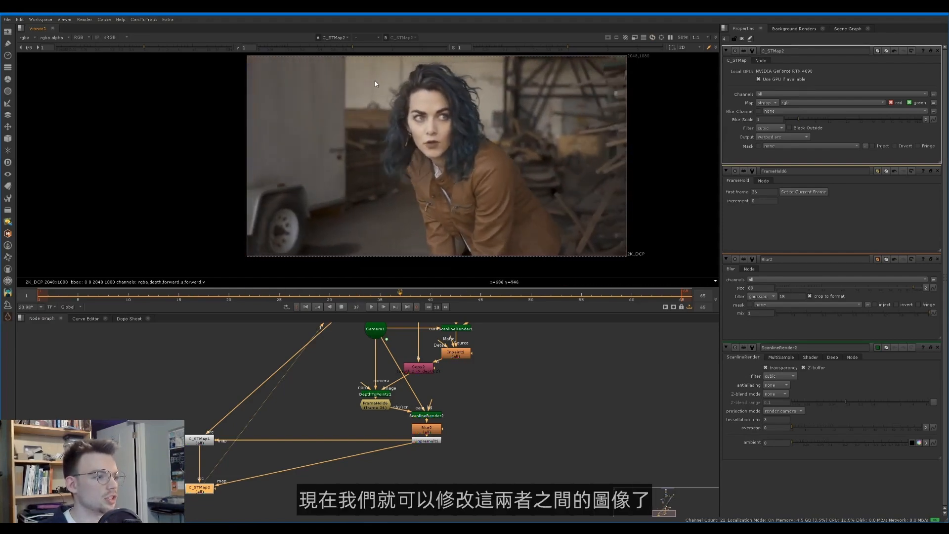
key("k")
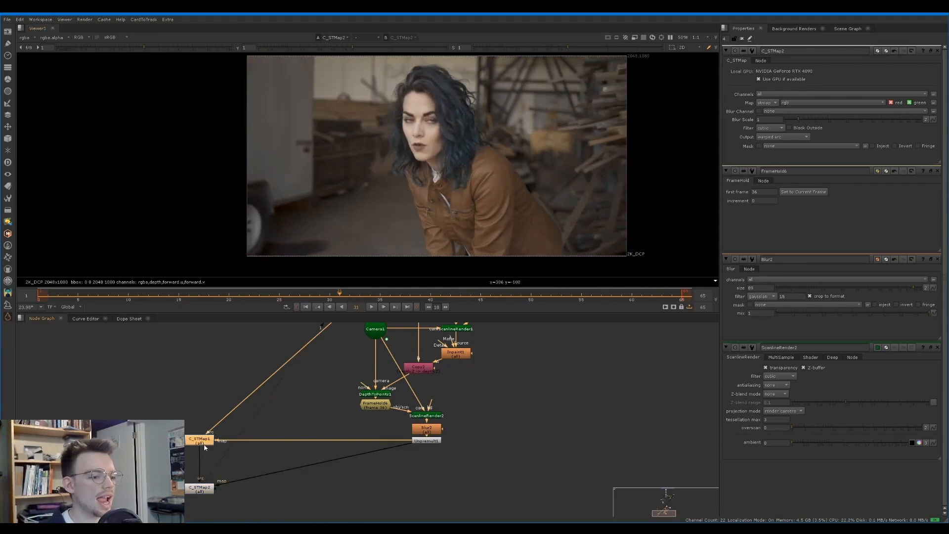
Step: Make room below C_STMap1 and insert a Grade node between C_STMap1 and C_STMap2
left_click_drag(199, 493, 199, 504)
left_click(186, 461)
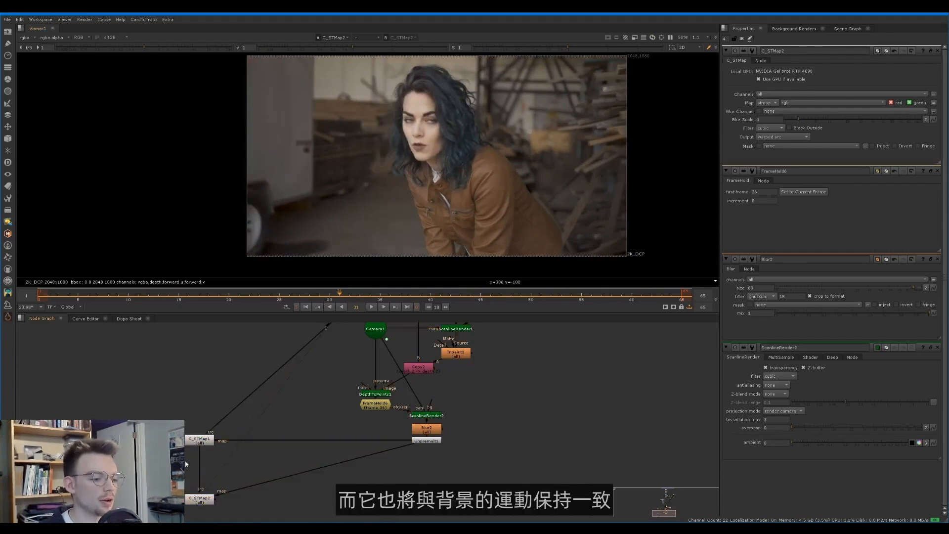
key("g")
left_click_drag(187, 463, 199, 466)
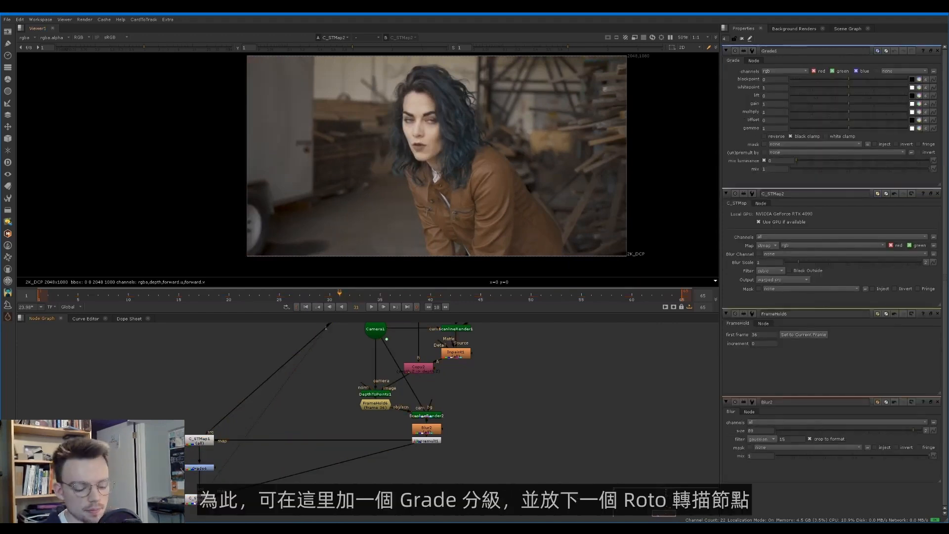
Step: Add a Roto with a closed, rounded triangular shape near the trailer's edge and raise the Grade gain to 2.05
key("o")
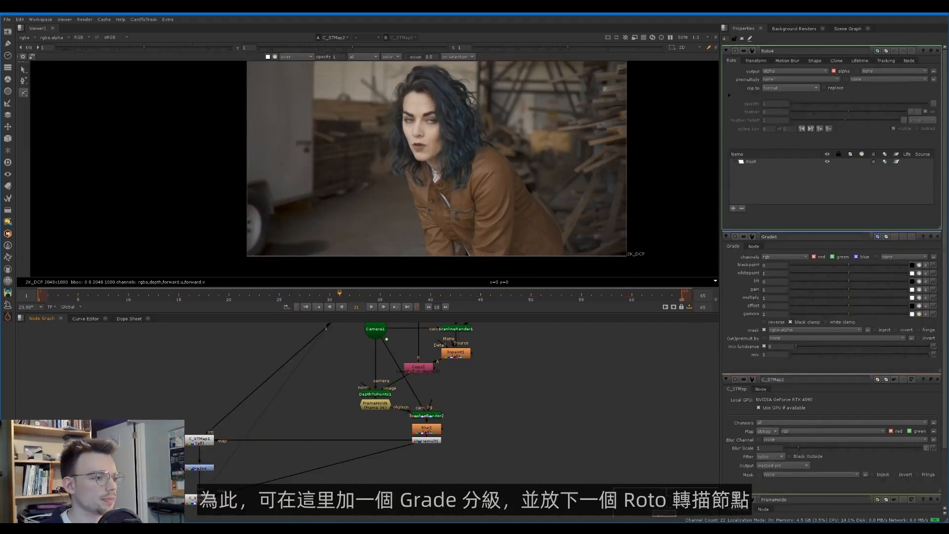
left_click(307, 106)
left_click_drag(295, 149, 314, 159)
left_click(307, 106)
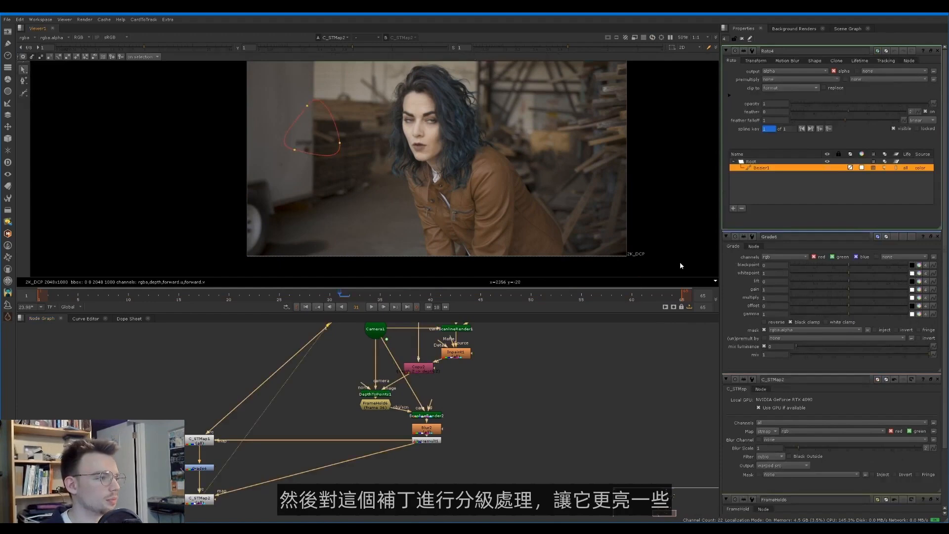
left_click(198, 467)
left_click_drag(839, 104, 890, 104)
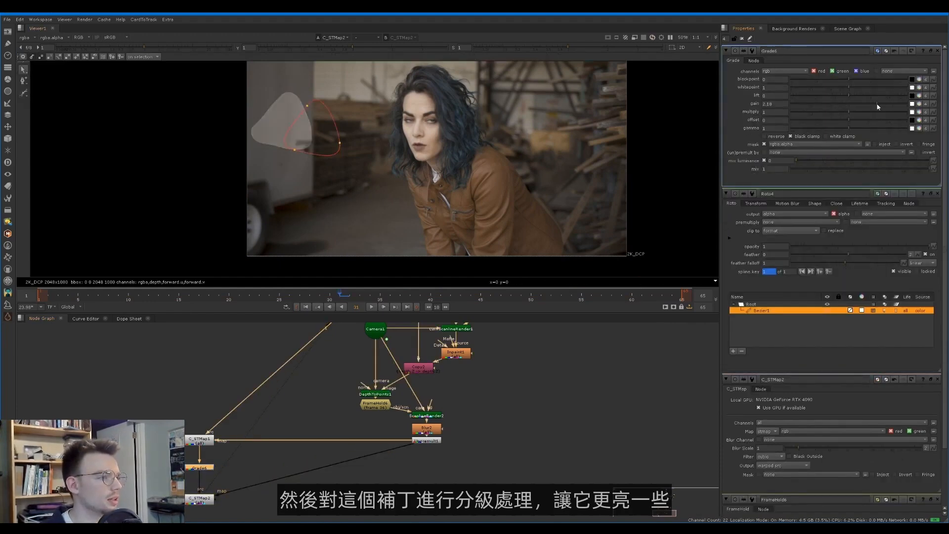
Step: Shift the roto shape toward the woman, close the Roto properties, and play back the brightened patch
left_click_drag(329, 129, 346, 137)
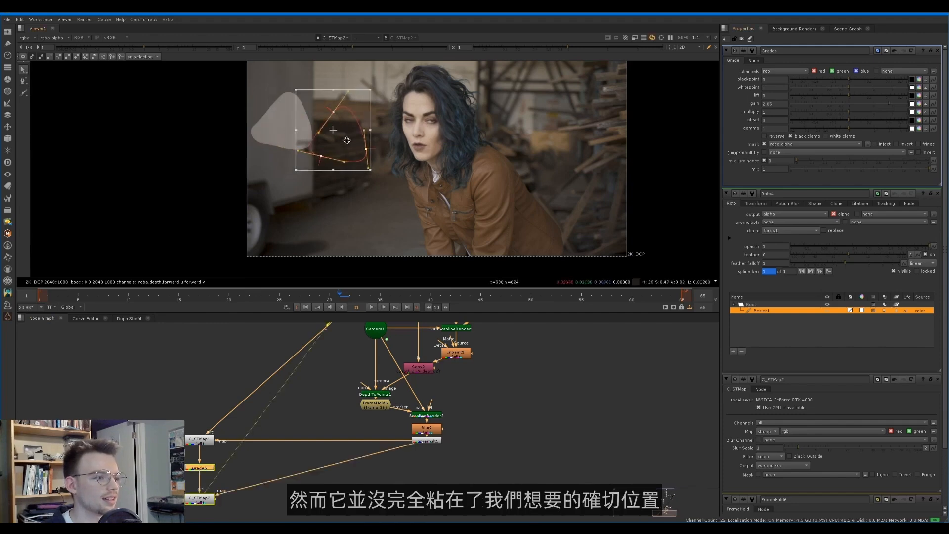
left_click(937, 193)
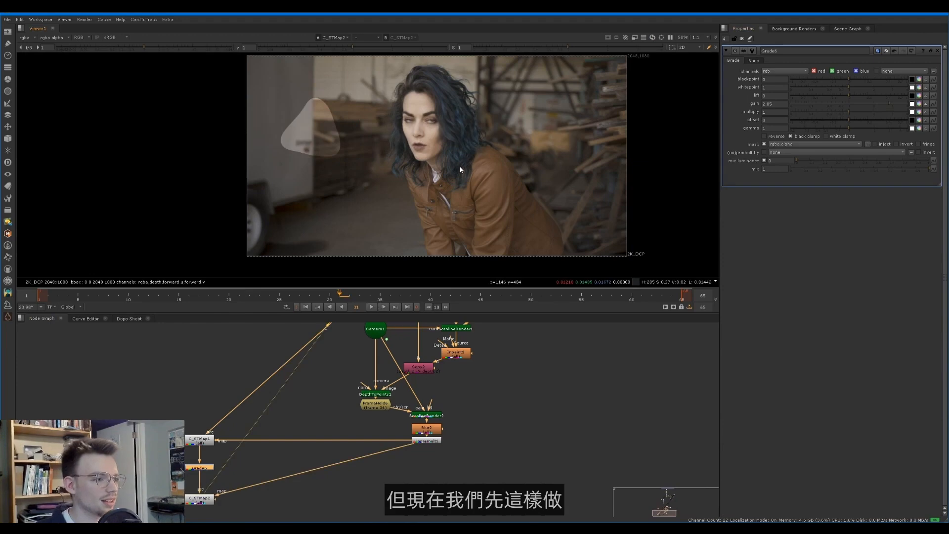
key("l")
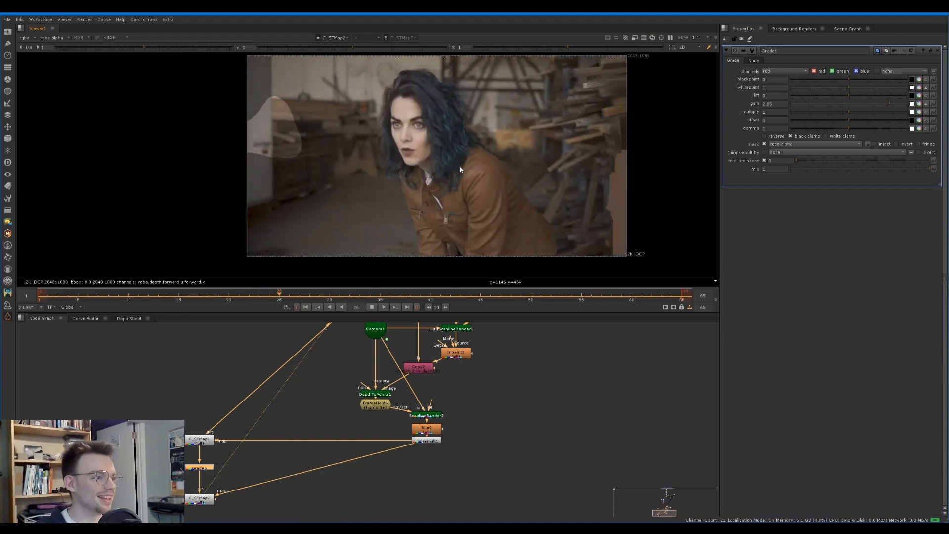
key("k")
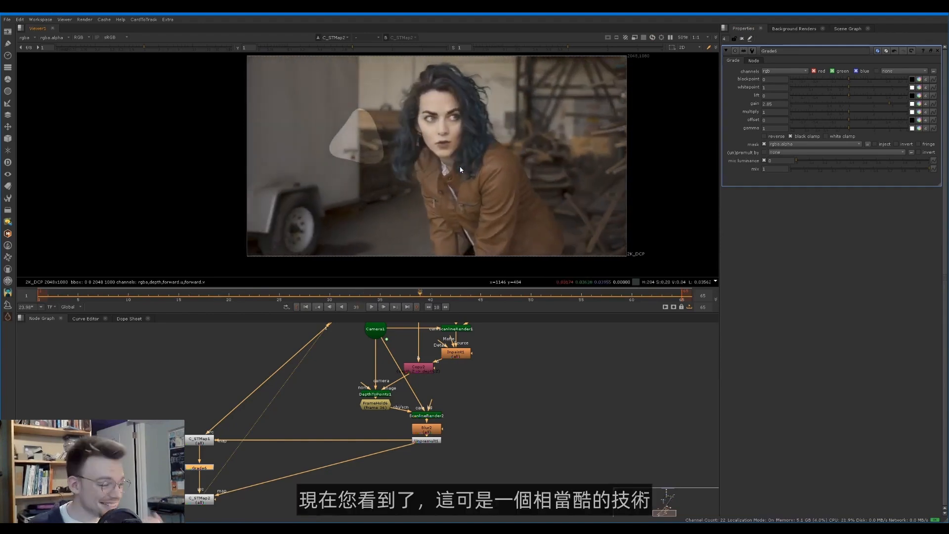
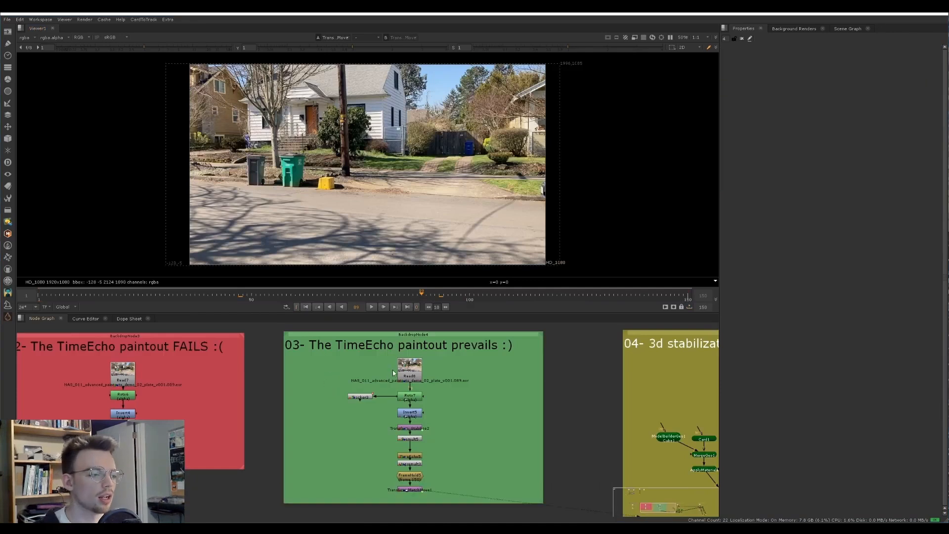
Step: View the plate, stabilized plate and final motion-restored output of the 03 TimeEcho paintout setup across several frames
left_click(409, 365)
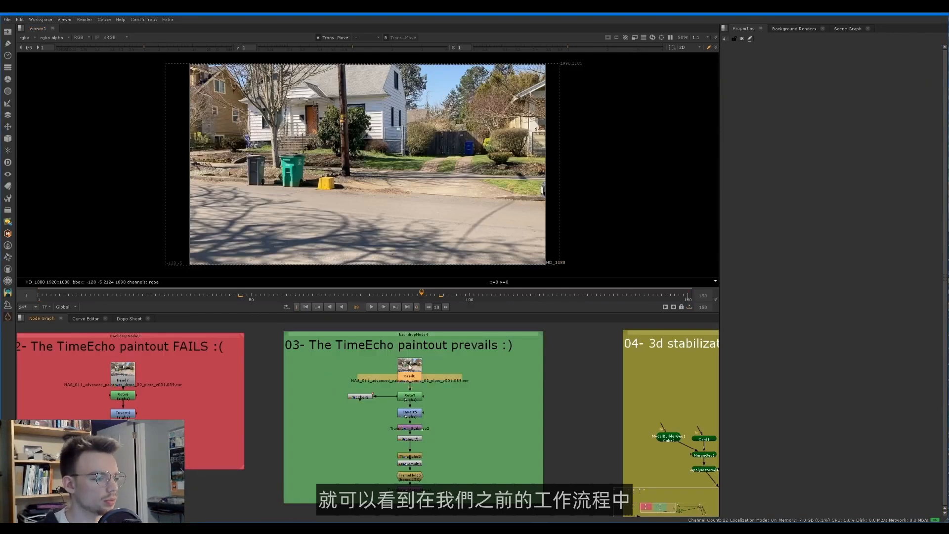
key("1")
left_click_drag(110, 292, 491, 299)
left_click(409, 428)
key("1")
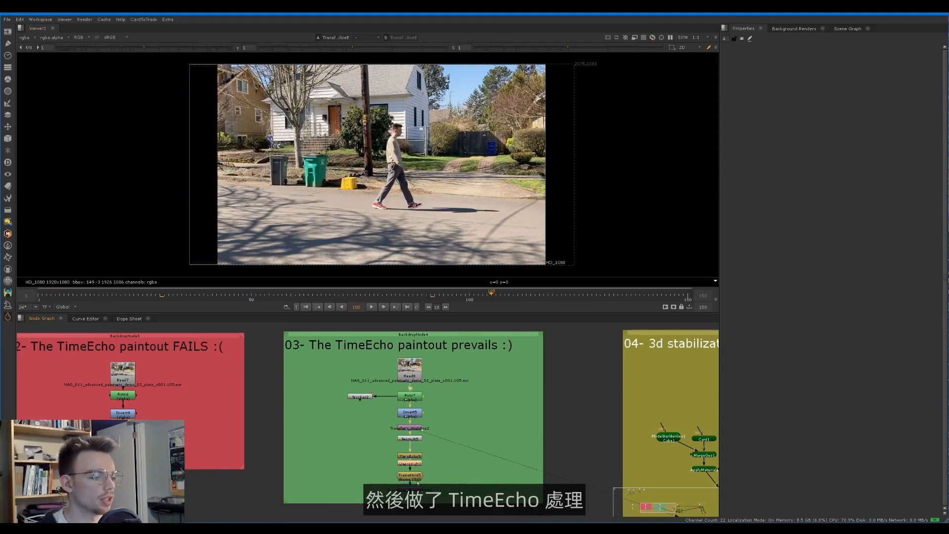
left_click(418, 483)
key("1")
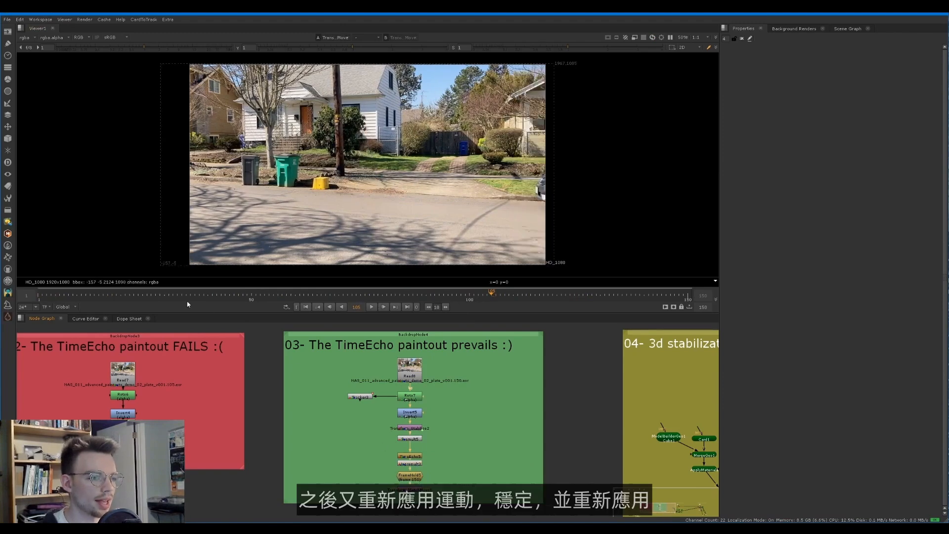
left_click_drag(187, 299, 400, 298)
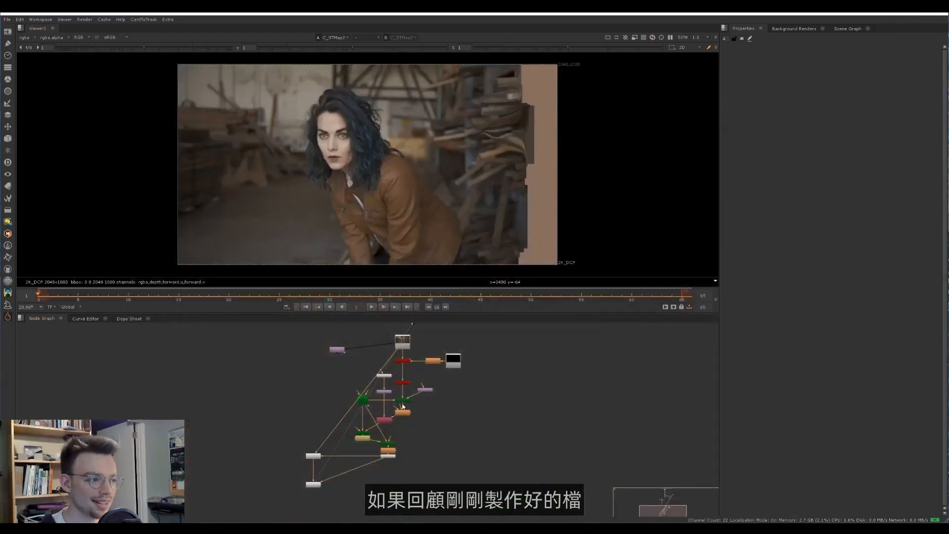
Step: Review the STMap node tree and scrub through the source plate from Read3
scroll(302, 447, "up", 5)
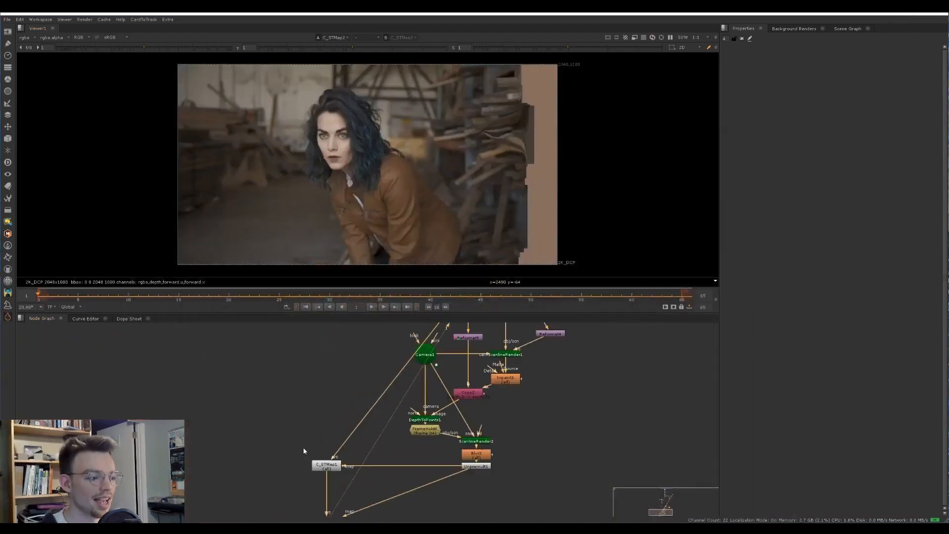
middle_click_drag(318, 439, 334, 408)
scroll(377, 383, "down", 5)
middle_click_drag(409, 366, 395, 403)
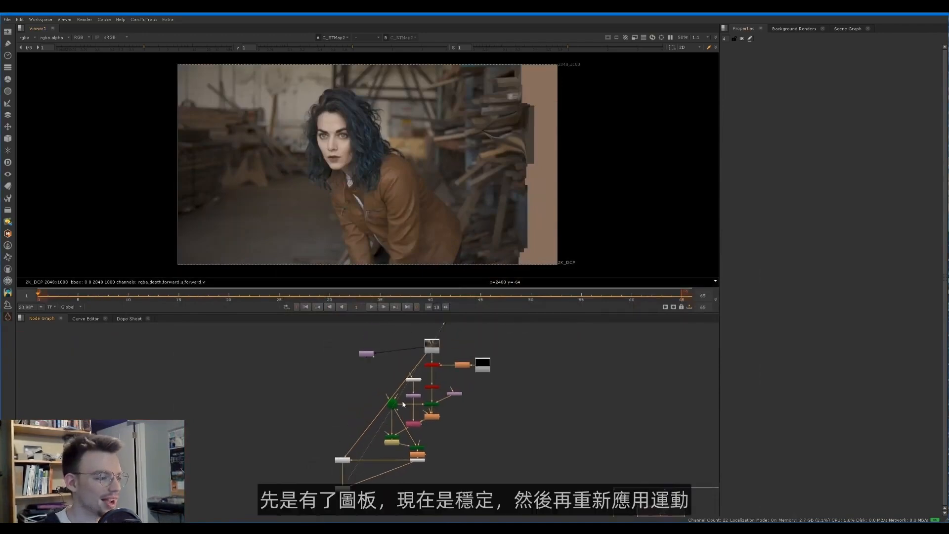
left_click(435, 351)
key("1")
left_click_drag(56, 297, 590, 282)
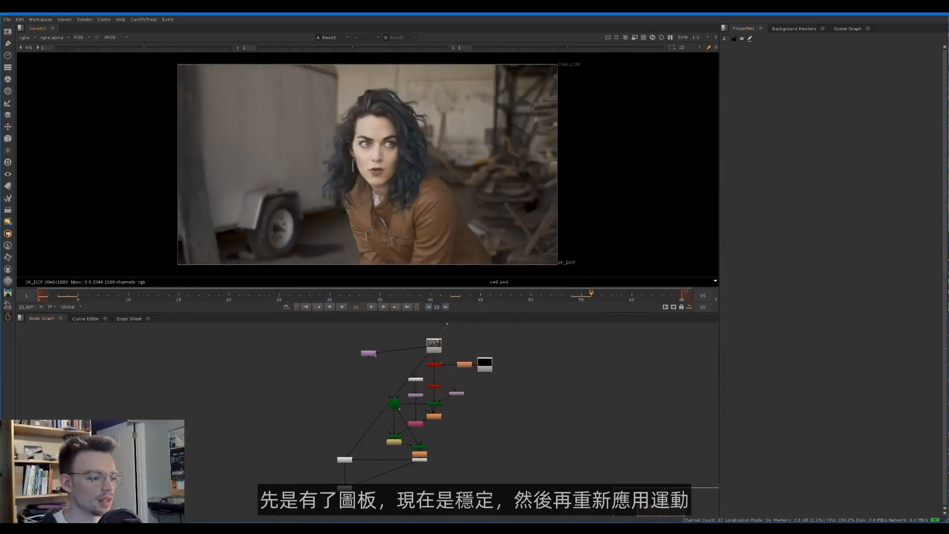
Step: View the outputs of C_STMap1 and C_STMap2 and scrub to compare stabilized and restored motion
left_click(346, 460)
key("1")
left_click_drag(527, 297, 235, 301)
key("1")
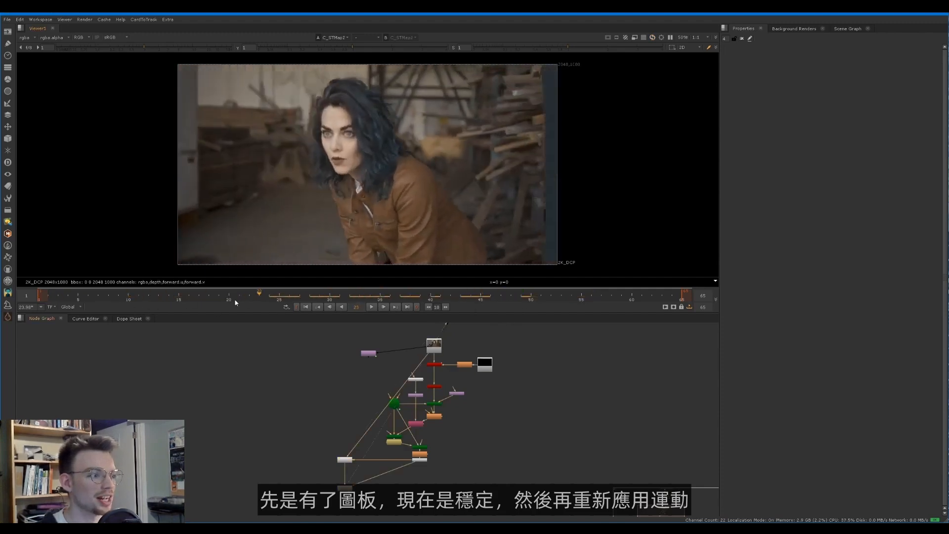
left_click_drag(235, 301, 158, 299)
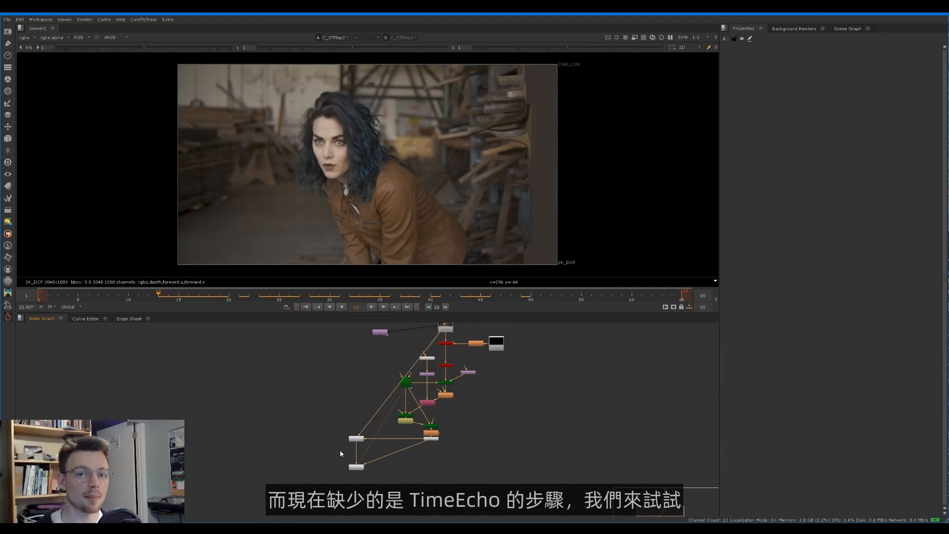
Step: Move the LensDistortion node away from the tree and connect C_STMap1's source to it instead of Read3
scroll(396, 477, "up", 4)
middle_click_drag(396, 478, 420, 494)
scroll(423, 446, "down", 4)
scroll(426, 414, "up", 3)
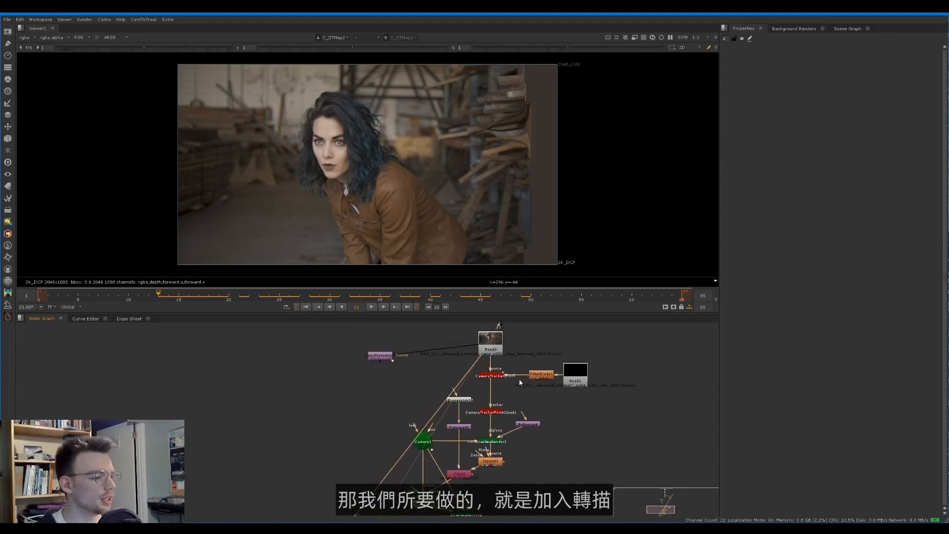
left_click_drag(626, 398, 523, 381)
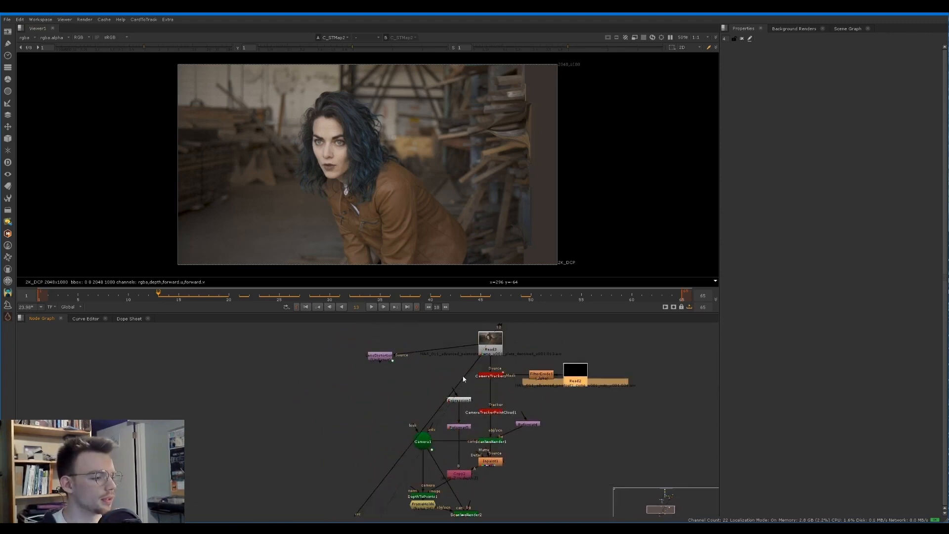
middle_click_drag(420, 355, 458, 364)
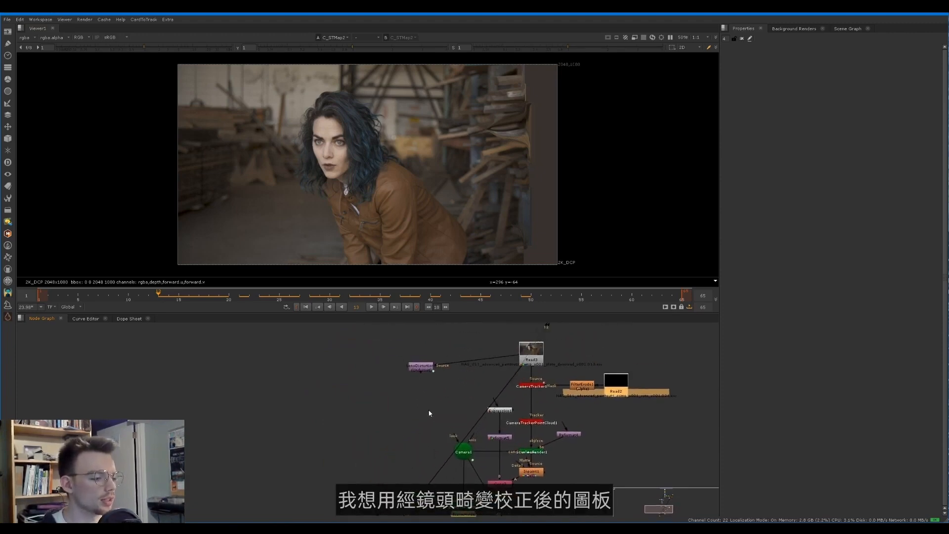
left_click_drag(418, 364, 374, 353)
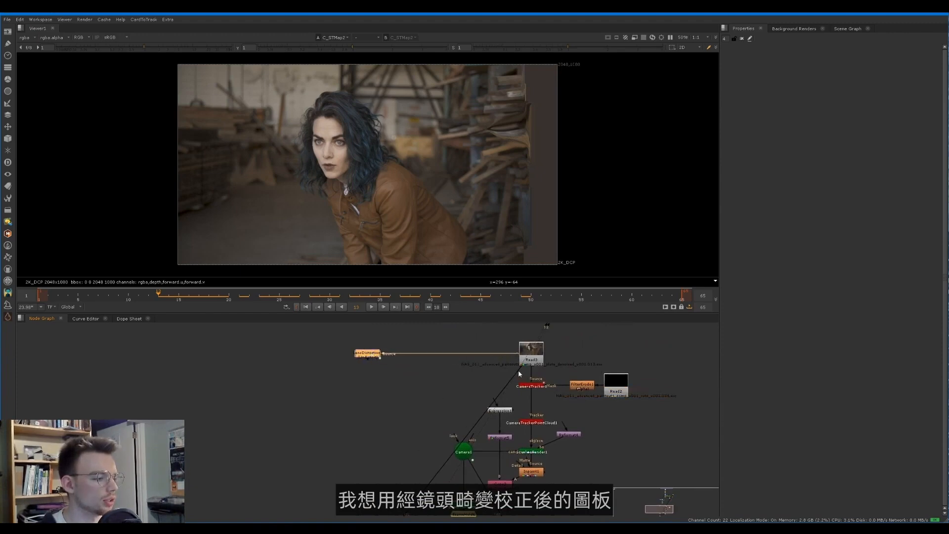
left_click_drag(519, 374, 379, 358)
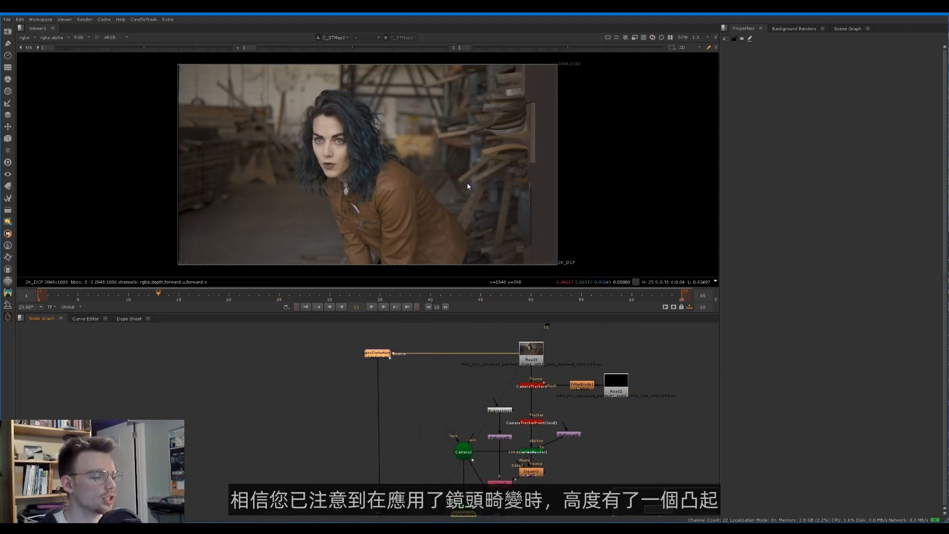
left_click_drag(381, 359, 383, 359)
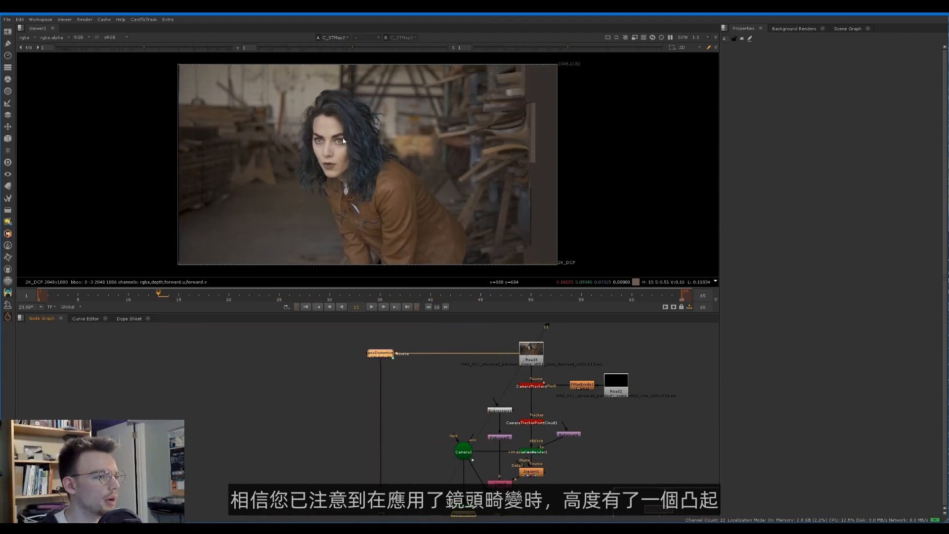
Step: Compare the frame with LensDistortion disabled and enabled, then examine the C_STMap1 output with it active
key("d")
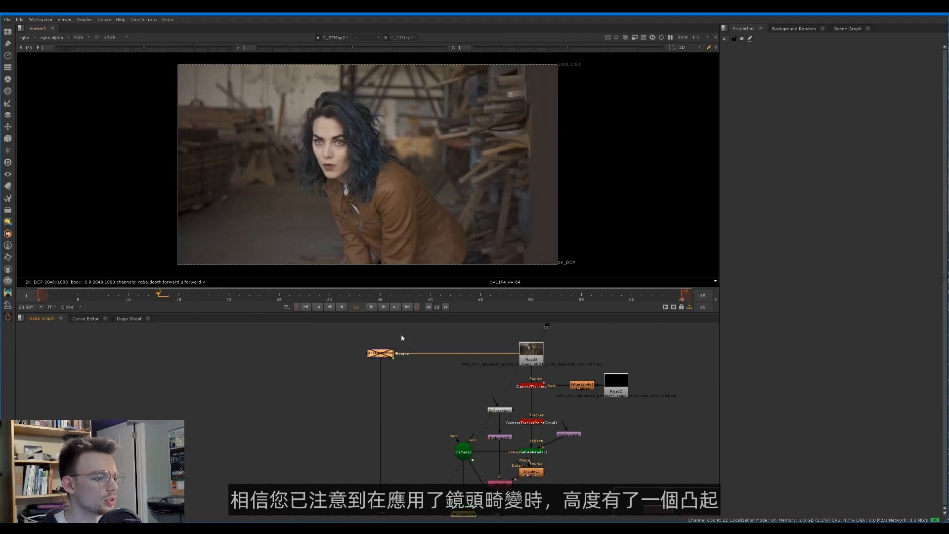
key("1")
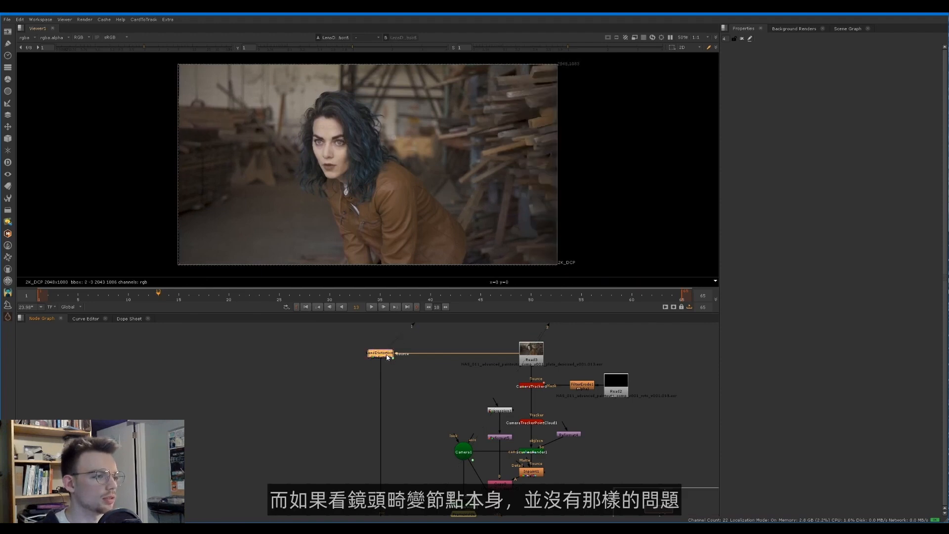
key("d")
key("d")
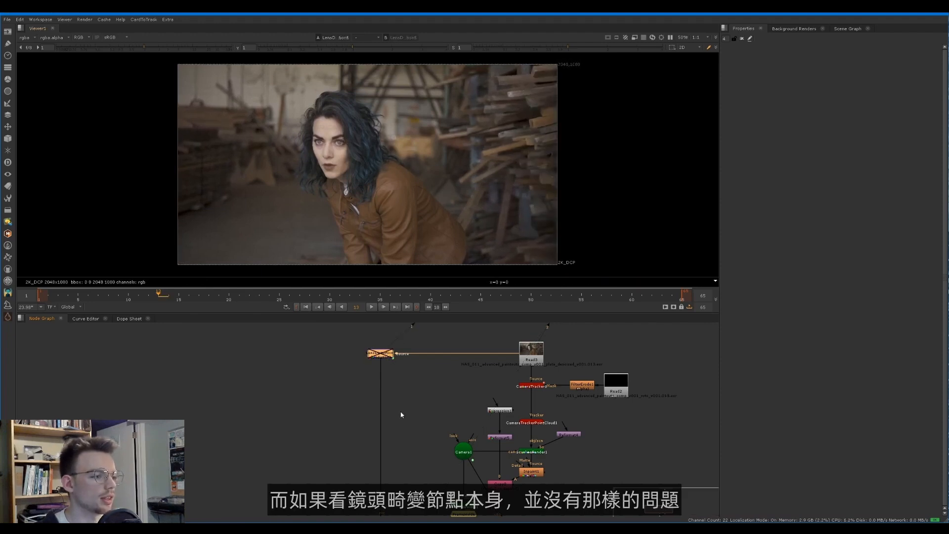
middle_click_drag(395, 492, 396, 434)
left_click(382, 449)
key("1")
scroll(395, 433, "down", 1)
middle_click_drag(393, 356, 388, 371)
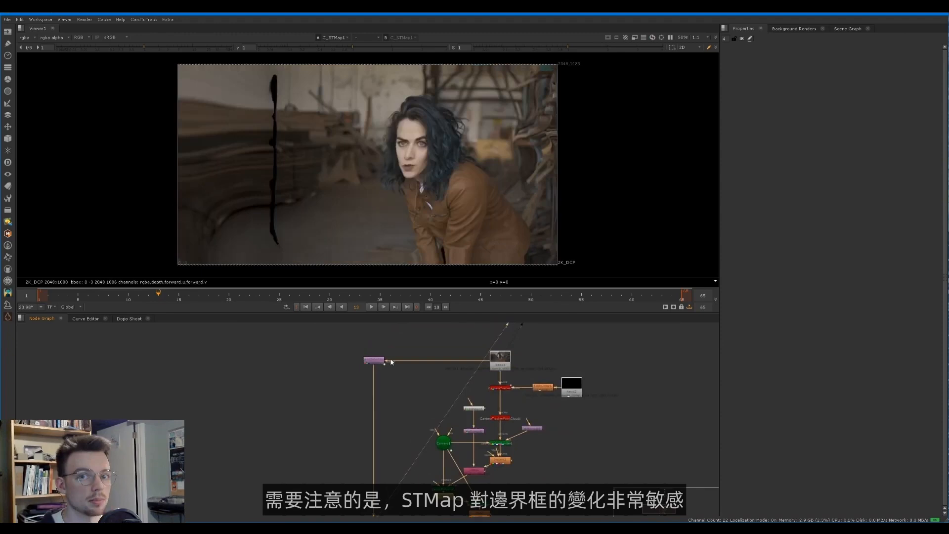
Step: Open the LensDistortion1 properties and compare the bounding box of its output with that of Expression1
left_click(379, 361)
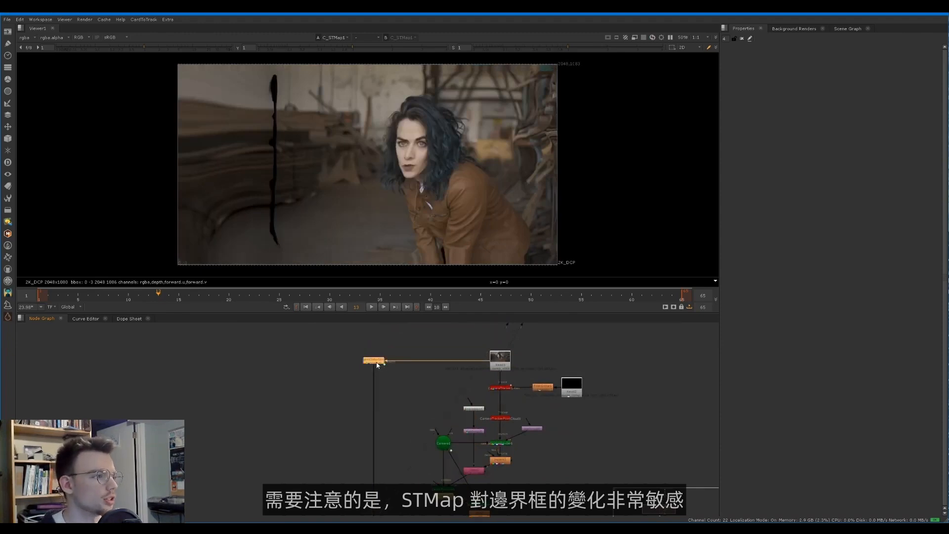
double_click(377, 365)
key("1")
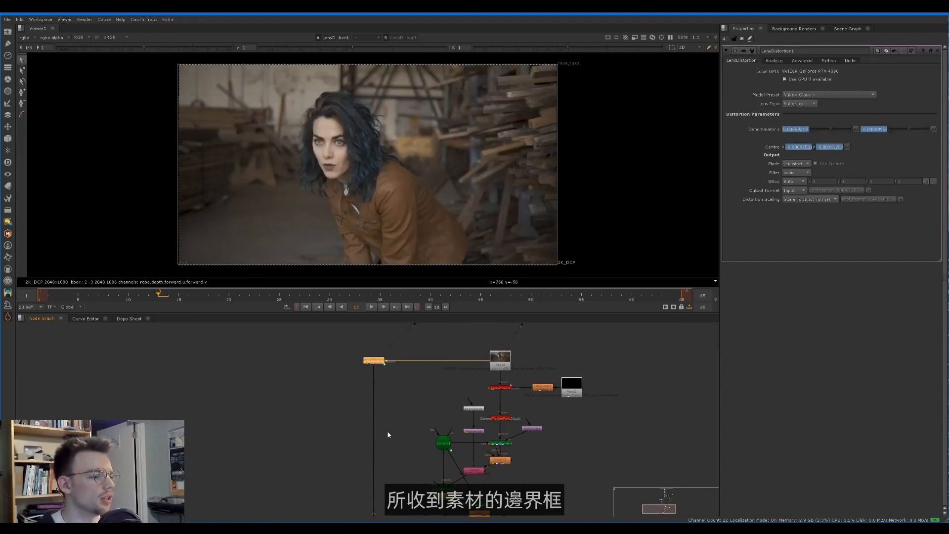
middle_click_drag(388, 435, 368, 406)
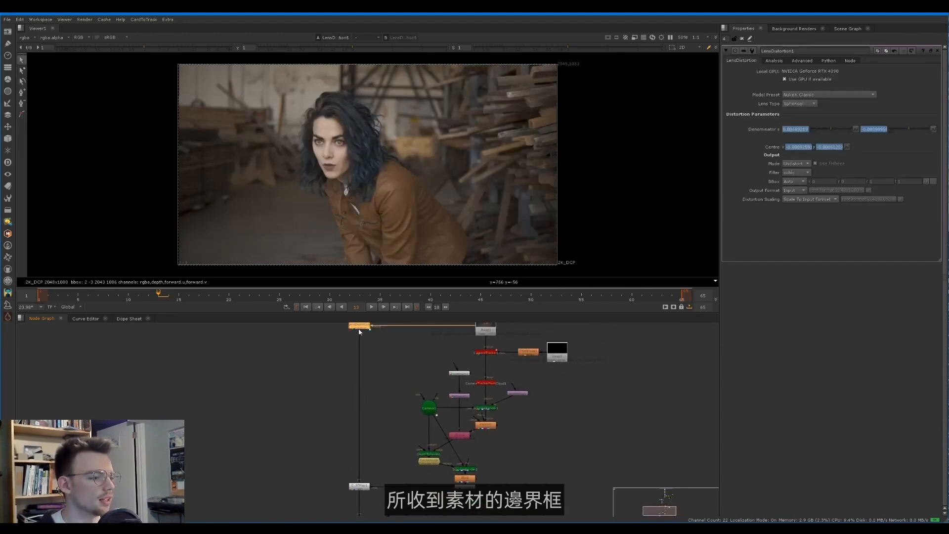
scroll(469, 481, "up", 2)
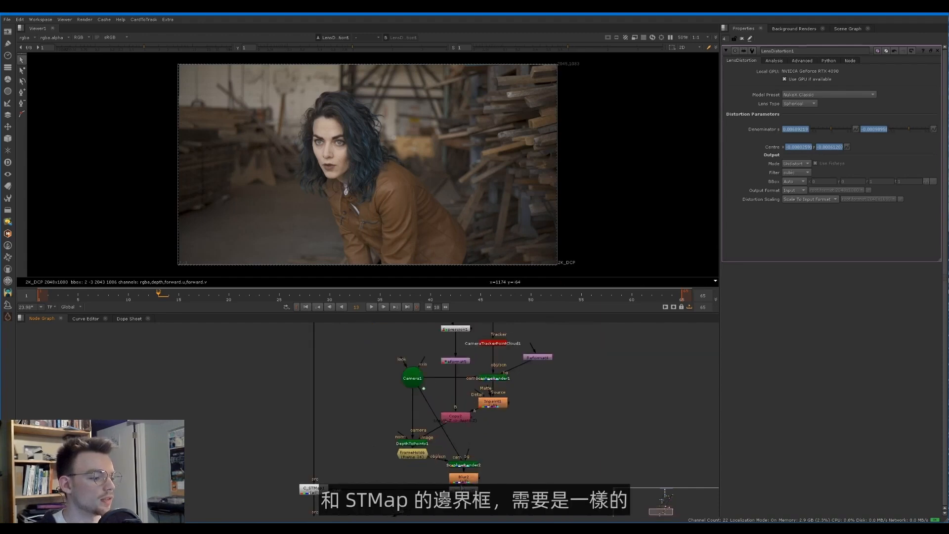
scroll(454, 350, "up", 1)
middle_click_drag(454, 350, 434, 389)
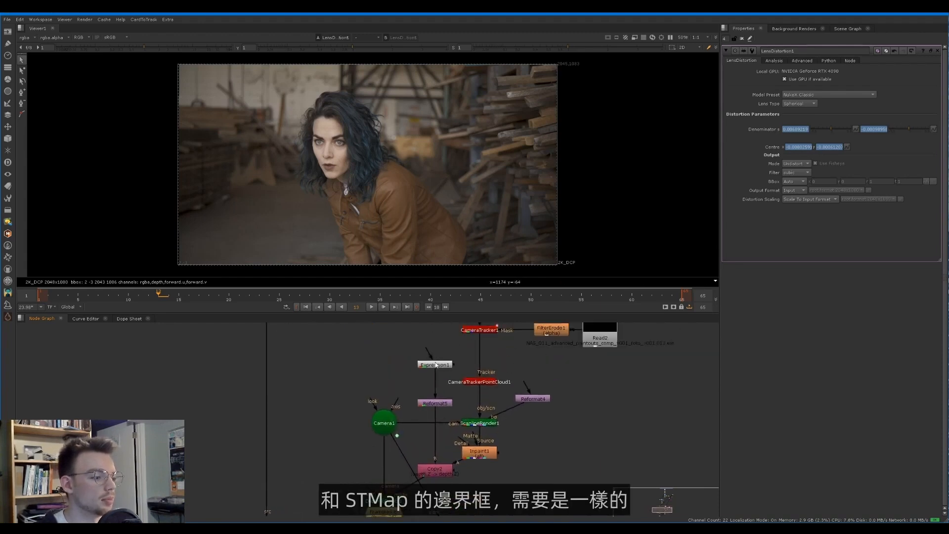
left_click(436, 365)
key("1")
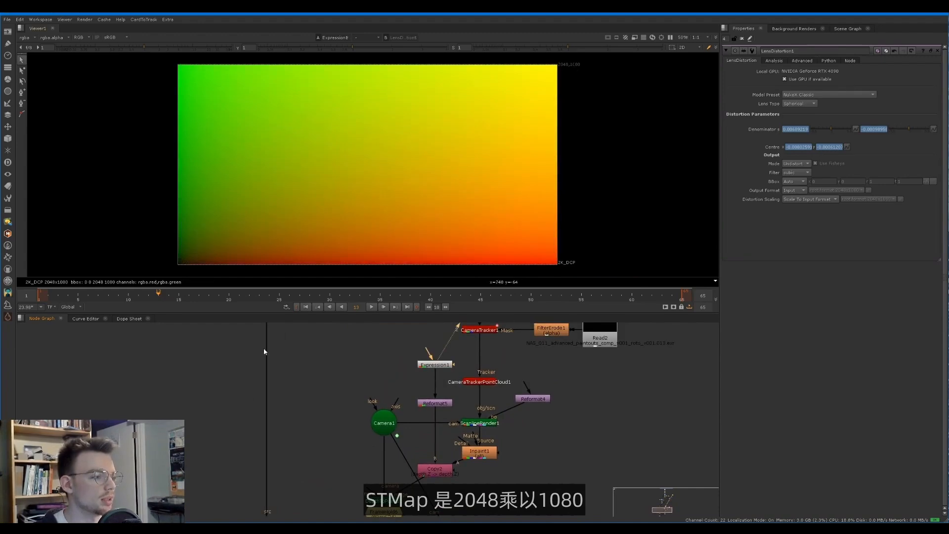
middle_click_drag(264, 349, 272, 468)
left_click(286, 409)
key("1")
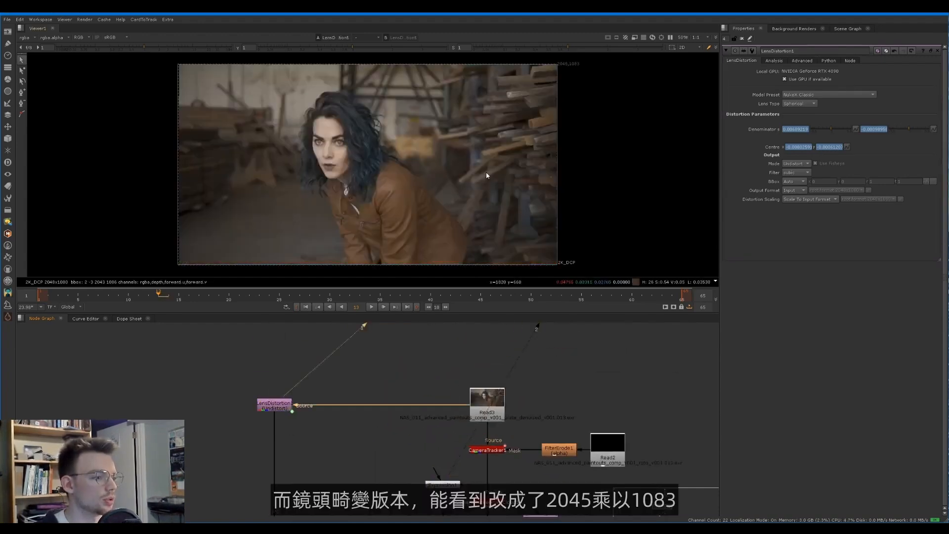
Step: Examine the undistorted plate's bounding box at the upper-right corner of the image, then fit the whole frame
scroll(521, 81, "up", 10)
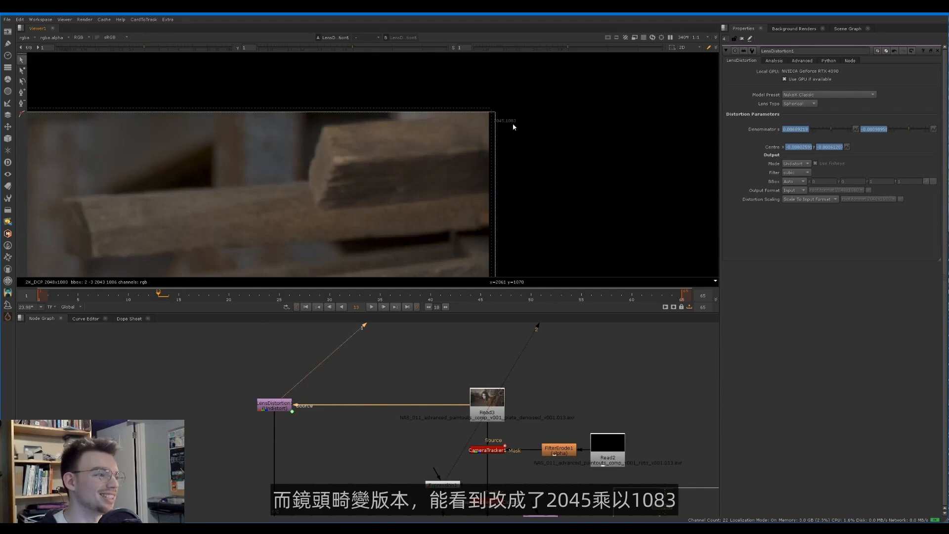
scroll(319, 412, "up", 1)
middle_click_drag(319, 412, 334, 345)
scroll(334, 345, "down", 1)
scroll(373, 182, "down", 5)
key("f")
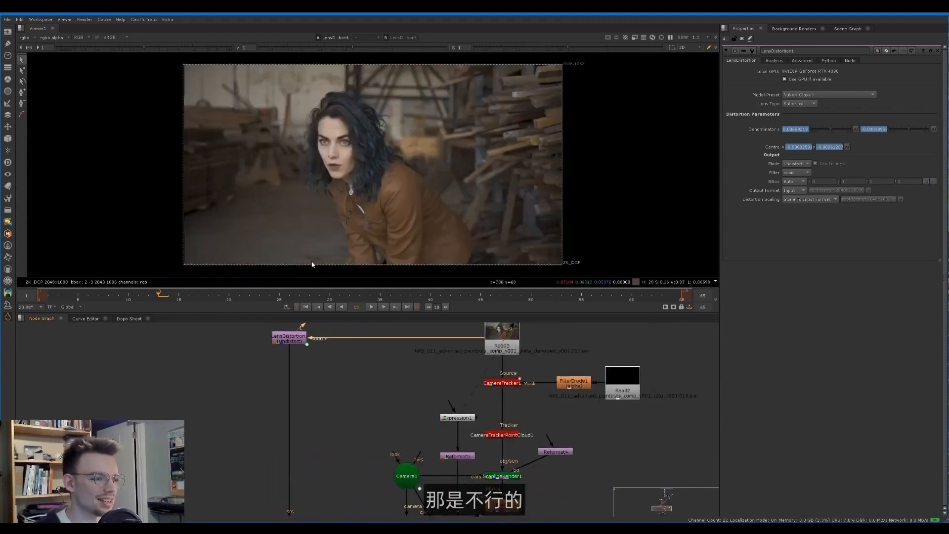
Step: Add a Crop node after LensDistortion1, turn off black outside, and check the cropped bounding box
middle_click_drag(345, 495, 355, 450)
middle_click_drag(333, 385, 328, 464)
left_click(305, 374)
key("Tab")
type("c")
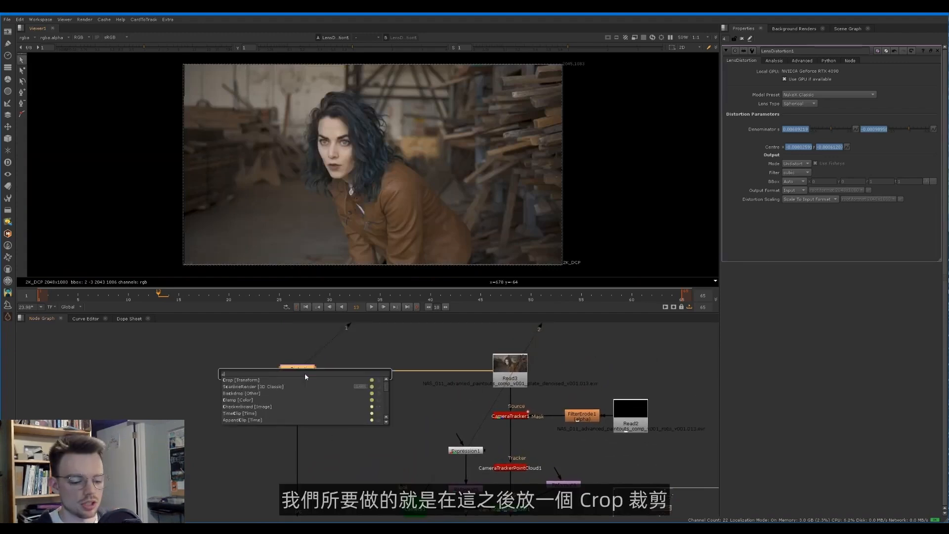
type("rop [Transform")
key("Return")
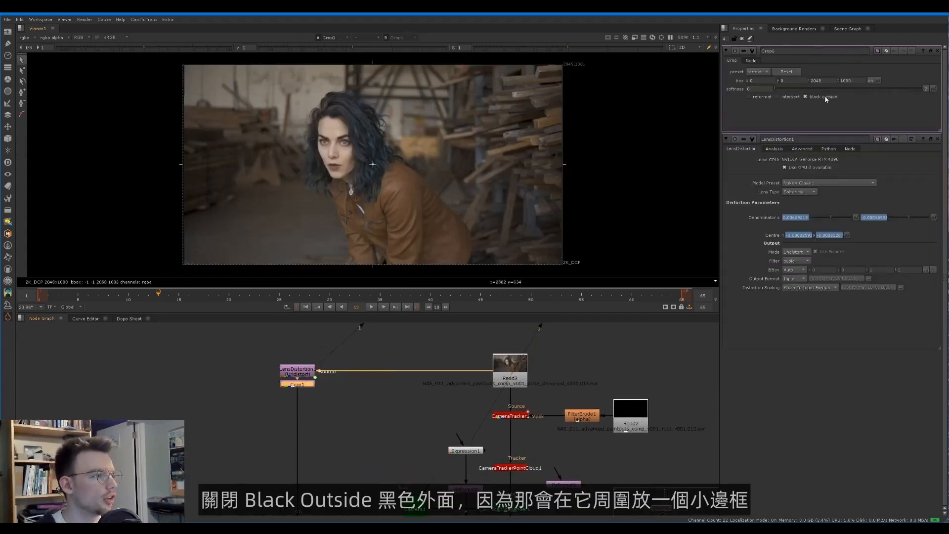
scroll(547, 55, "up", 4)
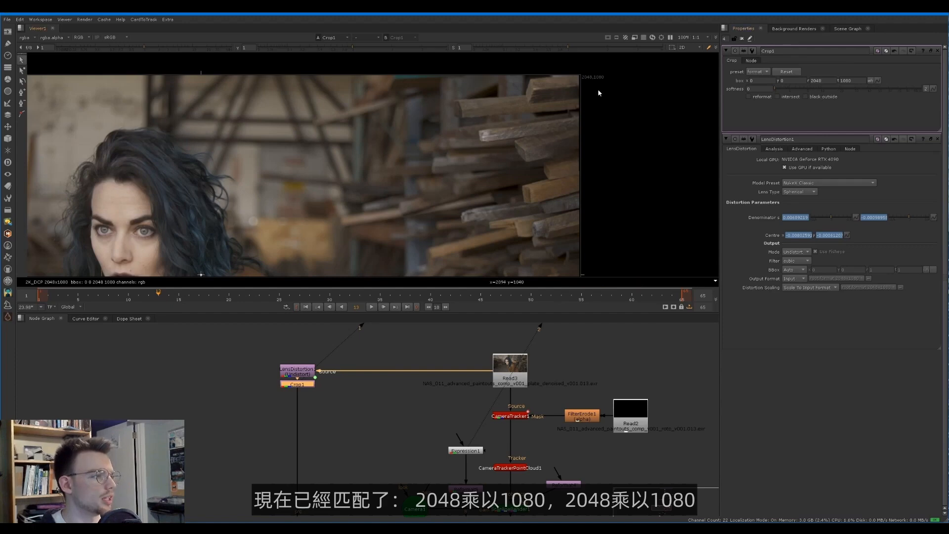
key("2")
key("1")
scroll(381, 331, "down", 4)
scroll(361, 353, "down", 2)
Step: View the C_STMap1 output and compare it with the Crop node disabled and enabled
middle_click_drag(358, 404, 377, 432)
scroll(348, 409, "up", 4)
left_click(349, 409)
key("1")
key("f")
middle_click_drag(352, 346, 349, 374)
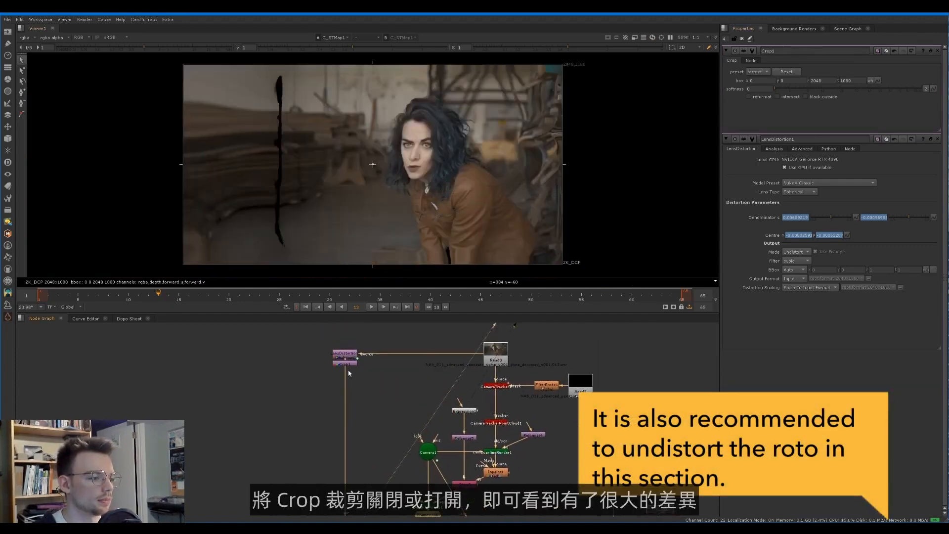
left_click(349, 363)
key("d")
key("d")
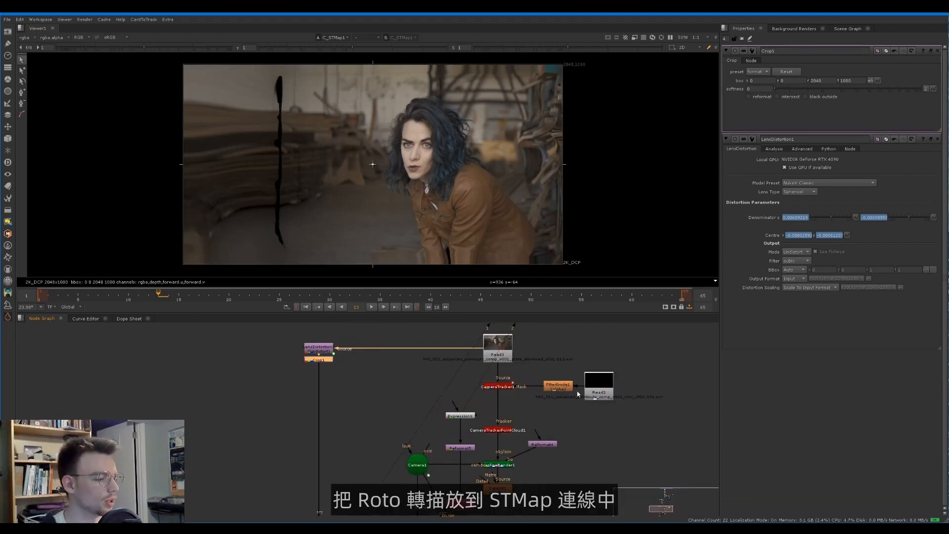
Step: Move the FilterErode1 and Read2 roto nodes to the other side of CameraTracker1, near the LensDistortion1 stream
left_click_drag(564, 389, 447, 389)
left_click_drag(593, 389, 383, 384)
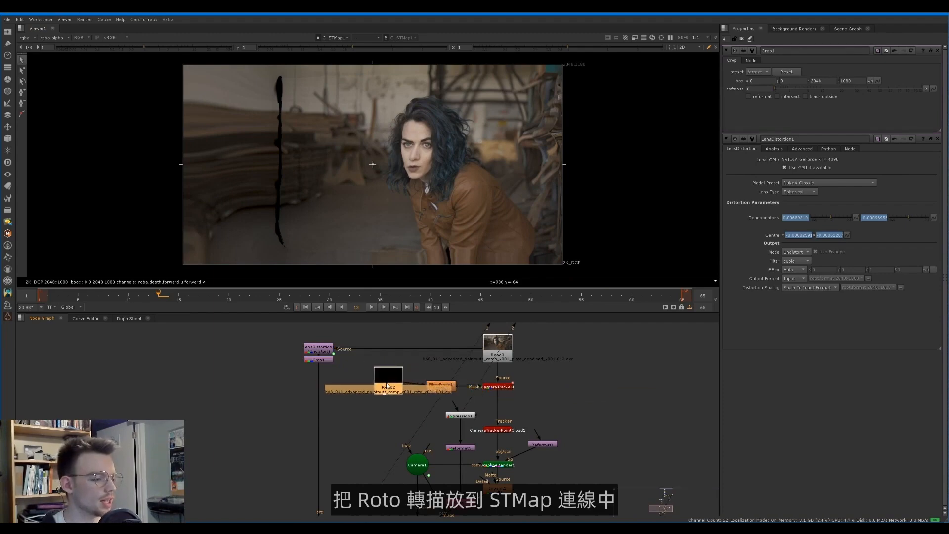
scroll(351, 458, "down", 2)
middle_click_drag(349, 459, 414, 399)
scroll(419, 420, "up", 2)
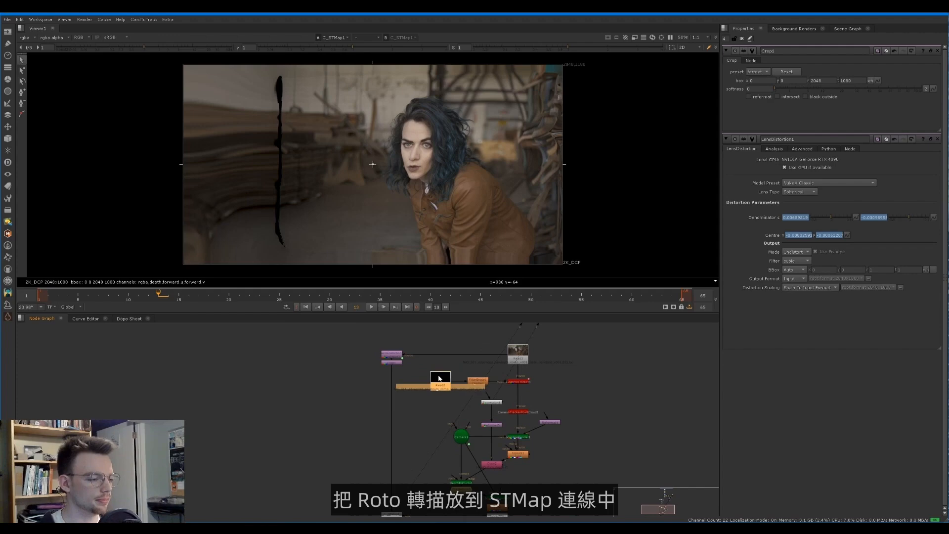
Step: Copy Read2's roto alpha into the plate stream with a Copy node placed between Crop1 and C_STMap1
scroll(400, 395, "up", 2)
key("k")
left_click_drag(392, 419, 384, 419)
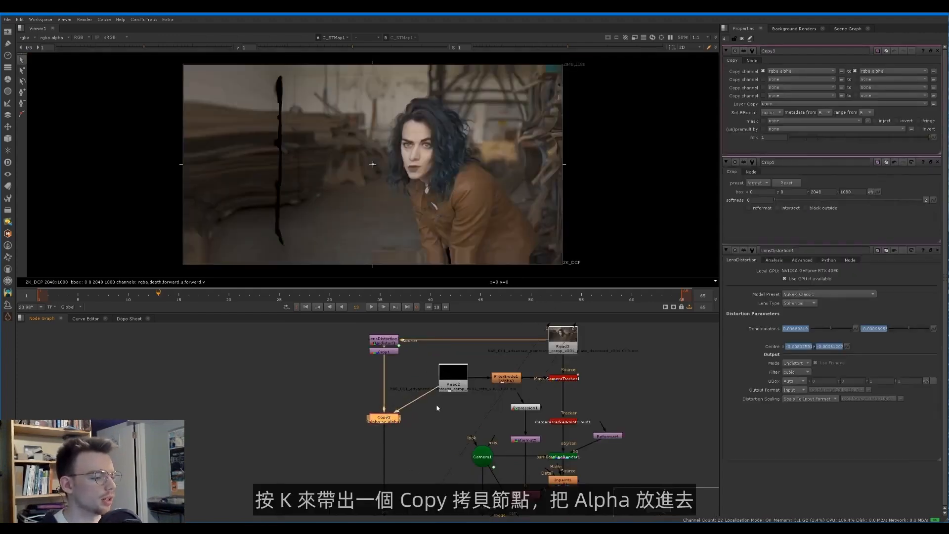
Step: Check the alpha channel of the C_STMap1 output, then return to the color view
scroll(361, 421, "down", 4)
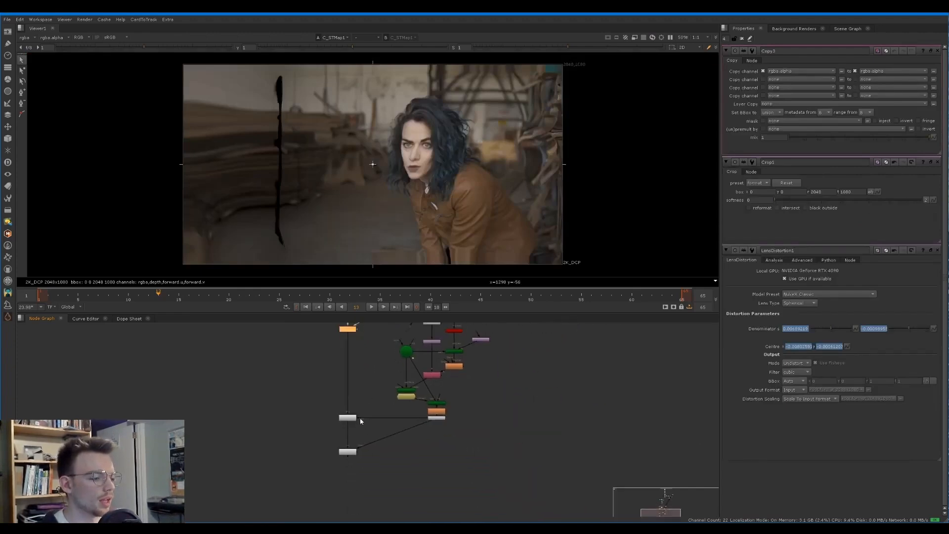
scroll(359, 421, "up", 3)
key("a")
key("a")
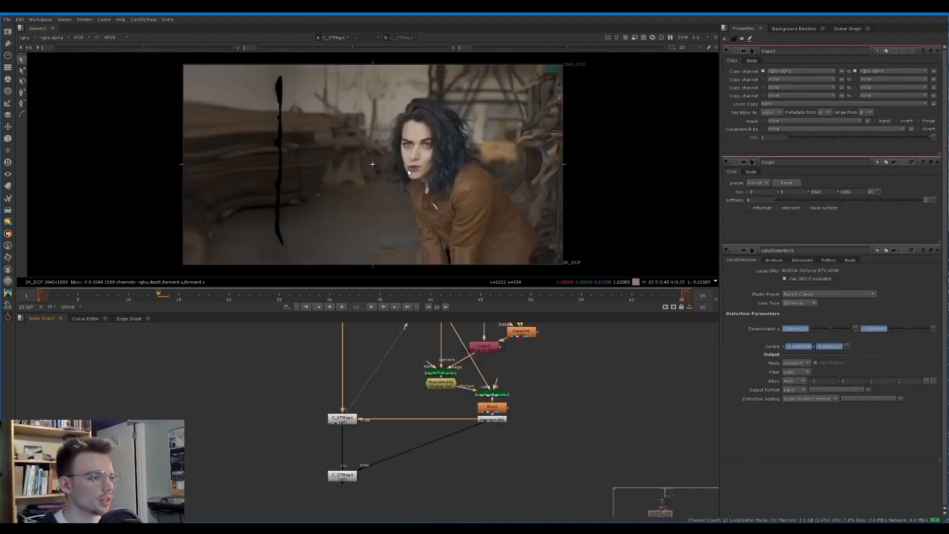
Step: Make room above the Copy node and insert an Invert node between Read2 and its roto input
middle_click_drag(351, 374, 361, 422)
left_click_drag(311, 404, 312, 434)
left_click(348, 407)
key("Tab")
type("invert")
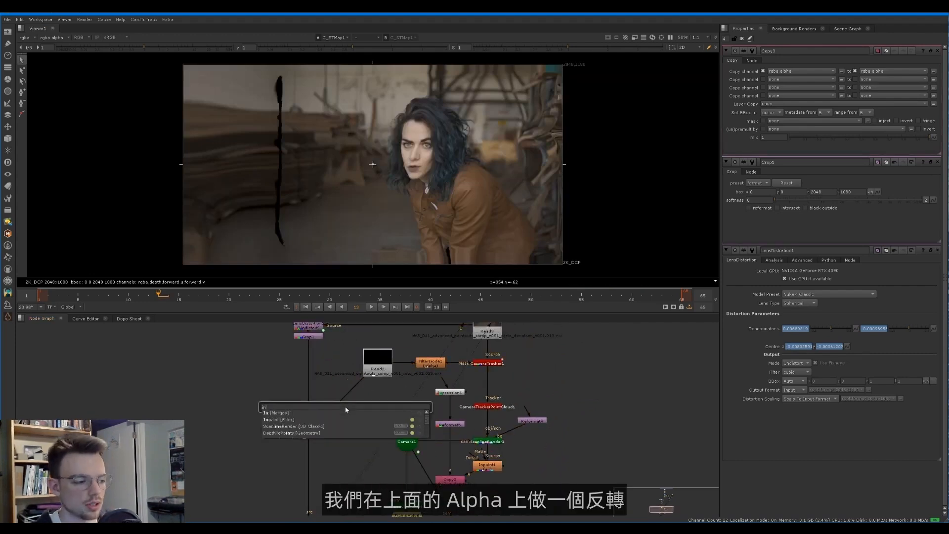
key("Return")
left_click_drag(348, 410, 345, 392)
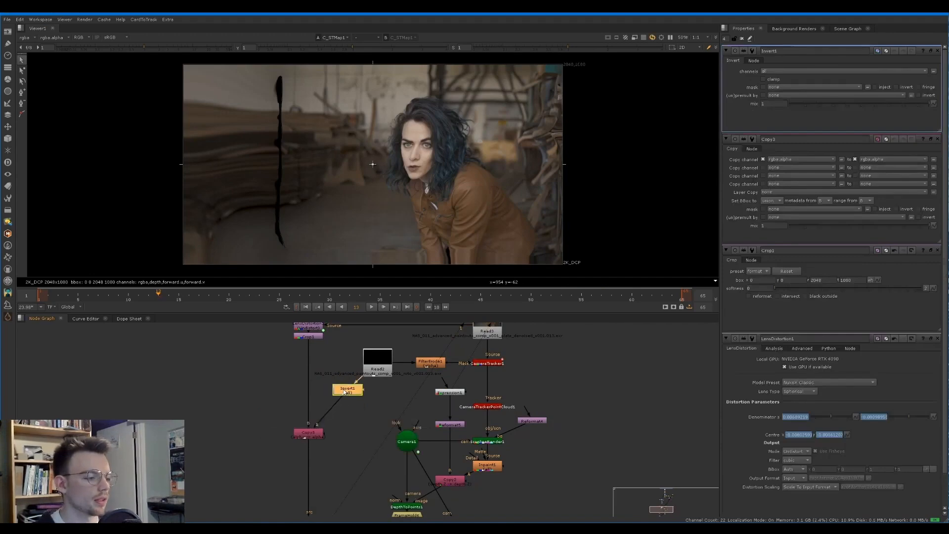
Step: Add a Premult node after C_STMap1 and inspect the hair edges up close at frame 35
middle_click_drag(317, 441, 322, 370)
middle_click_drag(314, 495, 325, 435)
left_click(327, 421)
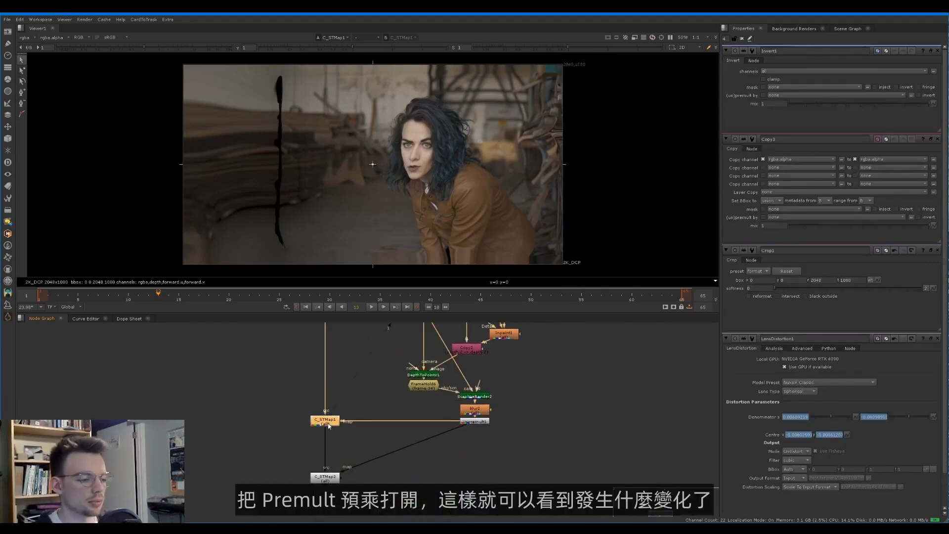
key("Tab")
type("premult")
key("Return")
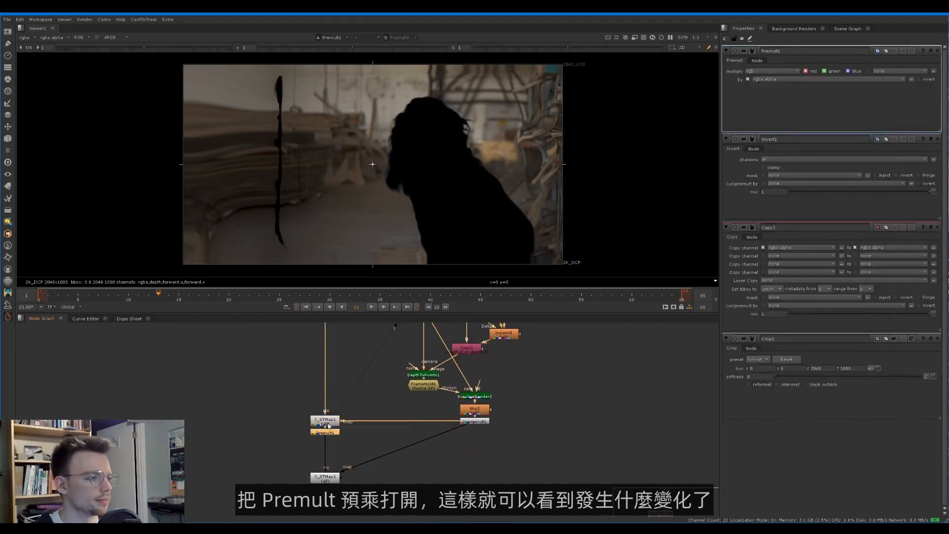
scroll(388, 131, "up", 4)
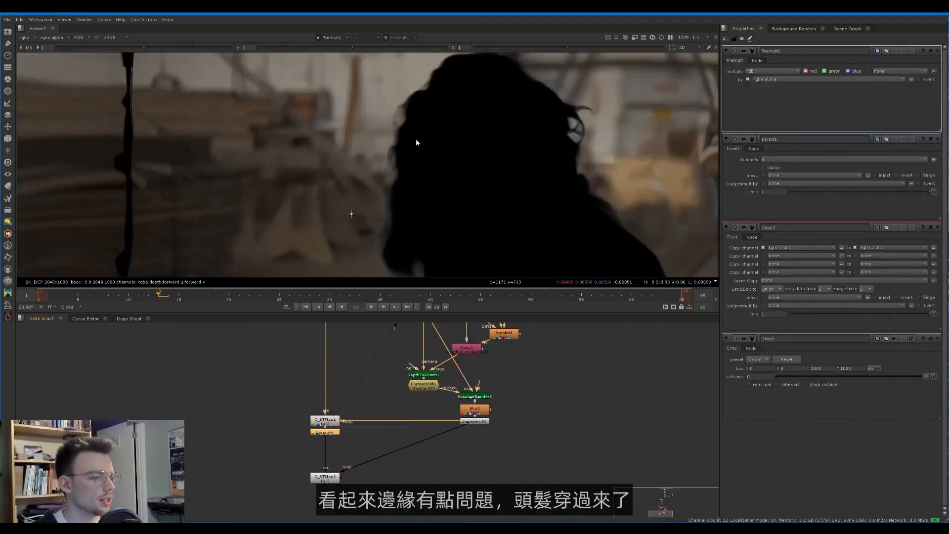
left_click(378, 295)
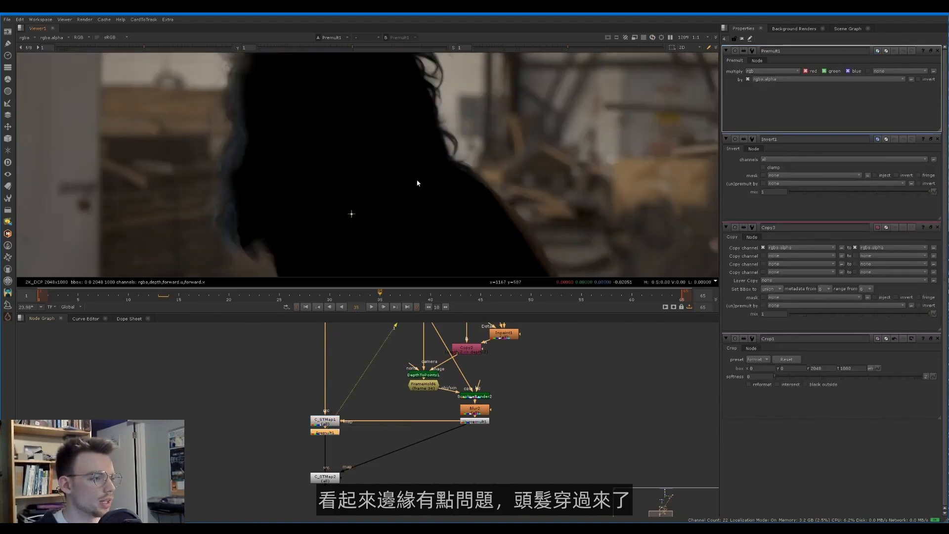
Step: Add a Grade node directly after Invert1 and enable its white clamp
middle_click_drag(306, 392, 281, 496)
left_click(342, 365)
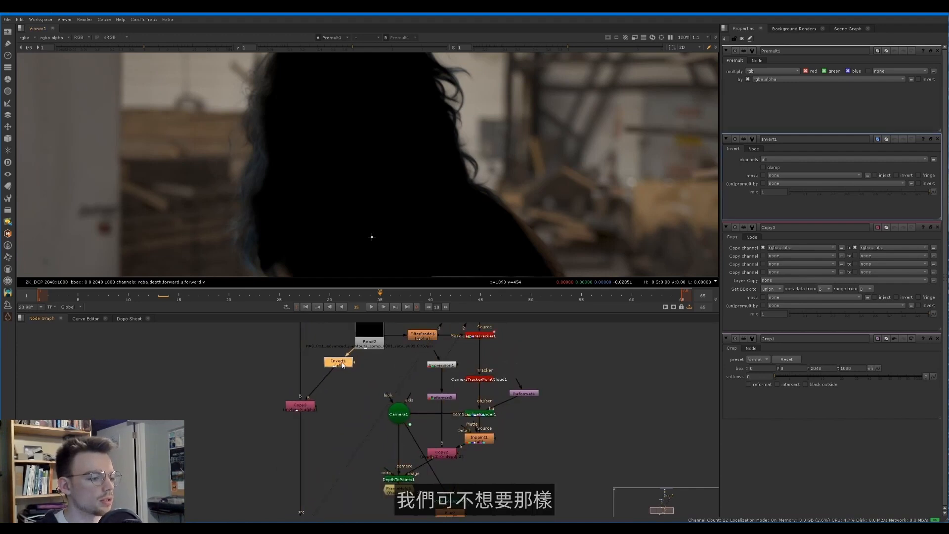
key("g")
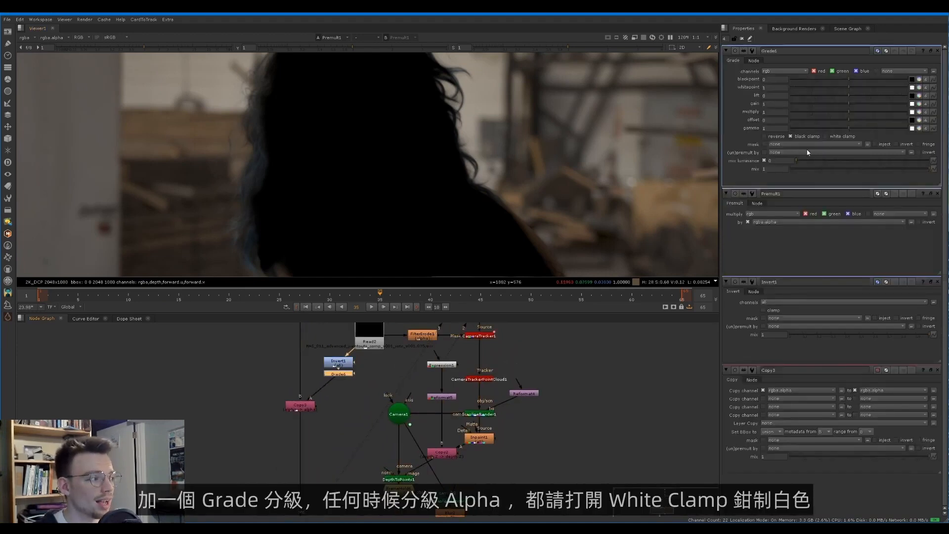
left_click(839, 136)
Step: Restrict the Grade to the alpha channel, raise its blackpoint to 0.44 and lower its whitepoint slightly
left_click_drag(850, 89, 876, 81)
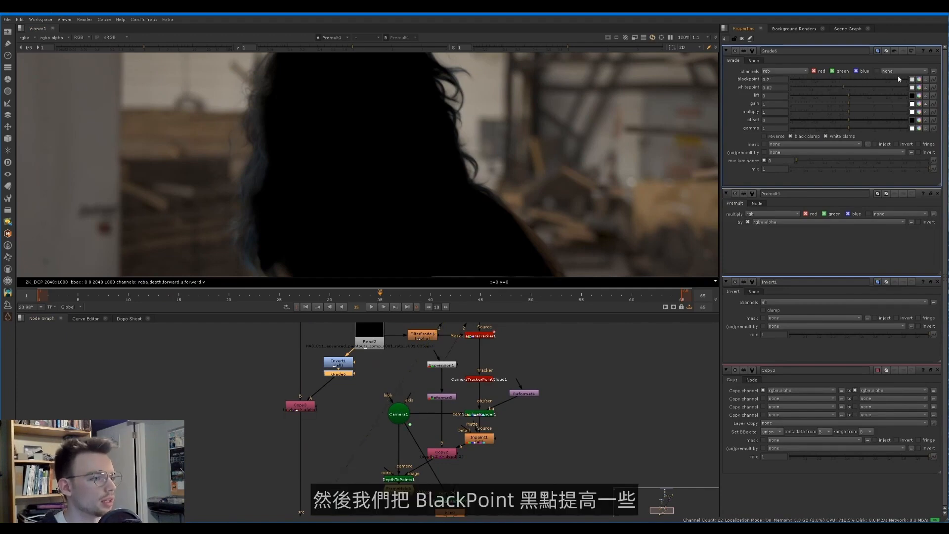
left_click(785, 71)
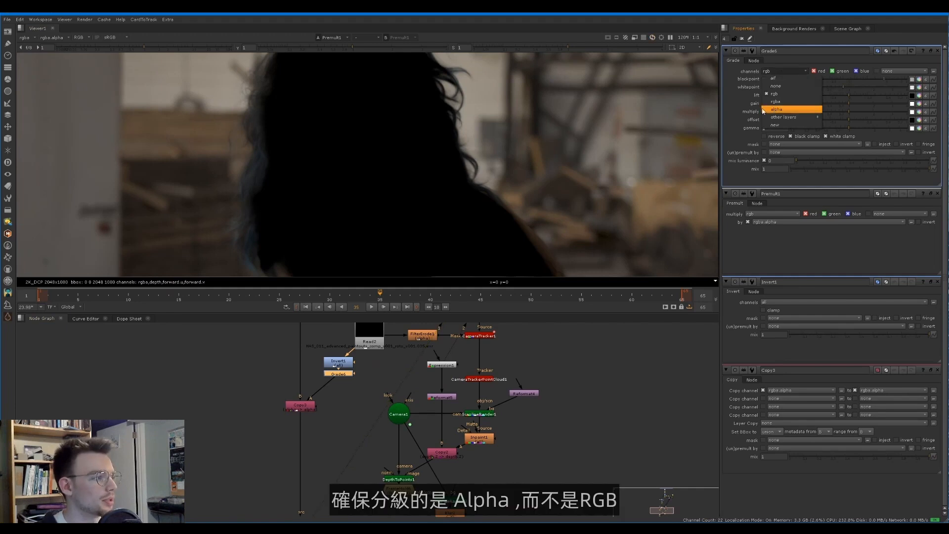
left_click(776, 110)
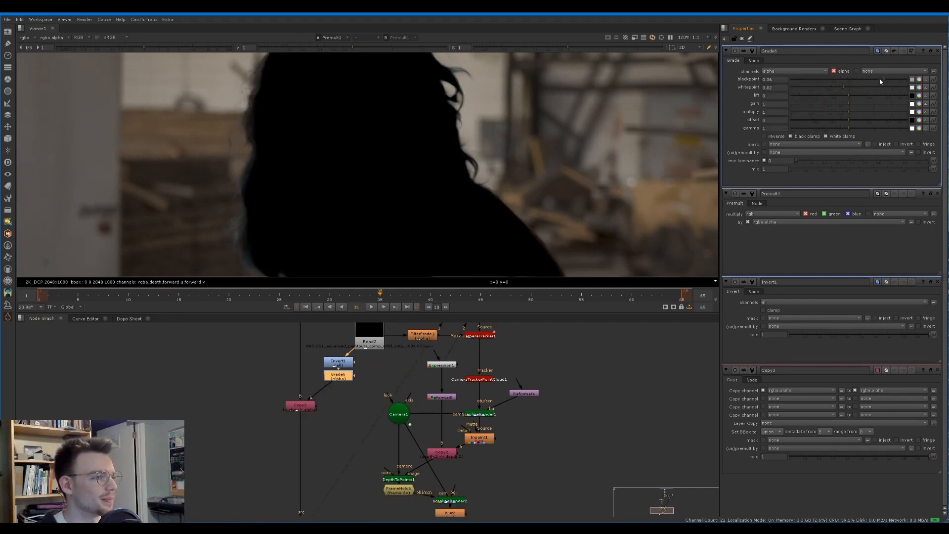
mouse_move(876, 79)
left_mouse_down()
mouse_move(849, 88)
mouse_move(888, 79)
left_mouse_up()
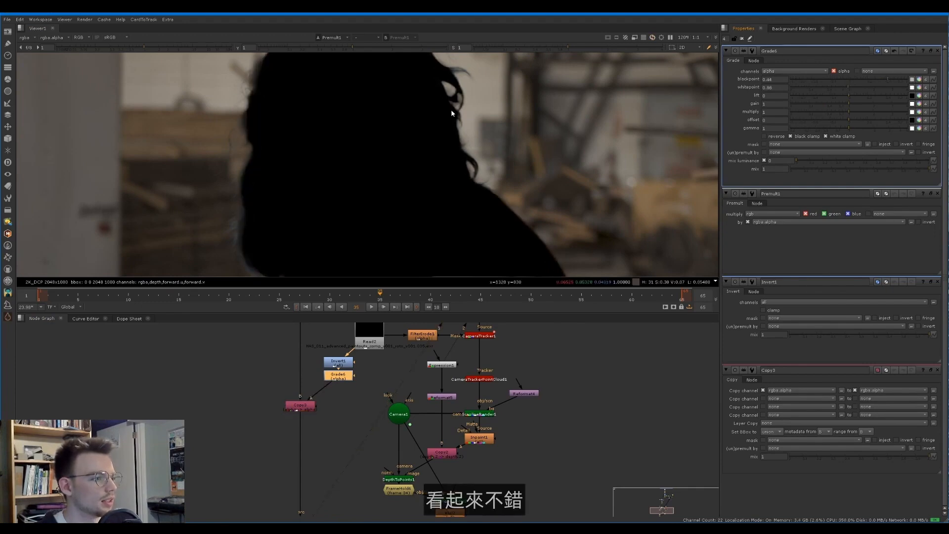
Step: Add an Erode (fast) node after the Grade, limit it to the alpha channel and give it a negative size
key("minus")
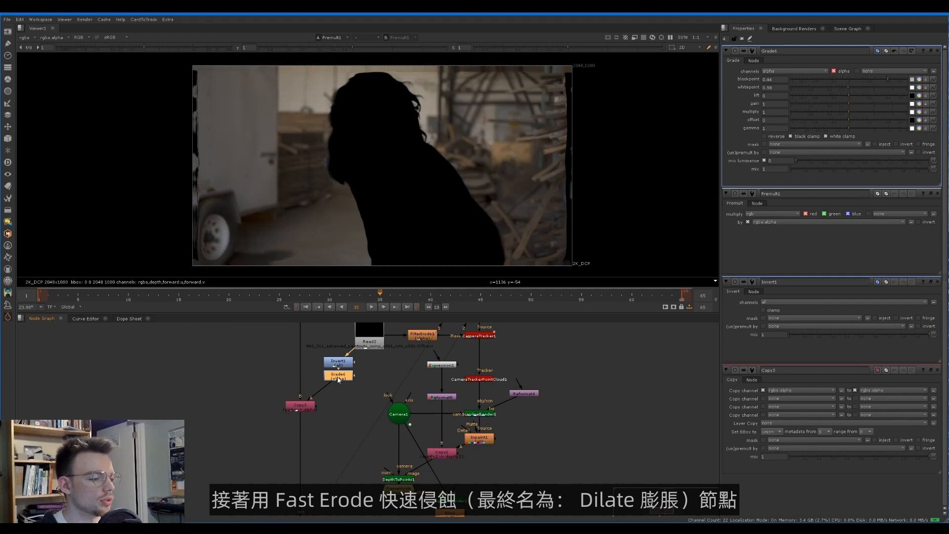
key("Tab")
type("er")
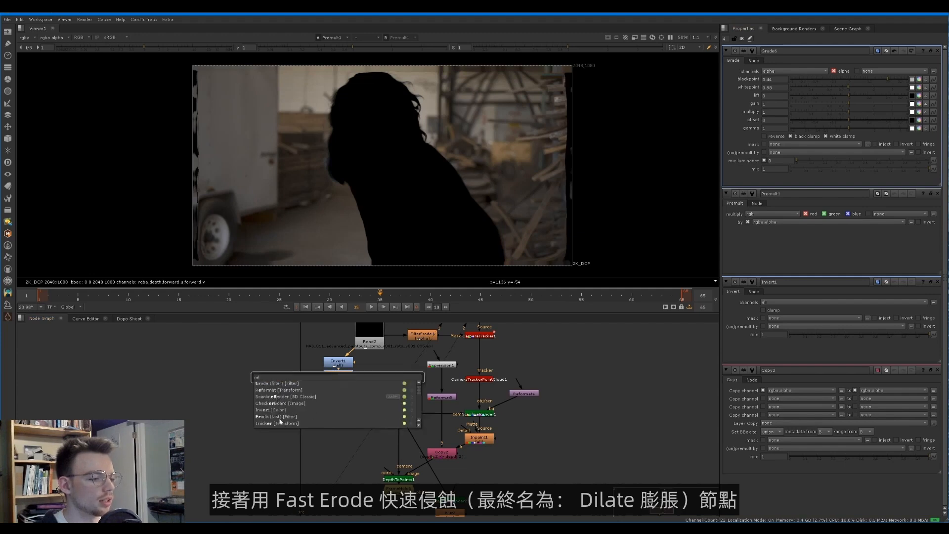
left_click(284, 416)
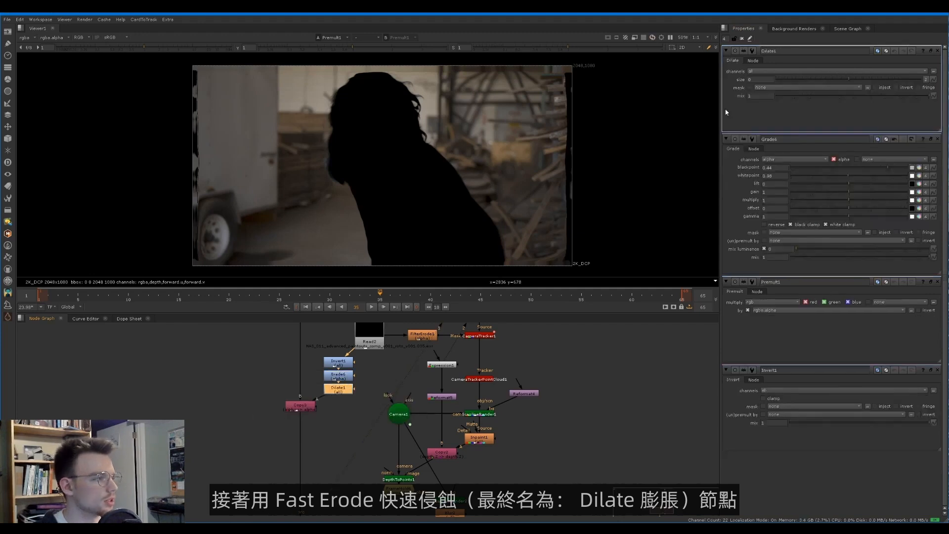
left_click(822, 73)
left_click(784, 101)
left_click_drag(848, 79, 828, 79)
Step: Add a Crop node after Dilate1 and turn off black outside
key("Tab")
type("crop")
key("Return")
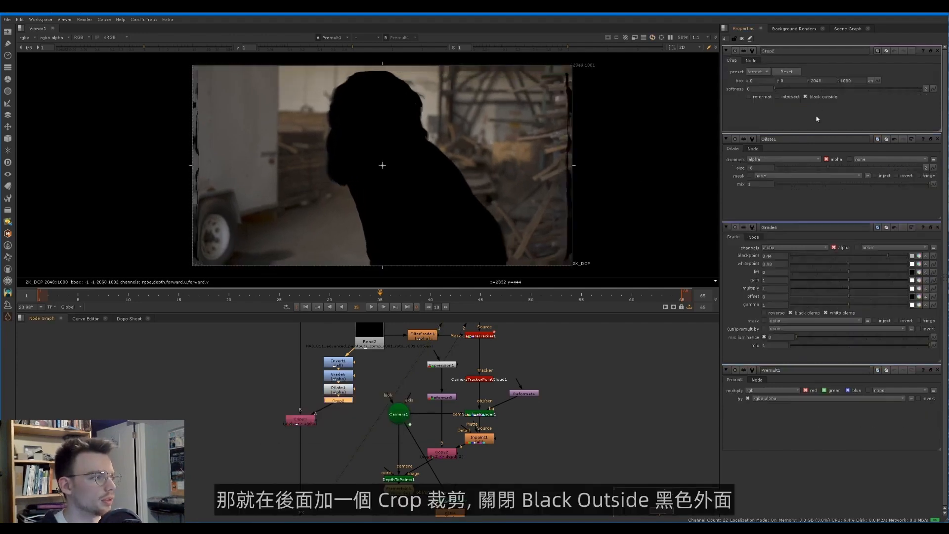
left_click(805, 96)
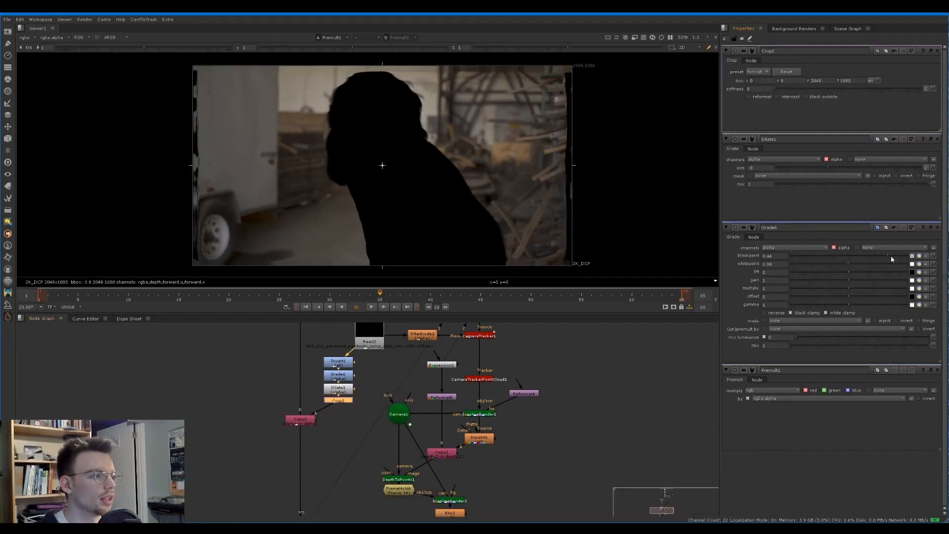
Step: Tighten the roto edge by setting the Dilate1 size to -17.5 and the Grade's blackpoint to 0.8
left_click_drag(823, 169, 817, 162)
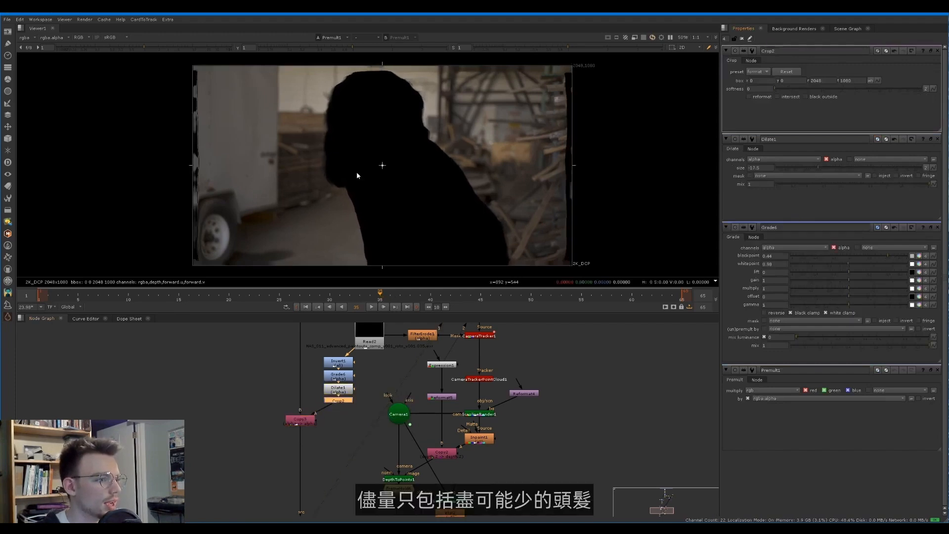
left_click(341, 382)
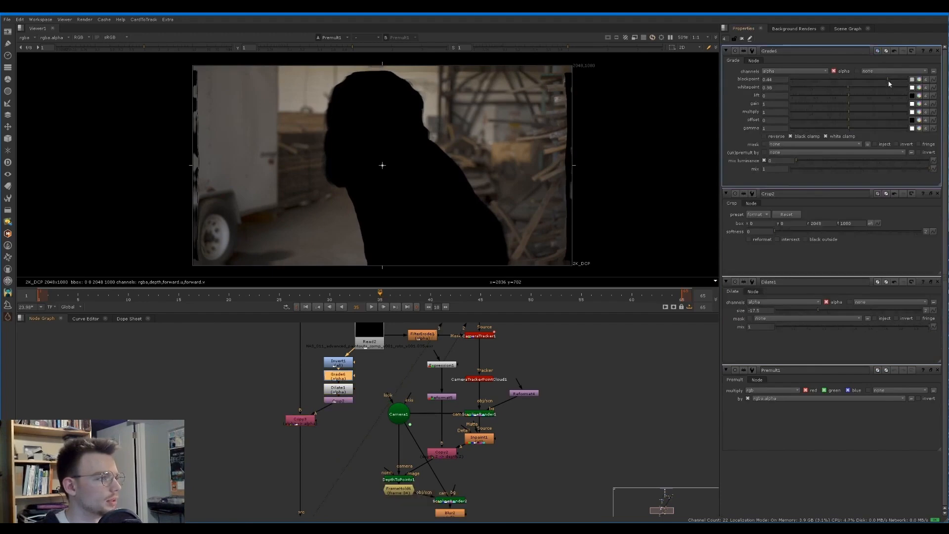
left_click_drag(887, 79, 899, 81)
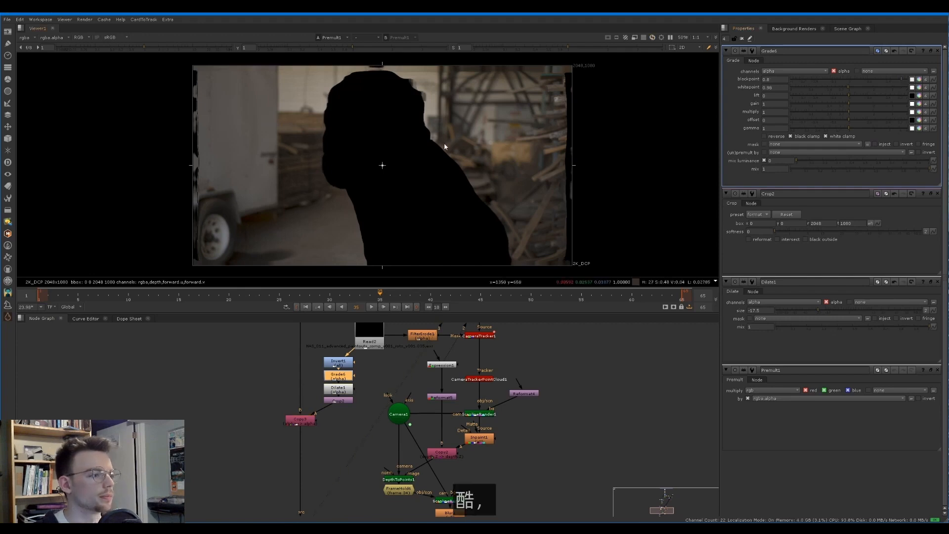
Step: Move C_STMap2 down and insert a TimeEcho node between Premult1 and C_STMap2
middle_click_drag(273, 456, 329, 309)
scroll(340, 418, "down", 1)
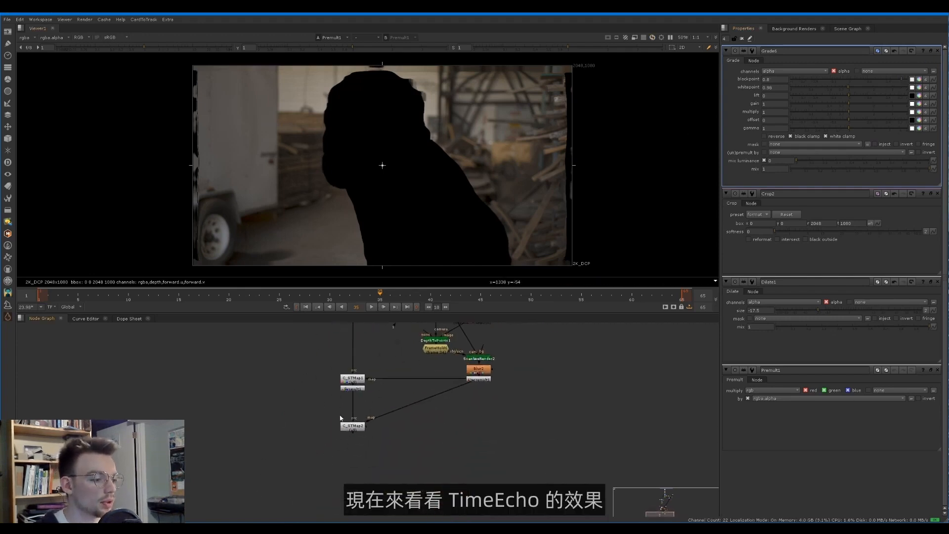
left_click_drag(351, 428, 352, 440)
left_click(364, 409)
key("Tab")
type("time")
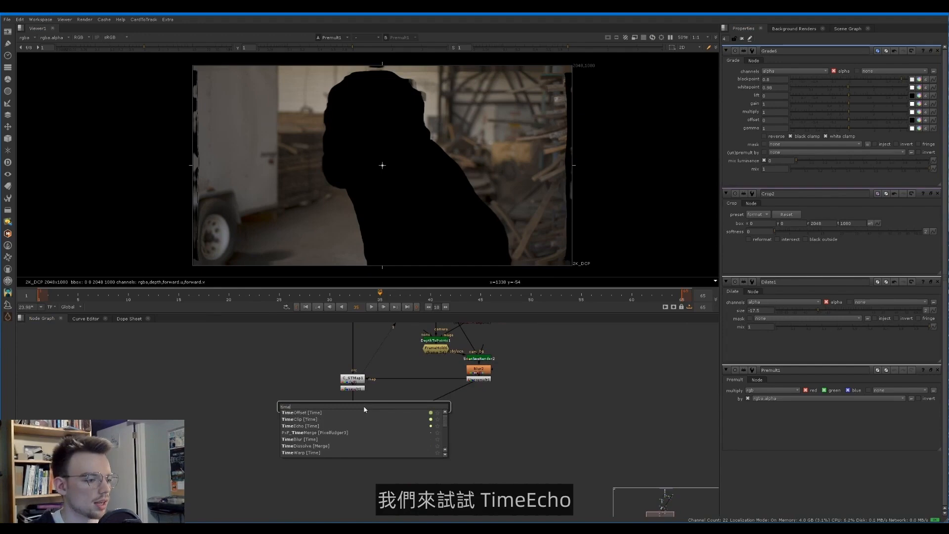
type("e")
key("Down")
key("Down")
key("Return")
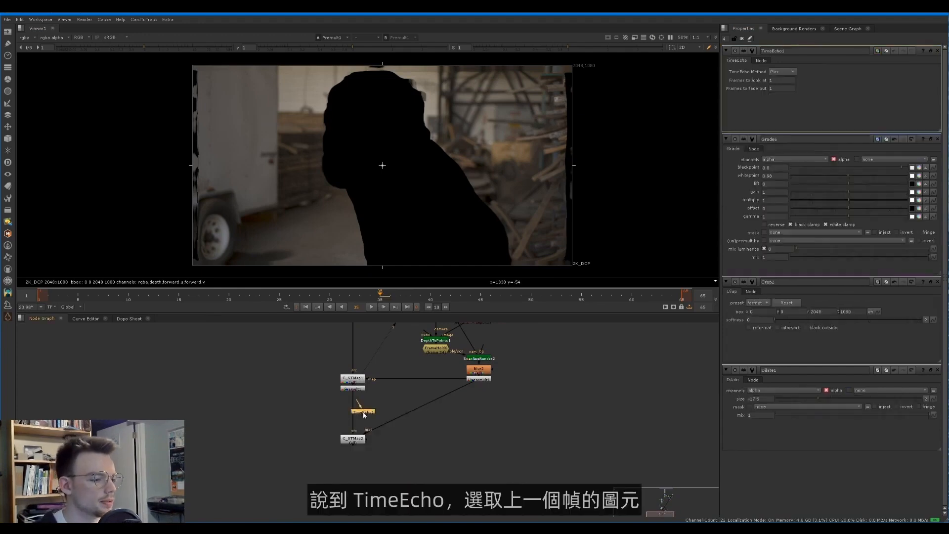
left_click_drag(363, 415, 353, 415)
Step: At the last frame, set TimeEcho1 to look at 65 frames with the Average method and view its output
left_click(676, 298)
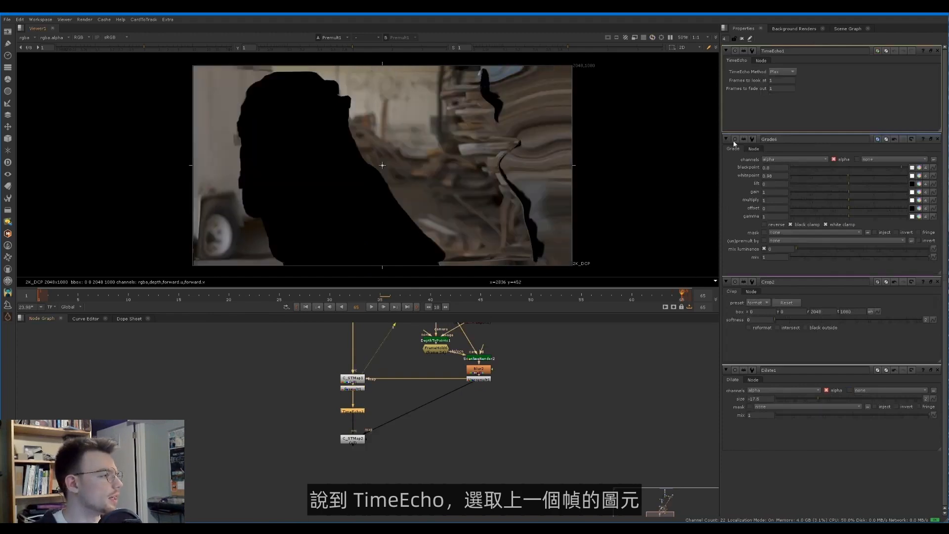
left_click(781, 80)
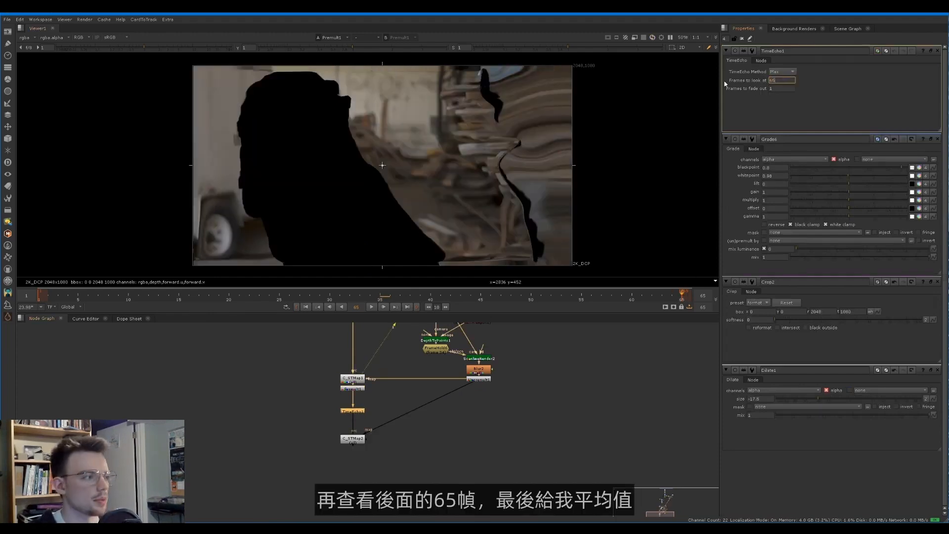
left_click(782, 71)
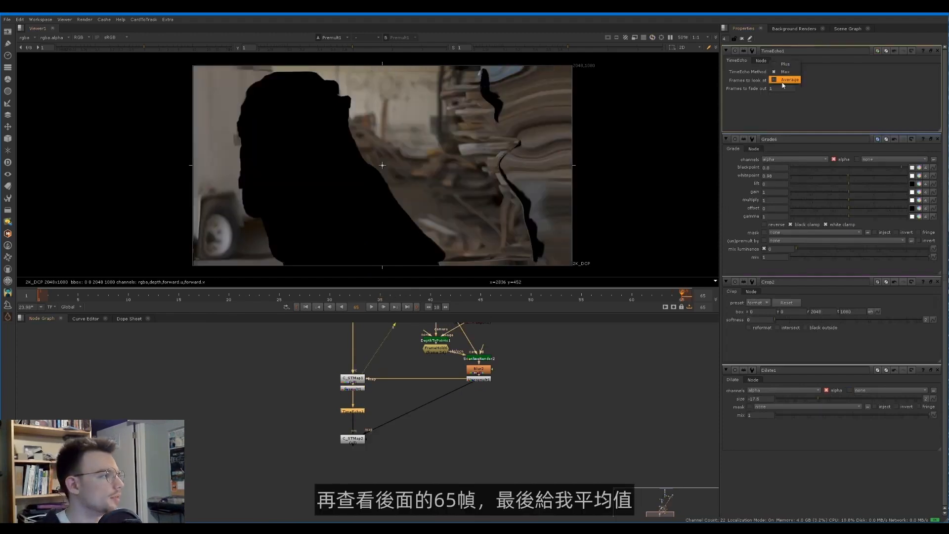
left_click(348, 412)
key("1")
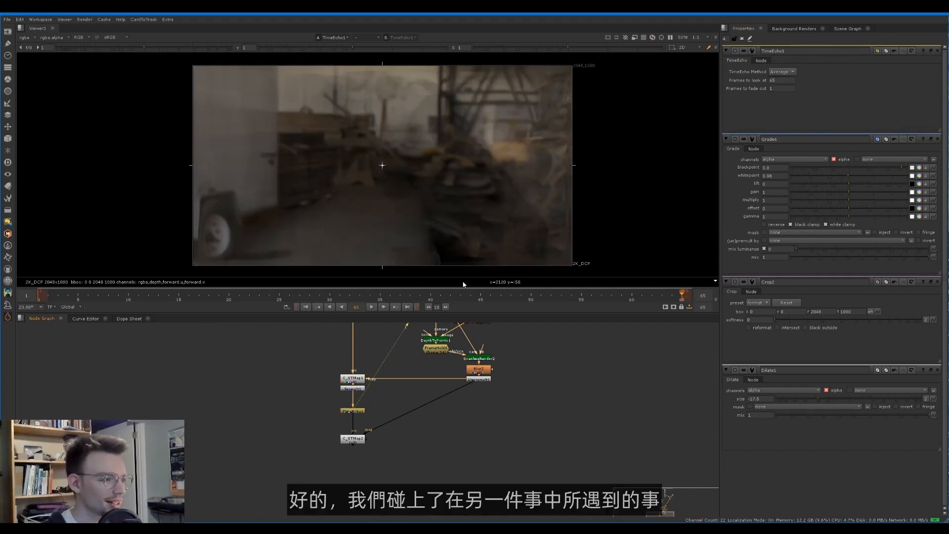
Step: Add an Unpremult node after TimeEcho1 to normalize the averaged clean plate
left_click(354, 410)
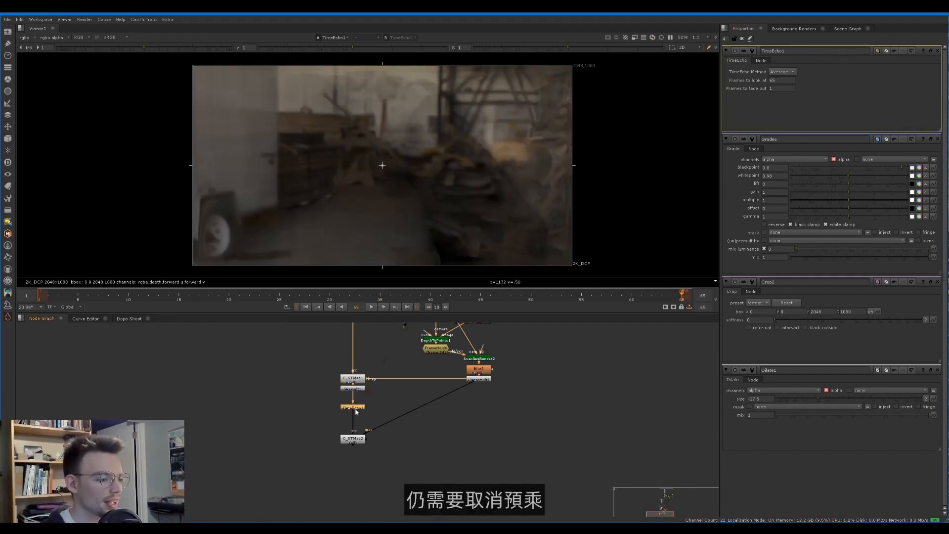
key("Tab")
type("unpr")
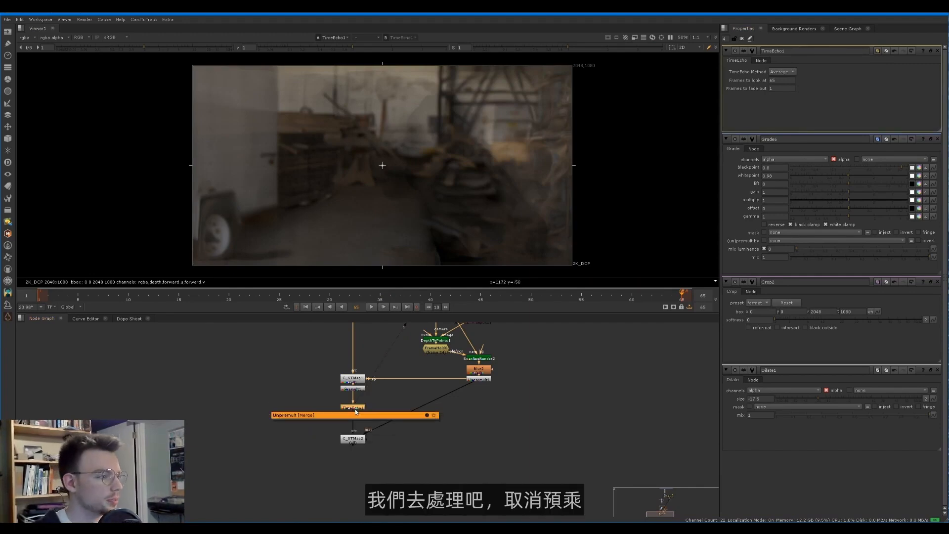
key("Return")
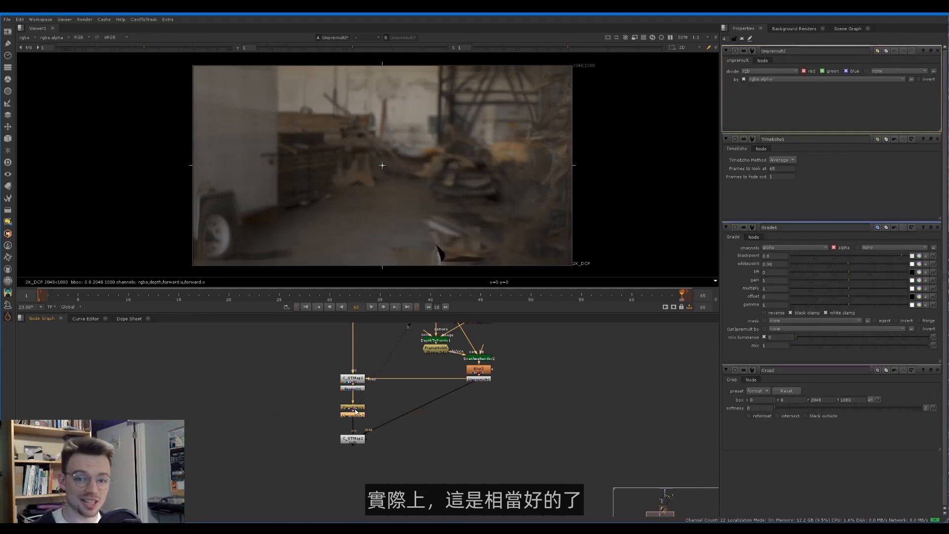
Step: View C_STMap2's output and play the sequence to check the motion restored to the clean plate
left_click(353, 440)
key("1")
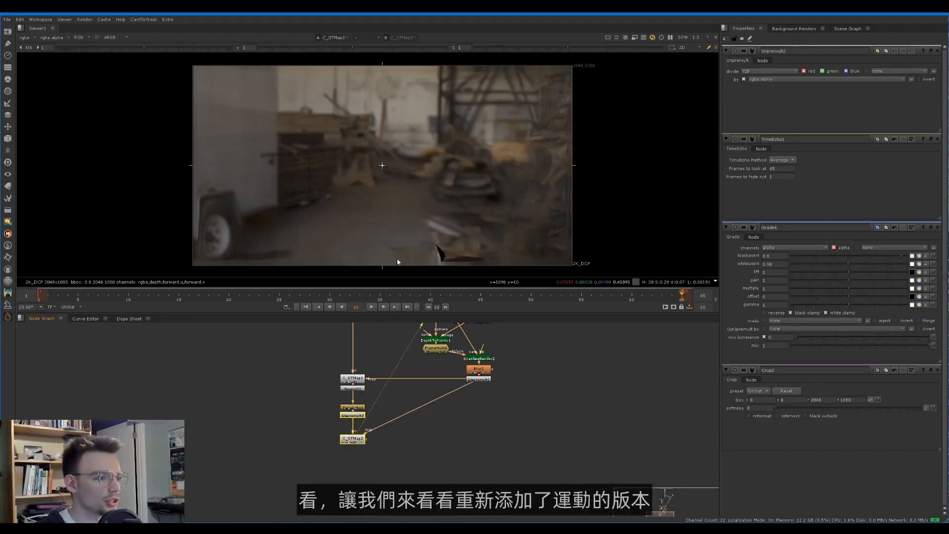
key("l")
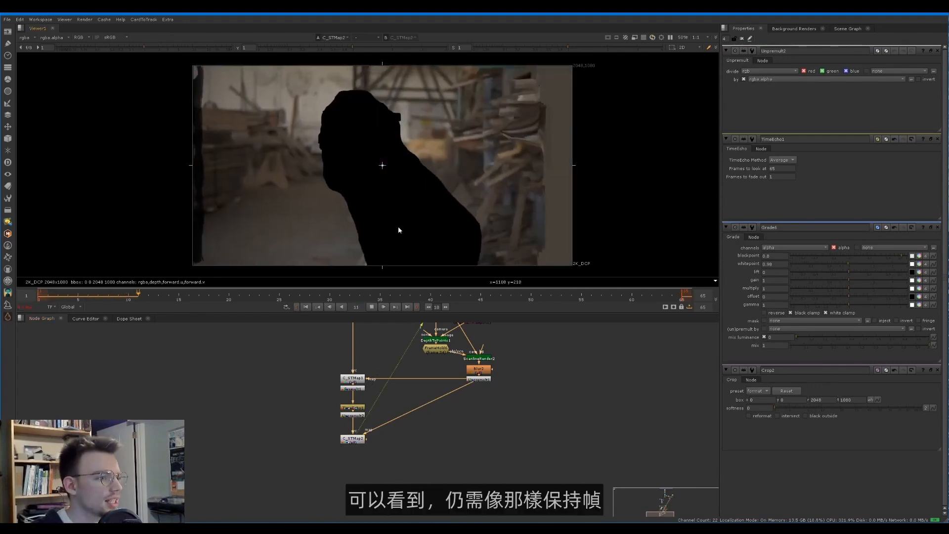
Step: Insert a FrameHold node held at frame 65 between Unpremult2 and C_STMap2, and play the result
left_click_drag(675, 296, 682, 297)
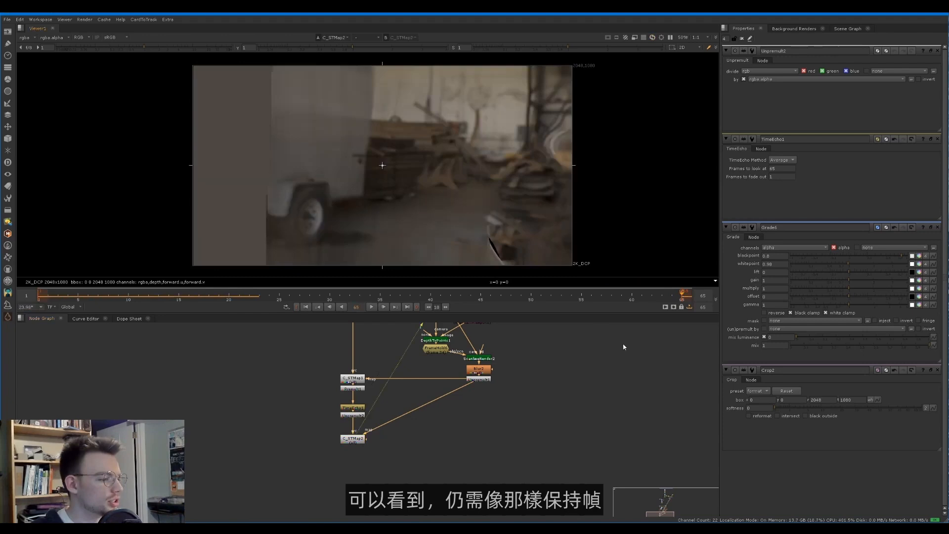
key("Tab")
key("Escape")
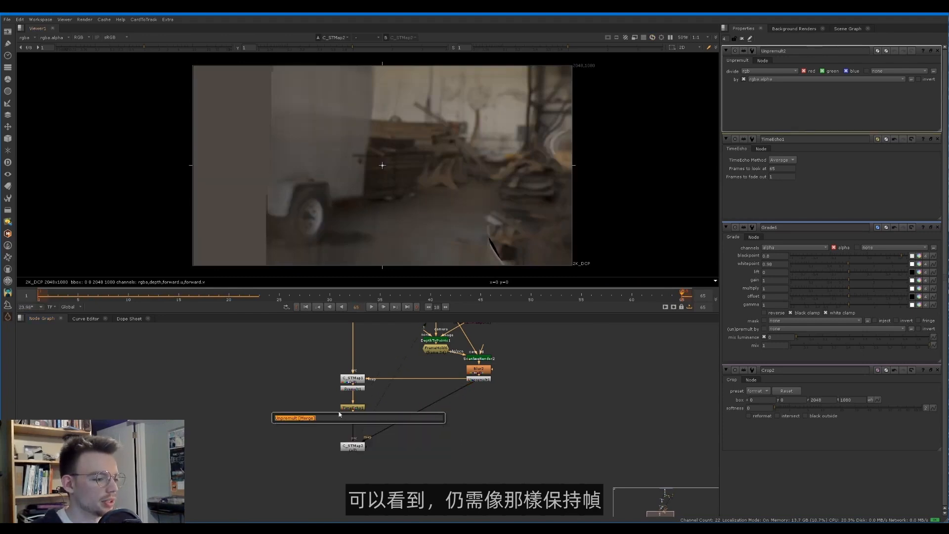
key("Tab")
type("fra")
key("Return")
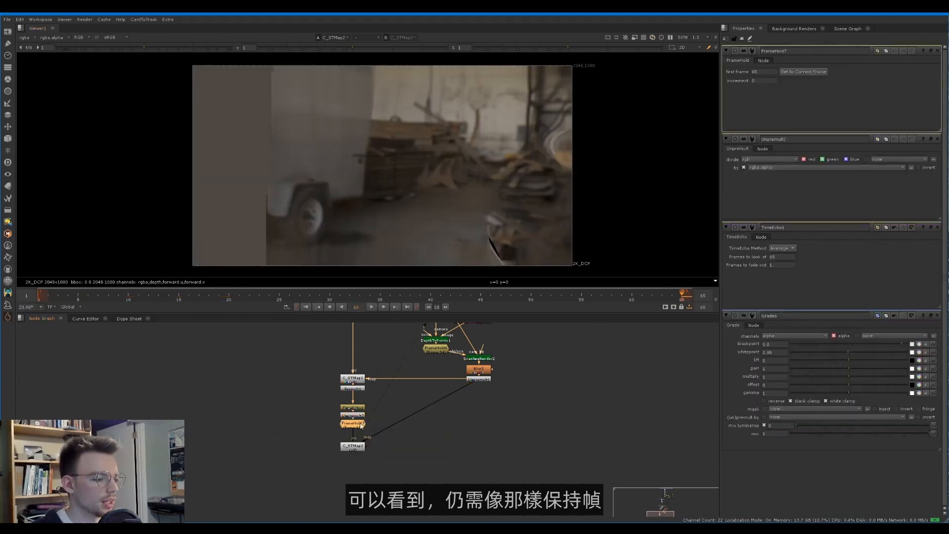
key("l")
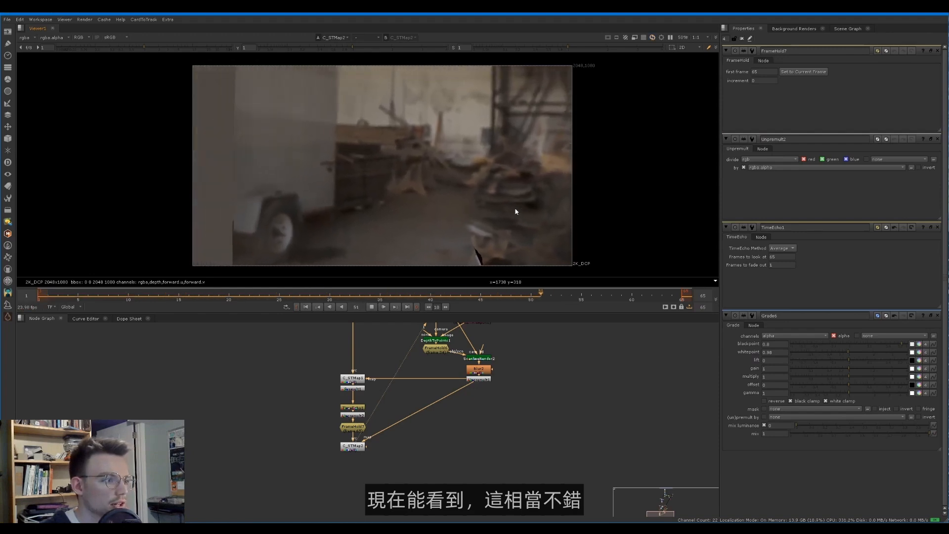
Step: Compare the motion-restored clean plate with the original plate in the viewer during playback
scroll(408, 445, "down", 3)
scroll(408, 444, "down", 1)
middle_click_drag(433, 387, 428, 433)
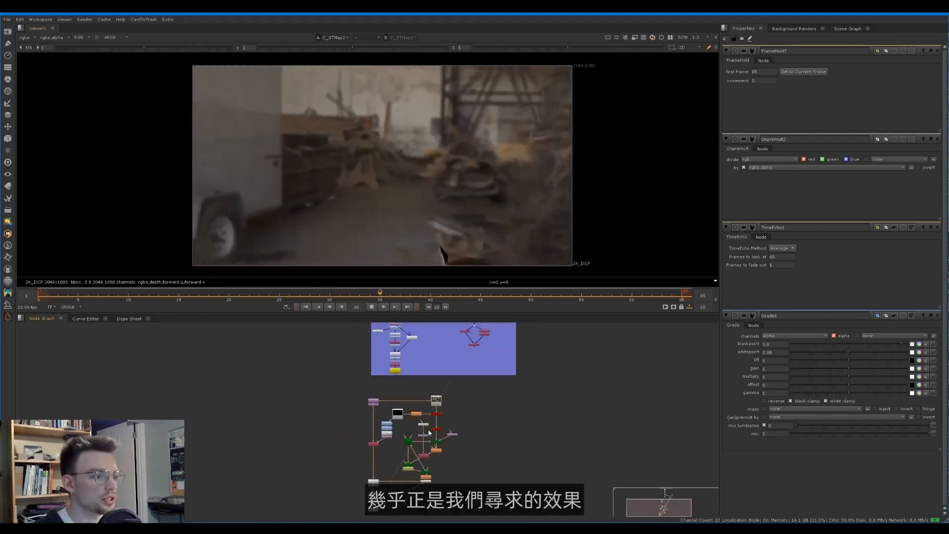
scroll(428, 432, "down", 1)
mouse_move(435, 366)
middle_mouse_down()
mouse_move(422, 435)
mouse_move(435, 375)
middle_mouse_up()
scroll(435, 374, "up", 2)
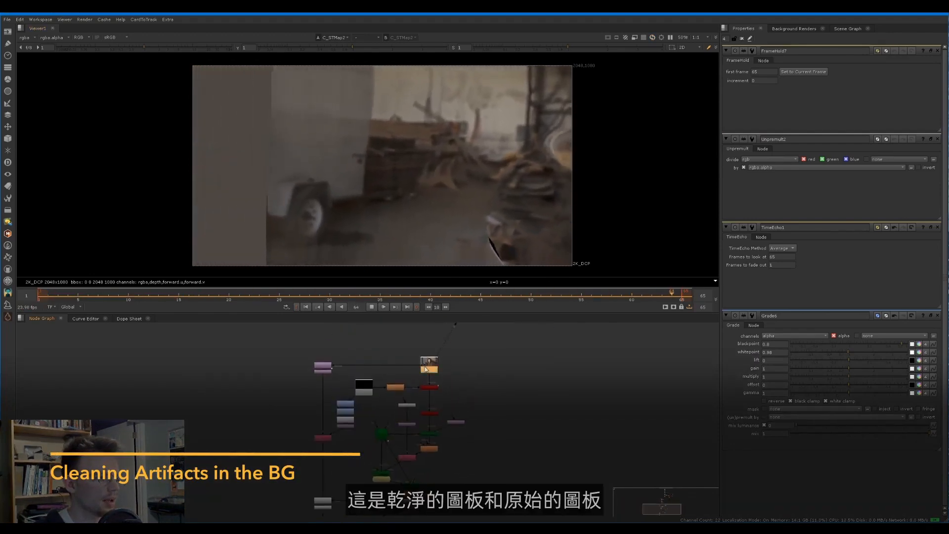
key("1")
key("2")
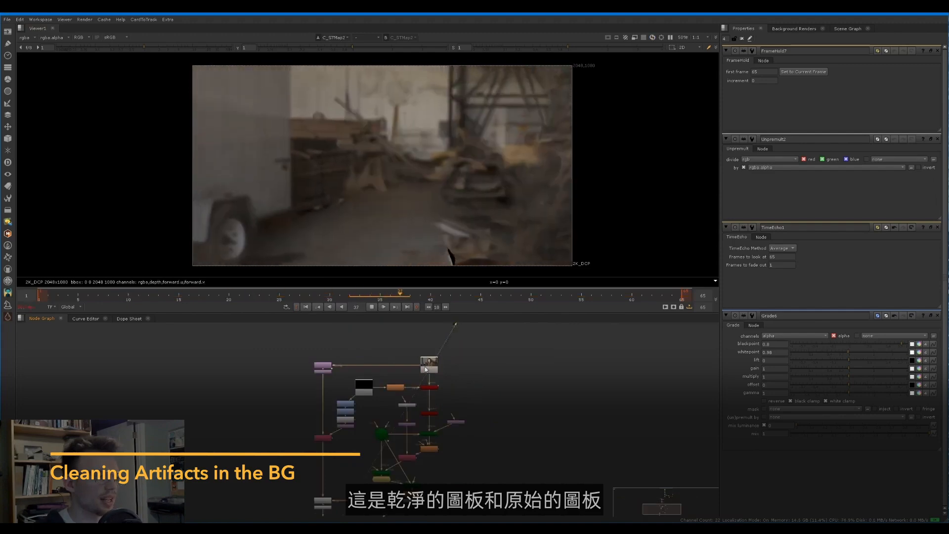
key("1")
key("2")
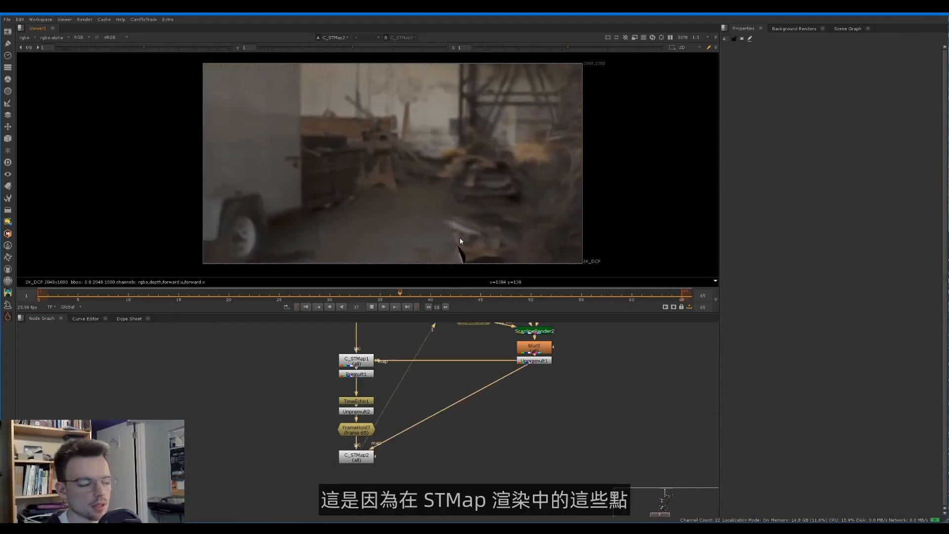
Step: View ScanlineRender2's output and examine how the points behave along the frame's bottom edge across the shot
key("k")
middle_click_drag(521, 384, 486, 472)
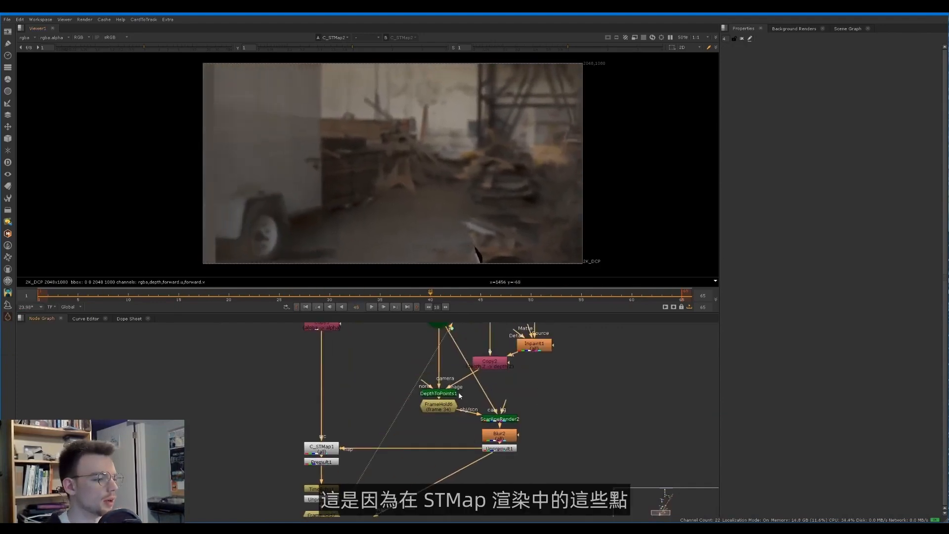
left_click(496, 420)
key("1")
key("l")
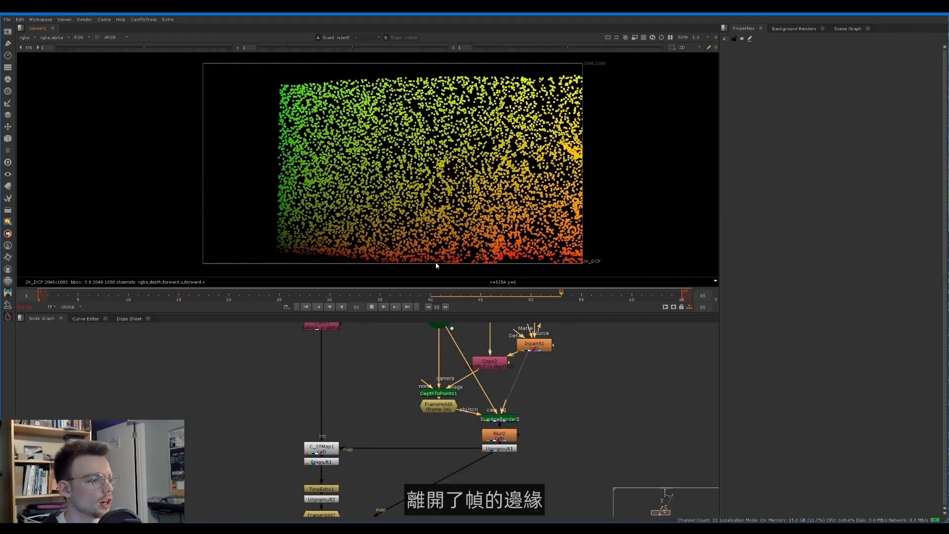
key("k")
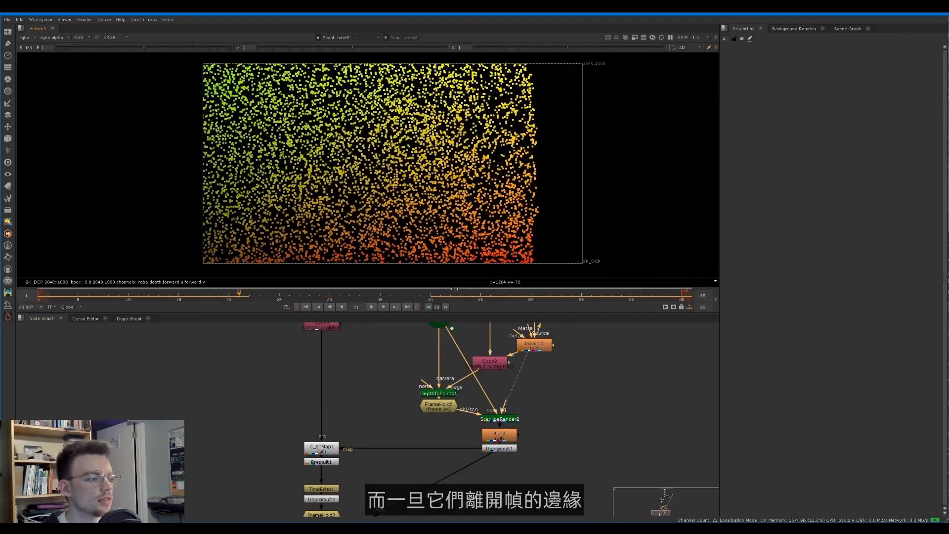
scroll(409, 267, "up", 5)
scroll(361, 256, "up", 2)
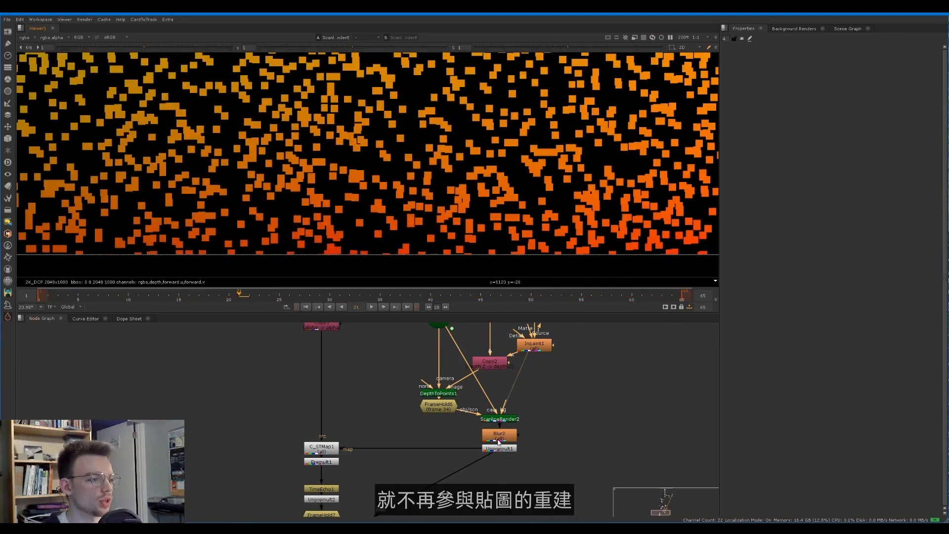
left_click(410, 295)
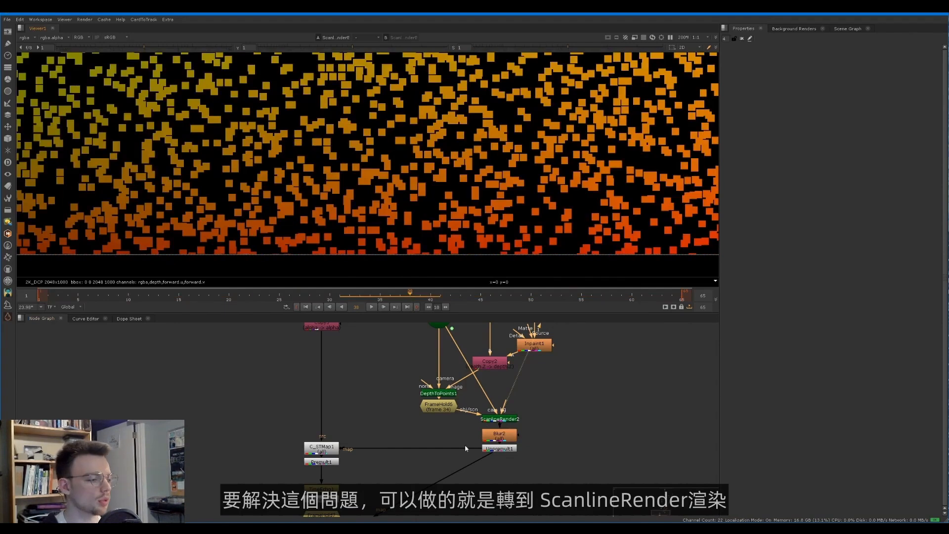
Step: Set ScanlineRender2's overscan to 50 so points just outside the frame are rendered
double_click(496, 419)
left_click(780, 61)
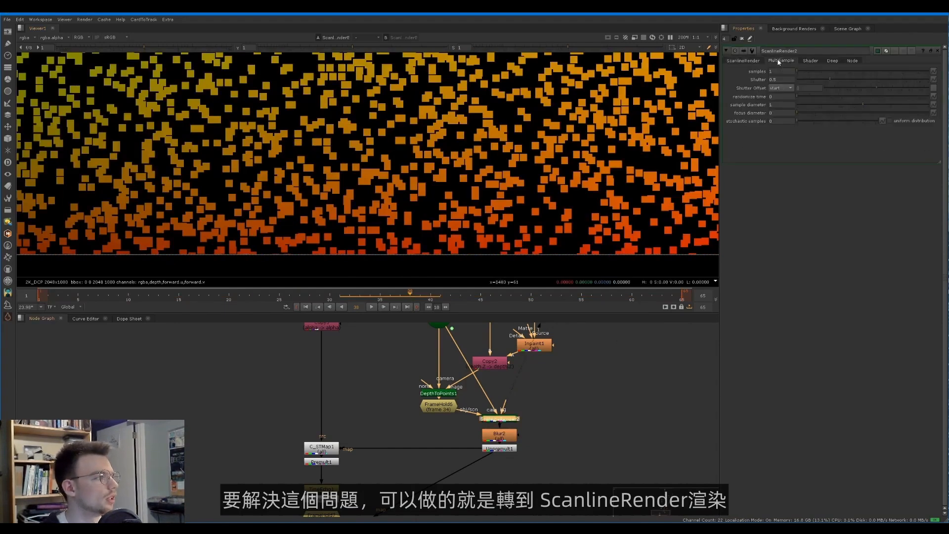
left_click(819, 61)
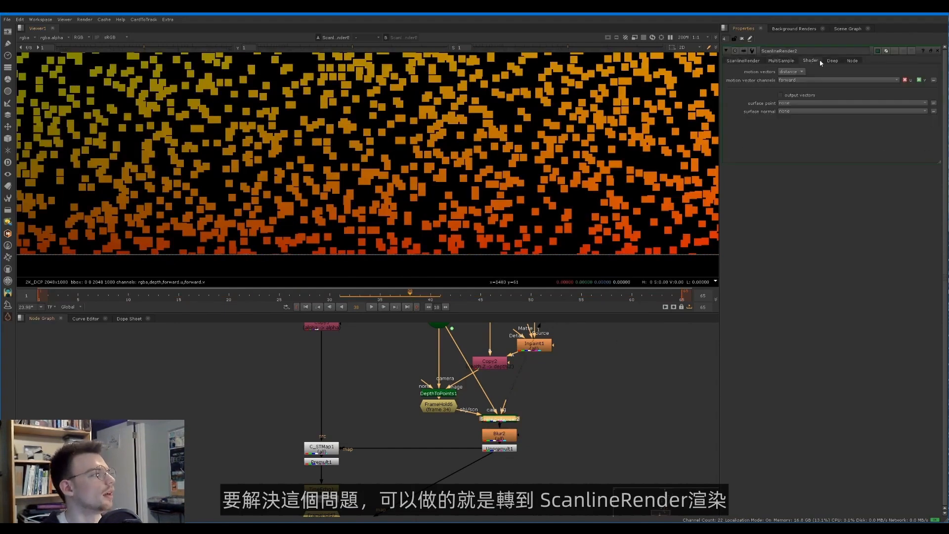
left_click(751, 61)
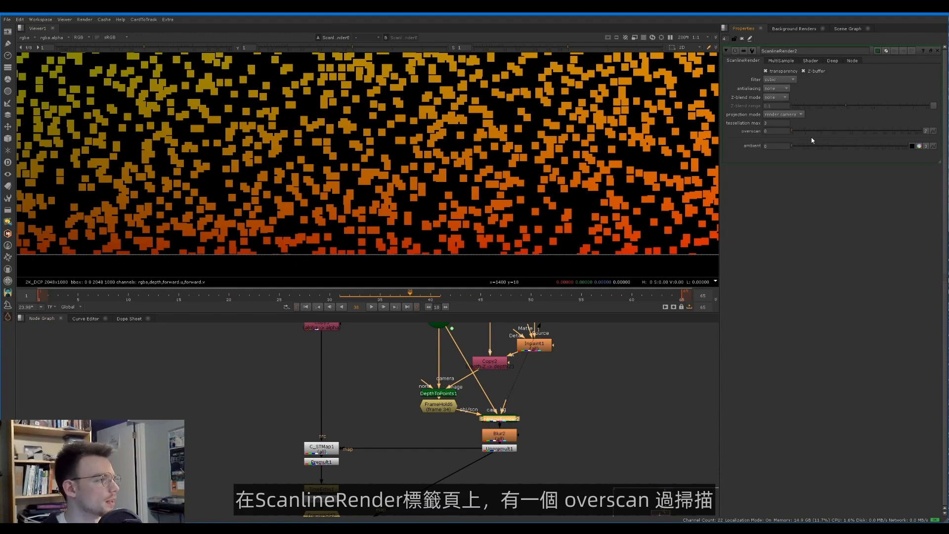
left_click_drag(800, 131, 817, 133)
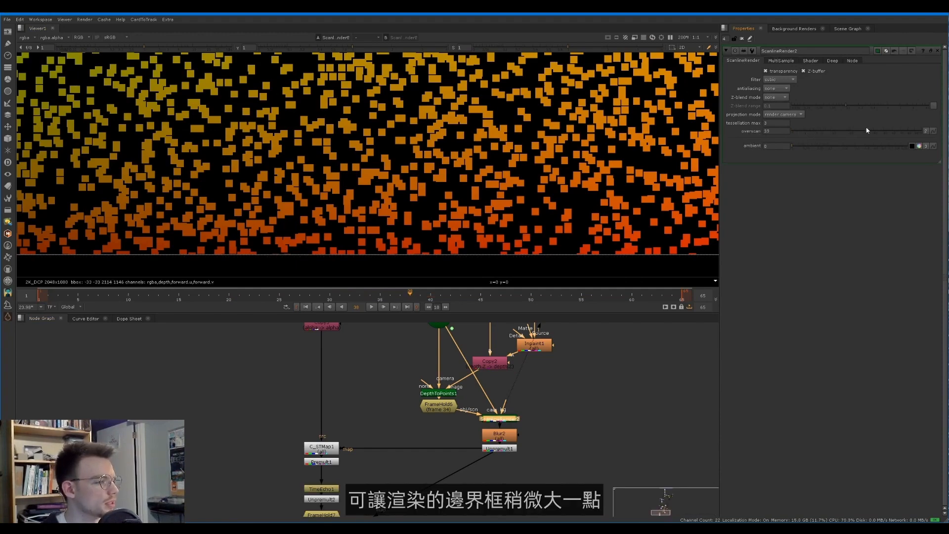
scroll(448, 231, "down", 5)
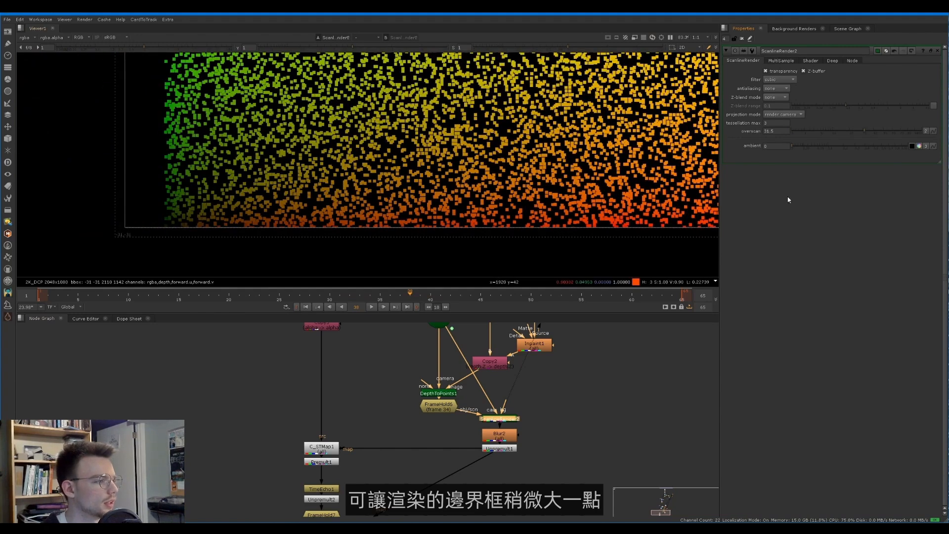
left_click_drag(859, 130, 873, 131)
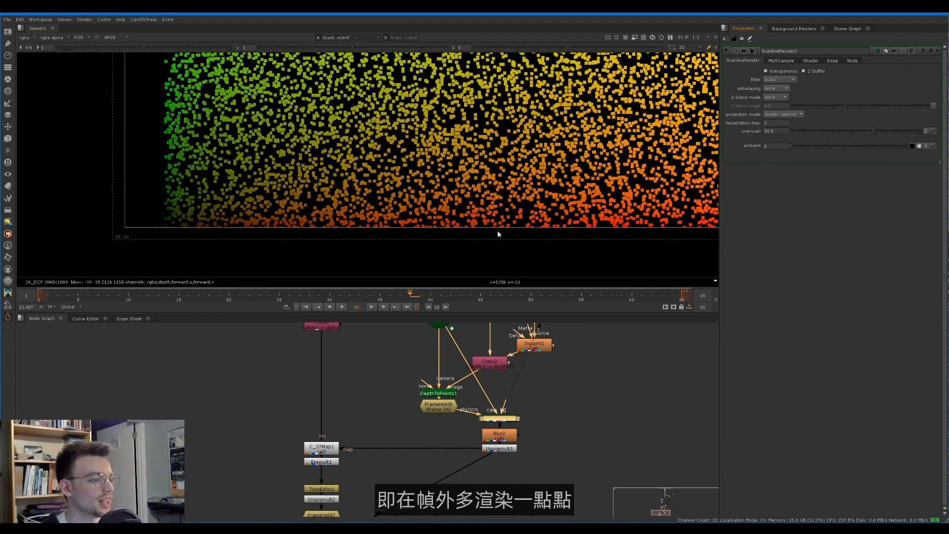
left_click_drag(871, 129, 881, 133)
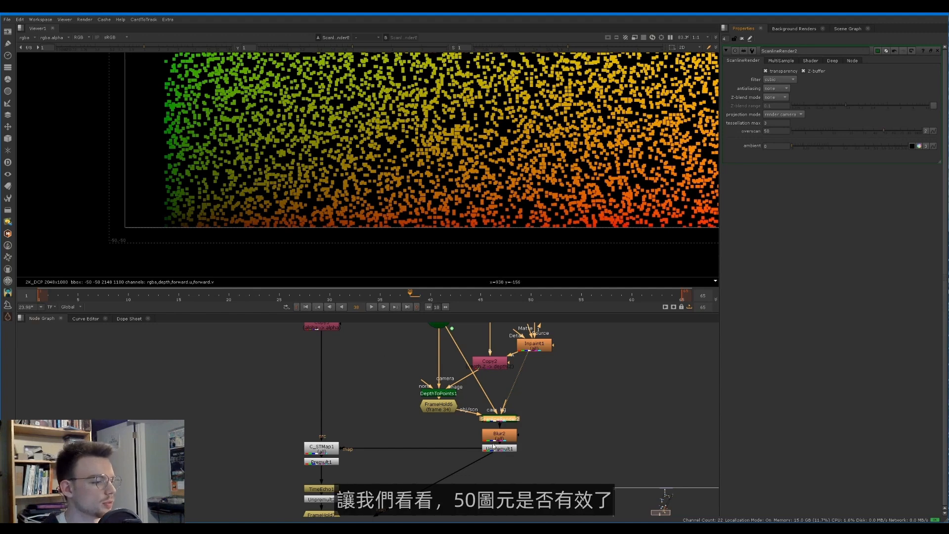
Step: Check the outputs of Blur2 and Unpremult1 along the bottom frame edge with the overscan applied
middle_click_drag(508, 459, 502, 429)
left_click(503, 408)
key("1")
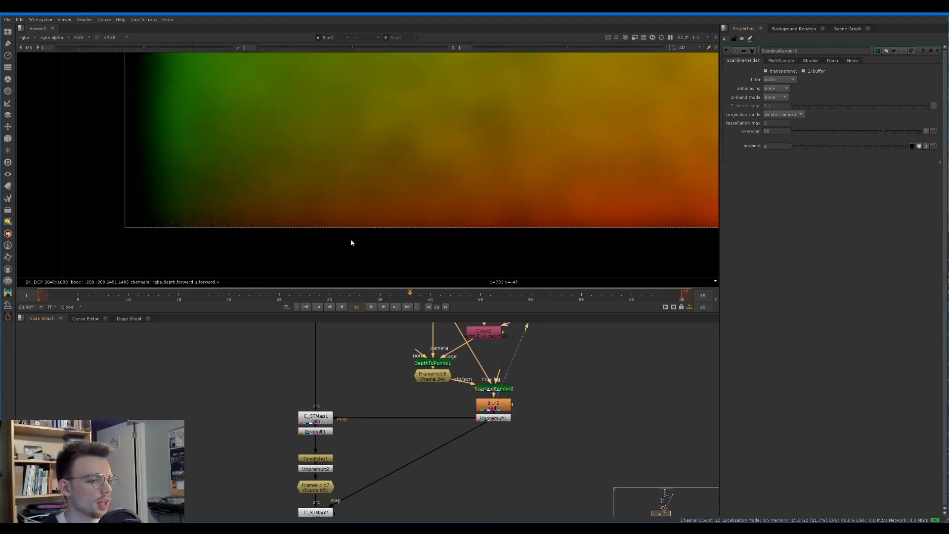
scroll(351, 243, "down", 3)
left_click(501, 420)
key("1")
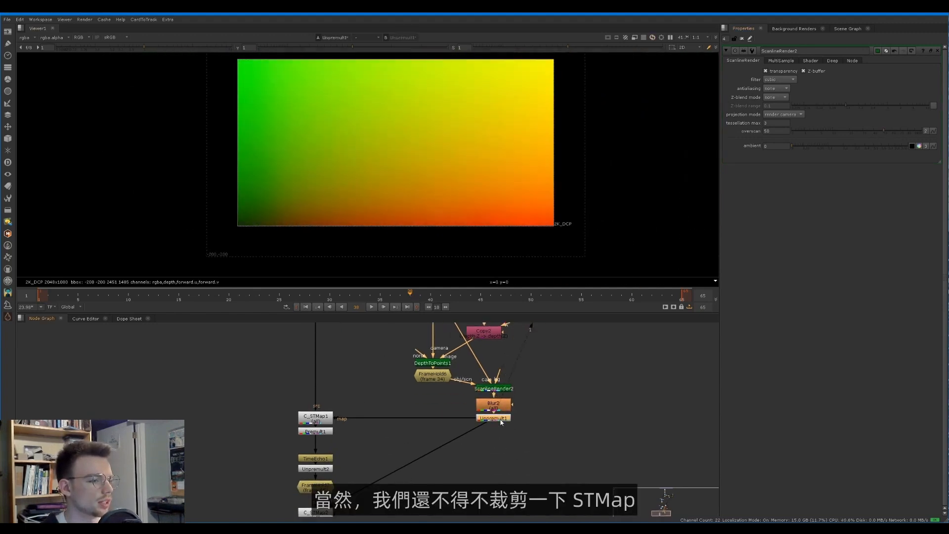
Step: Add a Crop node after Unpremult1 to trim the STMap to the format, and turn off black outside
key("Tab")
type("crop")
key("Return")
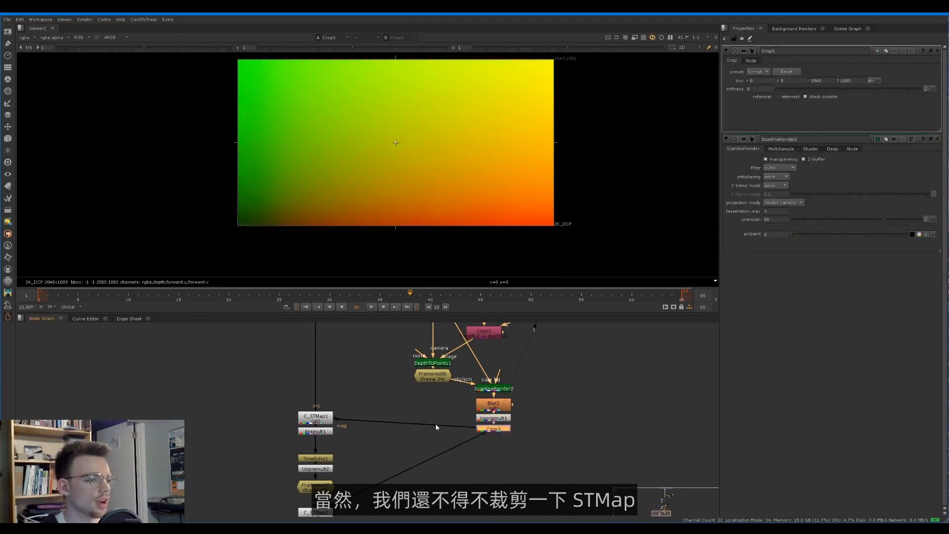
left_click(820, 98)
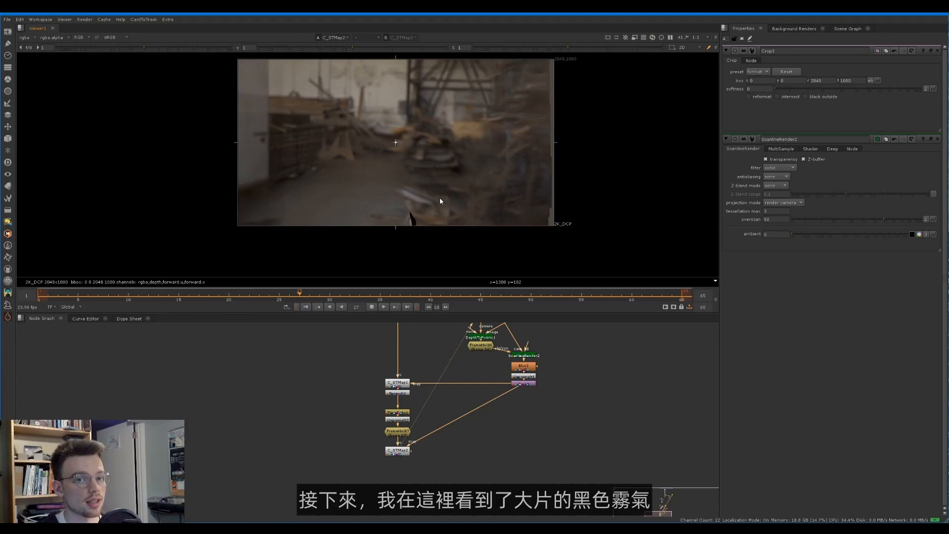
Step: Stop playback of the C_STMap2 result and examine the dark haze around the trailer
key("k")
left_click_drag(228, 83, 372, 249)
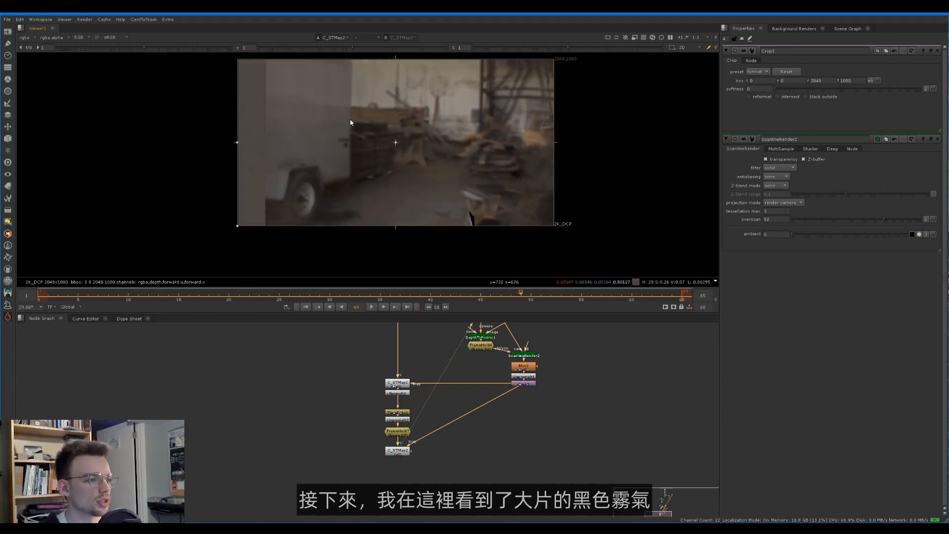
left_click_drag(277, 174, 225, 228)
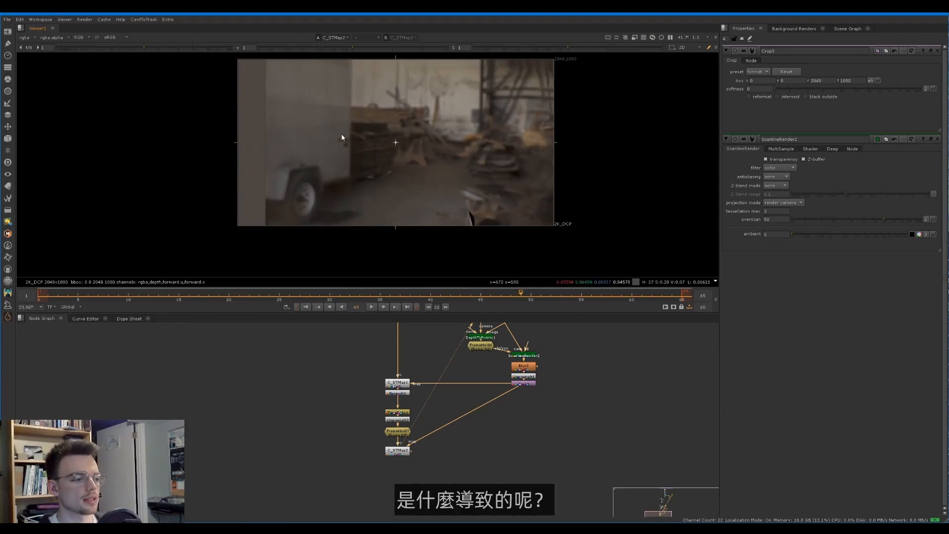
Step: View Premult1's output before the TimeEcho and scrub back to frame 12 to inspect the black streak
scroll(412, 398, "up", 2)
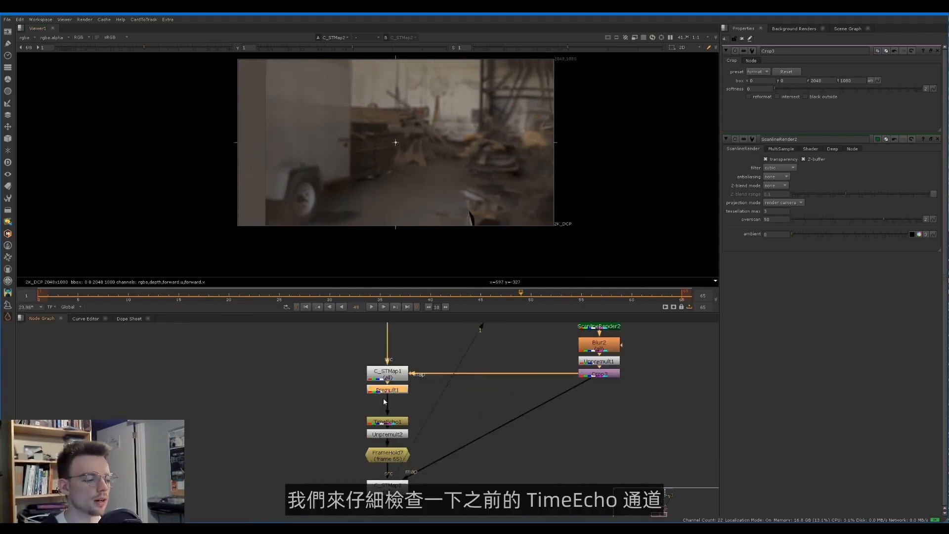
key("1")
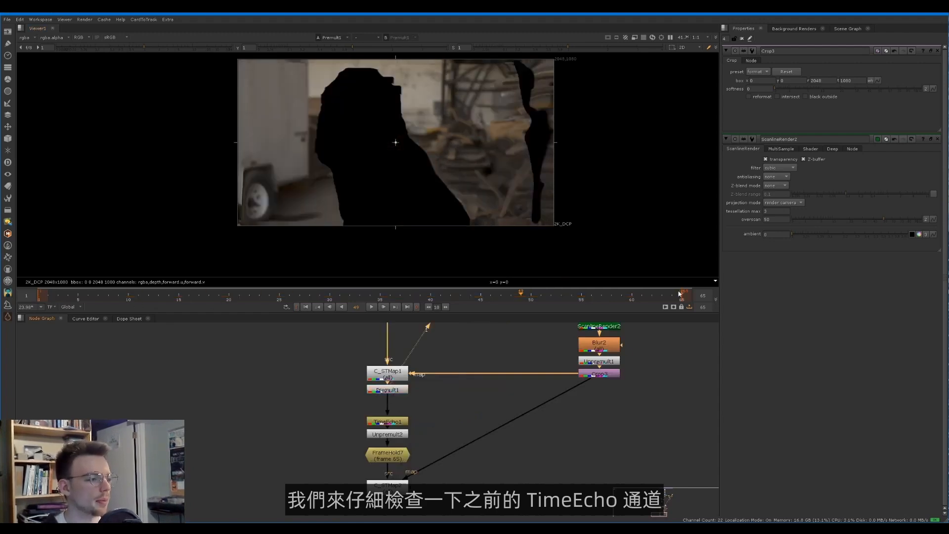
left_click_drag(657, 297, 607, 296)
left_click_drag(484, 290, 243, 270)
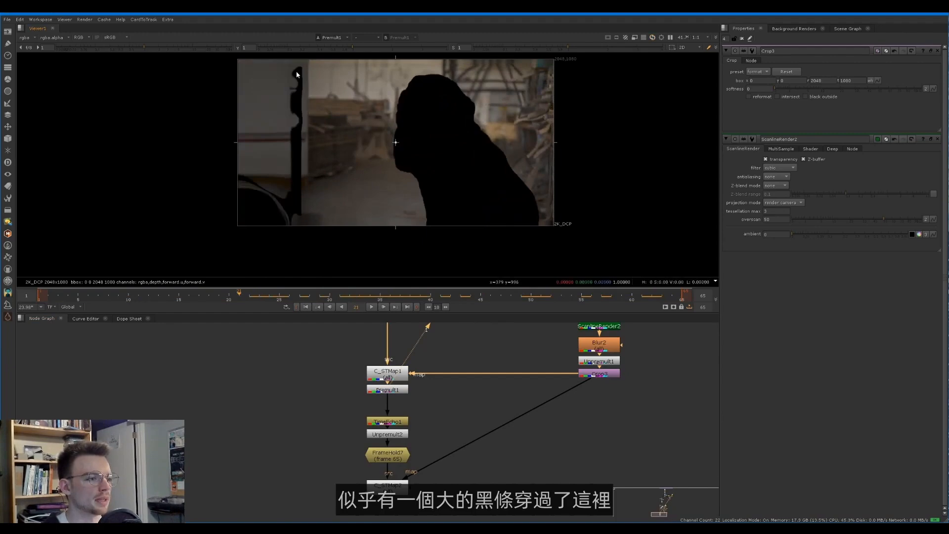
left_click_drag(225, 303, 148, 294)
Step: Compare the alpha and RGB of Premult1's output at the black streak on frame 12
key("a")
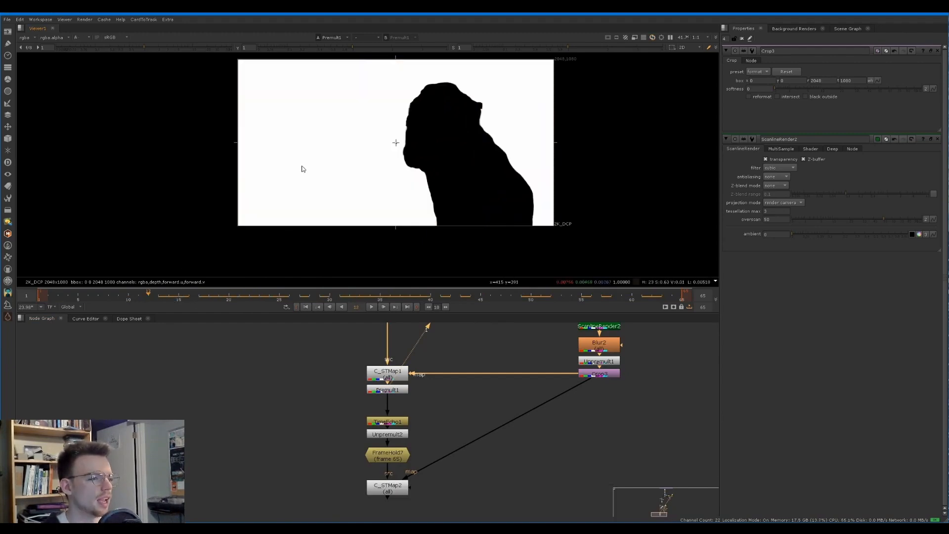
key("a")
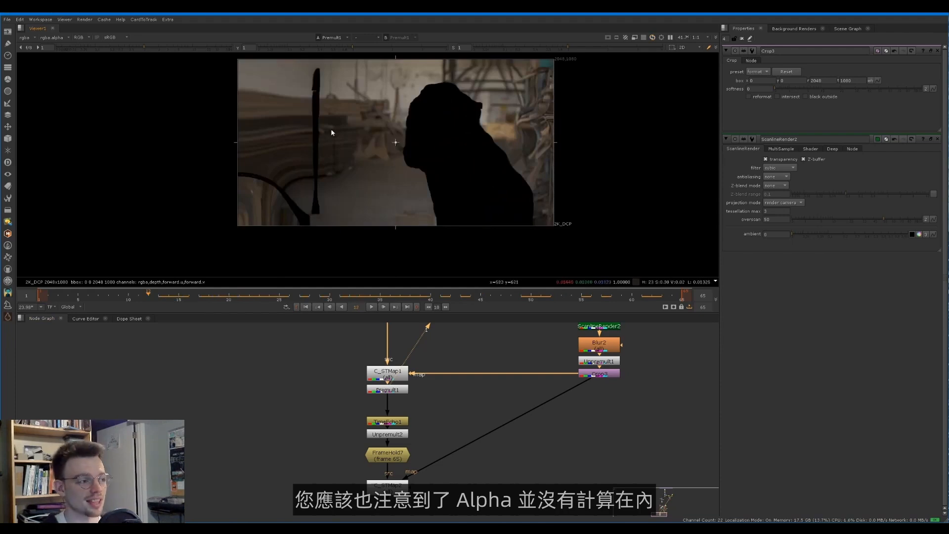
scroll(317, 77, "up", 2)
key("a")
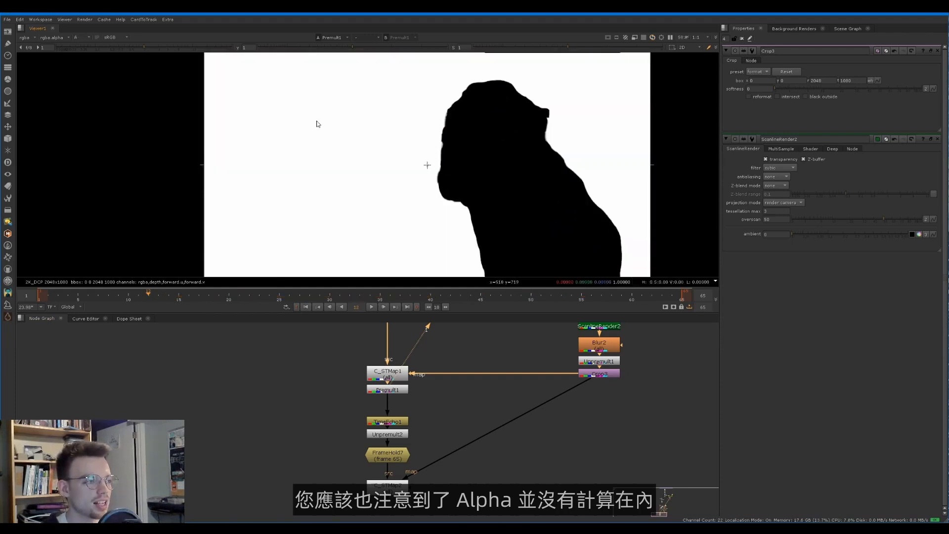
key("a")
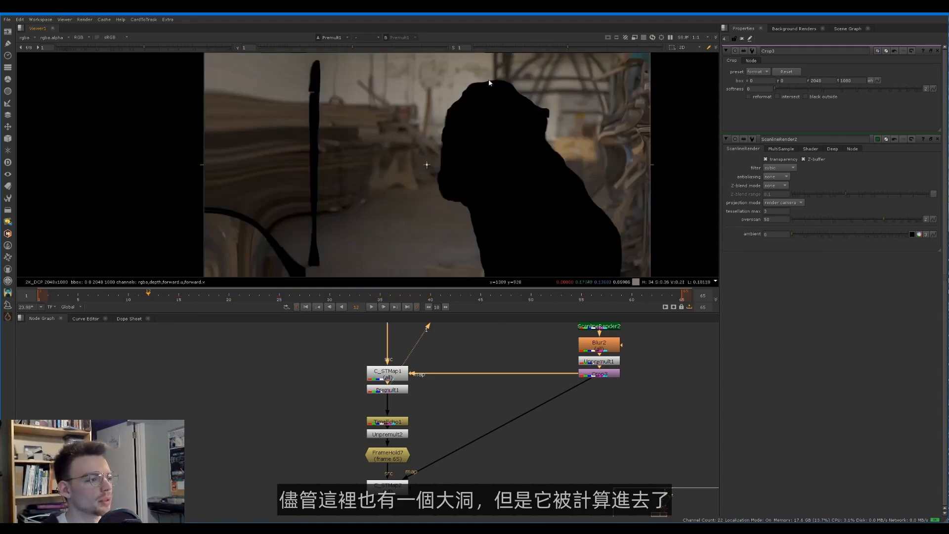
Step: Check the alpha at the large hole in Premult1's output and locate the Unpremult2 node below the TimeEcho
key("a")
key("a")
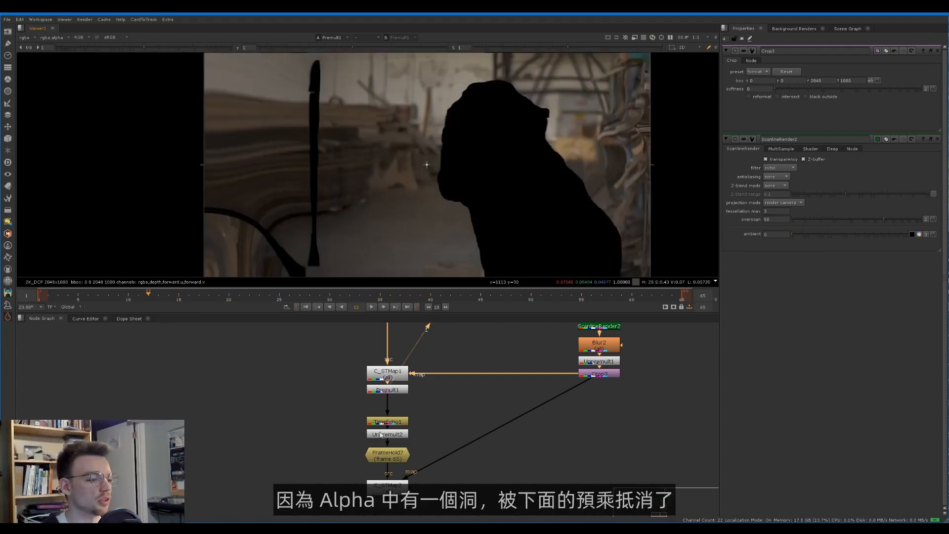
left_click_drag(349, 427, 414, 438)
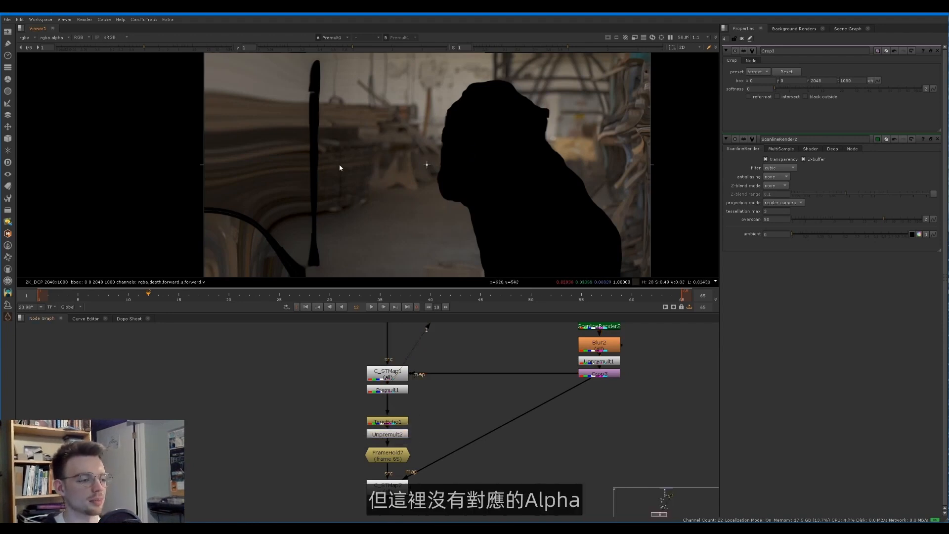
Step: View the output of the LensDistortion1 node at the head of the branch and examine the plate's left edge up close
middle_click_drag(396, 345, 374, 485)
scroll(371, 468, "down", 3)
middle_click_drag(369, 403, 364, 481)
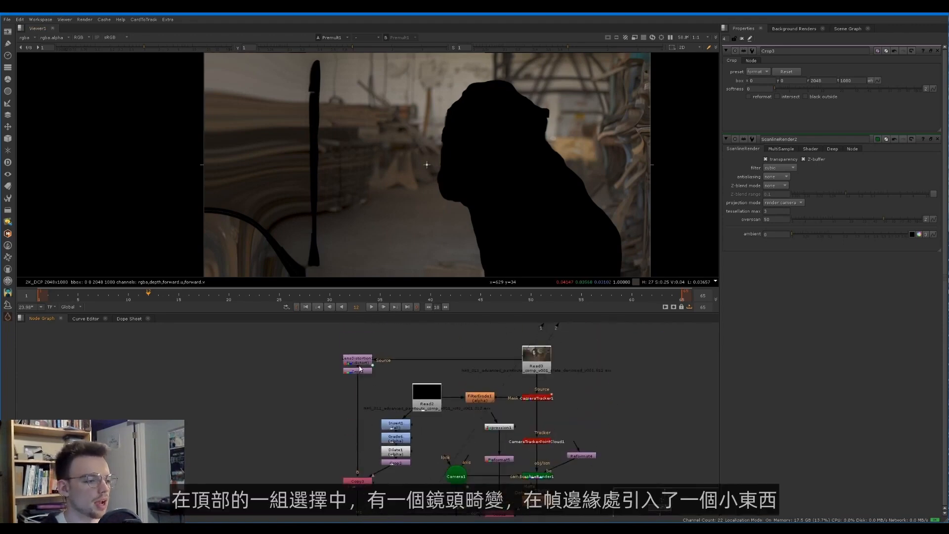
scroll(359, 367, "up", 1)
left_click(358, 364)
key("1")
scroll(213, 97, "up", 5)
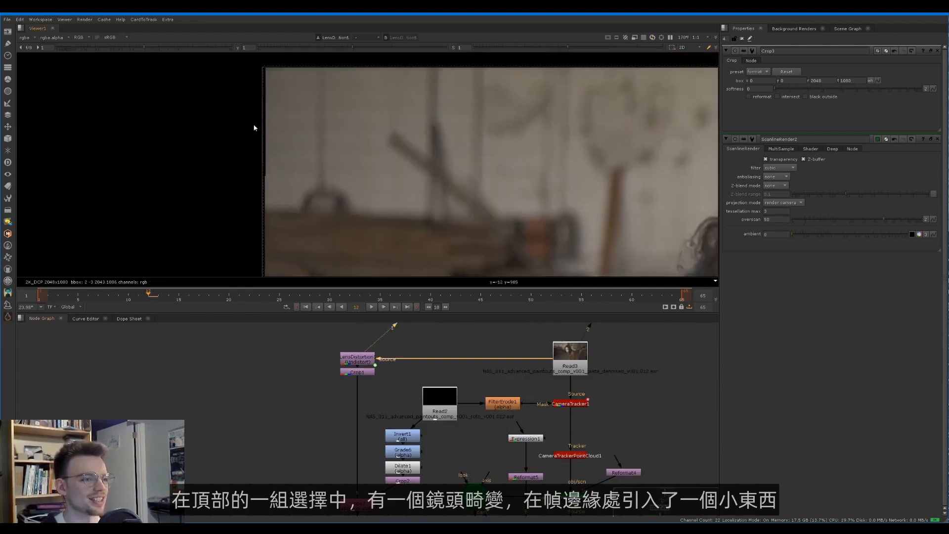
scroll(267, 109, "up", 5)
left_click(351, 362)
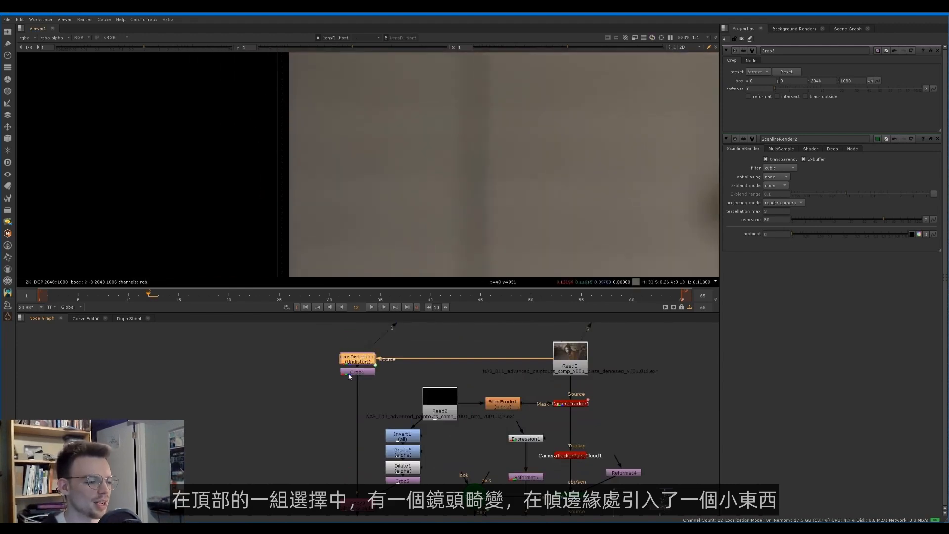
Step: Trace the branch from LensDistortion1 down to the Copy3 node that brings in the roto alpha
middle_click_drag(370, 421, 364, 405)
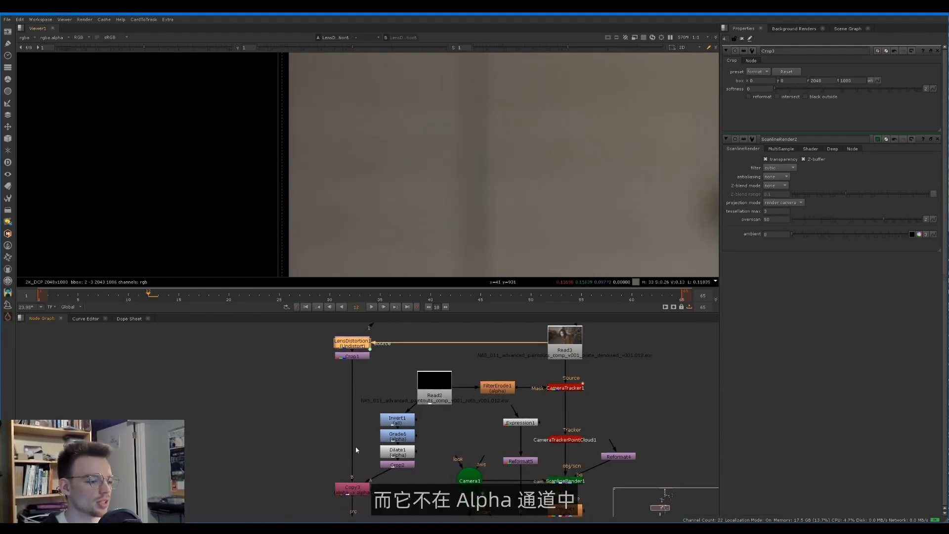
middle_click_drag(356, 448, 351, 418)
left_click_drag(291, 429, 379, 485)
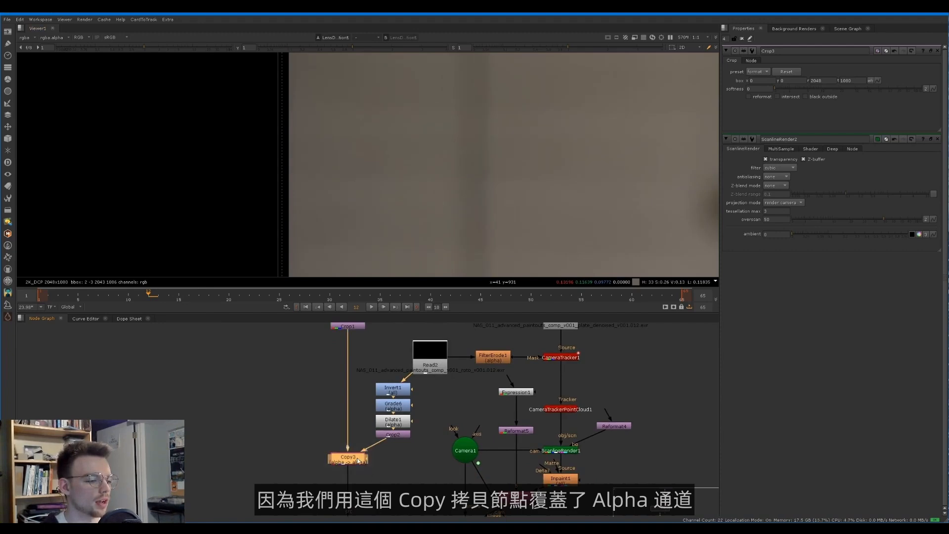
middle_click_drag(360, 403, 361, 460)
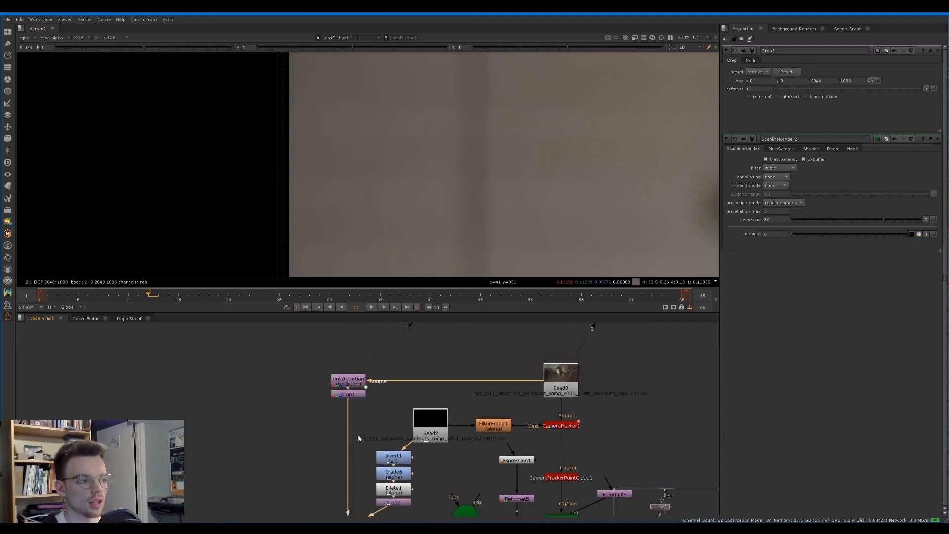
Step: Shift LensDistortion1 and Crop1 down and insert a Shuffle node between Read3 and LensDistortion1
left_click_drag(299, 421, 397, 366)
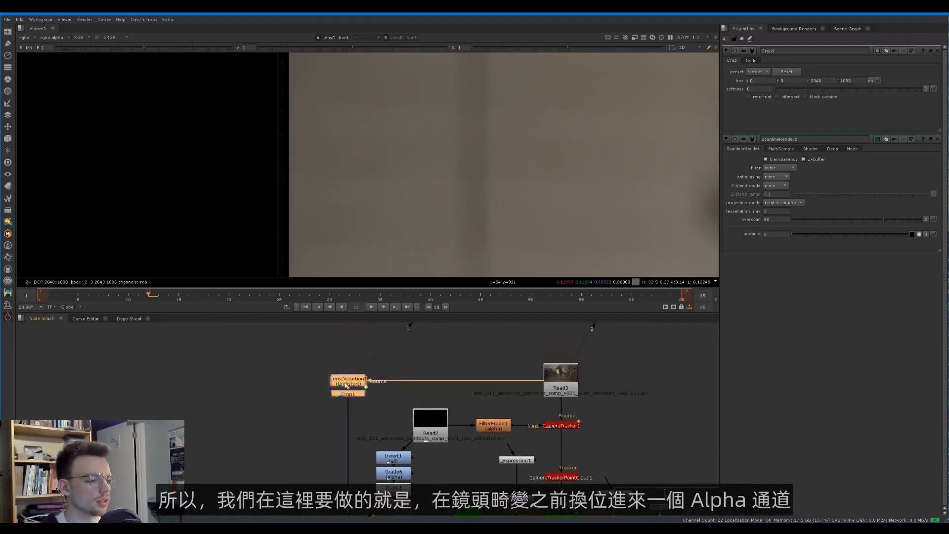
left_click_drag(345, 382, 346, 399)
left_click(414, 379)
key("Tab")
type("s")
key("Return")
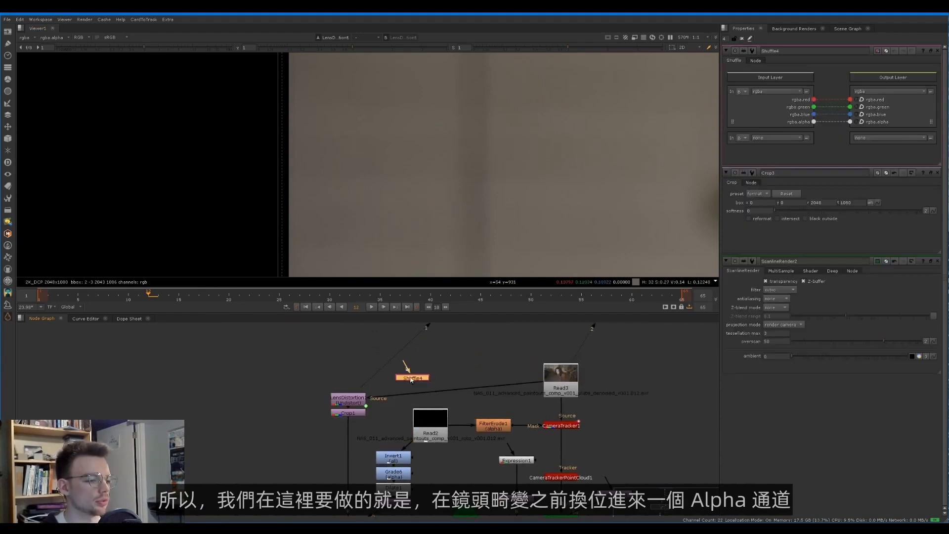
left_click_drag(412, 379, 351, 385)
left_click(348, 399)
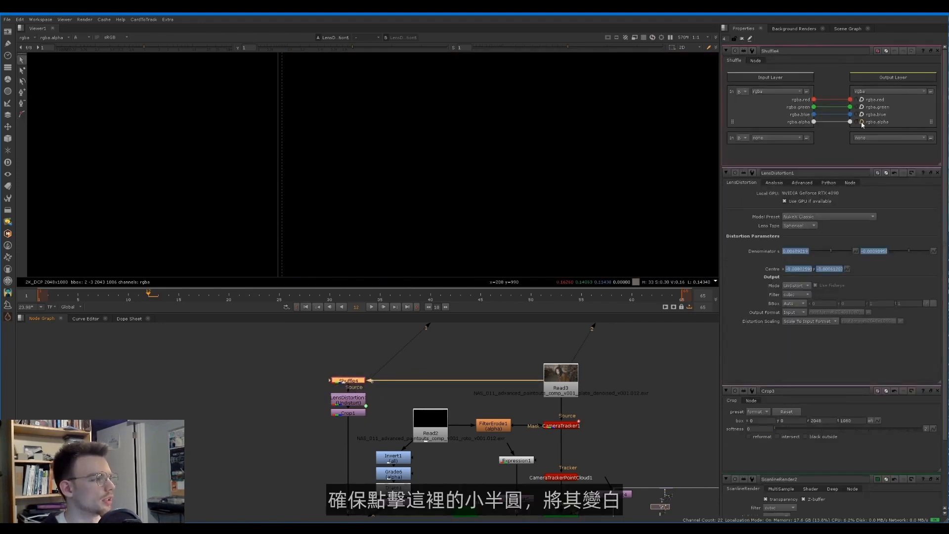
Step: Set the Shuffle's output alpha to white and inspect the undistorted alpha along the frame edge
left_click(862, 122)
key("f")
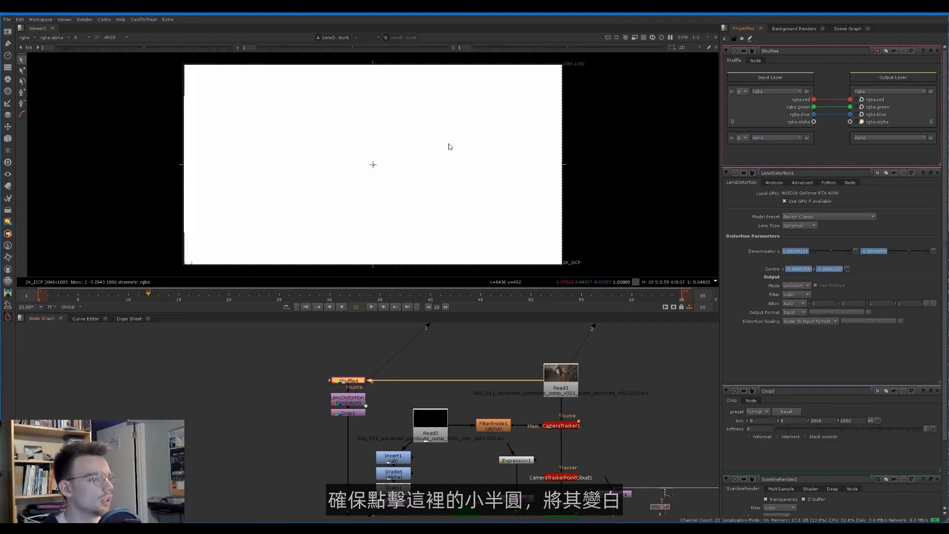
scroll(214, 81, "up", 8)
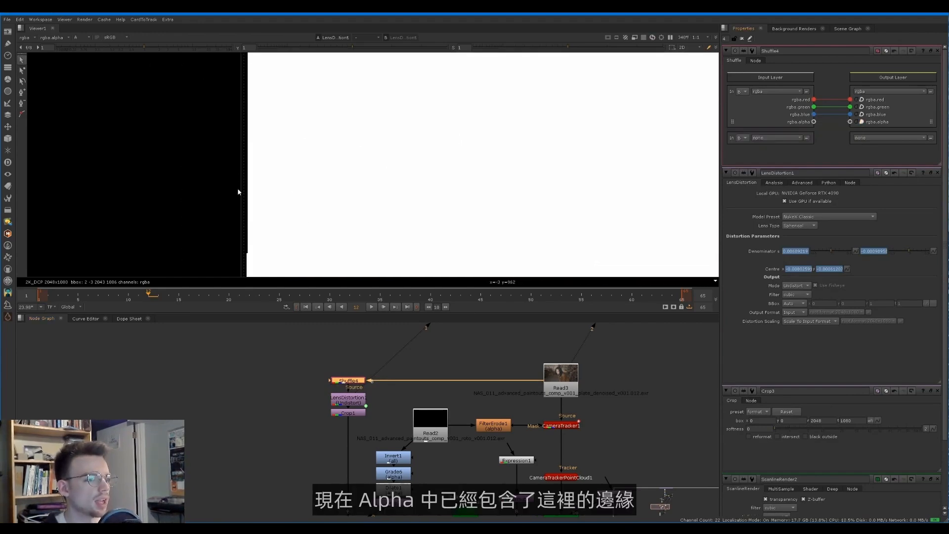
scroll(265, 141, "up", 4)
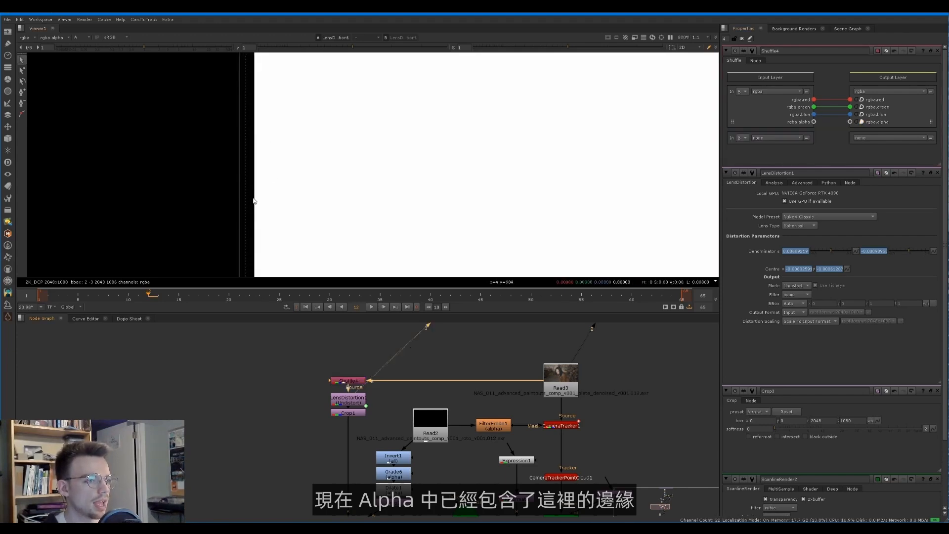
scroll(254, 200, "down", 3)
Step: View the output of the Copy3 node below Crop1 and delete that node
middle_click_drag(323, 437, 326, 358)
left_click(351, 450)
key("1")
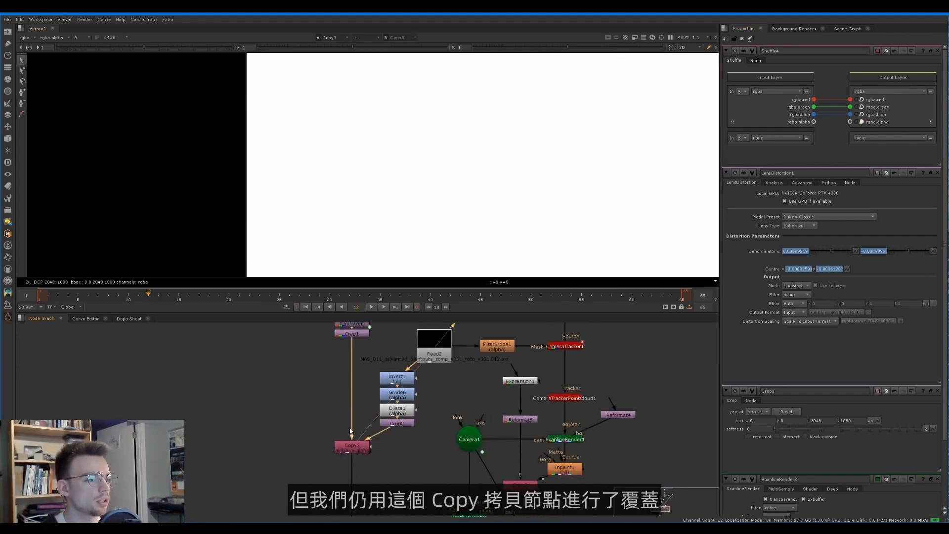
key("Delete")
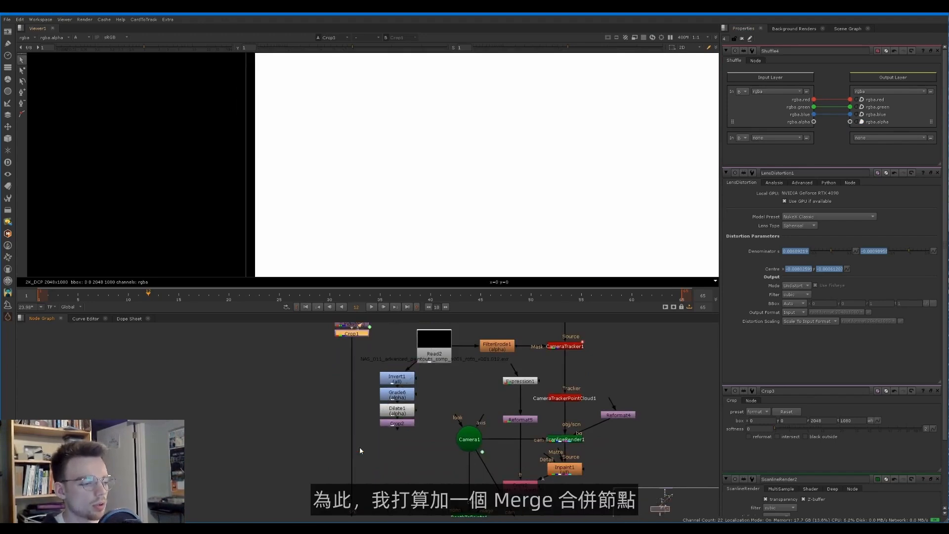
Step: Add a Merge node below Crop1, limit its output to alpha only, and connect the inverted roto matte branch as input A
key("m")
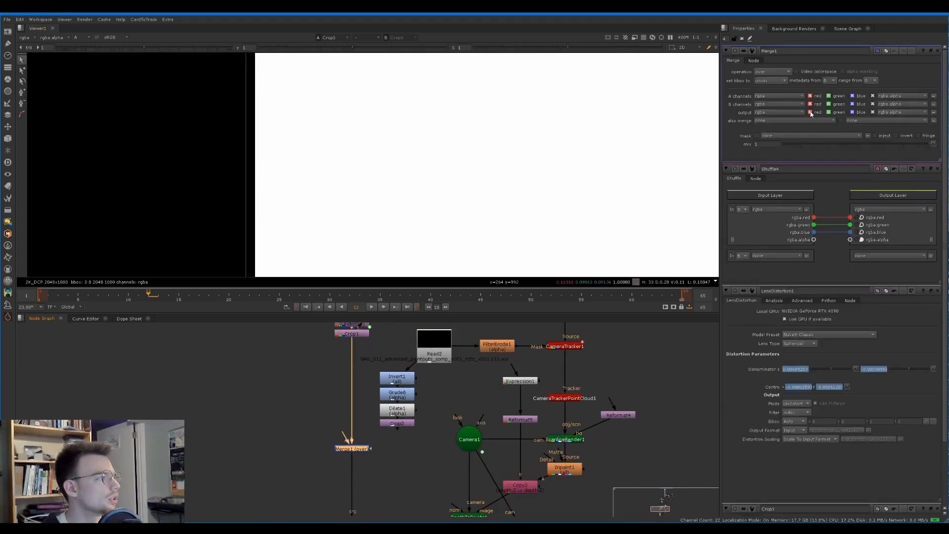
left_click(813, 112)
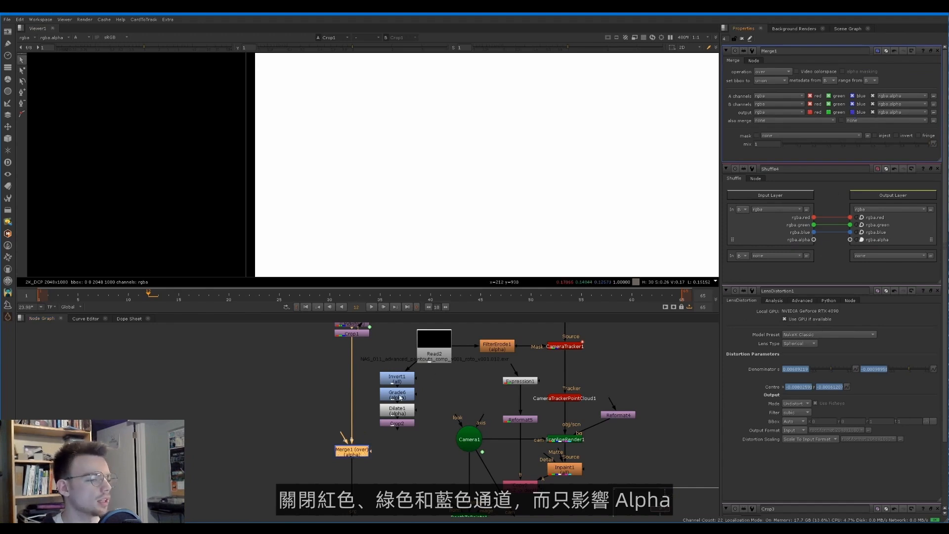
left_click_drag(343, 438, 397, 424)
Step: Set the Merge operation to multiply and view the combined alpha
left_click(774, 74)
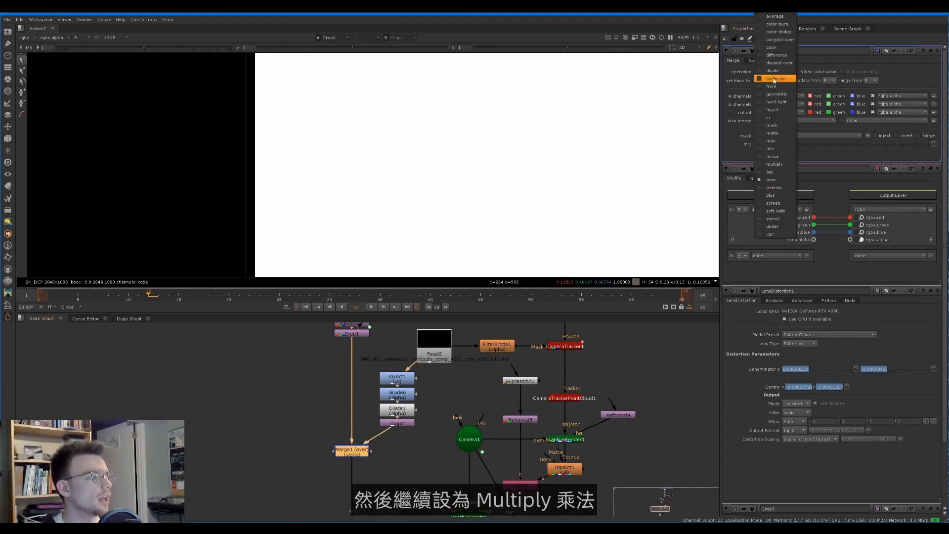
left_click(774, 164)
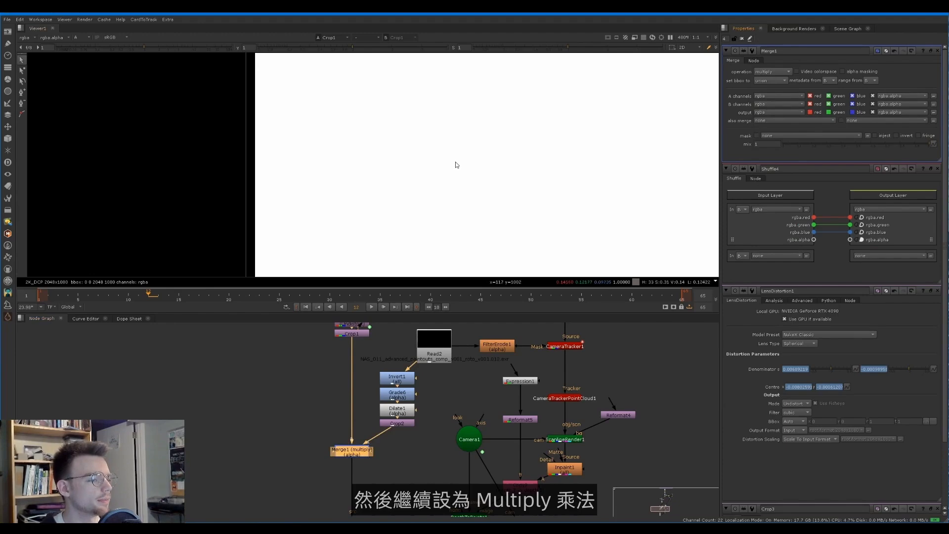
key("1")
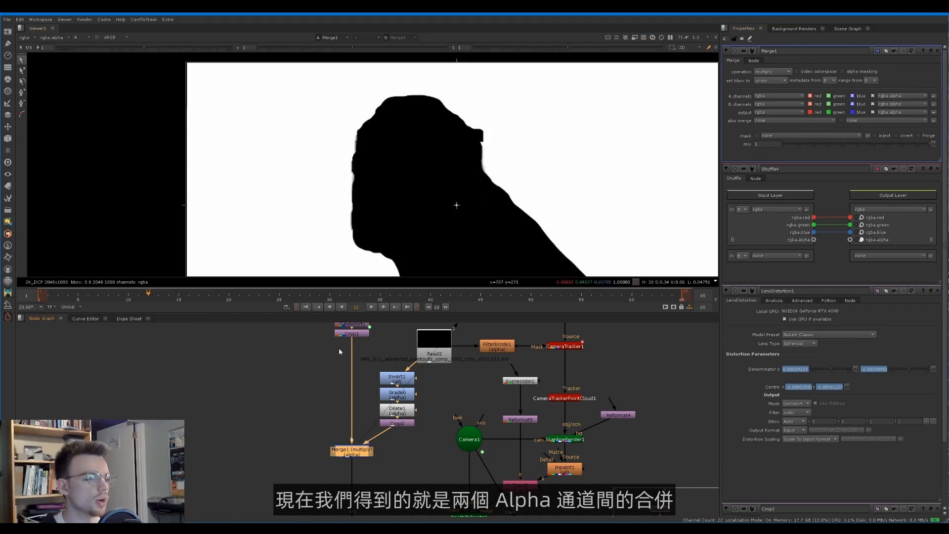
scroll(226, 116, "up", 1)
left_click_drag(333, 83, 493, 228)
scroll(214, 77, "up", 5)
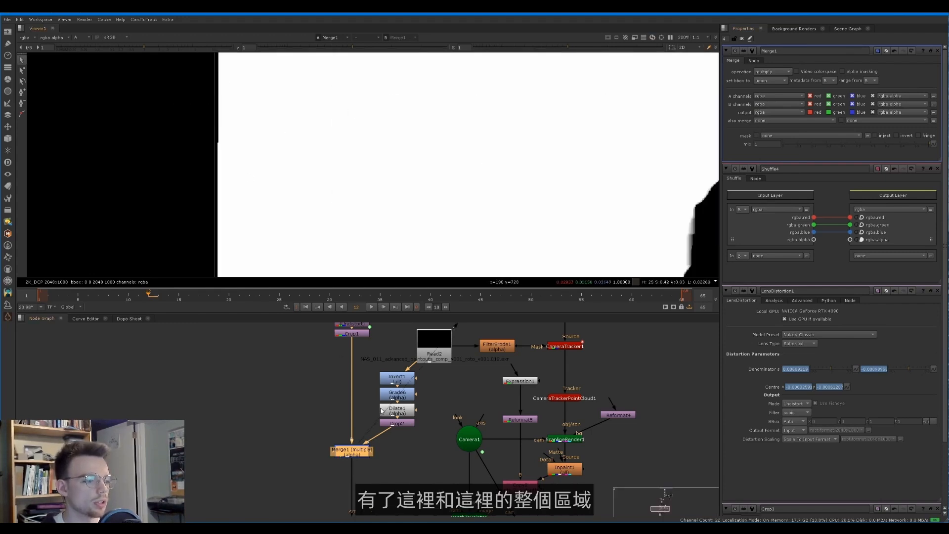
Step: Delete the disabled Shuffle node below Crop1
middle_click_drag(381, 411, 371, 373)
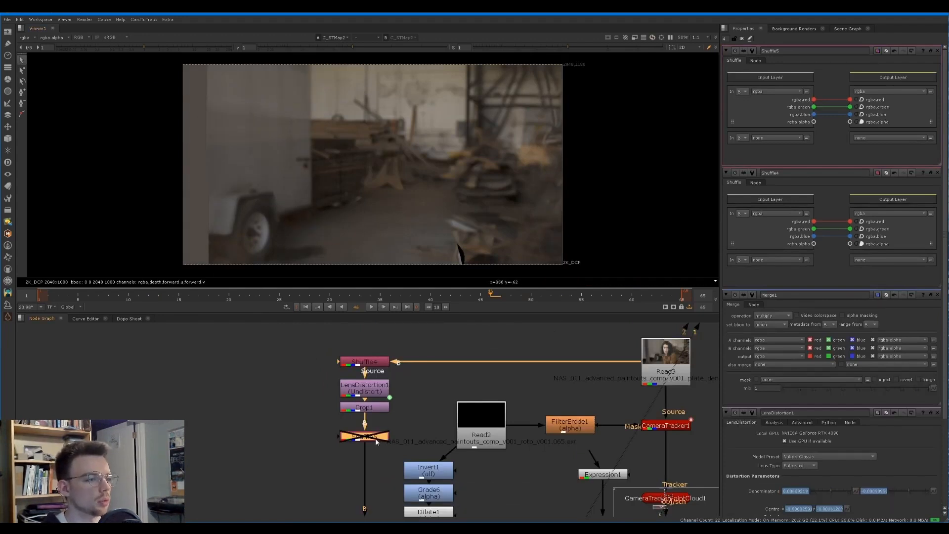
key("Delete")
scroll(377, 445, "down", 4)
middle_click_drag(380, 500, 395, 402)
scroll(395, 402, "up", 2)
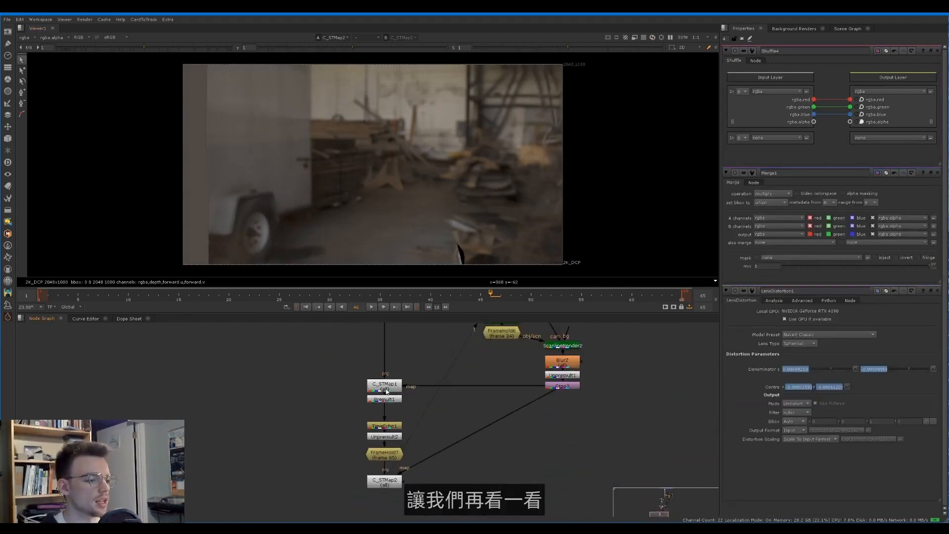
Step: Check C_STMap1's output across the frames and turn off its Interpolate option
left_click(384, 385)
key("1")
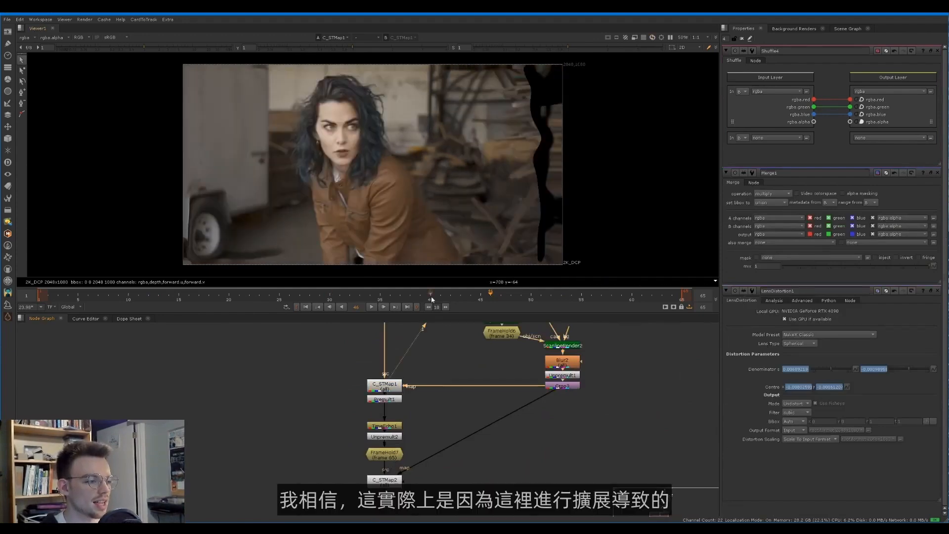
left_click_drag(530, 294, 202, 286)
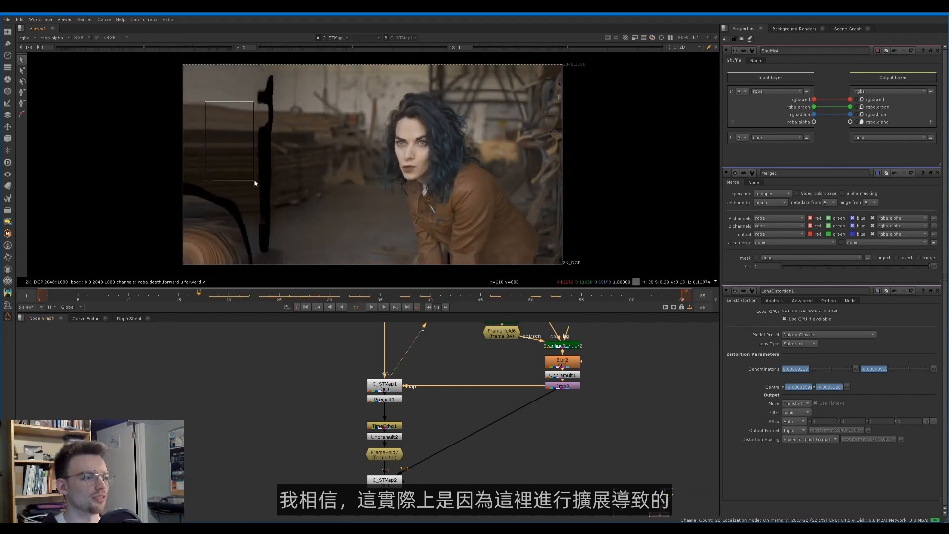
double_click(377, 384)
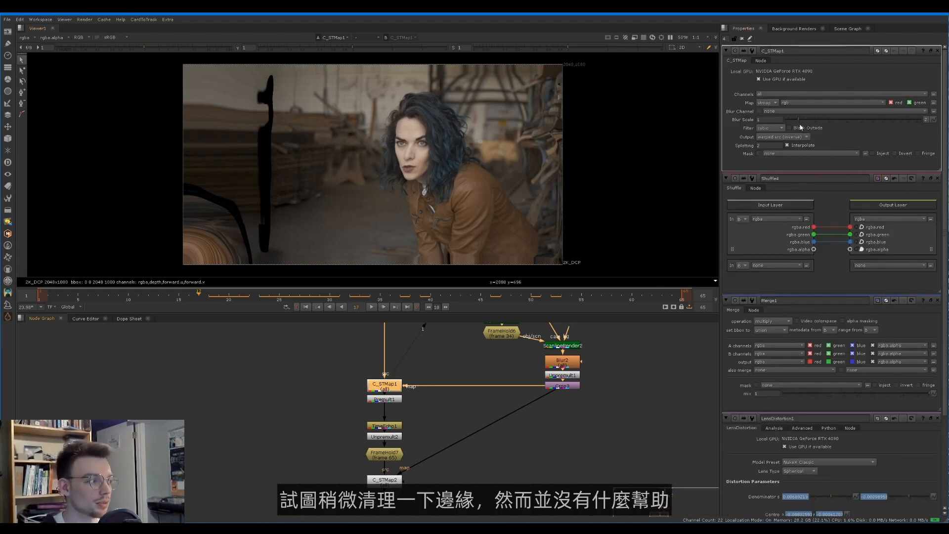
left_click(789, 144)
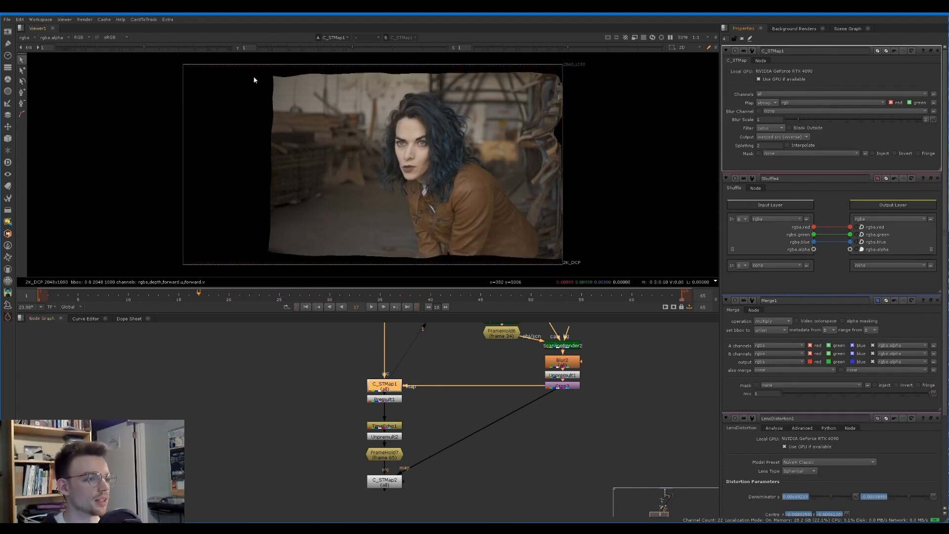
Step: View C_STMap2's output and compare it with C_STMap1's Interpolate option on and off, leaving it off
left_click(378, 479)
key("1")
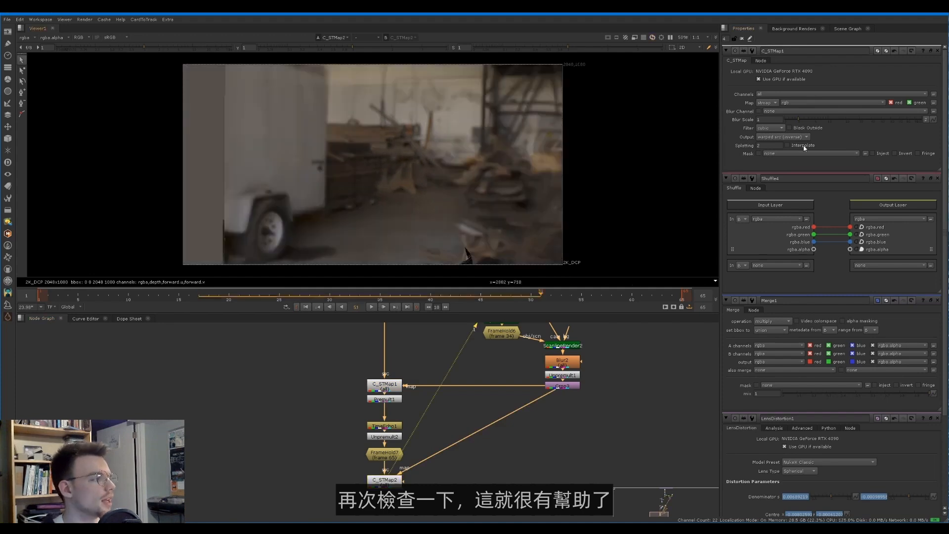
left_click(804, 147)
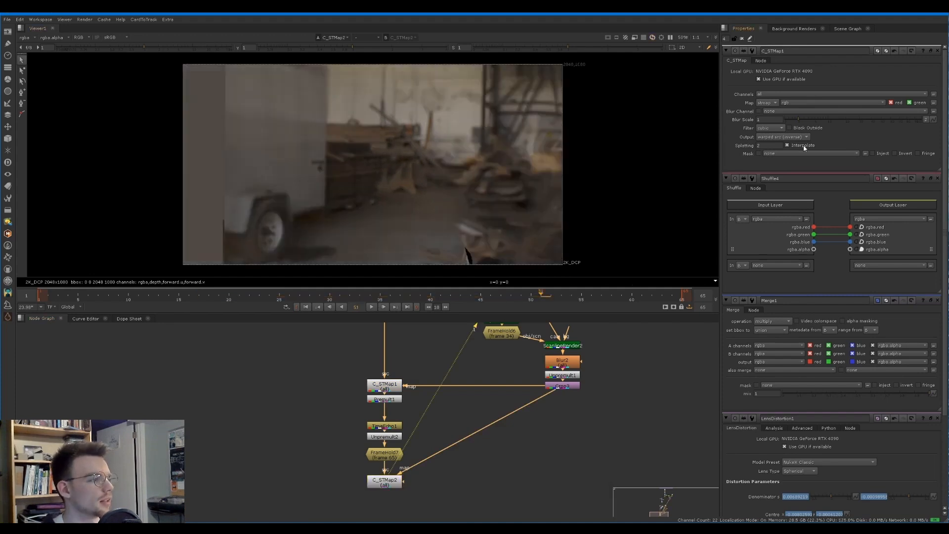
left_click(803, 147)
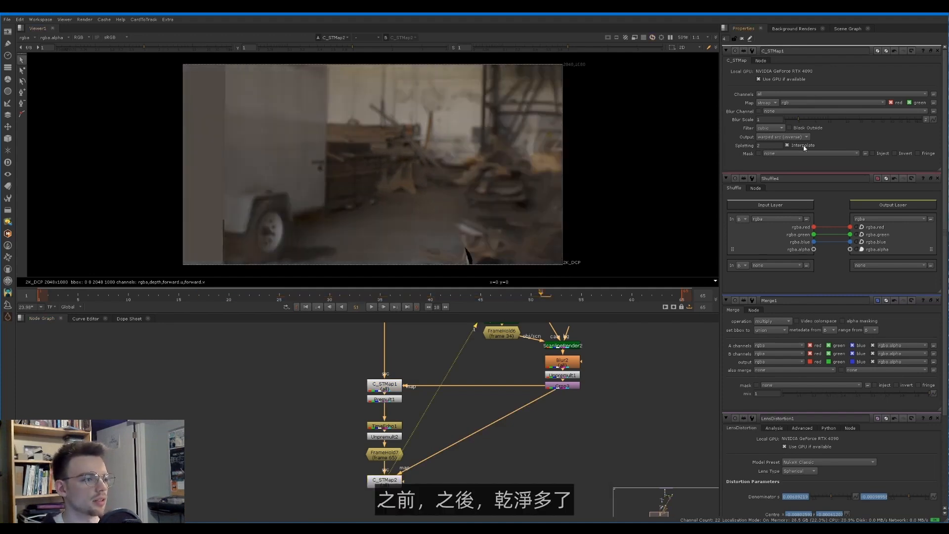
left_click(804, 146)
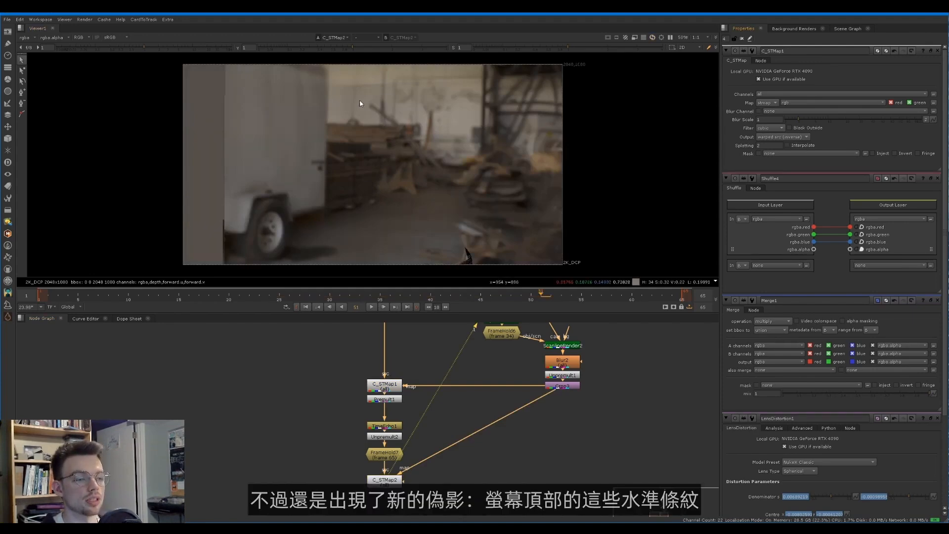
Step: Examine the upper edge of C_STMap2's image for horizontal streaks, stepping backward and forward through the frames
scroll(360, 100, "up", 5)
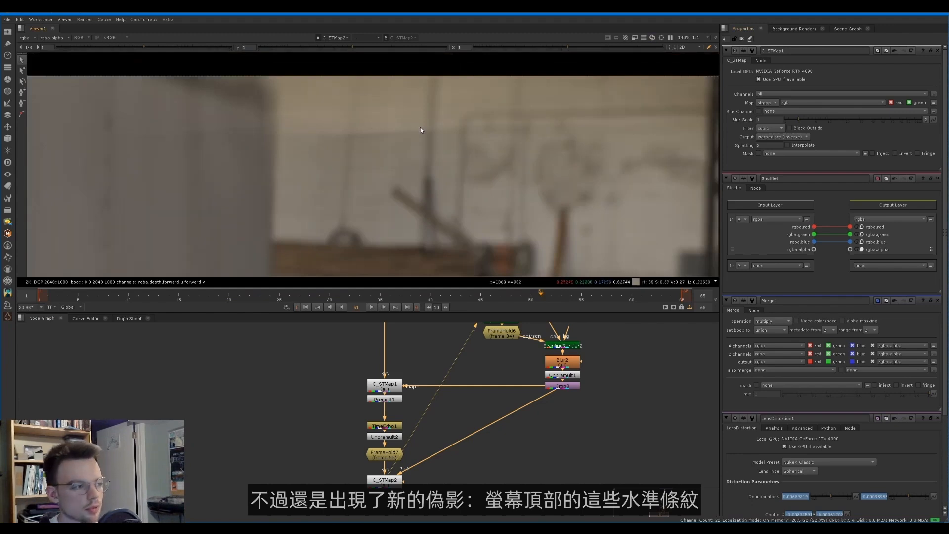
key("Left")
key("Left")
key("Left")
key("Left")
key("Left")
key("Left")
key("Left")
key("Left")
key("Left")
key("Left")
key("Left")
key("Left")
key("Left")
key("Left")
key("Left")
key("Left")
key("Left")
key("Left")
key("Left")
key("Left")
key("Right")
key("Right")
key("Right")
key("Right")
key("Right")
key("Right")
key("Right")
key("Right")
key("Right")
key("Right")
key("Right")
key("Right")
key("Right")
key("Right")
key("Right")
key("Right")
key("Right")
key("Right")
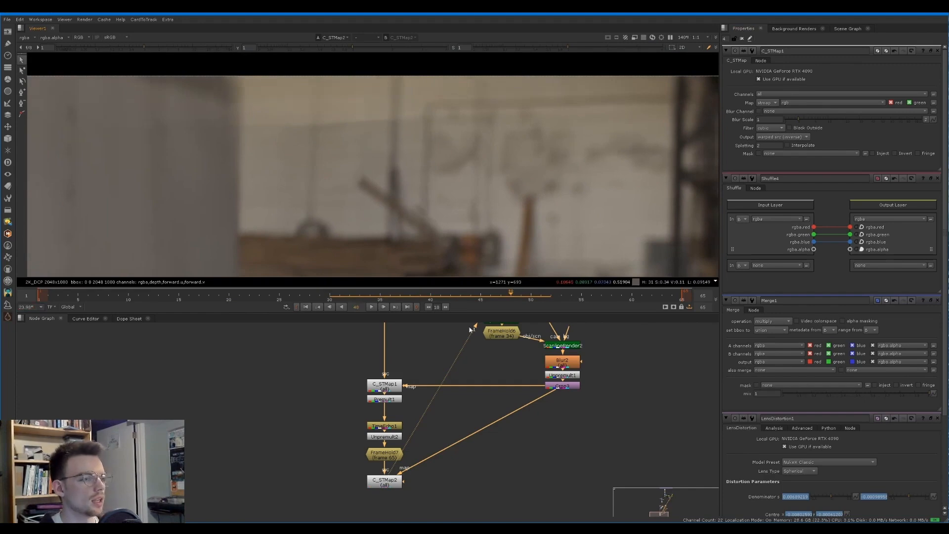
Step: View C_STMap1's output and play the clip to examine the sharp upper edge of the warped plate
middle_click_drag(405, 385, 406, 420)
left_click(405, 400)
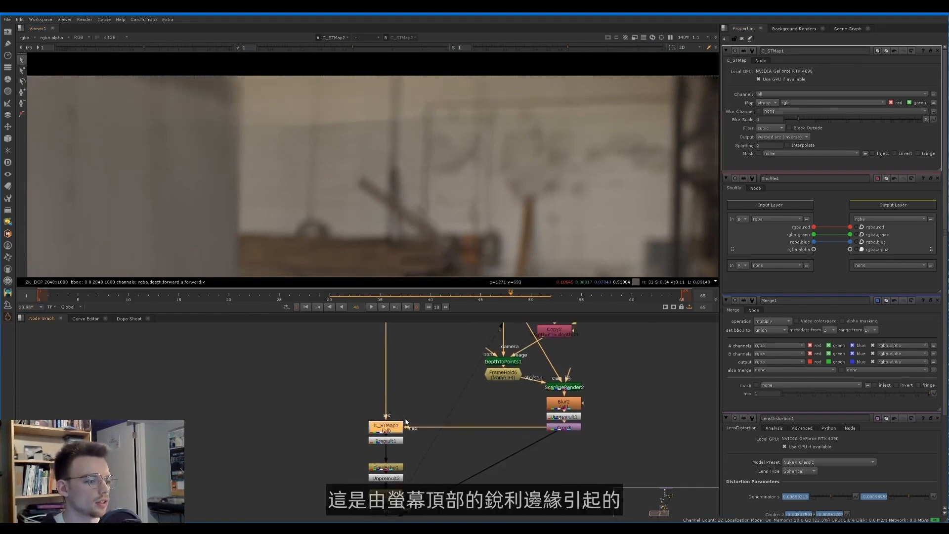
key("1")
middle_click_drag(320, 106, 353, 113)
scroll(222, 79, "down", 1)
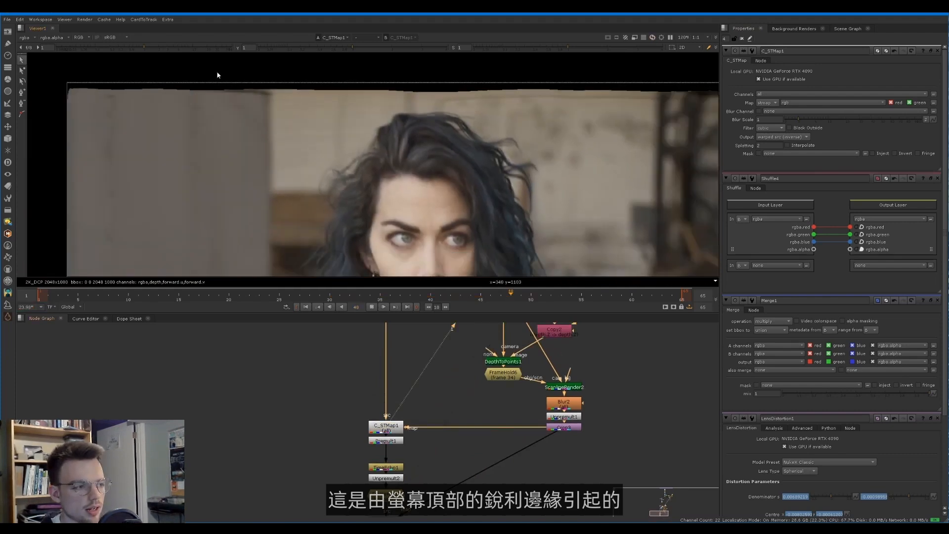
key("l")
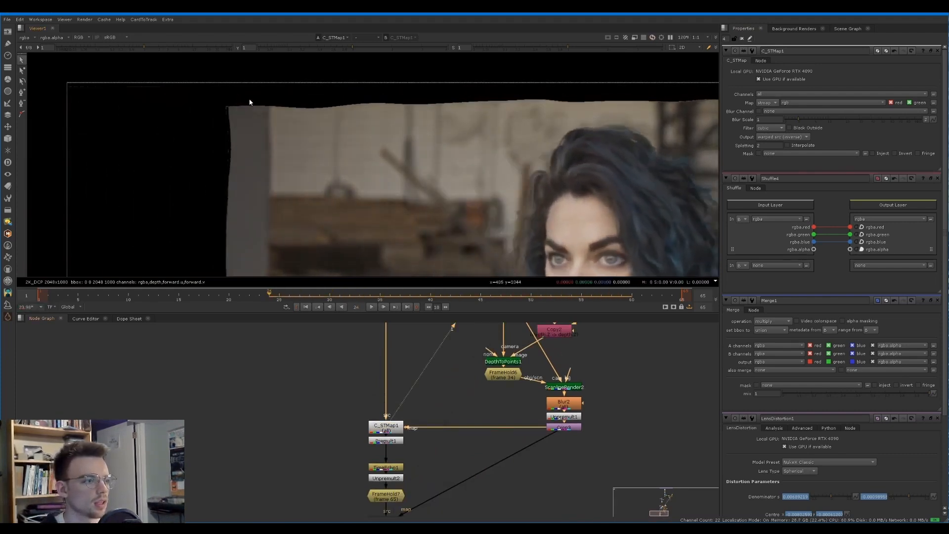
Step: Open Crop1's properties and move LensDistortion1 and Crop1 down to make room below Shuffle4
scroll(404, 389, "down", 5)
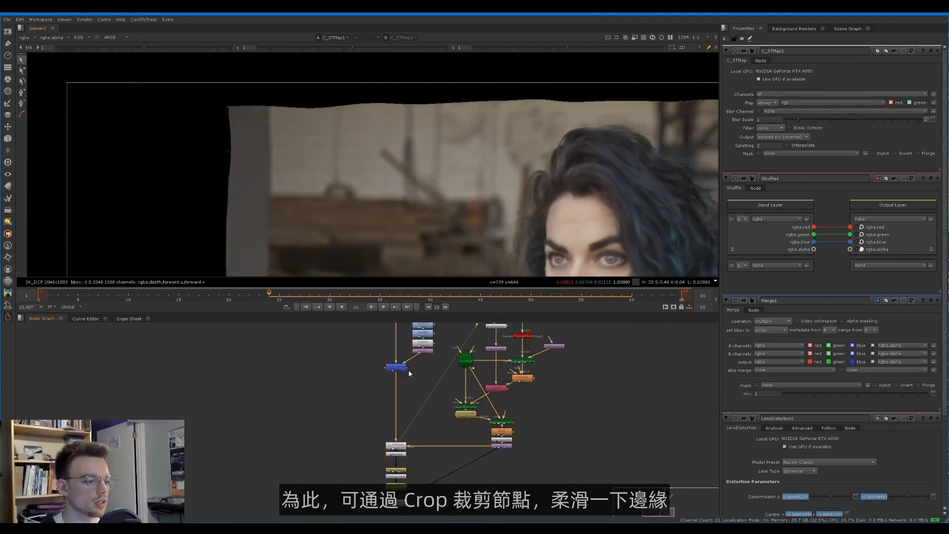
scroll(395, 349, "up", 3)
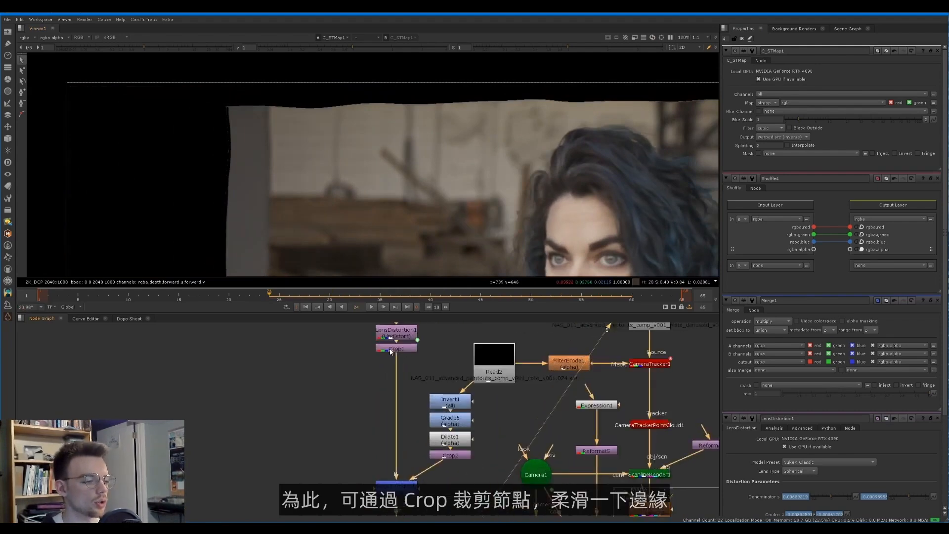
double_click(396, 348)
middle_click_drag(365, 363, 355, 407)
left_click_drag(340, 407, 398, 431)
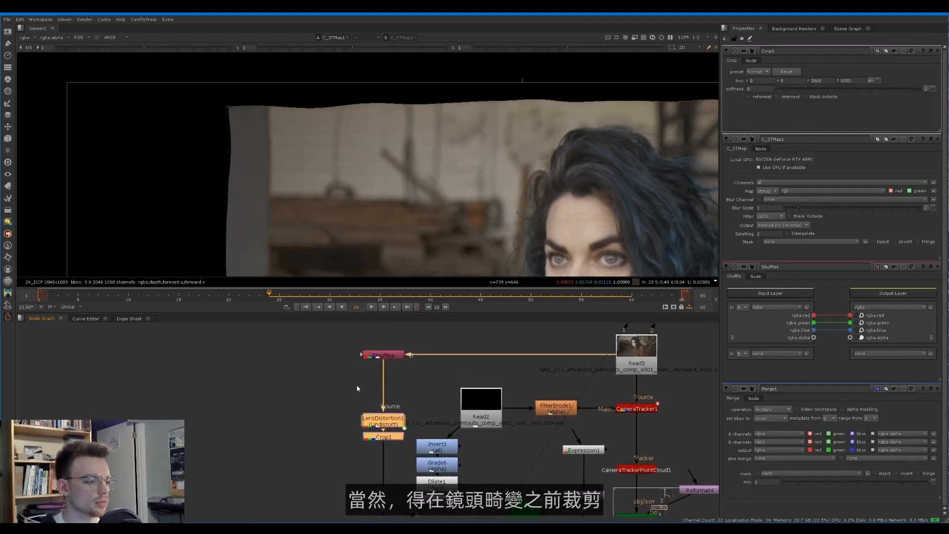
Step: Add a Crop node as a side branch fed by Shuffle4, before the lens distortion, and view it
left_click(357, 384)
key("Tab")
key("Down")
key("Return")
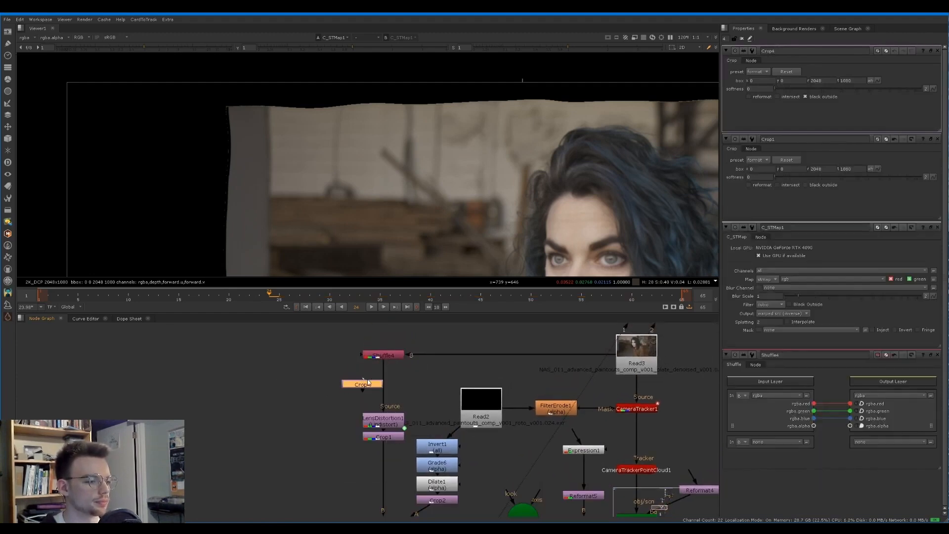
left_click_drag(360, 384, 346, 386)
key("1")
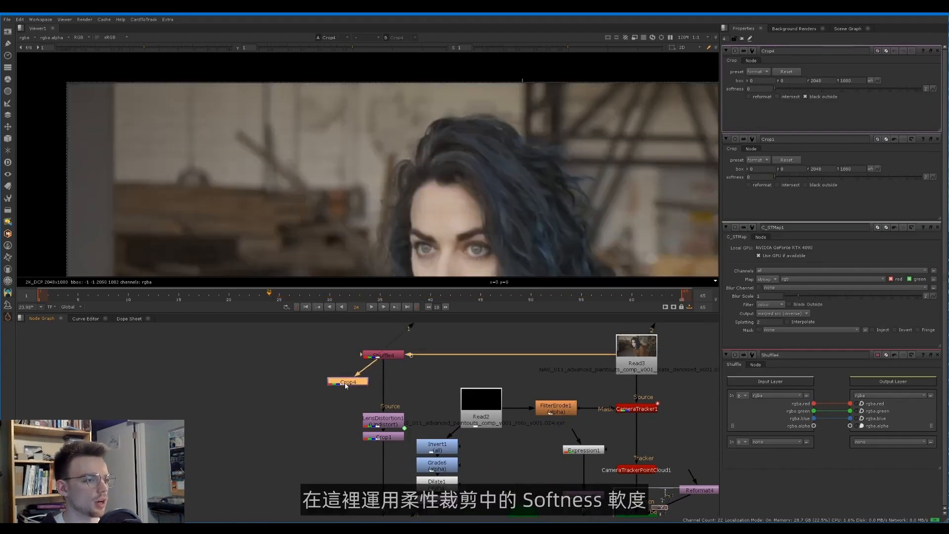
Step: Set the softness of the new Crop beside Shuffle4 to 34.5
left_click_drag(790, 91, 896, 96)
left_click_drag(840, 91, 861, 93)
scroll(359, 390, "up", 2)
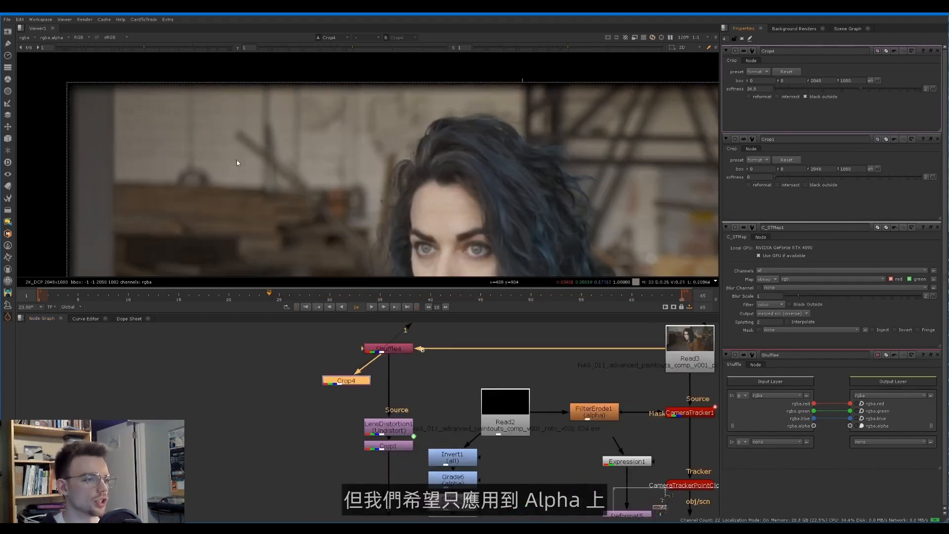
Step: Examine the node tree from Shuffle4 down to the premultiply stage after C_STMap1
scroll(384, 403, "down", 2)
middle_click_drag(374, 394, 361, 365)
scroll(362, 365, "down", 2)
middle_click_drag(370, 431, 388, 395)
scroll(381, 462, "up", 1)
middle_click_drag(378, 471, 378, 427)
middle_click_drag(376, 377, 367, 467)
middle_click_drag(352, 341, 341, 441)
scroll(356, 369, "up", 5)
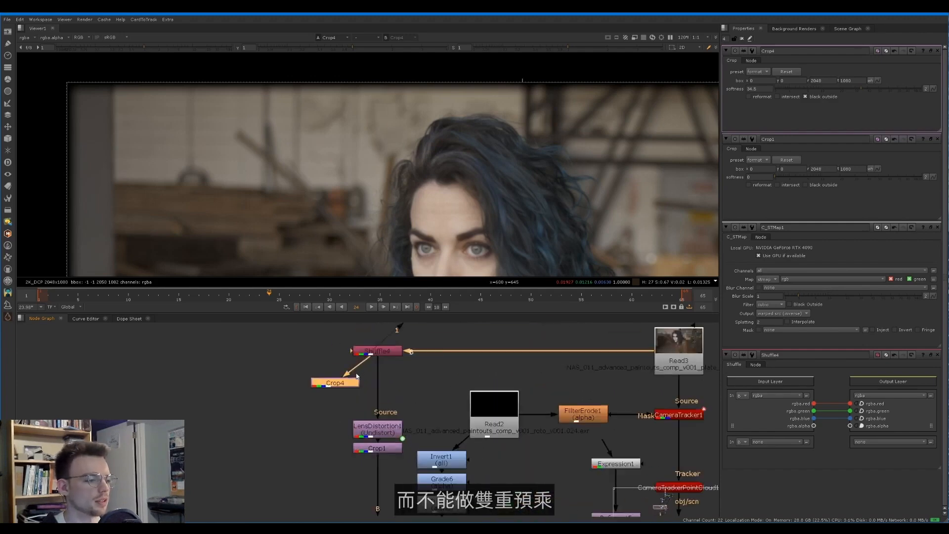
Step: Add a Copy node below Shuffle4 that copies only the alpha from the softened Crop branch, and view it
left_click_drag(344, 388, 301, 392)
left_click(354, 383)
key("k")
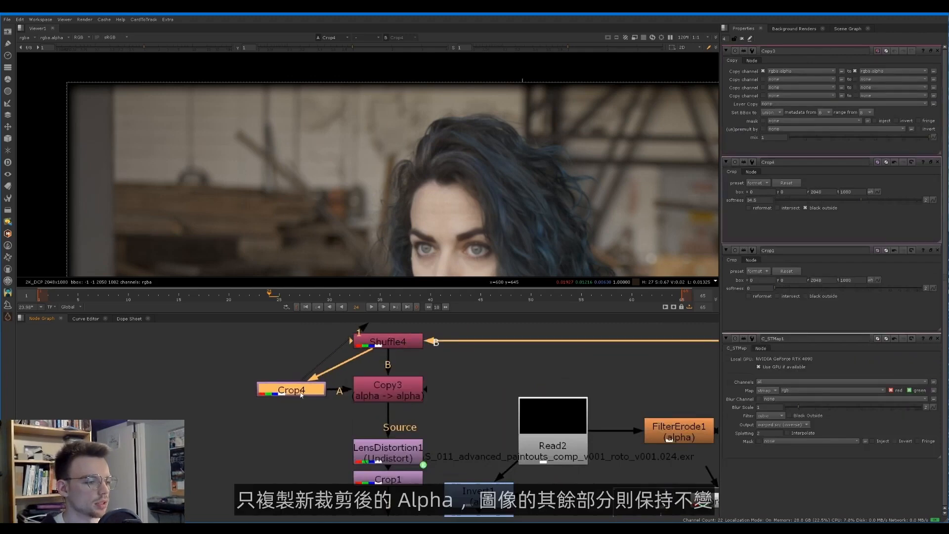
left_click_drag(377, 395, 377, 393)
key("1")
Step: View C_STMap2's output and compare its upper edge with the Copy node disabled and enabled
scroll(401, 423, "down", 5)
mouse_move(394, 483)
middle_mouse_down()
mouse_move(392, 426)
mouse_move(405, 374)
middle_mouse_up()
middle_click_drag(393, 509, 396, 398)
left_click(396, 415)
key("1")
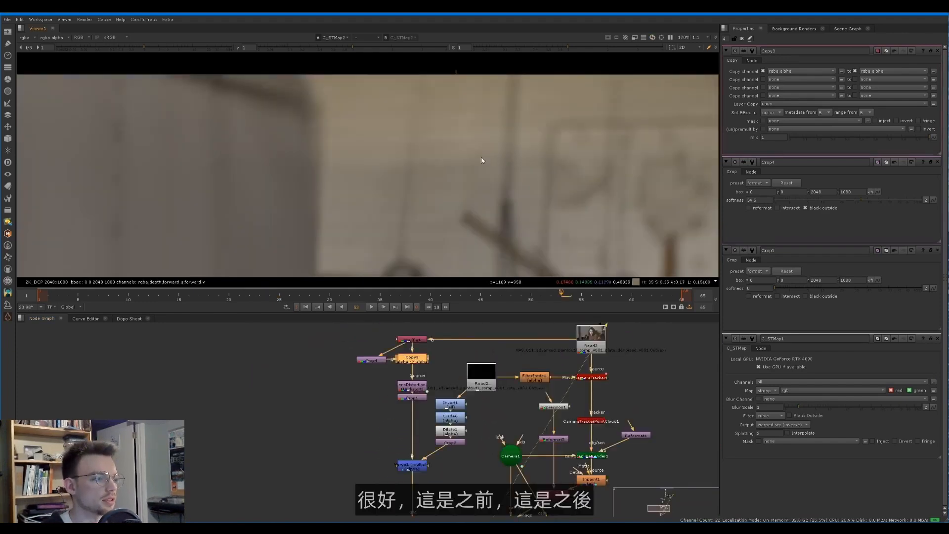
key("d")
key("d")
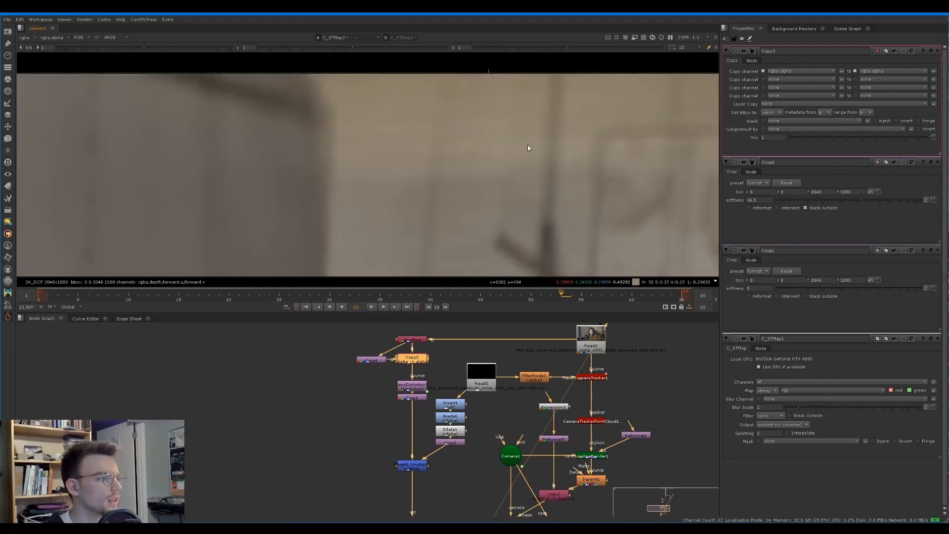
Step: Examine the rest of C_STMap2's image, especially its lower edge, for remaining artifacts
scroll(394, 133, "down", 3)
scroll(583, 108, "up", 2)
middle_click_drag(619, 104, 301, 100)
scroll(495, 170, "down", 4)
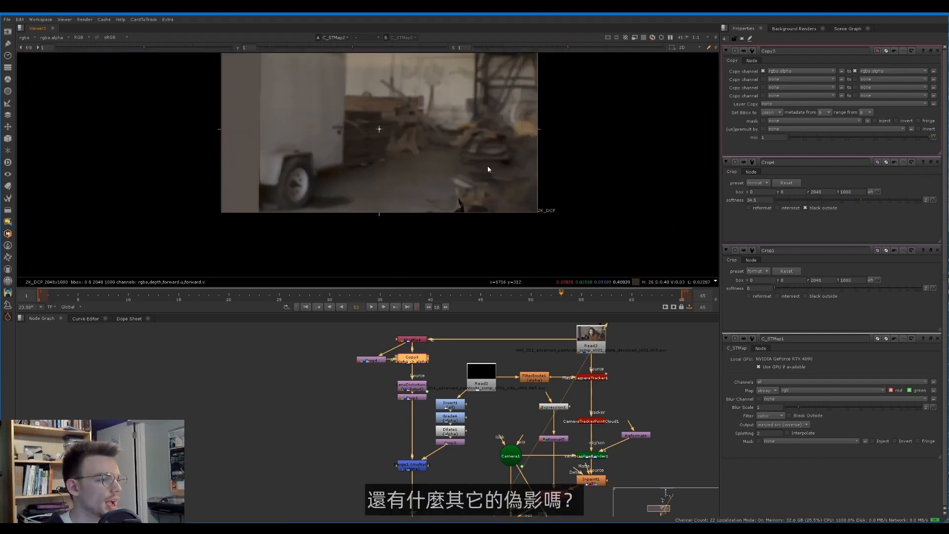
scroll(490, 198, "up", 3)
scroll(480, 196, "up", 4)
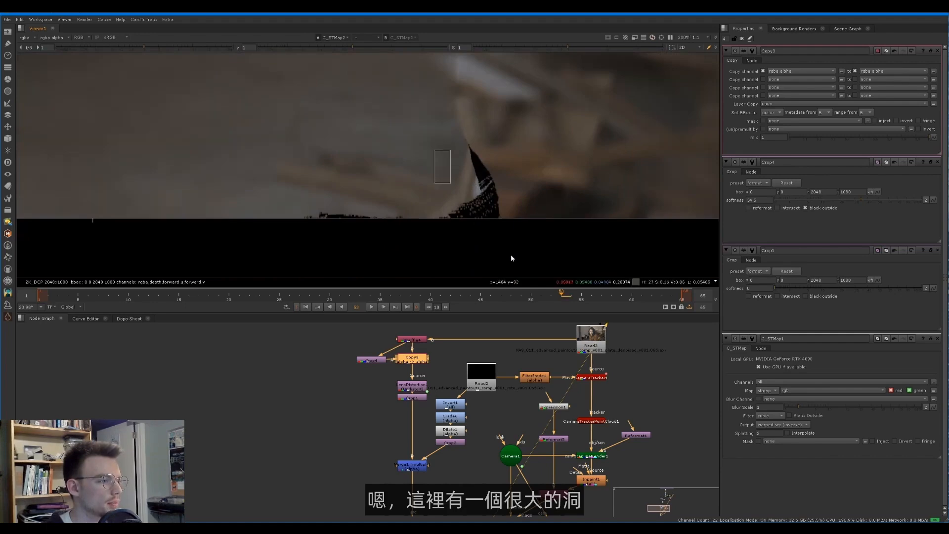
left_click_drag(435, 150, 511, 254)
middle_click_drag(399, 212, 408, 223)
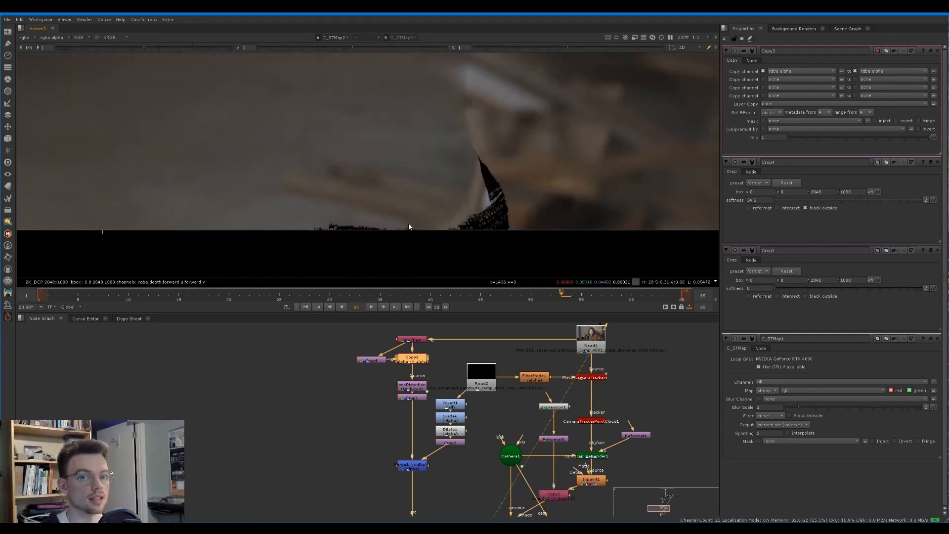
Step: View the Read3 source plate at the same frame to check the area along its lower edge
middle_click_drag(456, 352, 417, 371)
left_click(553, 364)
key("1")
scroll(426, 205, "down", 5)
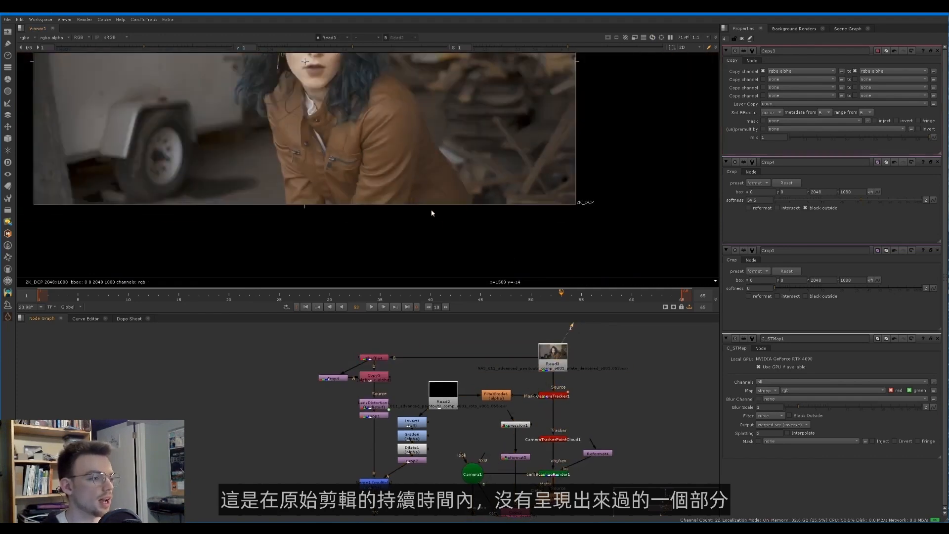
Step: View FrameHold7's output at the last frame to check the gaps along the image's lower edge
left_click_drag(585, 292, 687, 302)
middle_click_drag(420, 492, 412, 338)
middle_click_drag(366, 513, 384, 409)
key("1")
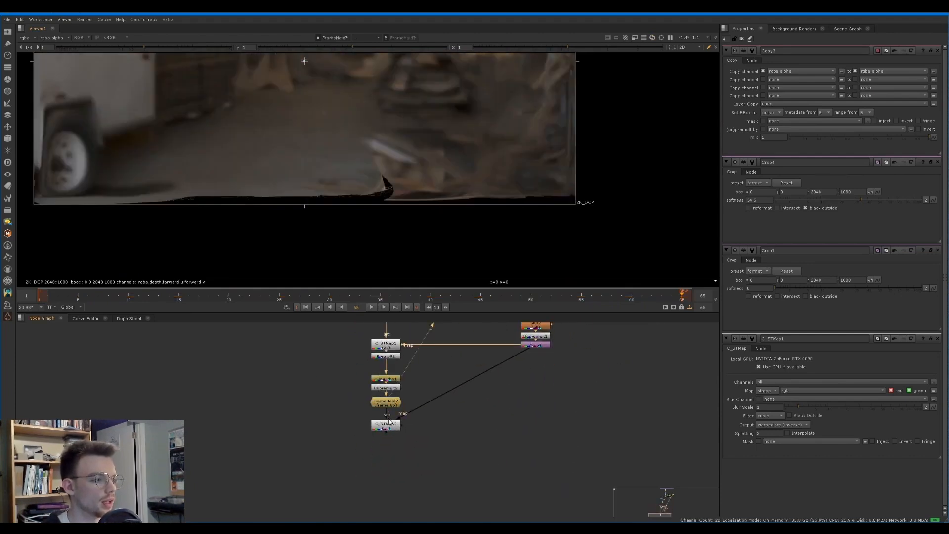
Step: Insert an Inpaint node between FrameHold7 and C_STMap2, making room for it, and choose its fill region
left_click_drag(394, 431, 394, 462)
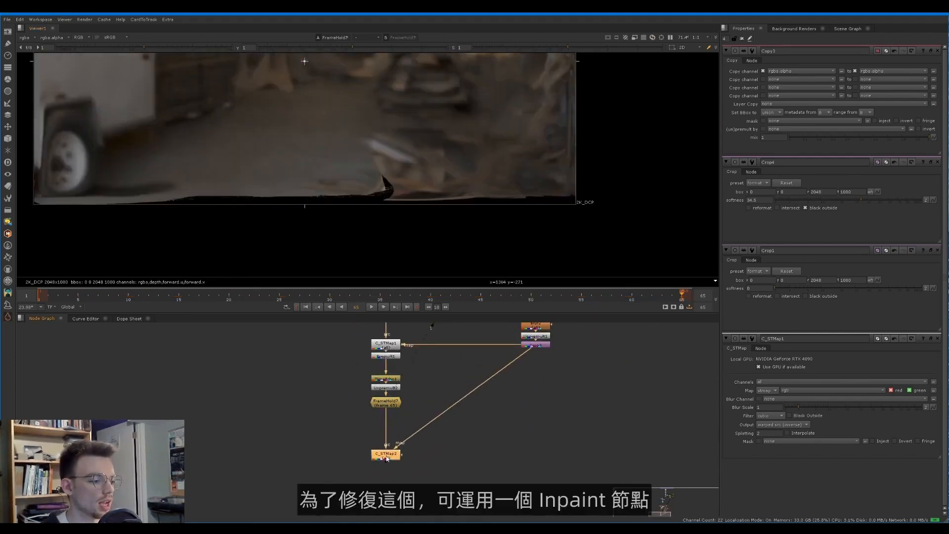
left_click(391, 402)
key("Tab")
type("inpai")
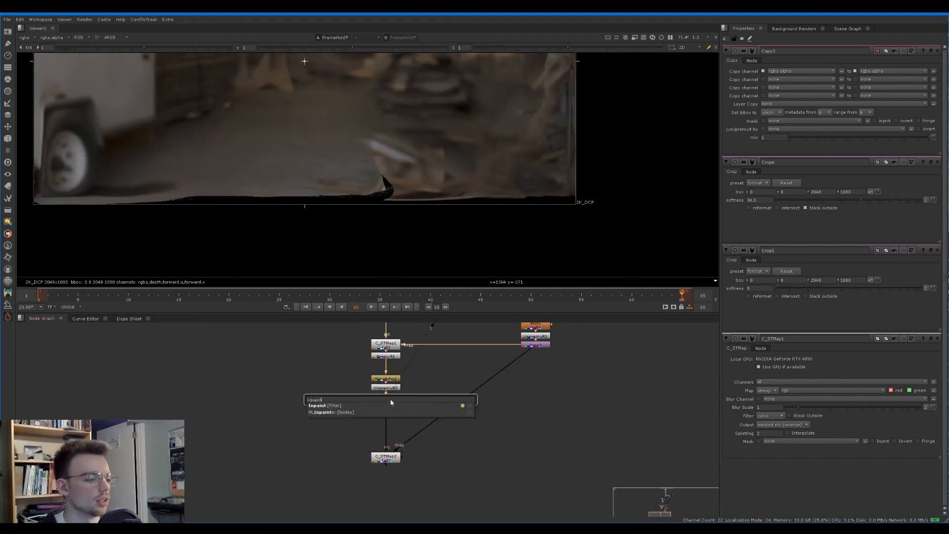
key("Return")
left_click(786, 103)
left_click(782, 111)
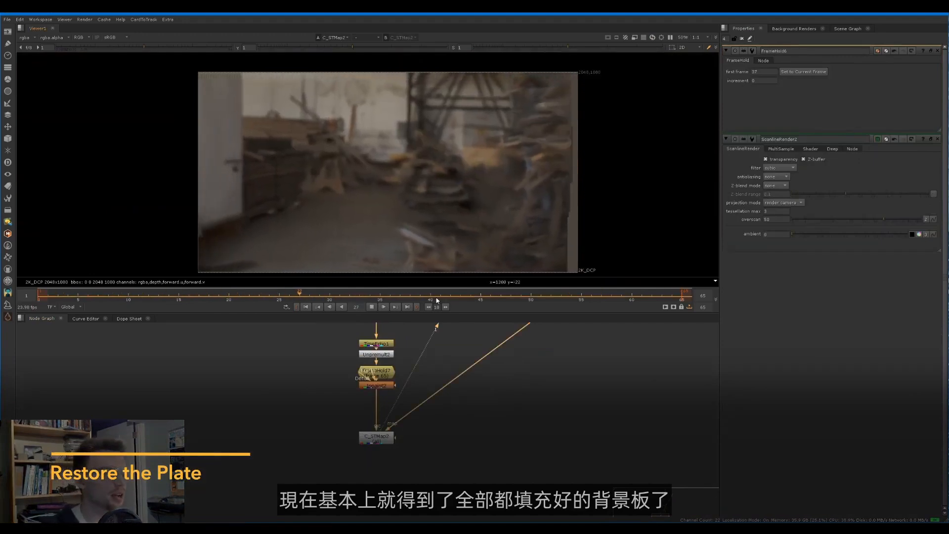
Step: Play C_STMap2's filled background and compare it with the Read3 source plate, especially along the side edges
scroll(487, 344, "down", 2)
middle_click_drag(487, 345, 473, 411)
scroll(473, 410, "down", 2)
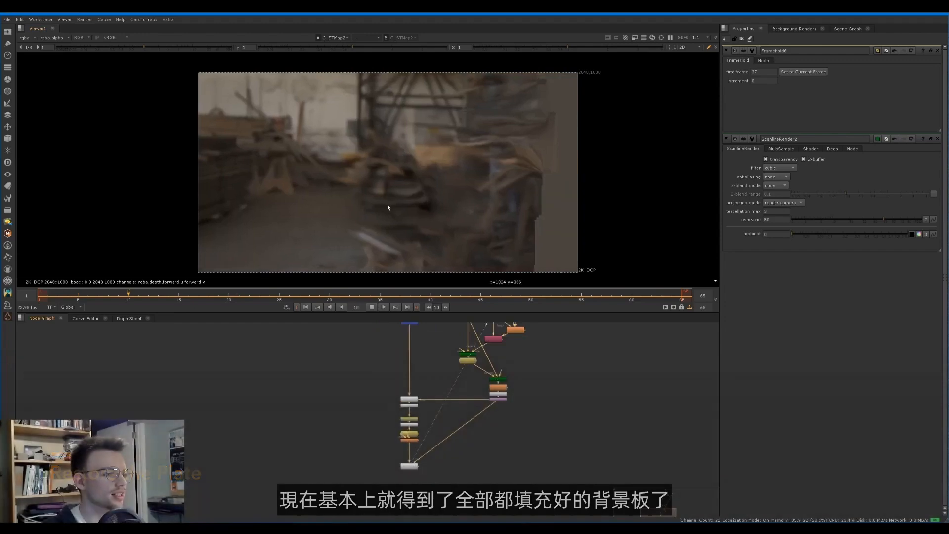
scroll(489, 377, "down", 2)
middle_click_drag(489, 377, 445, 453)
left_click(464, 363)
key("1")
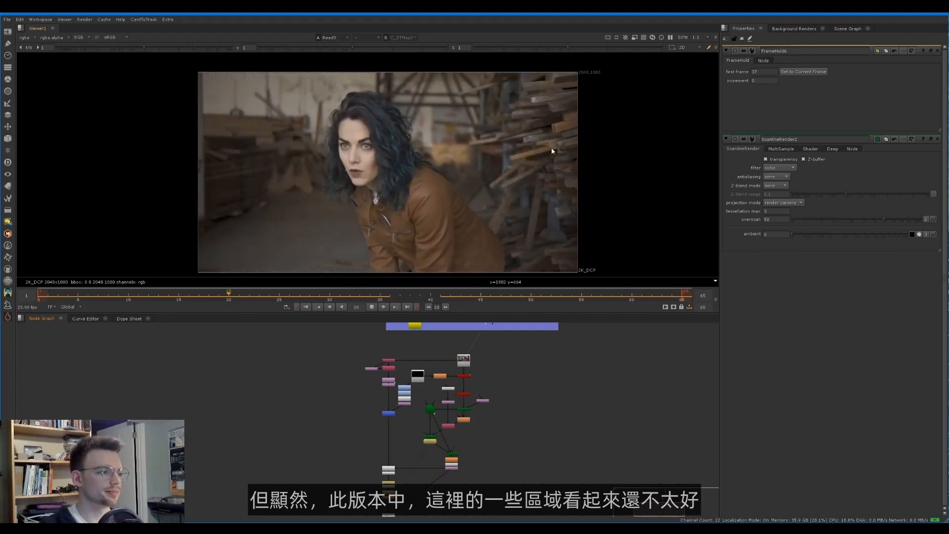
key("1")
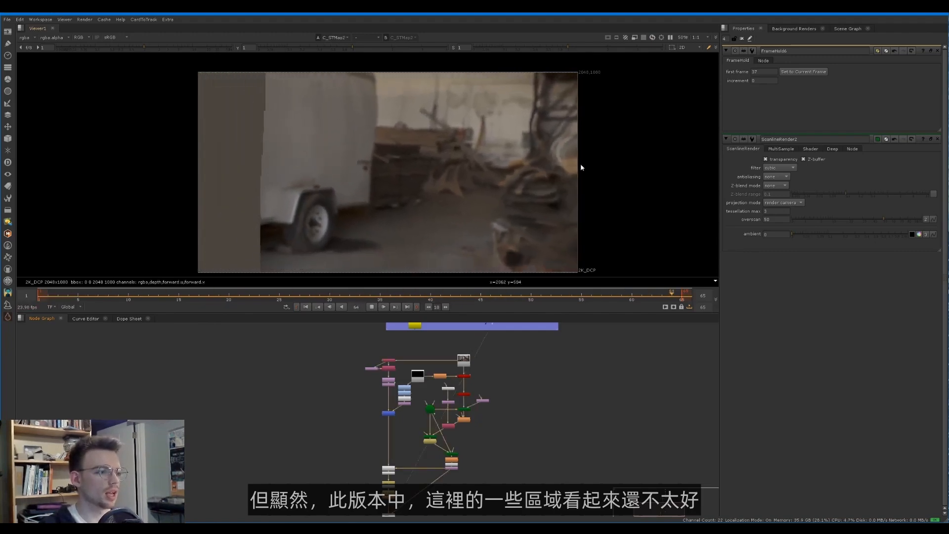
key("1")
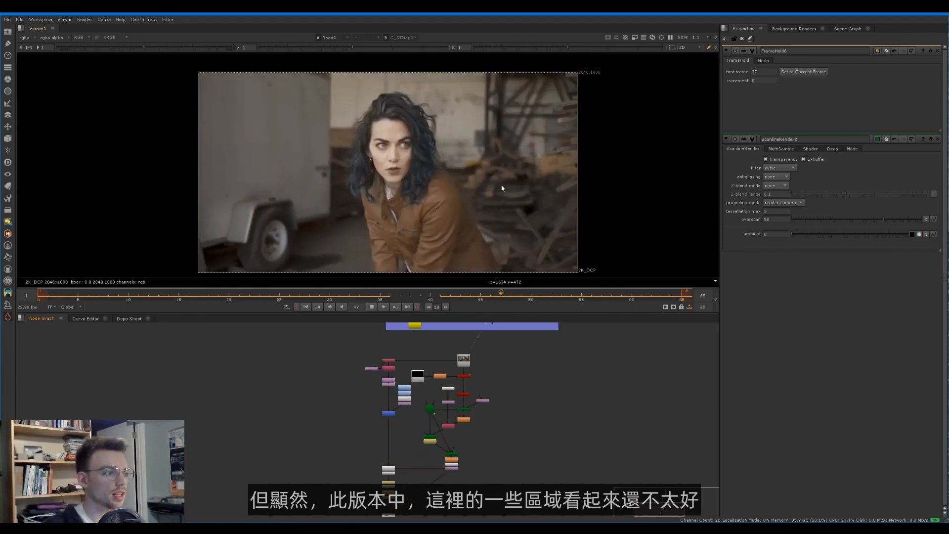
Step: Scrub and play the Read3 plate to check which background areas the character does not cover
key("k")
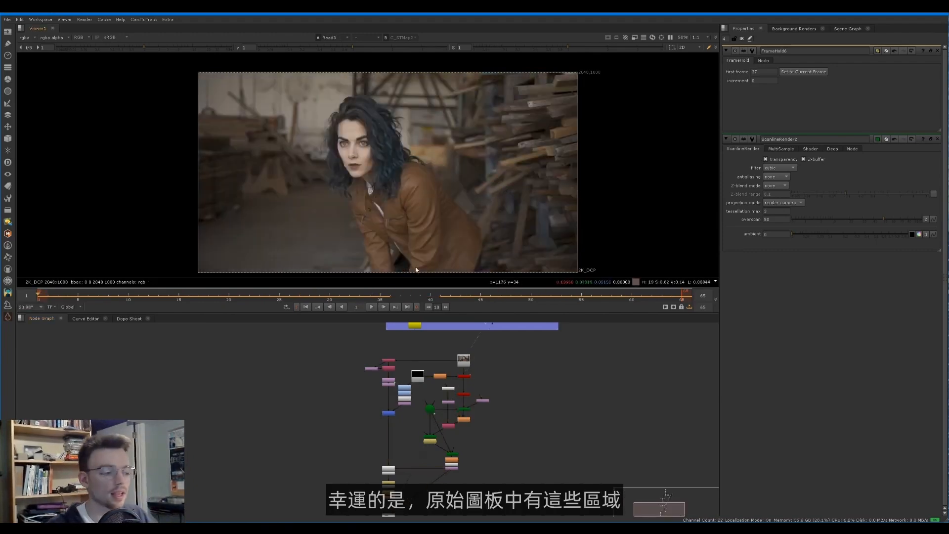
mouse_move(403, 298)
left_mouse_down()
mouse_move(470, 293)
mouse_move(420, 292)
left_mouse_up()
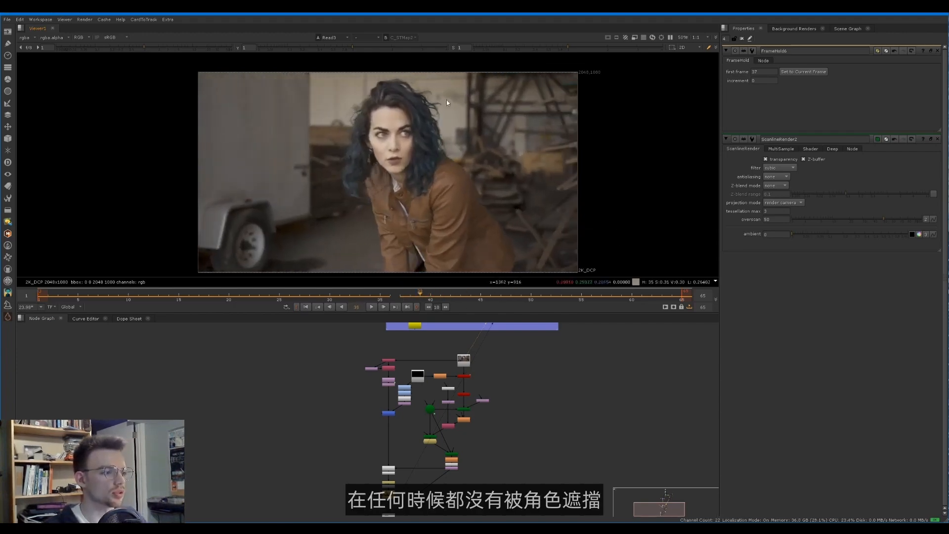
key("l")
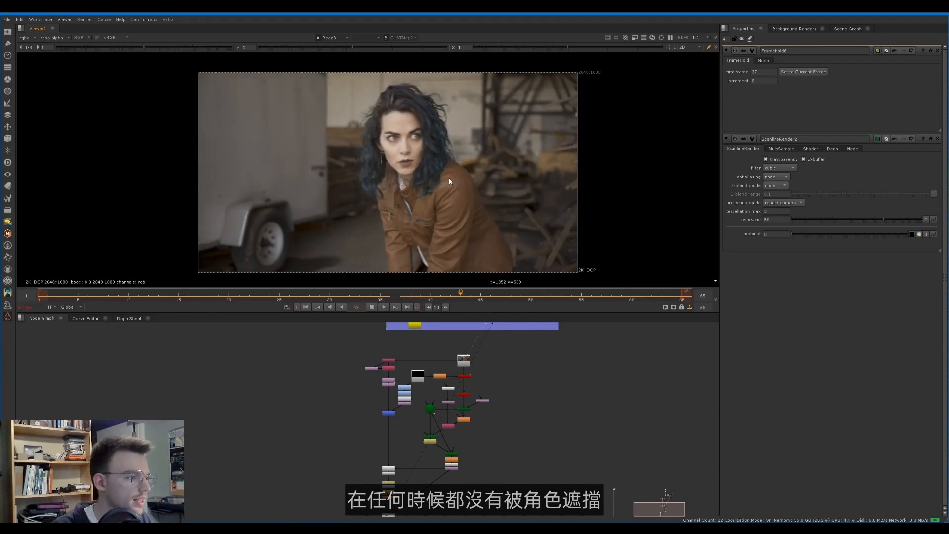
key("k")
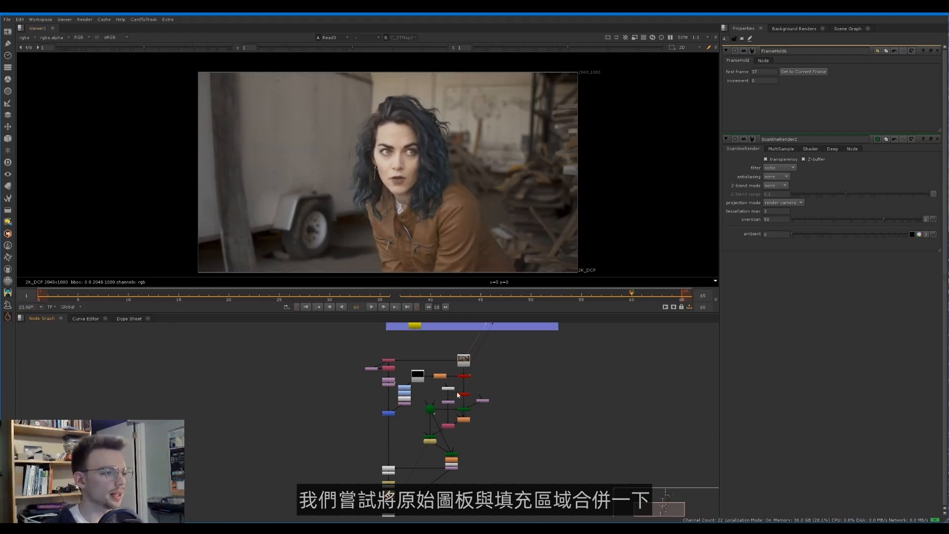
Step: View C_STMap2's output again and scrub back to frame 36 to check the filled area behind the character
middle_click_drag(457, 395, 480, 312)
scroll(412, 429, "up", 1)
left_click(409, 431)
key("1")
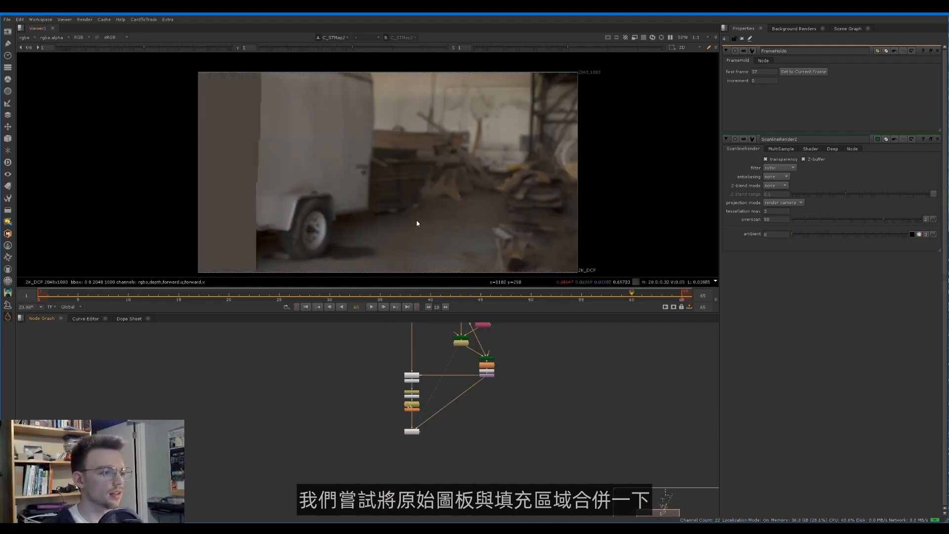
left_click_drag(551, 293, 380, 292)
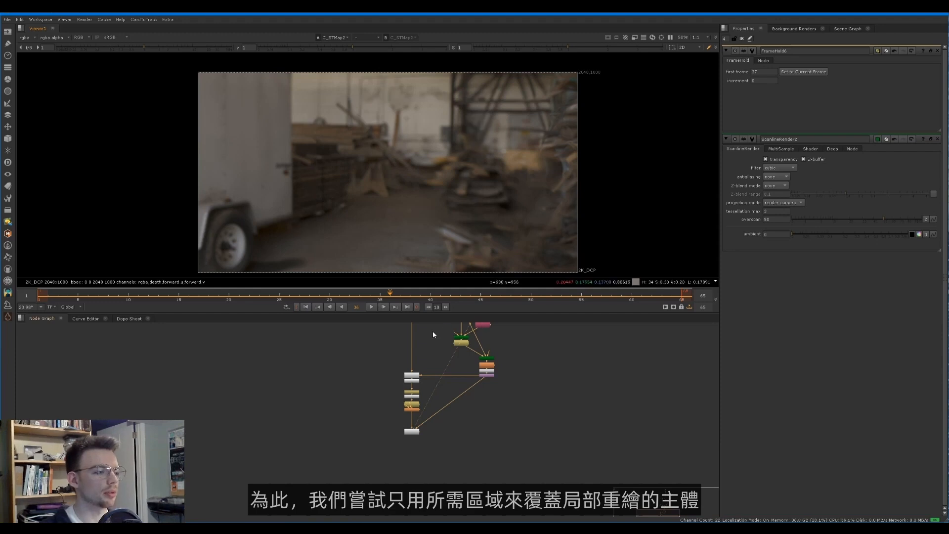
key("1")
key("2")
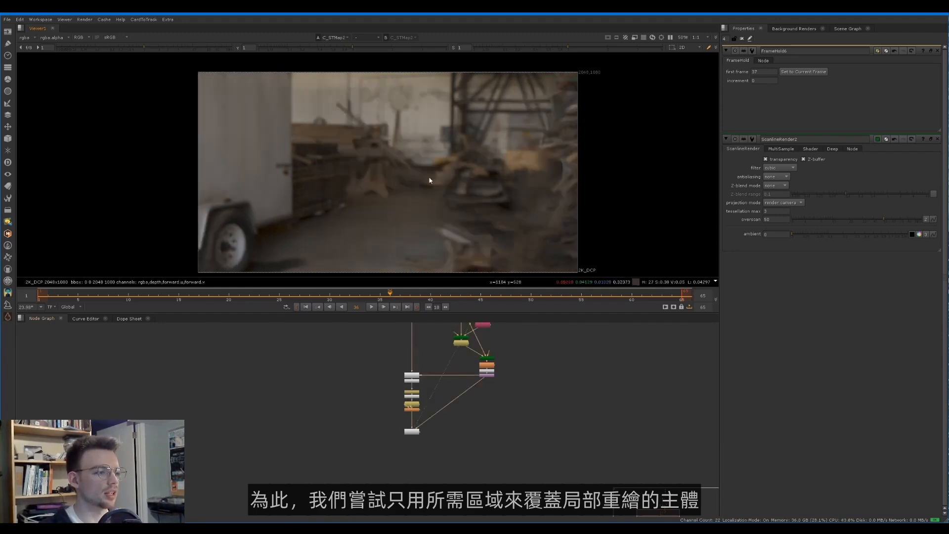
Step: Add a Copy node near C_STMap2 and connect its alpha source input to the Crop node below Dilate1
scroll(417, 438, "up", 3)
scroll(412, 429, "down", 1)
middle_click_drag(411, 429, 357, 491)
key("k")
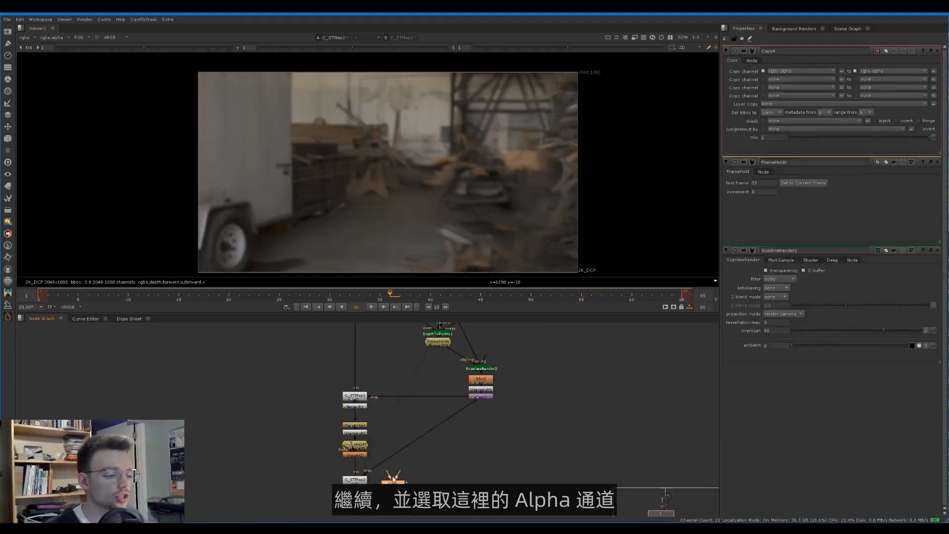
scroll(401, 493, "down", 2)
left_click_drag(401, 487, 400, 347)
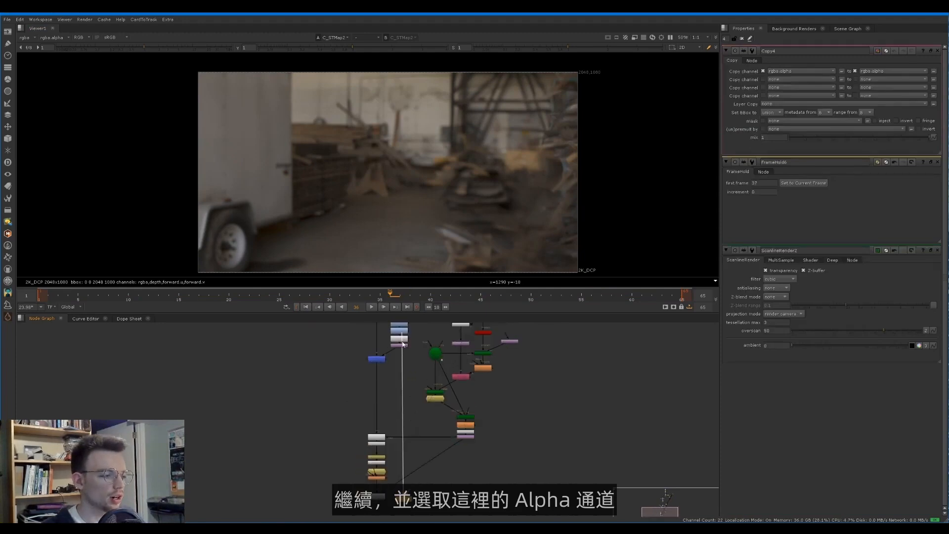
scroll(404, 342, "up", 3)
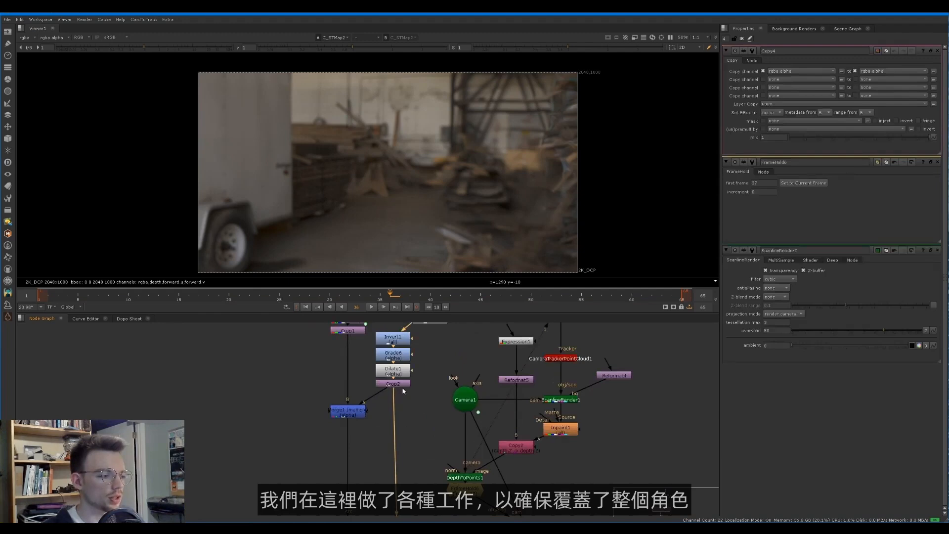
Step: Connect the new Copy node's B input to C_STMap2, place the node beside it and view its output
key("1")
middle_click_drag(429, 421, 392, 329)
middle_click_drag(394, 505, 390, 448)
left_click(390, 449)
key("1")
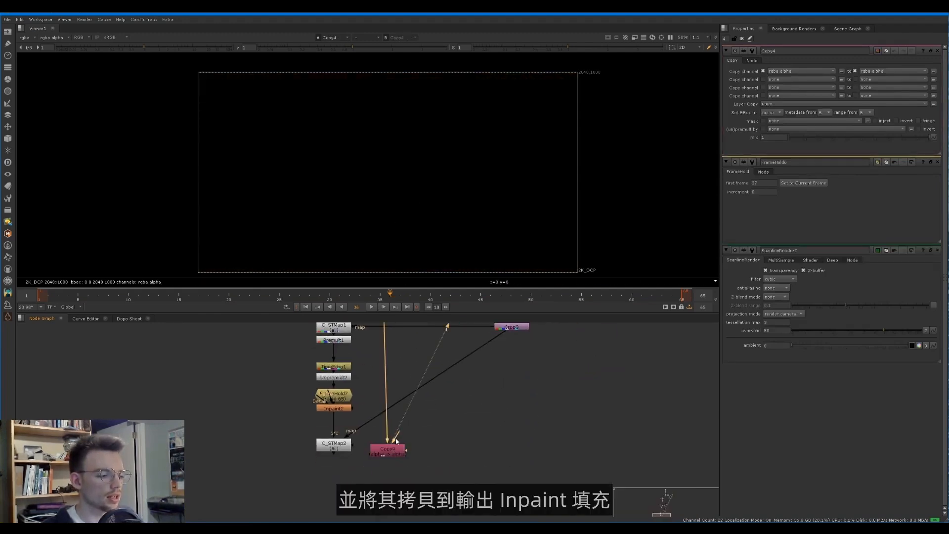
left_click_drag(334, 444, 335, 444)
left_click_drag(382, 453, 377, 451)
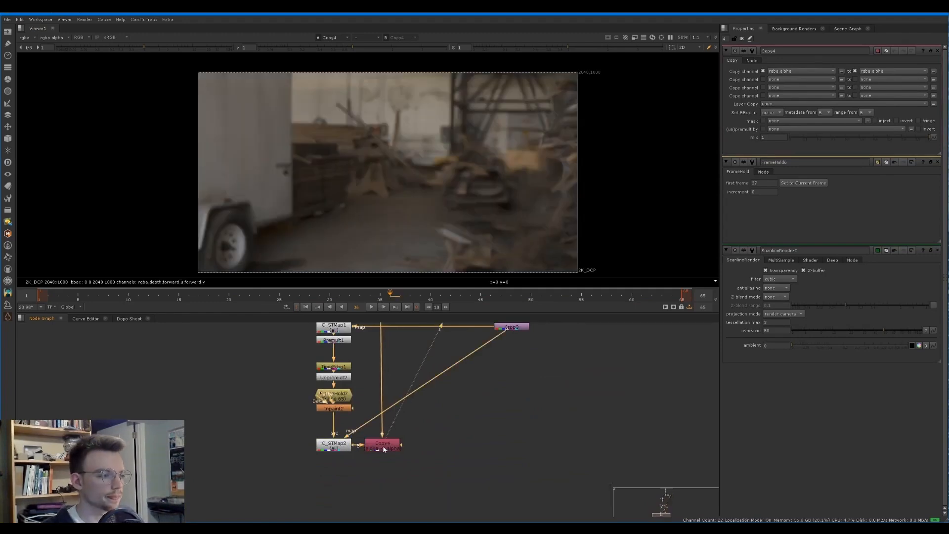
Step: Play the Copy node's output and check its alpha channel
key("l")
key("k")
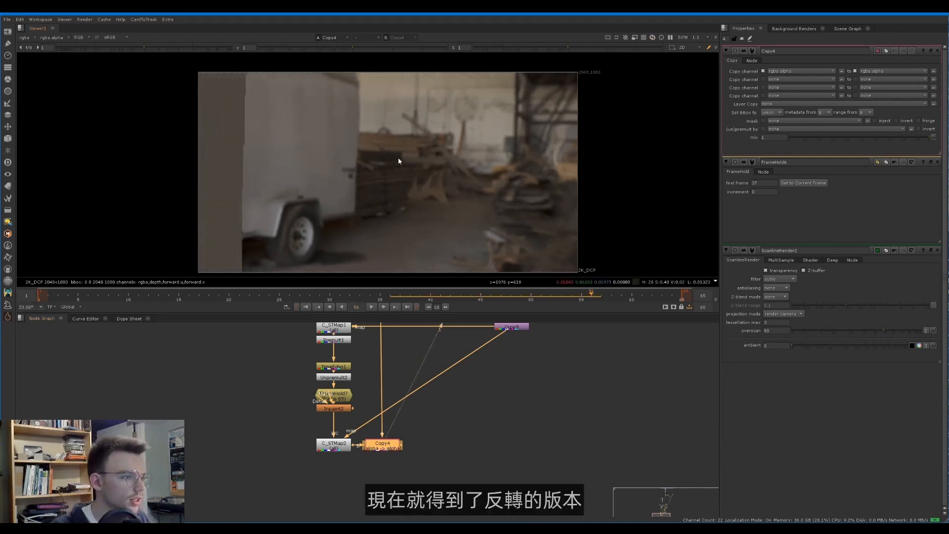
key("a")
key("a")
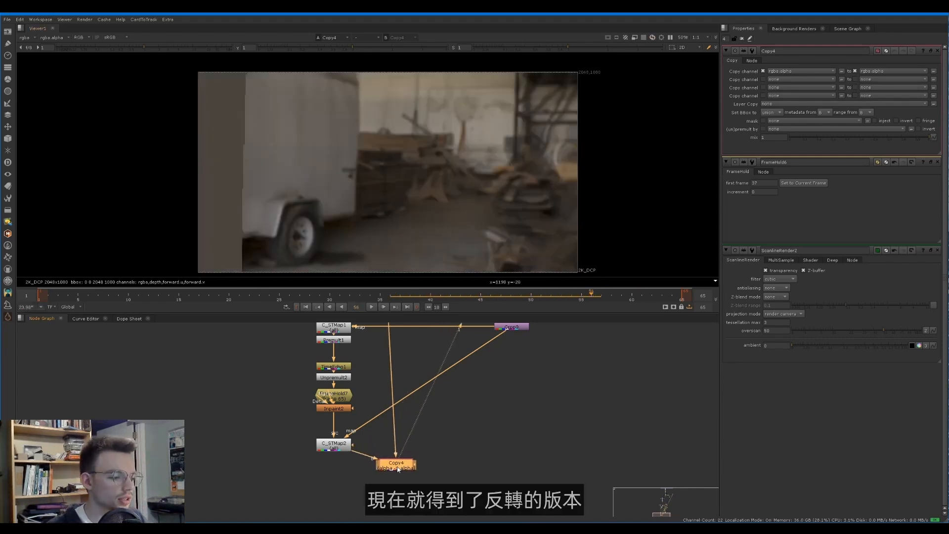
Step: Add an Invert node below Copy4, restrict it to the alpha channel and view its output
left_click(376, 435)
key("Tab")
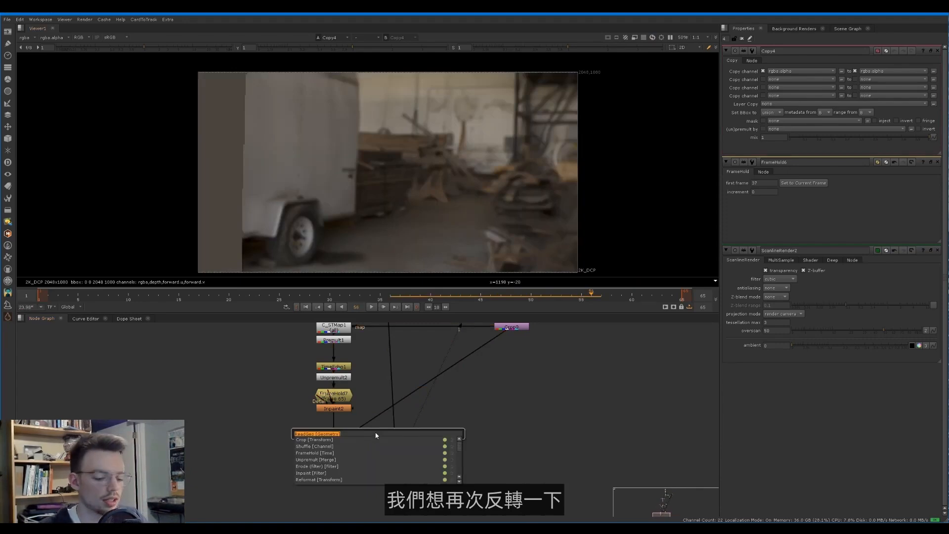
type("invert")
key("Return")
left_click_drag(376, 435, 398, 491)
mouse_move(390, 464)
left_mouse_down()
mouse_move(401, 484)
mouse_move(388, 471)
left_mouse_up()
key("1")
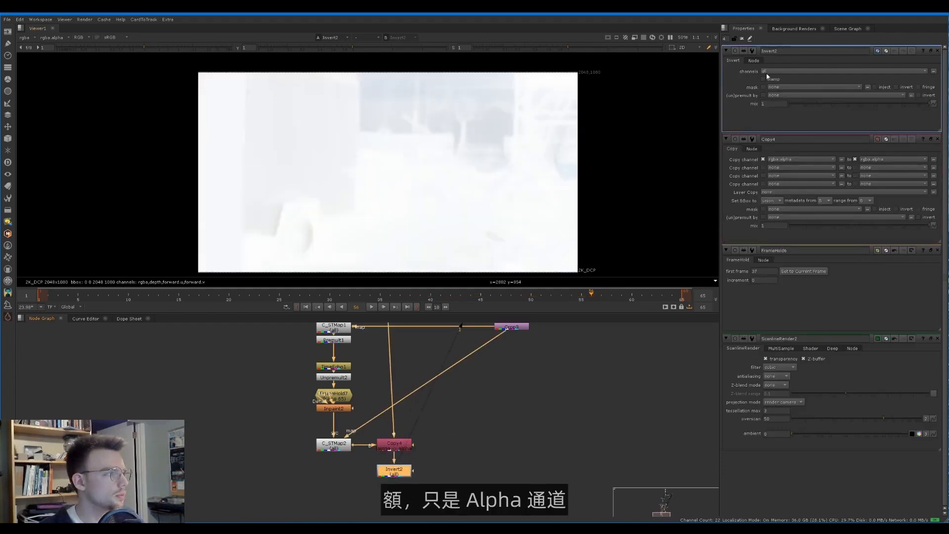
left_click(794, 71)
left_click(786, 111)
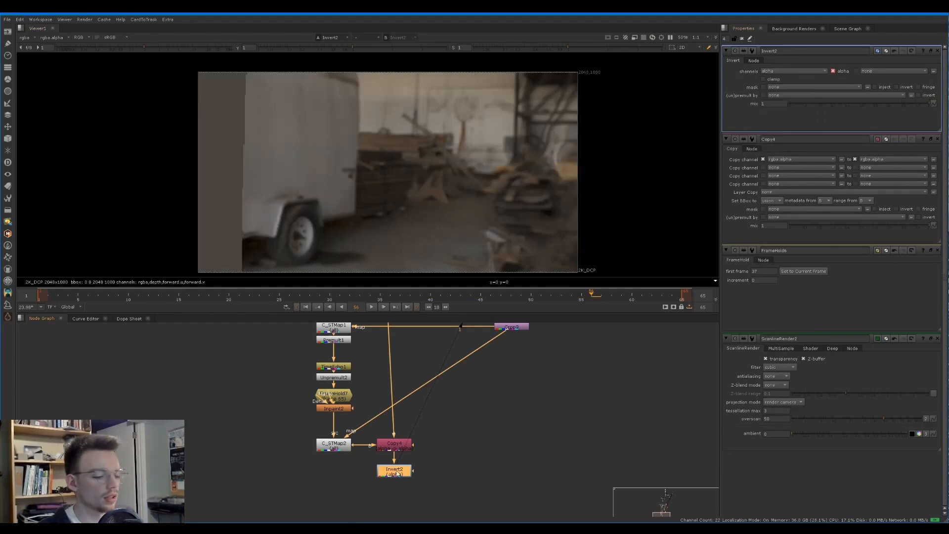
Step: Add a Premult node after Invert2 and play back the isolated patch
key("Tab")
type("premult")
key("Return")
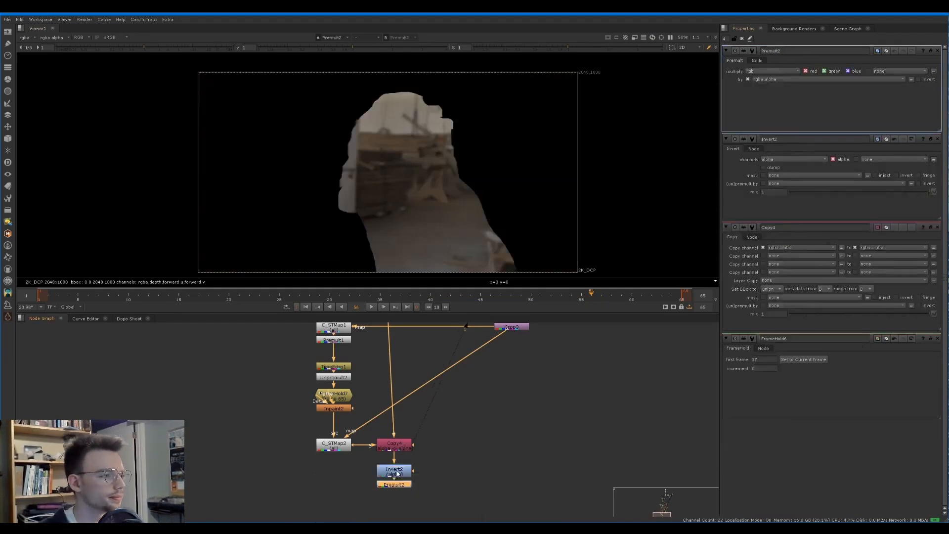
key("l")
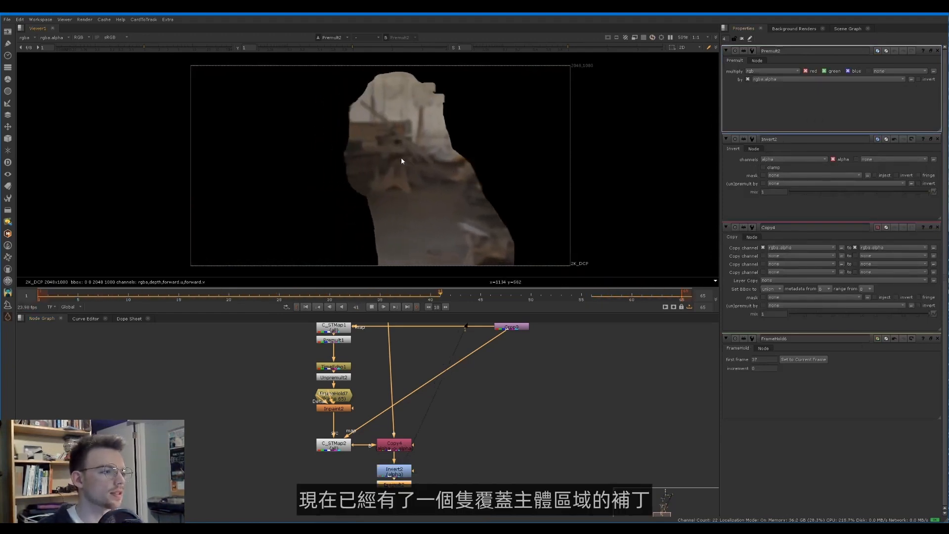
key("k")
Step: Merge the premultiplied patch over the Read3 plate, routing the plate connection through a Dot at the side, and view the Merge node
left_click(427, 489)
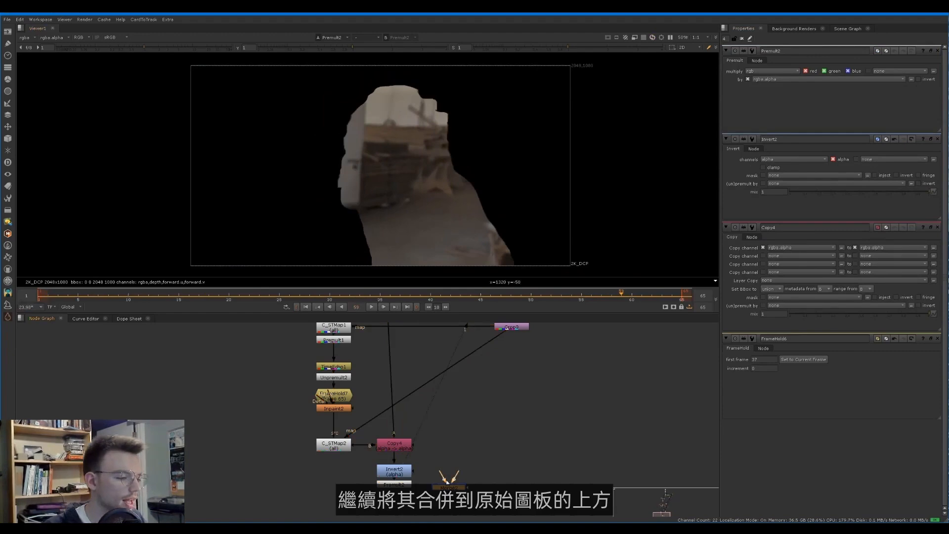
double_click(447, 487)
scroll(435, 474, "down", 5)
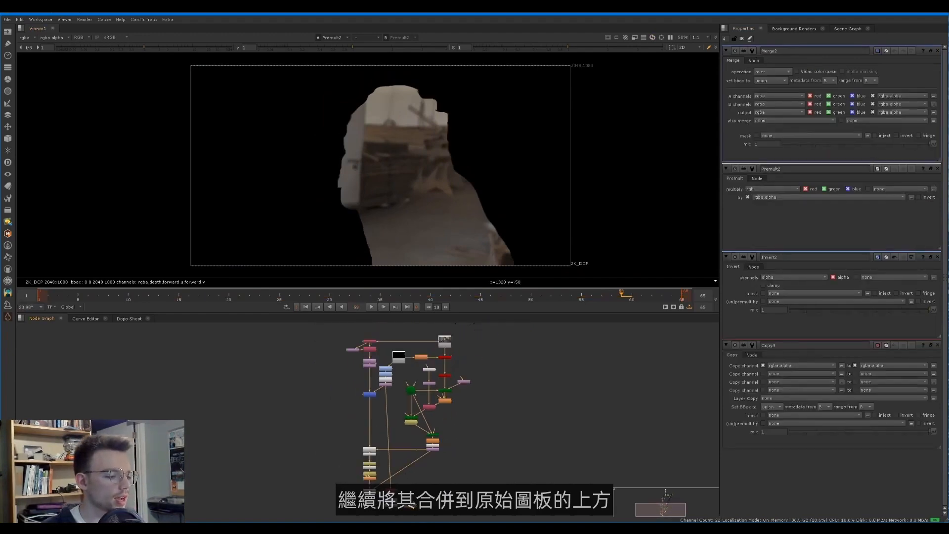
left_click_drag(415, 490, 442, 348)
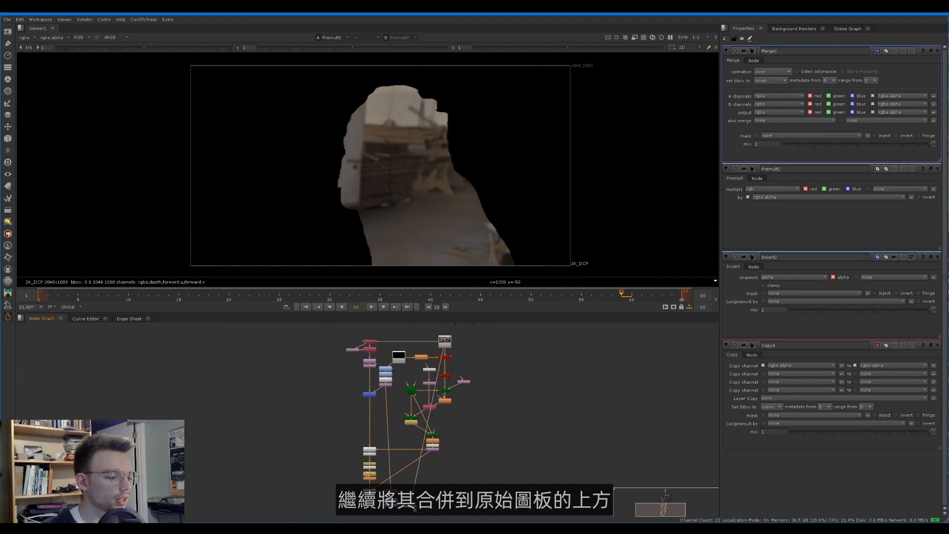
left_click_drag(414, 510, 527, 508)
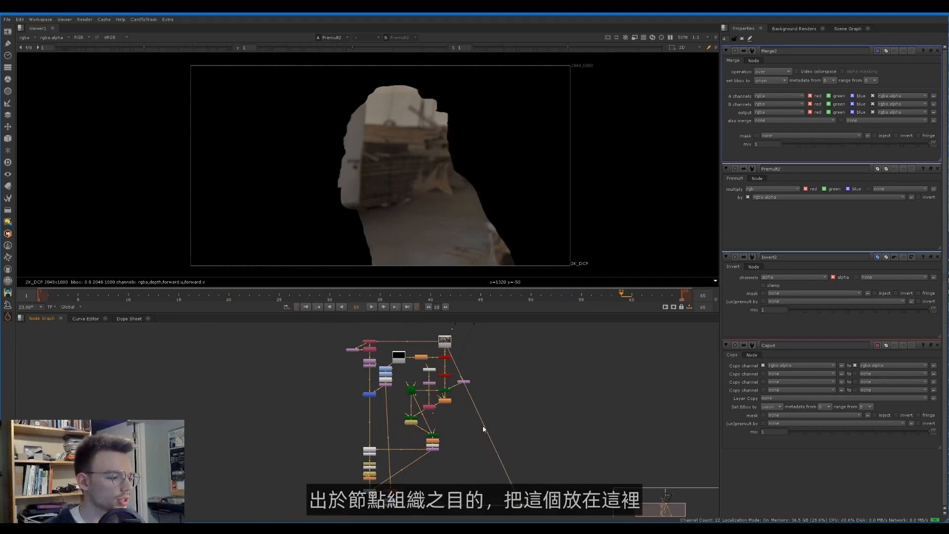
left_click_drag(483, 427, 517, 343, "ctrl")
middle_click_drag(414, 479, 417, 436)
mouse_move(385, 441)
left_mouse_down()
mouse_move(400, 476)
mouse_move(389, 450)
left_mouse_up()
left_click(522, 462)
key("1")
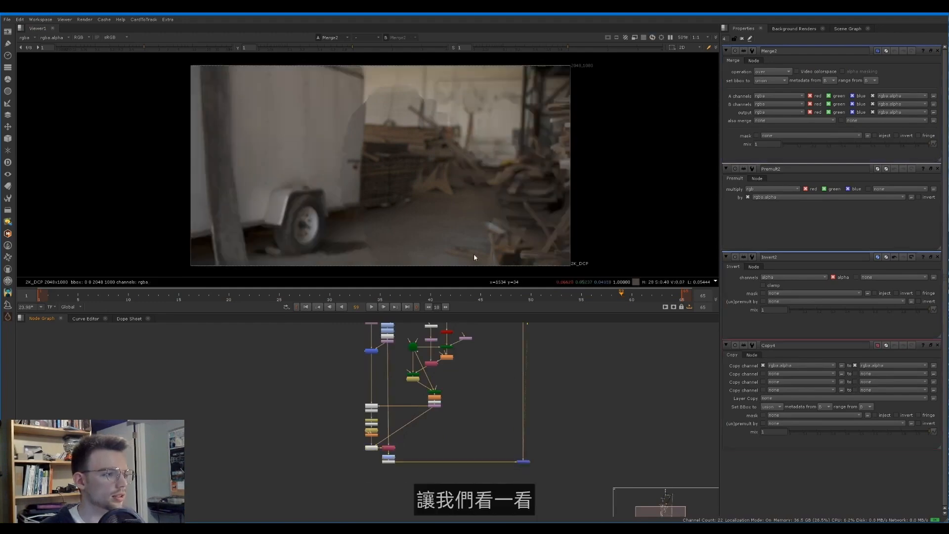
Step: Play the merged result and examine the patch edges closely, especially around the trailer's edge
key("l")
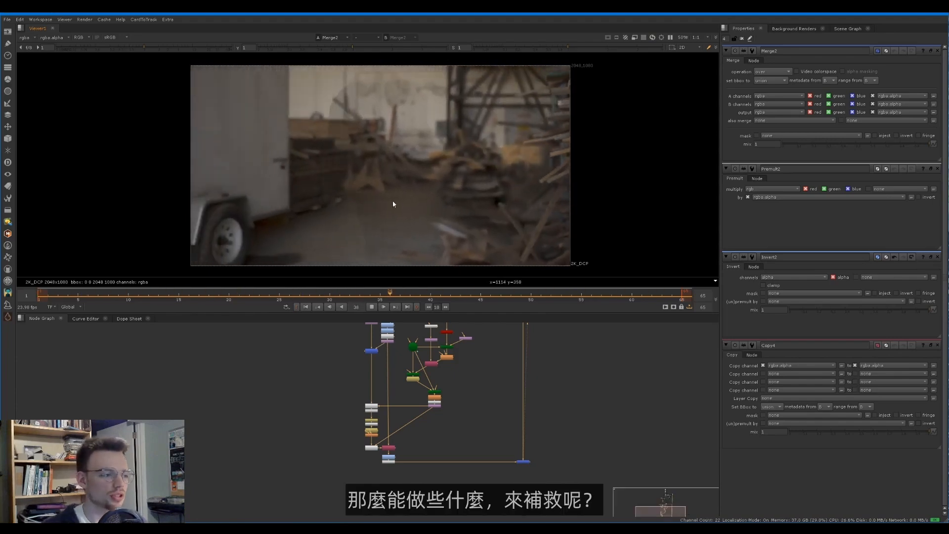
key("k")
scroll(339, 151, "up", 5)
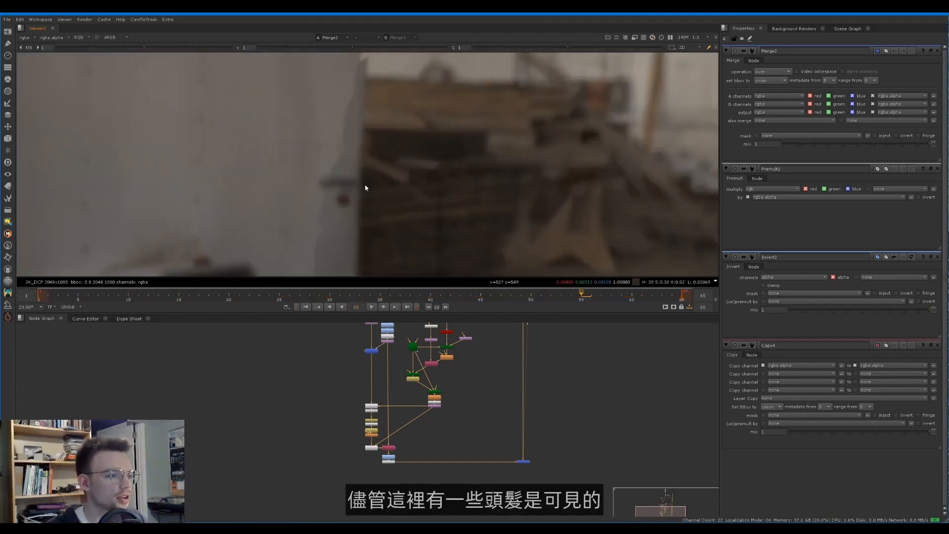
scroll(387, 198, "down", 5)
scroll(425, 465, "up", 3)
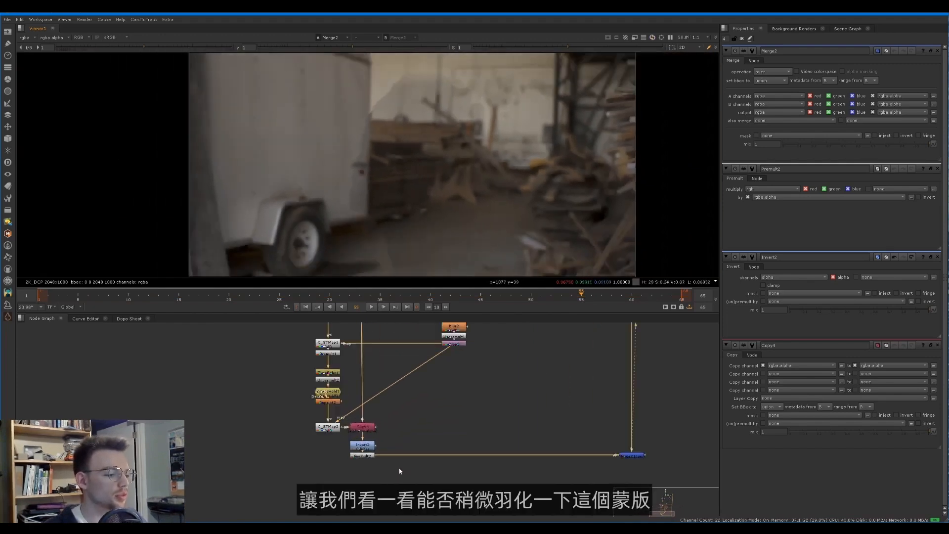
Step: Insert a FilterErode node between Invert2 and Premult2
middle_click_drag(400, 471, 398, 455)
left_click(368, 442)
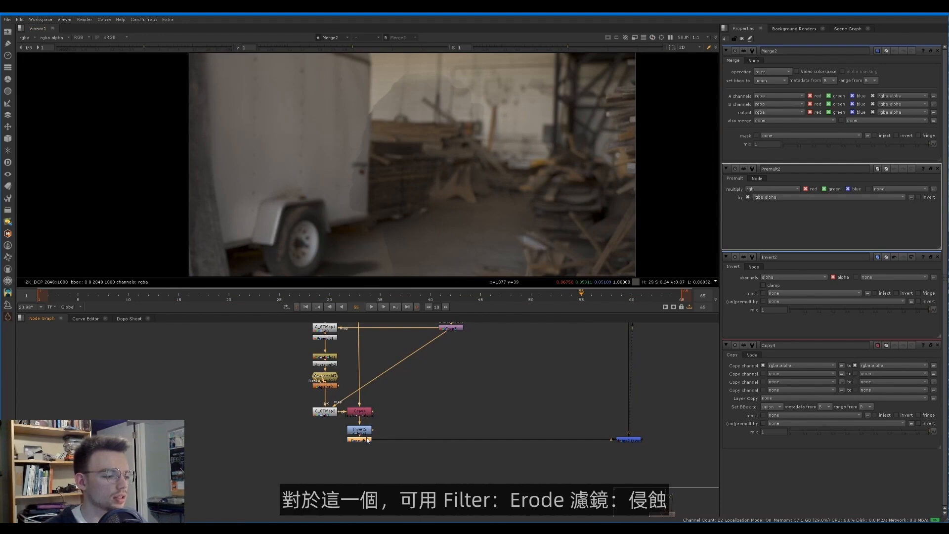
left_click(387, 457)
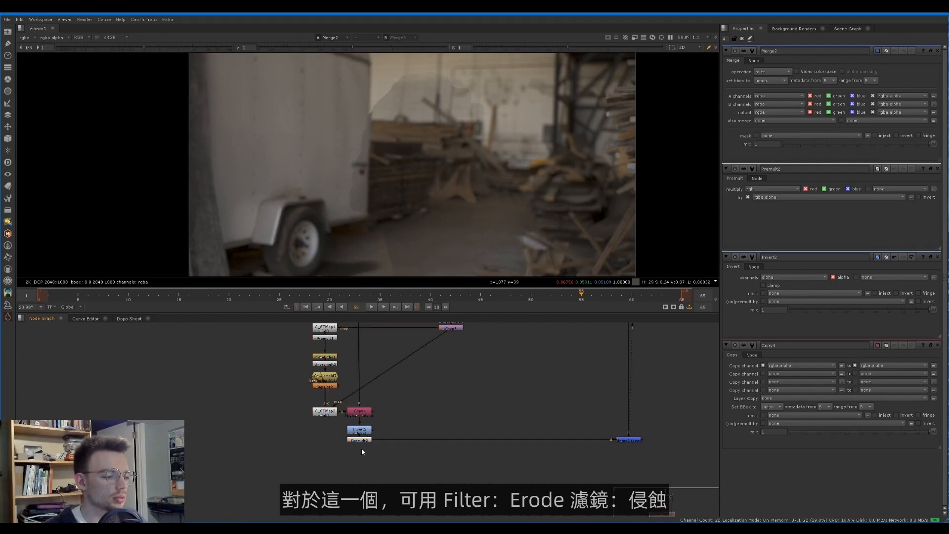
left_click(360, 429)
key("Tab")
type("f")
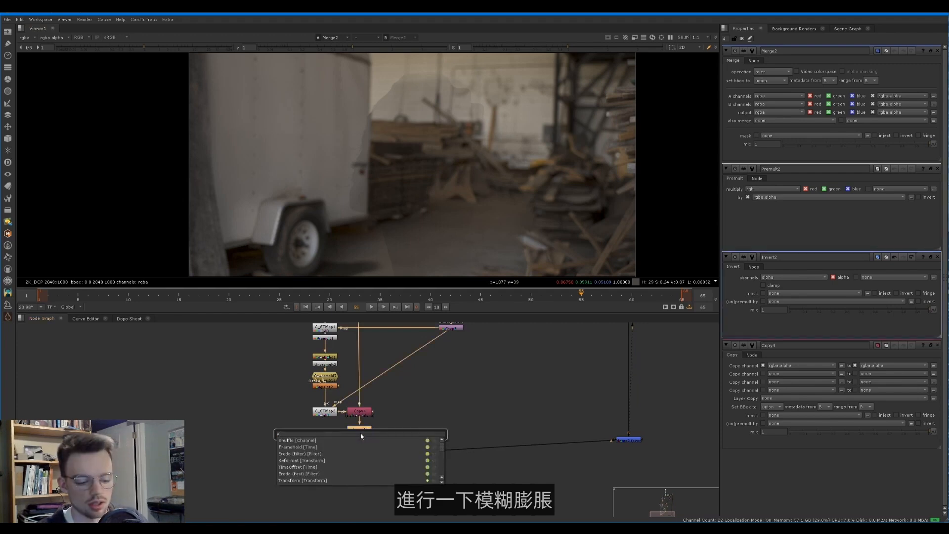
type("ilter")
key("Return")
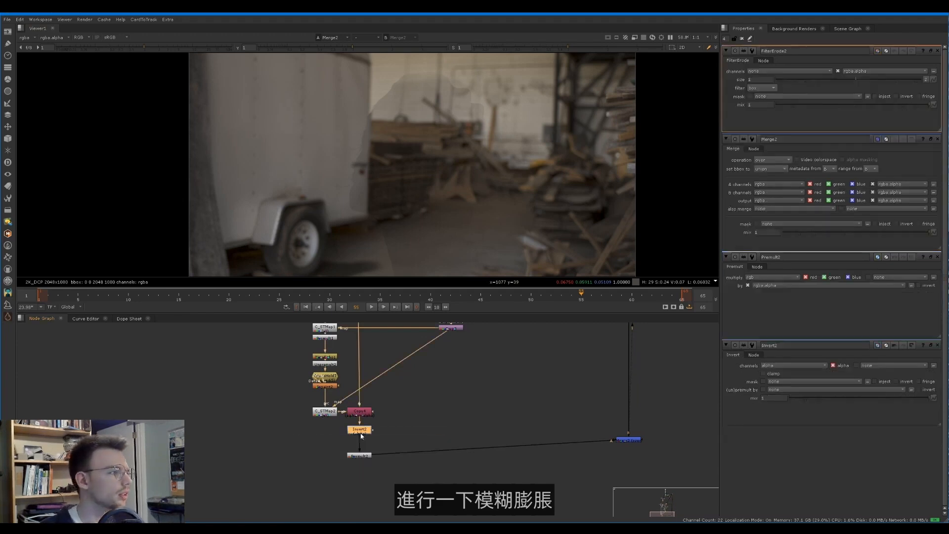
Step: Set the FilterErode's filter to gaussian and its size to about -31 to feather the patch's alpha
left_click(763, 88)
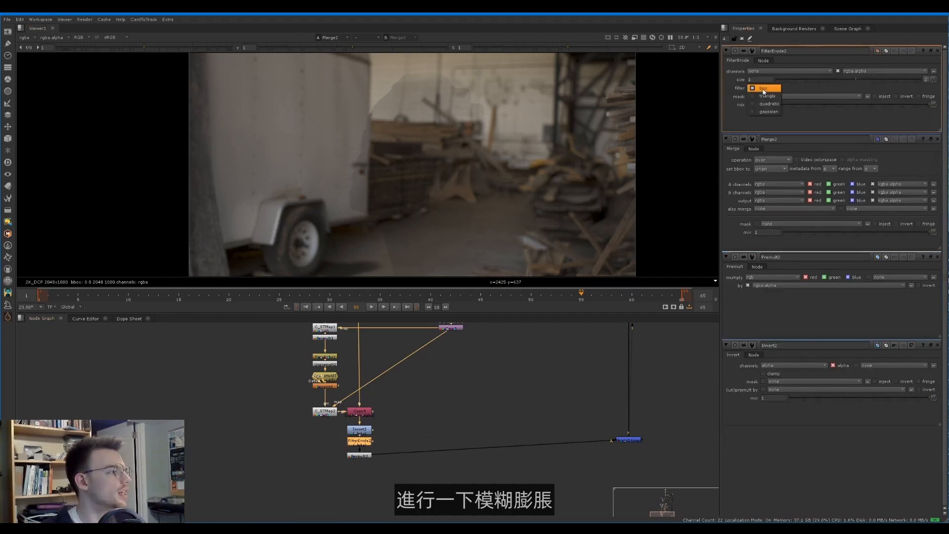
left_click(764, 112)
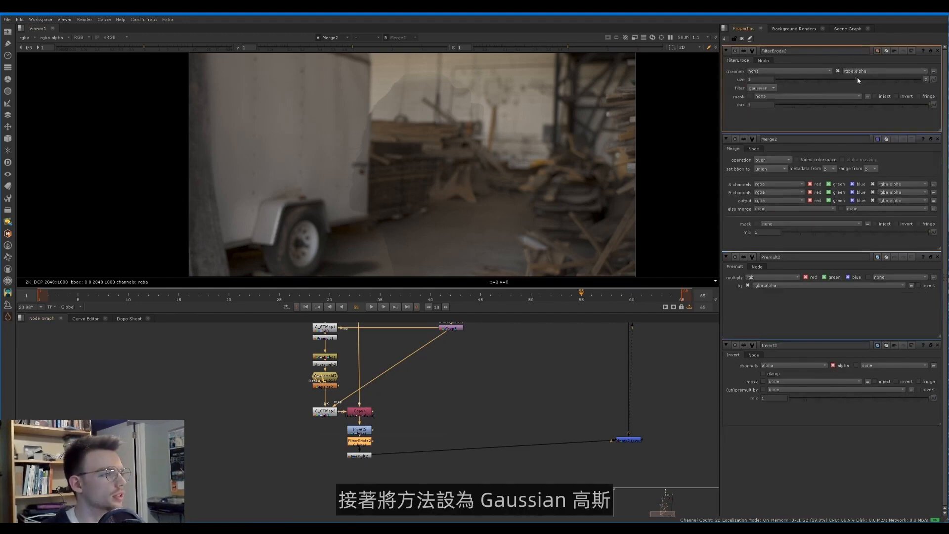
left_click_drag(887, 79, 810, 77)
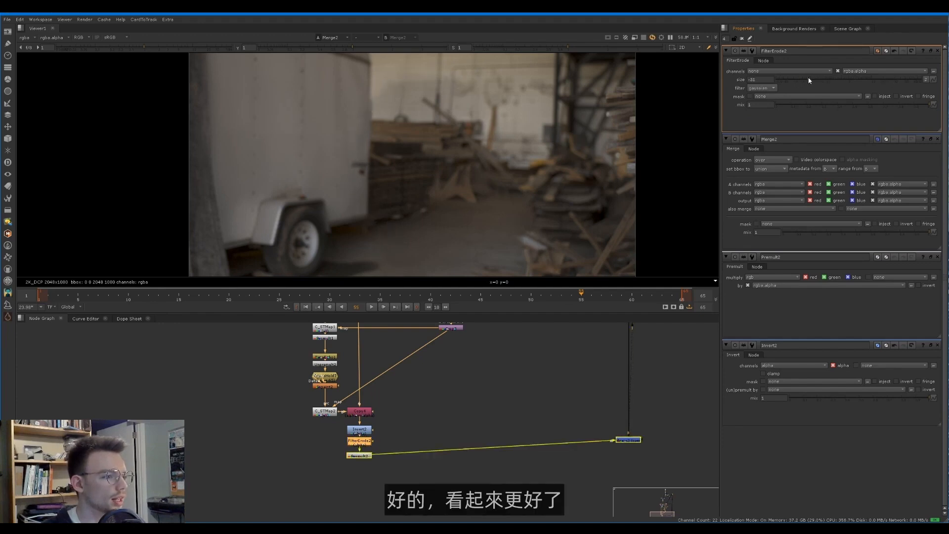
Step: Play back the merged result to check the softened patch edges and its colour match
scroll(385, 166, "down", 2)
key("l")
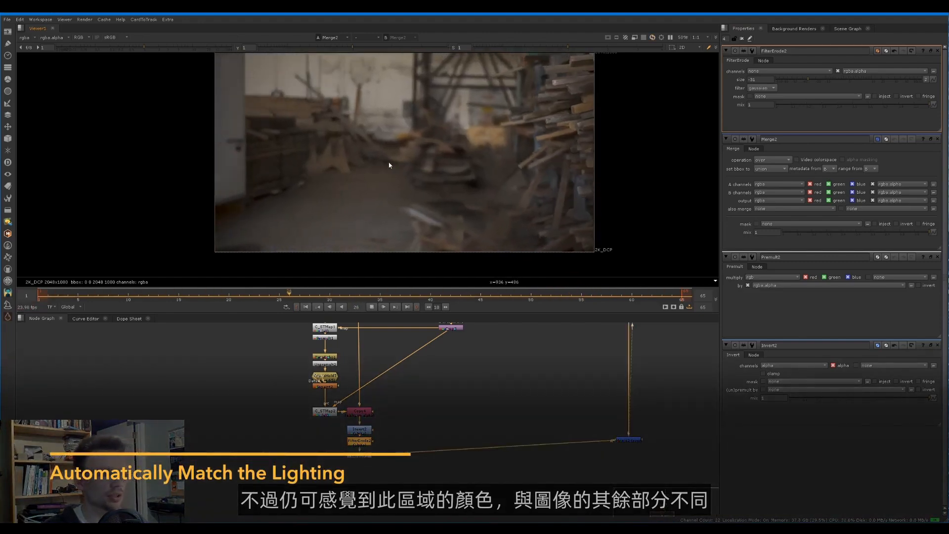
key("k")
Step: View the original Read3 plate and scrub through the shot to examine how its lighting and colour change
scroll(474, 355, "down", 1)
middle_click_drag(474, 355, 446, 401)
scroll(446, 401, "down", 3)
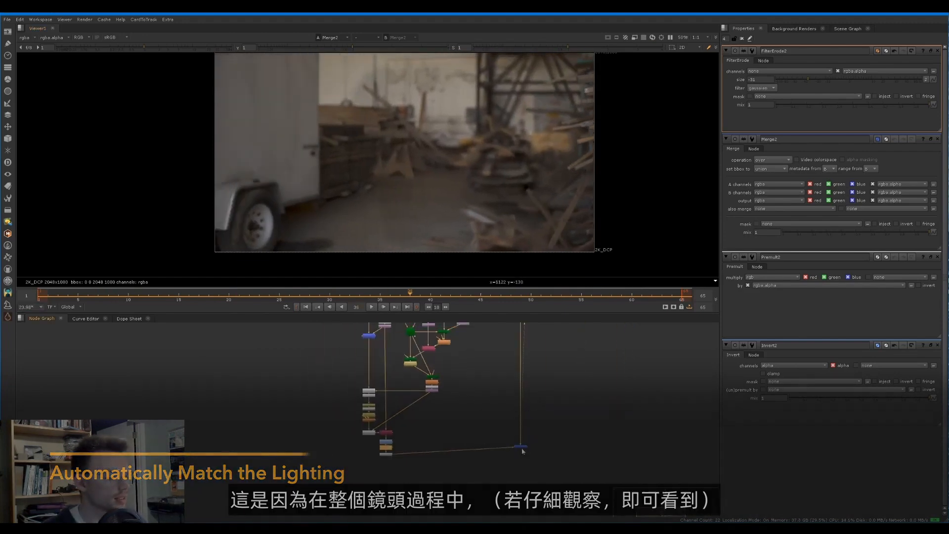
middle_click_drag(477, 429, 462, 514)
left_click(429, 369)
key("1")
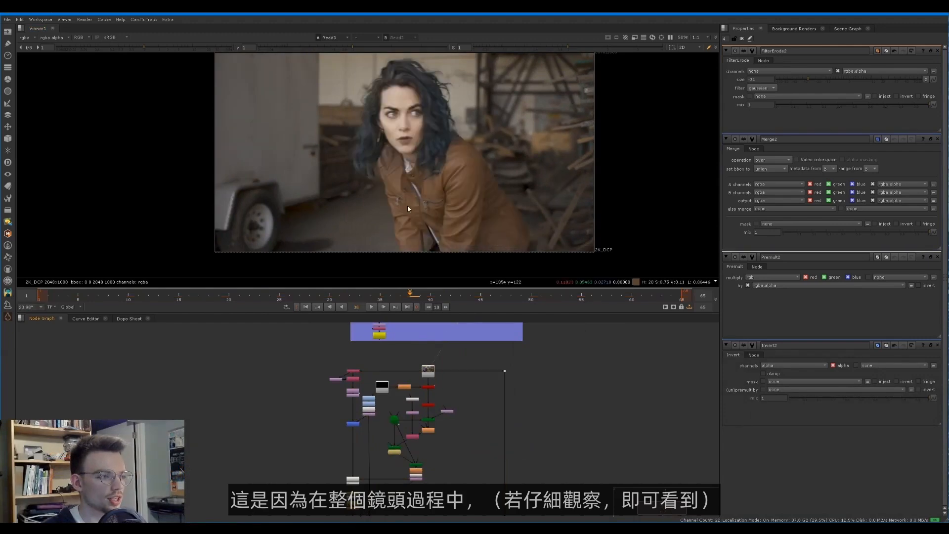
middle_click_drag(344, 227, 307, 239)
left_click_drag(164, 297, 545, 234)
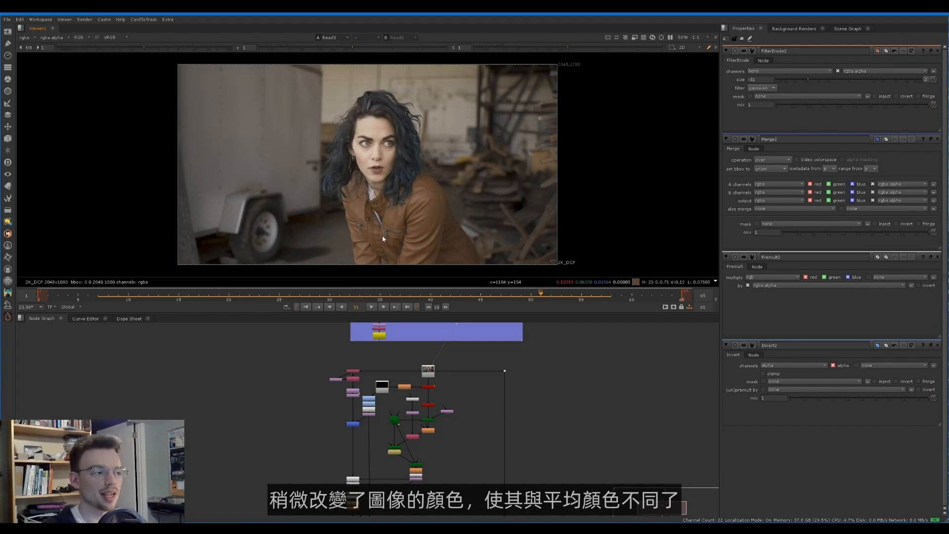
Step: View Merge2 again and play it back to compare the patch's brightness with the surrounding plate
middle_click_drag(456, 462, 435, 319)
scroll(481, 402, "up", 3)
left_click(486, 395)
key("1")
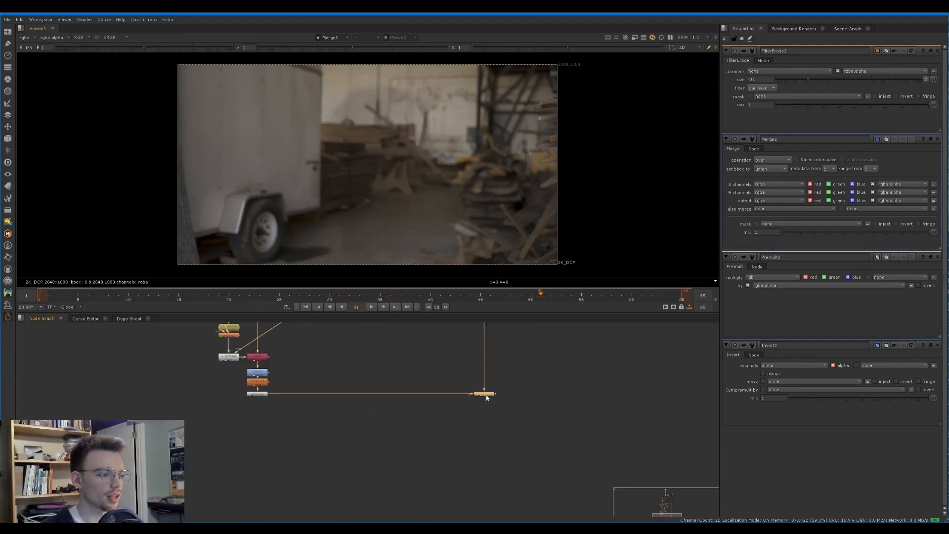
double_click(487, 395)
key("l")
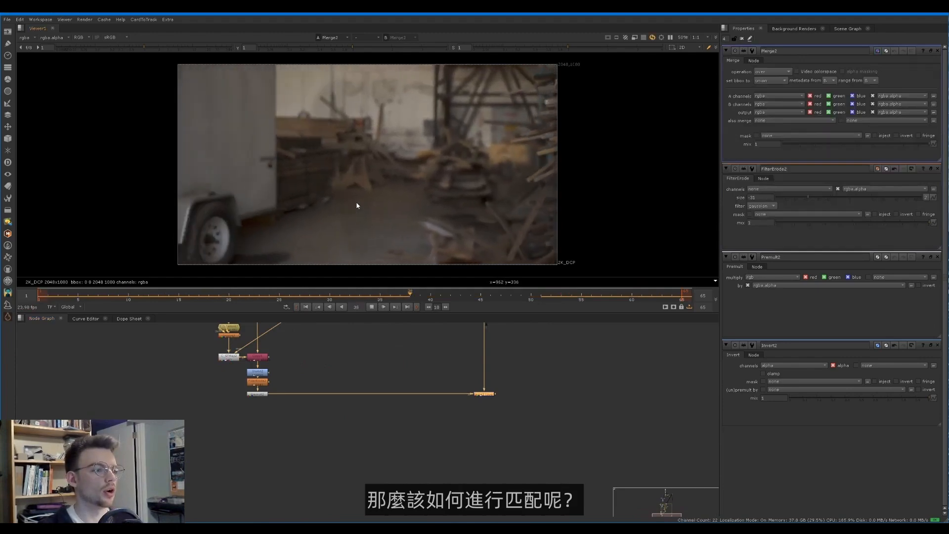
key("k")
Step: Try brightening the patch with a Grade node before Merge2, using gains of 1.2 and 1.42, and delete the Grade
left_click(438, 389)
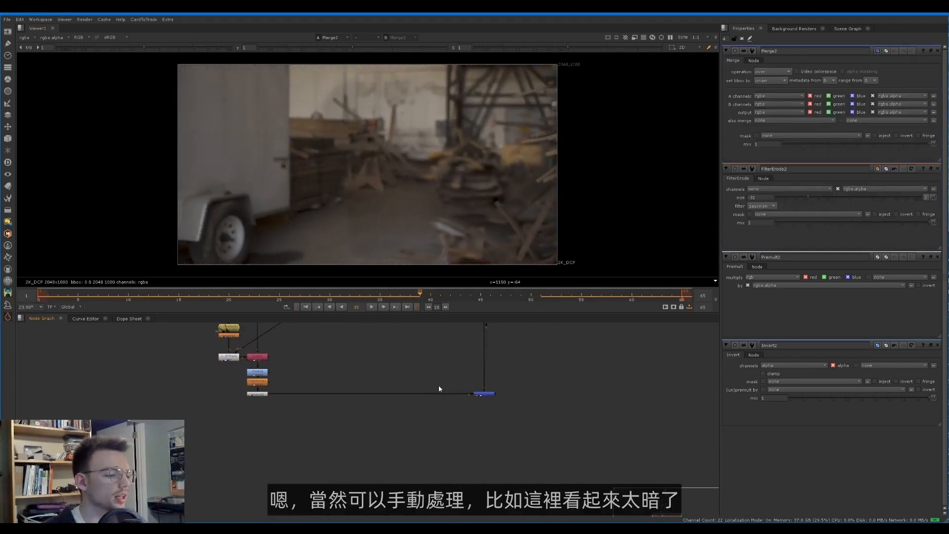
key("g")
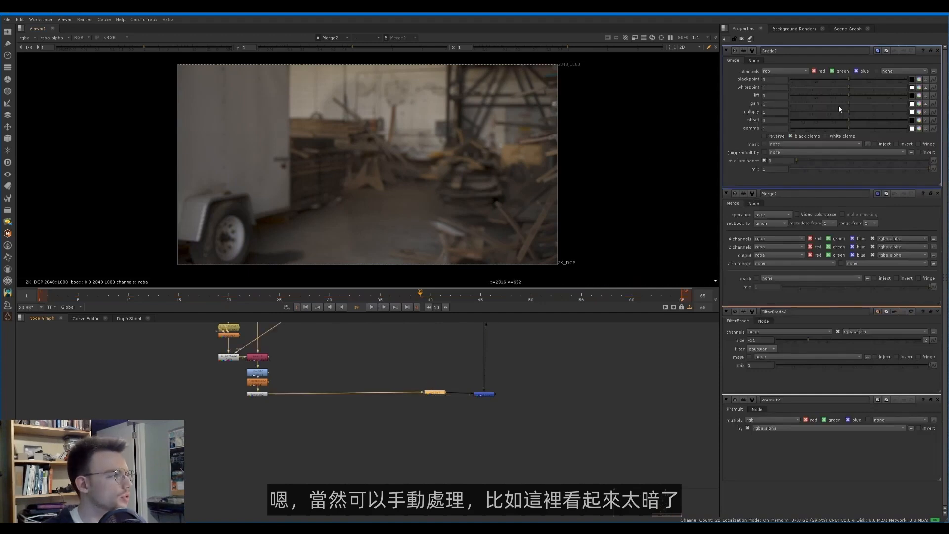
left_click_drag(850, 107, 854, 107)
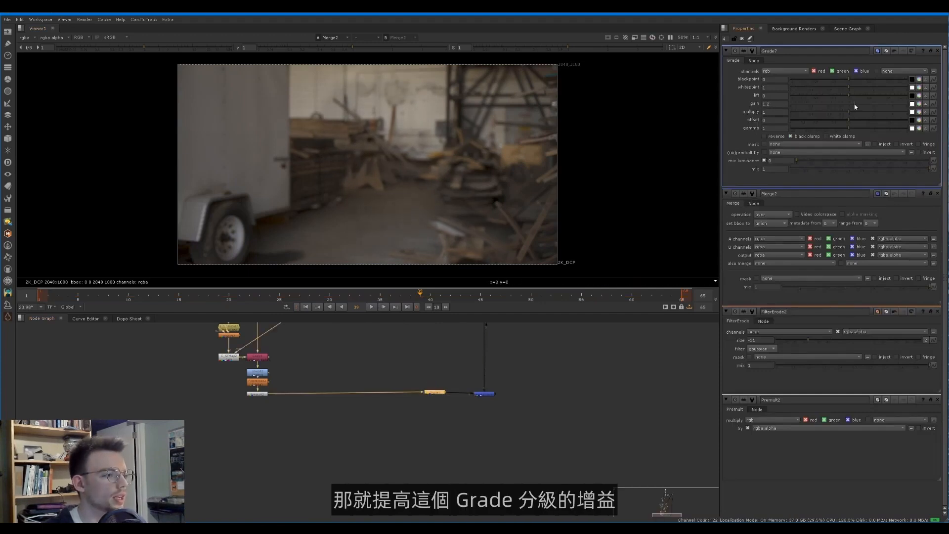
left_click_drag(523, 292, 603, 289)
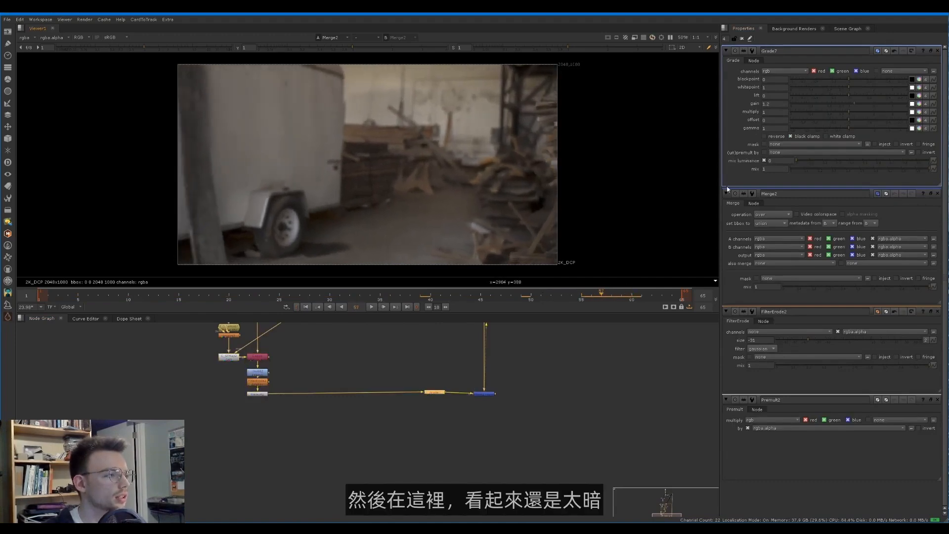
left_click_drag(855, 105, 861, 103)
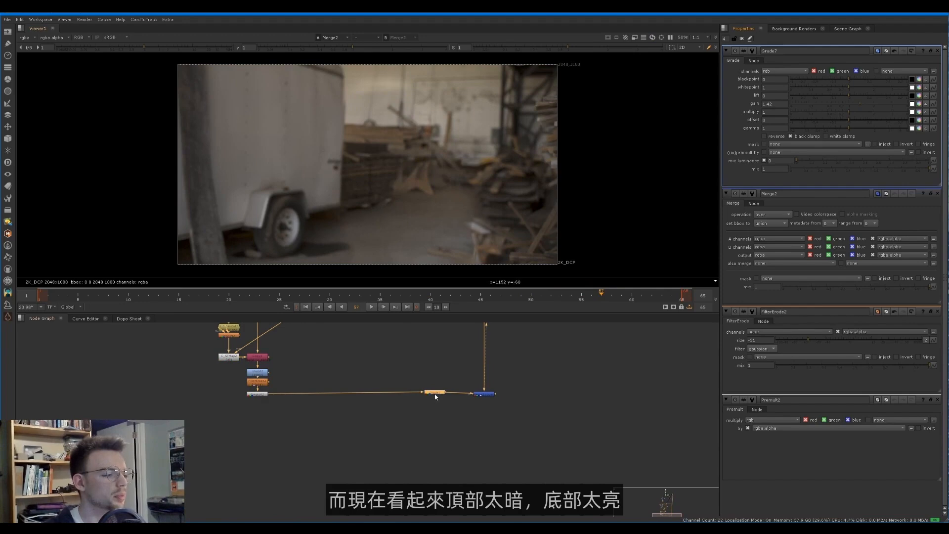
key("Delete")
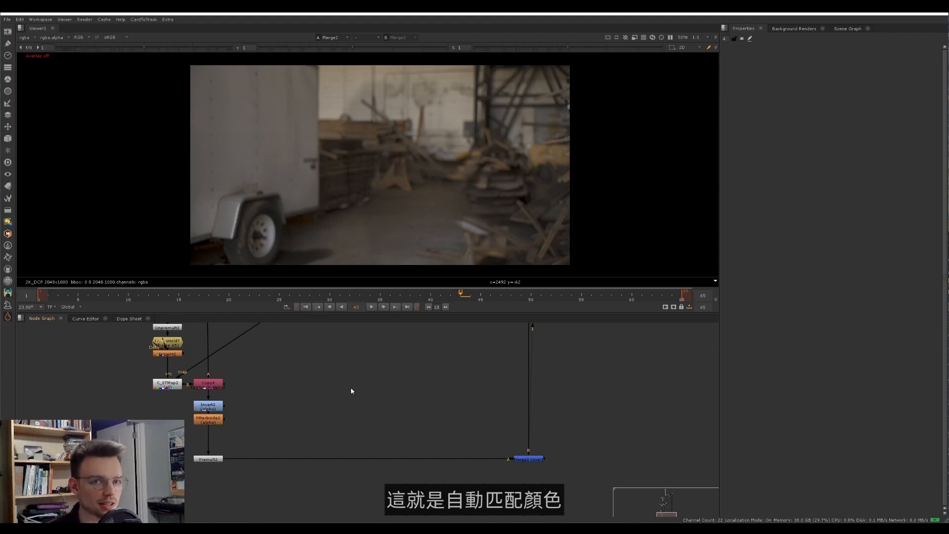
Step: Try a Grade node on the patch before Merge2 with multiply at 1.3, and delete the Grade
middle_click_drag(349, 386, 313, 403)
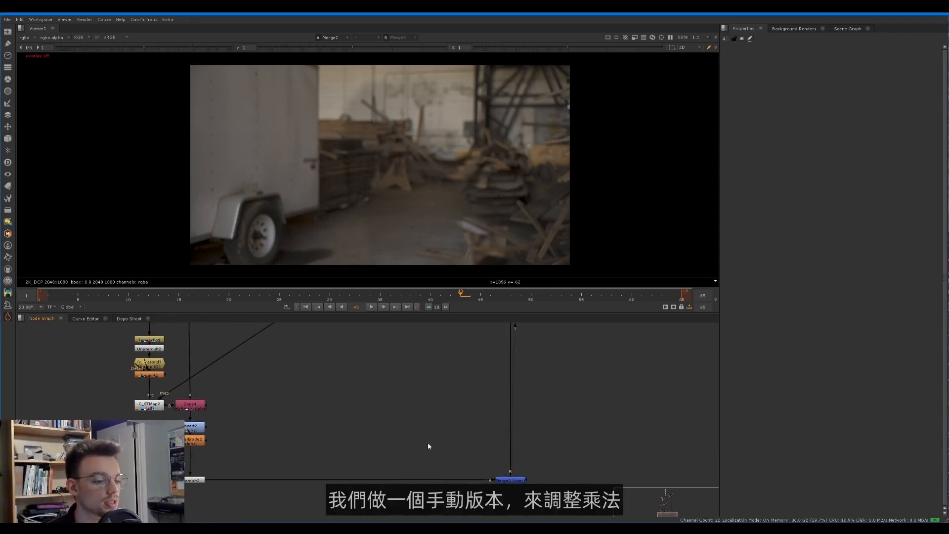
key("g")
left_click_drag(388, 462, 389, 480)
left_click_drag(859, 114, 856, 116)
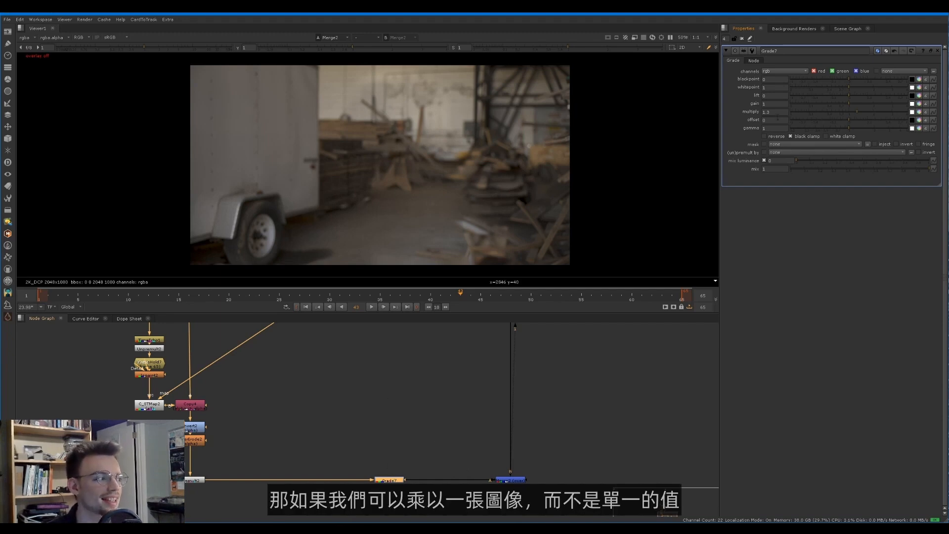
left_click_drag(777, 113, 728, 115)
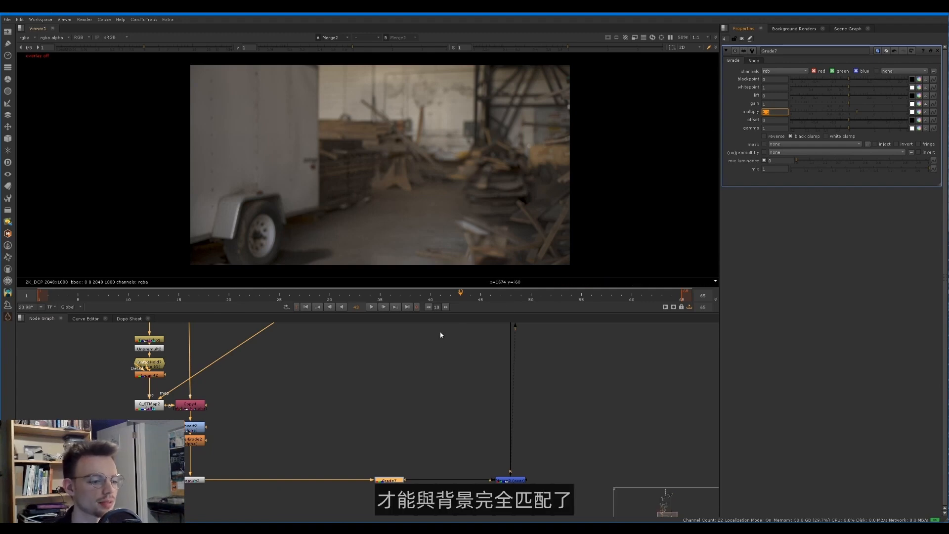
left_click(393, 480)
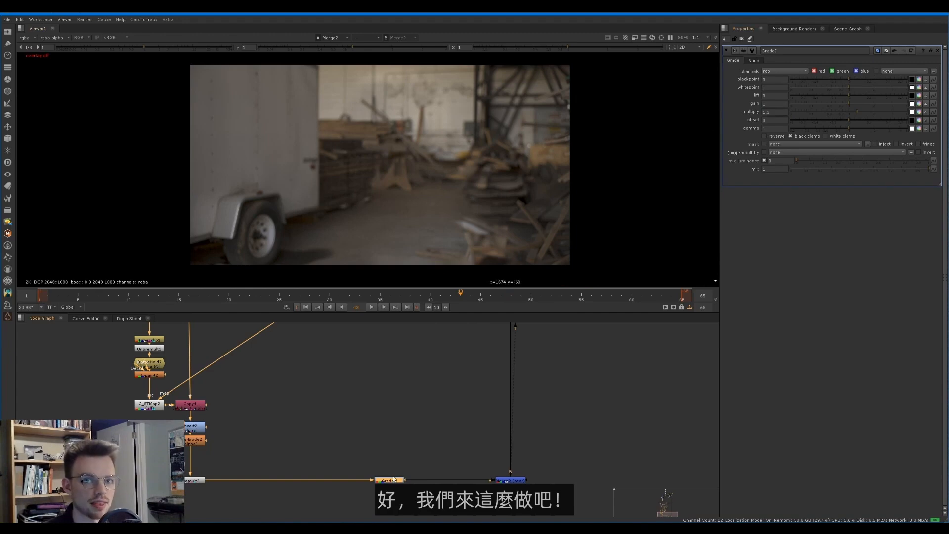
key("Delete")
Step: Create an Inpaint node beside the FilterErode and place a clone of it next to the original
key("Tab")
type("inp")
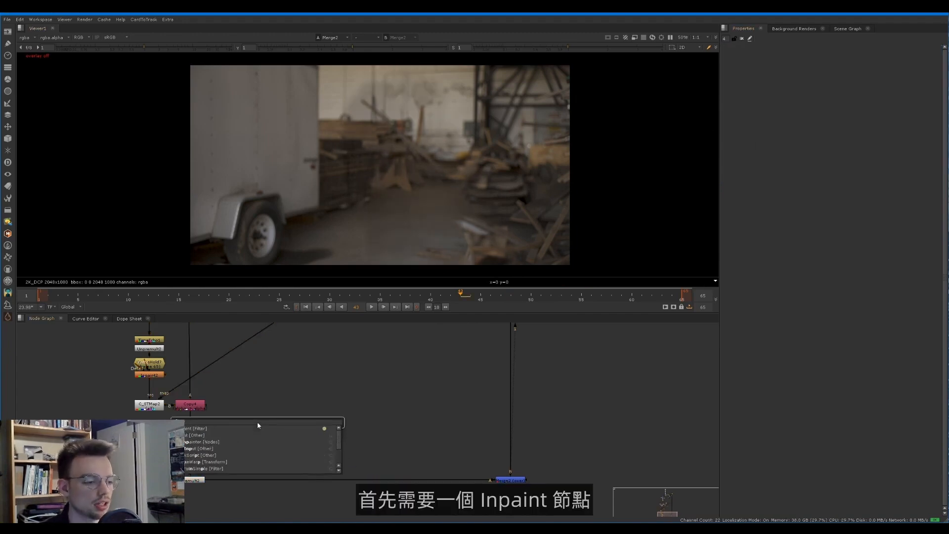
key("Return")
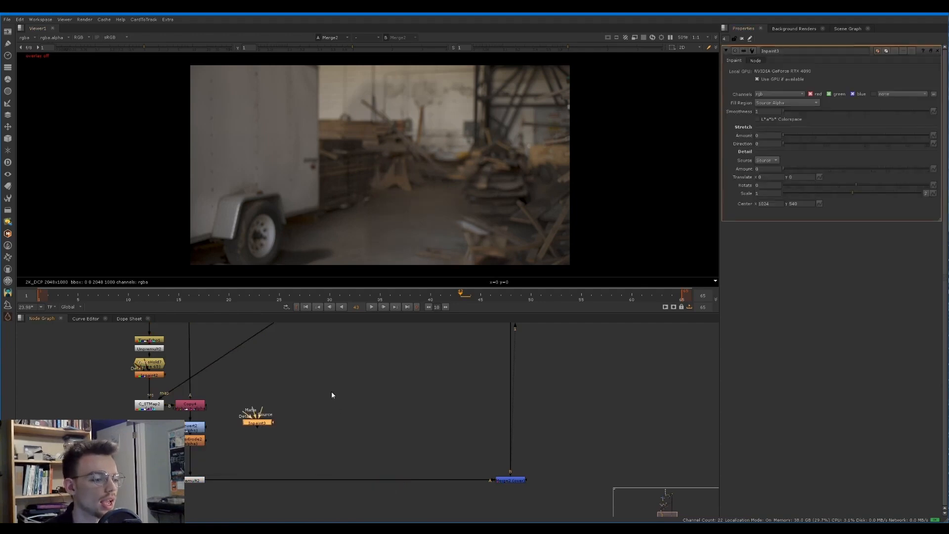
middle_click_drag(332, 392, 314, 406)
key("alt+k")
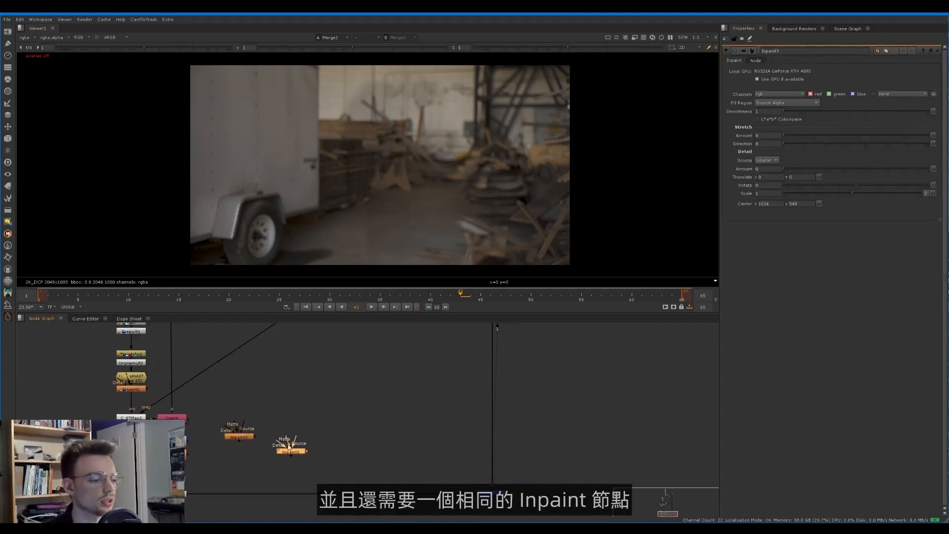
left_click_drag(292, 454, 339, 435)
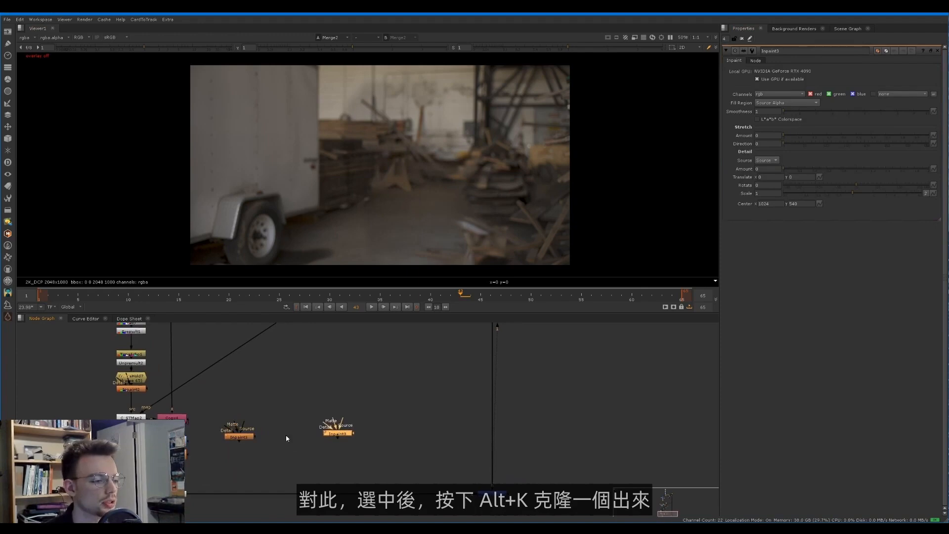
Step: Set the Inpaint node's fill region to Matte Alpha
left_click(248, 437)
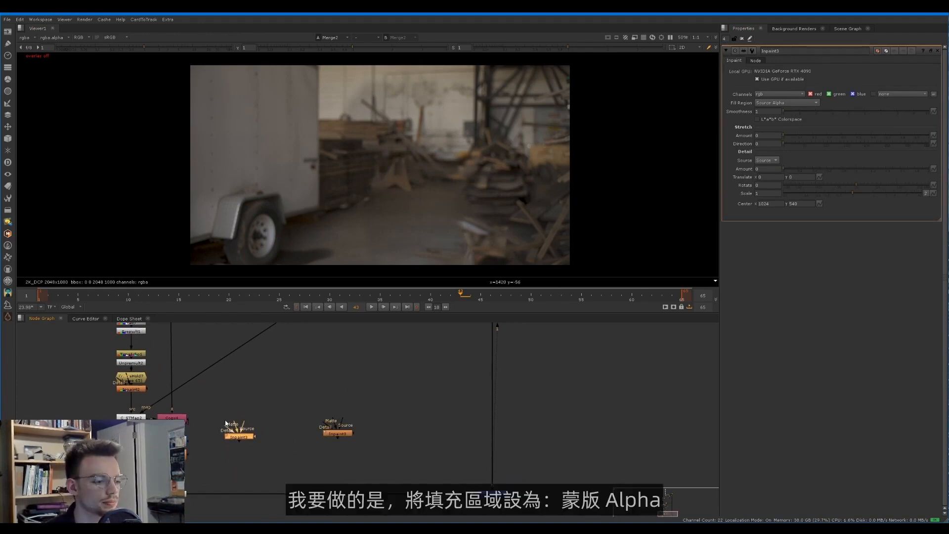
middle_click_drag(226, 425, 243, 442)
left_click(783, 105)
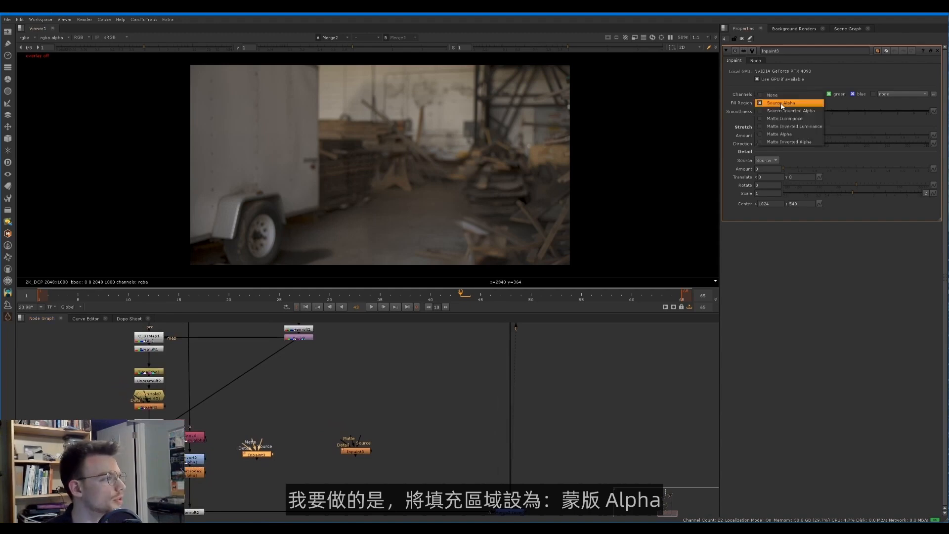
left_click(775, 137)
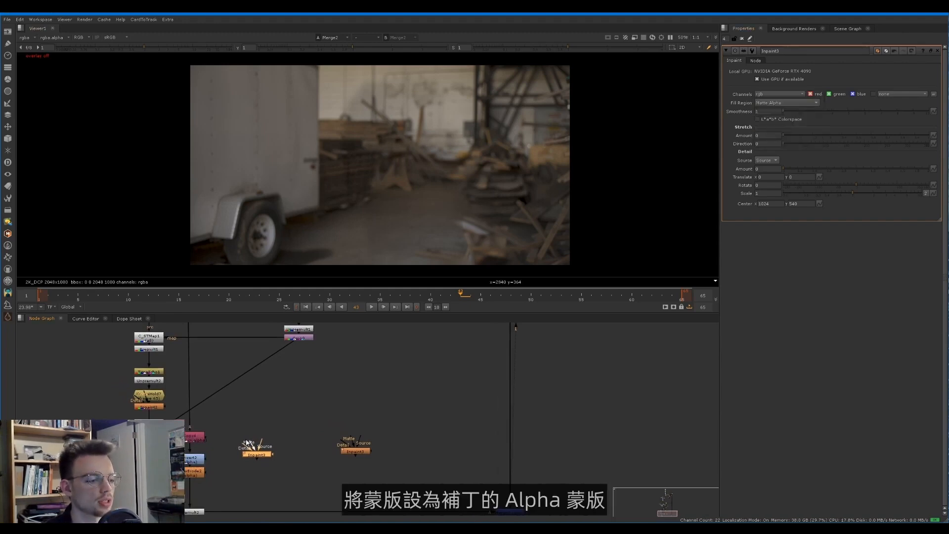
Step: Connect the first Inpaint's Matte input to FilterErode2 and check that node's alpha in the viewer
left_click_drag(251, 445, 198, 474)
left_click(197, 473)
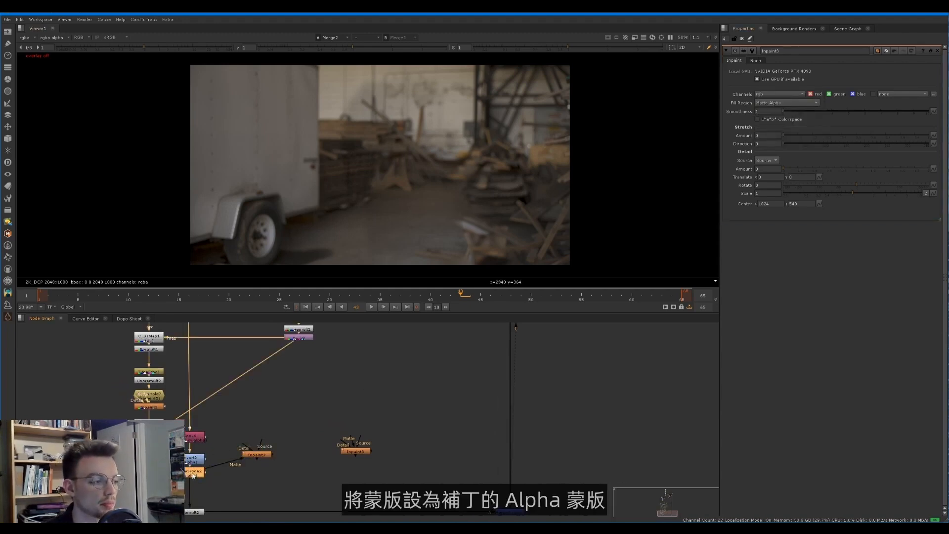
key("1")
key("a")
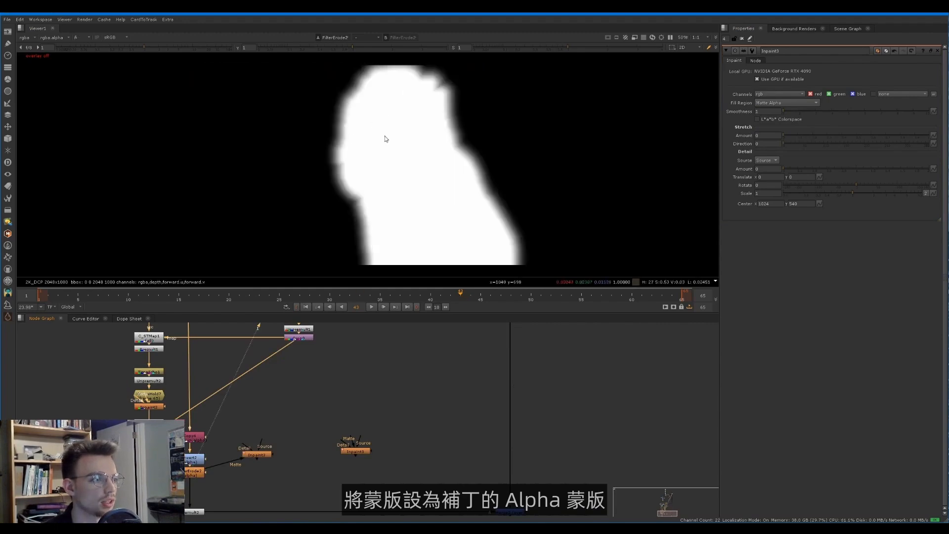
key("a")
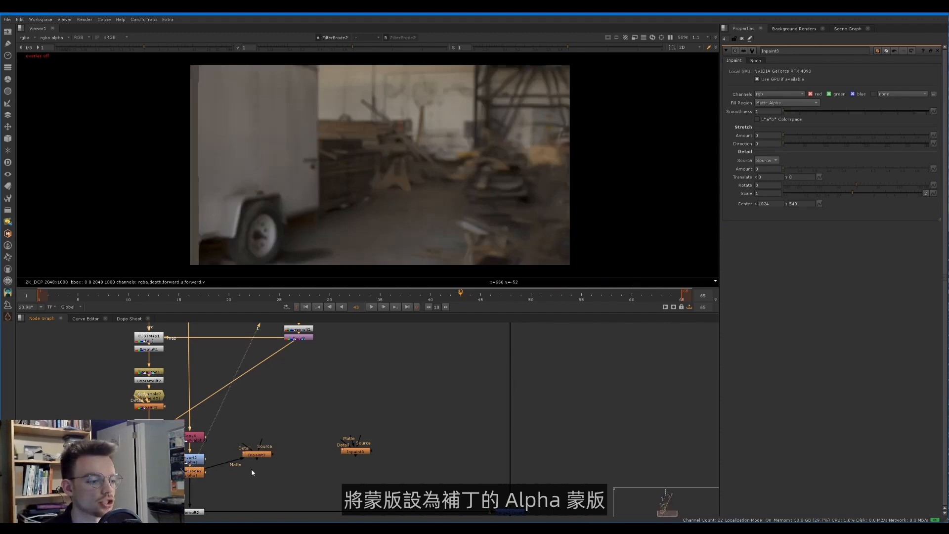
Step: Connect the first Inpaint's Source input and the cloned Inpaint's Matte input to FilterErode2
left_click_drag(258, 457, 197, 473)
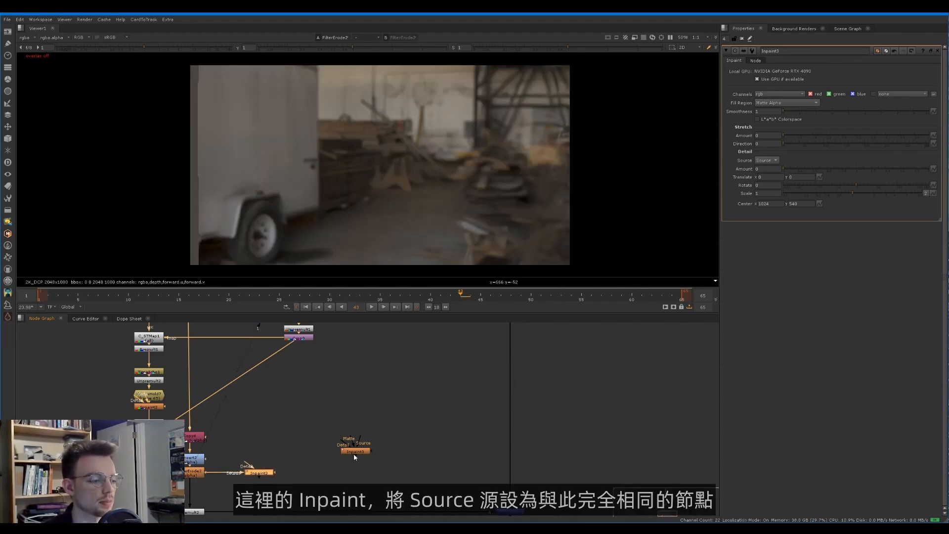
left_click_drag(350, 440, 192, 475)
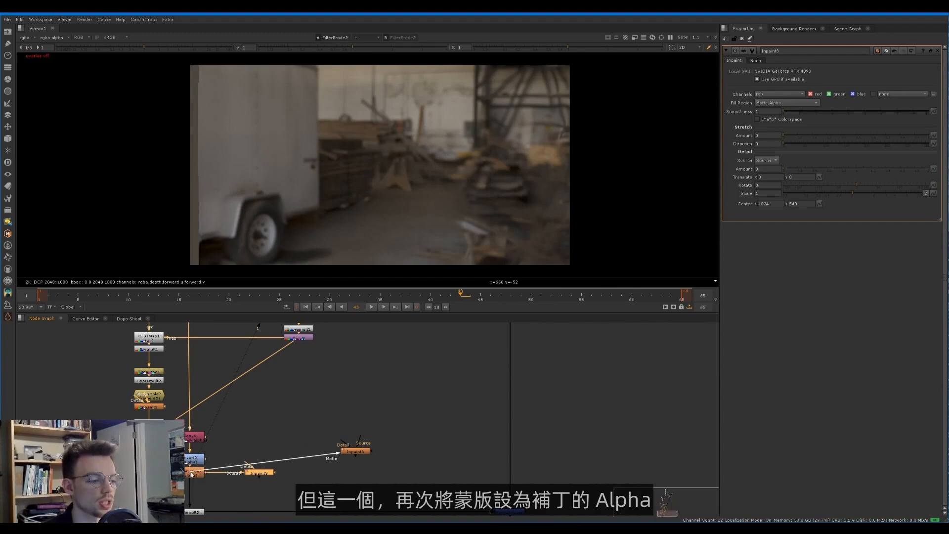
Step: Insert a Dot on the background plate's vertical pipe and connect the cloned Inpaint's Source input to it
left_click(192, 474)
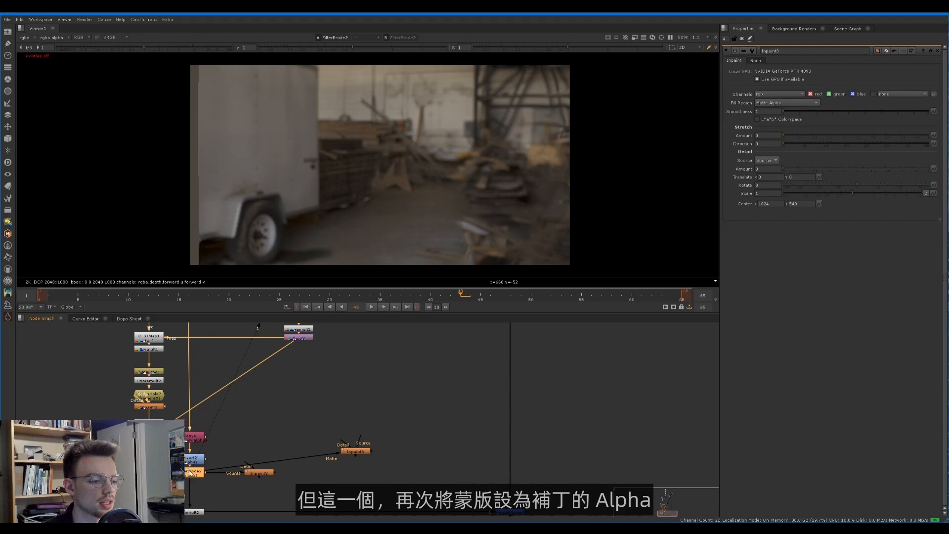
scroll(358, 444, "down", 3)
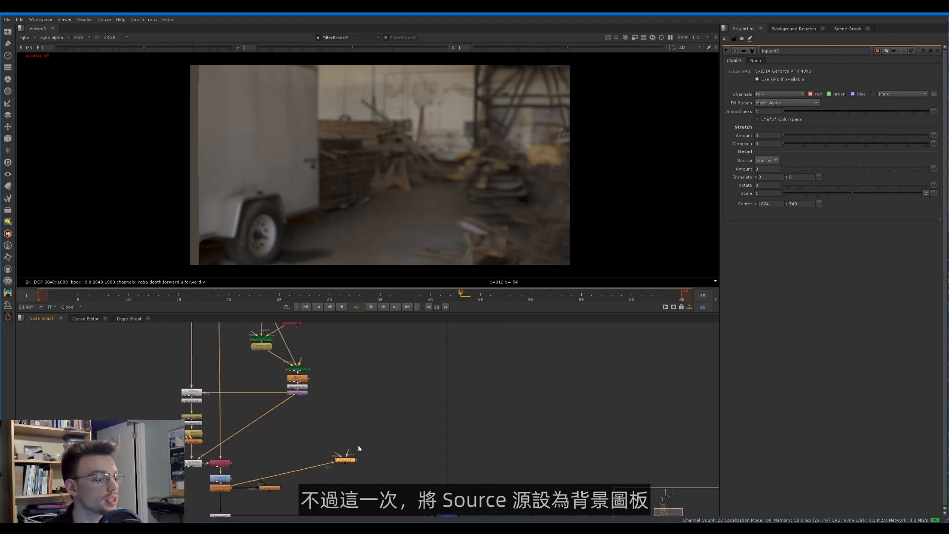
left_click(426, 438)
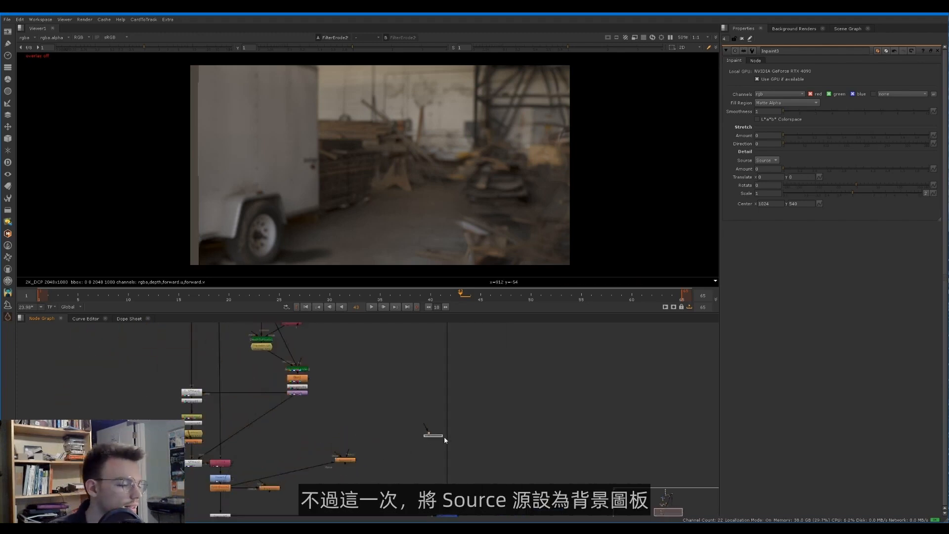
left_click_drag(431, 434, 449, 439)
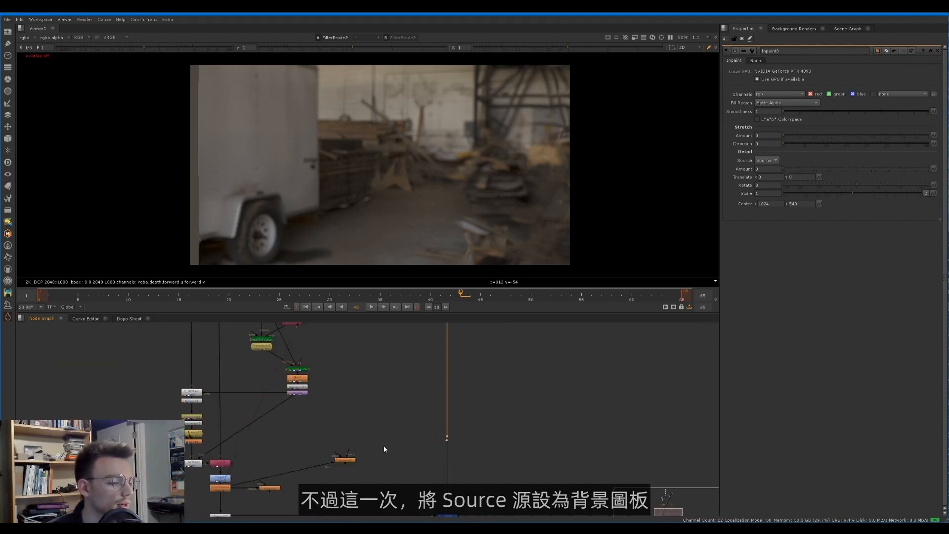
left_click_drag(349, 452, 448, 441)
middle_click_drag(383, 460, 395, 408)
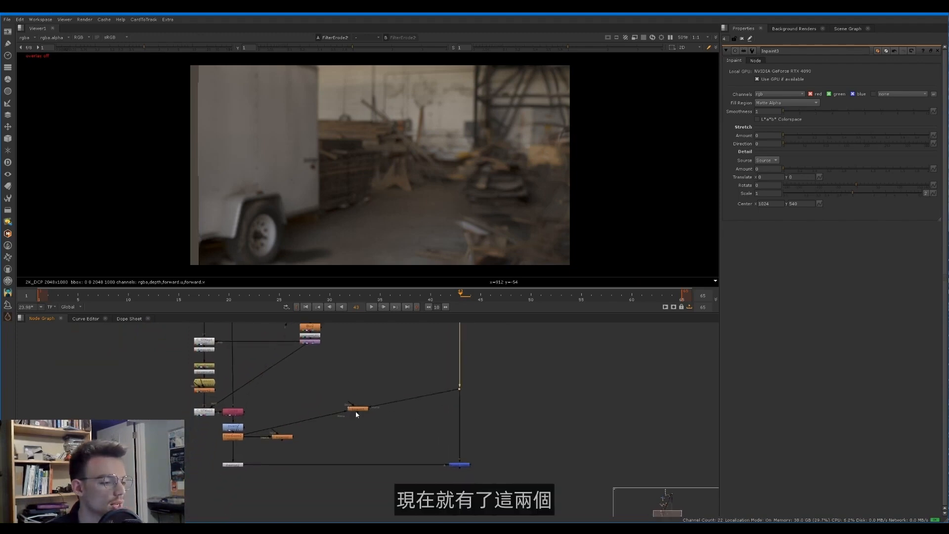
Step: Arrange the two Inpaint nodes side by side, slightly below the FilterErode2 node
left_click_drag(356, 415, 373, 431)
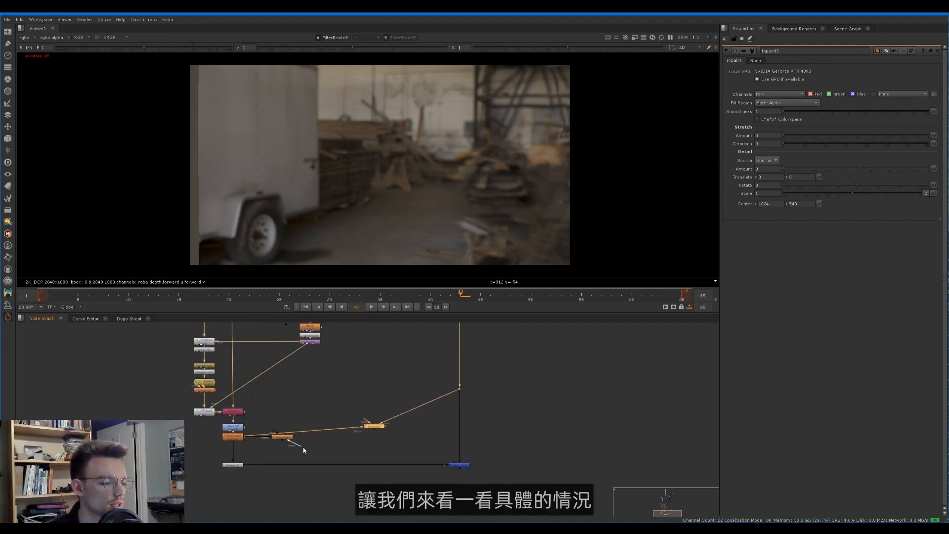
left_click_drag(282, 437, 307, 446)
left_click_drag(374, 428, 368, 448)
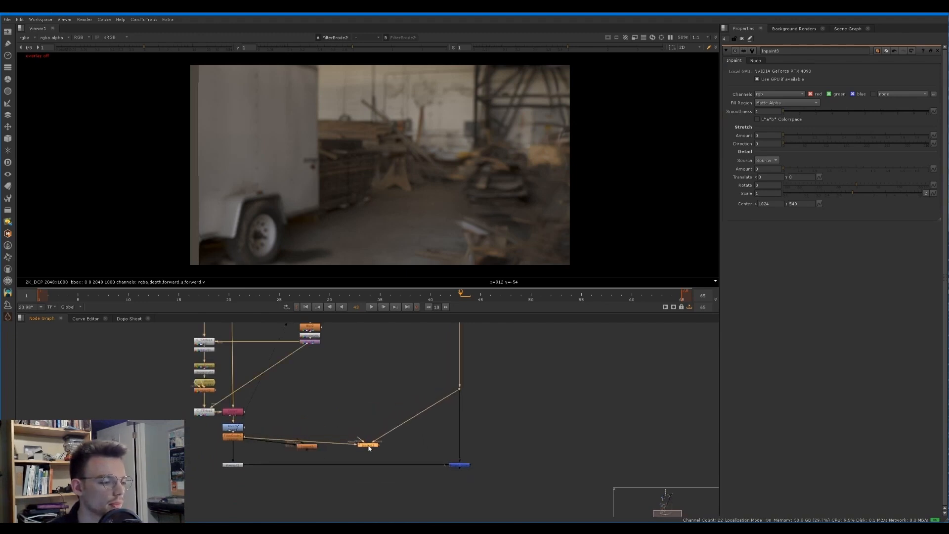
scroll(310, 448, "up", 4)
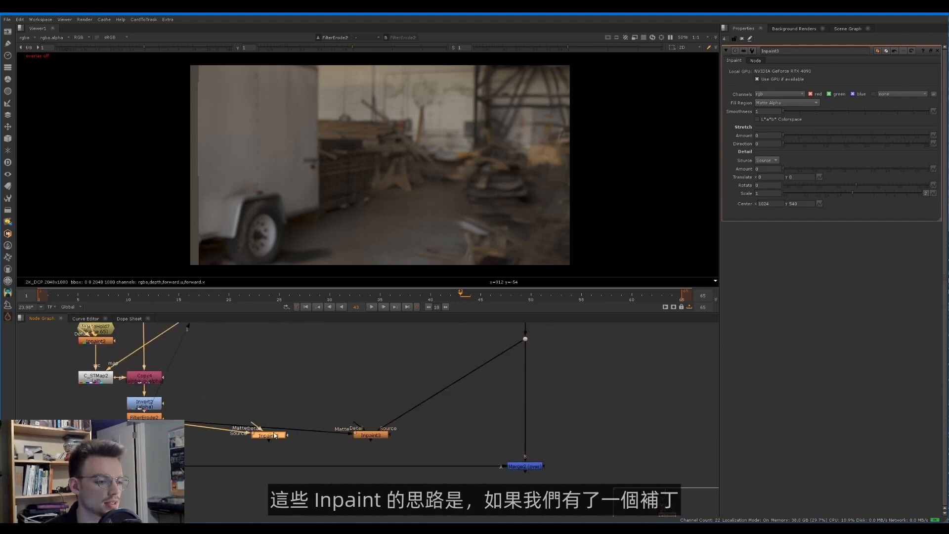
Step: Compare the Invert2 patch with the original background plate at the Dot in the viewer
left_click(157, 402)
key("1")
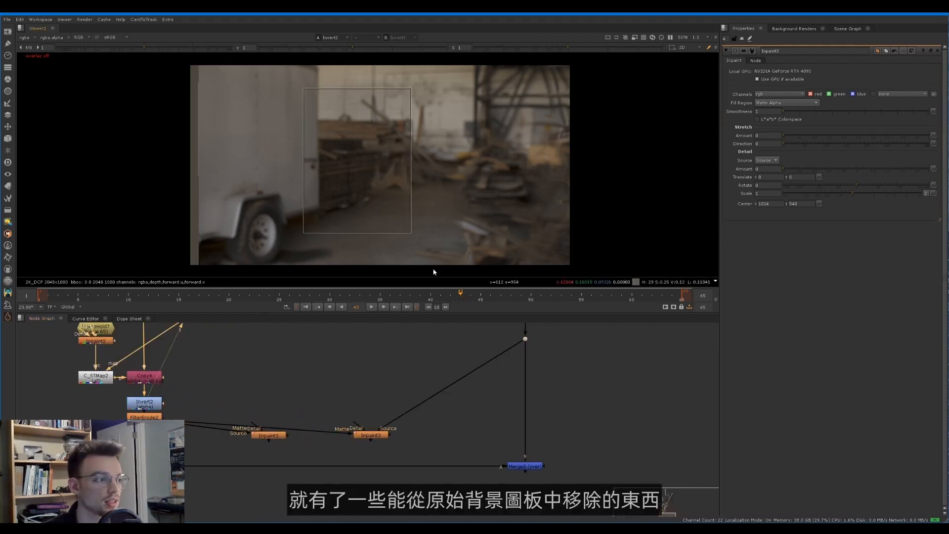
left_click(525, 338)
key("1")
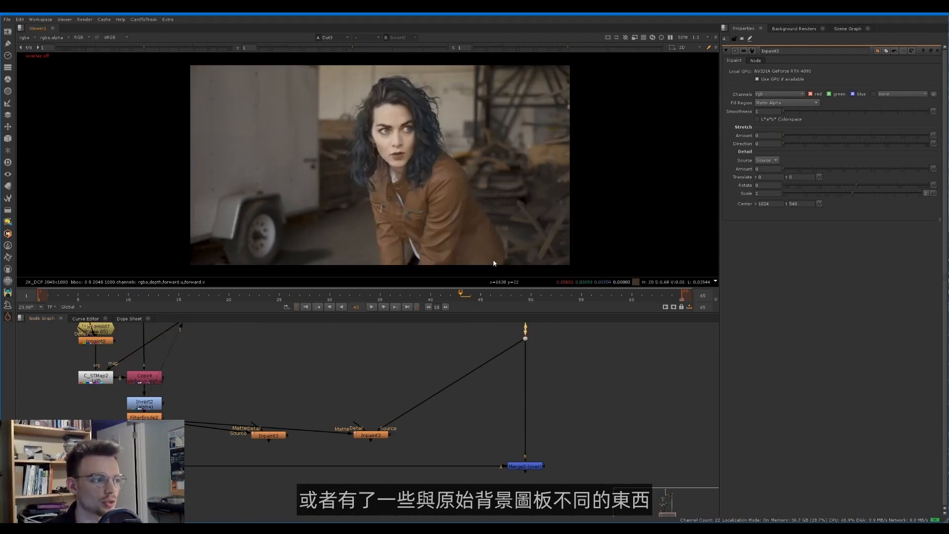
key("2")
key("1")
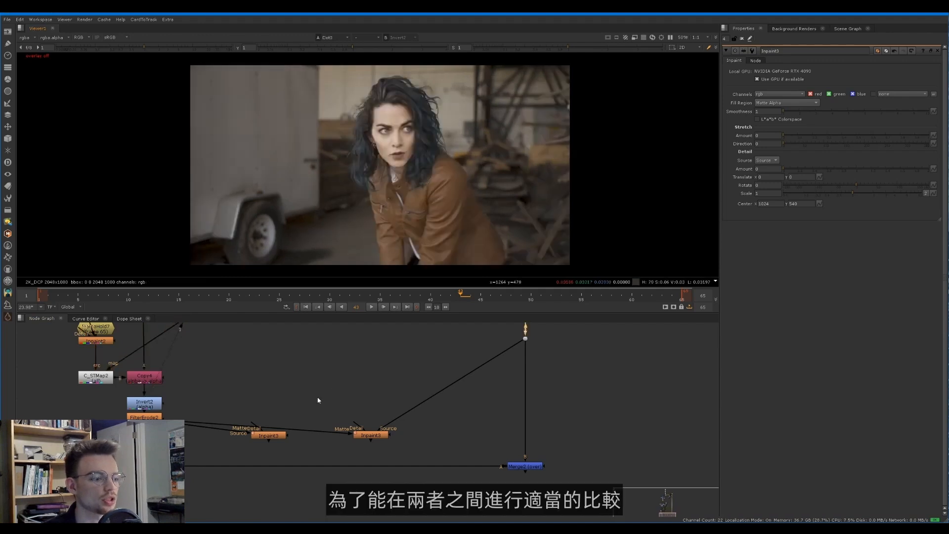
key("2")
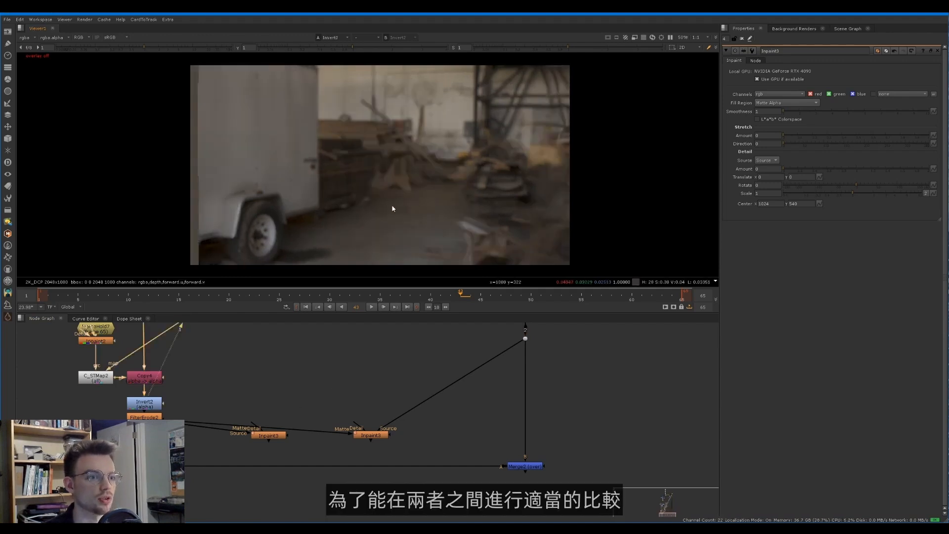
key("1")
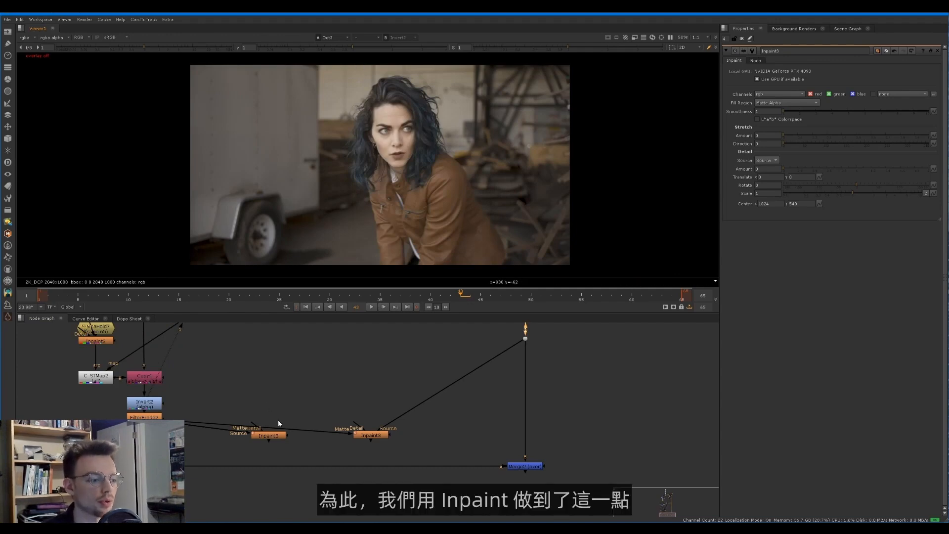
Step: Load both Inpaint nodes into the viewer and compare the brightness of the filled patch and the filled plate
left_click(271, 435)
key("1")
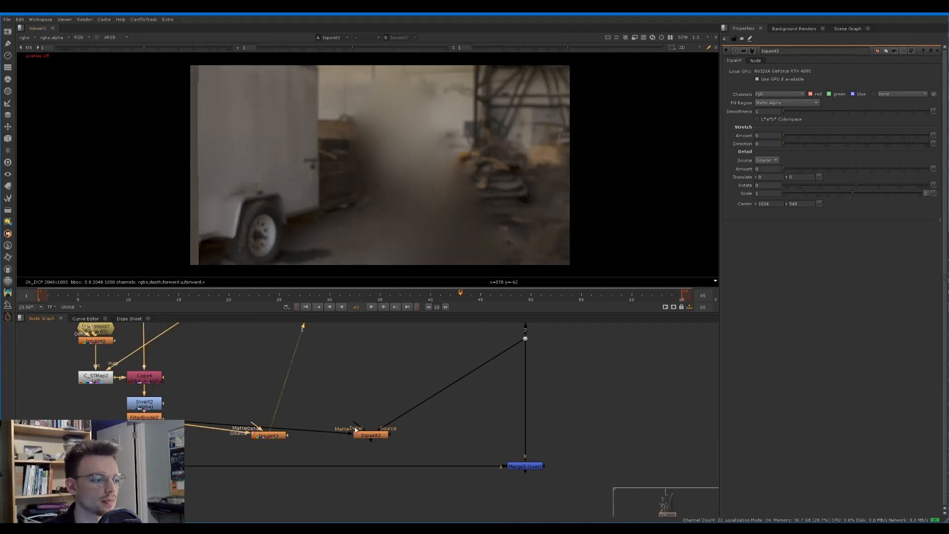
left_click(370, 435)
key("2")
key("1")
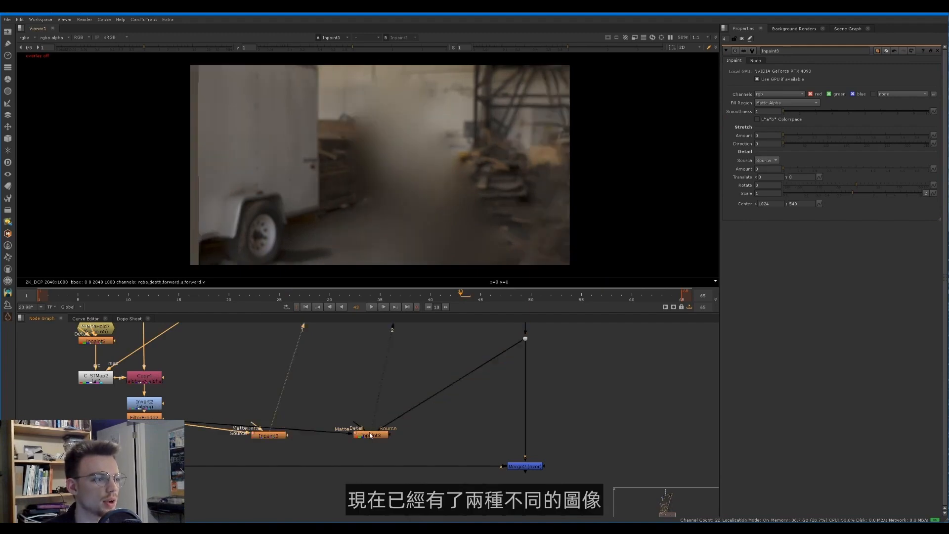
key("2")
key("1")
key("2")
key("1")
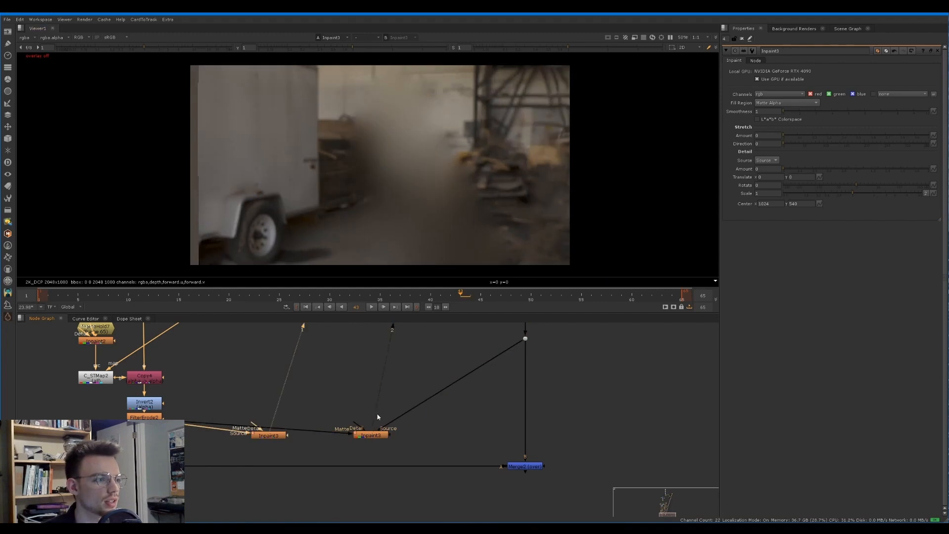
key("2")
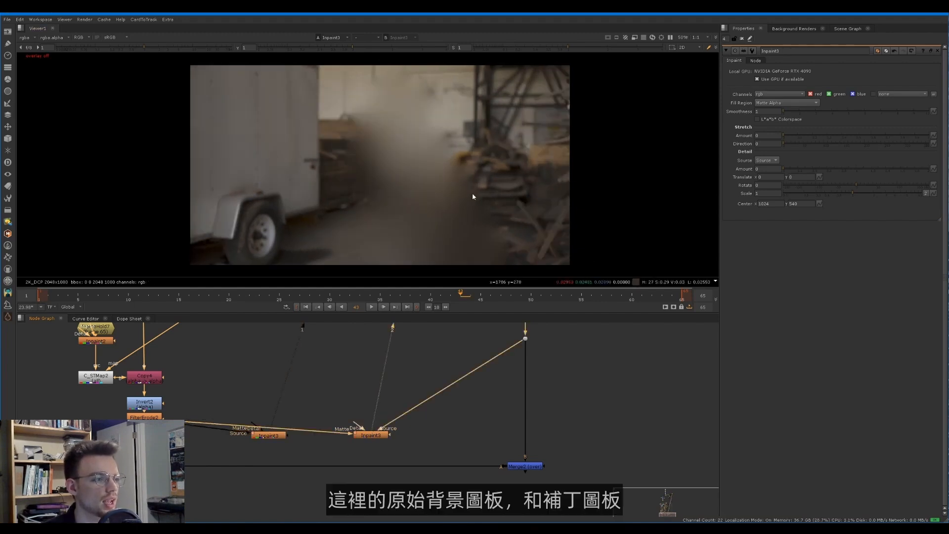
key("1")
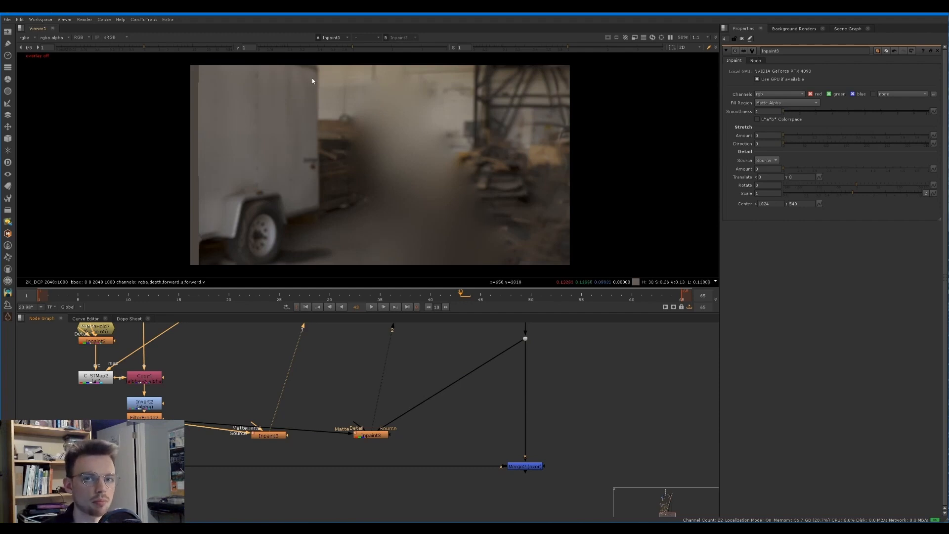
key("2")
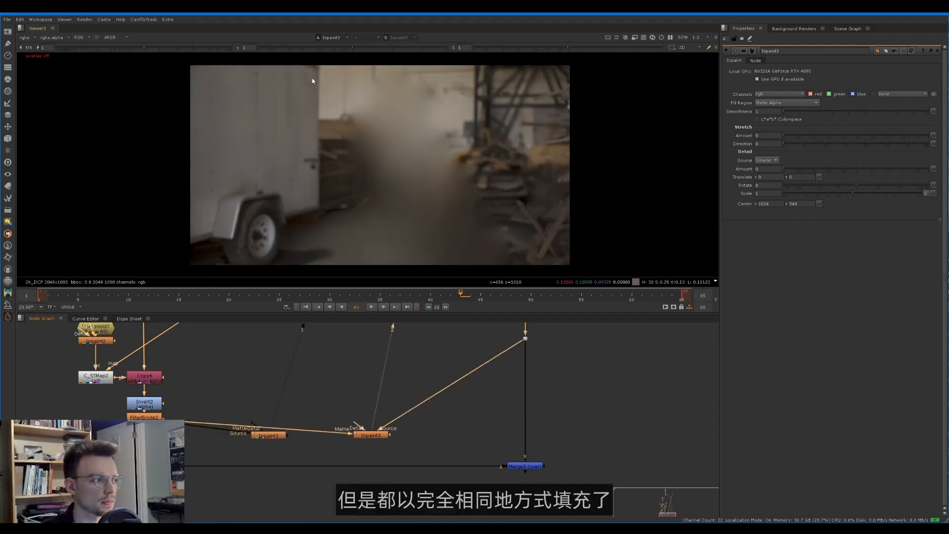
key("1")
key("2")
key("1")
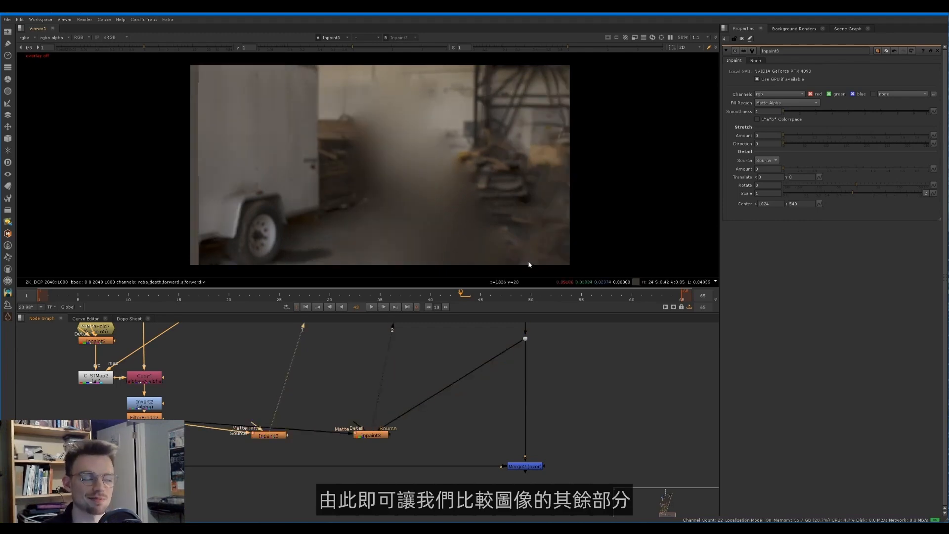
key("2")
key("1")
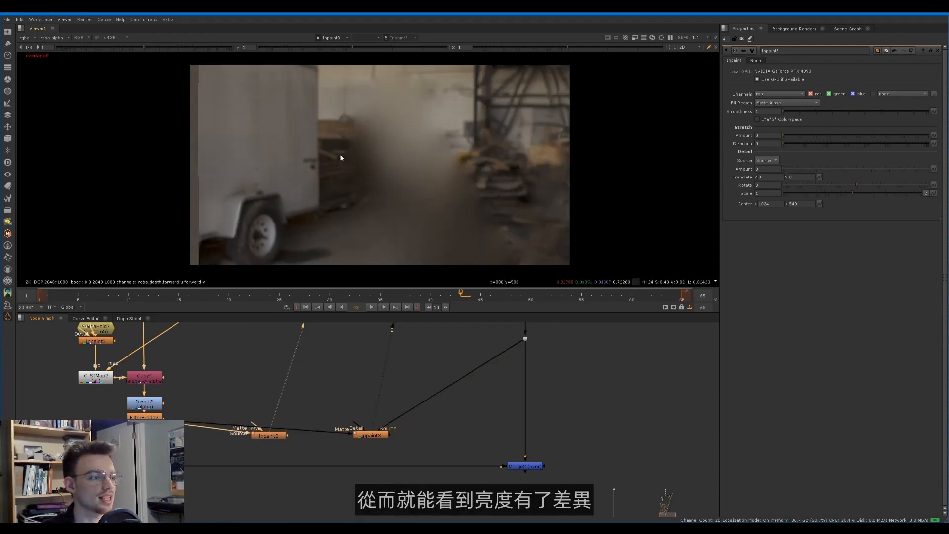
key("2")
key("1")
key("2")
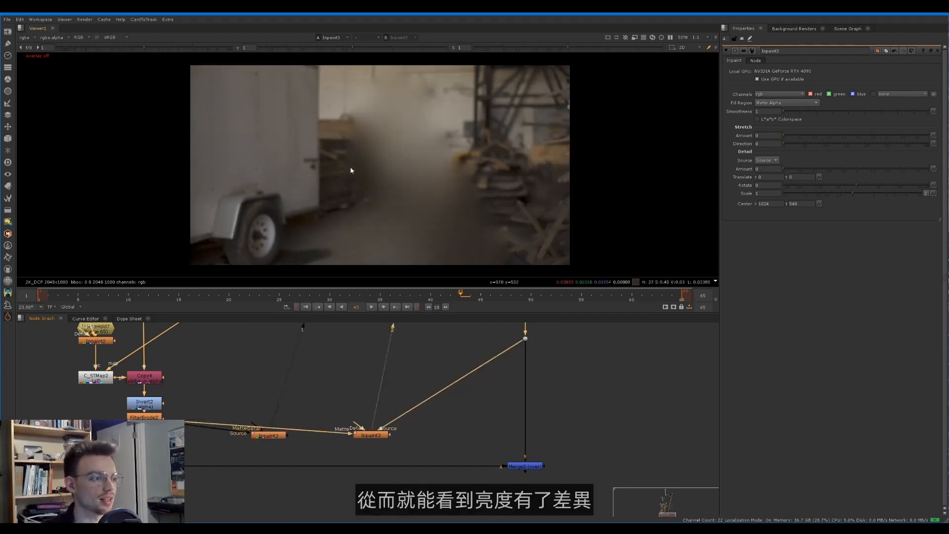
key("1")
key("2")
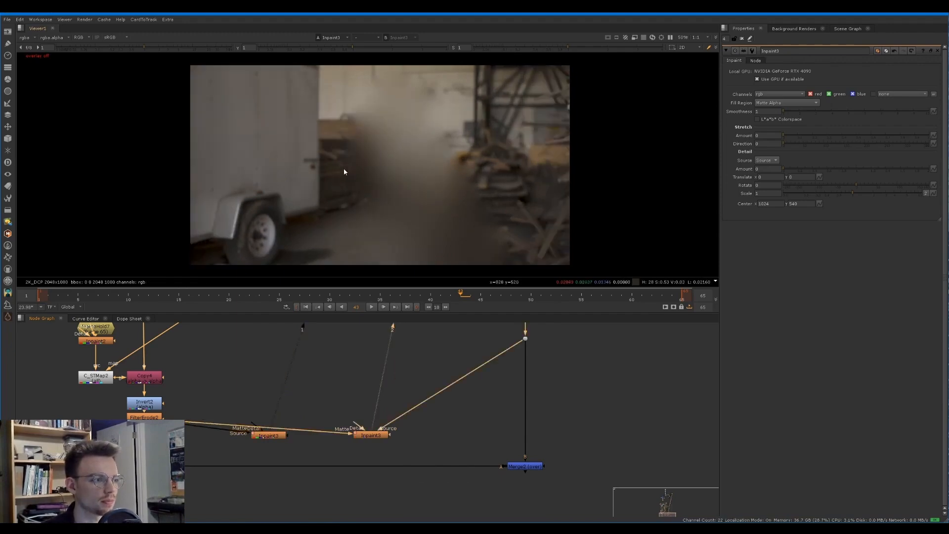
Step: Move the Premult and the final over Merge lower in the node graph to make room below the Inpaints
middle_click_drag(465, 455, 475, 412)
scroll(475, 413, "down", 1)
left_click_drag(578, 443, 201, 452)
Step: Add a Merge set to divide below the Inpaints, with the plate Inpaint as A and the patch Inpaint as B, and view it
left_click(353, 432)
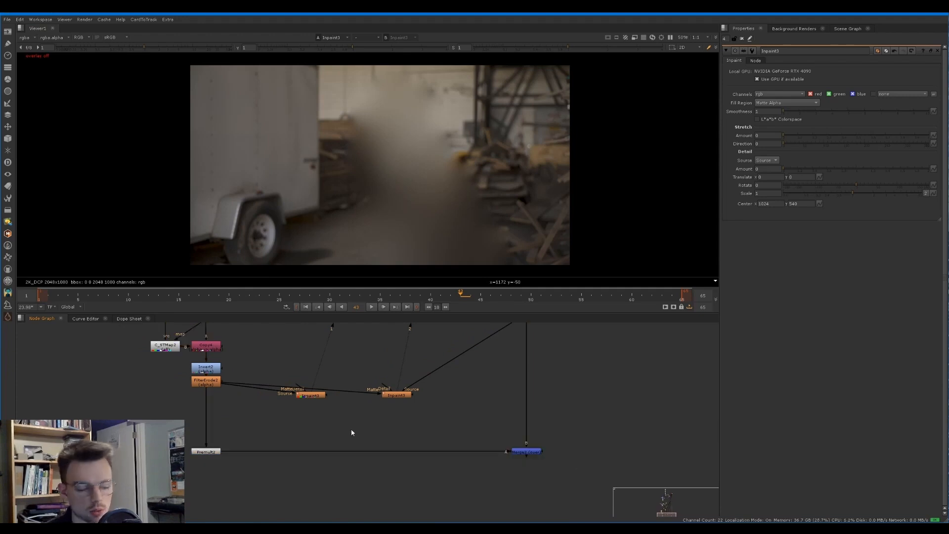
key("m")
left_click(770, 75)
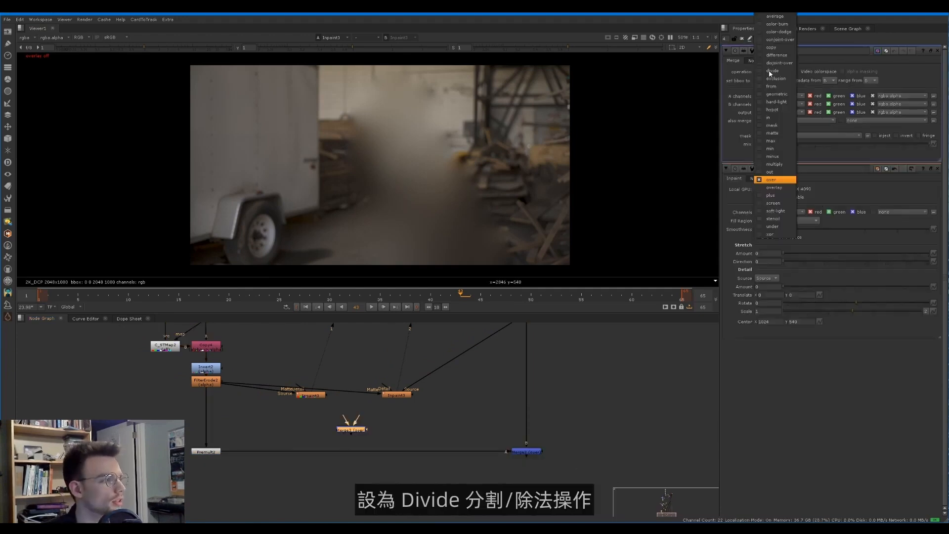
left_click(775, 74)
scroll(369, 421, "up", 2)
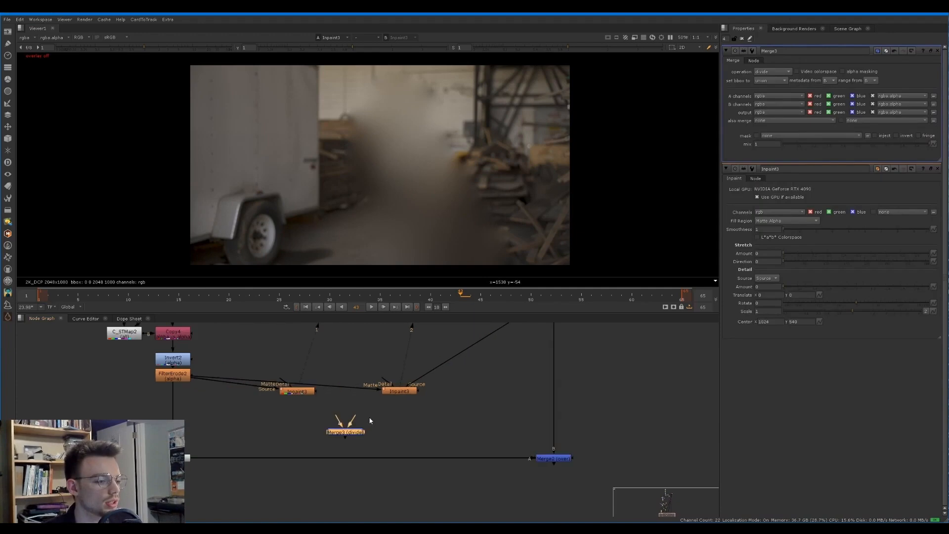
mouse_move(345, 437)
left_mouse_down()
mouse_move(289, 407)
mouse_move(403, 404)
mouse_move(359, 448)
mouse_move(358, 431)
left_mouse_up()
key("1")
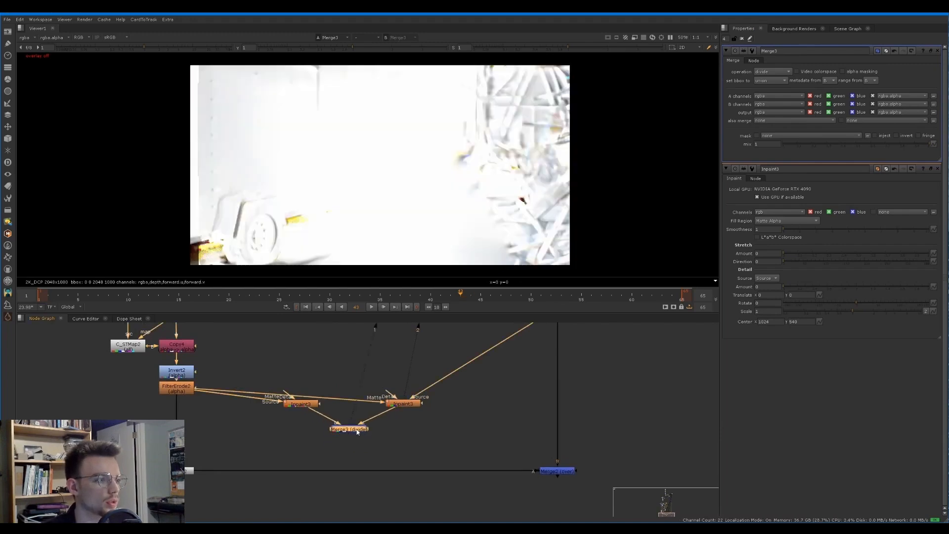
Step: Add a second Merge set to multiply, with the patch Inpaint as B and the divide Merge as A, and view it
left_click(318, 452)
key("m")
left_click(301, 404)
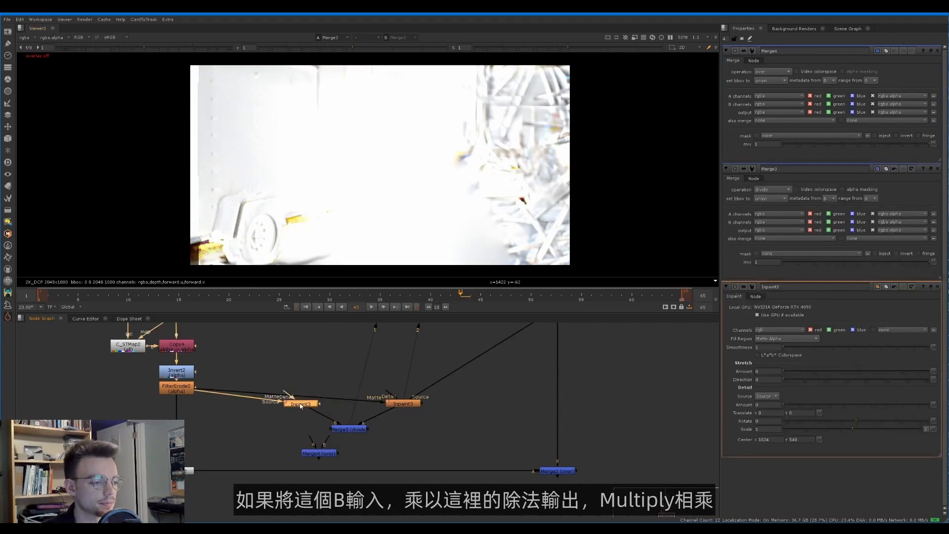
key("1")
left_click_drag(317, 454, 348, 428)
left_click(348, 429)
left_click(301, 452)
key("1")
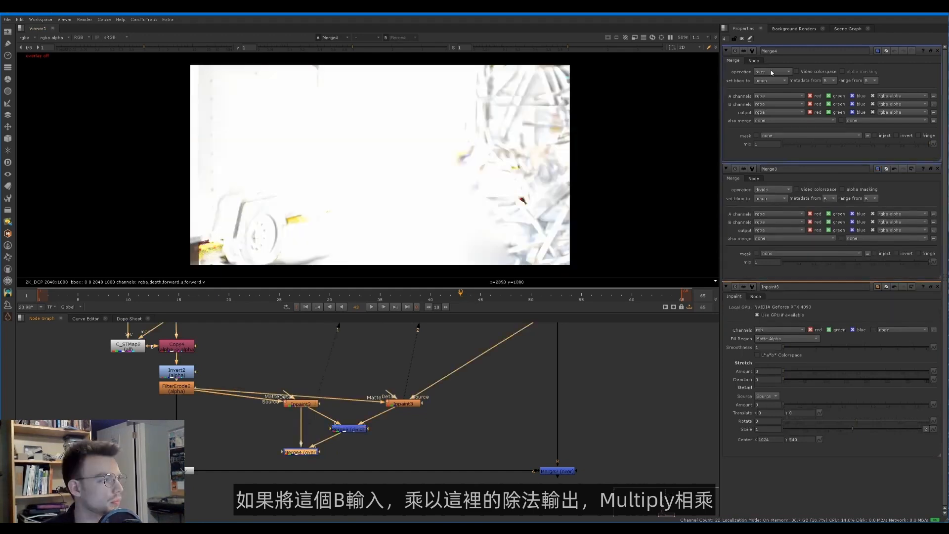
left_click(771, 72)
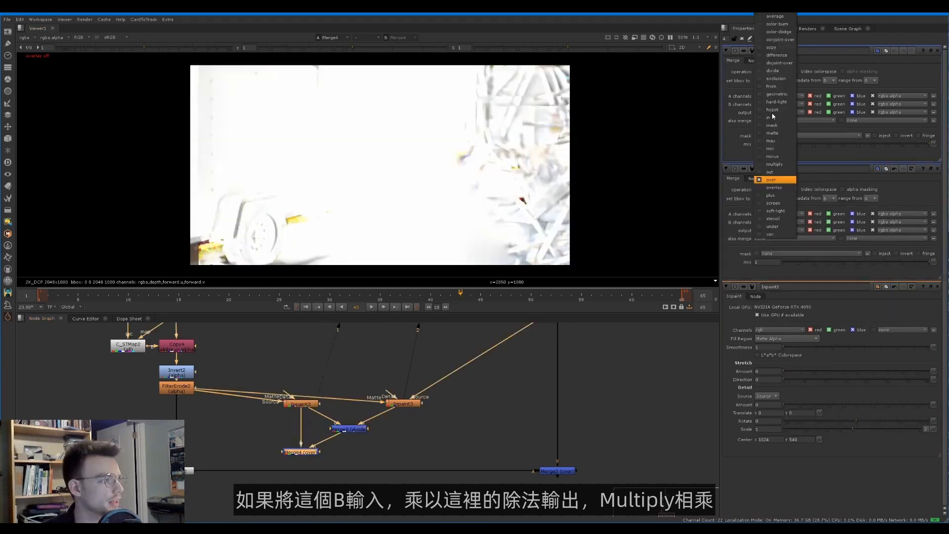
left_click(781, 163)
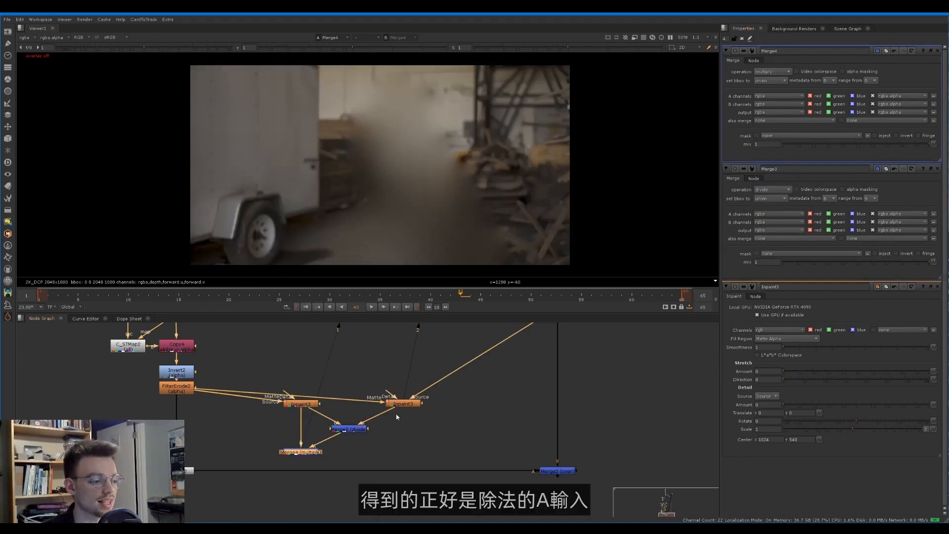
Step: Compare the multiply Merge's output with the plate Inpaint in the viewer
left_click(406, 402)
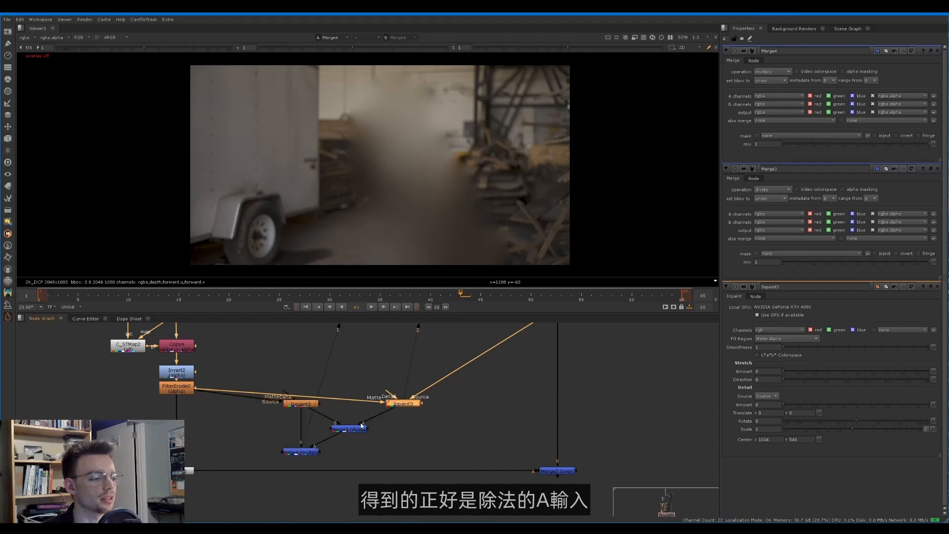
left_click(309, 454)
key("1")
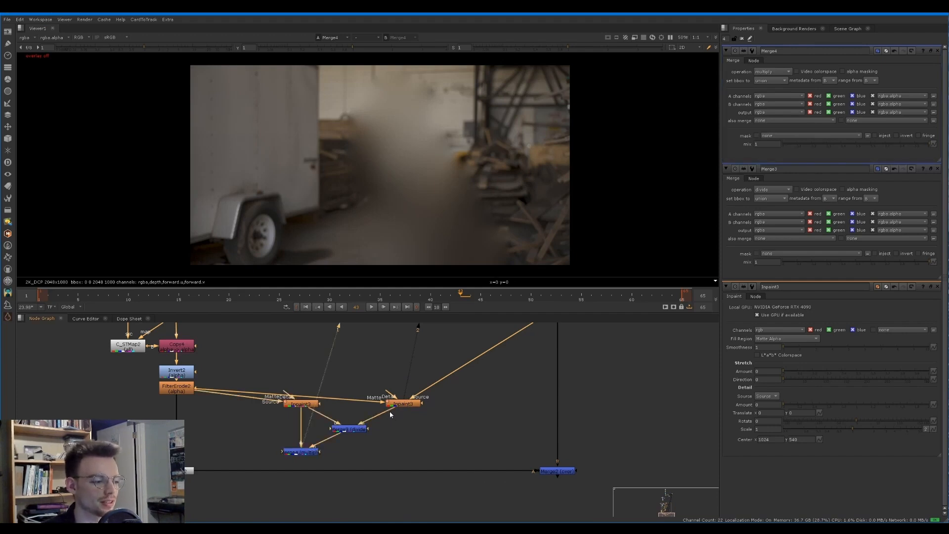
left_click(406, 405)
key("2")
key("1")
key("2")
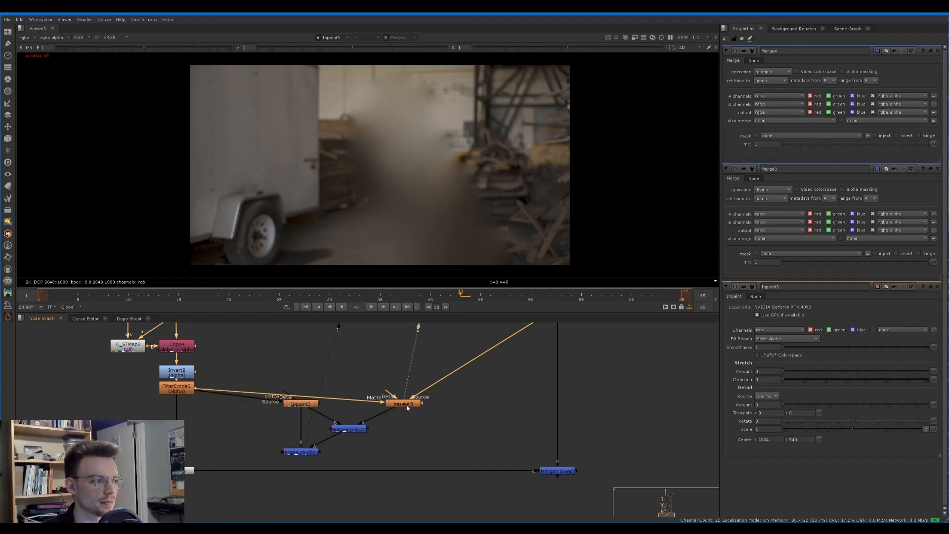
key("1")
key("2")
key("1")
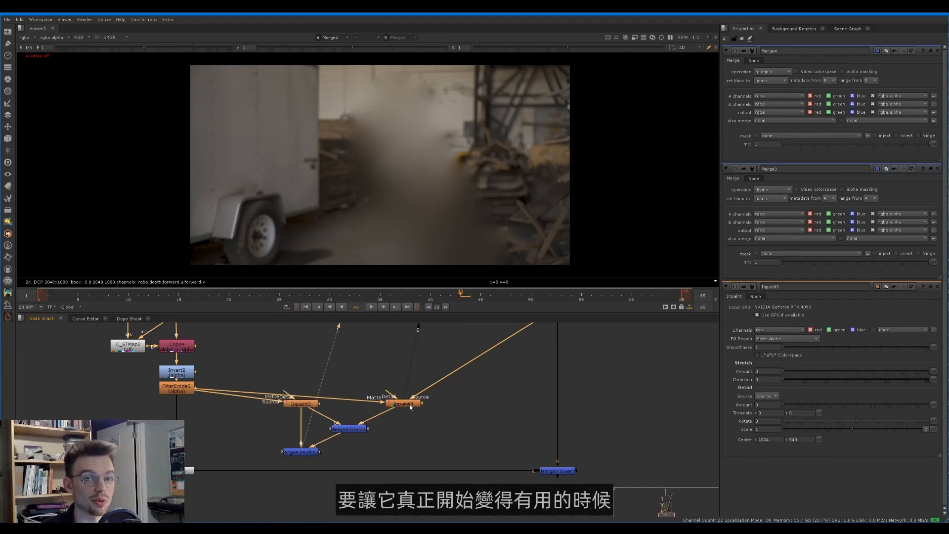
Step: Add a Blur node directly below the divide Merge, feeding the multiply Merge, and view its output up close
left_click_drag(355, 430, 361, 428)
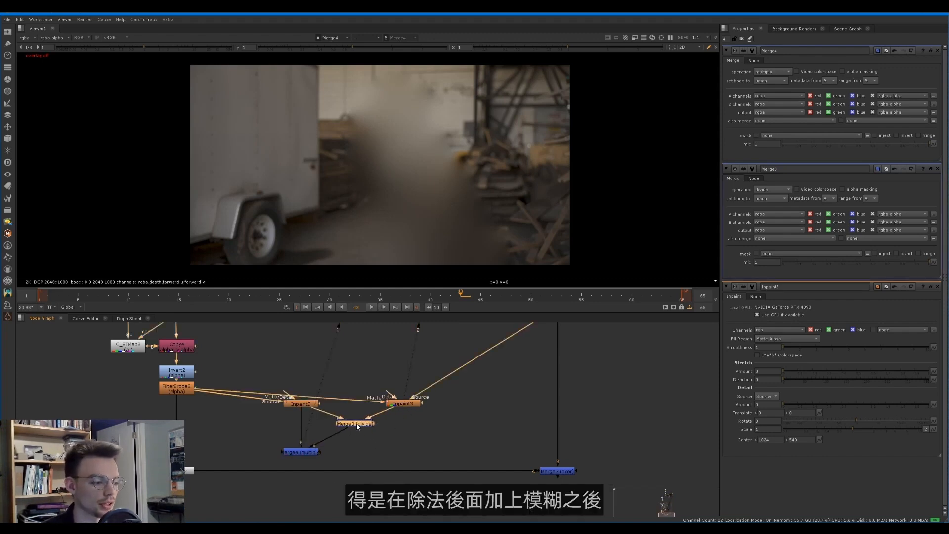
key("b")
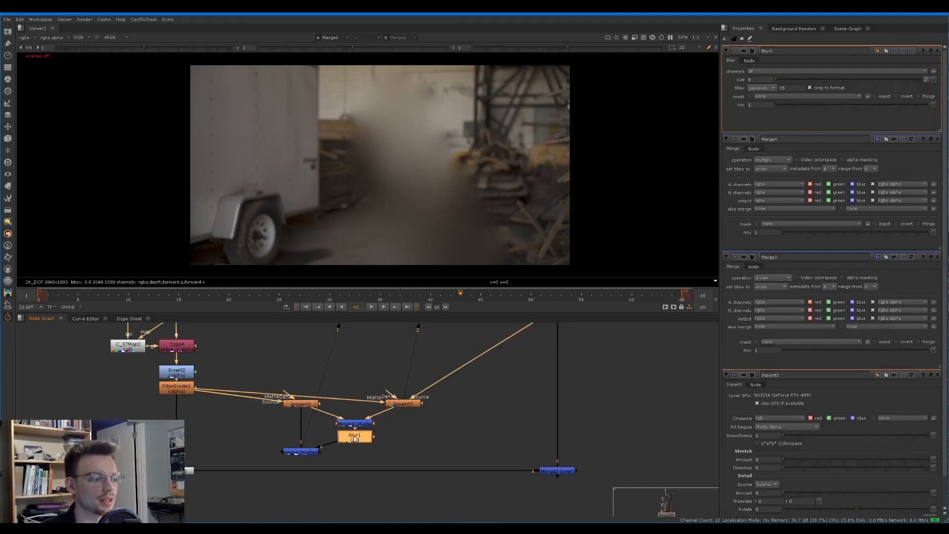
key("1")
scroll(221, 214, "up", 2)
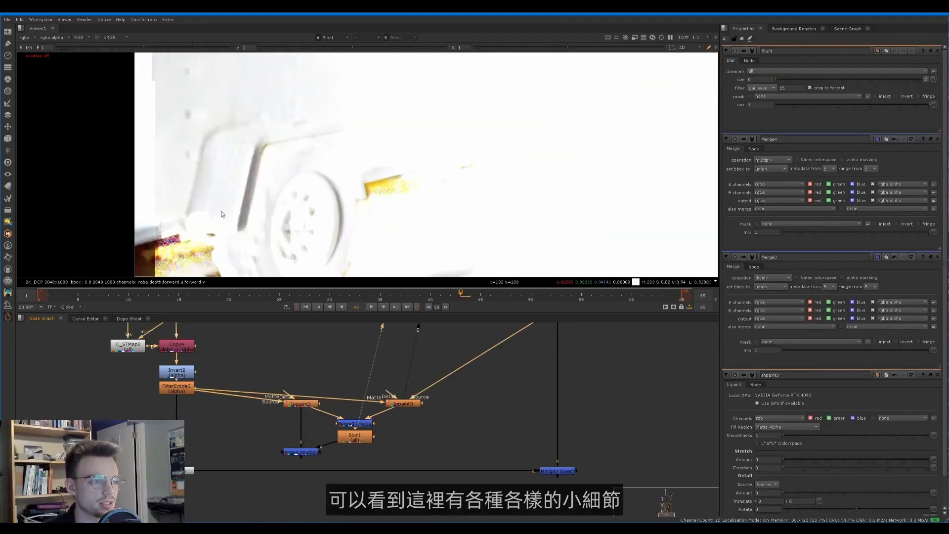
scroll(221, 214, "up", 2)
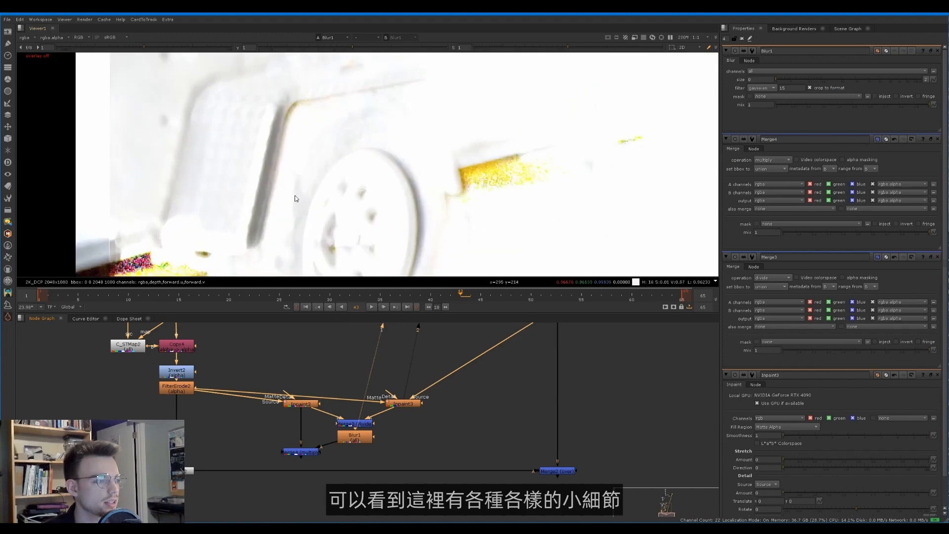
Step: Compare the multiply Merge's output with the plate Inpaint around the trailer wheel
left_click(298, 451)
key("1")
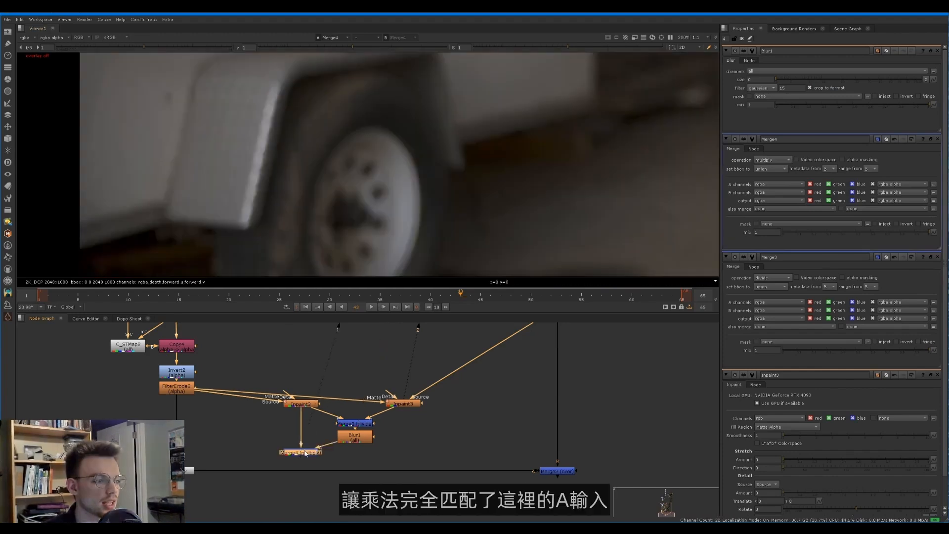
left_click(396, 416)
key("2")
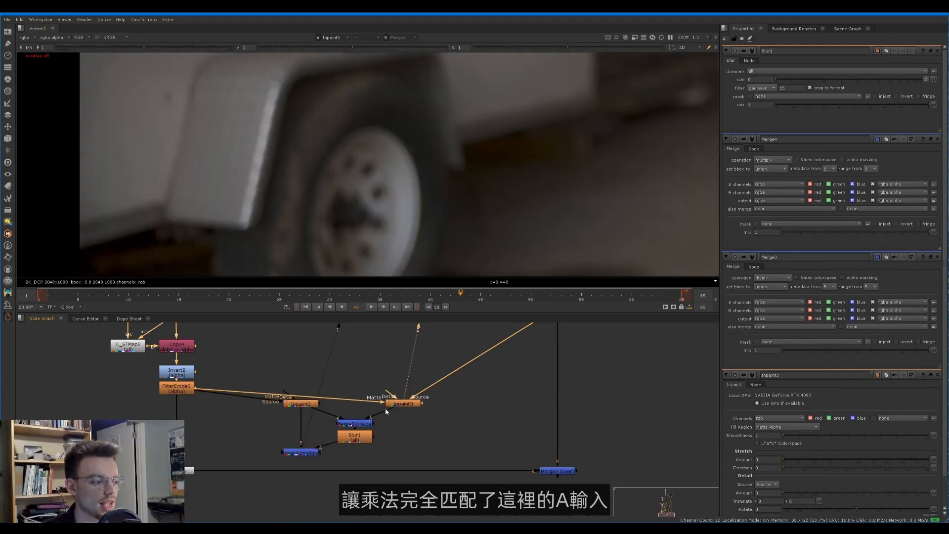
left_click(312, 454)
key("1")
Step: Raise the Blur size to about 49 and compare the multiply Merge's output with the patch Inpaint
left_click(352, 440)
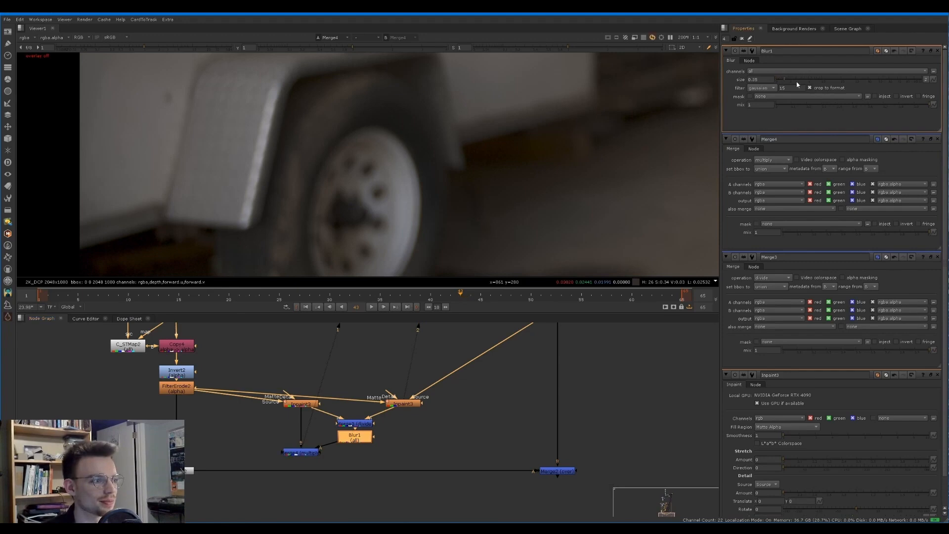
left_click_drag(784, 80, 877, 74)
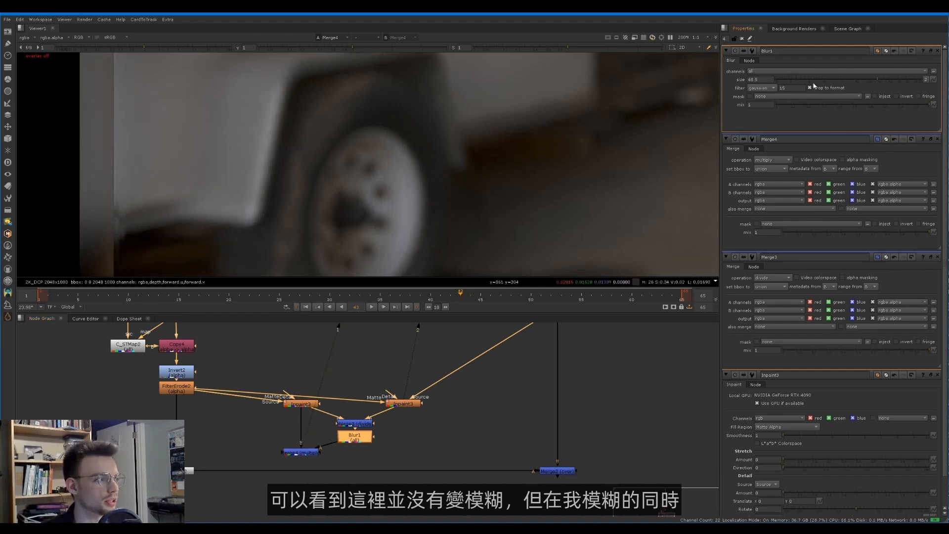
left_click(303, 404)
key("2")
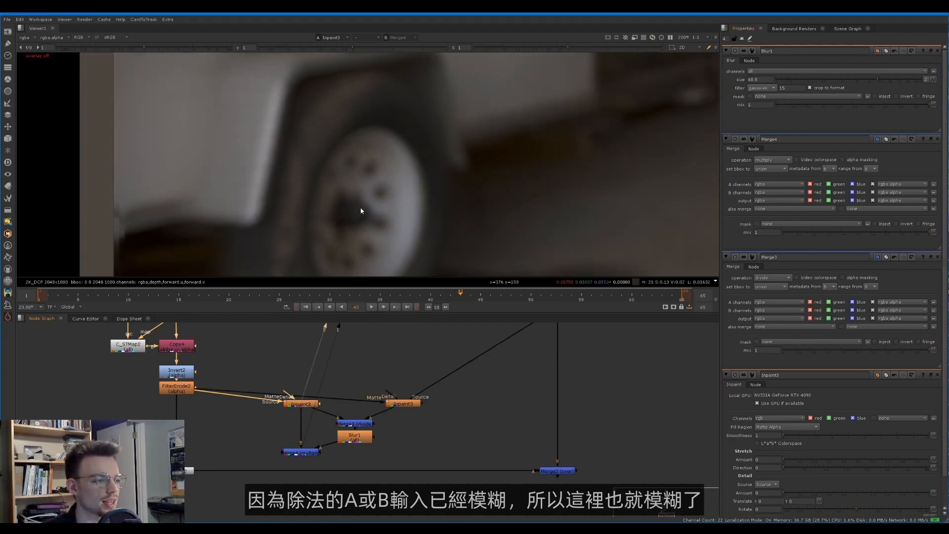
double_click(301, 453)
key("1")
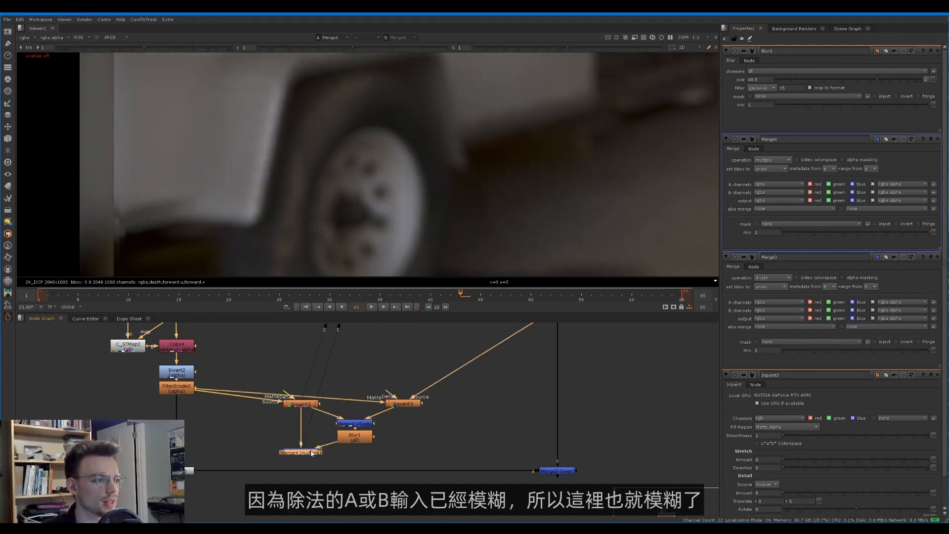
scroll(452, 202, "down", 4)
middle_click_drag(480, 191, 383, 219)
scroll(382, 219, "down", 1)
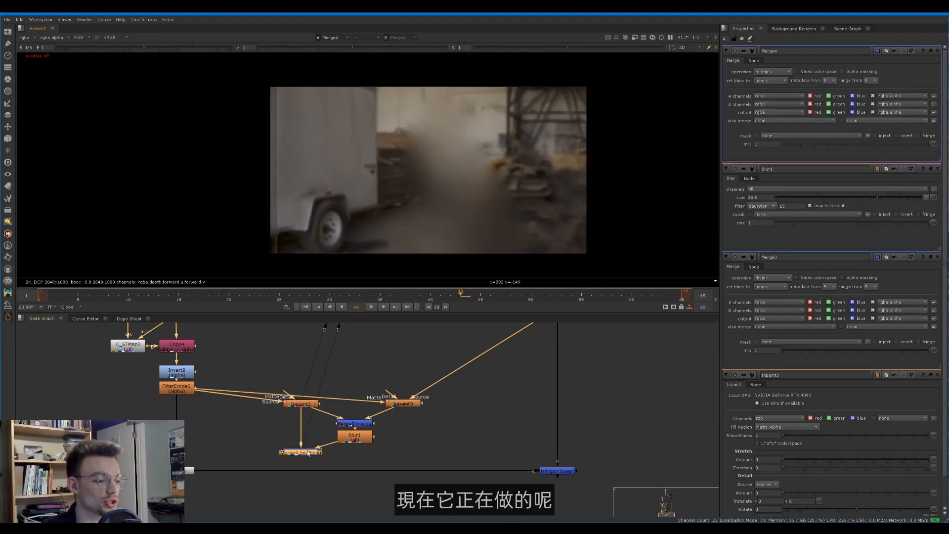
Step: Toggle the multiply Merge off and on to examine its luminance adjustment to the patch
key("d")
key("d")
key("d")
key("d")
key("d")
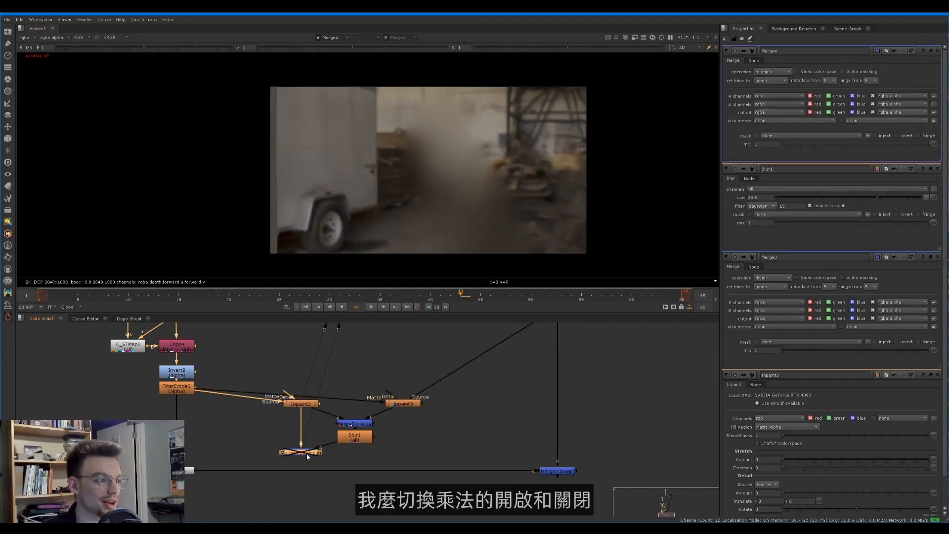
key("d")
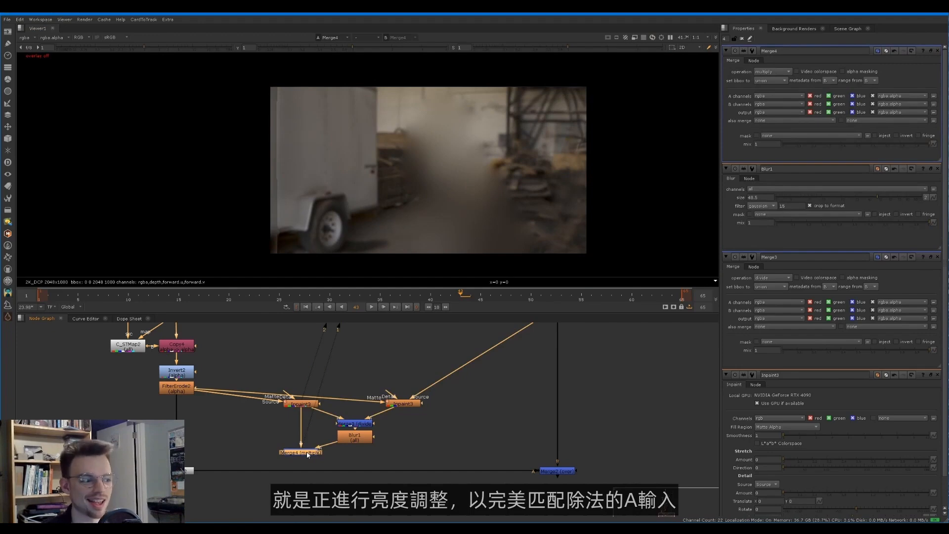
Step: Check the low-frequency match between the plate Inpaint and the multiply Merge's output
left_click(364, 423)
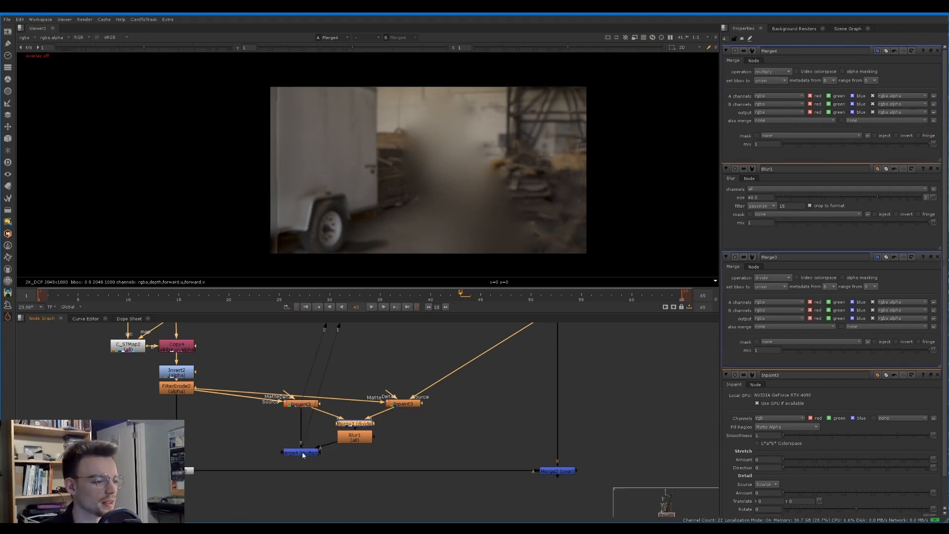
left_click(397, 404)
key("2")
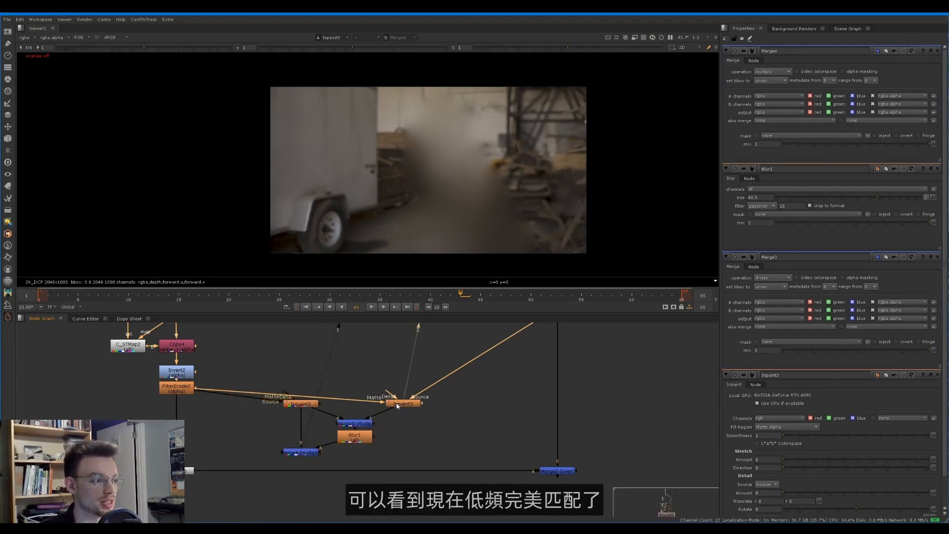
key("1")
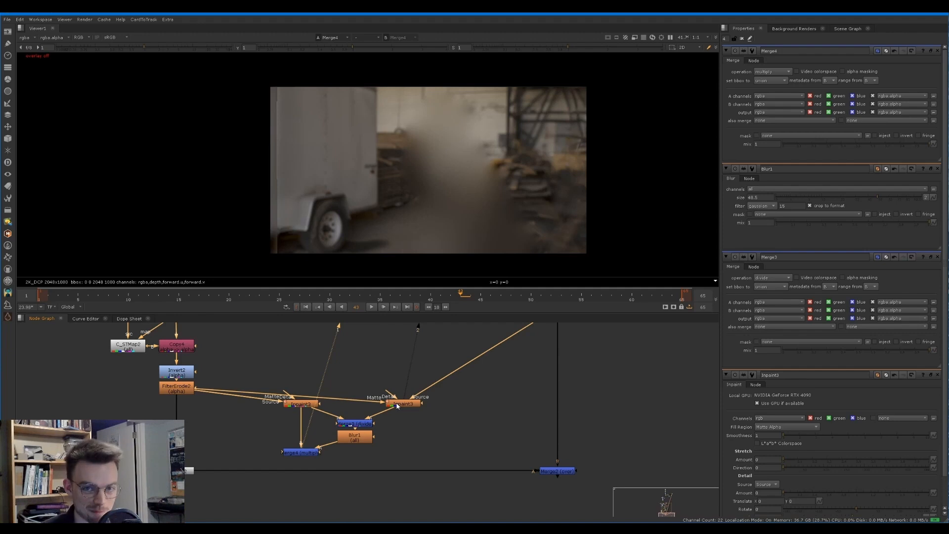
Step: Insert the multiply Merge into the patch stream above the Premult, with the blurred divide as A, and view the final over Merge
left_click_drag(315, 452, 346, 437)
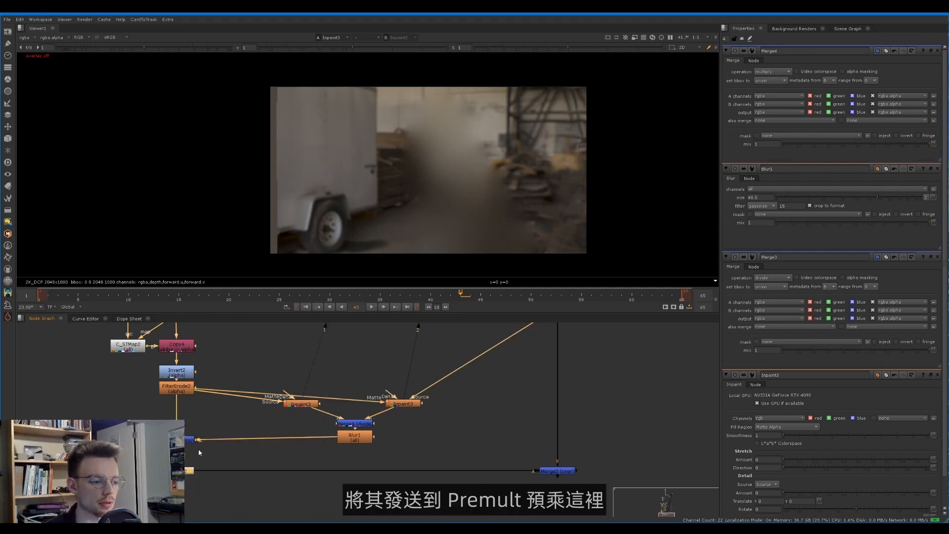
left_click(443, 456)
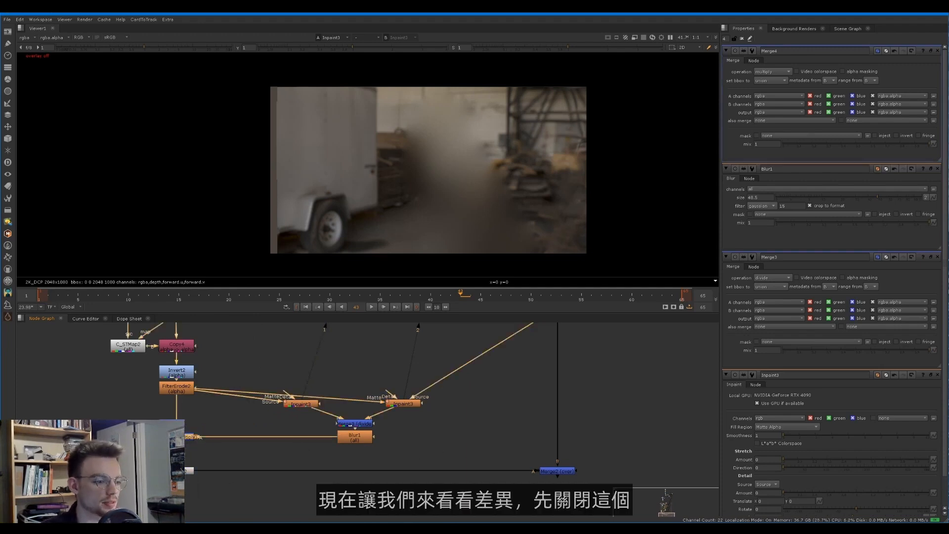
double_click(559, 471)
key("1")
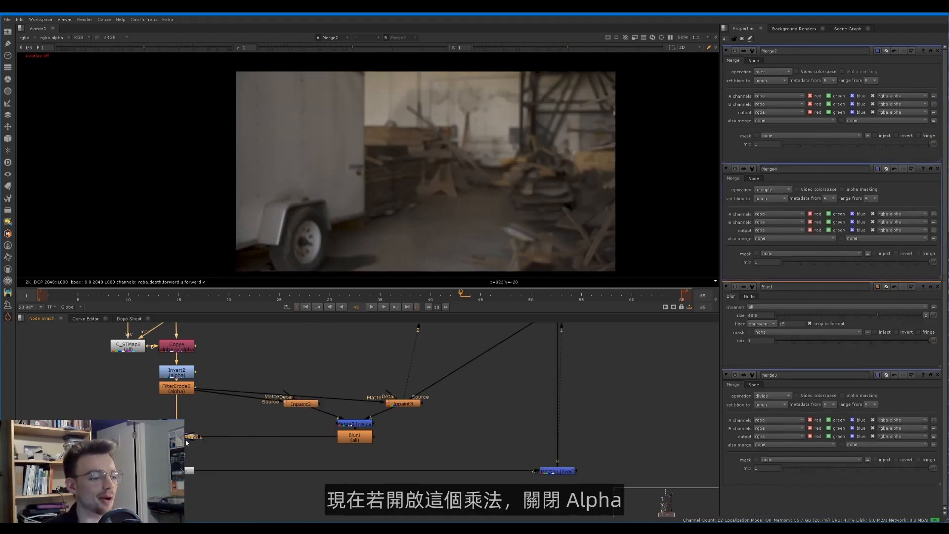
Step: Enable the multiply Merge and exclude alpha from its output channels
key("d")
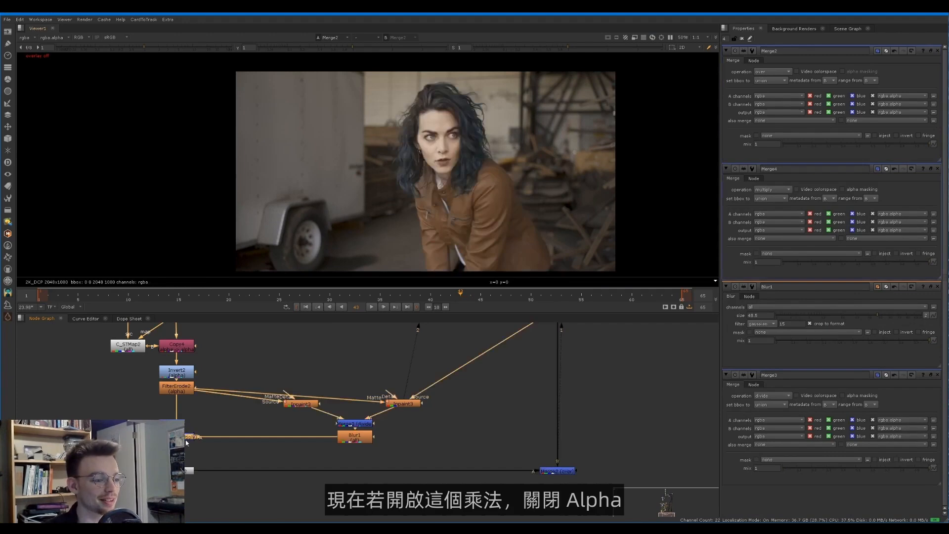
double_click(187, 440)
left_click(873, 112)
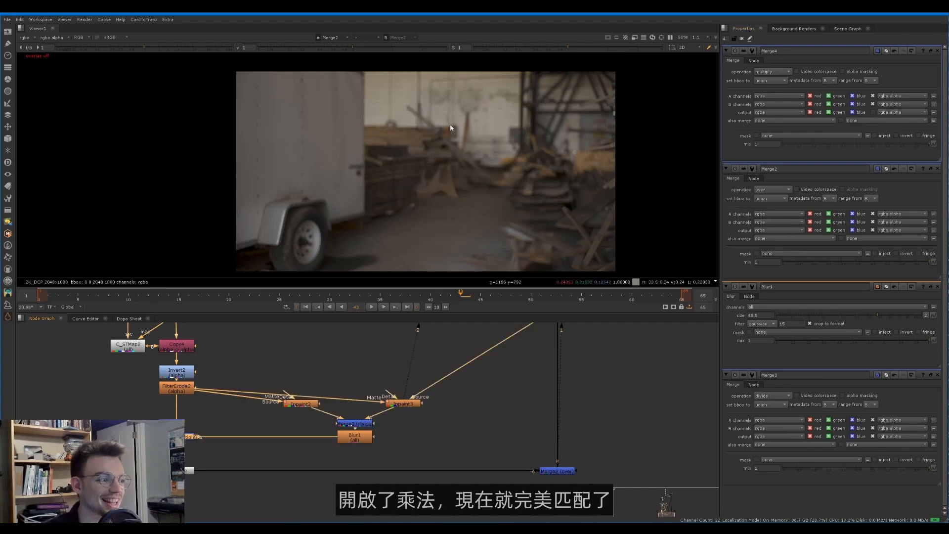
Step: Toggle the multiply Merge off and on, and play the result from frame 17 to check the lighting match
key("d")
key("d")
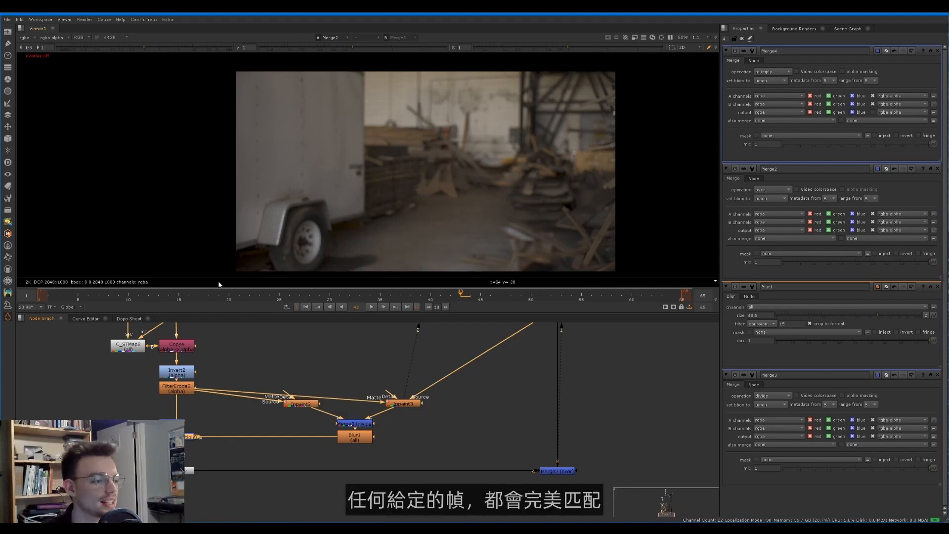
left_click(199, 295)
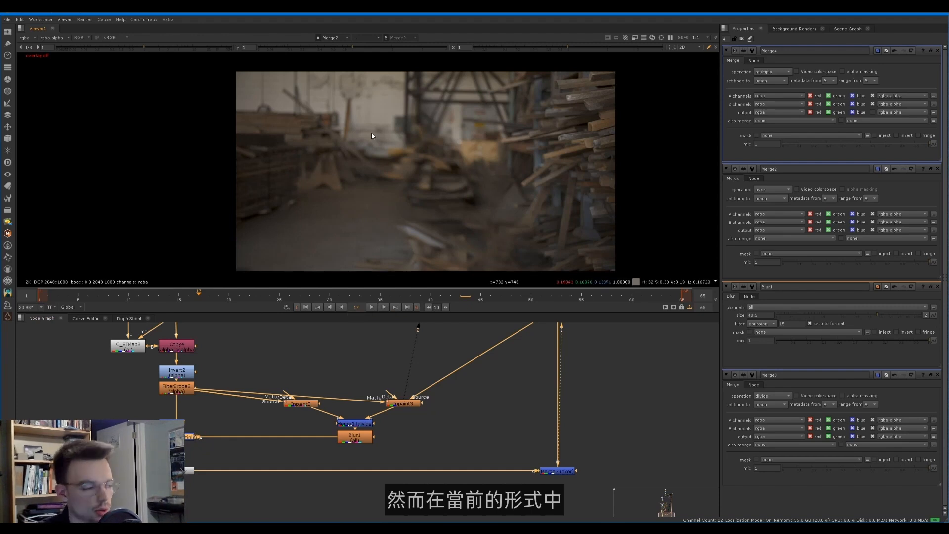
key("l")
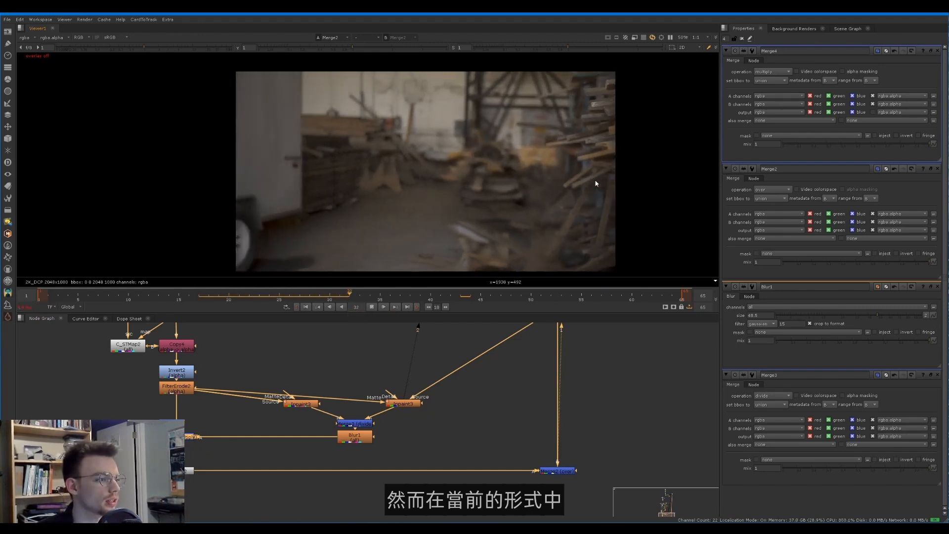
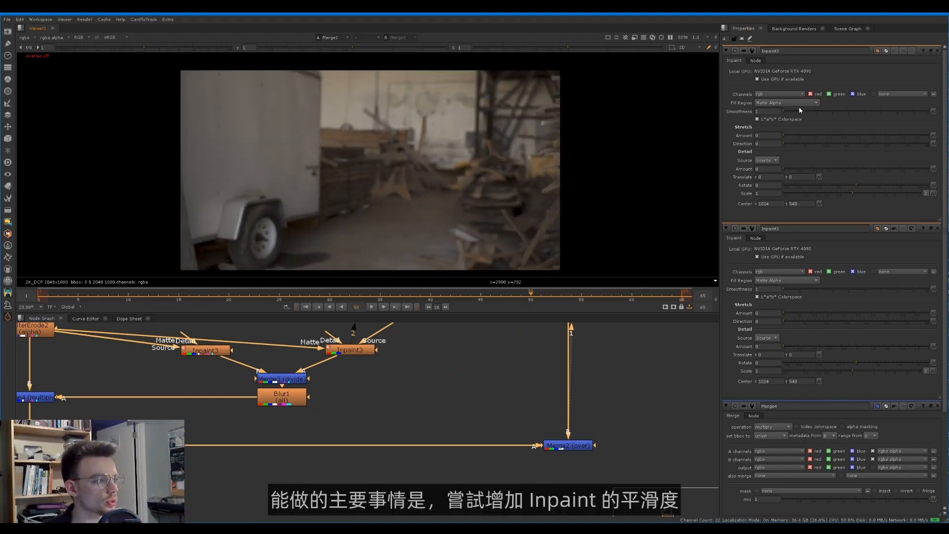
Step: Raise the cloned Inpaints' smoothness to 10 and play back the final merged result
left_click(883, 111)
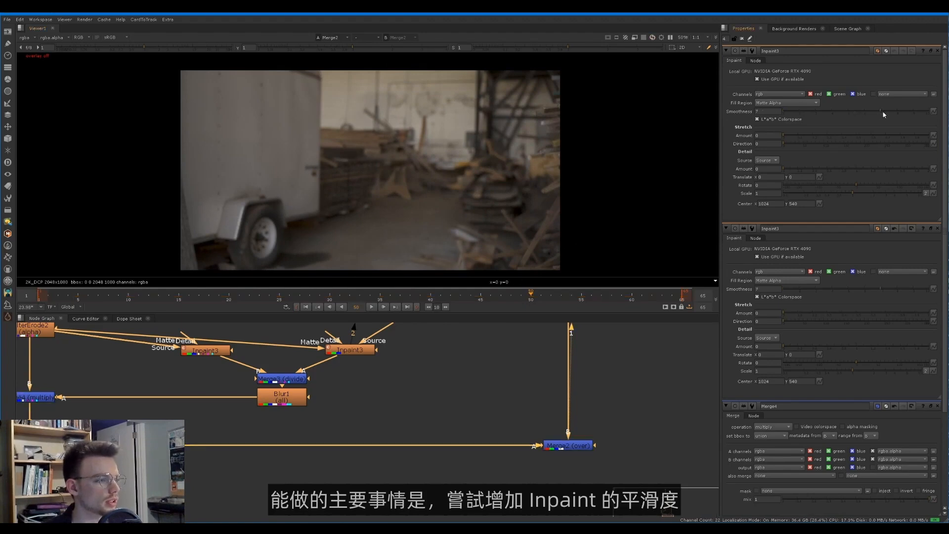
key("l")
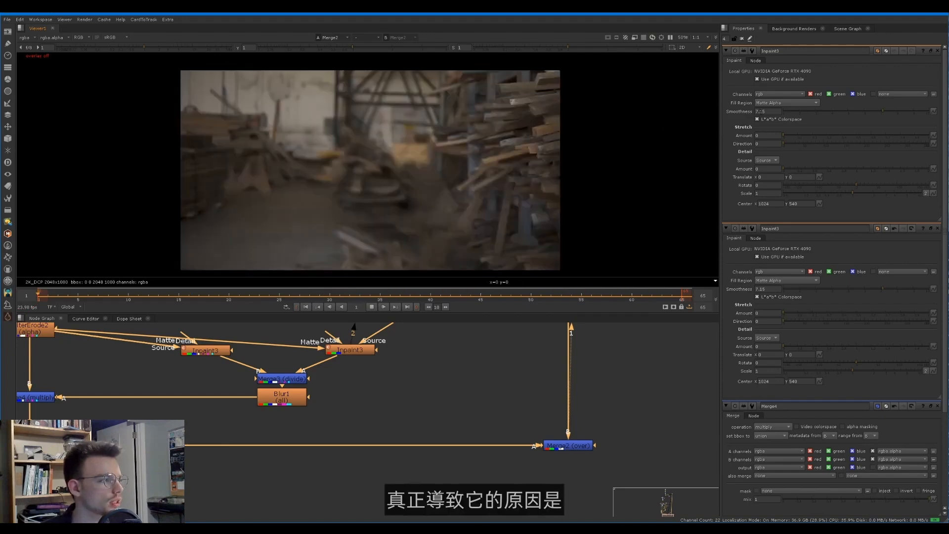
left_click_drag(883, 111, 928, 113)
key("l")
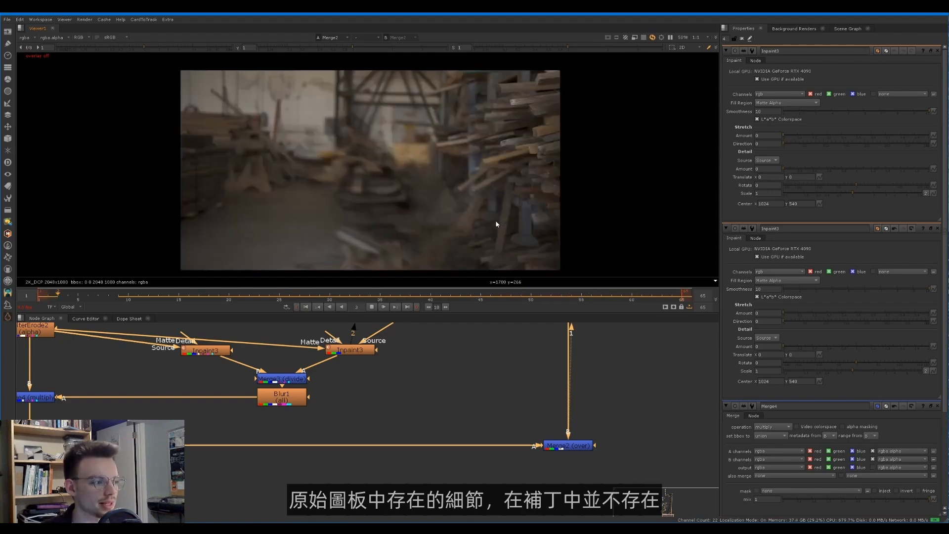
key("k")
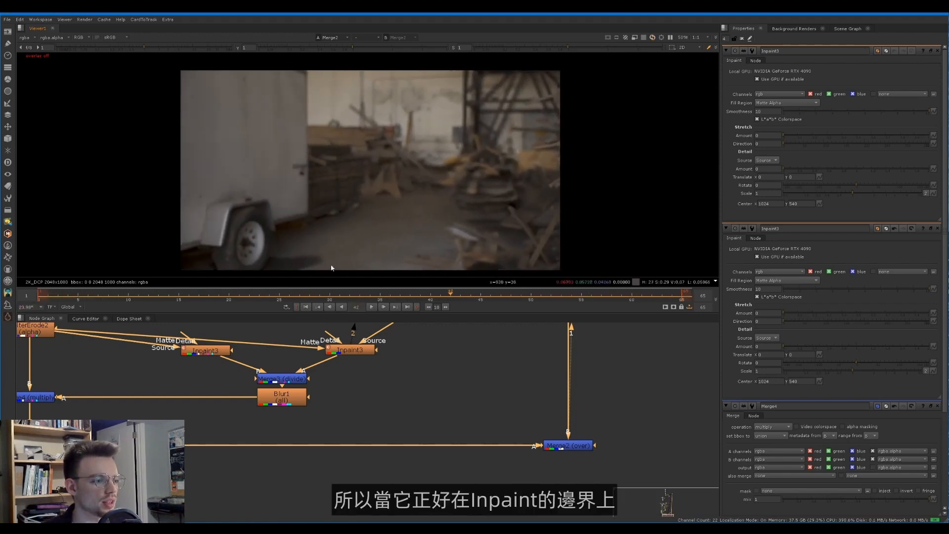
Step: At frame 33, compare the plate Inpaint with the patch Inpaint up close along the fill boundary near the wooden sticks
left_click(359, 295)
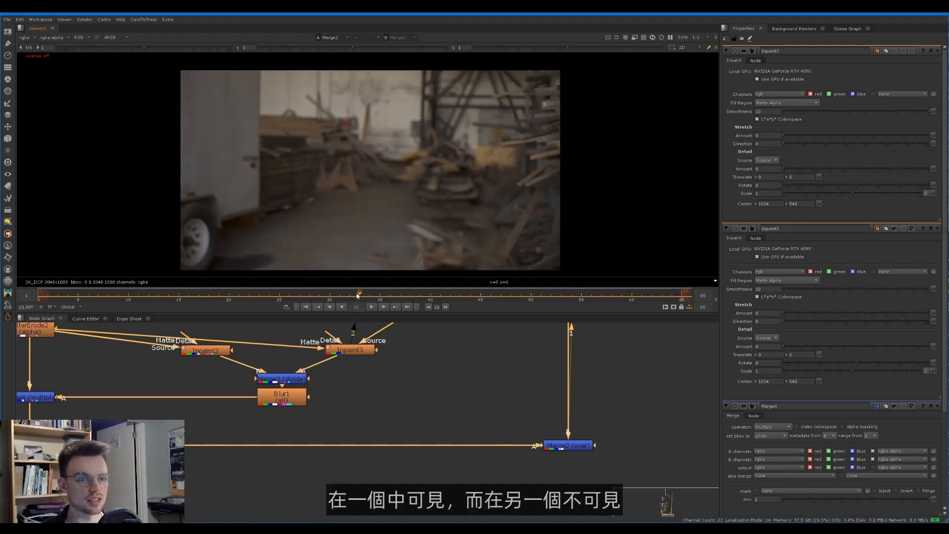
key("1")
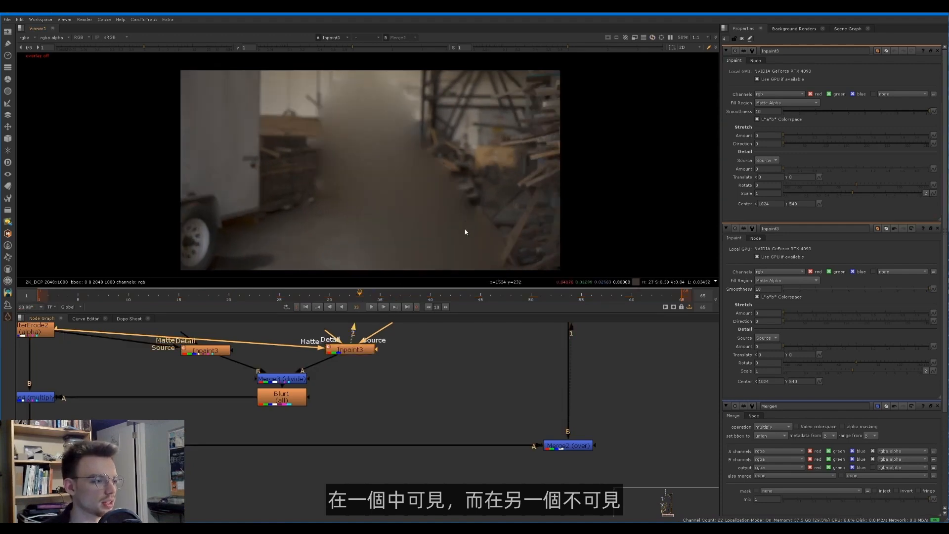
scroll(483, 229, "up", 5)
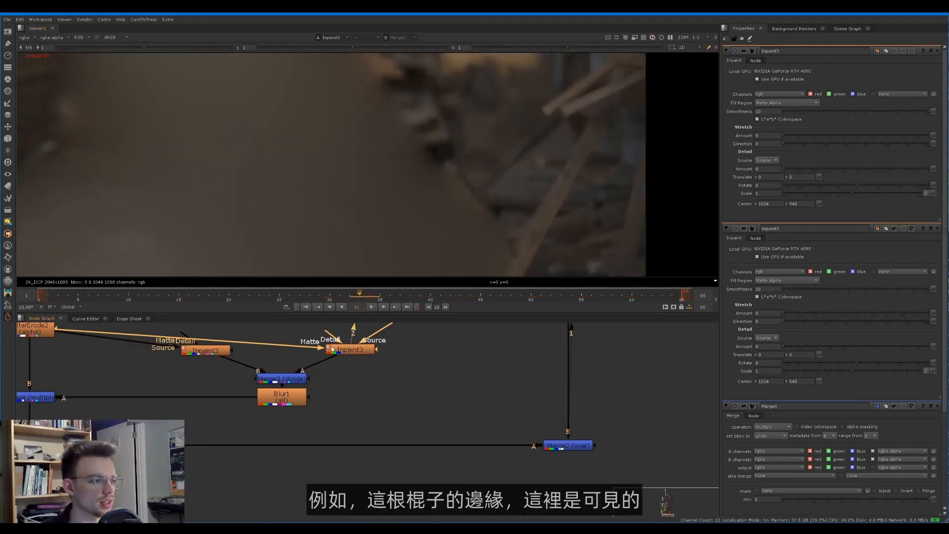
left_click(206, 351)
key("1")
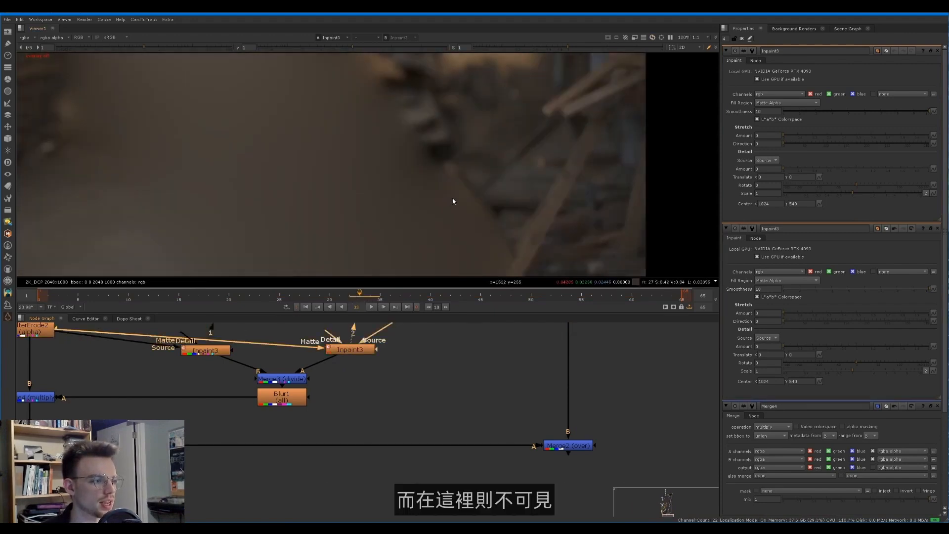
key("1")
key("2")
key("1")
key("2")
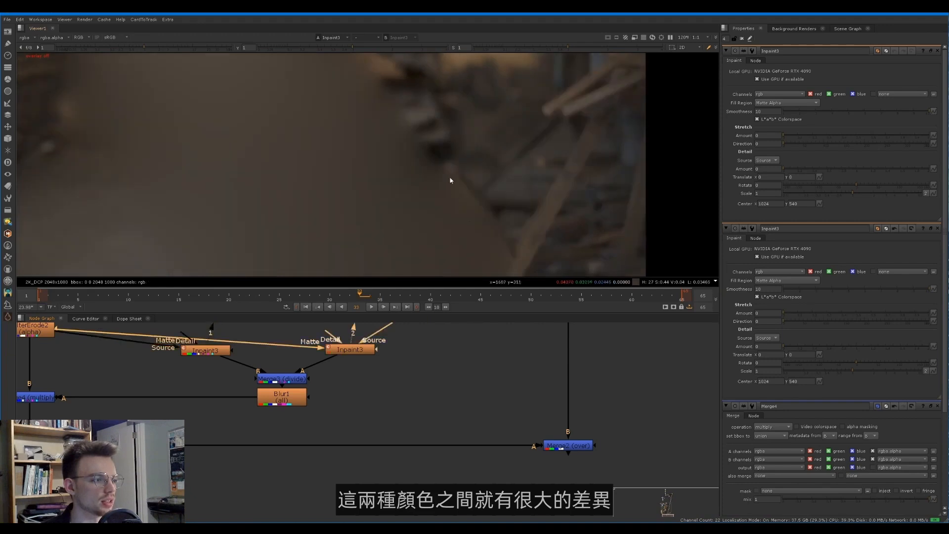
key("1")
key("2")
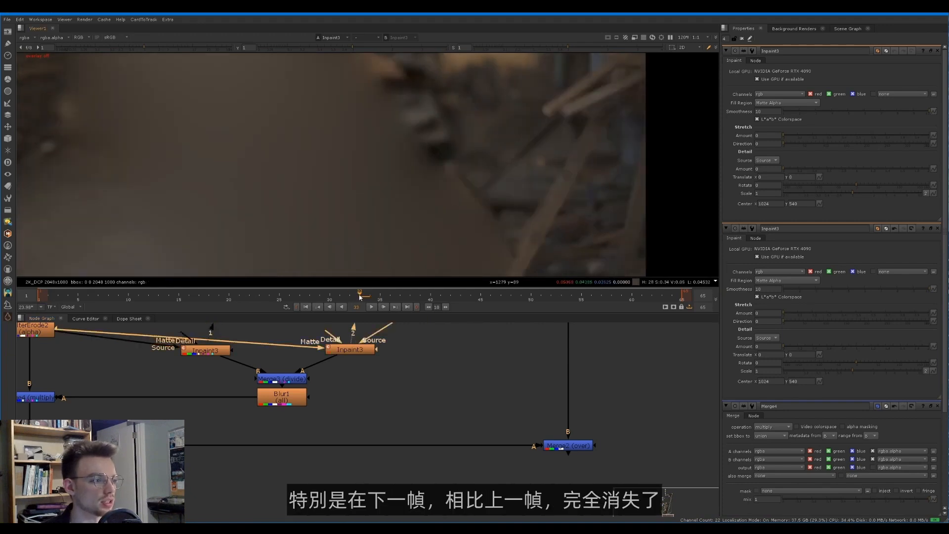
Step: Compare the plate Inpaint with the patch Inpaint at frames 32 and 33 around the wooden sticks
mouse_move(358, 298)
left_mouse_down()
mouse_move(369, 298)
mouse_move(350, 297)
left_mouse_up()
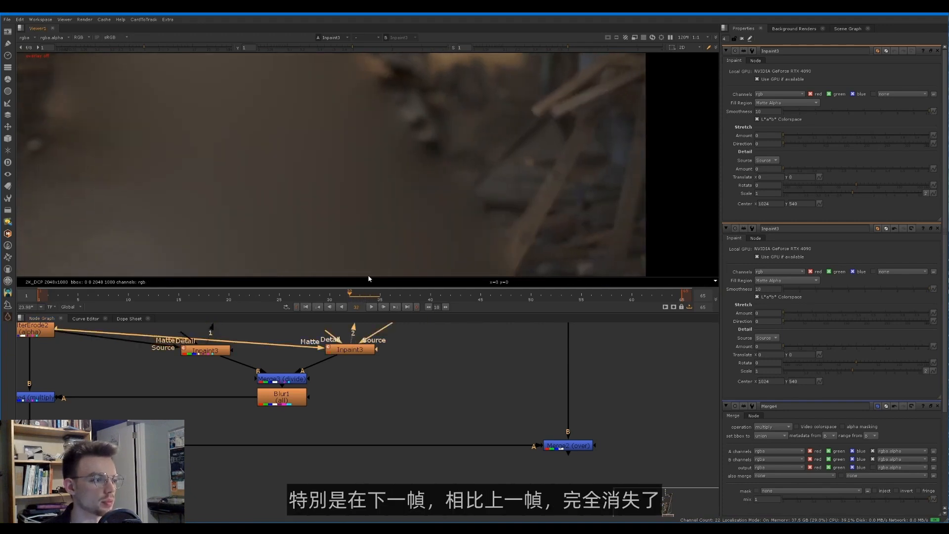
key("1")
key("2")
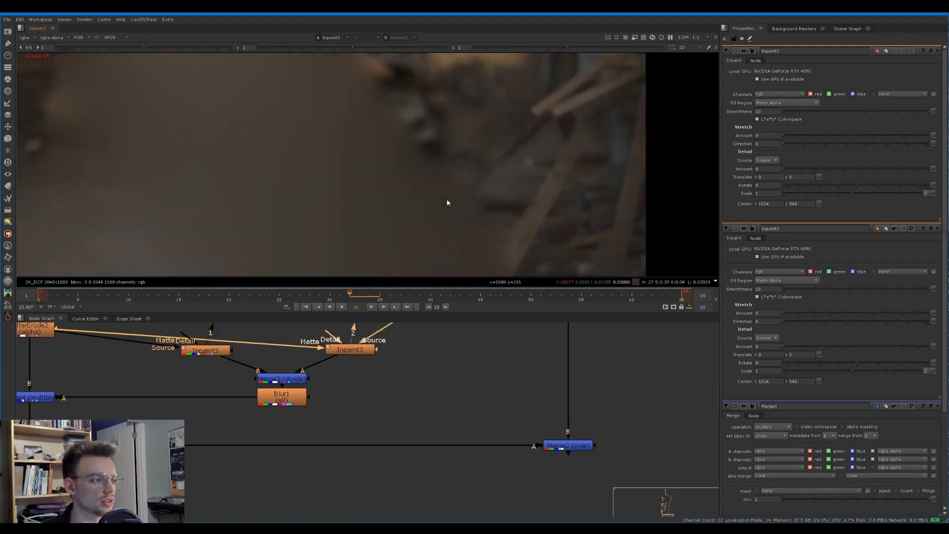
key("1")
key("2")
left_click(358, 297)
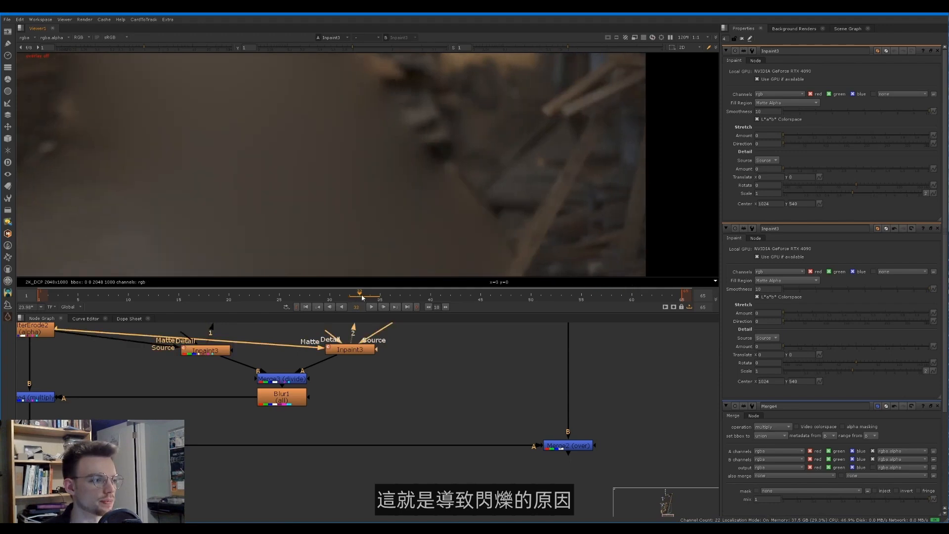
left_click_drag(357, 297, 359, 296)
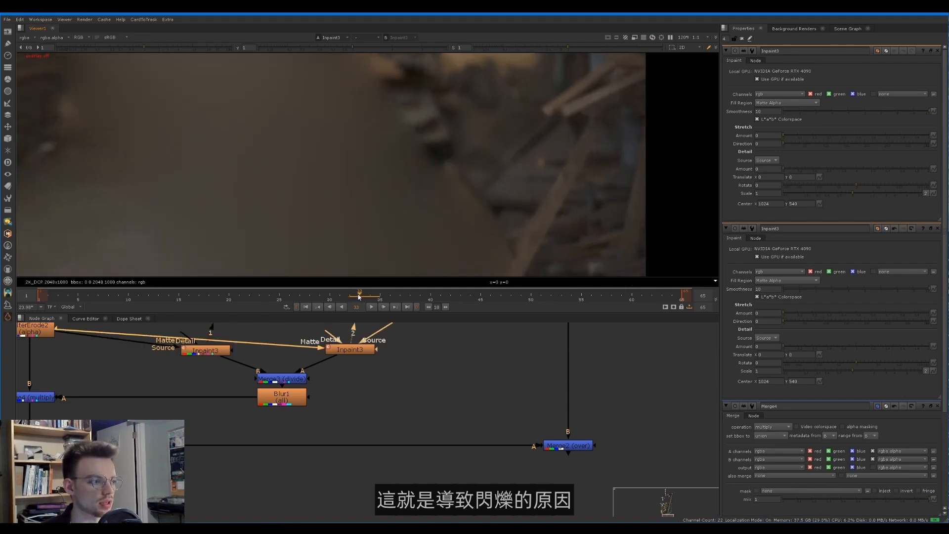
scroll(413, 222, "down", 2)
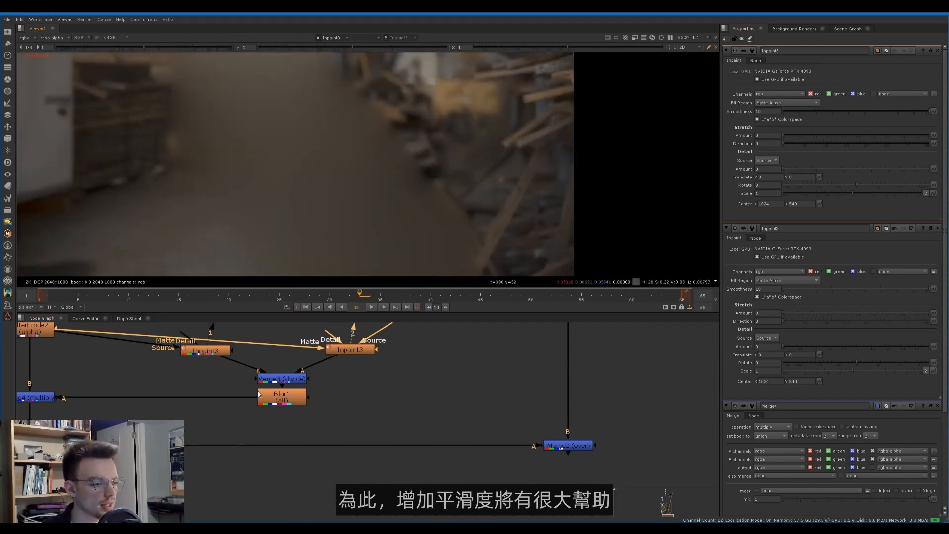
Step: Move the multiply Merge and the nodes after it further down the graph to make room below Blur1
middle_click_drag(222, 413, 328, 397)
scroll(327, 397, "down", 2)
left_click_drag(147, 439, 226, 374)
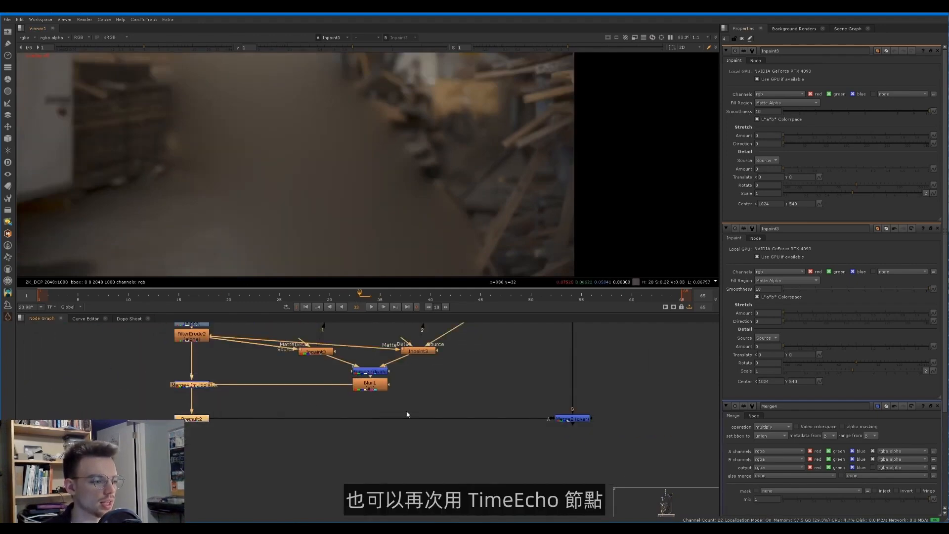
left_click_drag(435, 456, 136, 379)
left_click_drag(595, 448, 177, 404)
Step: Add a TimeEcho after Blur1, using the Average method and 3 frames to look at
left_click(382, 387)
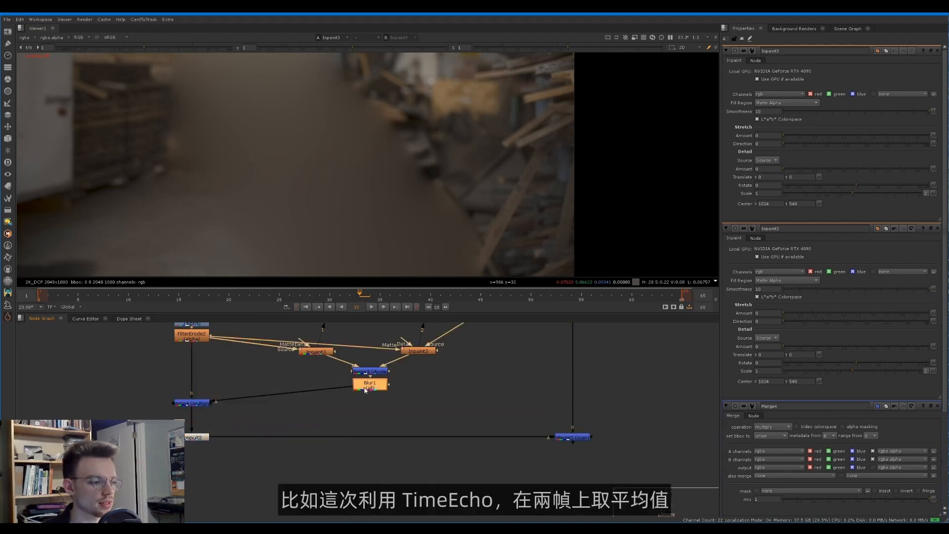
key("Tab")
type("timee")
key("Down")
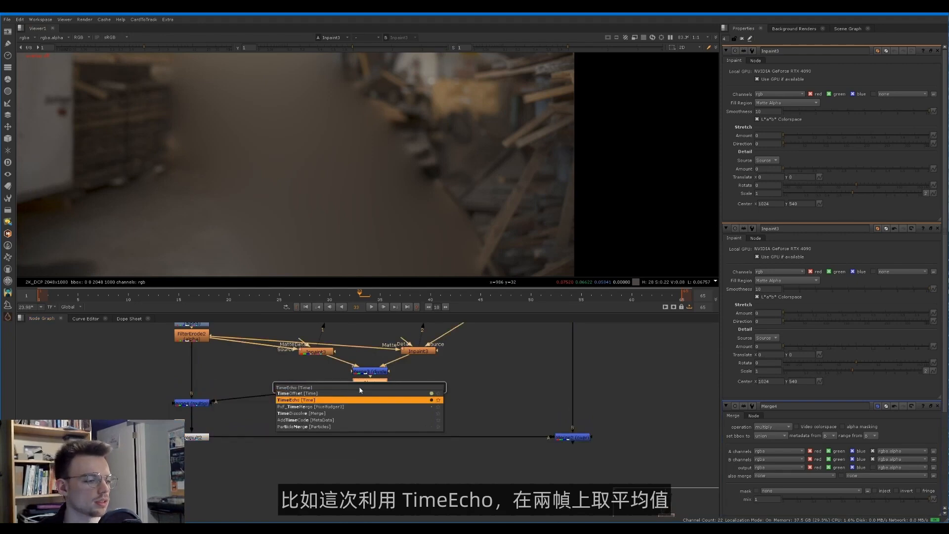
key("Return")
left_click(785, 73)
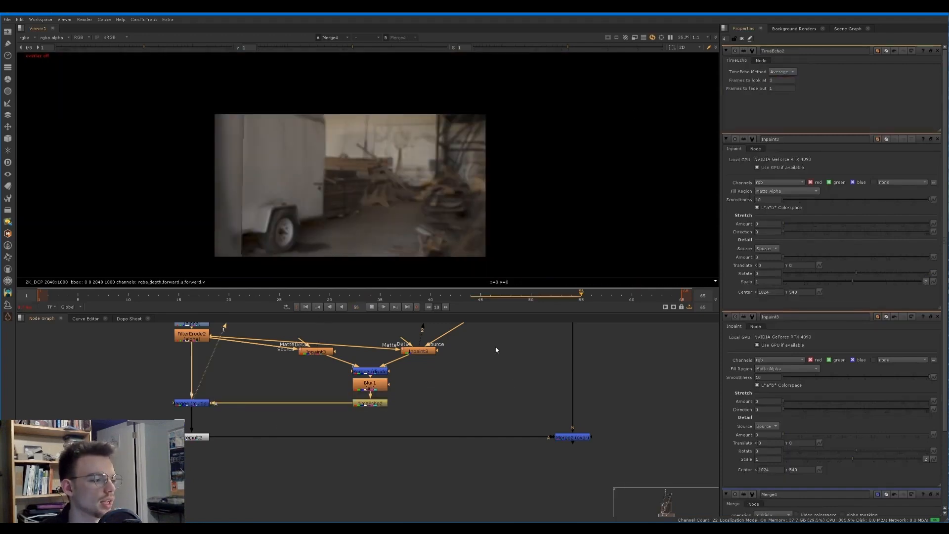
Step: View the final over Merge, play back the result up close and stop at frame 32
left_click(573, 437)
key("1")
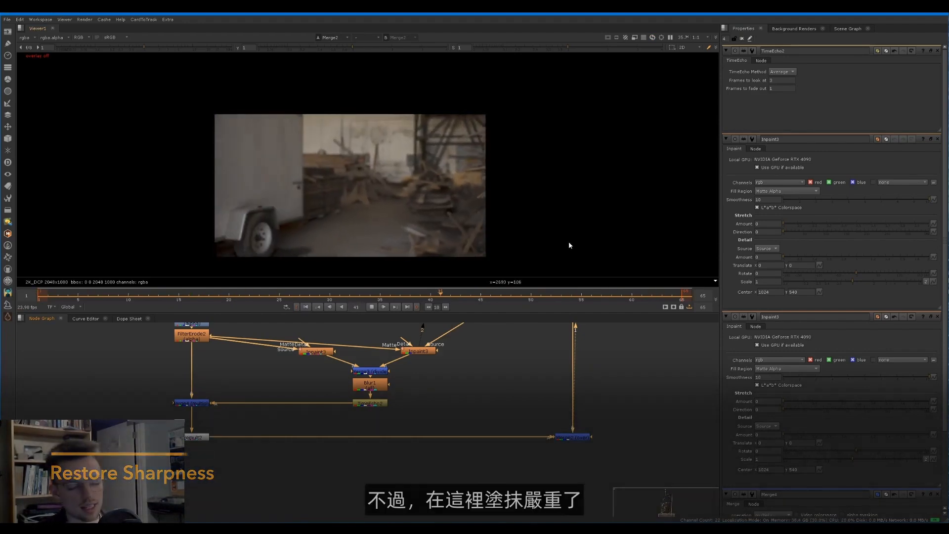
scroll(406, 214, "up", 5)
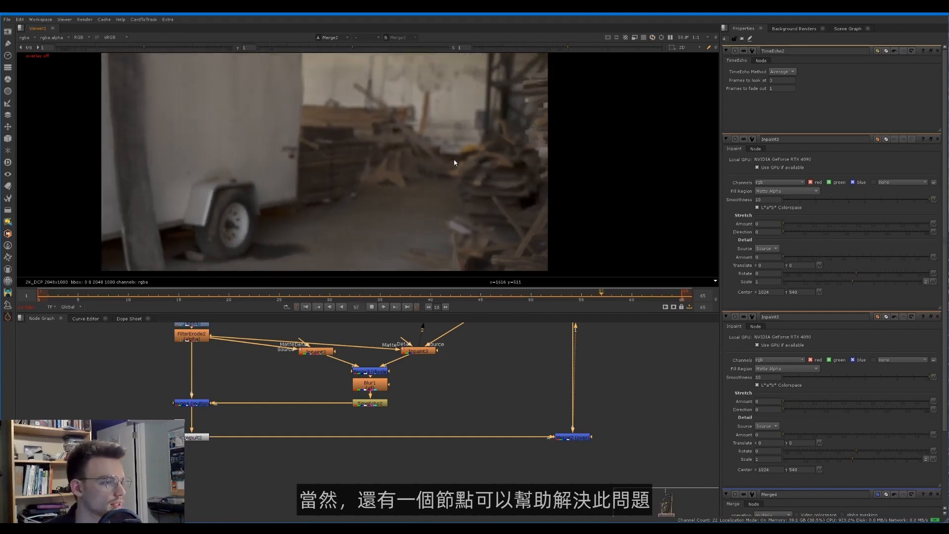
key("k")
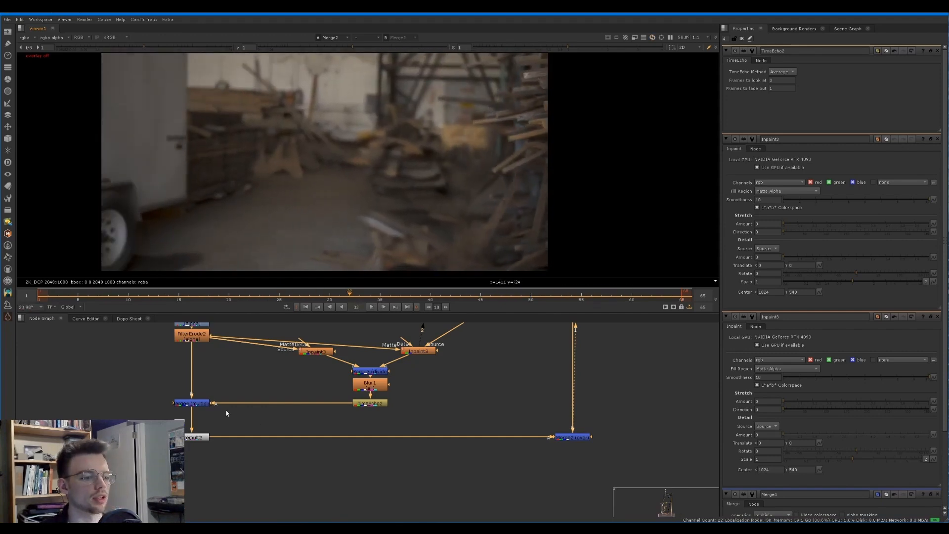
Step: Go back up the patch branch and add a PxF_TimeMerge node beside TimeEcho1
scroll(228, 404, "down", 2)
middle_click_drag(228, 403, 300, 443)
scroll(355, 464, "down", 2)
middle_click_drag(357, 465, 281, 435)
left_click_drag(477, 455, 158, 381)
middle_click_drag(164, 391, 192, 422)
left_click_drag(493, 483, 187, 379)
scroll(226, 377, "up", 4)
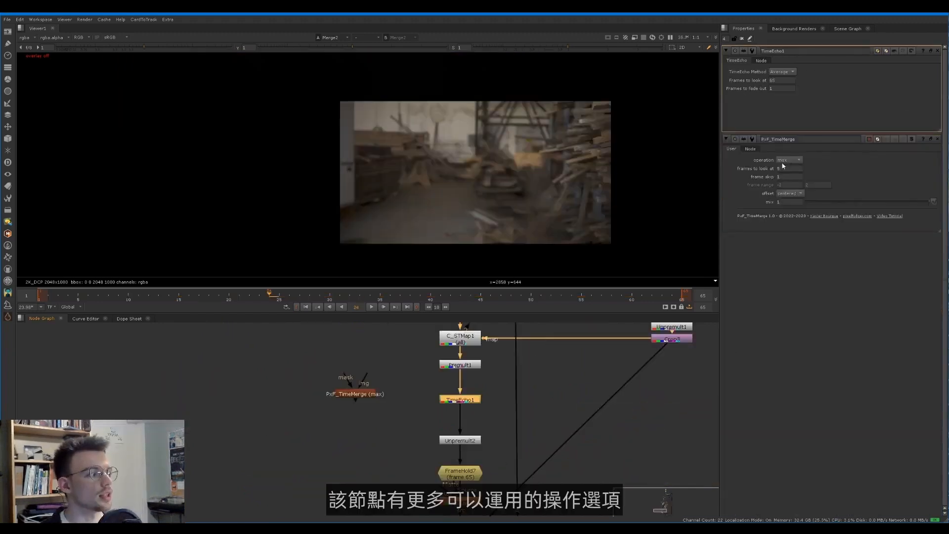
Step: Compare the operation choices of PxF_TimeMerge with the methods offered by TimeEcho1
left_click(787, 160)
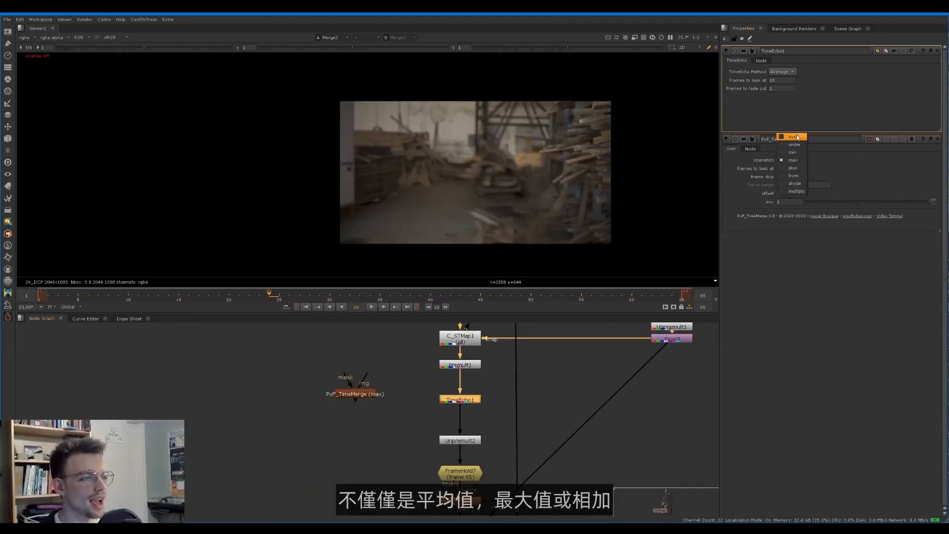
left_click(786, 74)
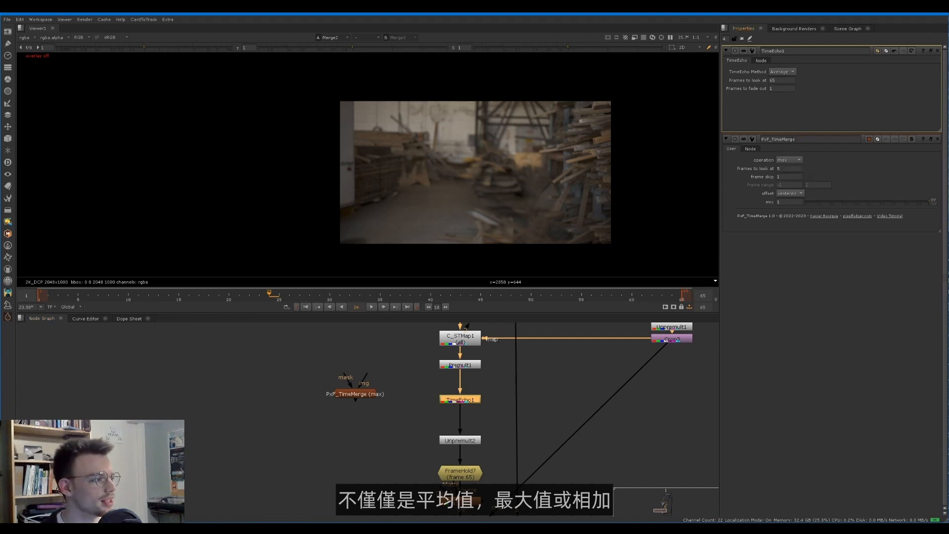
left_click(789, 159)
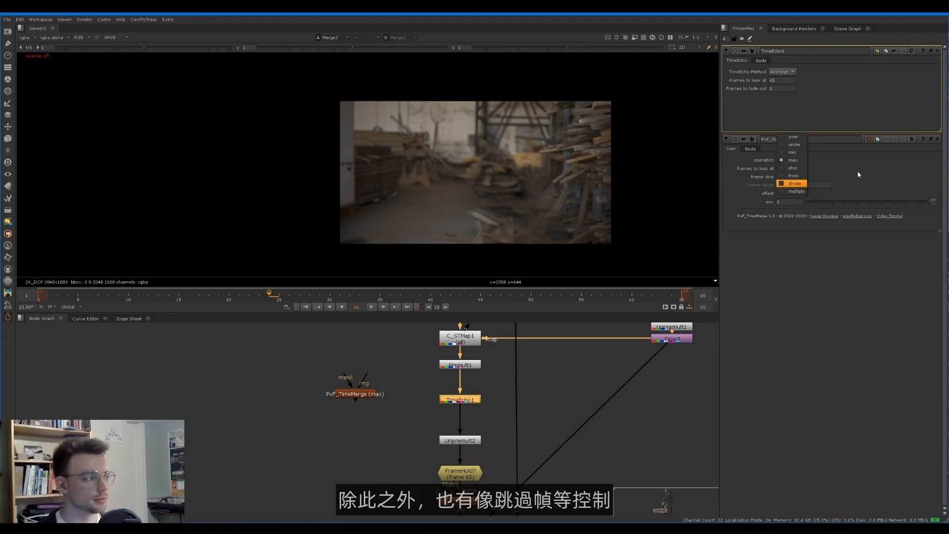
left_click(898, 177)
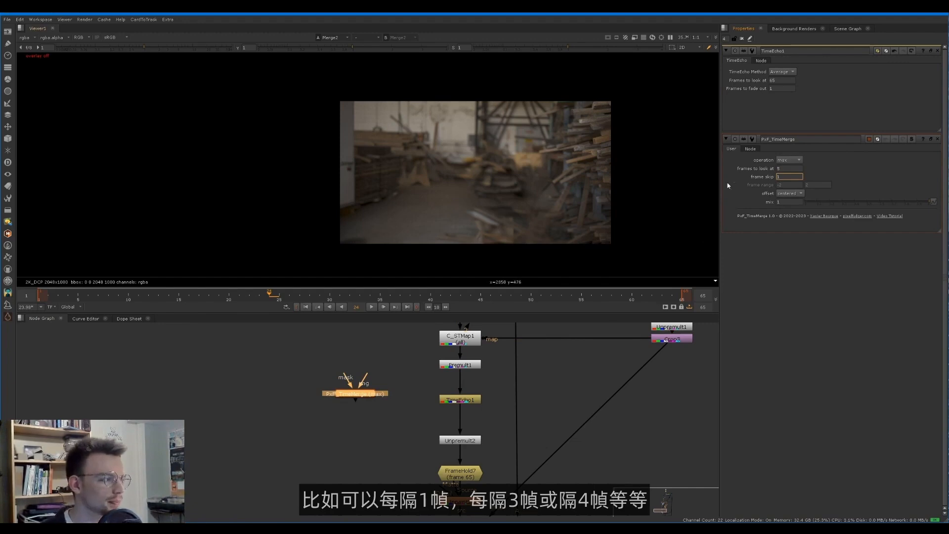
Step: With Premult1 viewed at frame 65, set the PxF_TimeMerge offset to start and its operation to over
left_click(464, 366)
key("1")
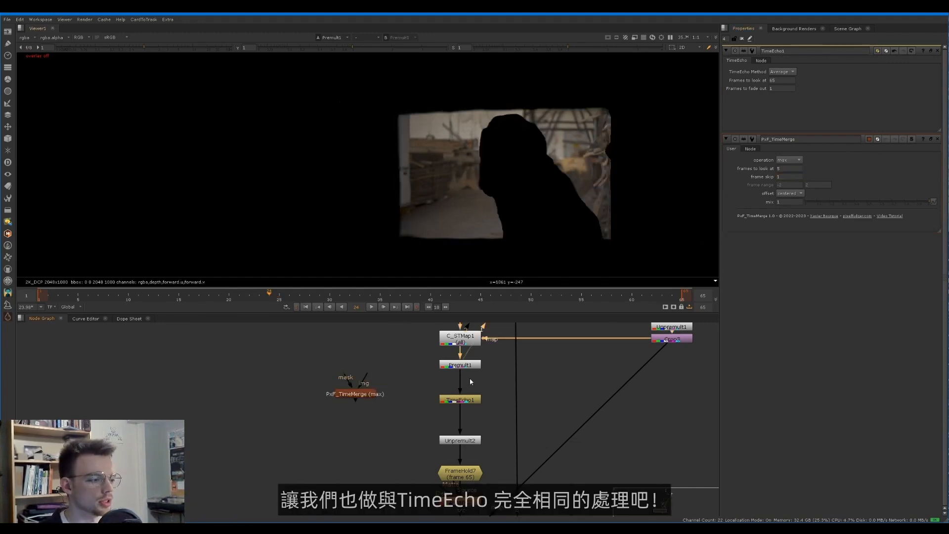
left_click_drag(430, 291, 681, 295)
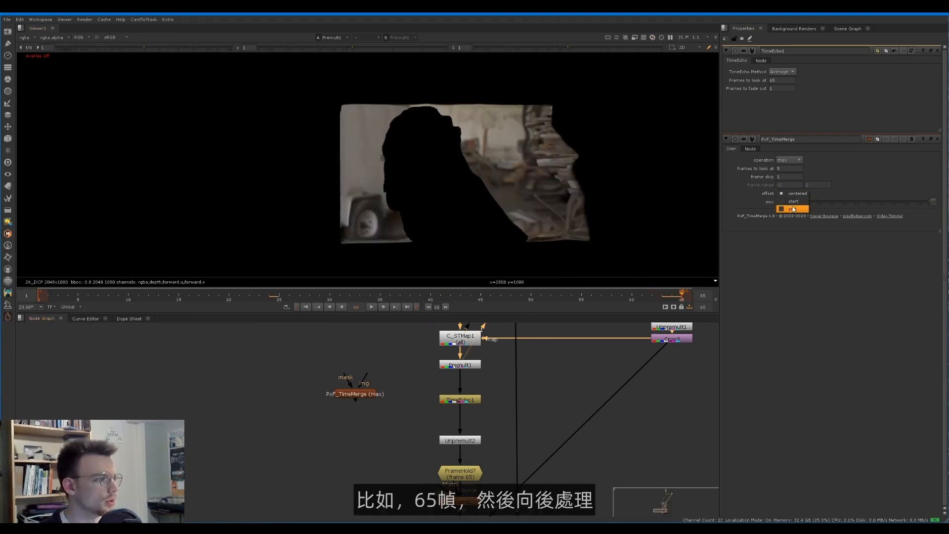
left_click(794, 202)
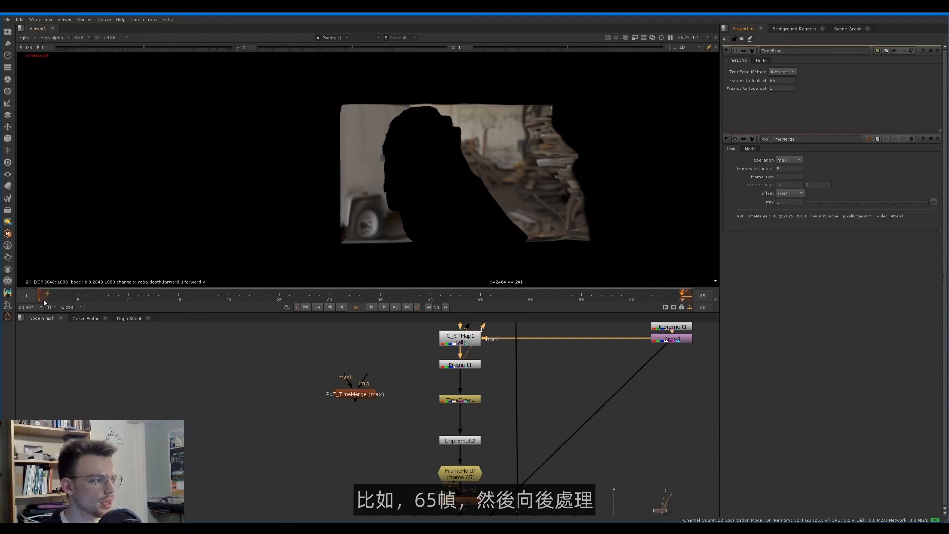
left_click(790, 160)
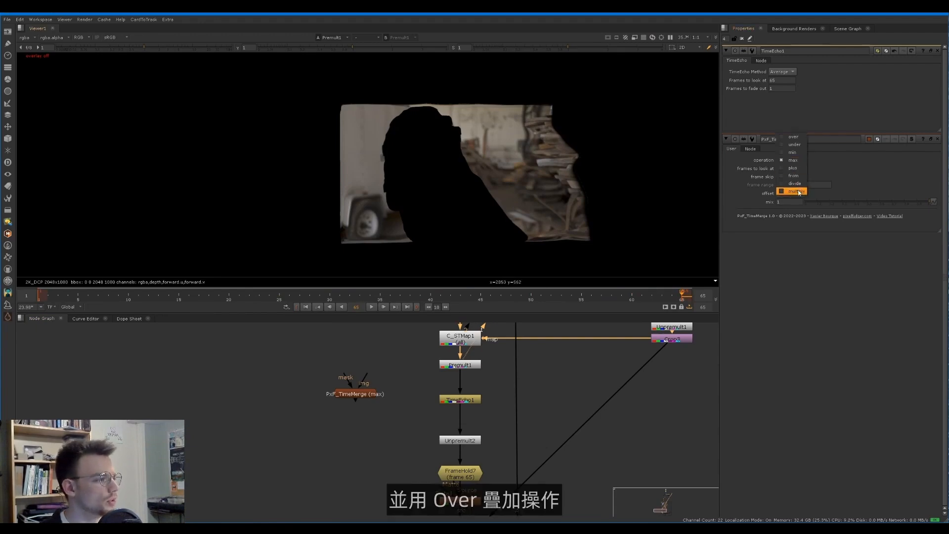
left_click(800, 139)
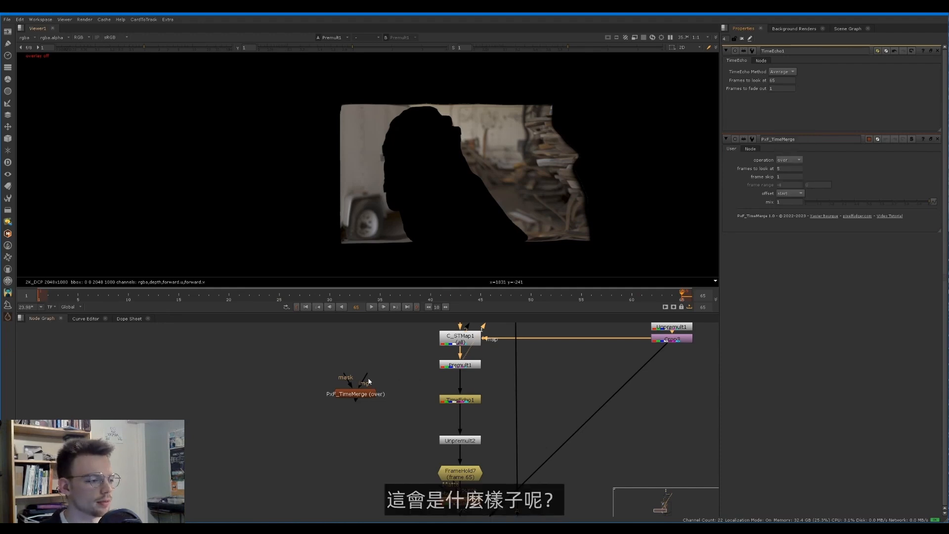
Step: Connect the PxF_TimeMerge img input to Premult1 and view the node's output
left_click_drag(367, 380, 452, 365)
left_click(367, 394)
key("1")
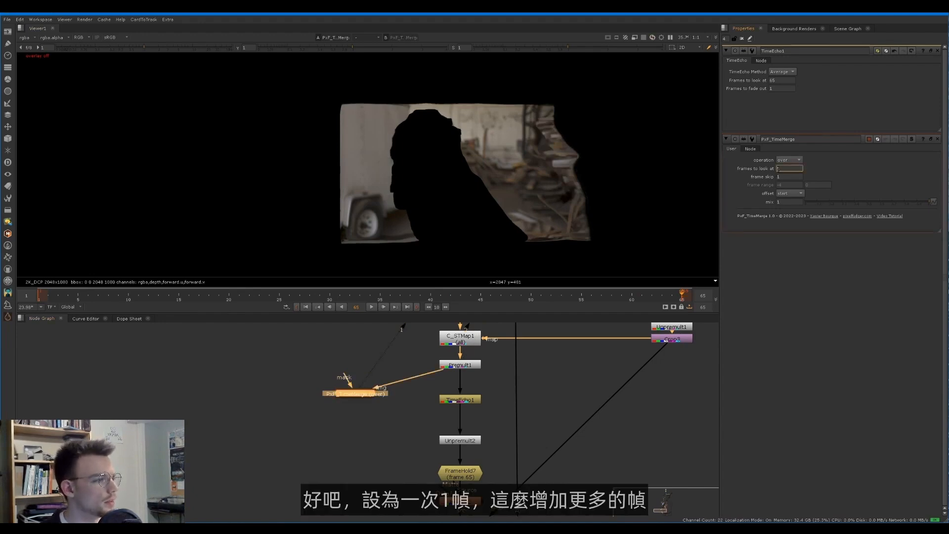
Step: Set PxF_TimeMerge to look at 8 frames with a frame skip of 2
key("Up")
key("Up")
key("Up")
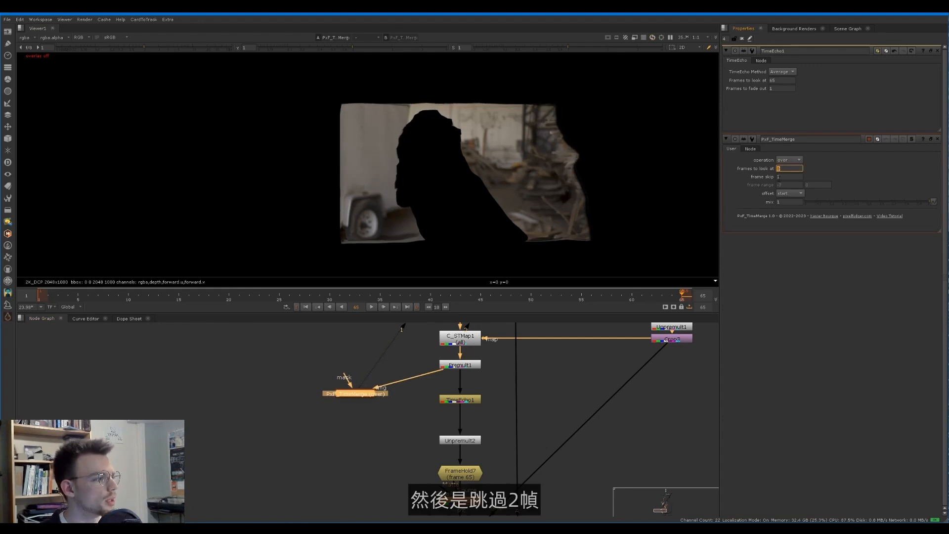
key("Up")
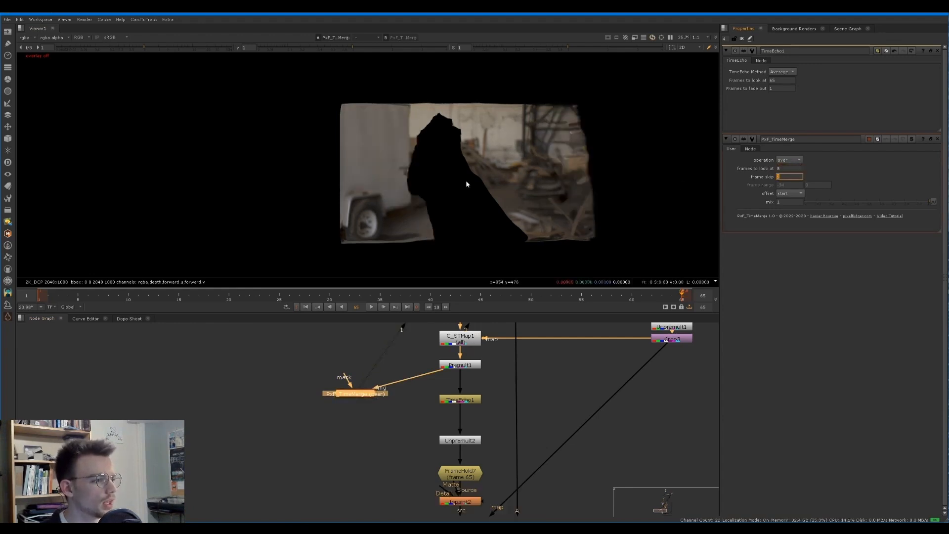
scroll(481, 184, "up", 1)
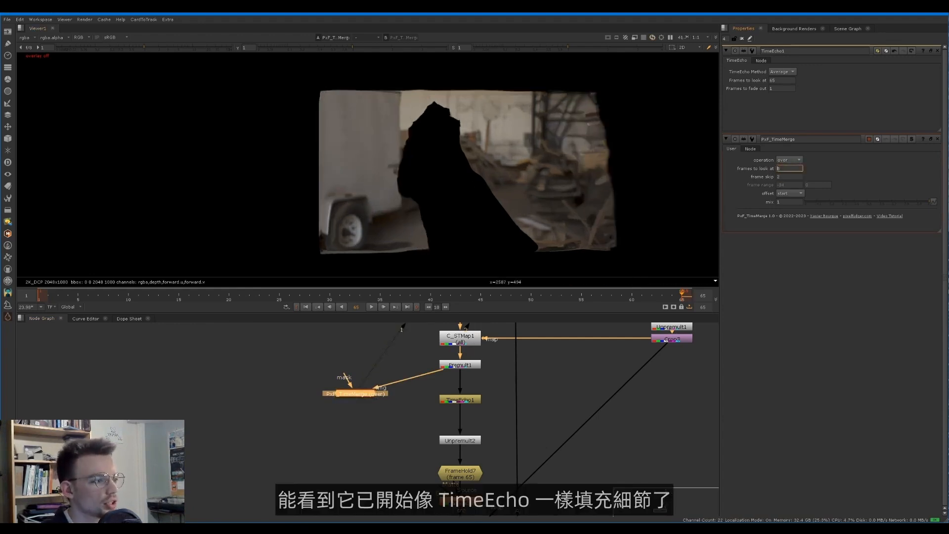
Step: Raise the PxF_TimeMerge frames to look at to 32 to fill the remaining hole
key("Up")
key("Up")
key("Up")
key("Up")
key("Up")
key("Up")
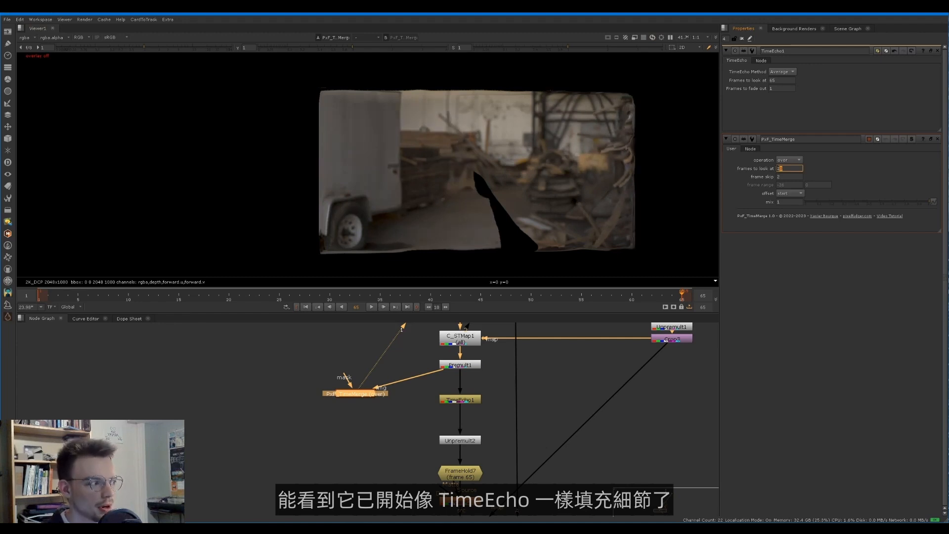
key("Up")
key("Up")
key("Up")
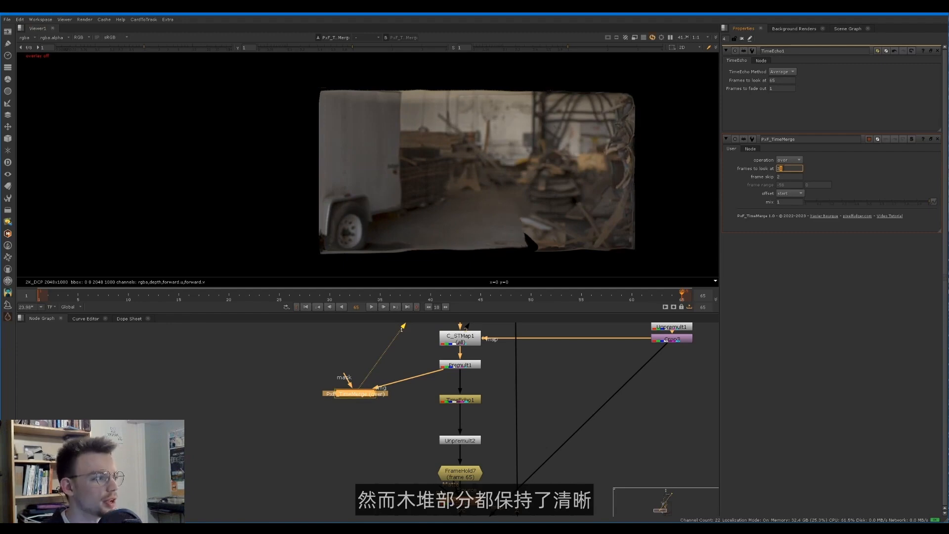
type("2")
key("Return")
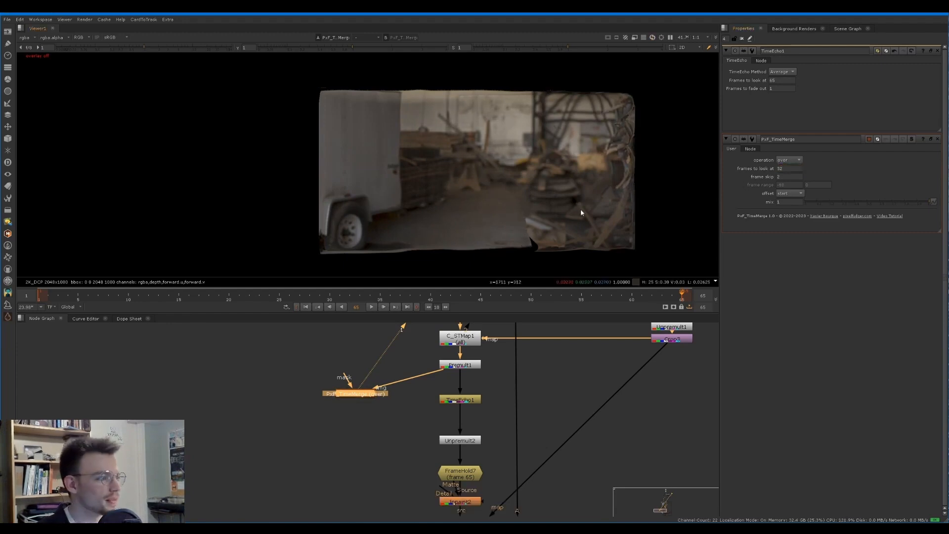
Step: Compare the unpremultiplied TimeEcho result with the PxF_TimeMerge result, checking the detail of the sticks and planks up close
left_click(431, 415)
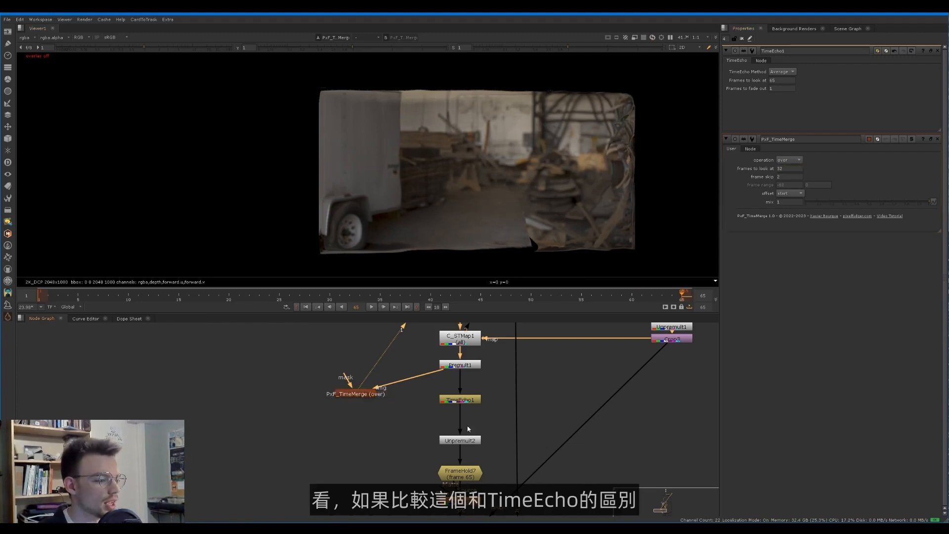
left_click(472, 437)
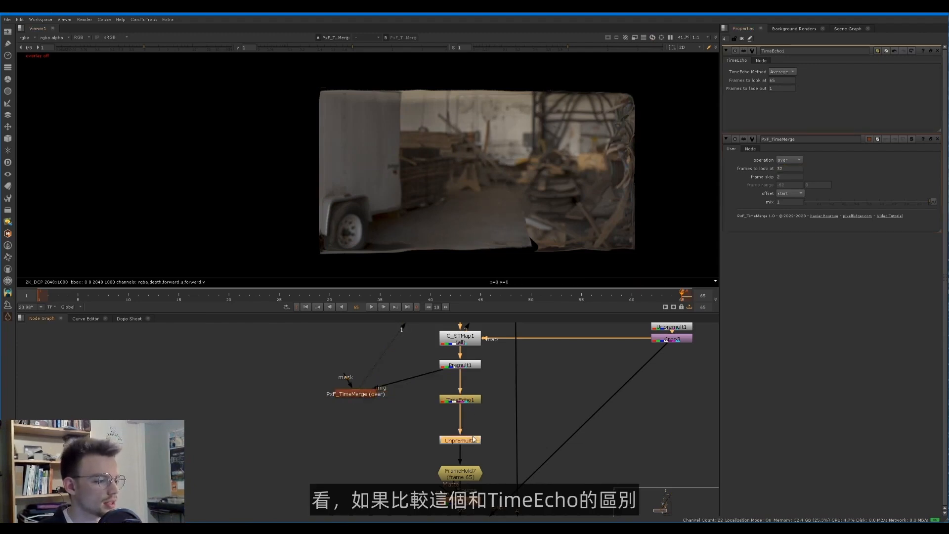
key("1")
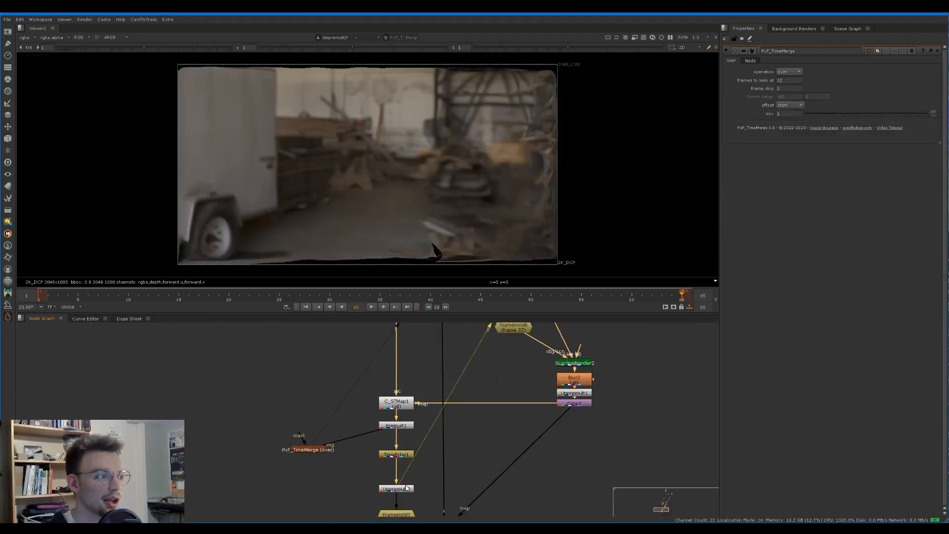
key("1")
key("2")
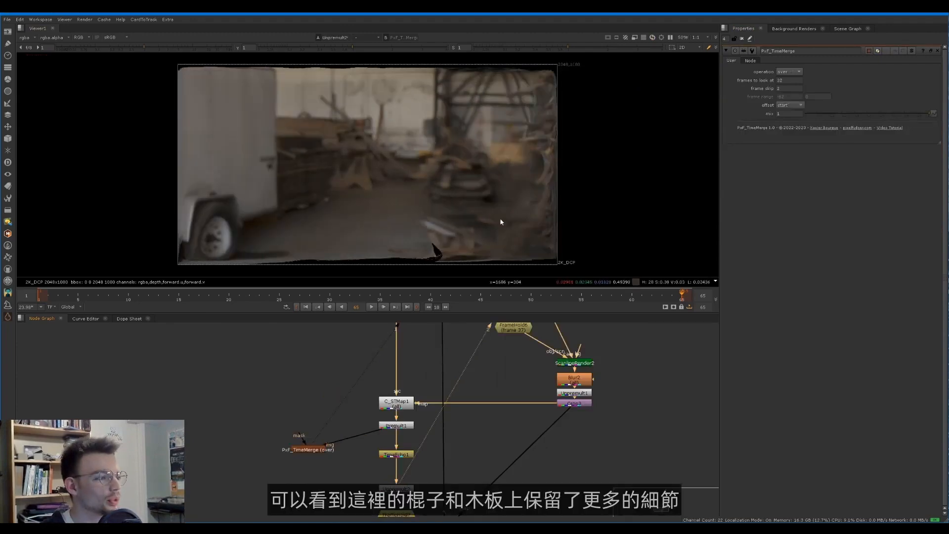
key("1")
scroll(504, 224, "up", 3)
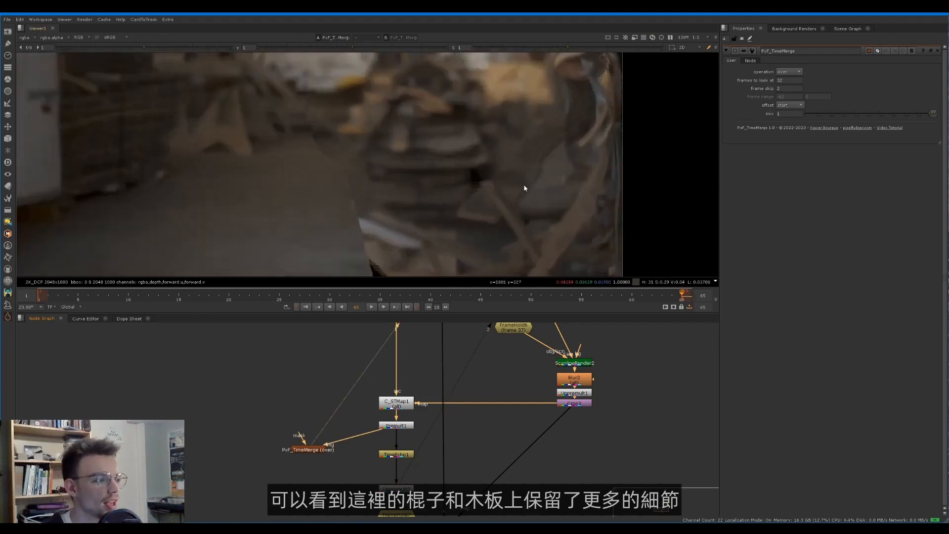
scroll(524, 172, "down", 3)
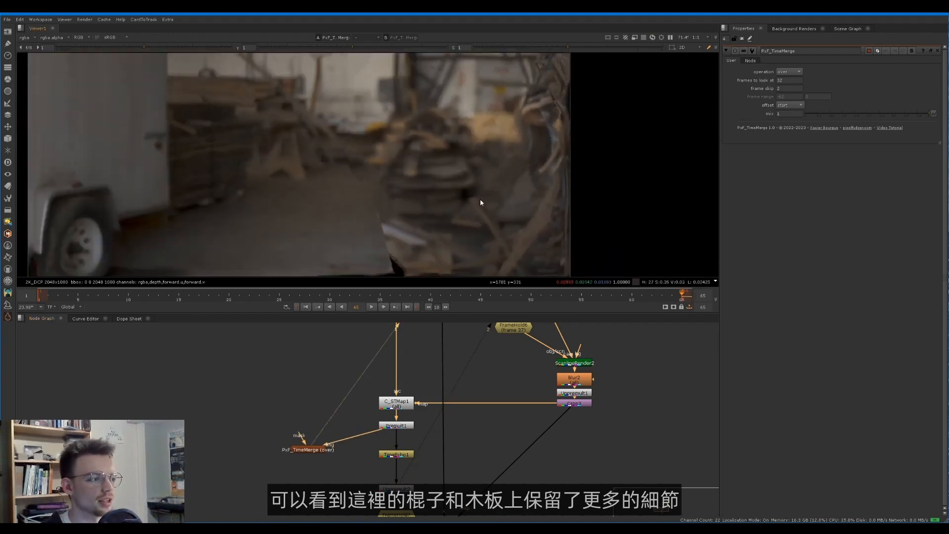
Step: Switch between the unpremultiplied TimeEcho output and PxF_TimeMerge at a wider view to compare sharpness and visible seams
scroll(481, 200, "down", 1)
key("2")
key("1")
key("2")
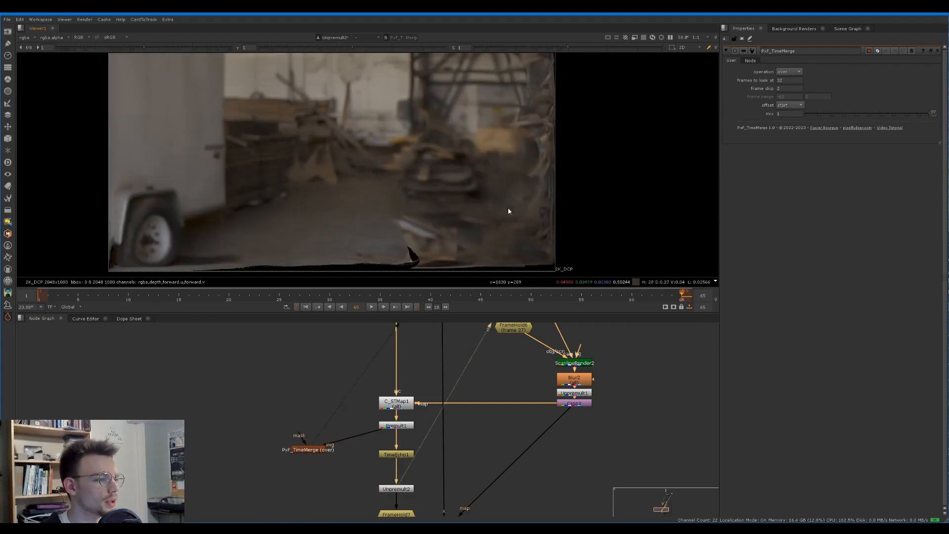
scroll(492, 214, "down", 1)
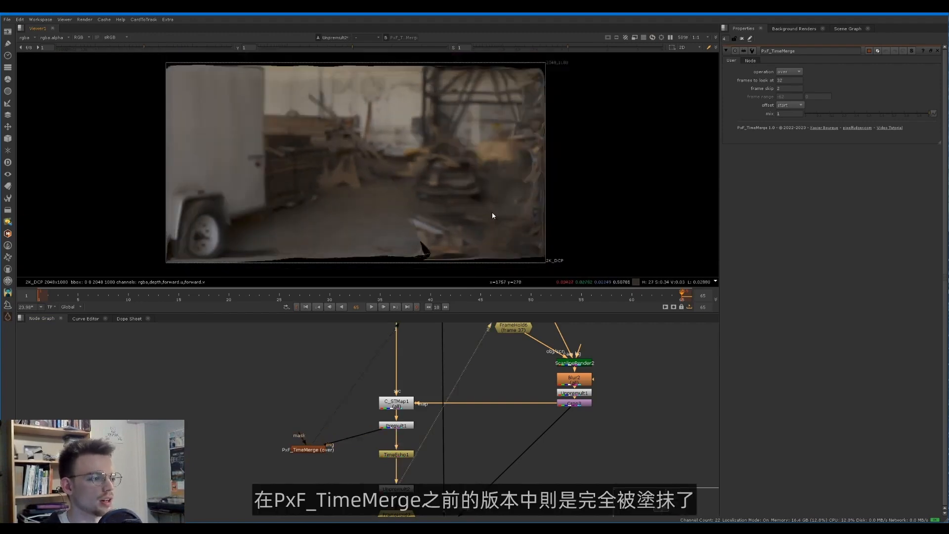
key("1")
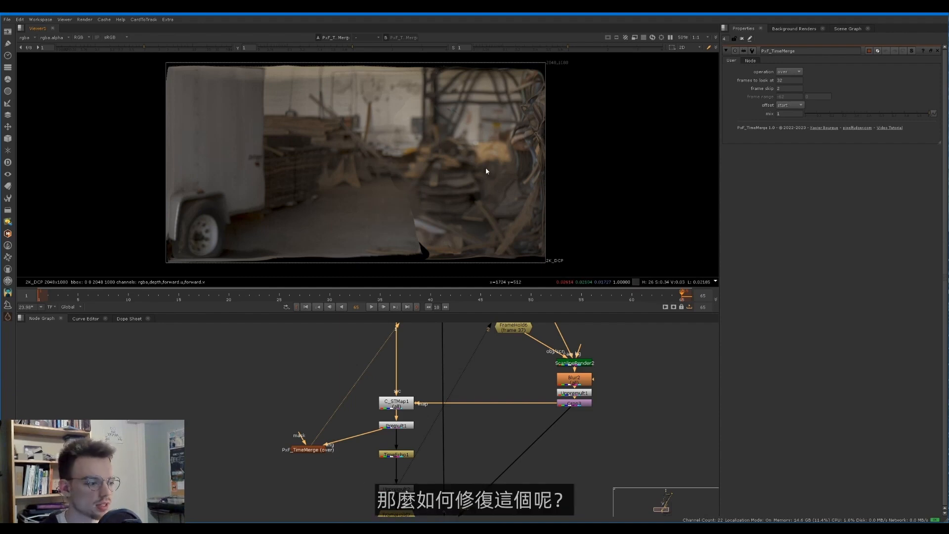
Step: Insert an Erode (filter) node between Premult1 and PxF_TimeMerge
middle_click_drag(252, 390, 315, 373)
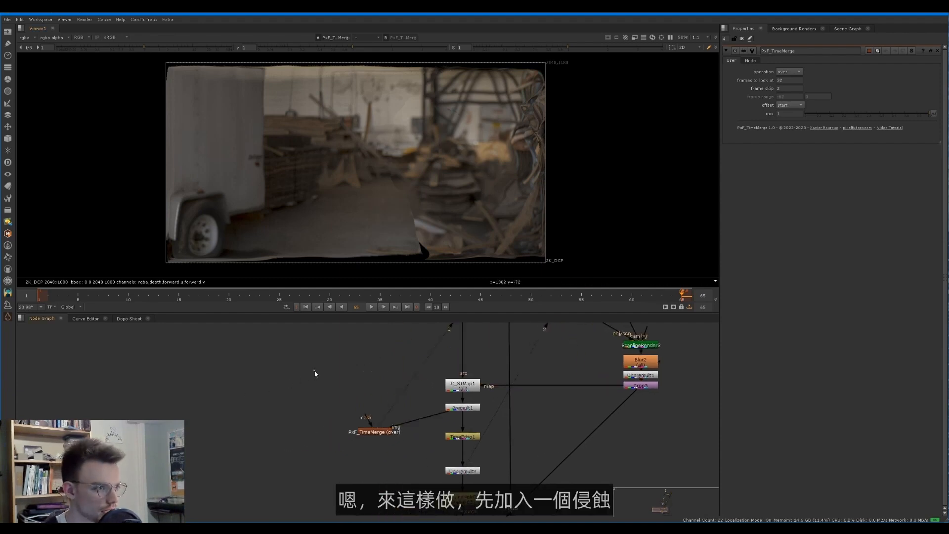
left_click_drag(382, 435, 314, 437)
key("Tab")
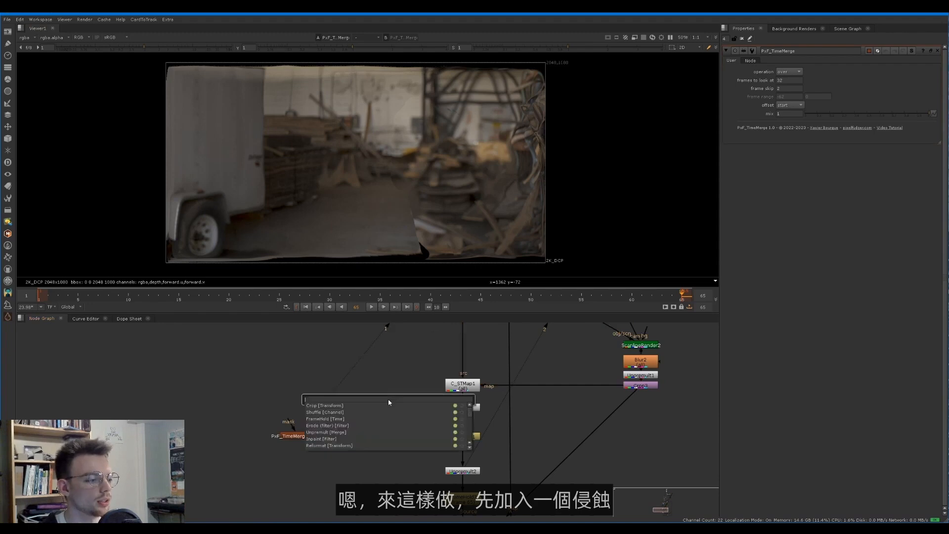
type("er")
left_click(338, 406)
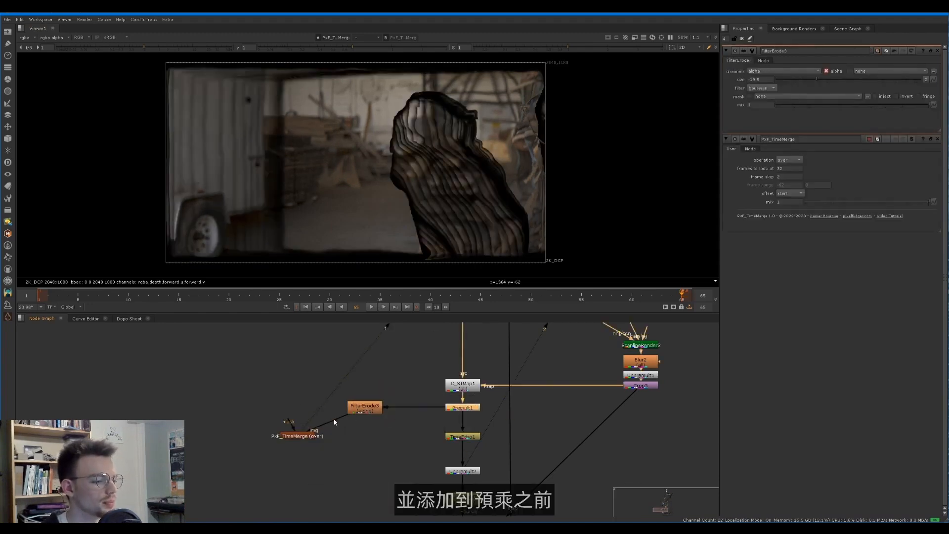
Step: Paste a copy of the Premult ahead of PxF_TimeMerge and feed the FilterErode directly from C_STMap1, so the erosion precedes the premultiplication
left_click(334, 418)
key("ctrl+v")
left_click_drag(356, 429, 340, 420)
left_click_drag(429, 407, 457, 386)
left_click_drag(364, 408, 368, 392)
left_click_drag(339, 418, 364, 409)
Step: Set the FilterErode3 size to 51
left_click(371, 396)
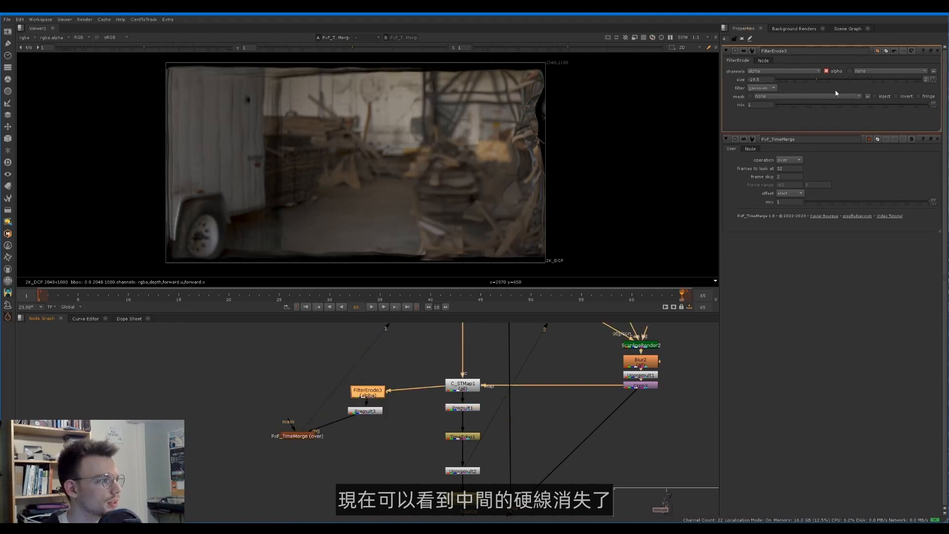
left_click_drag(840, 80, 886, 80)
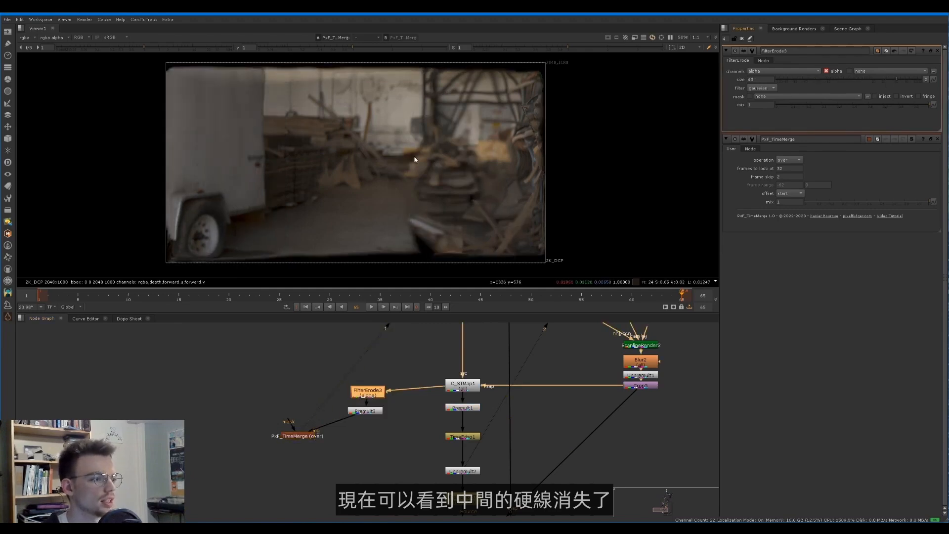
left_click(900, 80)
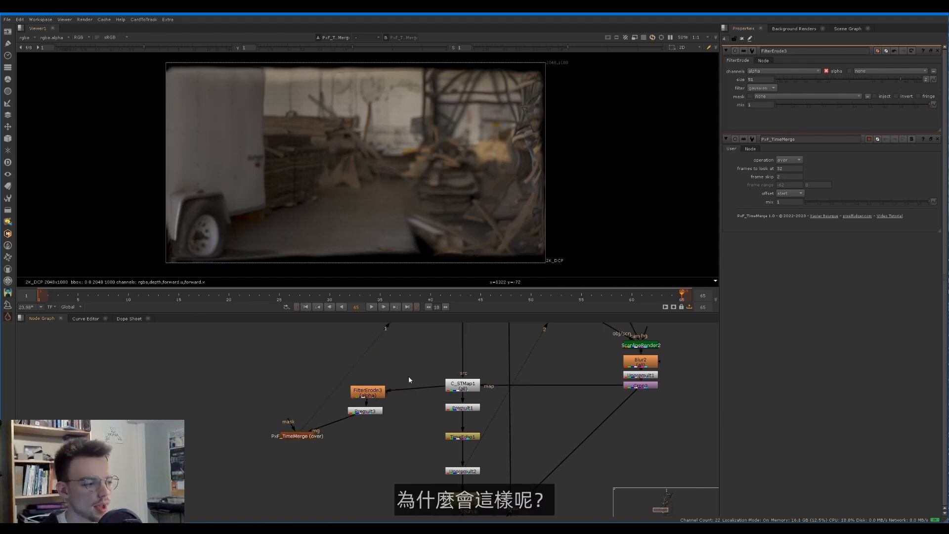
Step: View the C_STMap1 output and scrub through the shot to examine how the plate's brightness changes
left_click_drag(410, 422, 327, 376)
middle_click_drag(389, 354, 384, 357)
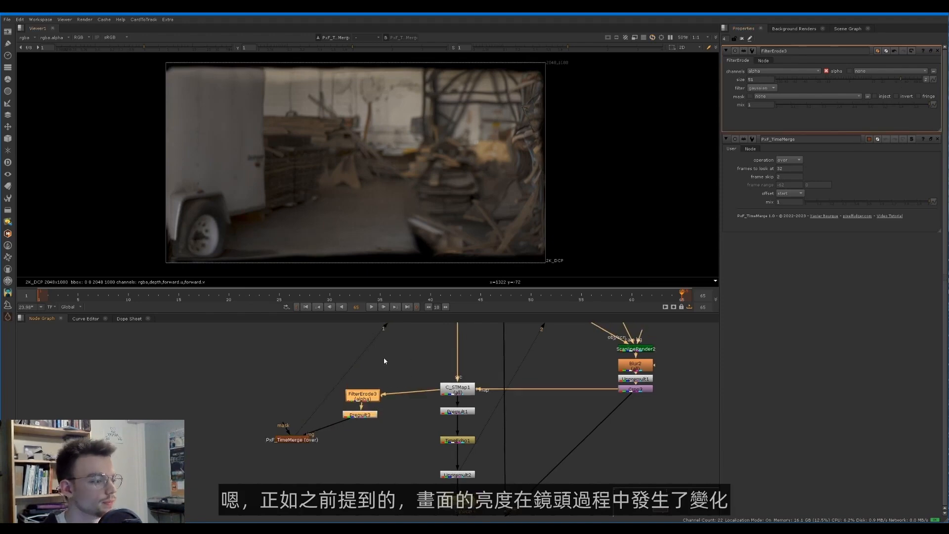
scroll(388, 366, "down", 3)
scroll(402, 444, "up", 3)
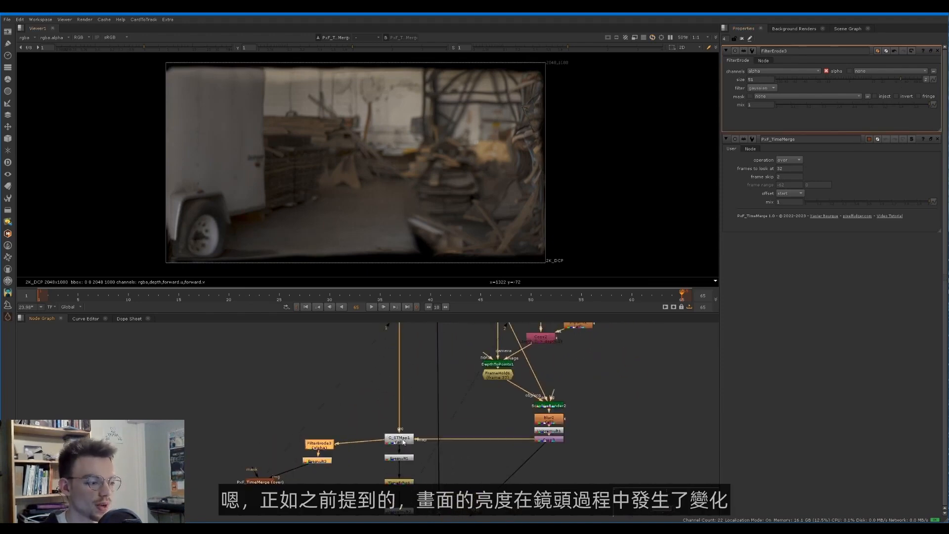
key("1")
left_click_drag(117, 298, 259, 286)
left_click_drag(133, 296, 410, 270)
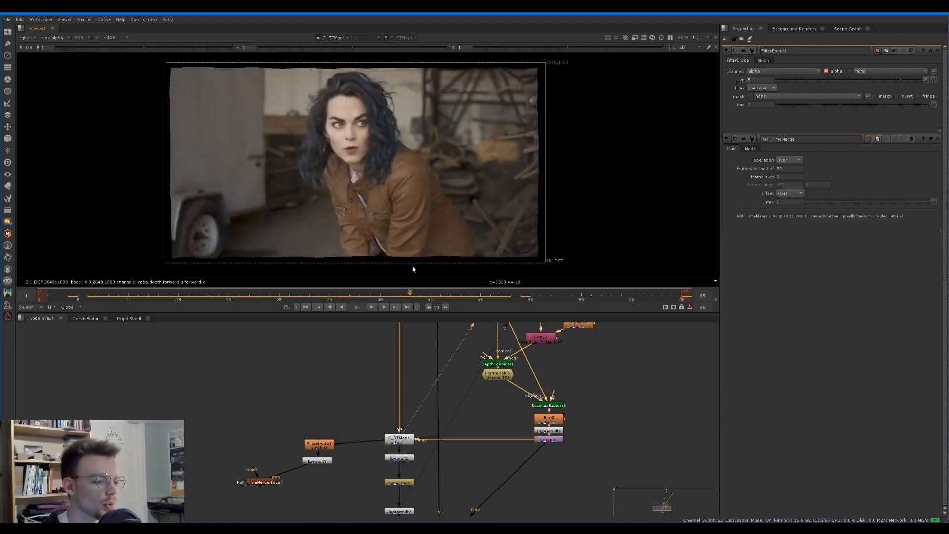
left_click_drag(348, 294, 200, 276)
scroll(270, 365, "up", 1)
middle_click_drag(271, 365, 279, 328)
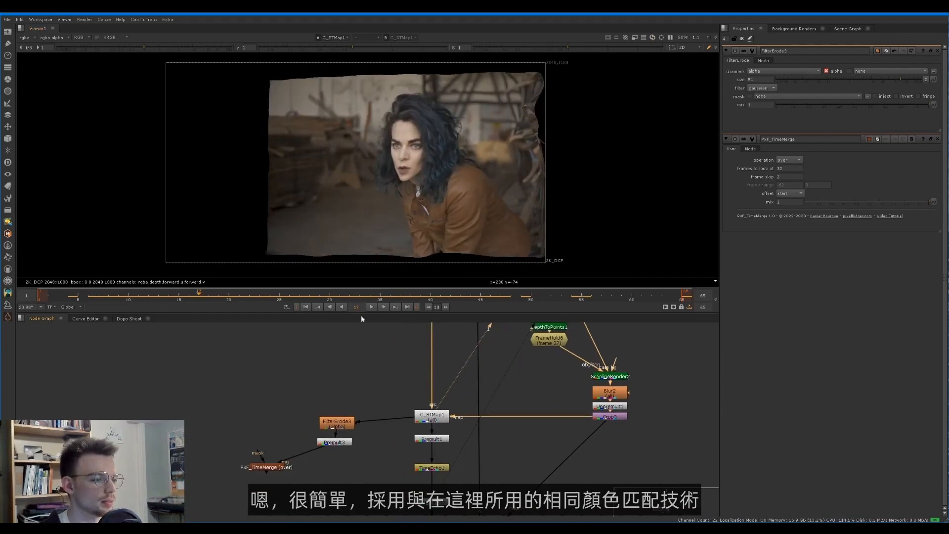
left_click(450, 295)
Step: Copy the two Inpaint nodes and their divide Merge from the existing colour-match setup and paste them beside the PxF_TimeMerge branch
scroll(376, 408, "down", 4)
middle_click_drag(515, 482, 373, 458)
scroll(376, 411, "up", 3)
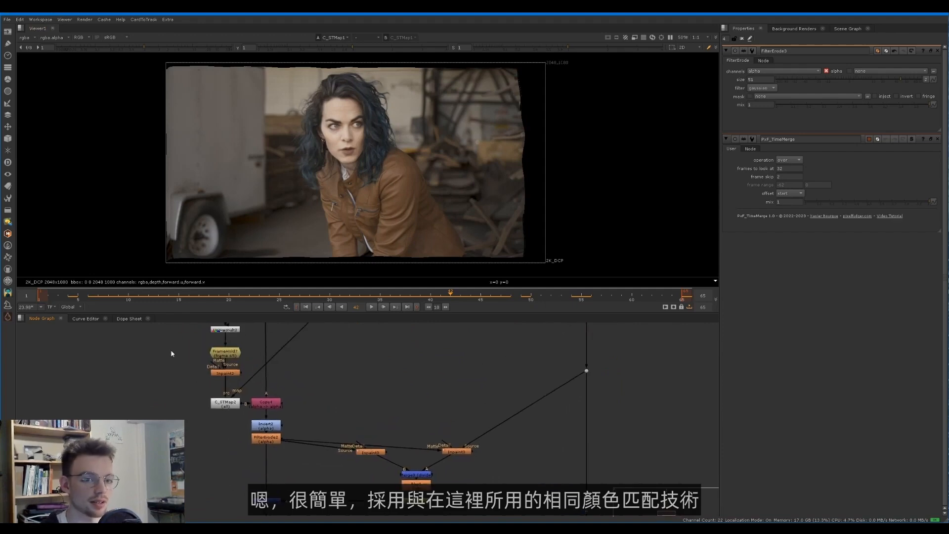
scroll(172, 354, "down", 1)
middle_click_drag(138, 329, 272, 411)
middle_click_drag(389, 461, 316, 390)
left_click_drag(353, 414, 502, 472)
middle_click_drag(193, 385, 364, 458)
scroll(365, 459, "down", 1)
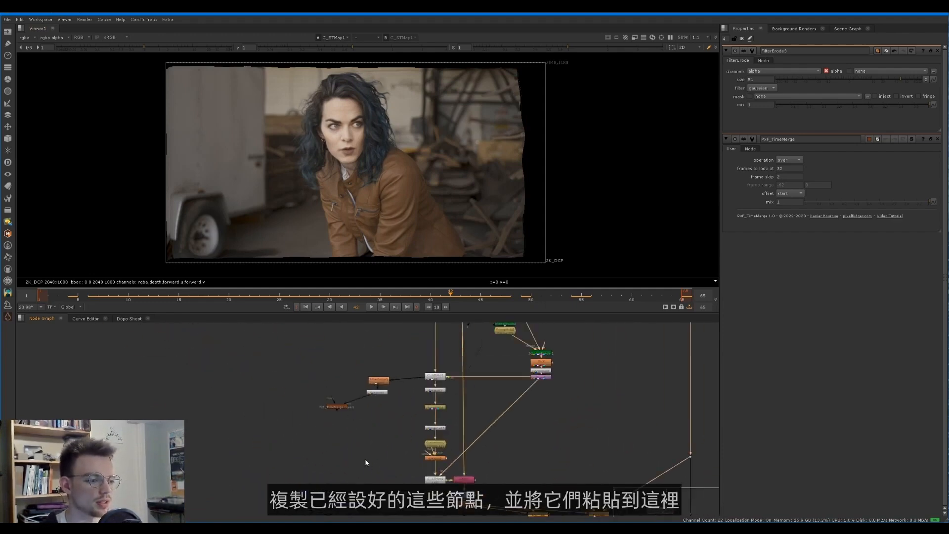
left_click(298, 391)
key("ctrl+v")
scroll(277, 391, "up", 2)
Step: Declone one pasted Inpaint from the originals and clone it as the second input of the divide Merge, making a matching pair
left_click(230, 393)
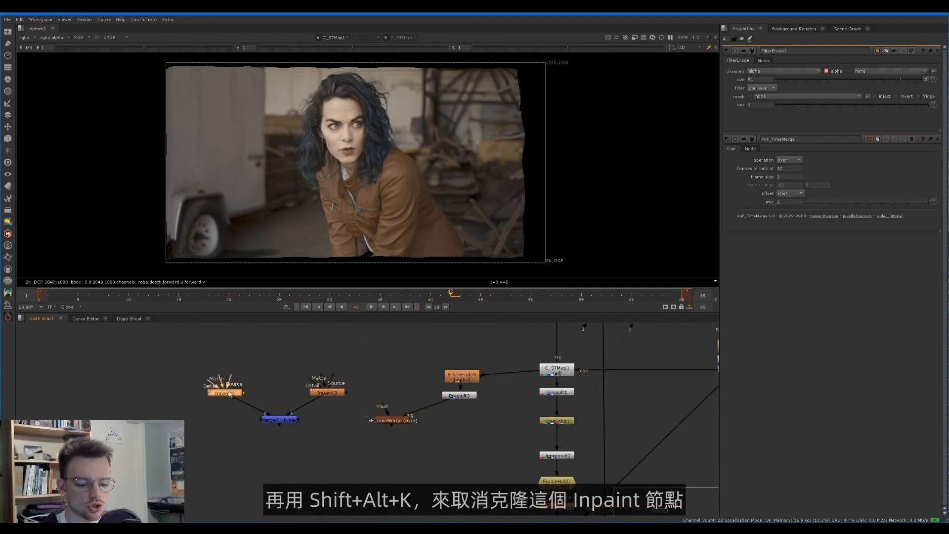
double_click(230, 393)
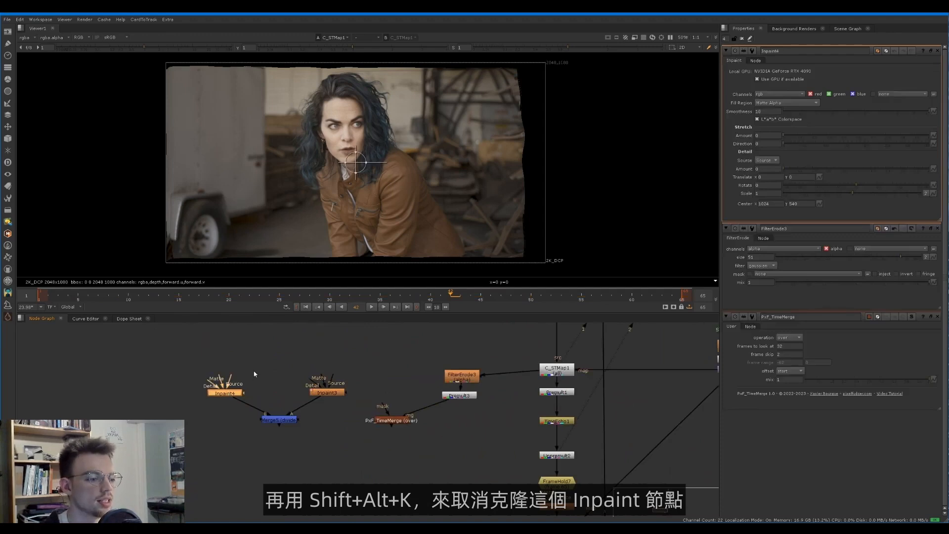
key("shift+alt+k")
scroll(408, 434, "down", 3)
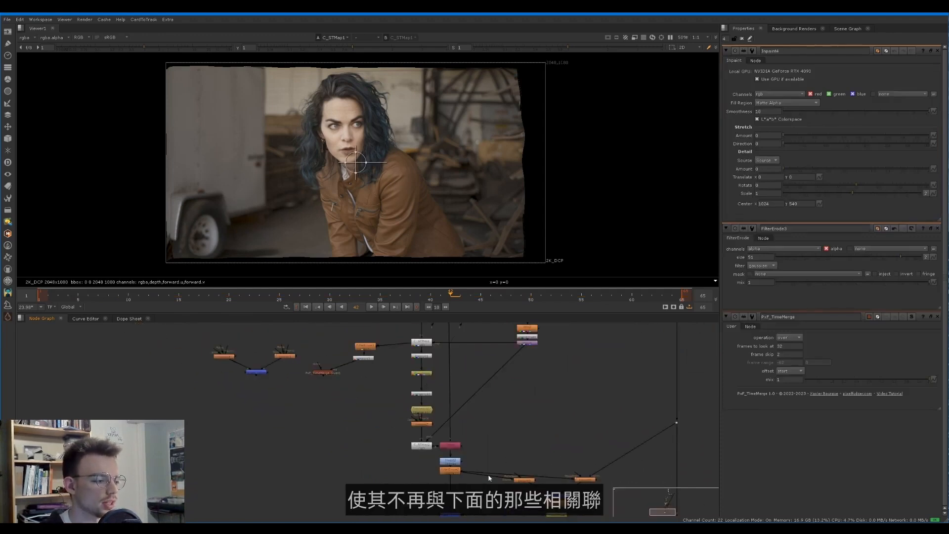
scroll(233, 376, "up", 3)
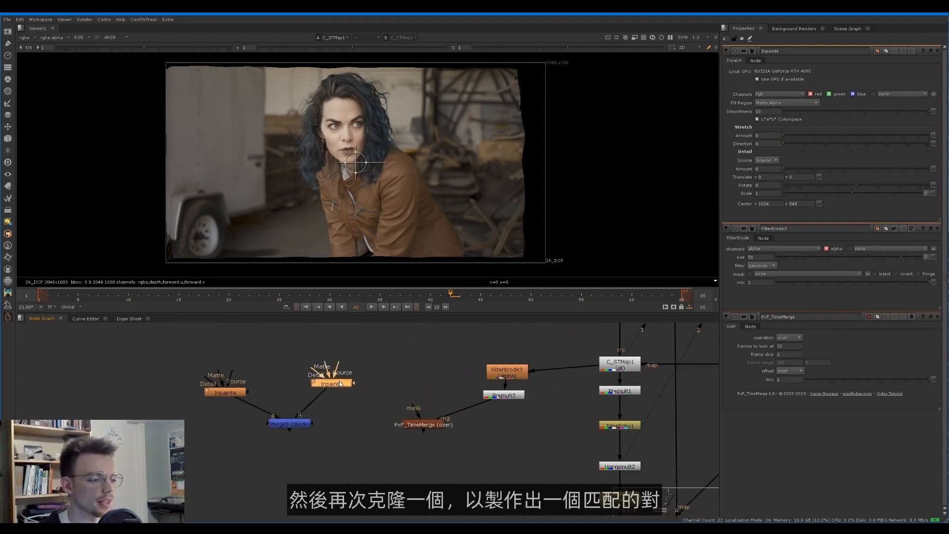
left_click_drag(340, 383, 339, 388)
left_click_drag(230, 394, 254, 389)
middle_click_drag(483, 400, 470, 409)
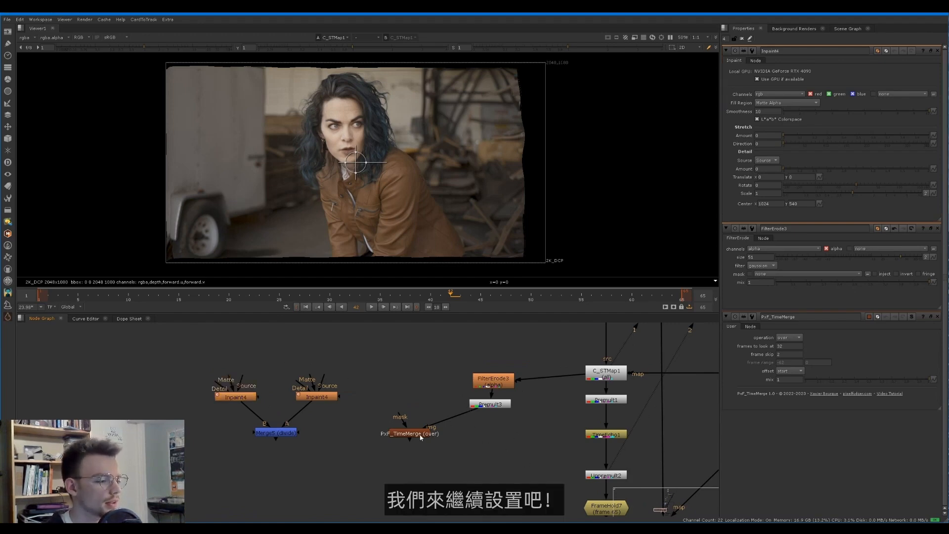
Step: Line up PxF_TimeMerge and FilterErode3 vertically with the Premult between them
left_click_drag(421, 437, 501, 449)
middle_click_drag(437, 405, 368, 394)
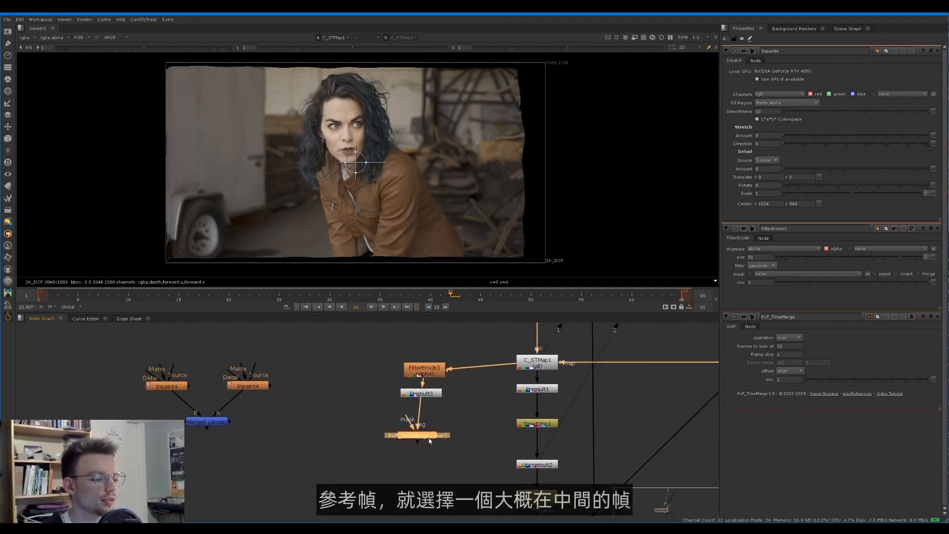
left_click_drag(424, 370, 426, 362)
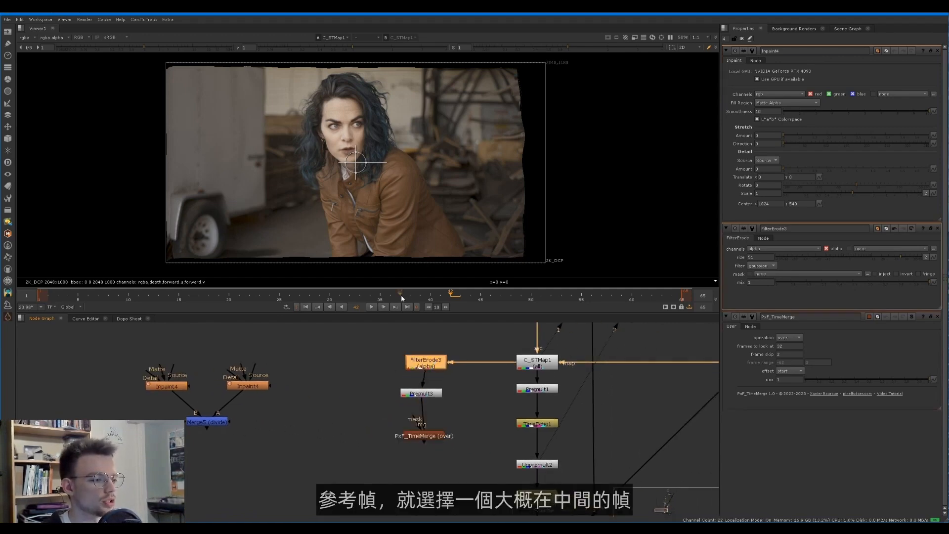
Step: Choose frame 35 as the mid-shot reference and add a FrameHold at that frame, fed by FilterErode3
left_click(379, 296)
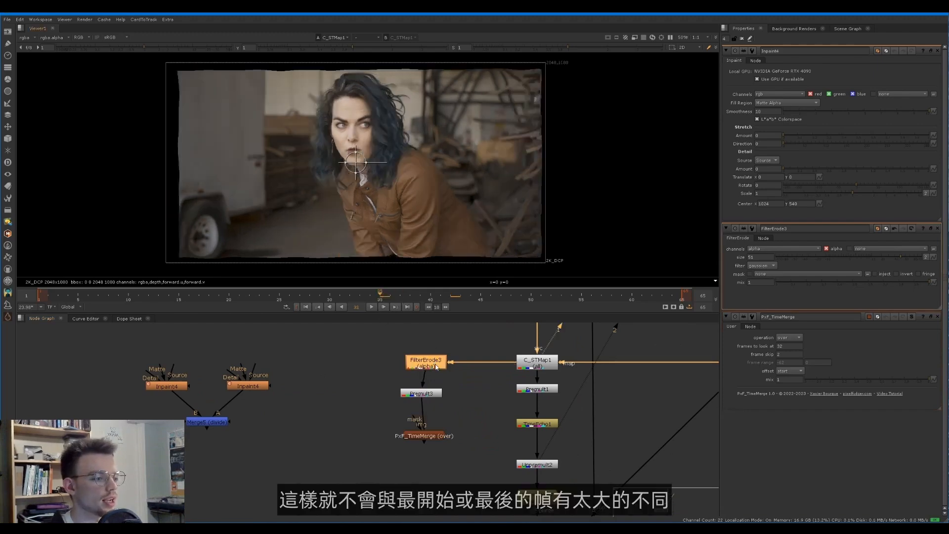
left_click(612, 292)
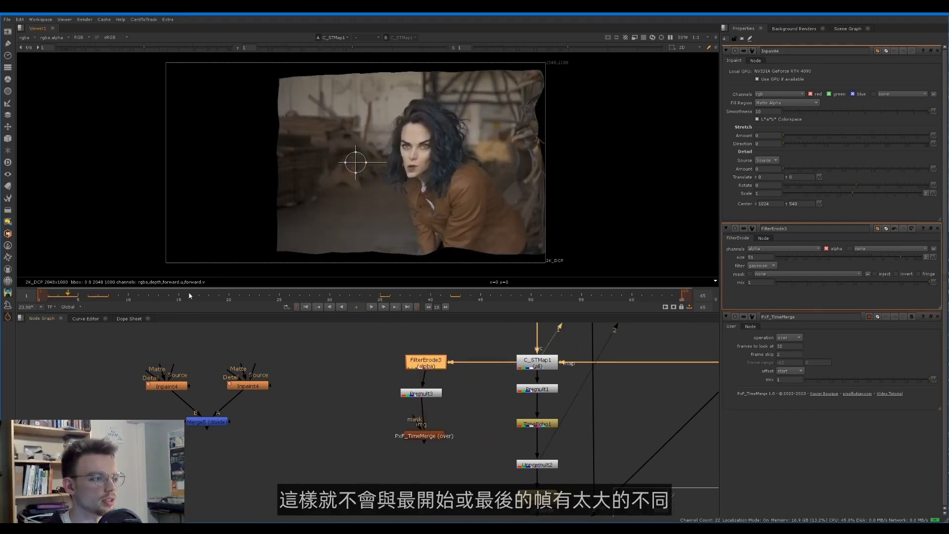
left_click(380, 296)
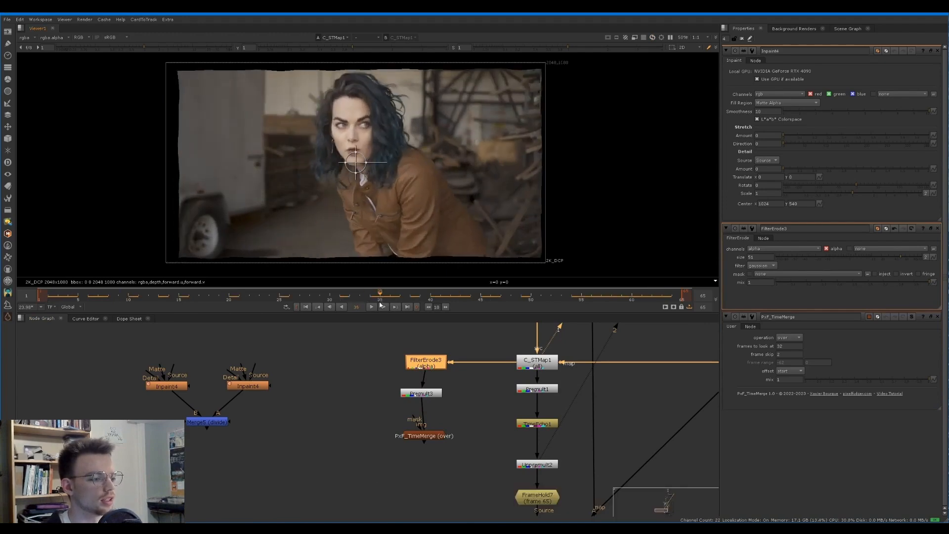
left_click(353, 386)
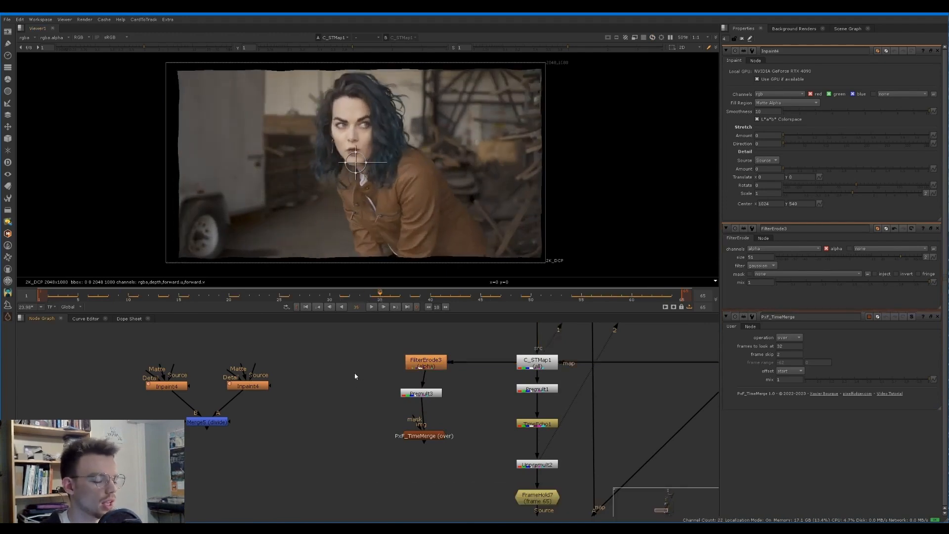
key("Tab")
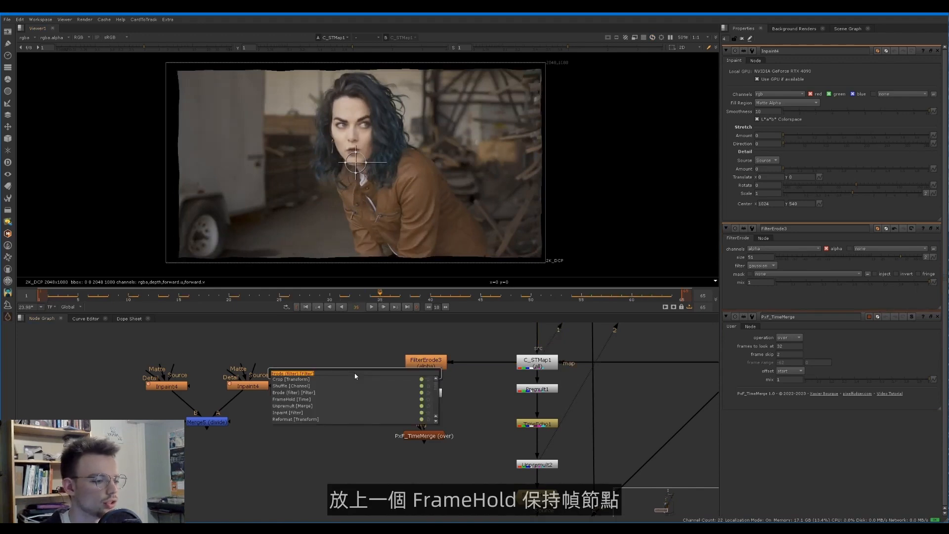
type("framehold")
key("Return")
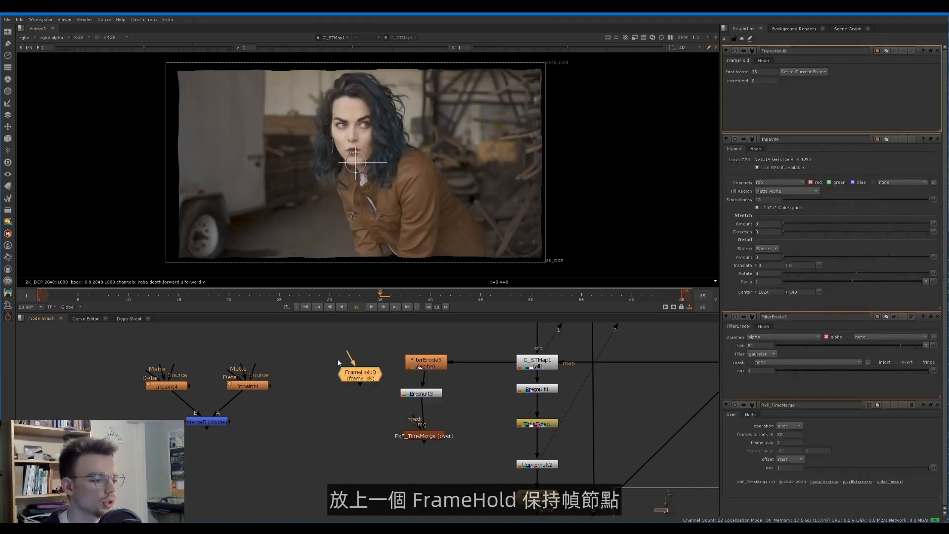
left_click_drag(348, 353, 424, 394)
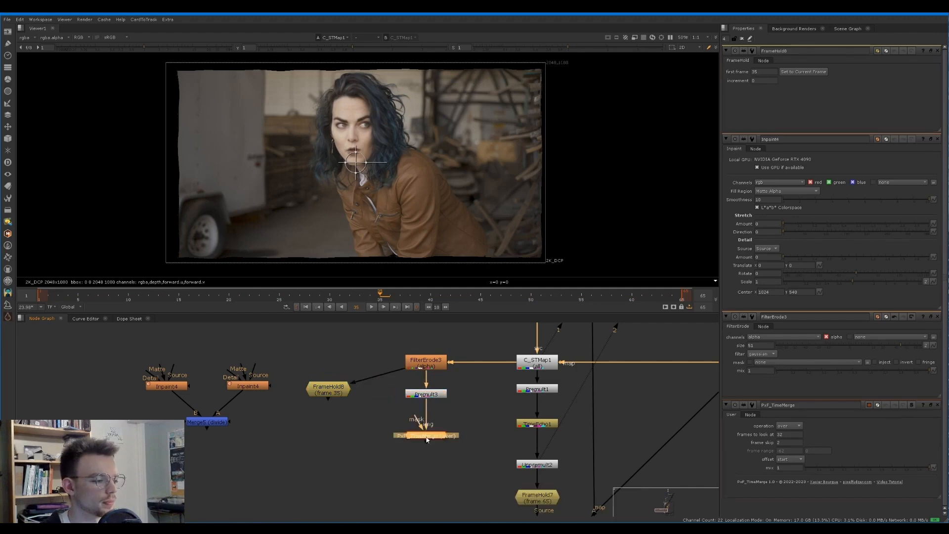
Step: Connect the FrameHold to the A-side Inpaint's Source and, through a new Invert node, to its Matte, and view the Inpaint
left_click_drag(333, 394, 320, 369)
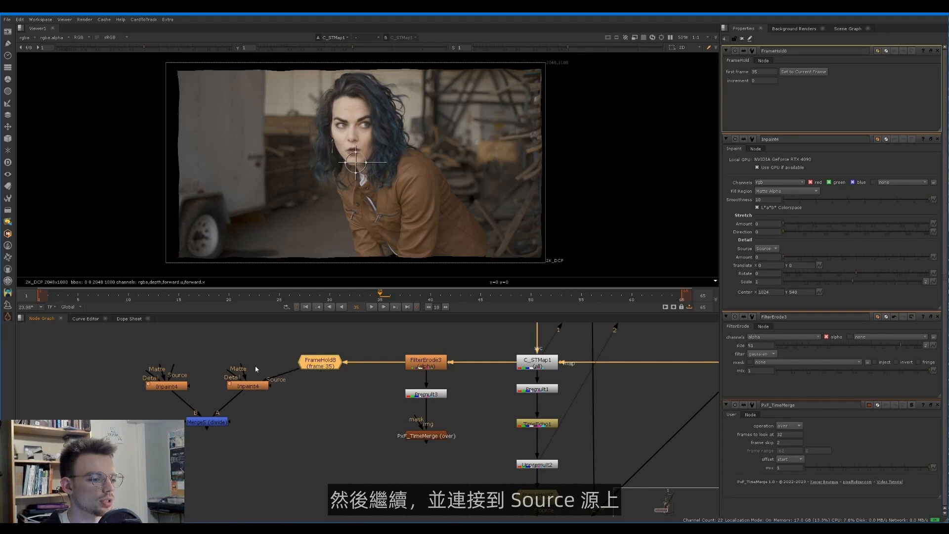
key("Tab")
type("inv")
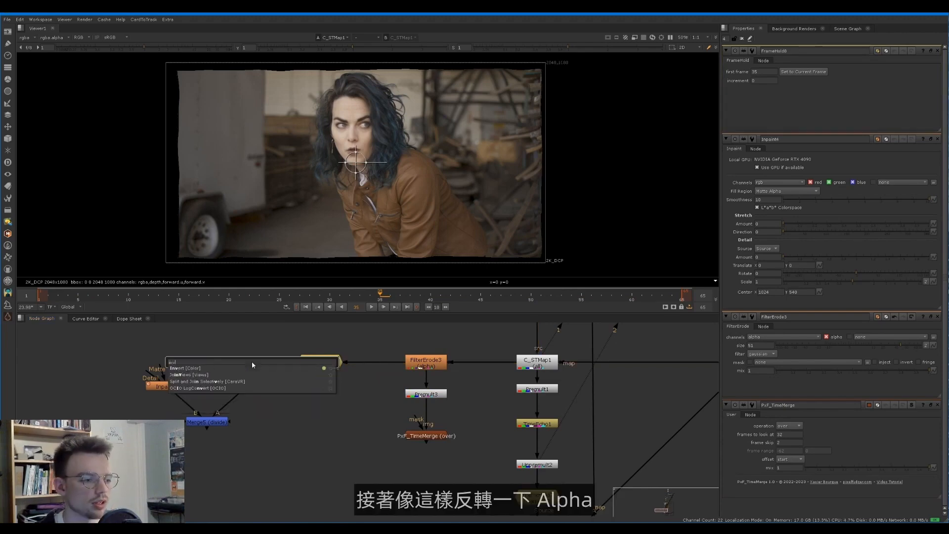
key("Return")
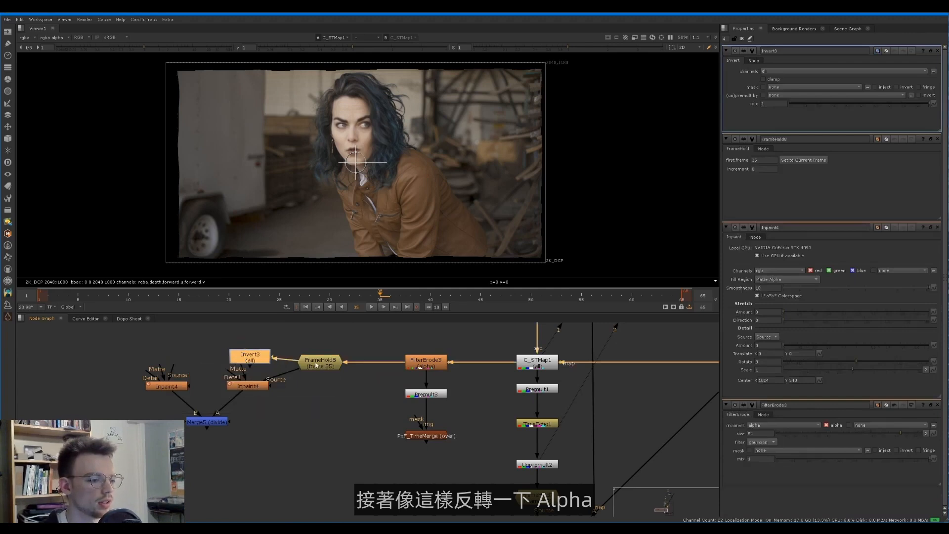
left_click_drag(246, 359, 243, 364)
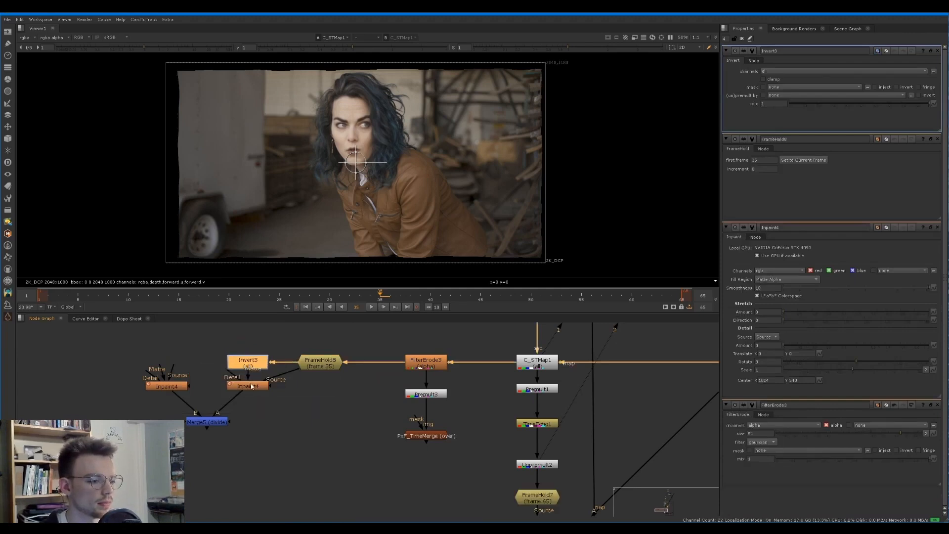
left_click(252, 386)
key("1")
Step: Connect the B-side Inpaint's Matte to the Invert and its Source to FilterErode3
left_click(153, 333)
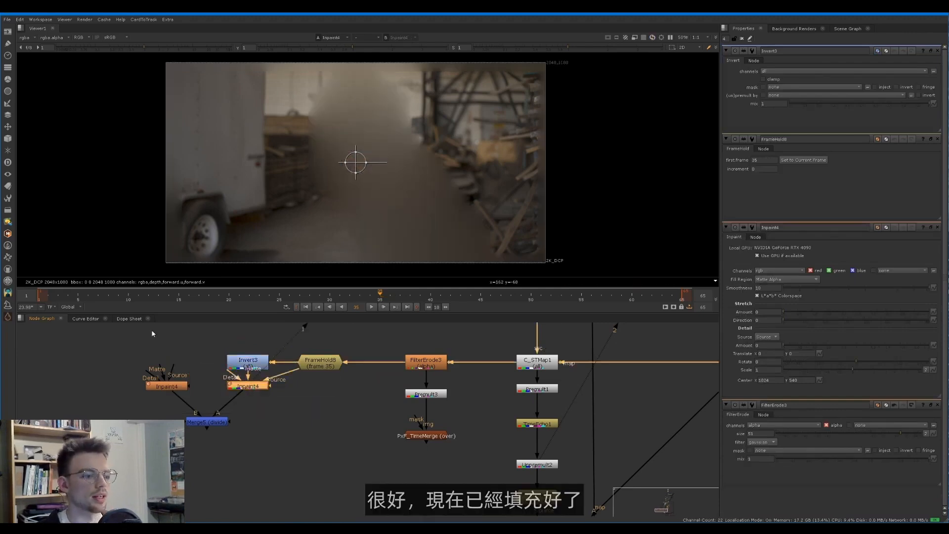
left_click_drag(206, 369, 331, 369)
left_click_drag(161, 372, 244, 362)
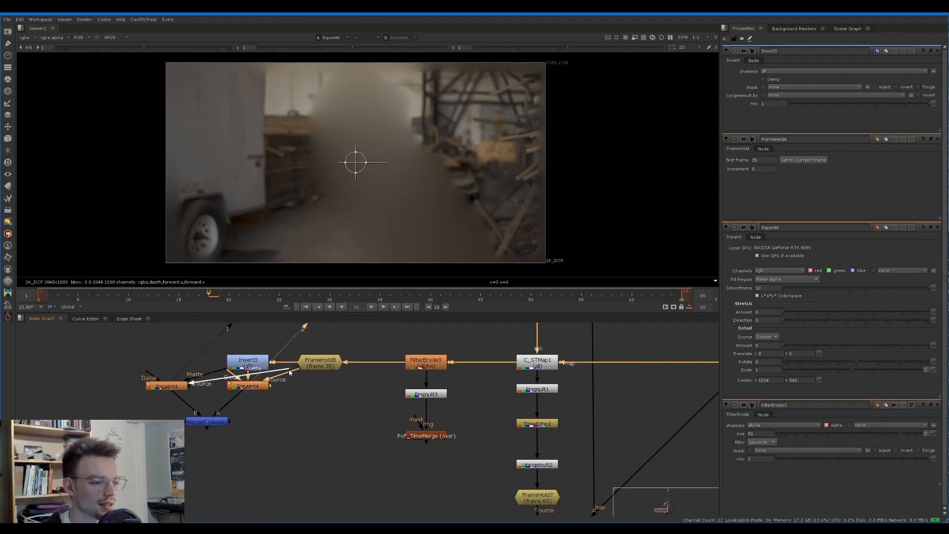
left_click_drag(291, 371, 427, 366)
Step: Compare the results of the two Inpaint nodes away from the hold frame, checking which areas each one fills
left_click(161, 390)
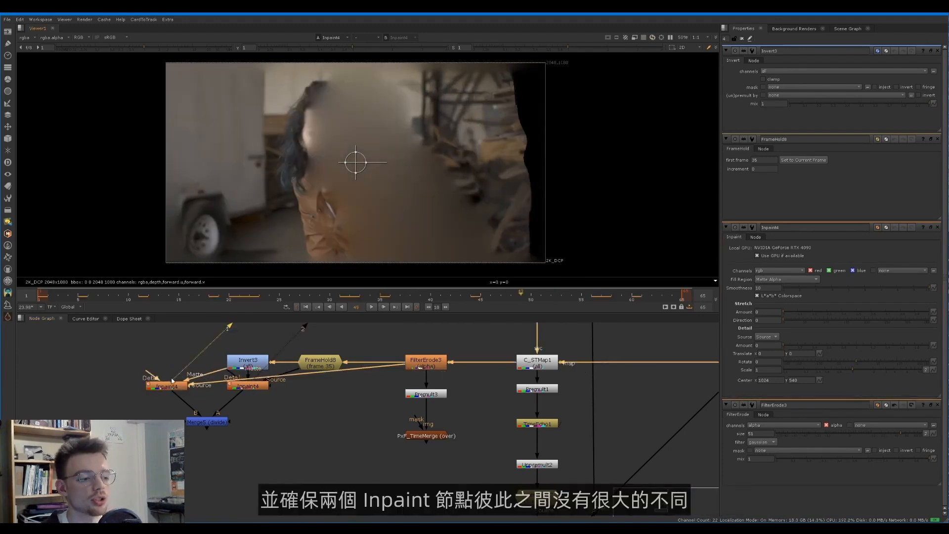
left_click(244, 389)
left_click(244, 389)
key("2")
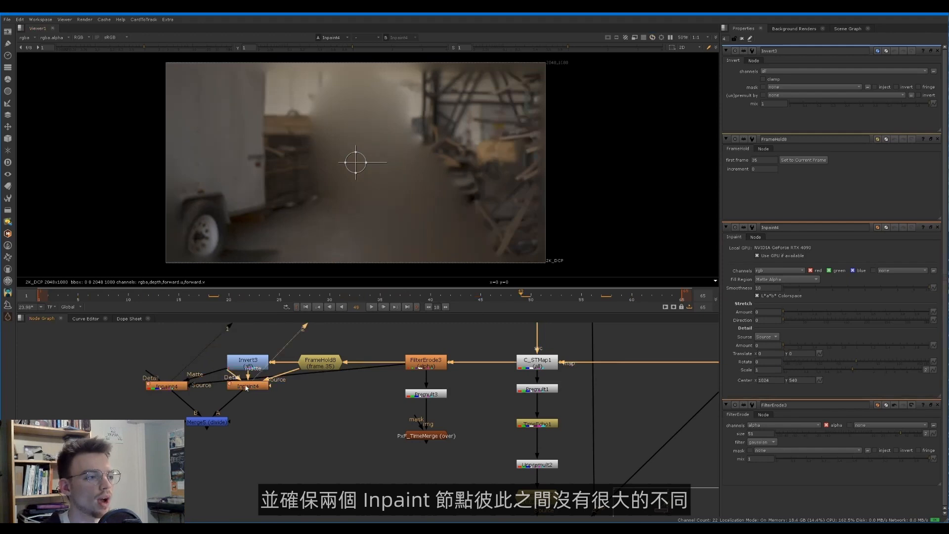
key("1")
key("2")
key("1")
key("2")
key("1")
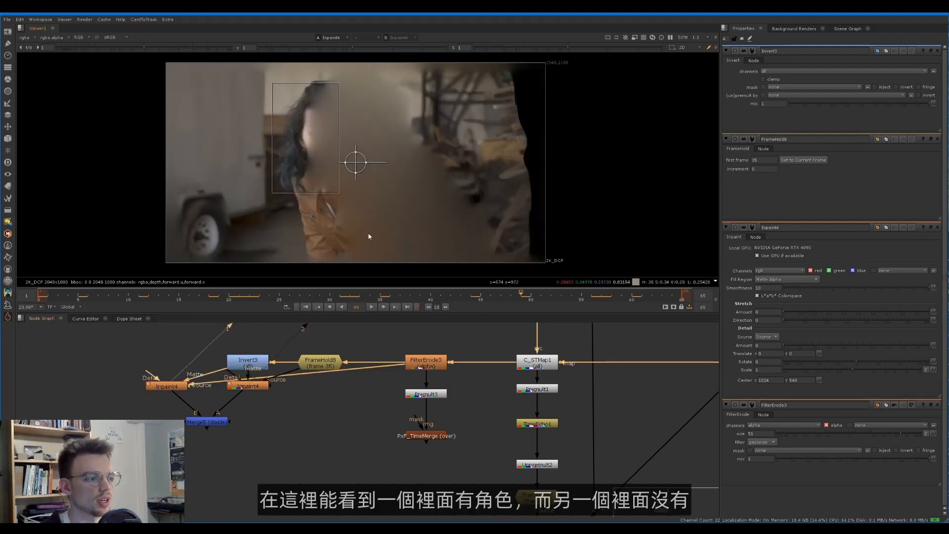
key("2")
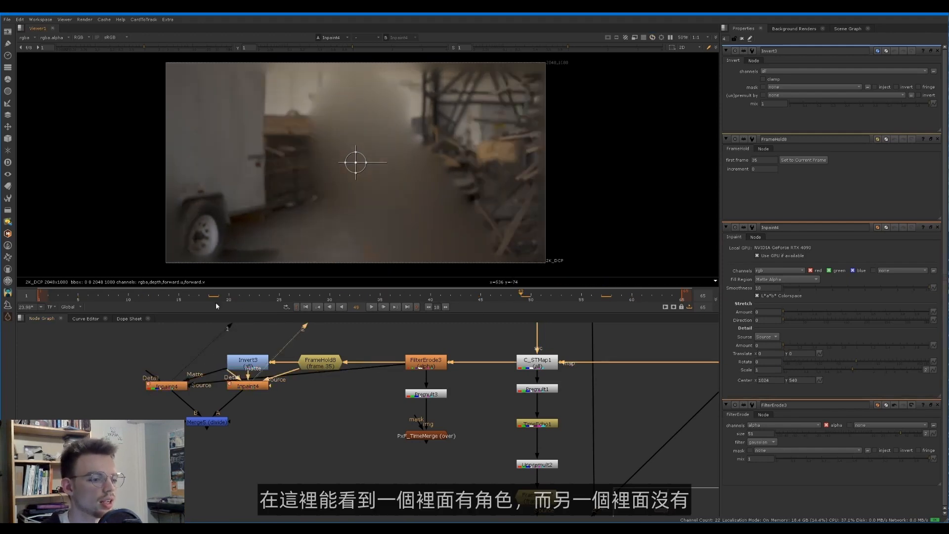
key("1")
Step: Move both Inpaints and the divide Merge down to make room, and add a new Merge above the B-side Inpaint
left_click_drag(139, 371, 291, 455)
left_click_drag(248, 386, 247, 425)
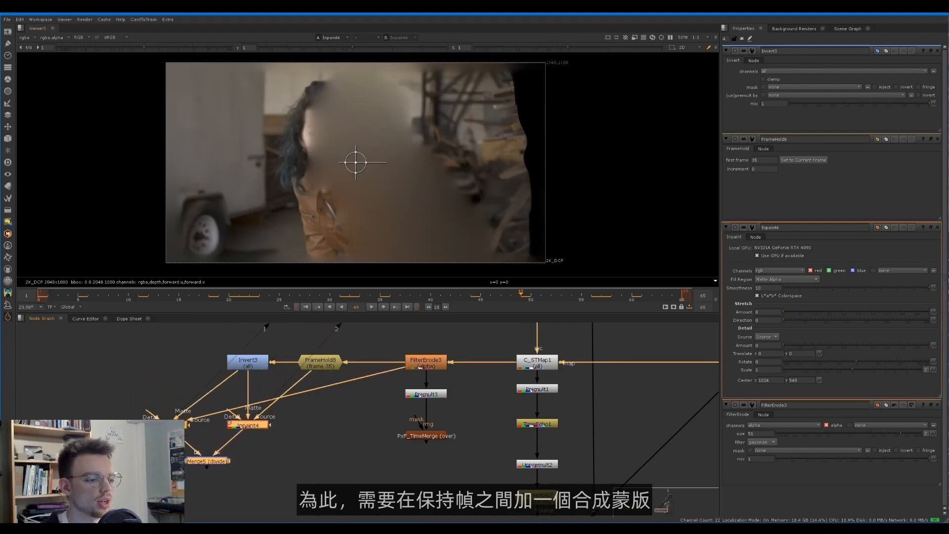
left_click(186, 376)
key("m")
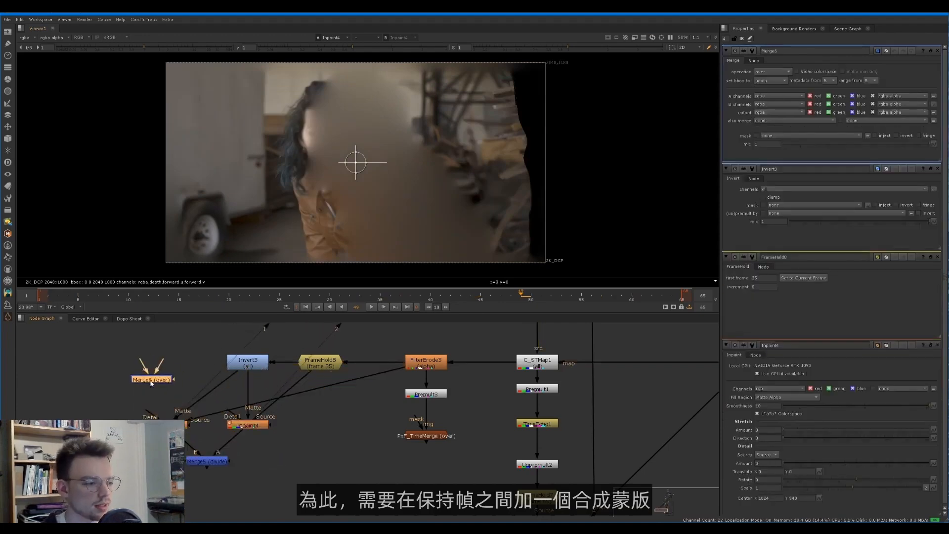
Step: Insert the new Merge between the Invert and the B-side Inpaint's Matte, connect its second input to FilterErode3, and view it
double_click(317, 366)
key("1")
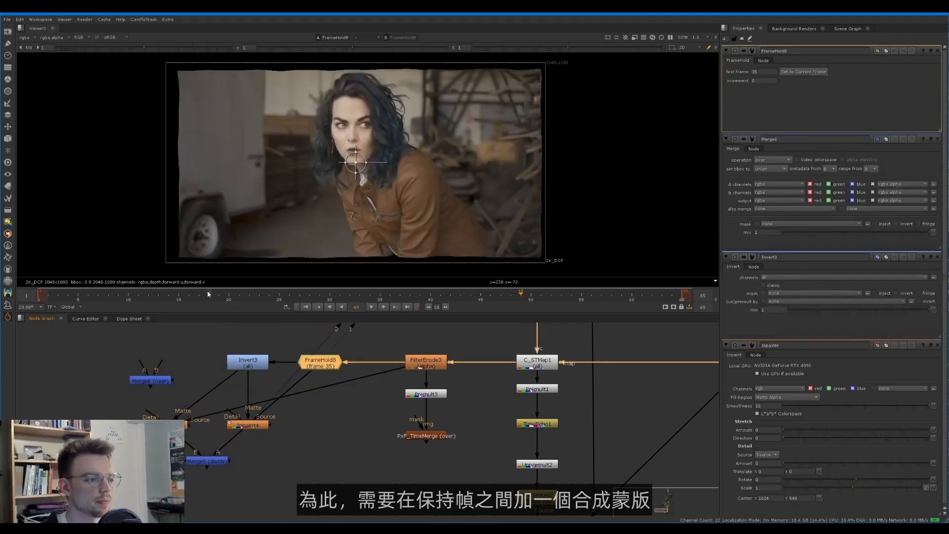
key("a")
key("a")
mouse_move(155, 381)
left_mouse_down()
mouse_move(220, 386)
mouse_move(171, 383)
left_mouse_up()
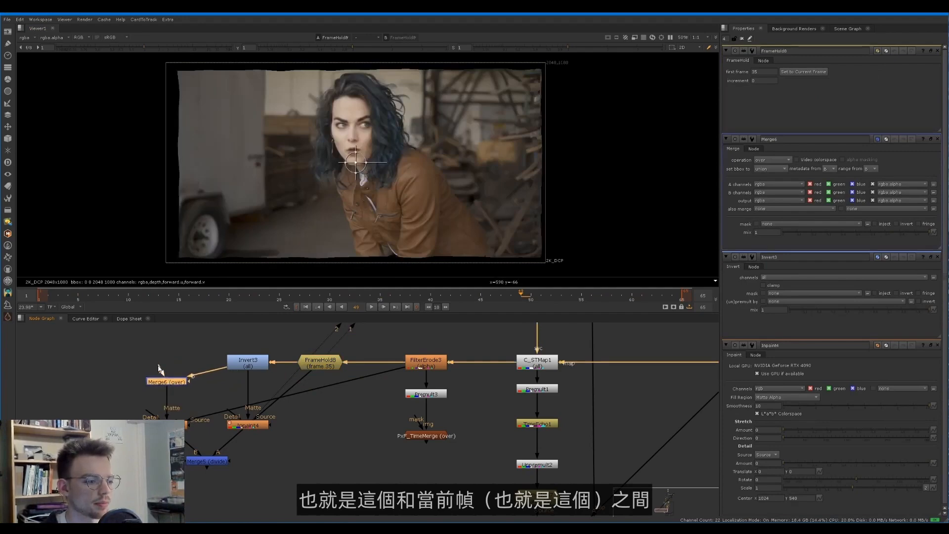
left_click_drag(365, 392, 423, 363)
key("1")
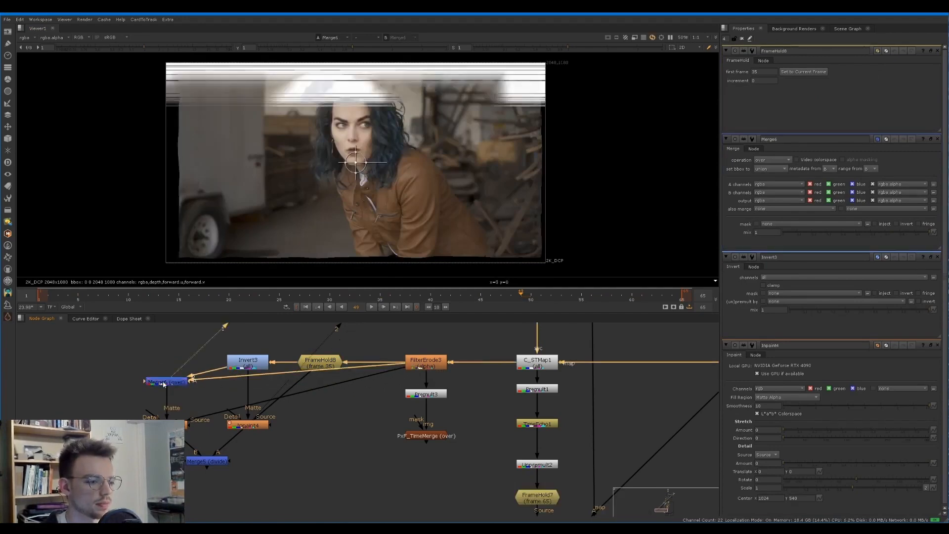
Step: Set the new Merge's operation to over, restrict its output to alpha only, and view the alpha channel
left_click(781, 74)
left_click(773, 71)
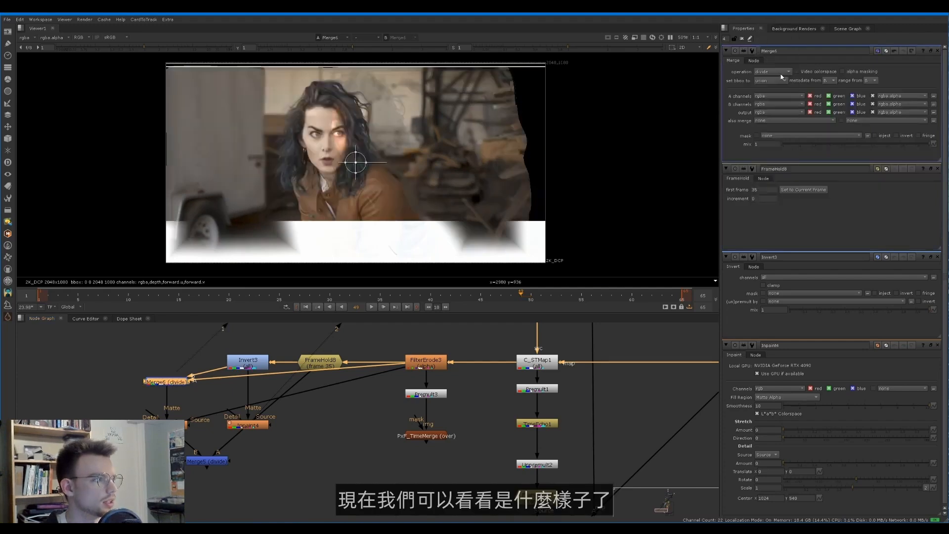
left_click(775, 72)
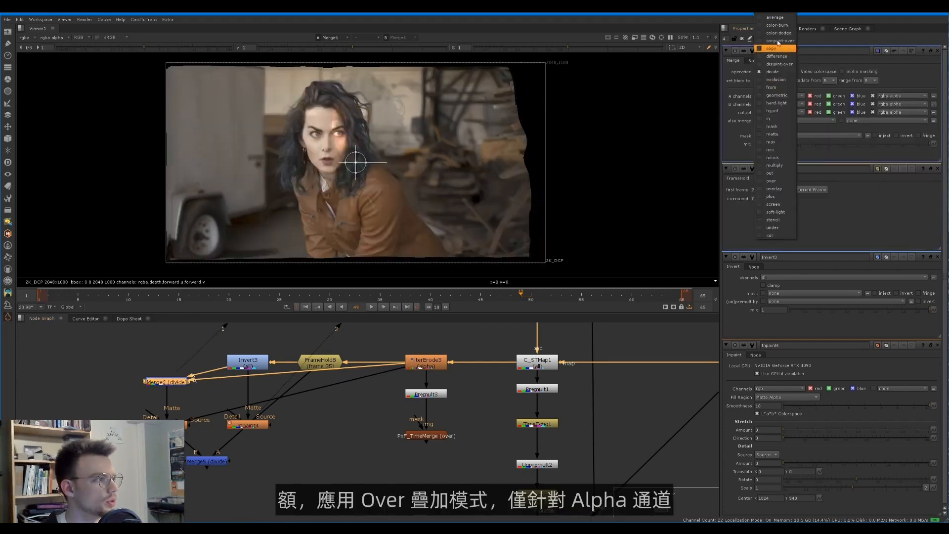
left_click(777, 182)
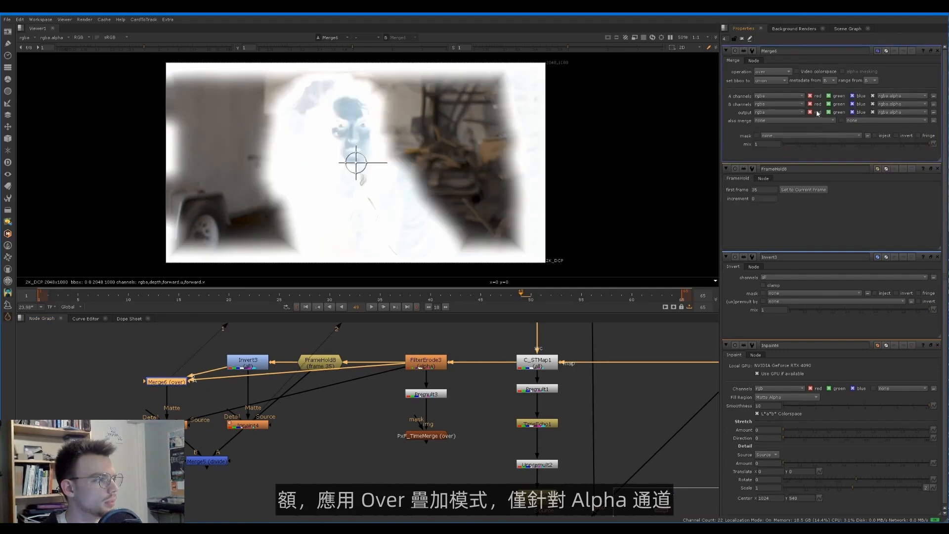
key("a")
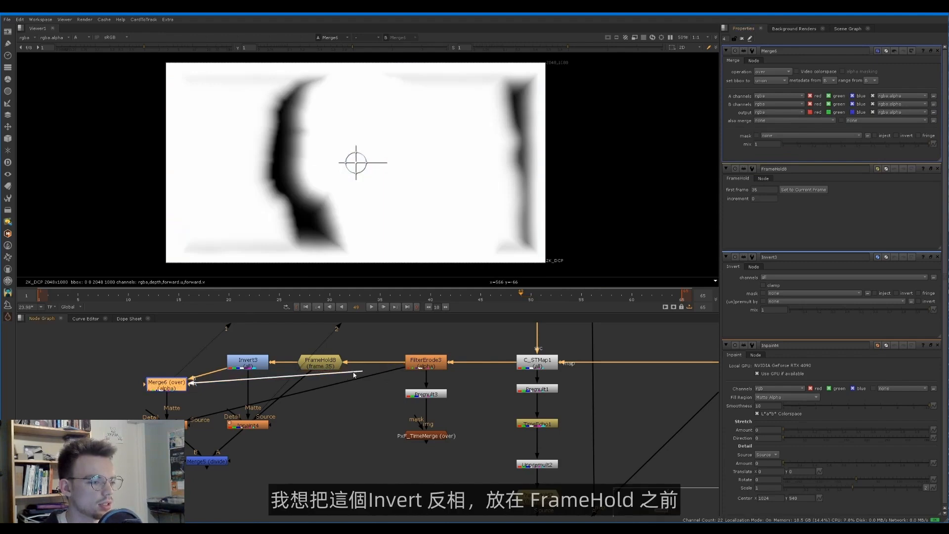
Step: Move the Invert ahead of the FrameHold, feeding the matte Merge with the held inverted matte and the live inverted matte
left_click_drag(257, 366, 381, 361)
left_click_drag(322, 365, 247, 365)
left_click_drag(398, 365, 379, 363)
left_click_drag(377, 366, 373, 366)
left_click_drag(264, 359, 261, 359)
Step: Check the combined matte by toggling the matte Merge and scrubbing through the shot
left_click(171, 386)
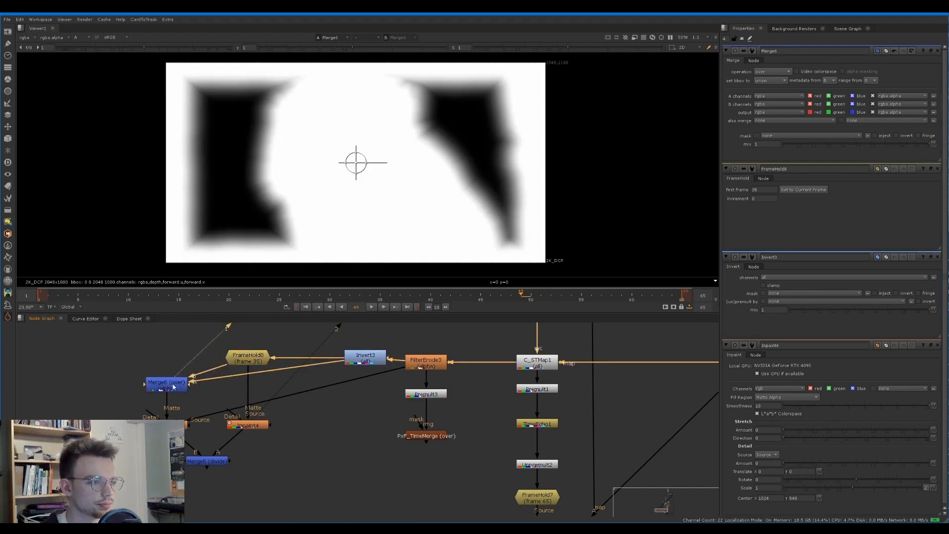
key("d")
key("d")
left_click_drag(160, 298, 342, 281)
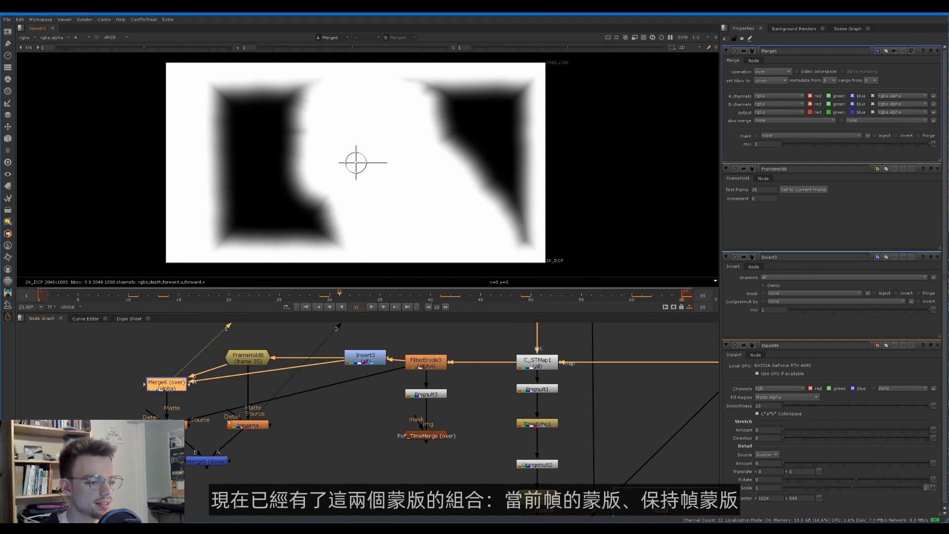
Step: Limit the Invert to the alpha channel and connect the A-side Inpaint's Matte to the combined matte Merge
left_click(168, 424)
left_click(206, 461)
key("1")
key("a")
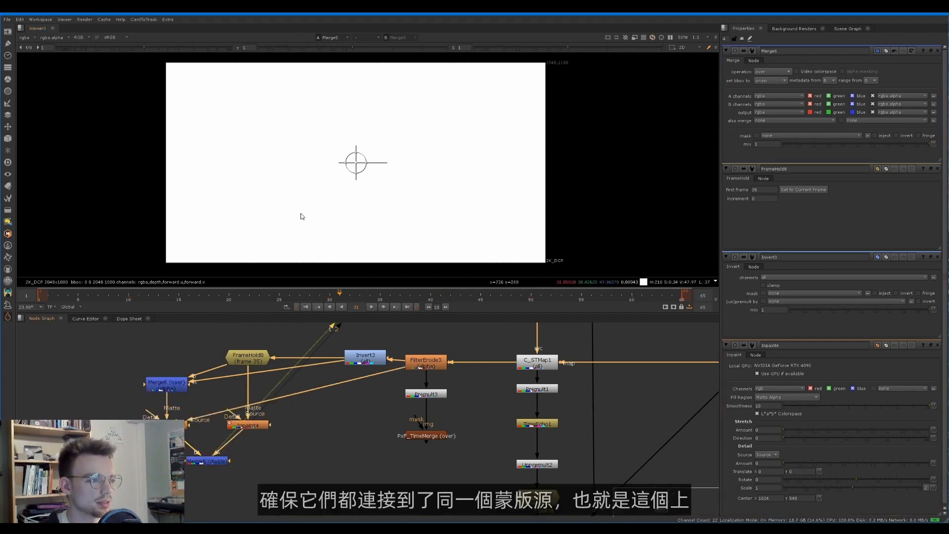
key("a")
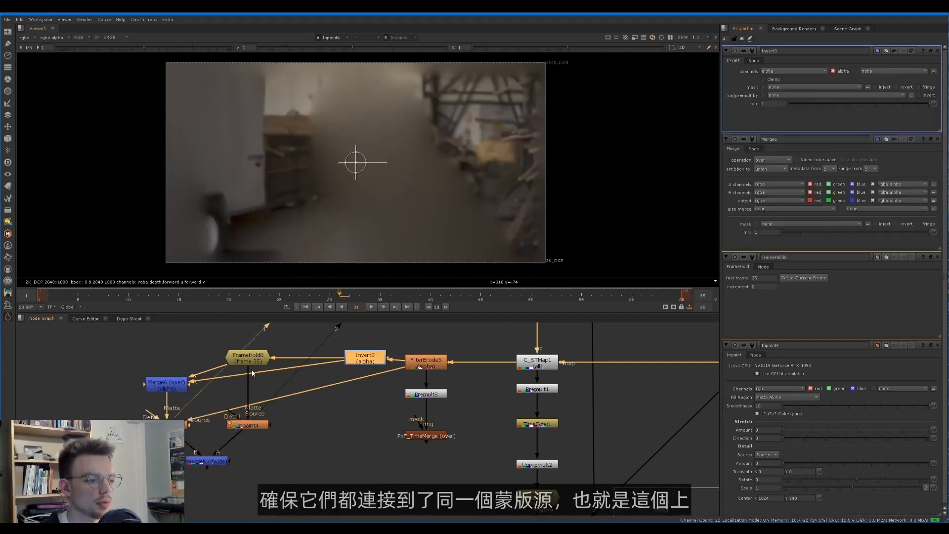
left_click_drag(248, 370, 175, 384)
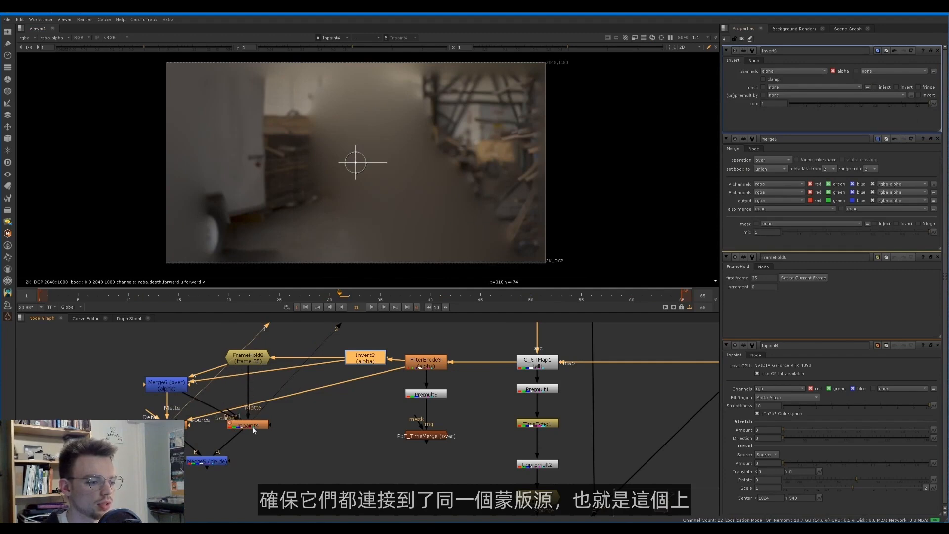
left_click(254, 429)
left_click(174, 425)
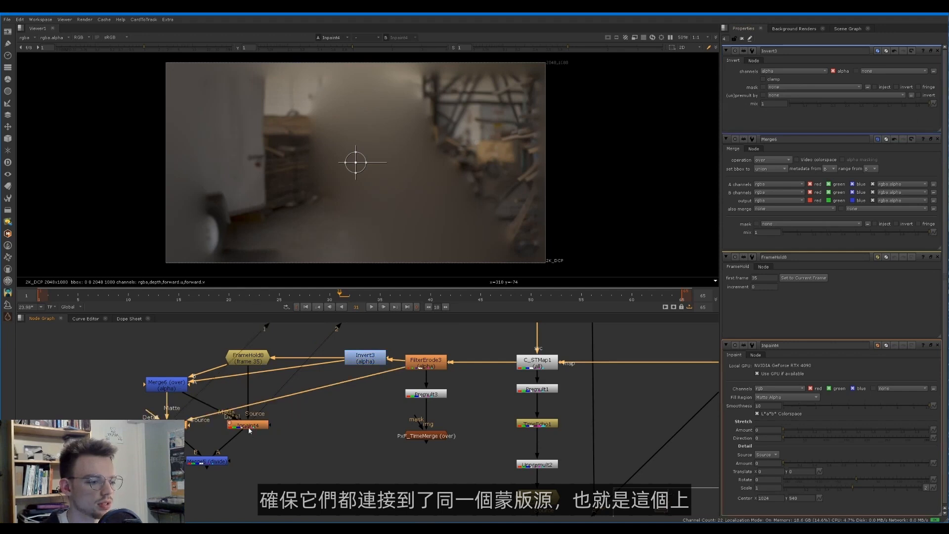
Step: Compare the two Inpaints at several frames to check that they fill the same regions, and examine the divide Merge's result
key("ctrl+Right")
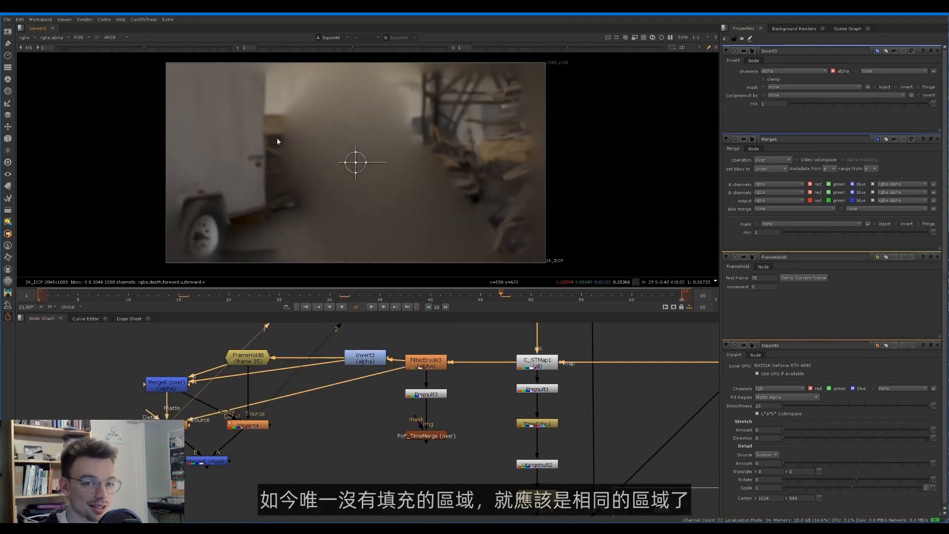
left_click_drag(541, 296, 294, 291)
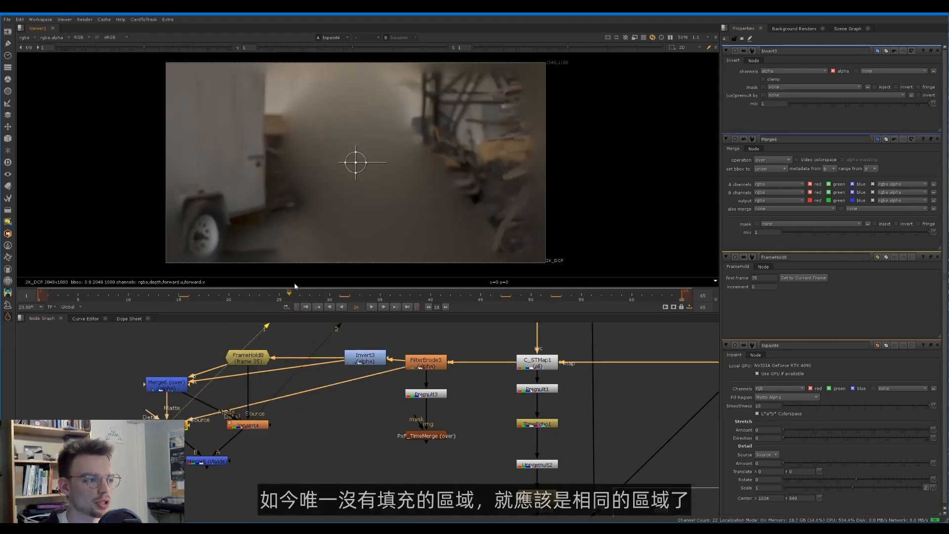
key("2")
key("1")
key("2")
key("1")
key("2")
key("1")
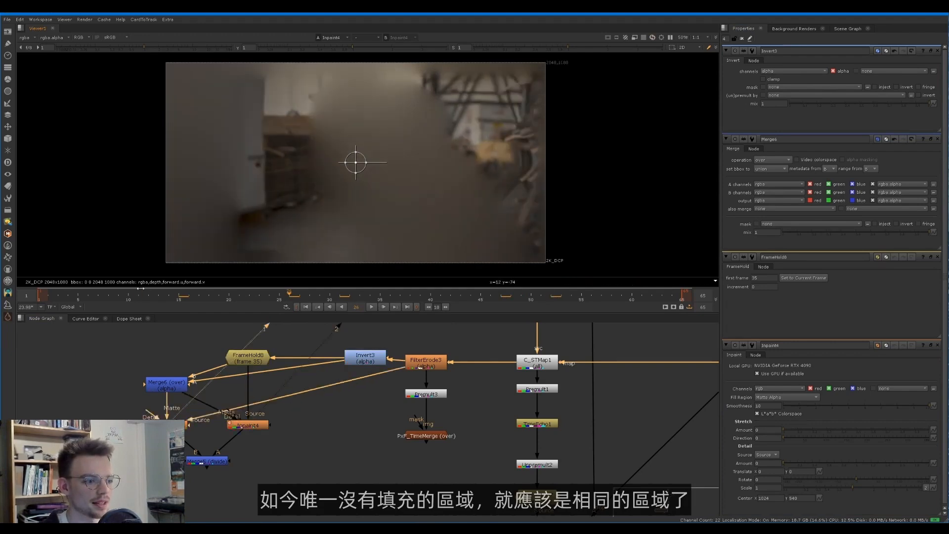
left_click(138, 294)
key("2")
key("1")
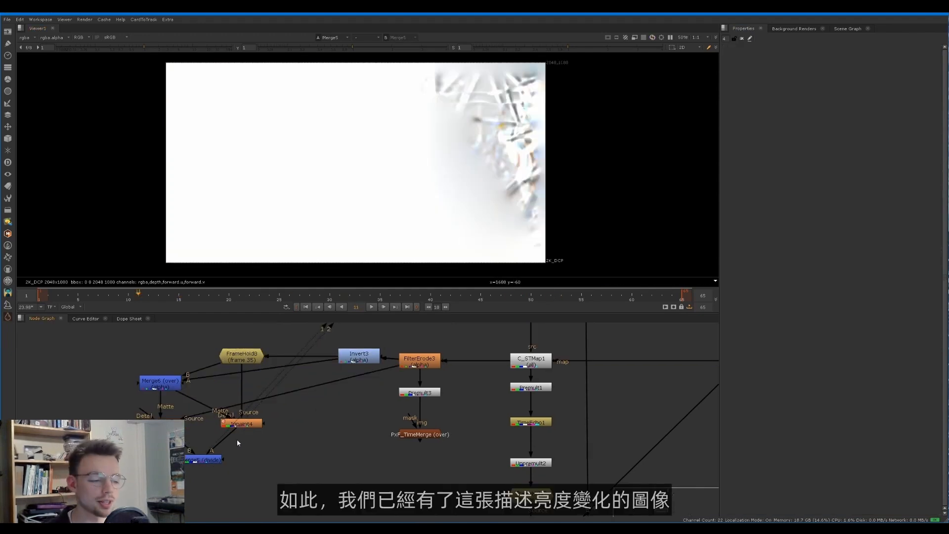
left_click_drag(151, 57, 581, 260)
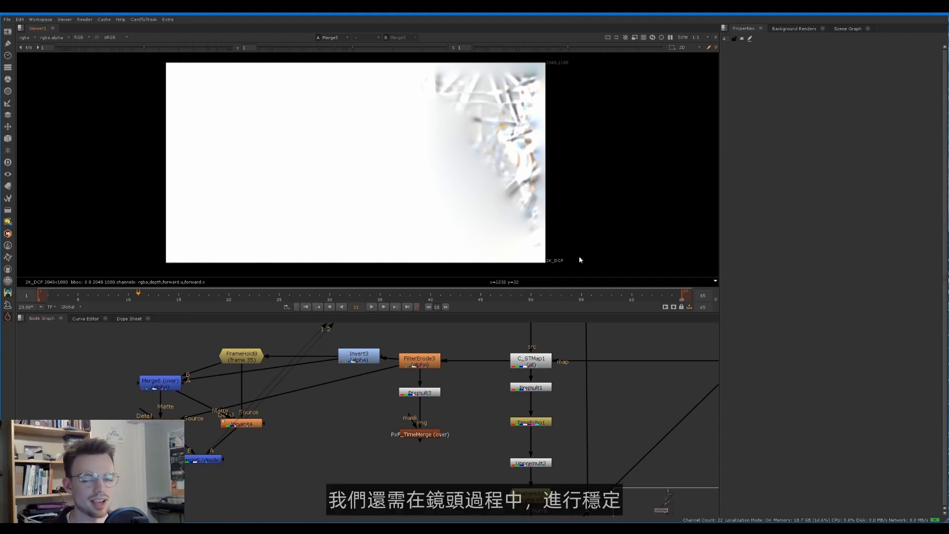
Step: Insert a multiply Merge between the Premult and PxF_TimeMerge, connect its A input to the divide Merge, and view it
left_click(422, 431)
key("m")
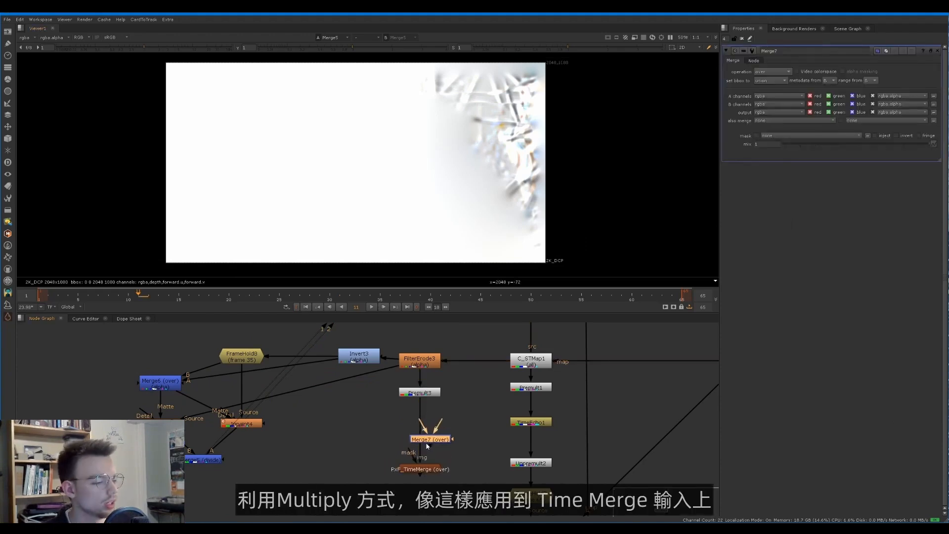
left_click_drag(428, 446, 429, 477)
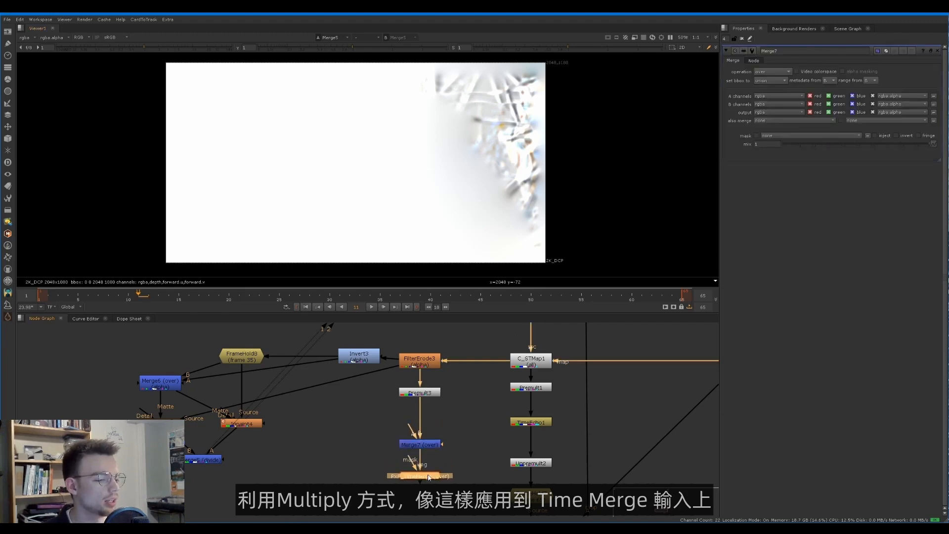
left_click(420, 447)
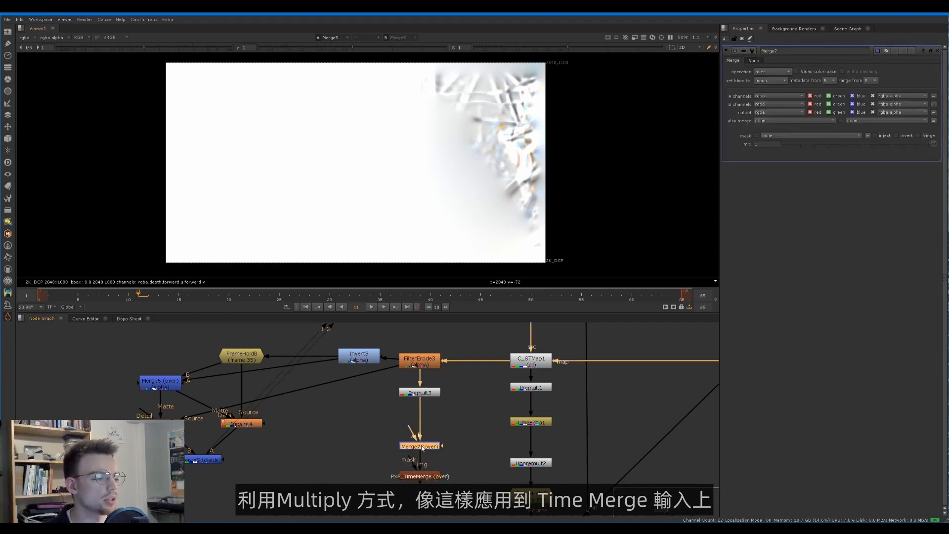
left_click(766, 72)
left_click(778, 163)
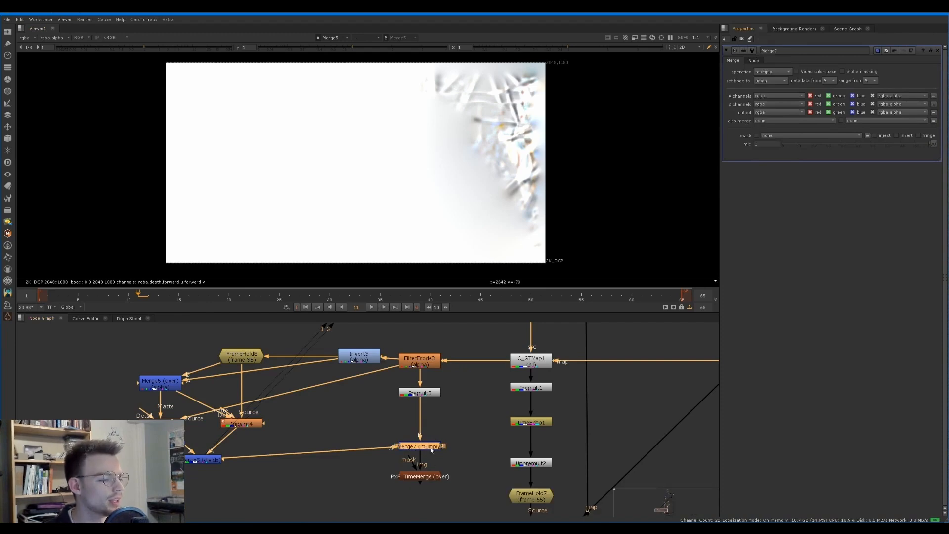
key("1")
Step: Add a Blur after the divide Merge and raise its size to about 79
left_click(214, 460)
key("b")
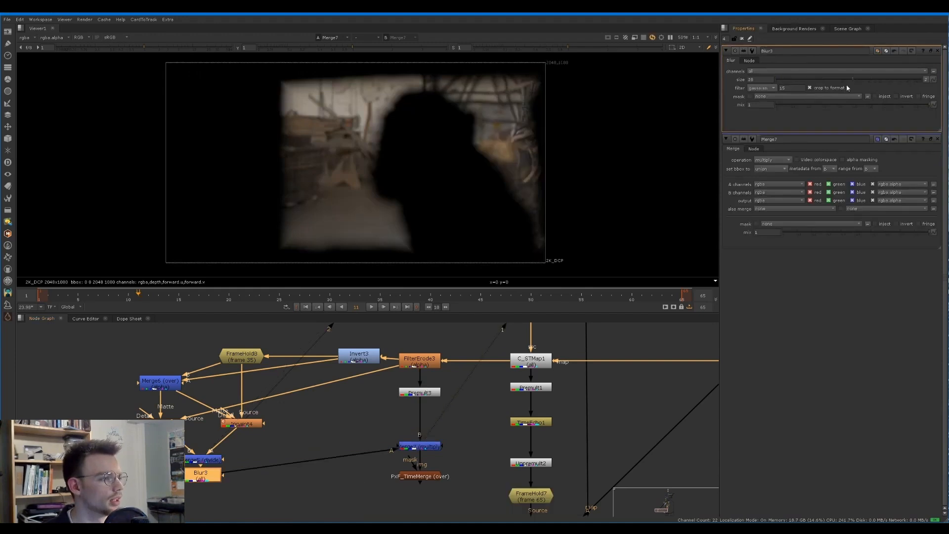
left_click_drag(847, 85, 892, 83)
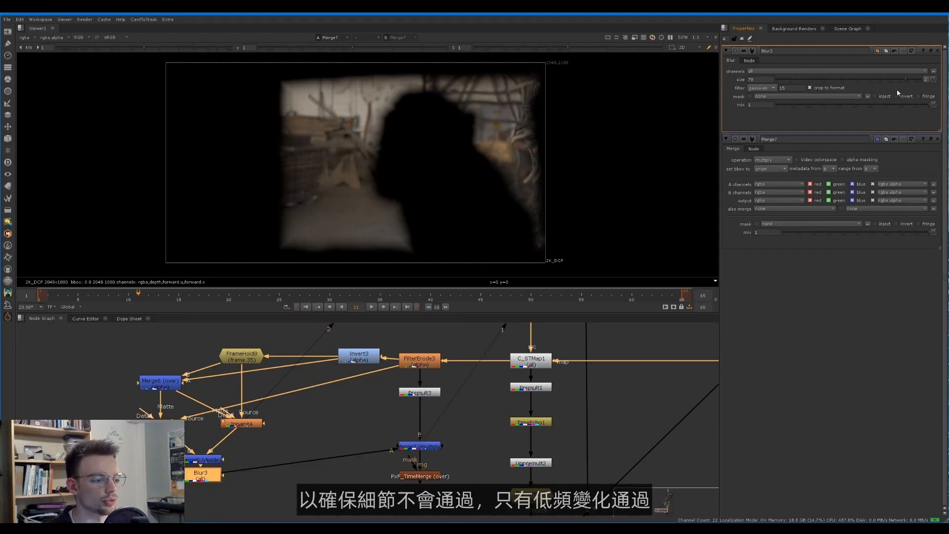
Step: Move the multiply Merge and PxF_TimeMerge down together to line up with the Blur
middle_click_drag(452, 463, 440, 410)
left_click_drag(462, 453, 368, 373)
left_click_drag(414, 394, 414, 413)
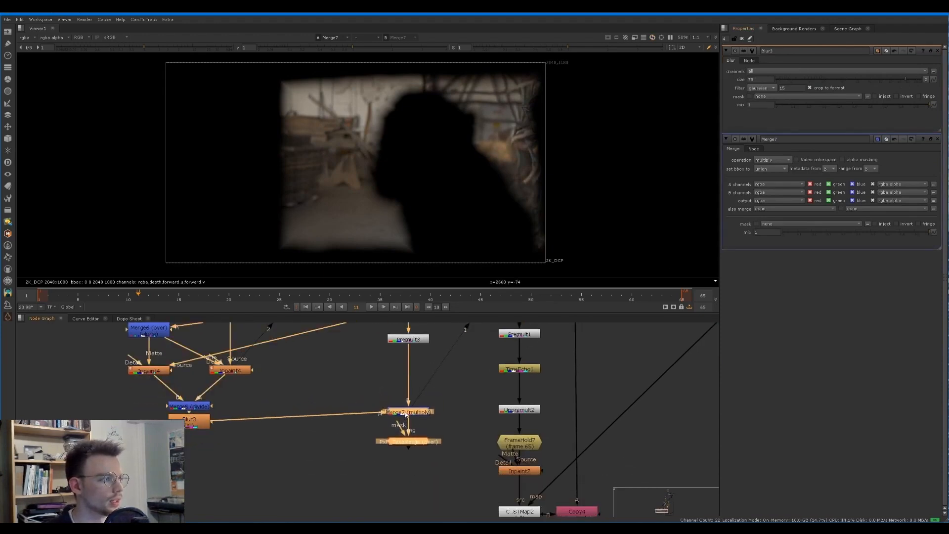
Step: View PxF_TimeMerge and exclude the alpha channel from the multiply Merge's output
left_click(435, 425)
left_click(416, 441)
key("1")
double_click(416, 441)
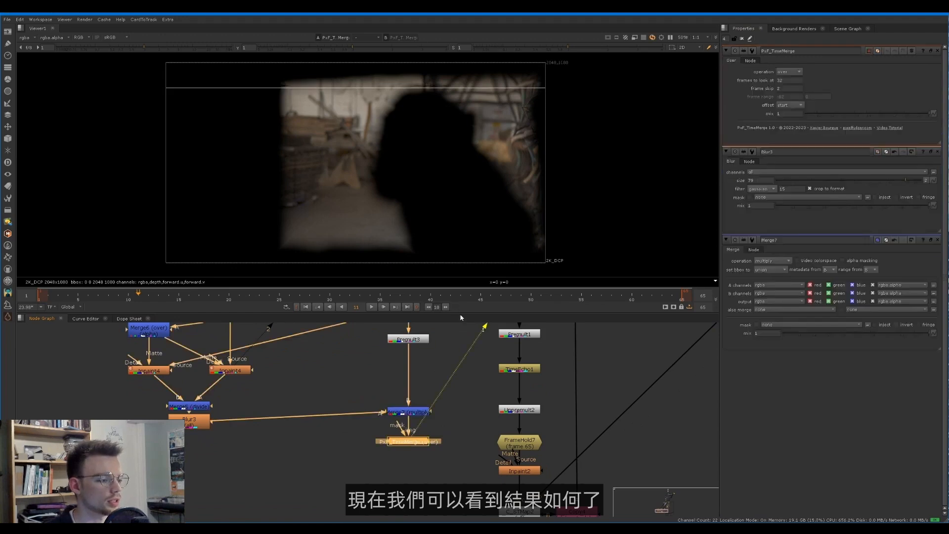
double_click(413, 414)
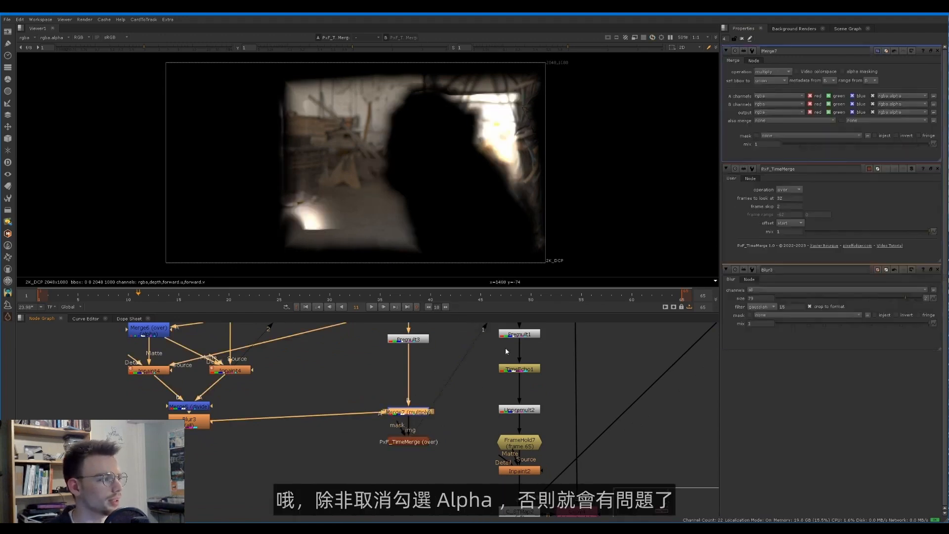
left_click(873, 113)
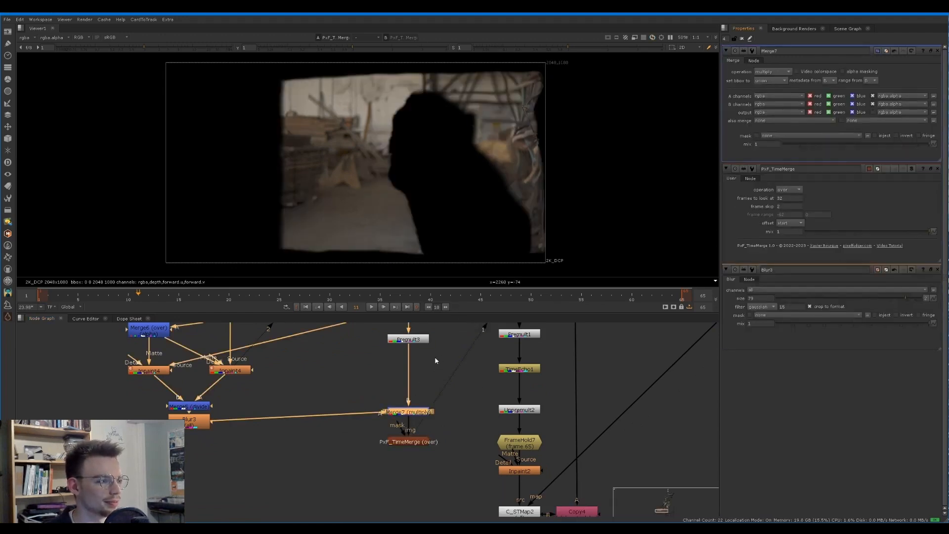
Step: Disable and re-enable the multiply Merge at frame 65 to compare the time merge with and without brightness correction
middle_click_drag(332, 387, 318, 417)
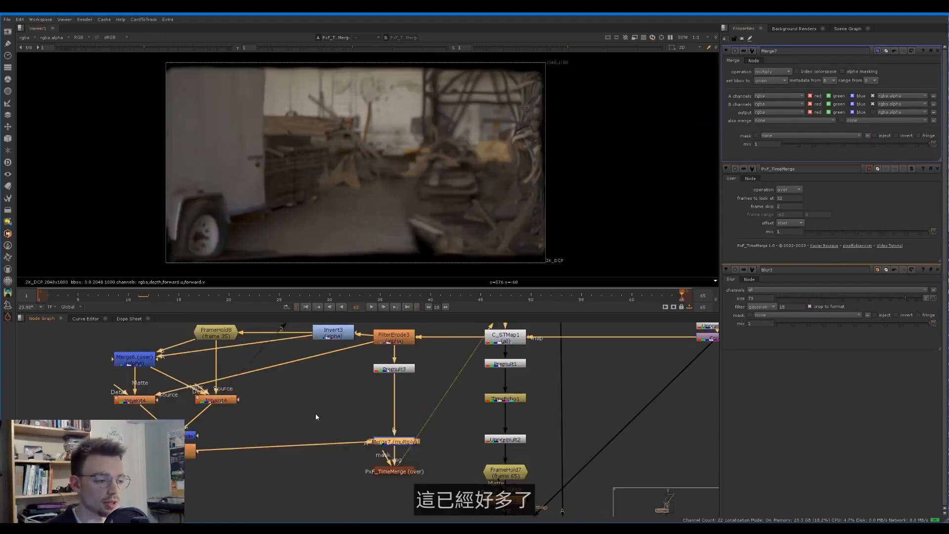
key("d")
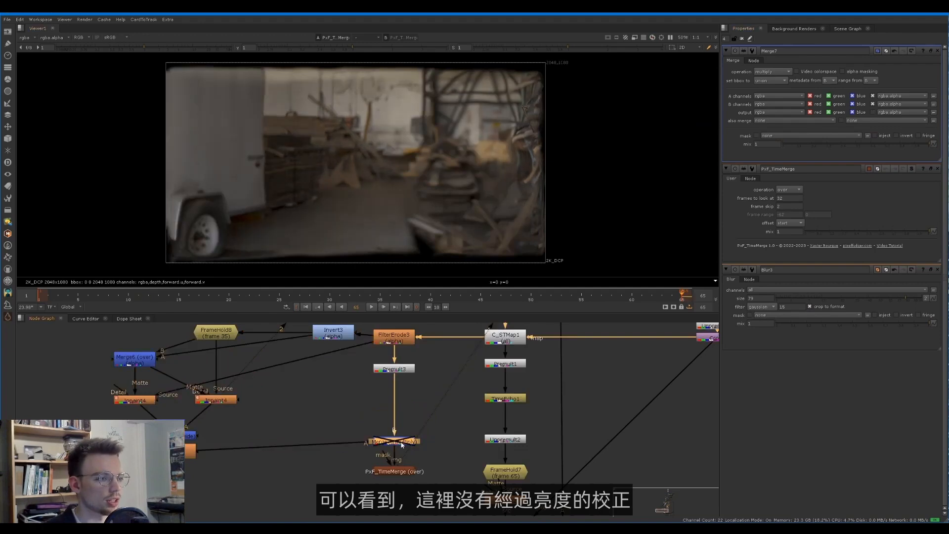
key("d")
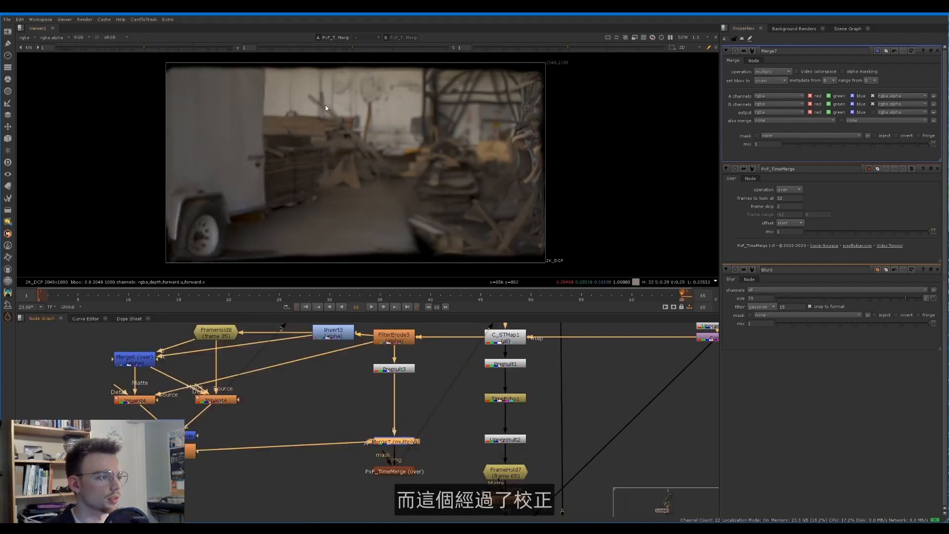
Step: Add an Unpremult after PxF_TimeMerge
middle_click_drag(396, 445, 393, 405)
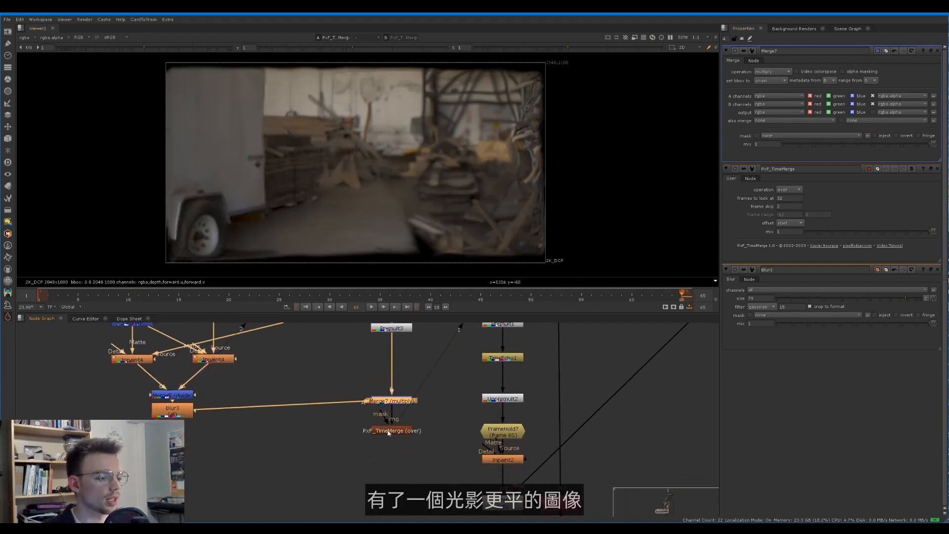
left_click(392, 433)
key("Tab")
type("un")
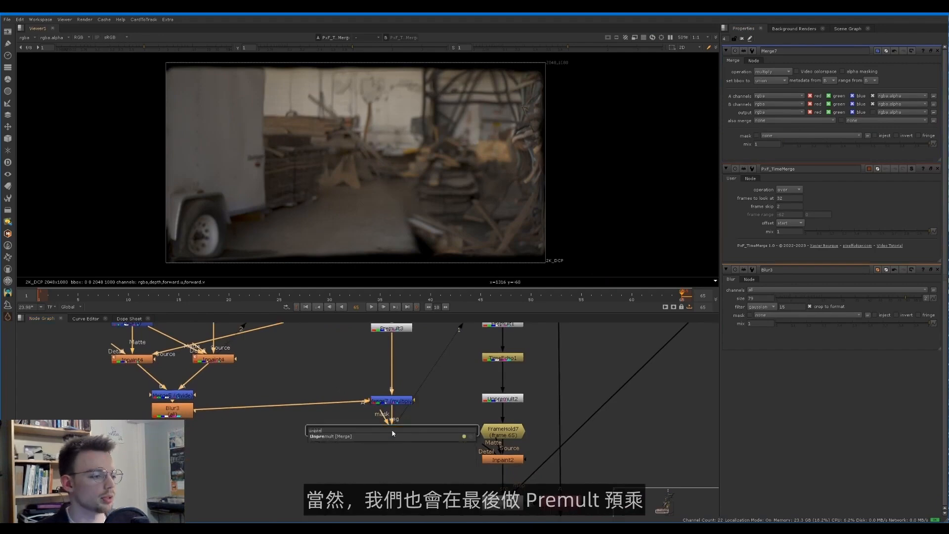
key("Return")
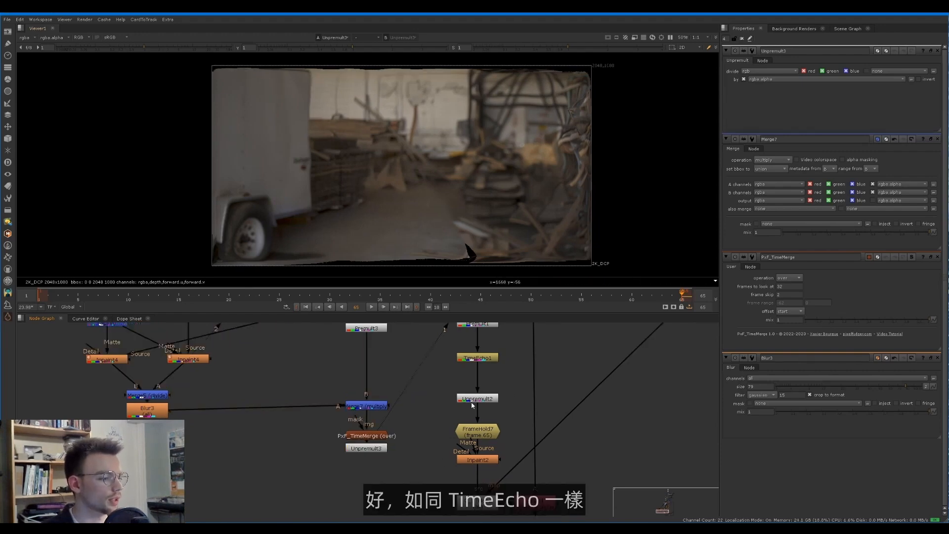
Step: Connect the new Unpremult to FrameHold7 in place of the TimeEcho branch, and move FrameHold7 and its Inpaint slightly down
middle_click_drag(451, 412, 425, 445)
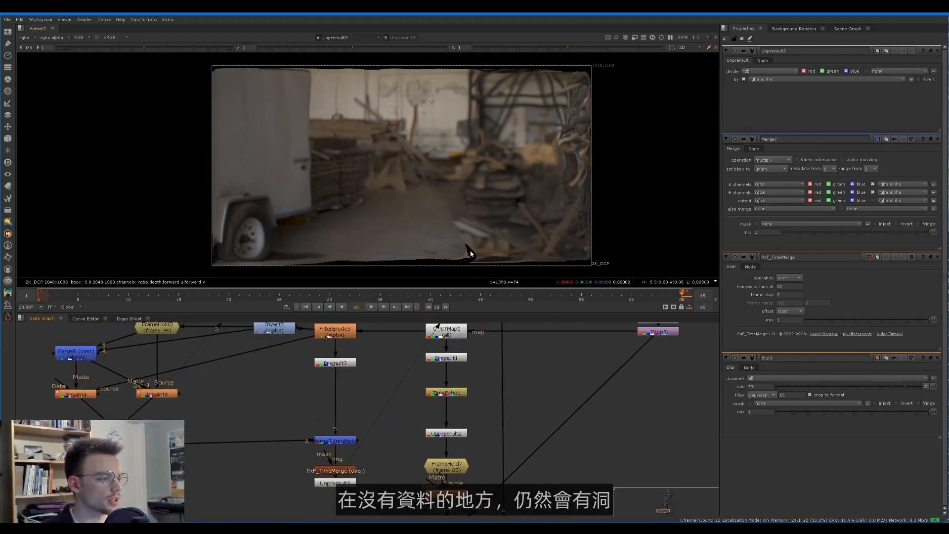
scroll(469, 253, "up", 2)
scroll(433, 213, "down", 3)
scroll(447, 237, "up", 1)
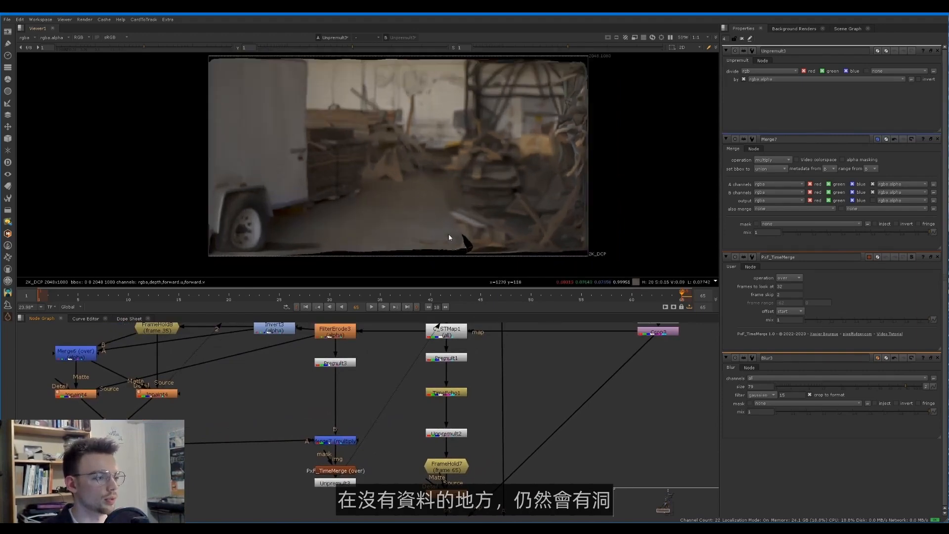
middle_click_drag(448, 450, 439, 409)
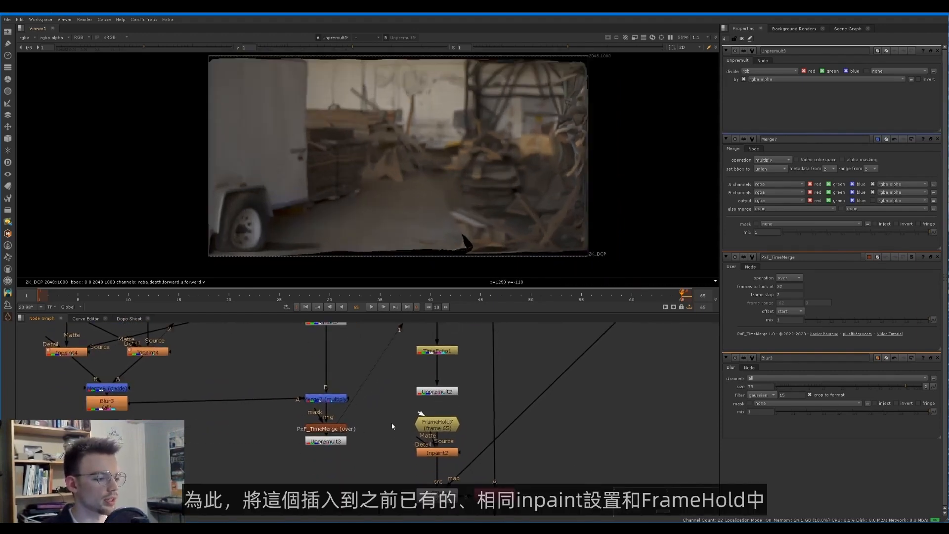
left_click_drag(439, 427, 437, 432)
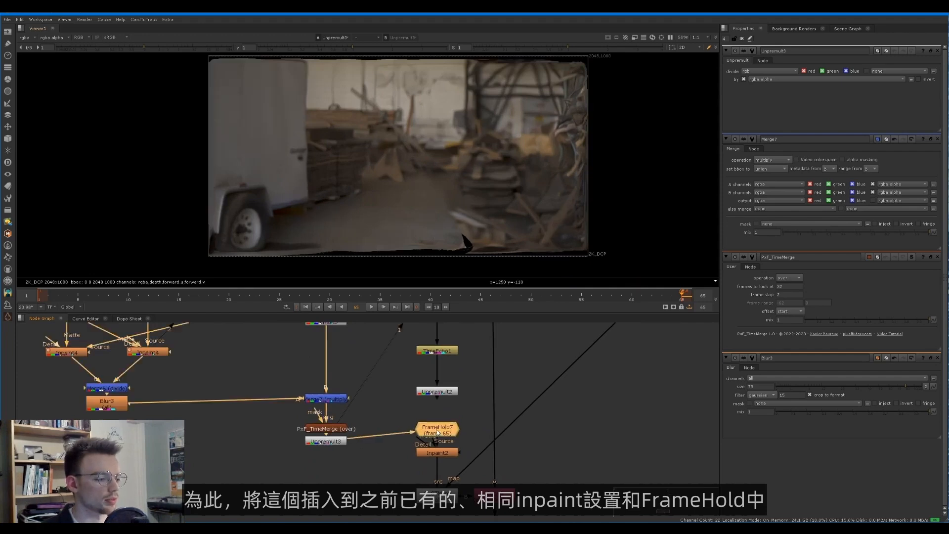
left_click_drag(387, 458, 444, 432)
left_click(406, 464)
left_click(436, 462)
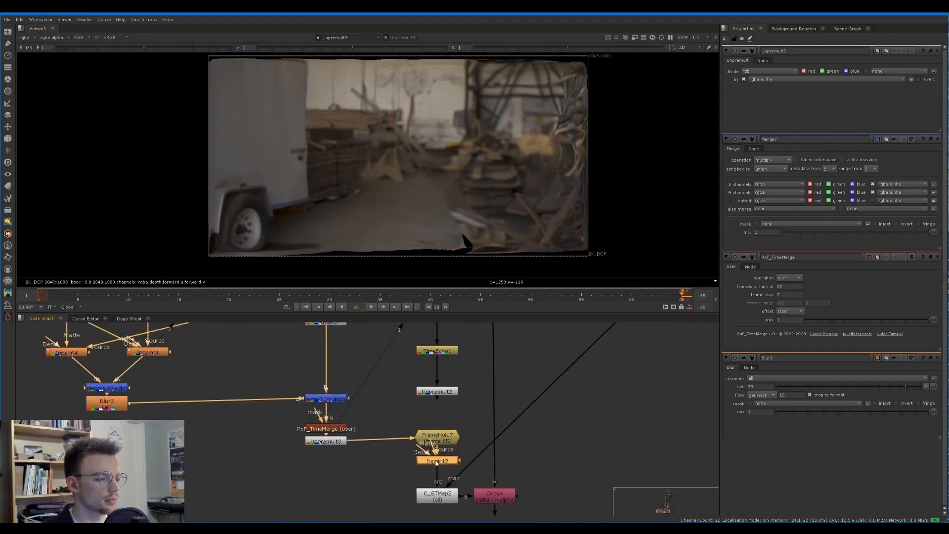
Step: View the Inpaint below FrameHold7 and C_STMap2, and play the sequence to check the paintout
key("1")
left_click(433, 493)
key("1")
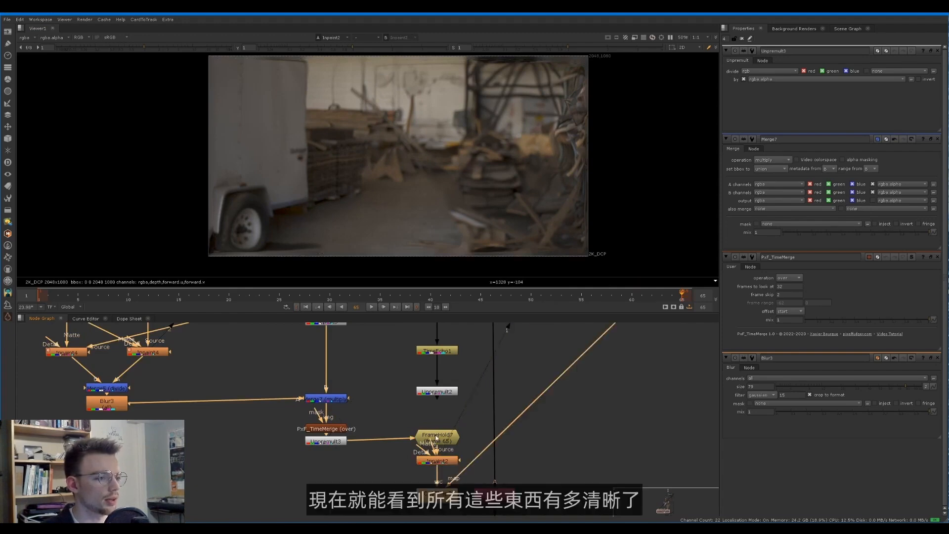
key("l")
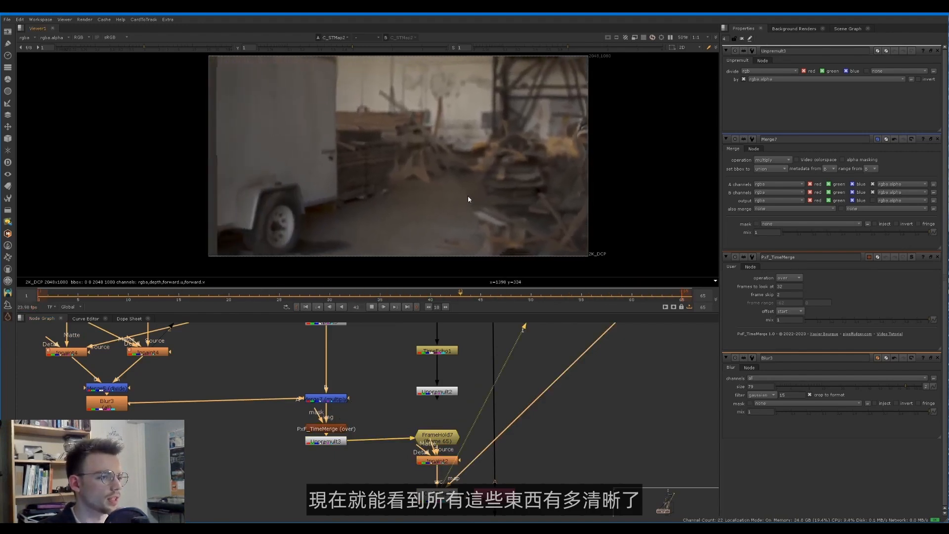
key("k")
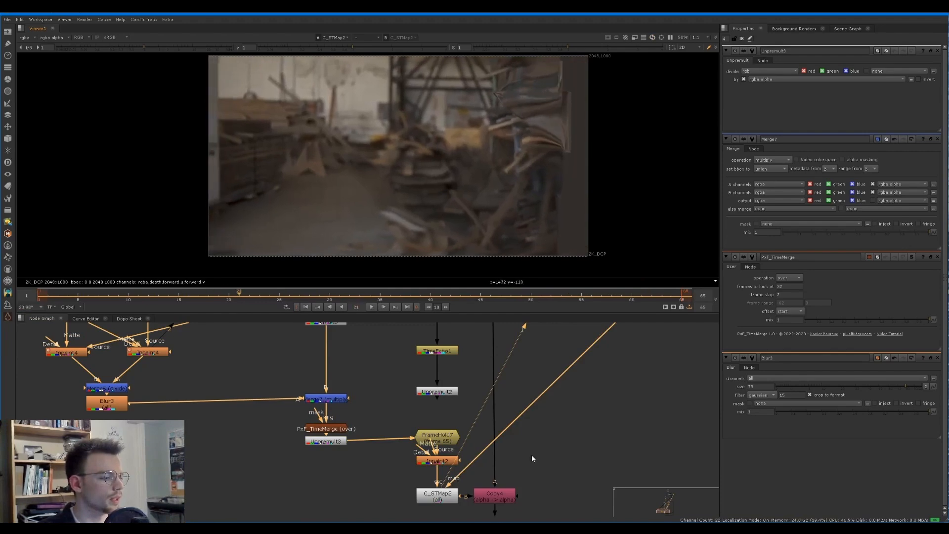
Step: View the final Merge2 and inspect the composited background at frame 21
scroll(532, 458, "down", 3)
middle_click_drag(544, 499, 421, 429)
mouse_move(489, 448)
middle_mouse_down()
mouse_move(368, 362)
mouse_move(381, 419)
middle_mouse_up()
left_click(525, 413)
key("1")
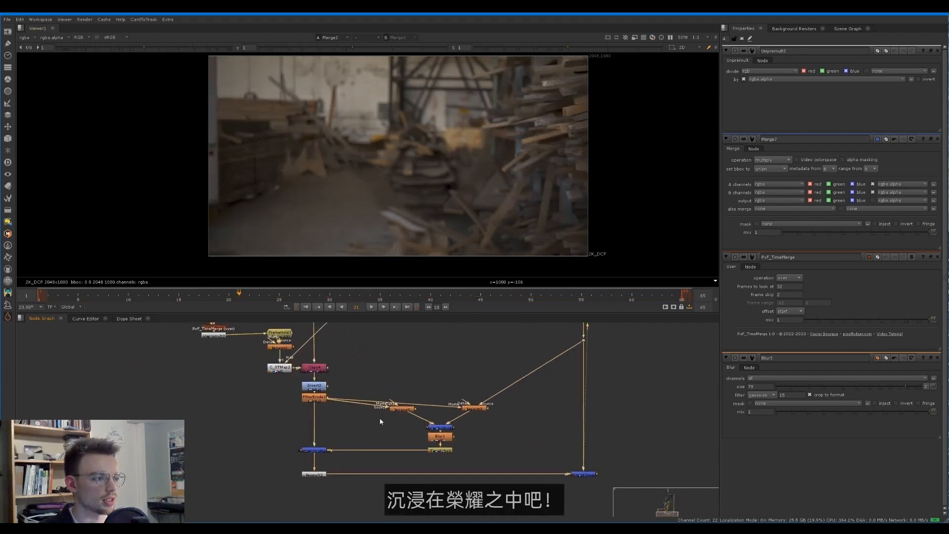
middle_click_drag(292, 341, 402, 422)
middle_click_drag(358, 366, 391, 407)
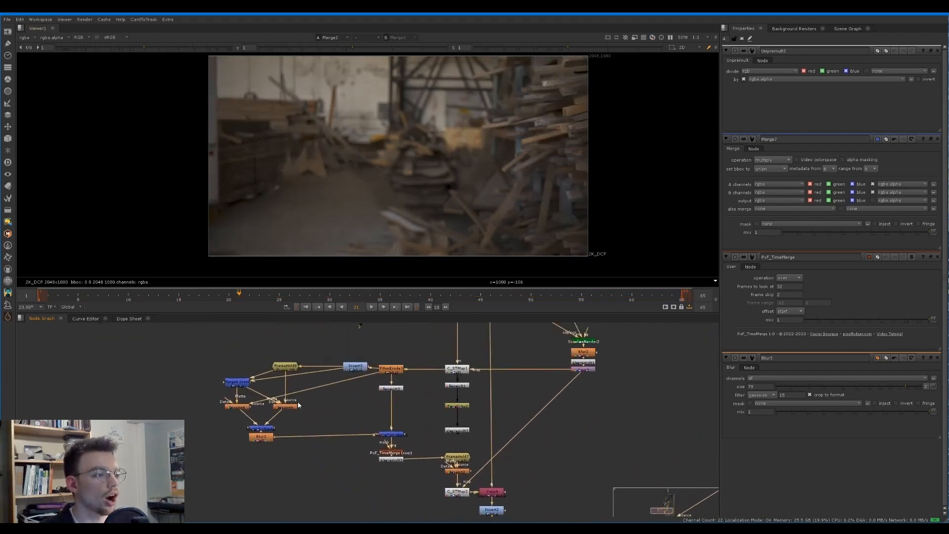
scroll(339, 197, "up", 2)
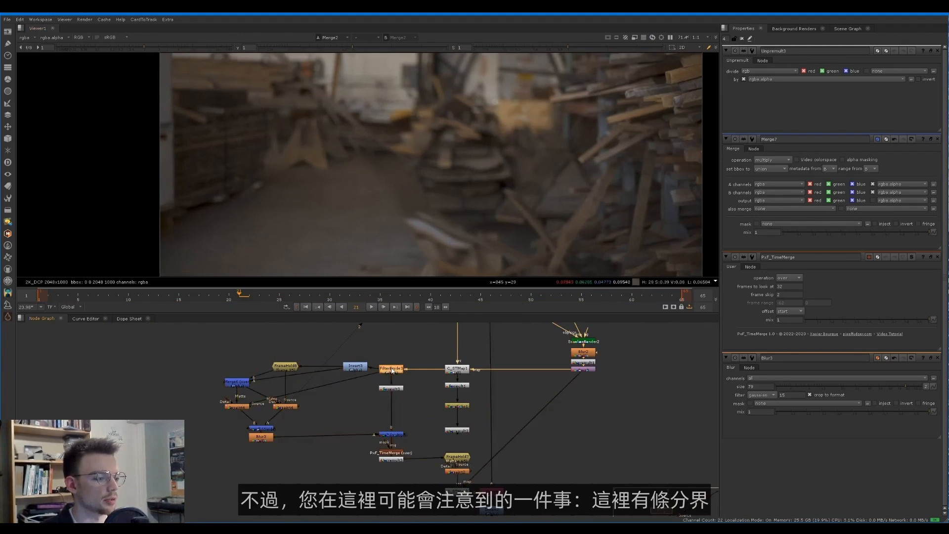
Step: View the multiply Merge and FrameHold7, toggling FilterErode3 off and on to compare the seam on the floor
left_click(392, 435)
key("1")
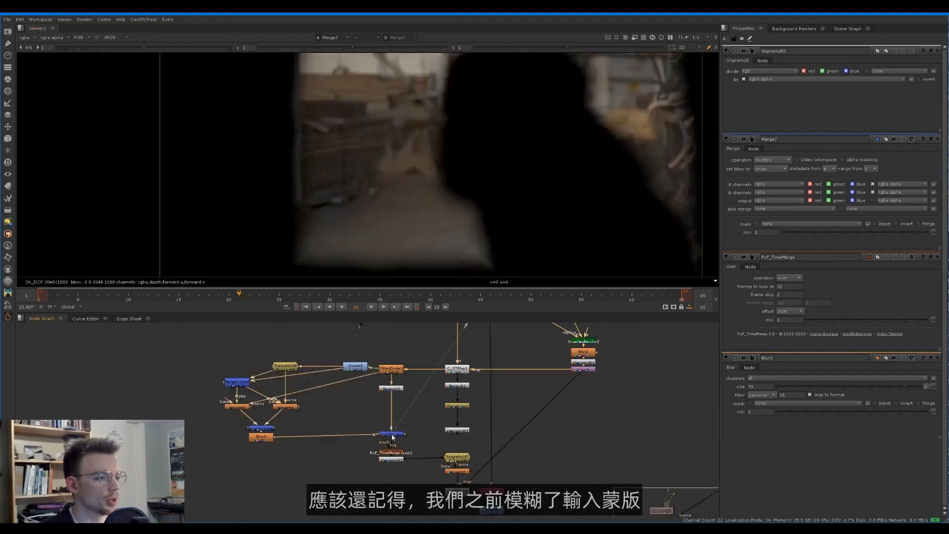
left_click(457, 463)
key("1")
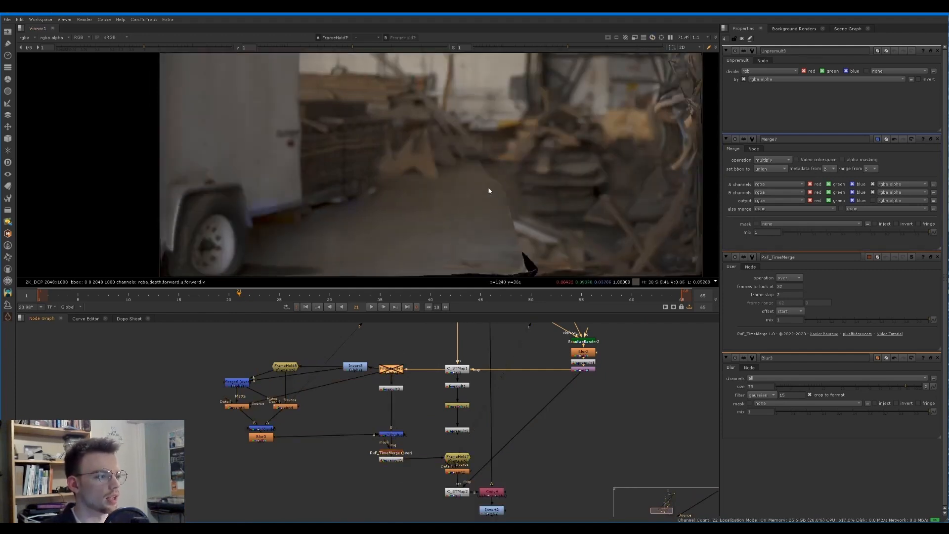
key("d")
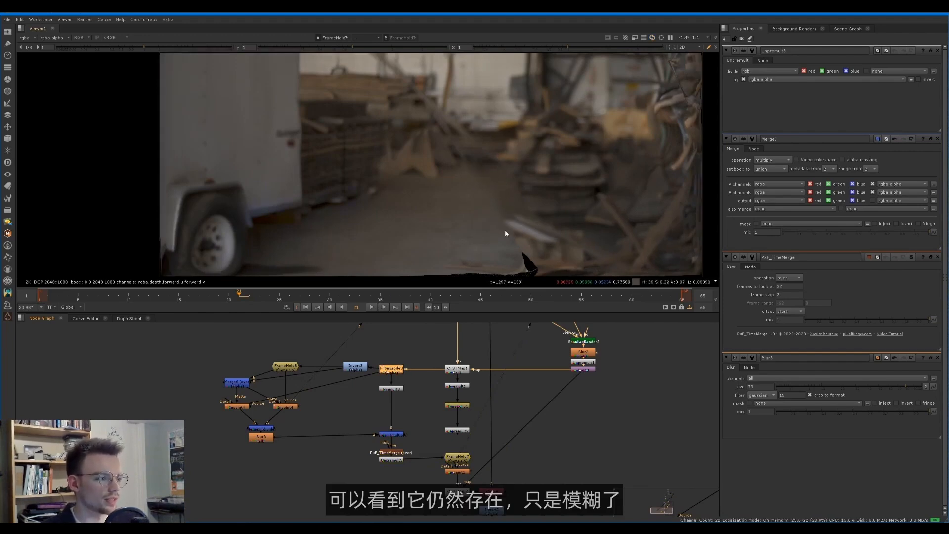
Step: Set the Smoothness of the Inpaint fed by FrameHold8 to 1 and inspect the blue fringe near the trailer wheel
double_click(293, 408)
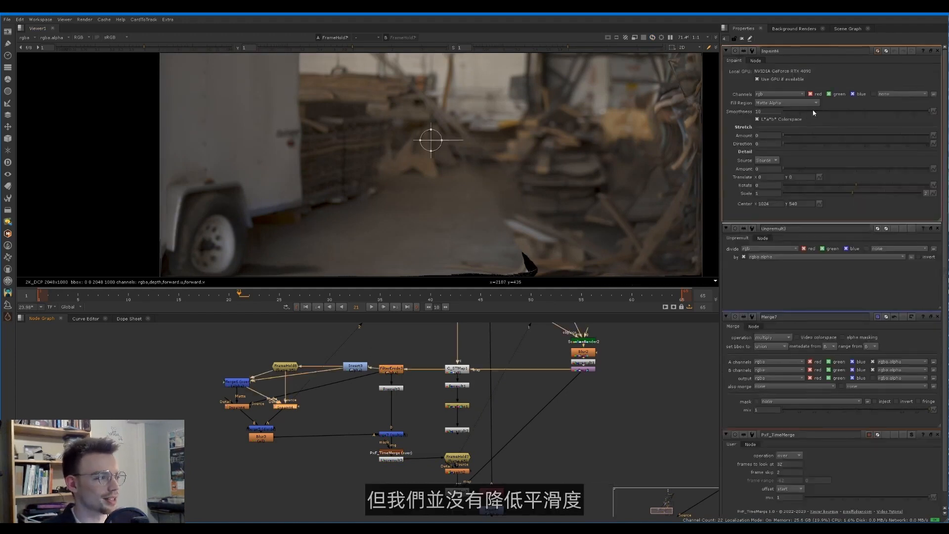
left_click_drag(814, 113, 604, 165)
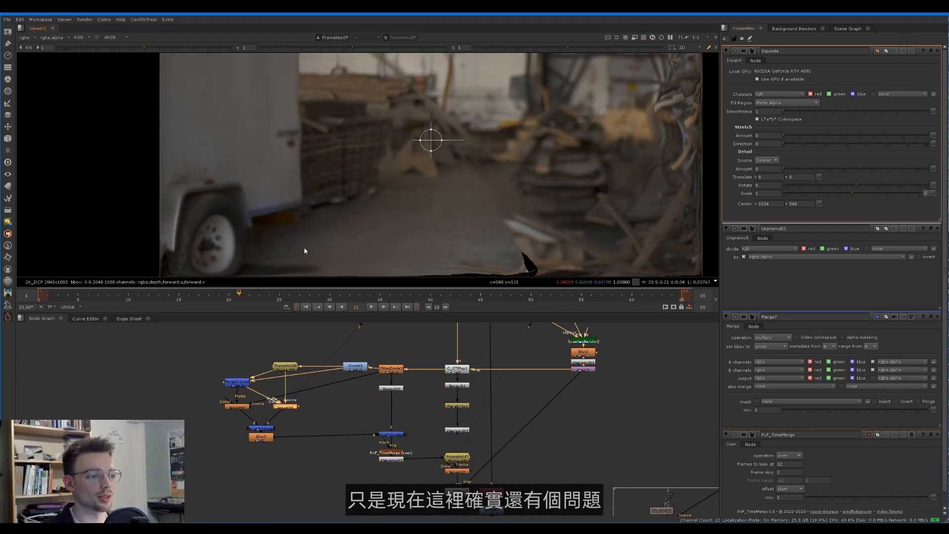
scroll(255, 227, "up", 3)
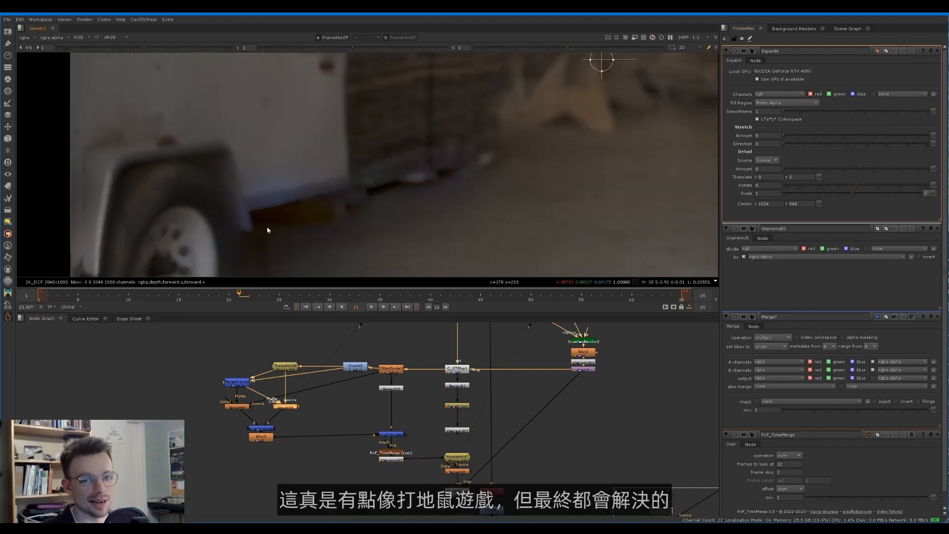
middle_click_drag(341, 231, 309, 217)
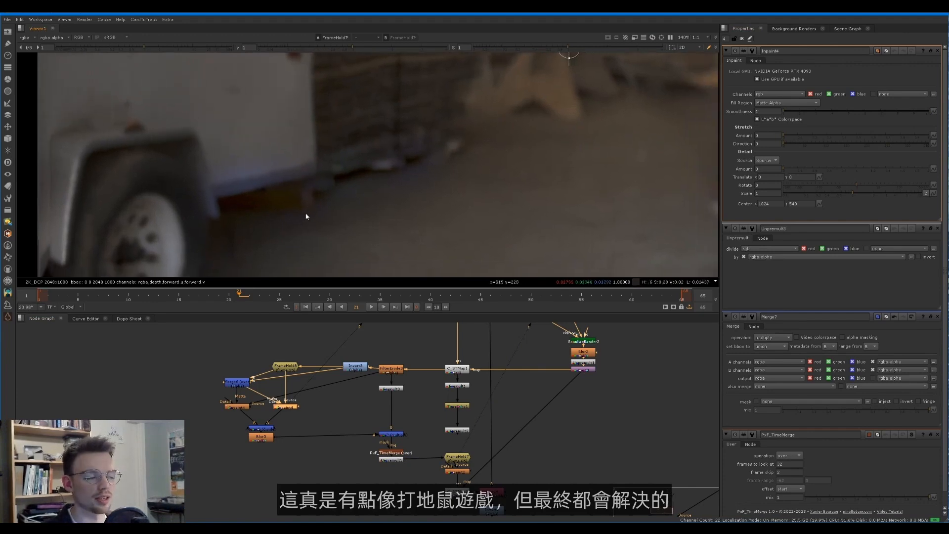
left_click_drag(245, 184, 334, 229, "ctrl")
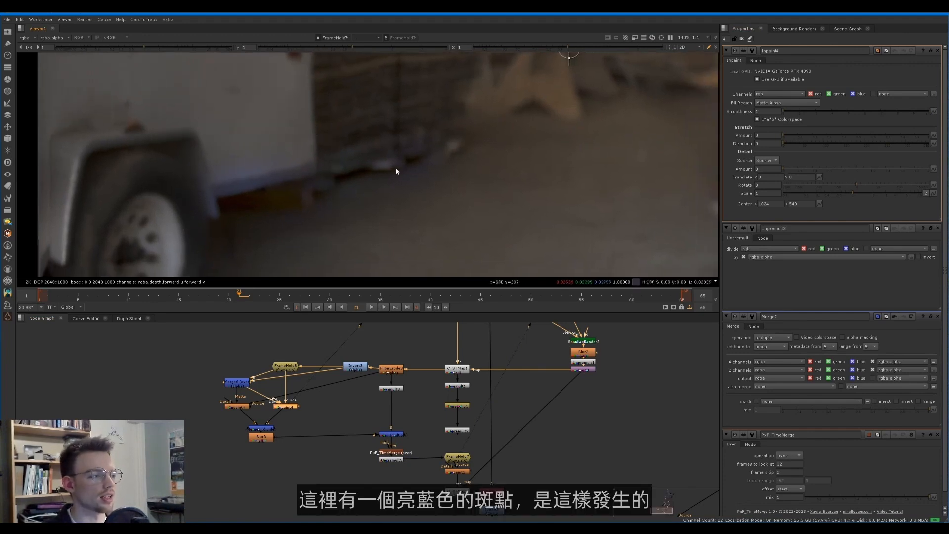
Step: Close all node properties and examine the divide Merge with the viewer gain lowered to 0.29 for blue artifacts
left_click(937, 51, "ctrl")
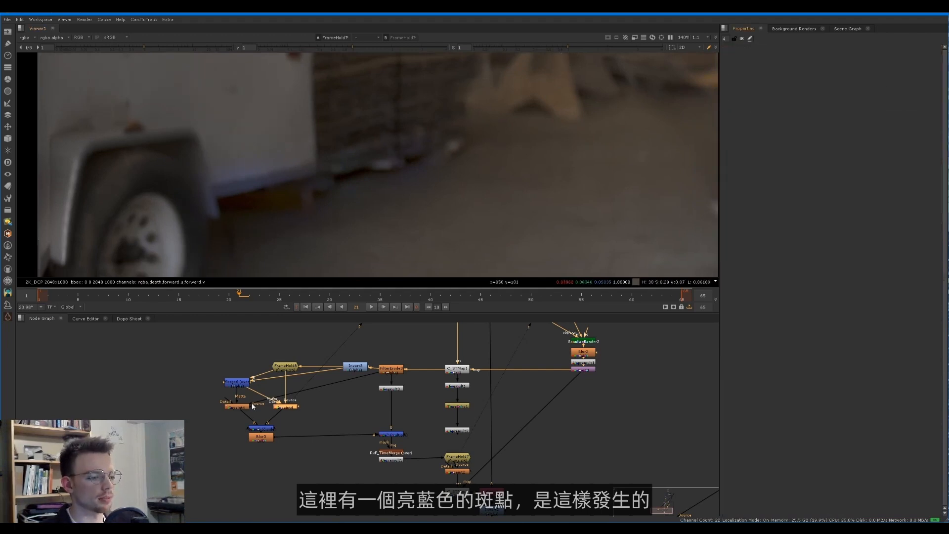
left_click(248, 406)
key("1")
left_click(261, 429)
key("1")
scroll(341, 180, "up", 5)
scroll(341, 180, "down", 3)
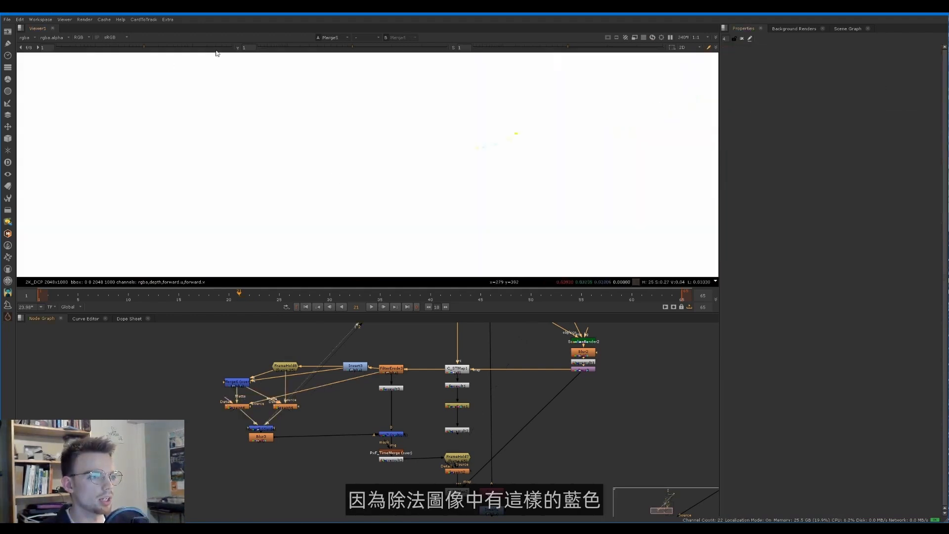
left_click_drag(143, 50, 117, 52)
scroll(464, 172, "down", 4)
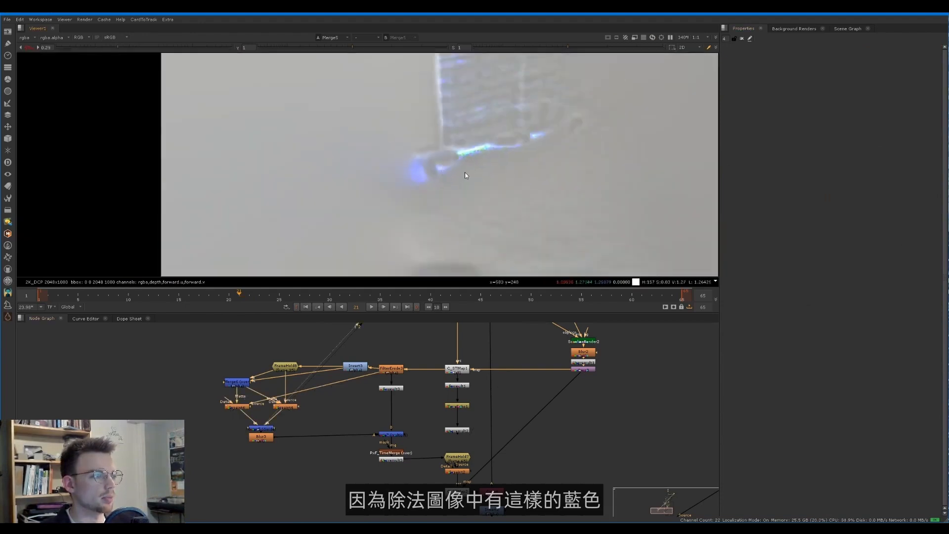
middle_click_drag(363, 204, 361, 173)
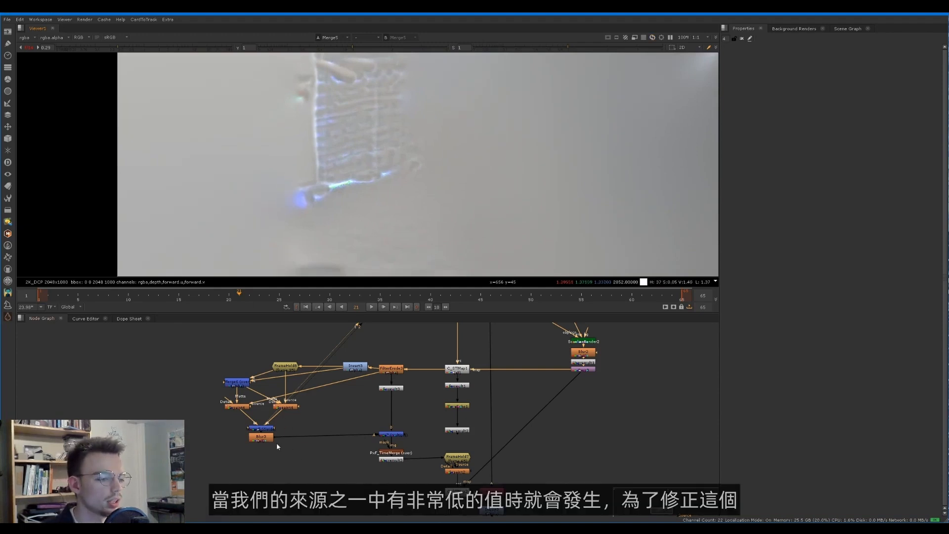
Step: Insert a Grade with lift 0.01 and its clone between the two Inpaints and the divide Merge, and check FrameHold7
scroll(220, 413, "up", 3)
key("g")
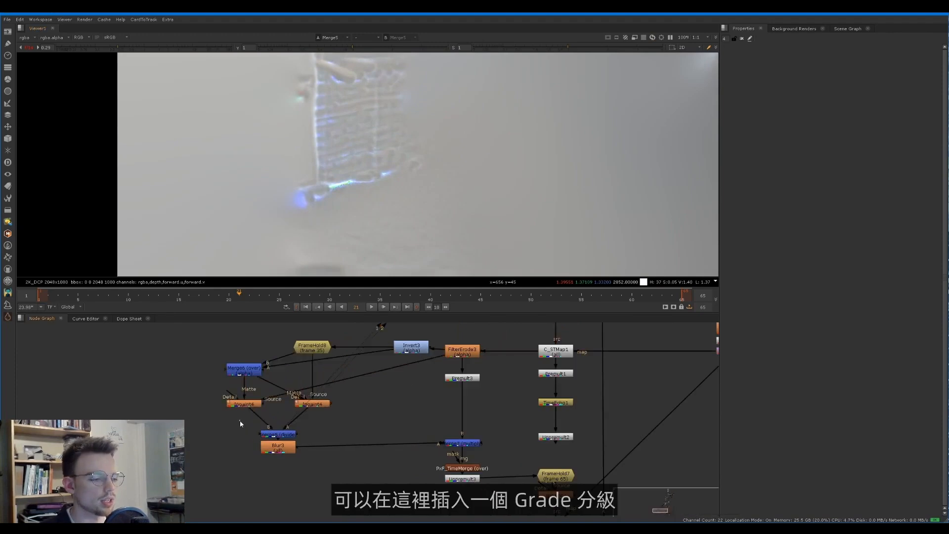
left_click_drag(257, 417, 244, 421)
key("alt+k")
left_click_drag(313, 435, 312, 419)
double_click(312, 418)
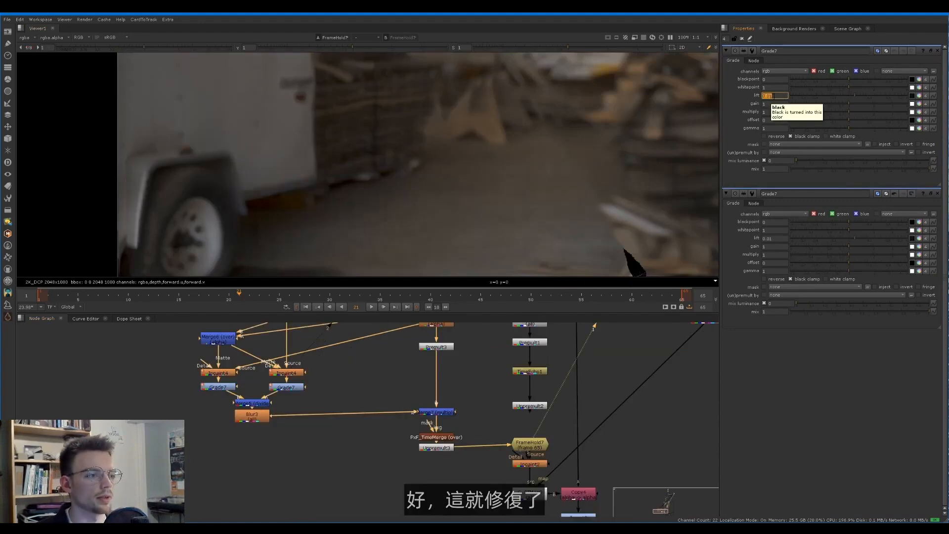
key("f")
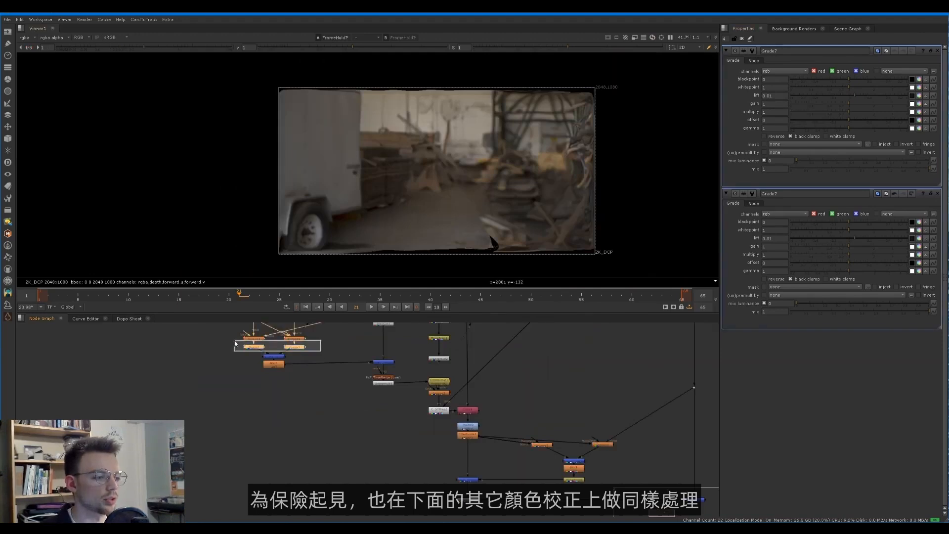
Step: Paste the cloned Grades with lift 0.01 between the two lower Inpaints and their divide Merge
key("ctrl+v")
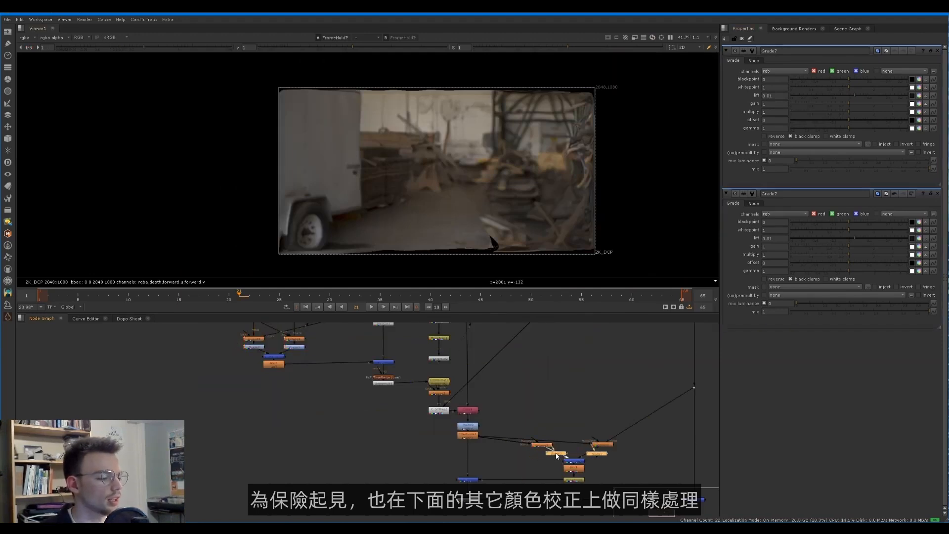
left_click_drag(556, 455, 589, 455)
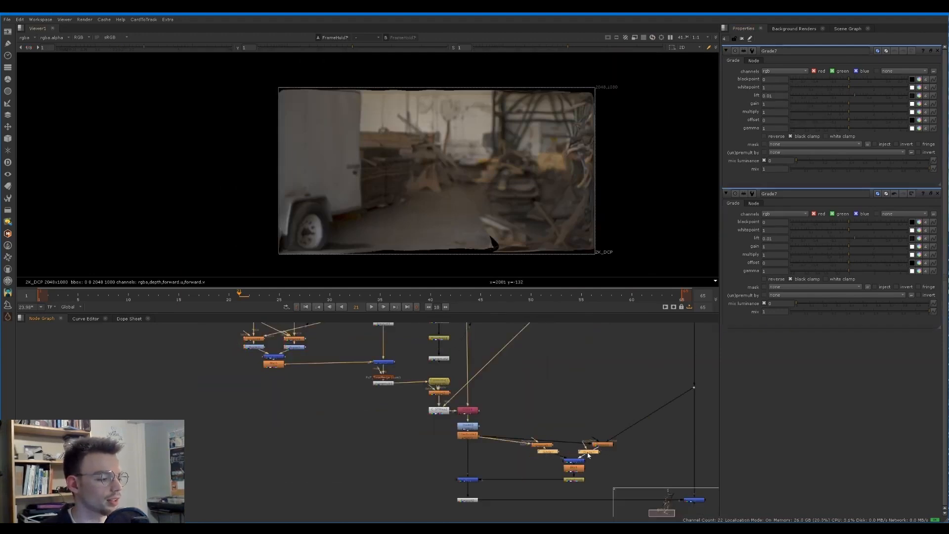
left_click(595, 454)
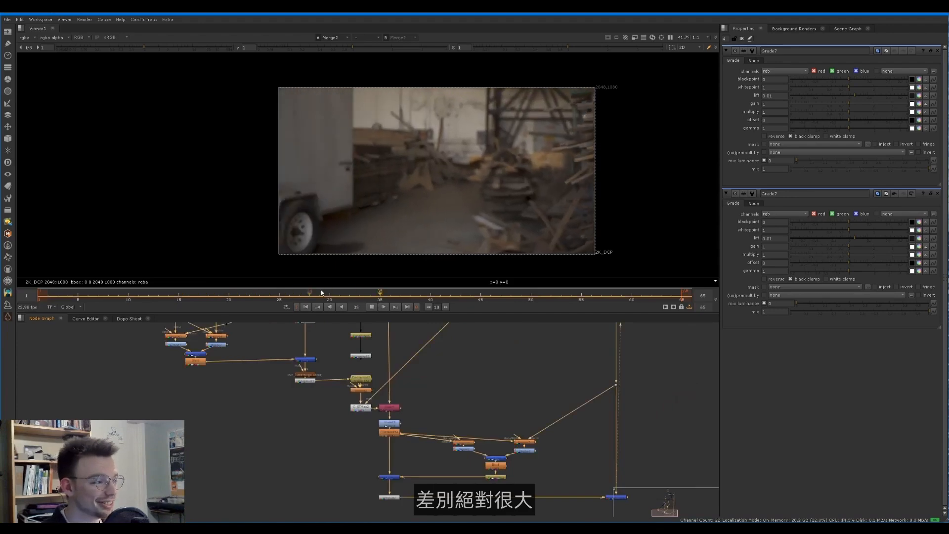
Step: Compare the paintout playback with the TimeEcho version and reconnect FrameHold7 to the Unpremult below PxF_TimeMerge
middle_click_drag(318, 370, 391, 433)
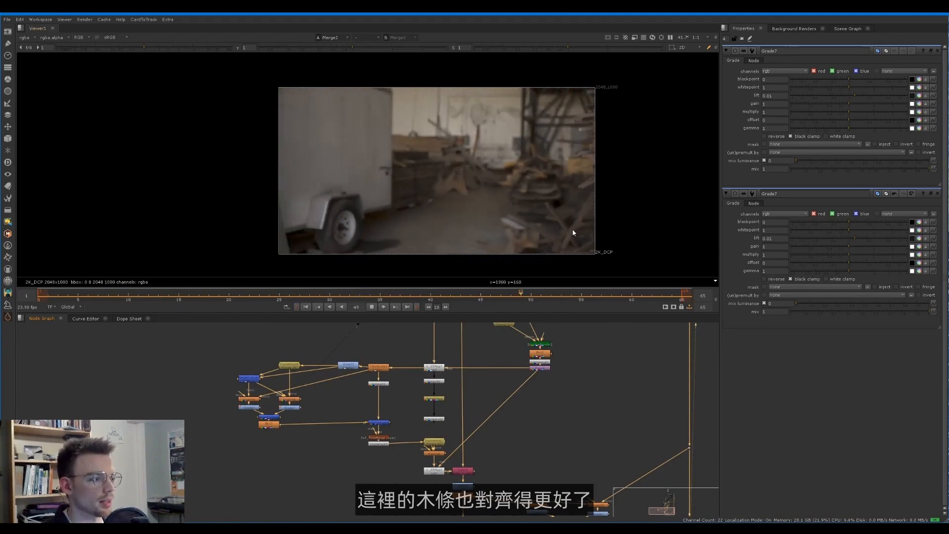
scroll(440, 375, "up", 3)
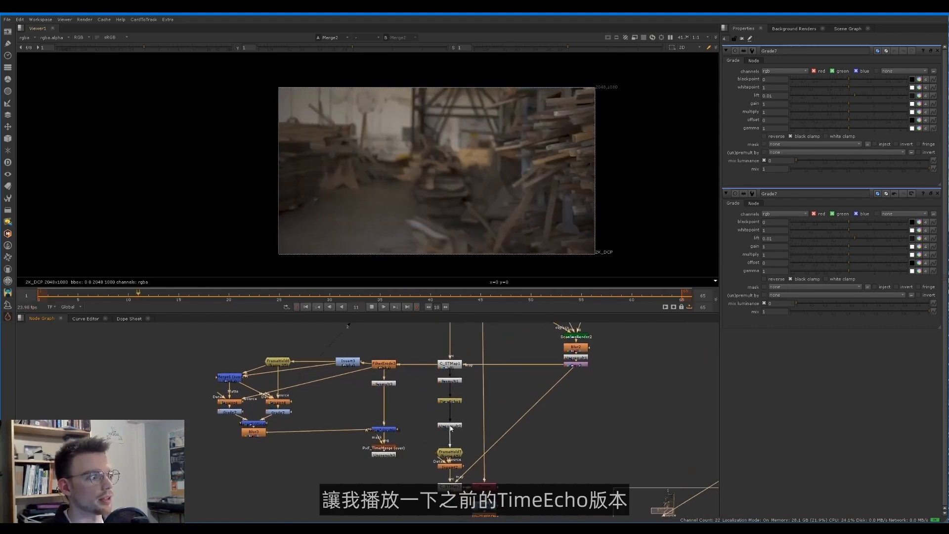
left_click_drag(451, 428, 391, 457)
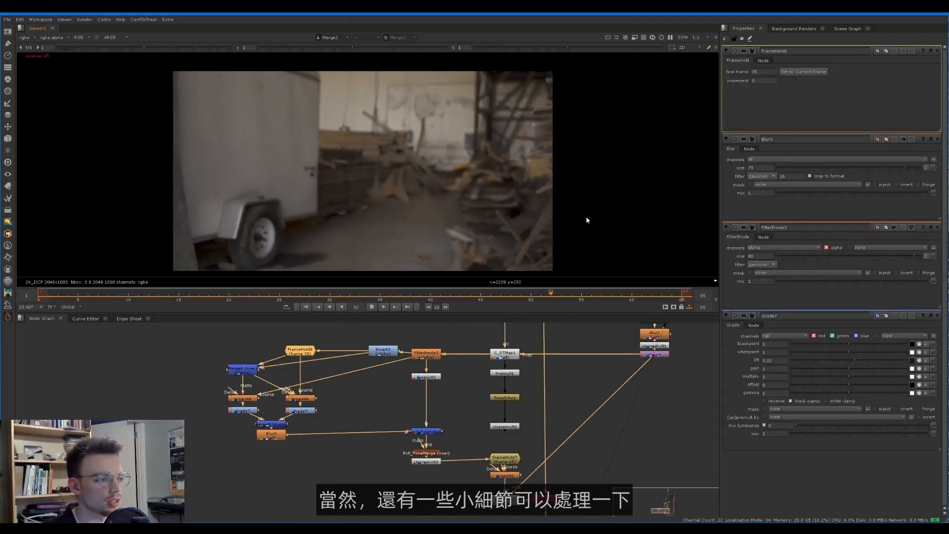
Step: Inspect the remaining line in the paintout, set FrameHold8's first frame to 15 and play the result
left_click(188, 296)
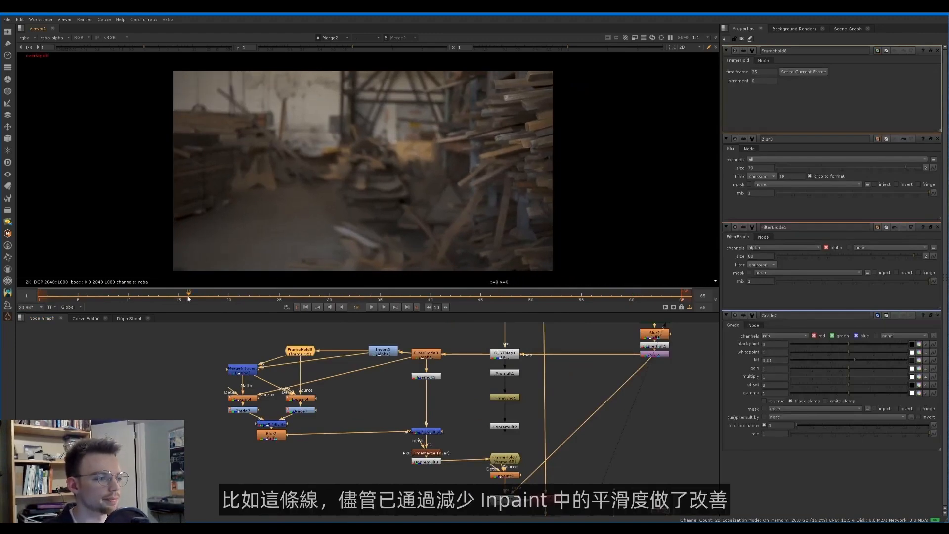
left_click_drag(189, 298, 230, 296)
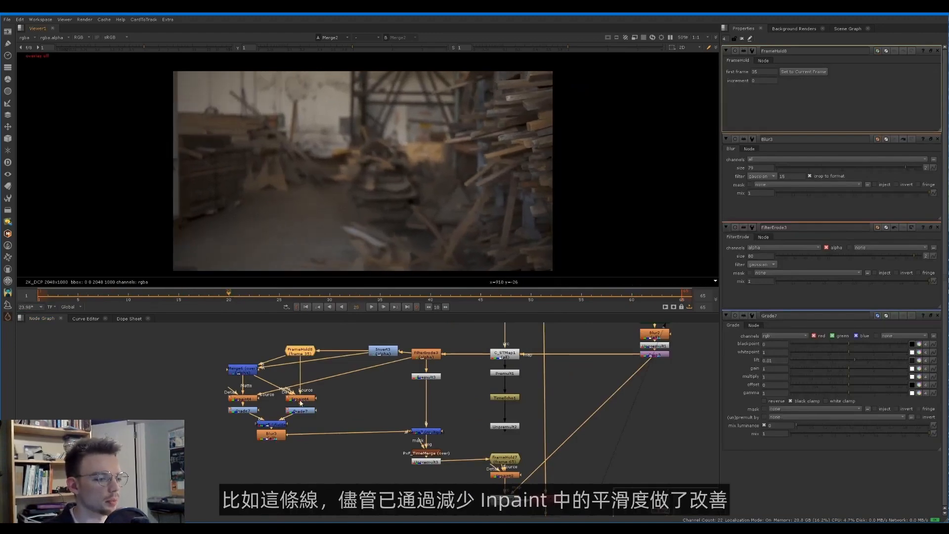
double_click(300, 399)
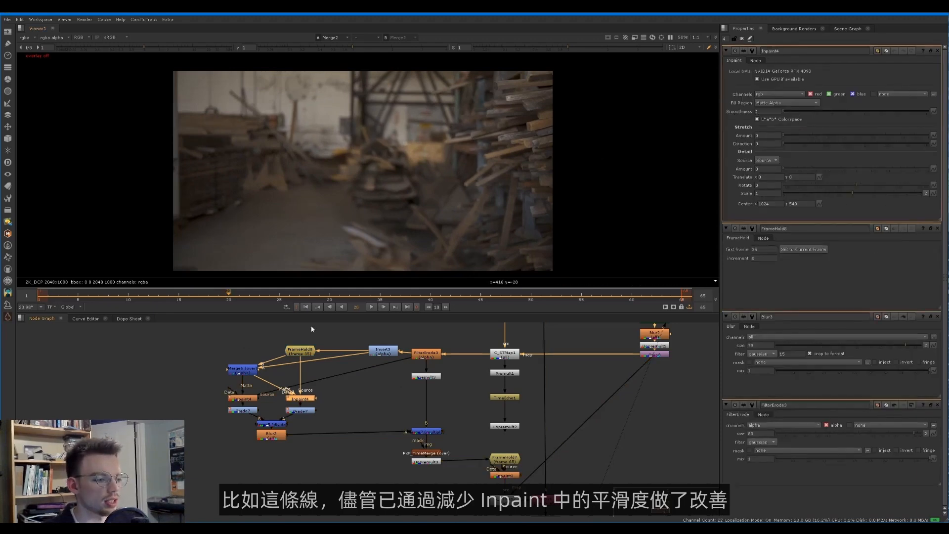
double_click(294, 355)
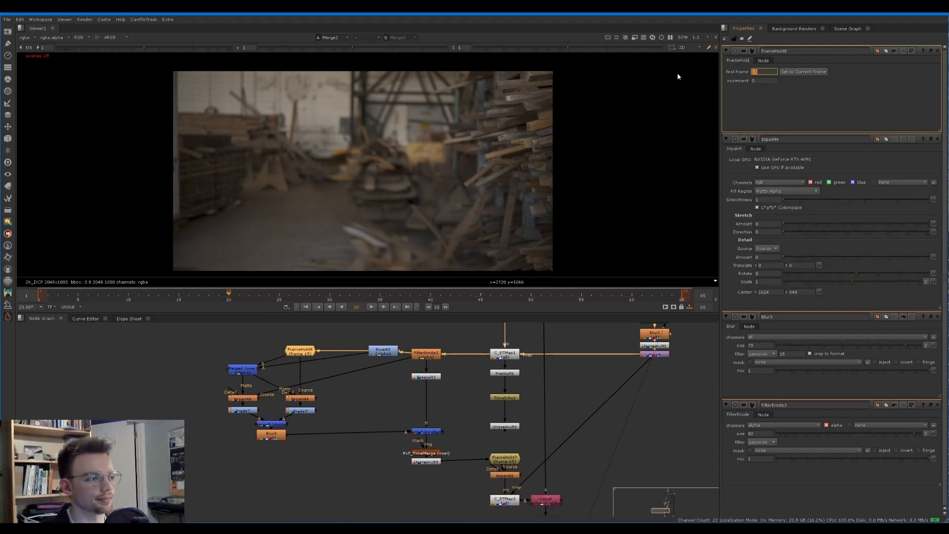
key("l")
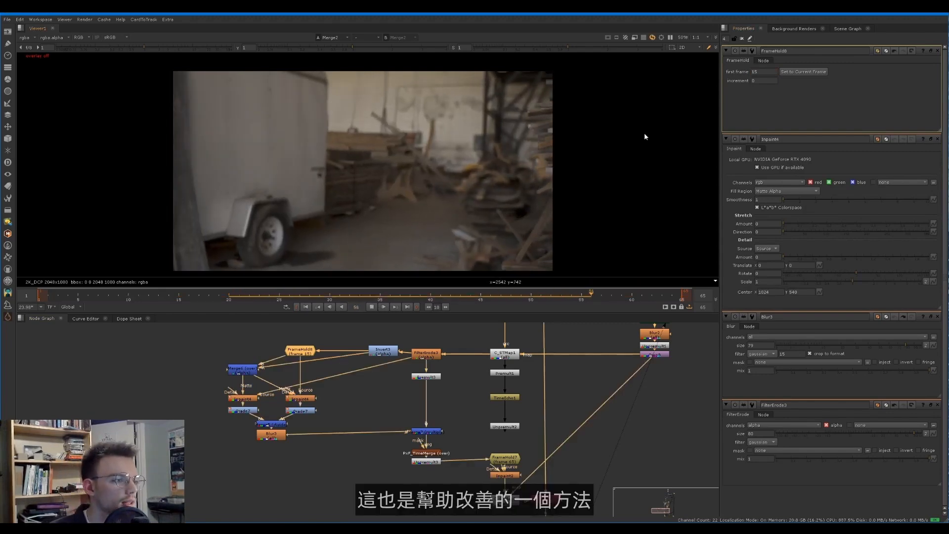
key("k")
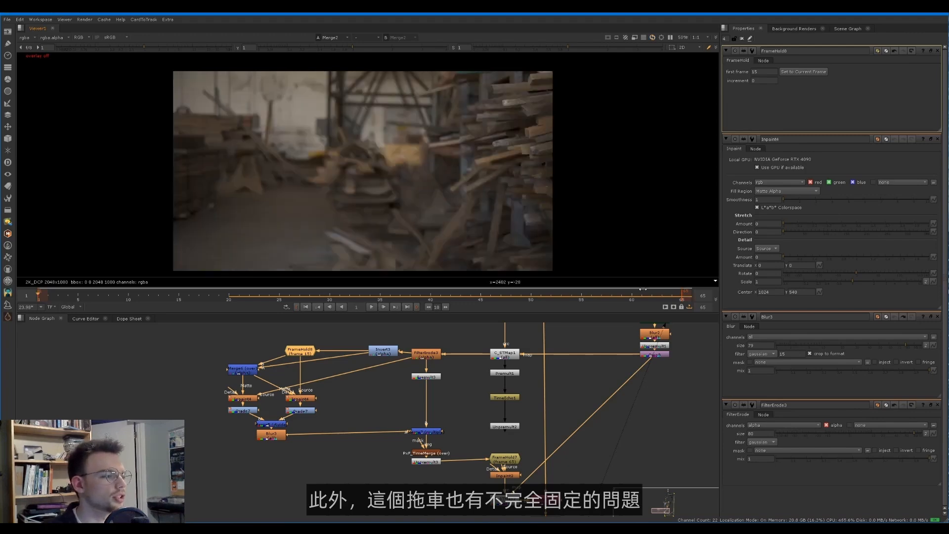
Step: Examine the trailer edge on frame 65 and view ScanlineRender1 to check the point density around the trailer
left_click(682, 298)
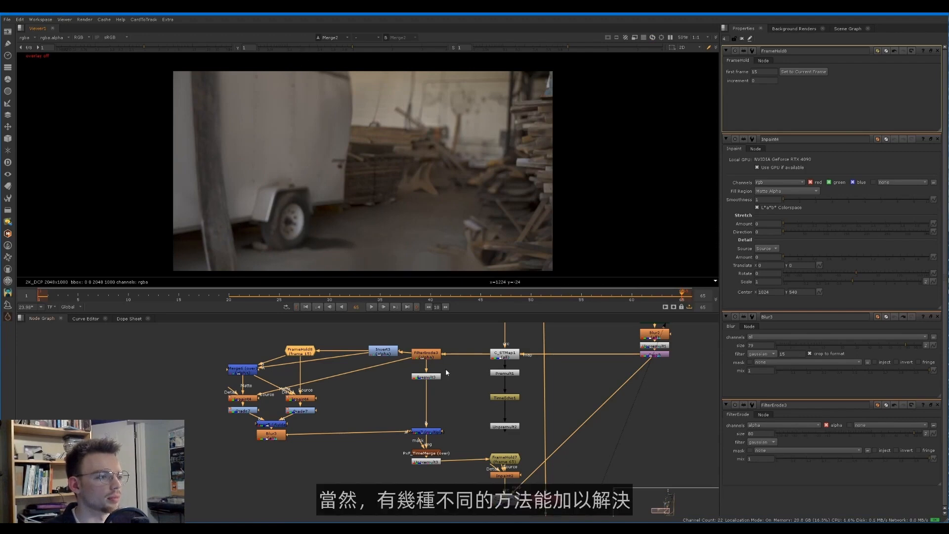
middle_click_drag(503, 417, 460, 435)
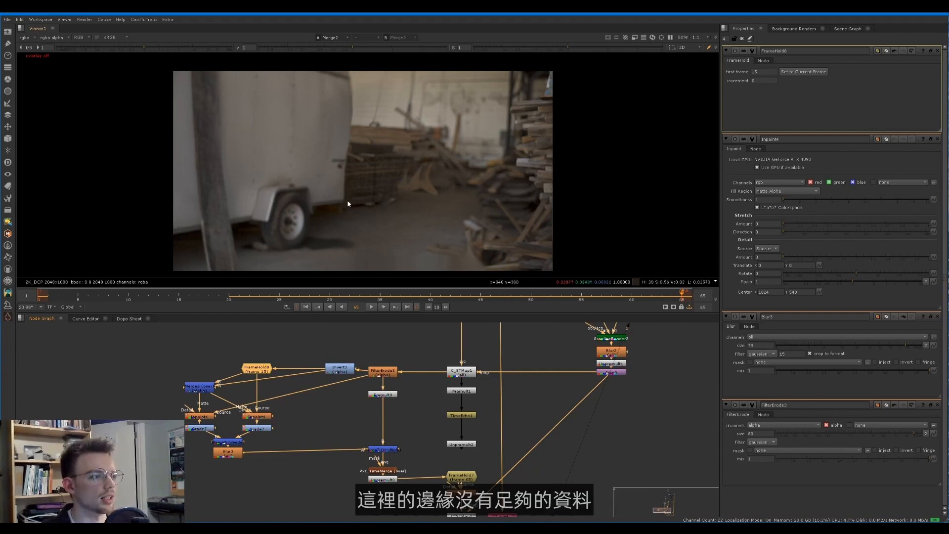
middle_click_drag(499, 369, 434, 428)
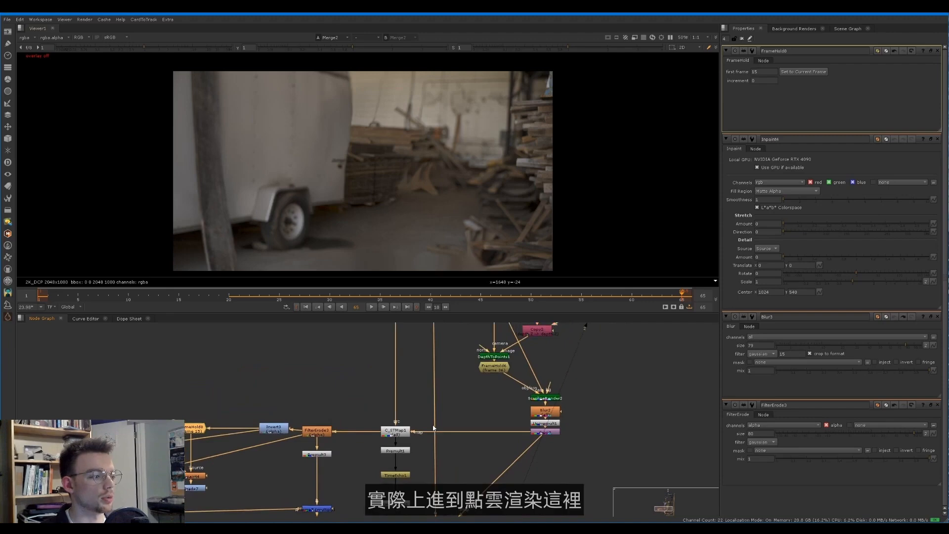
scroll(480, 373, "down", 3)
middle_click_drag(480, 373, 450, 419)
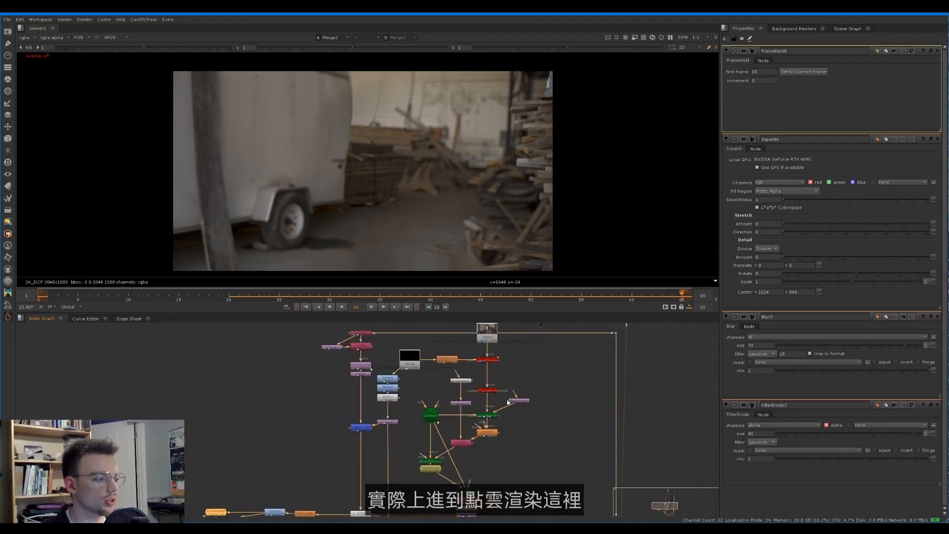
scroll(507, 402, "up", 3)
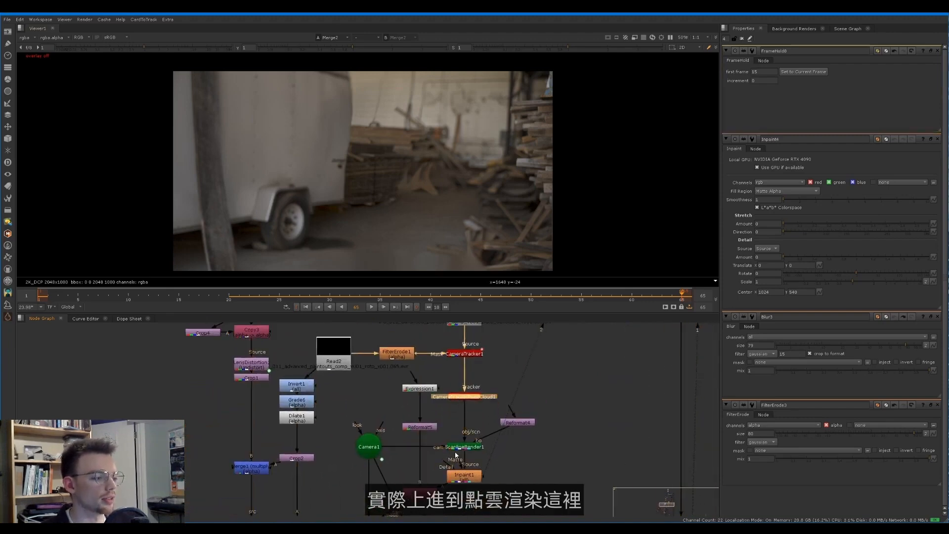
left_click(456, 450)
key("1")
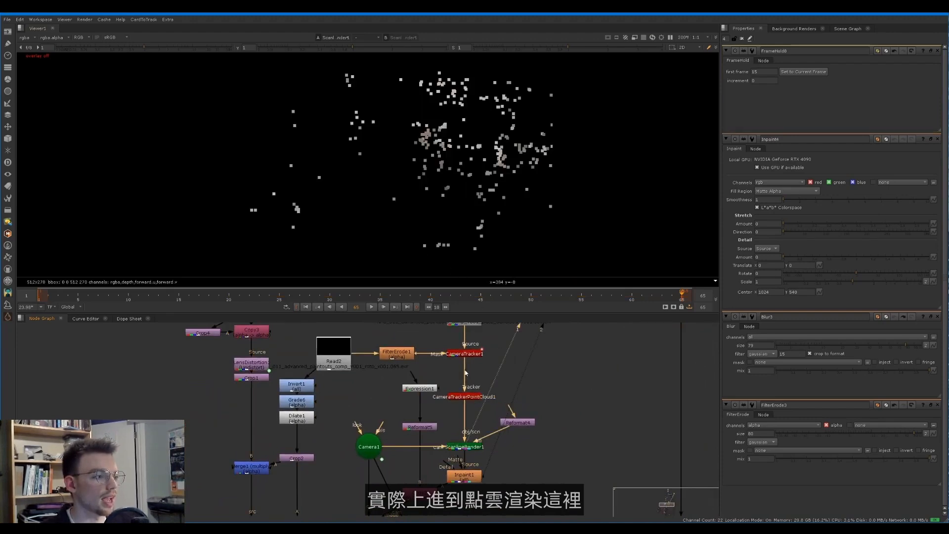
left_click_drag(379, 228, 230, 44)
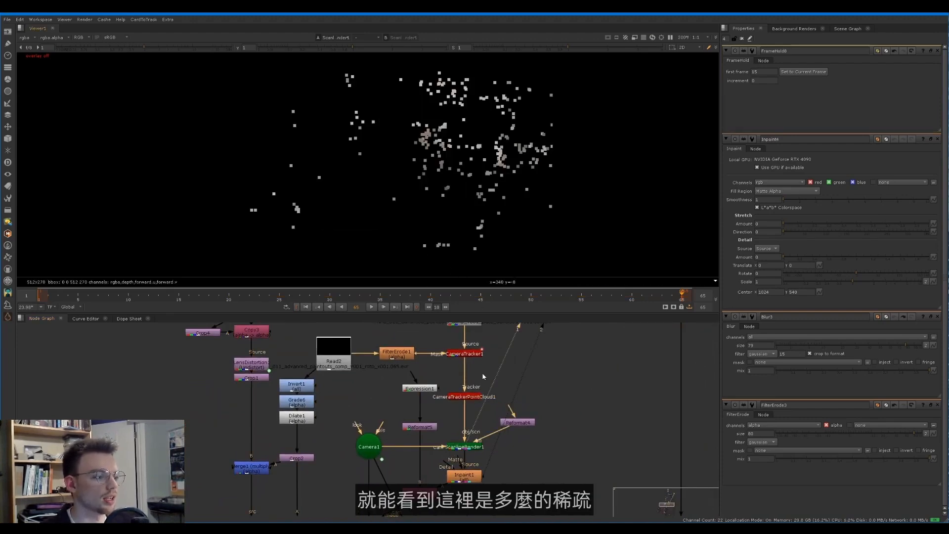
Step: View the Read3 plate and align a ModelBuilder card to the trailer's side wall on frames 42 and 52
middle_click_drag(468, 340, 429, 394)
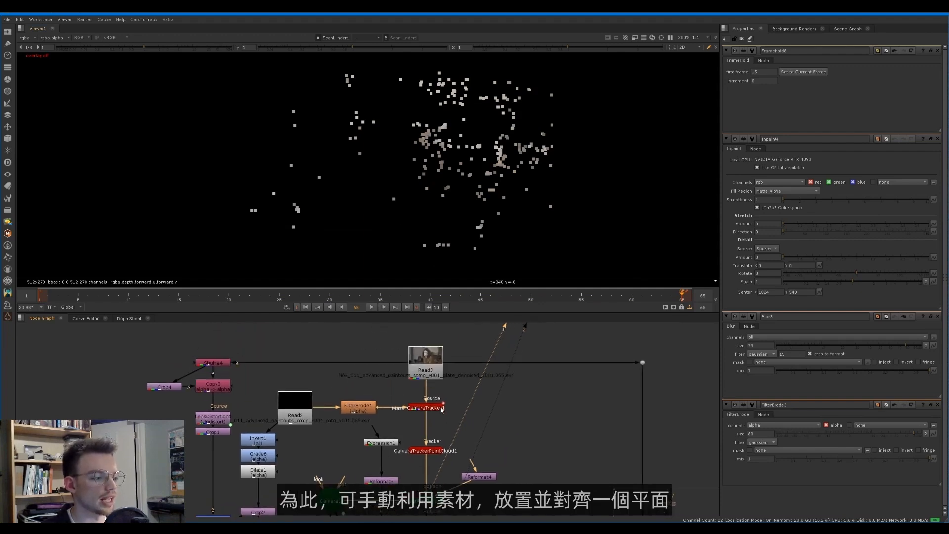
left_click(427, 410)
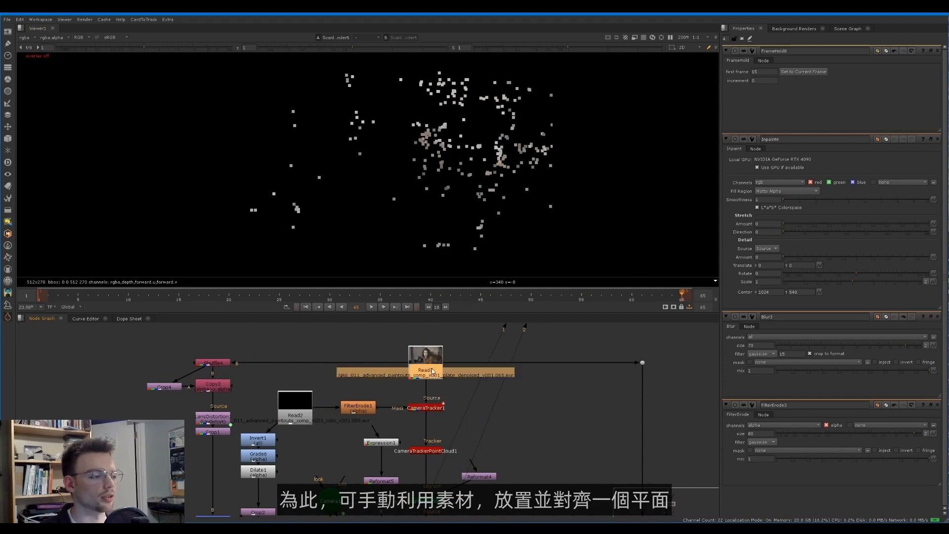
key("1")
mouse_move(468, 299)
left_mouse_down()
mouse_move(388, 301)
mouse_move(453, 298)
left_mouse_up()
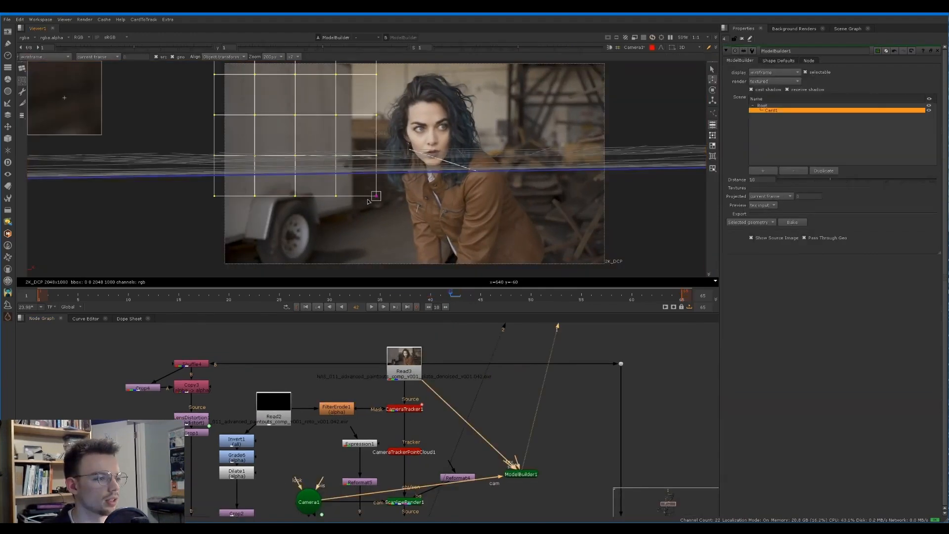
left_click_drag(512, 297, 556, 299)
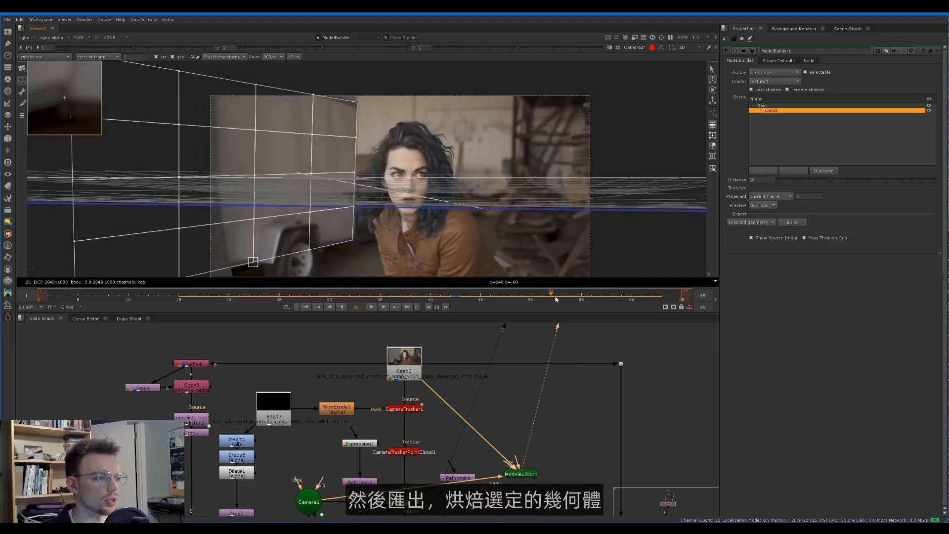
Step: Bake the selected ModelBuilder card as geometry and place the baked node beside the point cloud branch
middle_click_drag(502, 413, 497, 383)
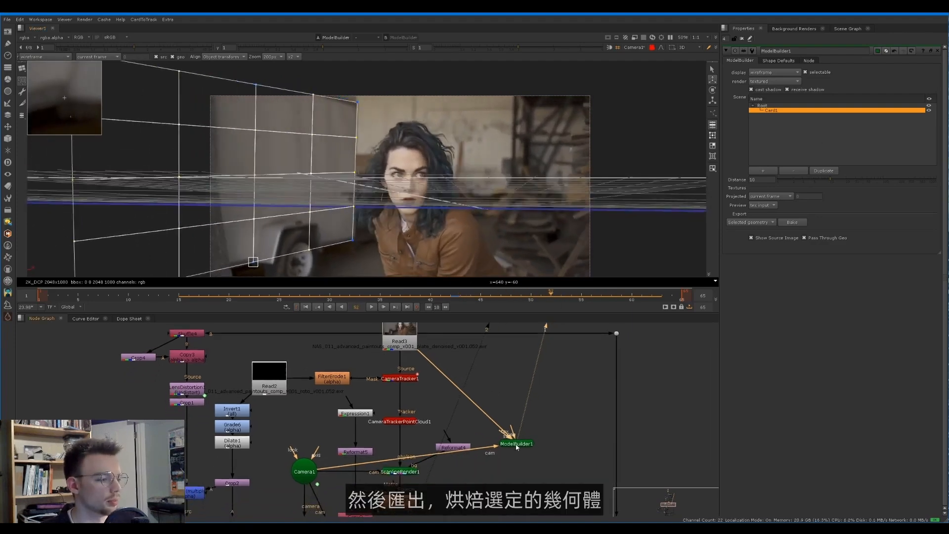
left_click(523, 442)
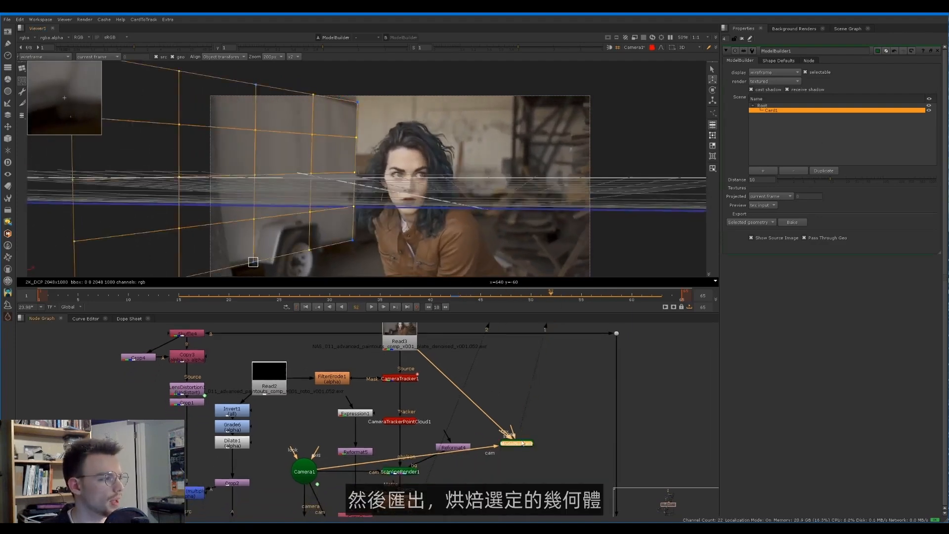
left_click(786, 223)
mouse_move(507, 488)
left_mouse_down()
mouse_move(489, 478)
mouse_move(517, 474)
left_mouse_up()
Step: Insert a Scene node between CameraTrackerPointCloud1 and ScanlineRender1 and connect the baked card geometry to it
scroll(516, 476, "up", 1)
middle_click_drag(516, 477, 507, 437)
key("Tab")
type("scene")
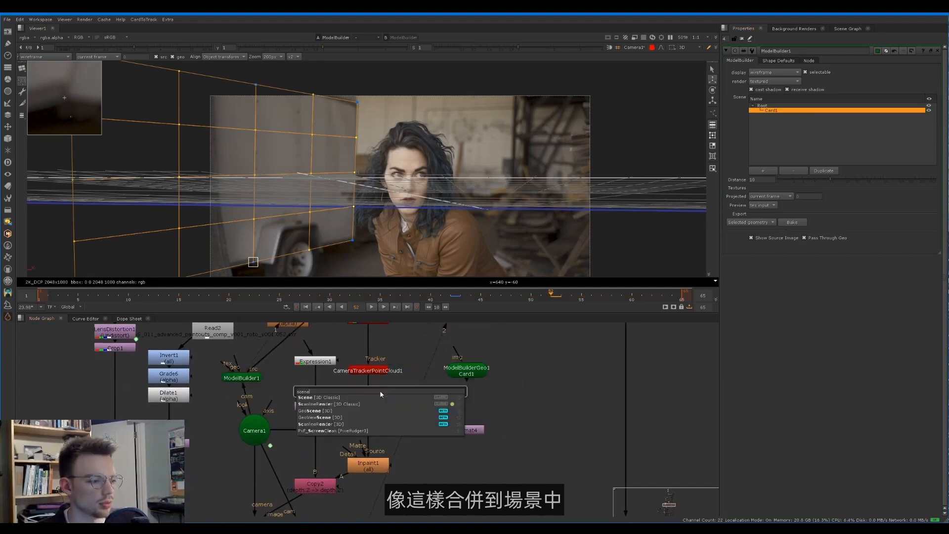
key("Return")
left_click_drag(359, 403, 465, 372)
Step: View ScanlineRender1 in 2D and check the trailer card in the depth channel, returning to rgba
left_click(370, 430)
key("1")
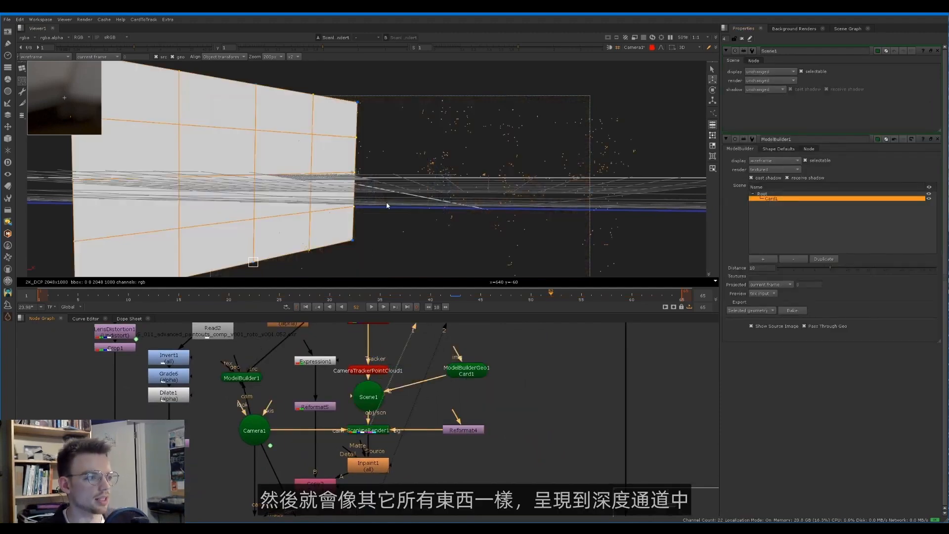
key("Tab")
middle_click_drag(361, 186, 351, 165)
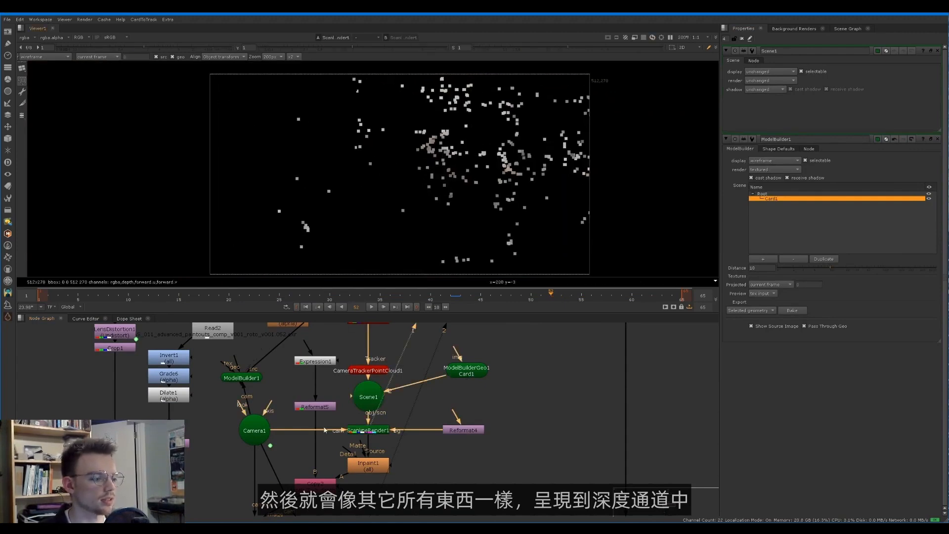
key("Page_Down")
left_click(24, 38)
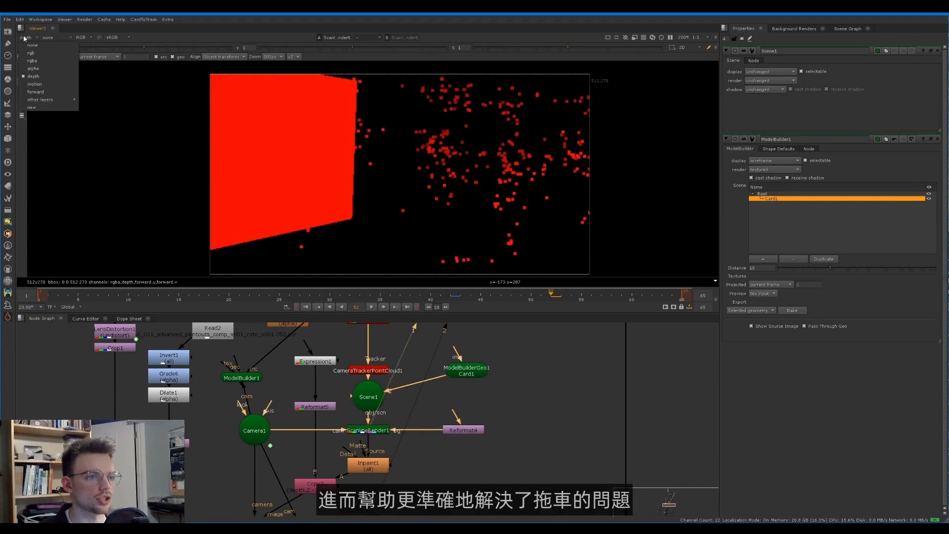
left_click(37, 62)
Step: View C_STMap2 further down the node graph and play the projected result
scroll(300, 512, "down", 2)
middle_click_drag(301, 511, 376, 375)
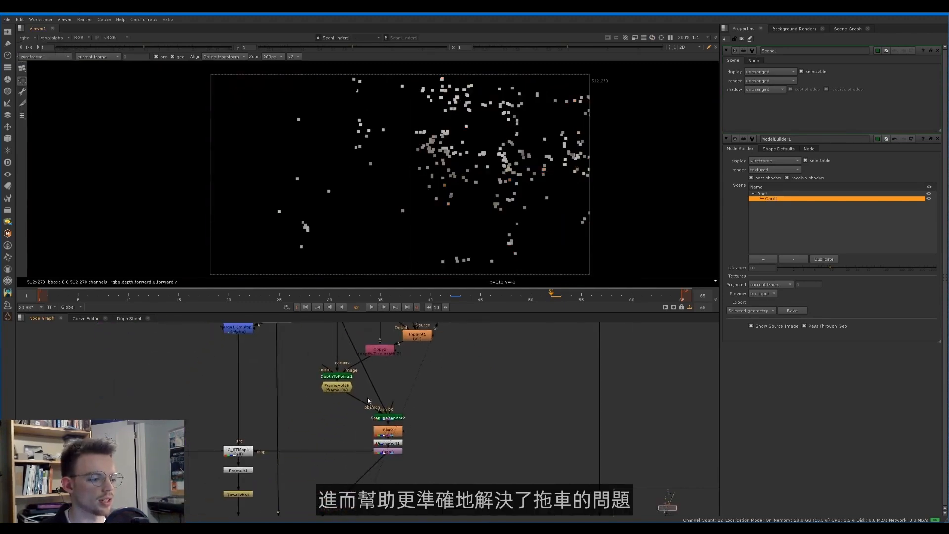
middle_click_drag(300, 476, 408, 327)
middle_click_drag(413, 383, 405, 342)
middle_click_drag(430, 422, 366, 366)
middle_click_drag(568, 440, 522, 432)
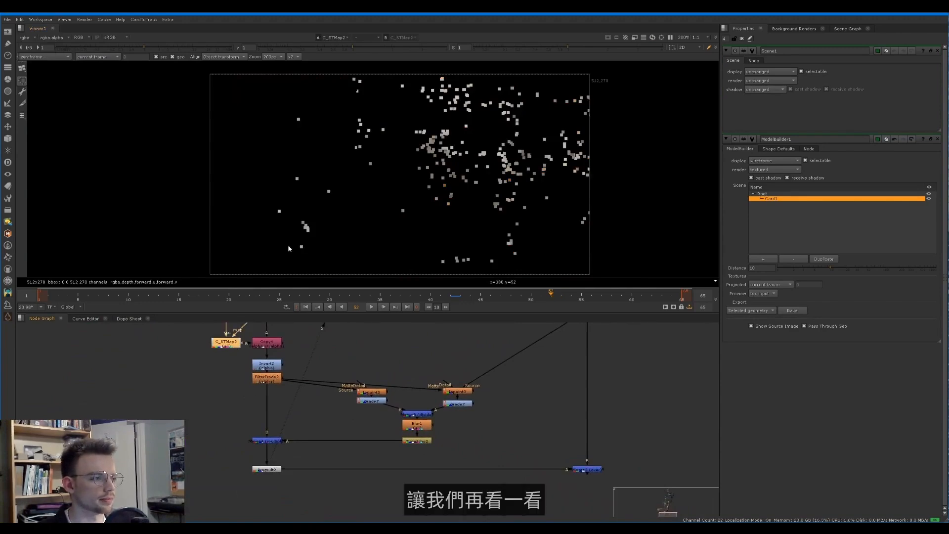
key("l")
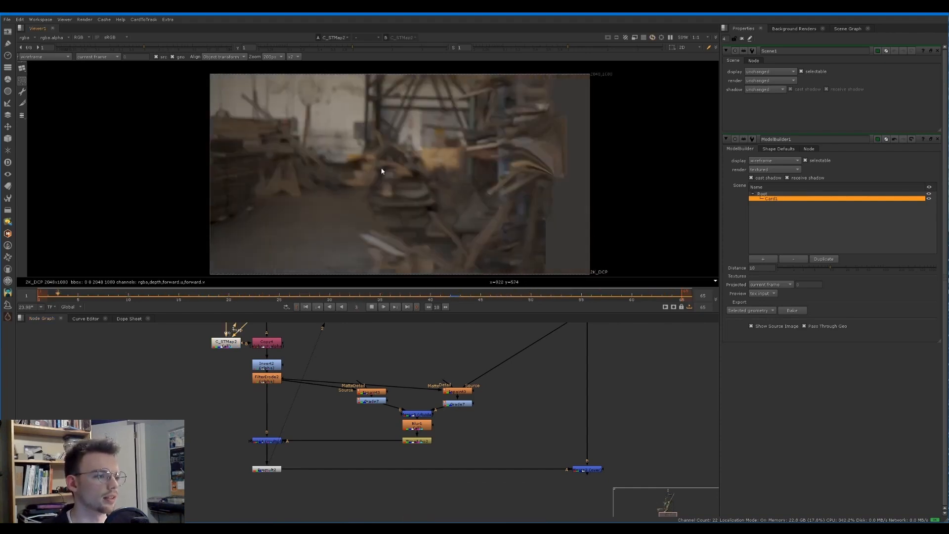
Step: View the final Merge2 and disable the cloned Grade7 nodes feeding the lower divide Merge
left_click(587, 469)
key("1")
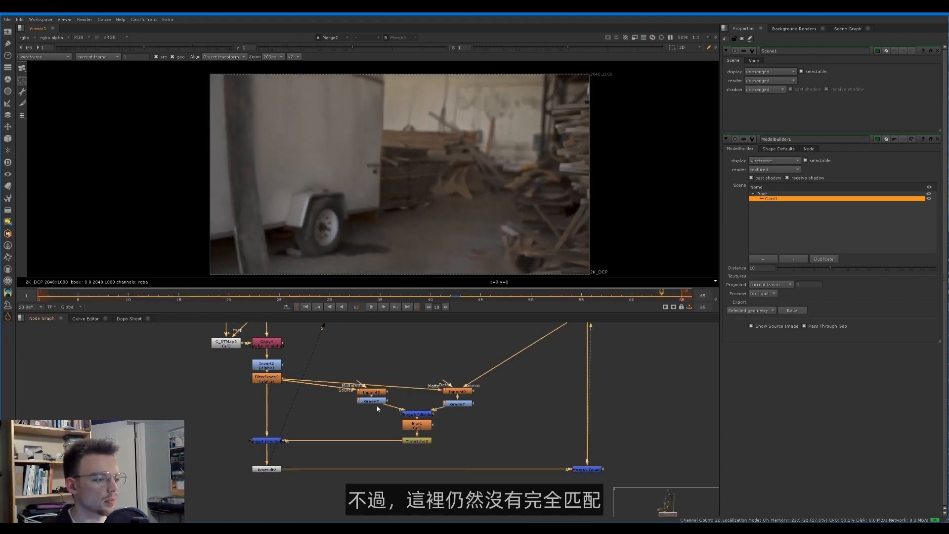
double_click(377, 401)
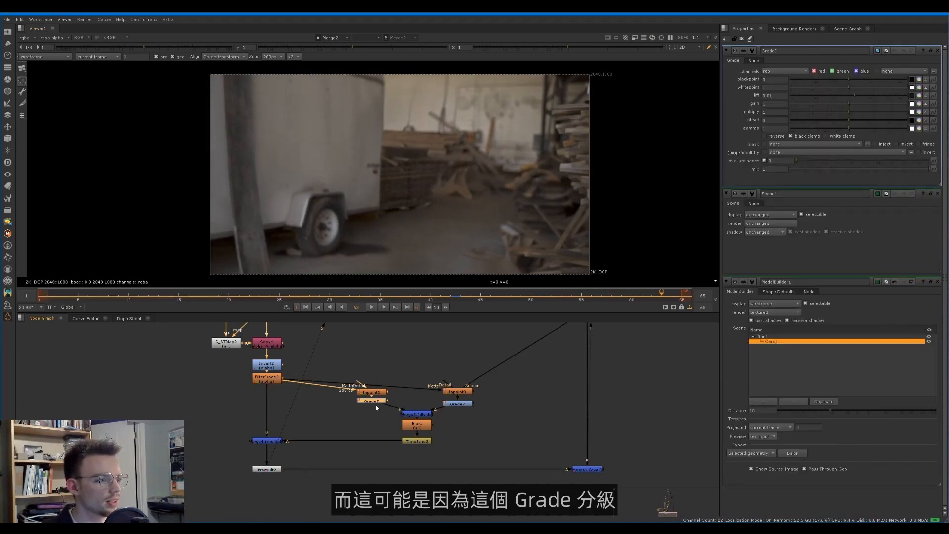
key("d")
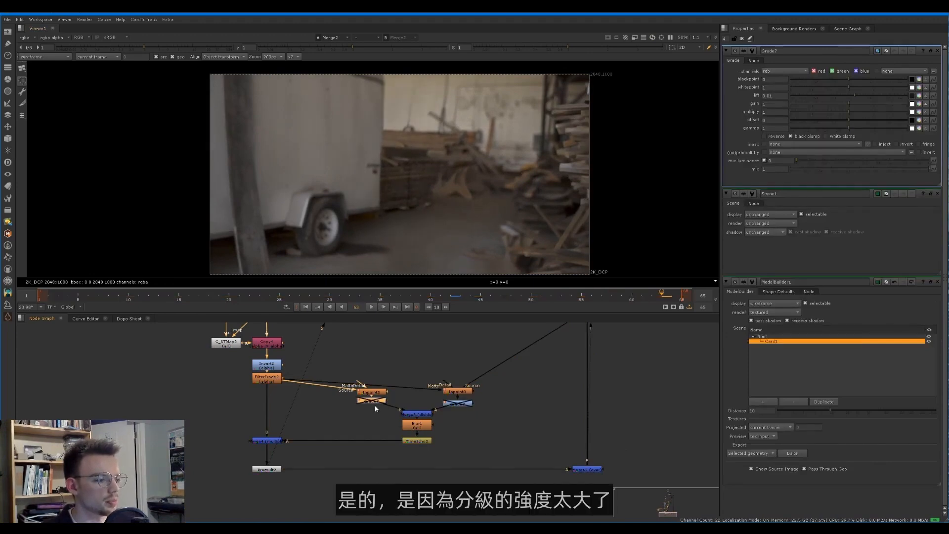
Step: Re-enable the cloned Grade7 nodes feeding the lower divide Merge and set their lift to 0.002
key("d")
left_click(778, 97)
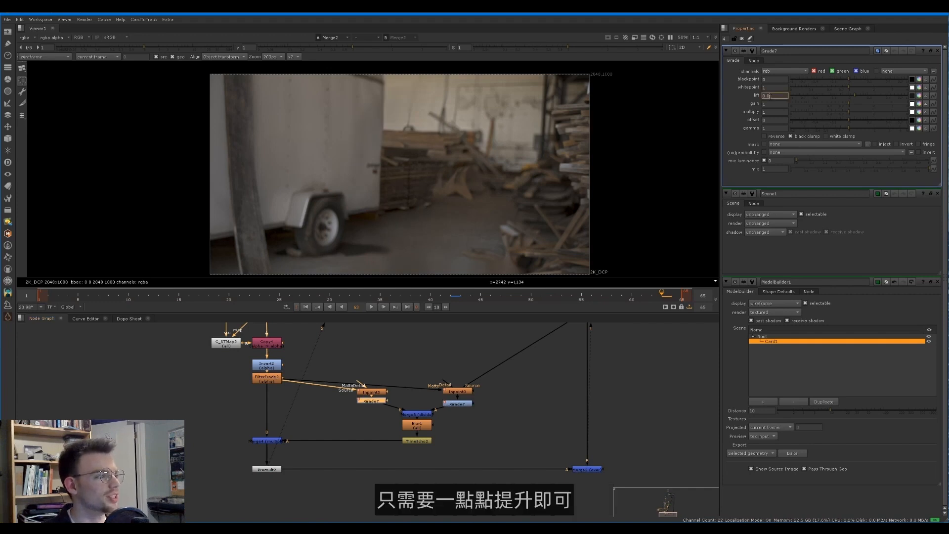
key("Return")
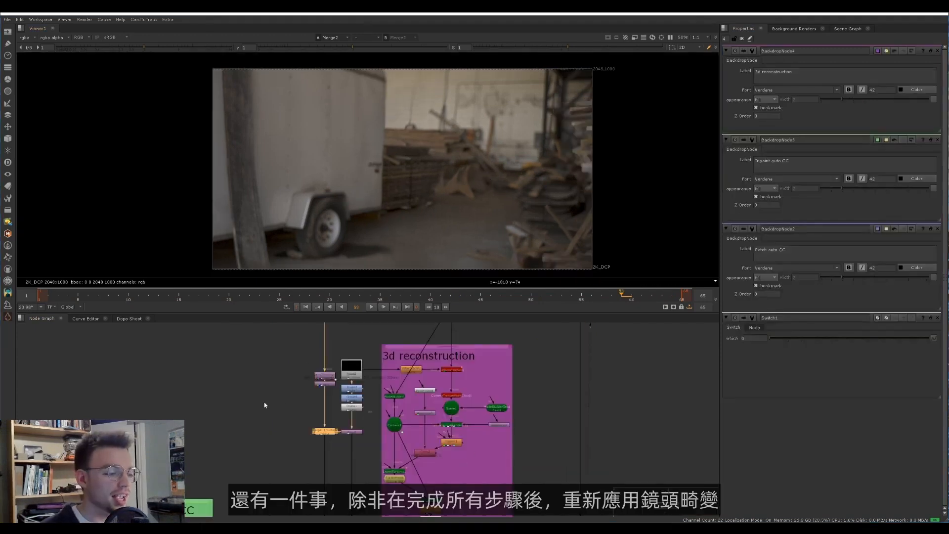
Step: Insert a copy of LensDistortion1 just before Premult2 in Redistort mode, and toggle it to compare the patch alignment
scroll(312, 399, "up", 5)
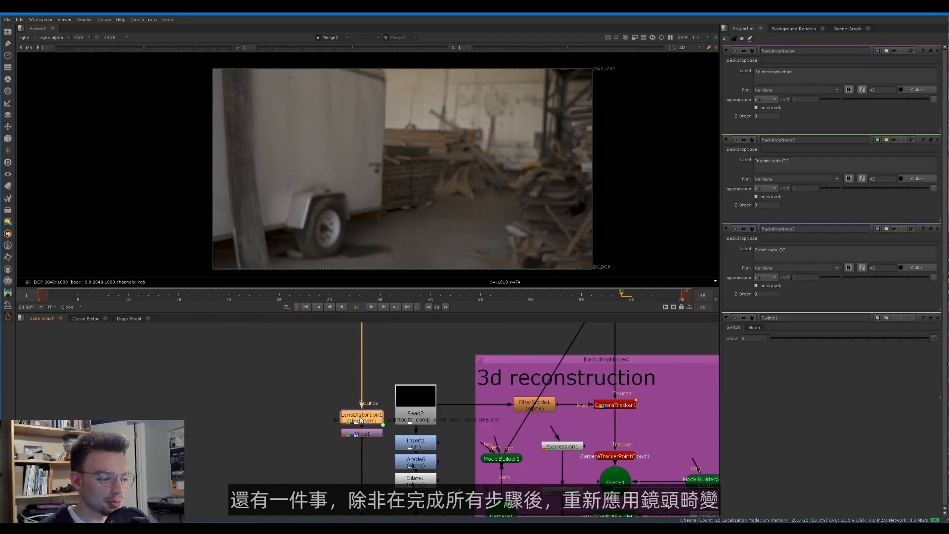
scroll(404, 385, "down", 5)
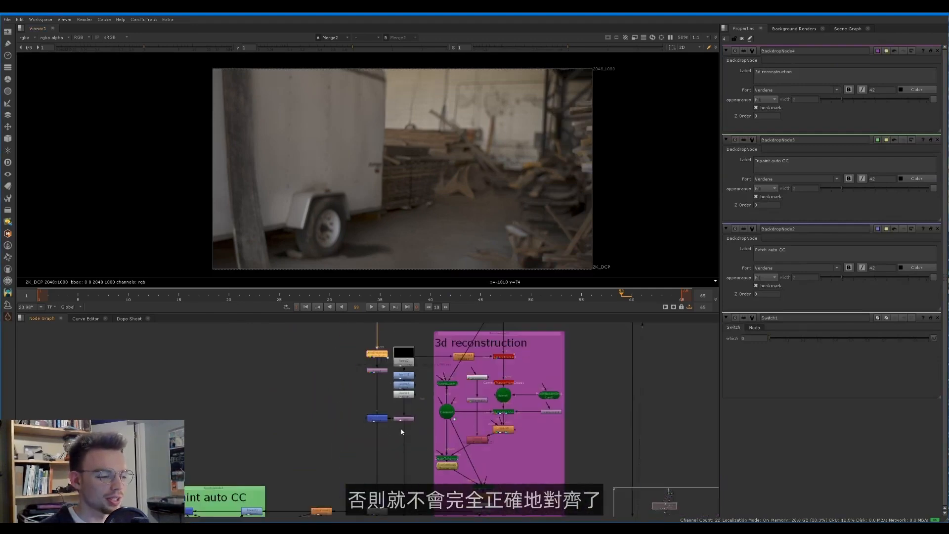
middle_click_drag(404, 386, 404, 298)
scroll(379, 404, "up", 4)
middle_click_drag(454, 514, 409, 401)
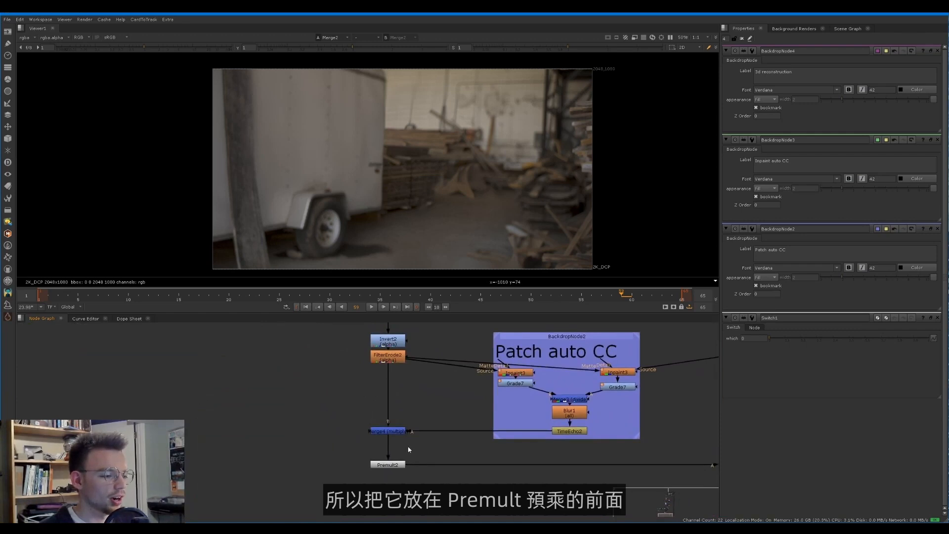
double_click(392, 448)
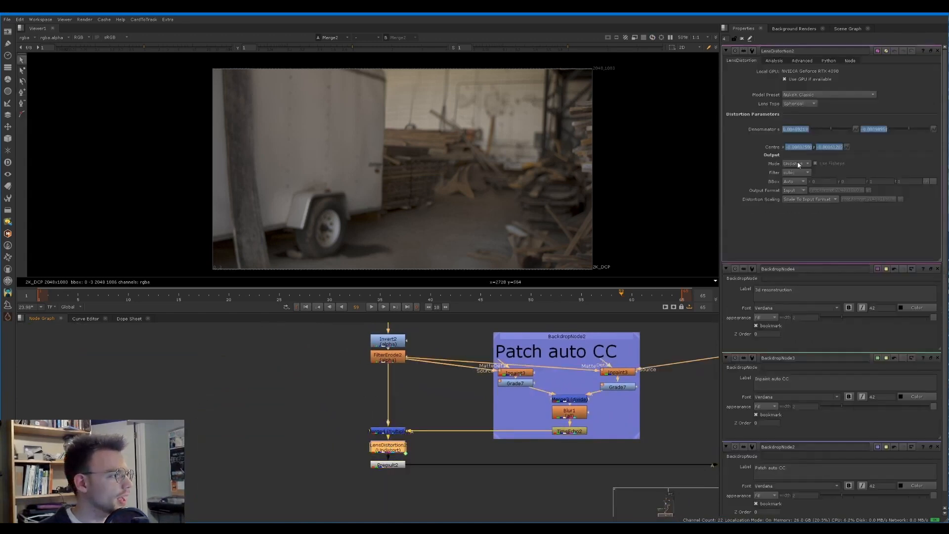
left_click(797, 164)
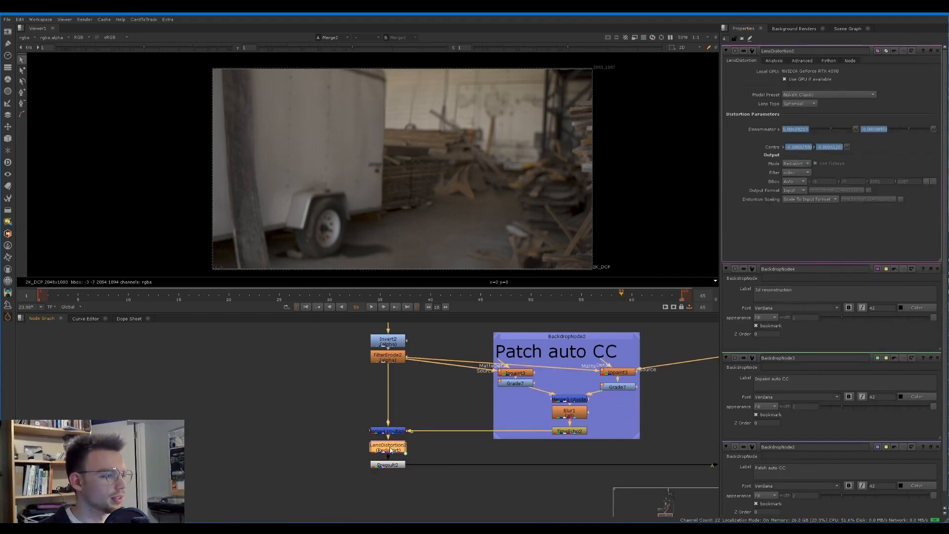
key("d")
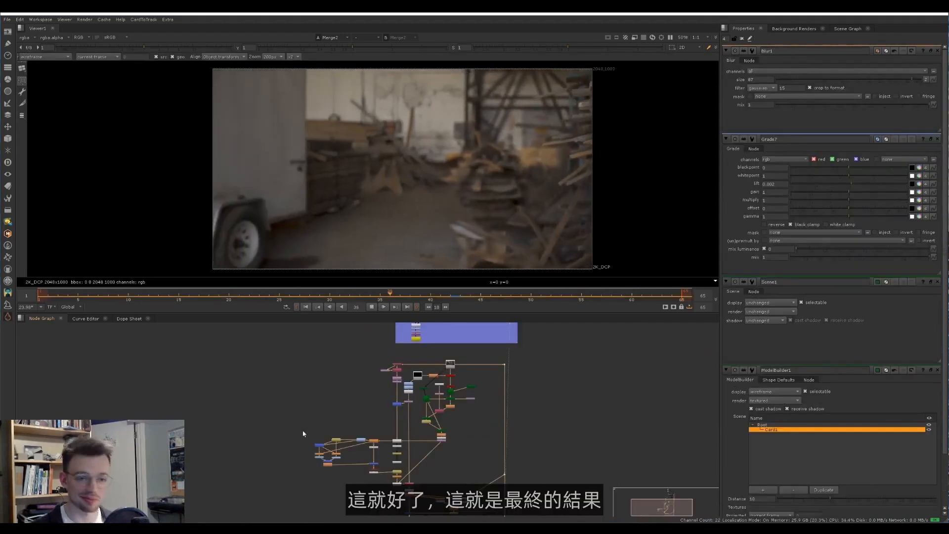
Step: Compare the final Merge2 paintout with the original plate during playback, switching the viewer between the two
middle_click_drag(429, 392, 410, 390)
scroll(410, 390, "down", 2)
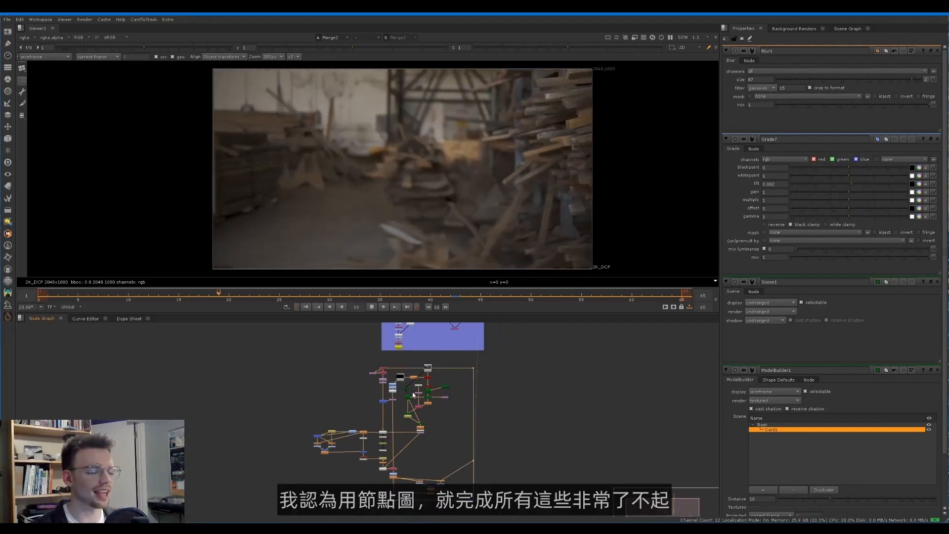
scroll(420, 443, "down", 2)
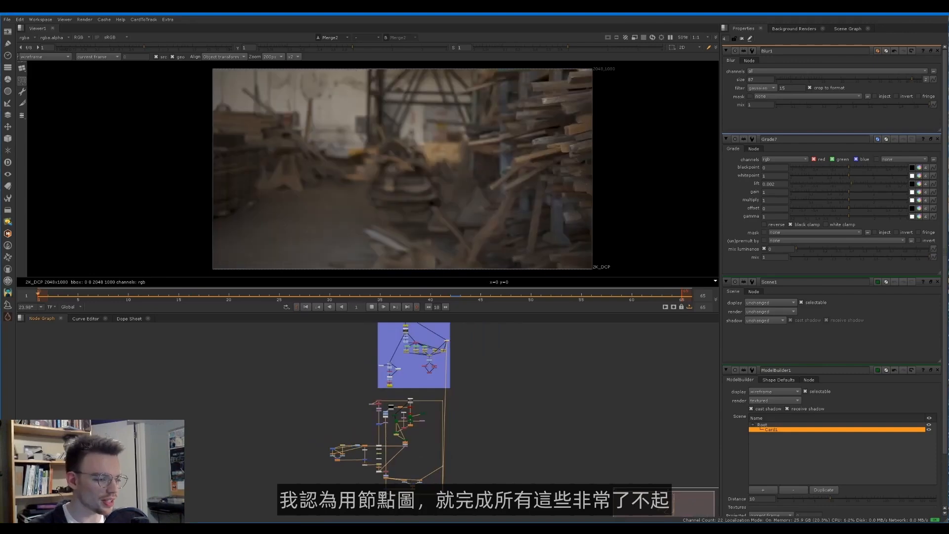
left_click_drag(333, 397, 363, 388)
middle_click_drag(469, 388, 465, 401)
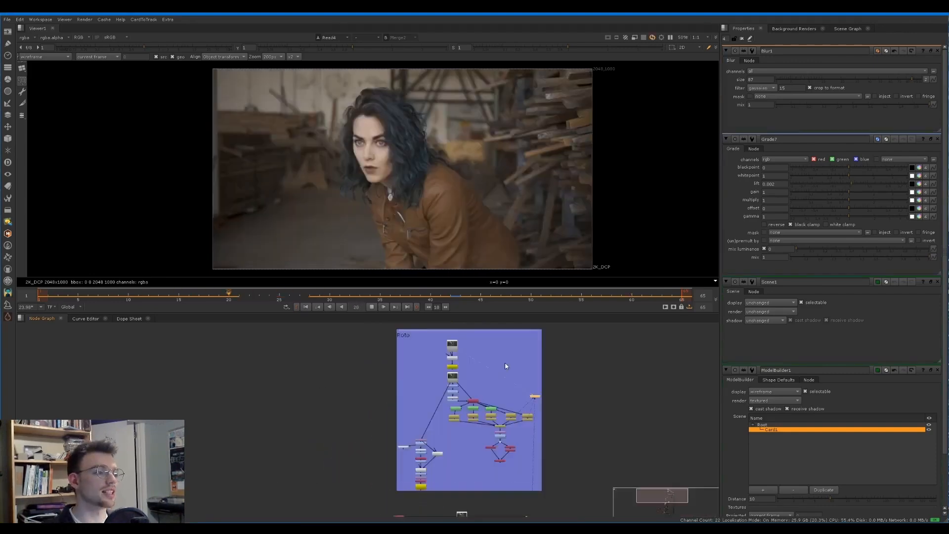
key("1")
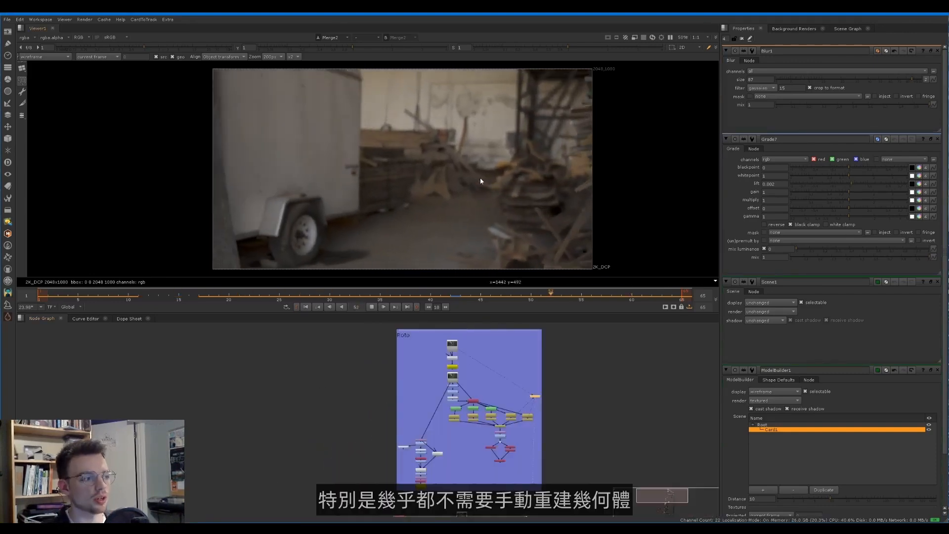
key("k")
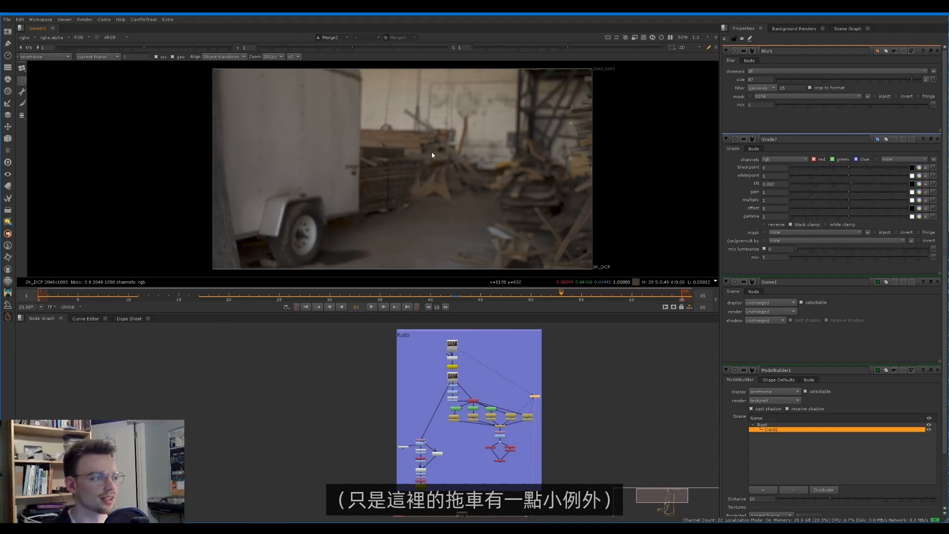
key("2")
key("l")
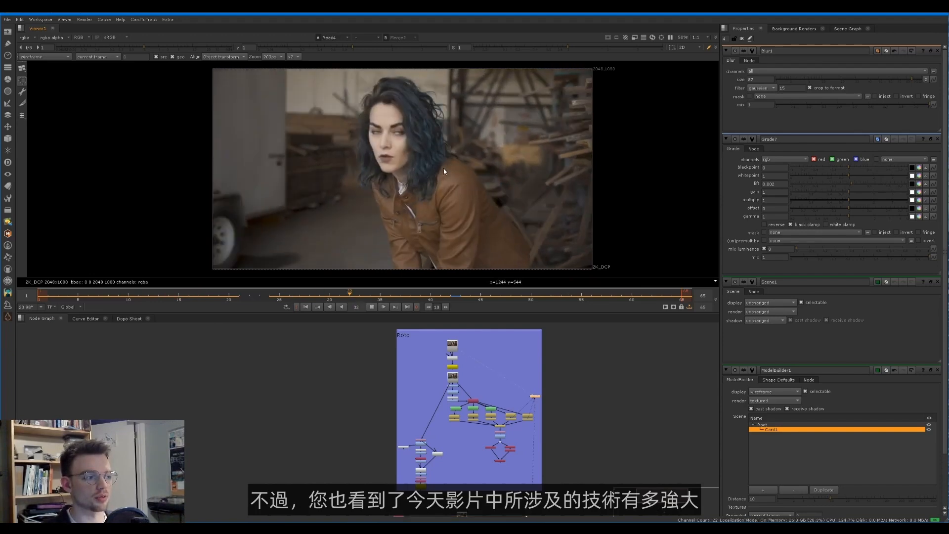
key("1")
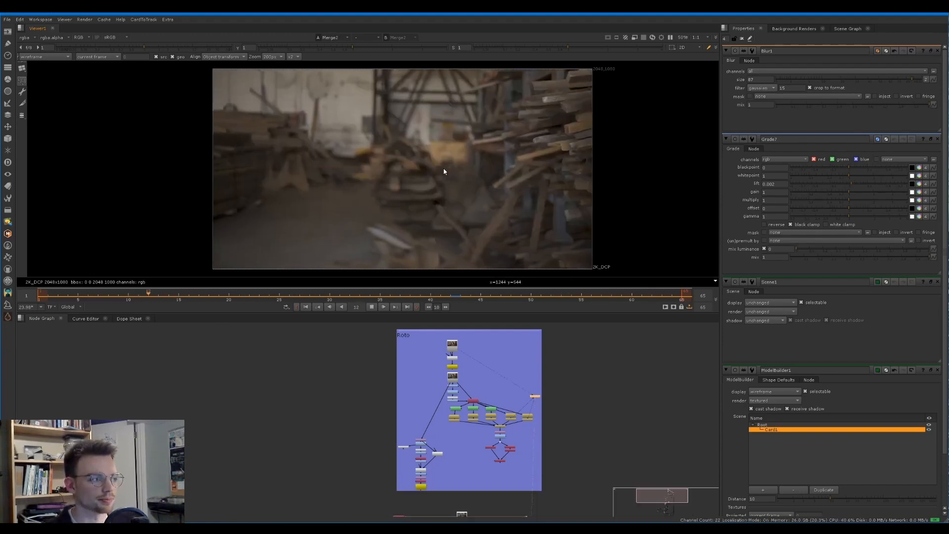
key("k")
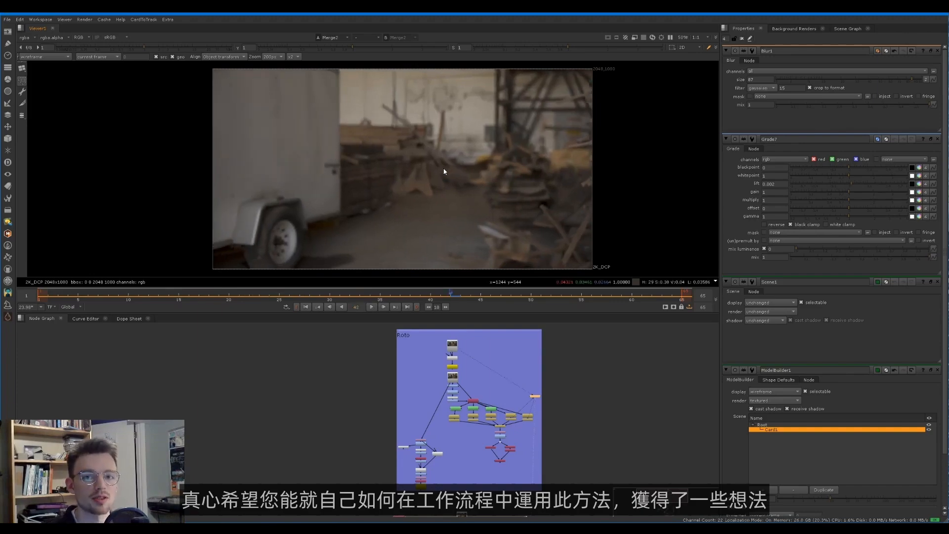